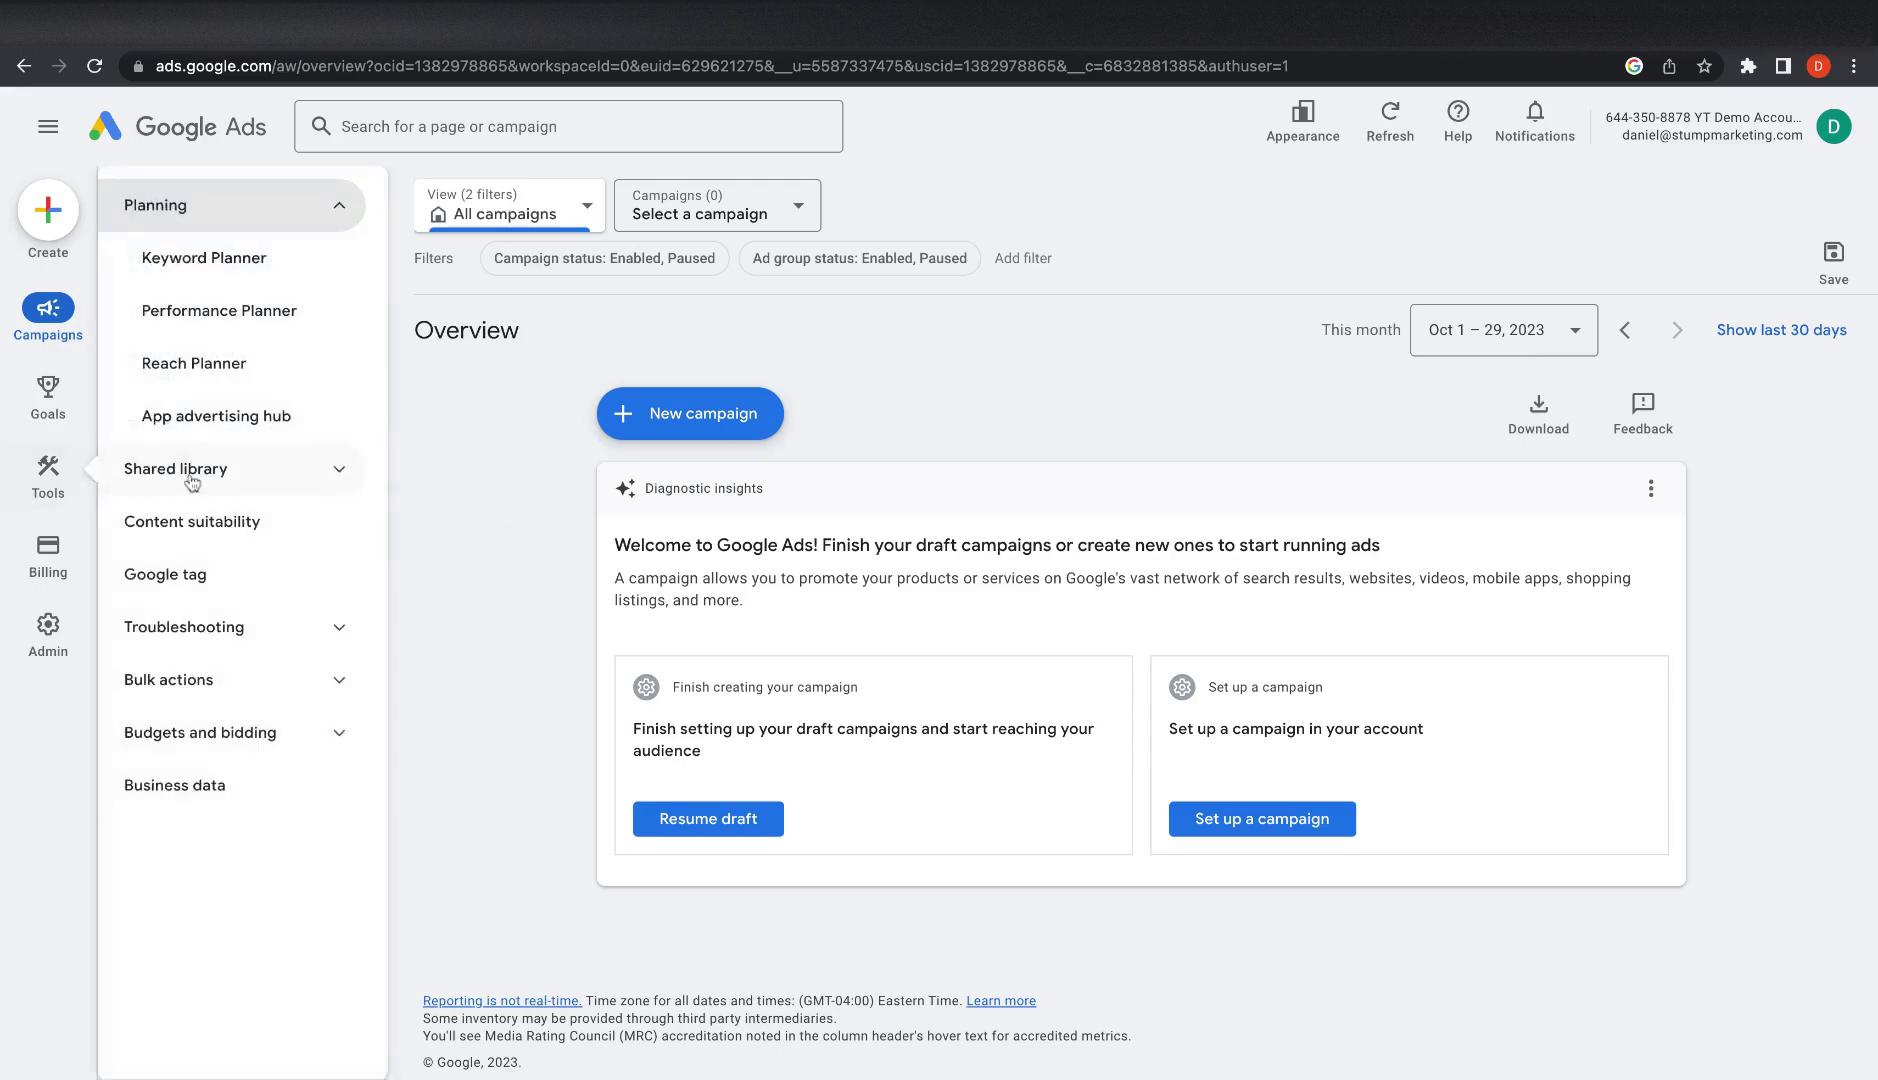
Step: Open the conversions summary to review the account's existing conversion actions
{"action": "mouse_move", "coordinate": [62, 384]}
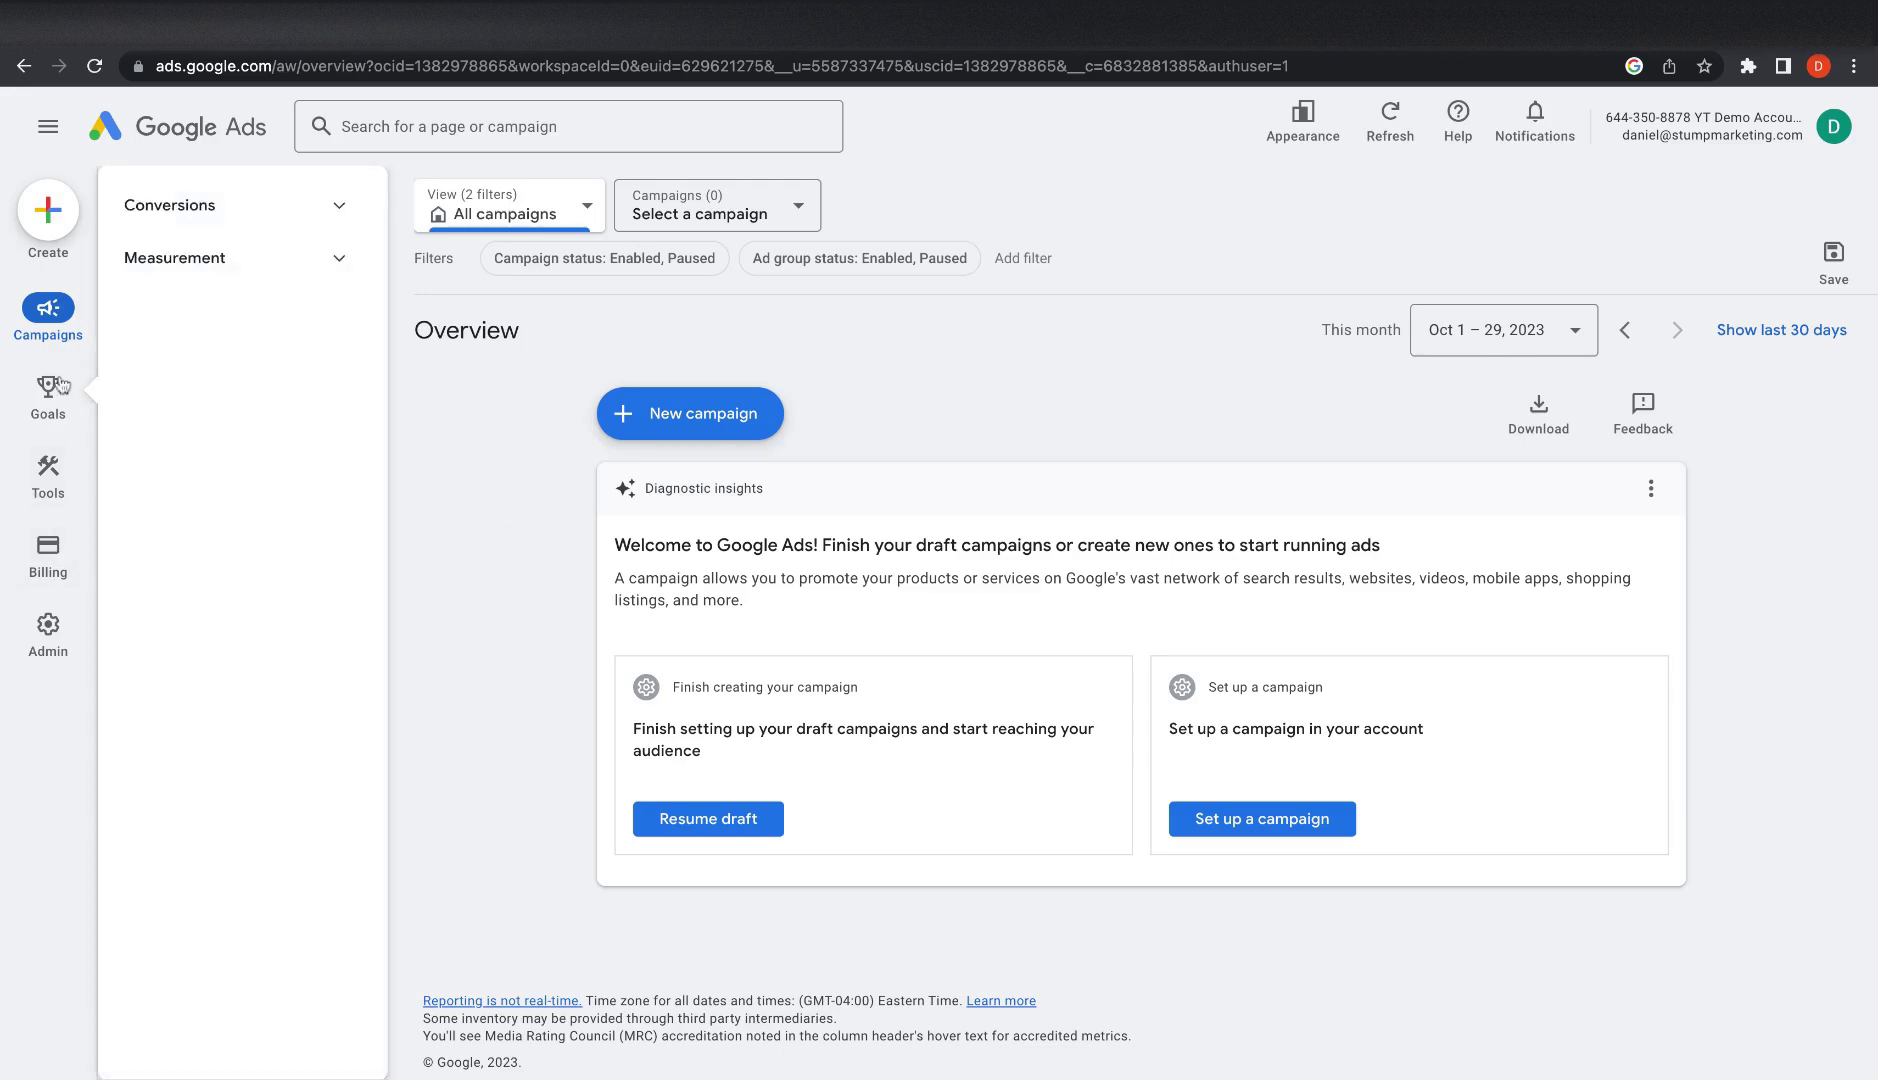
{"action": "left_click", "coordinate": [224, 212]}
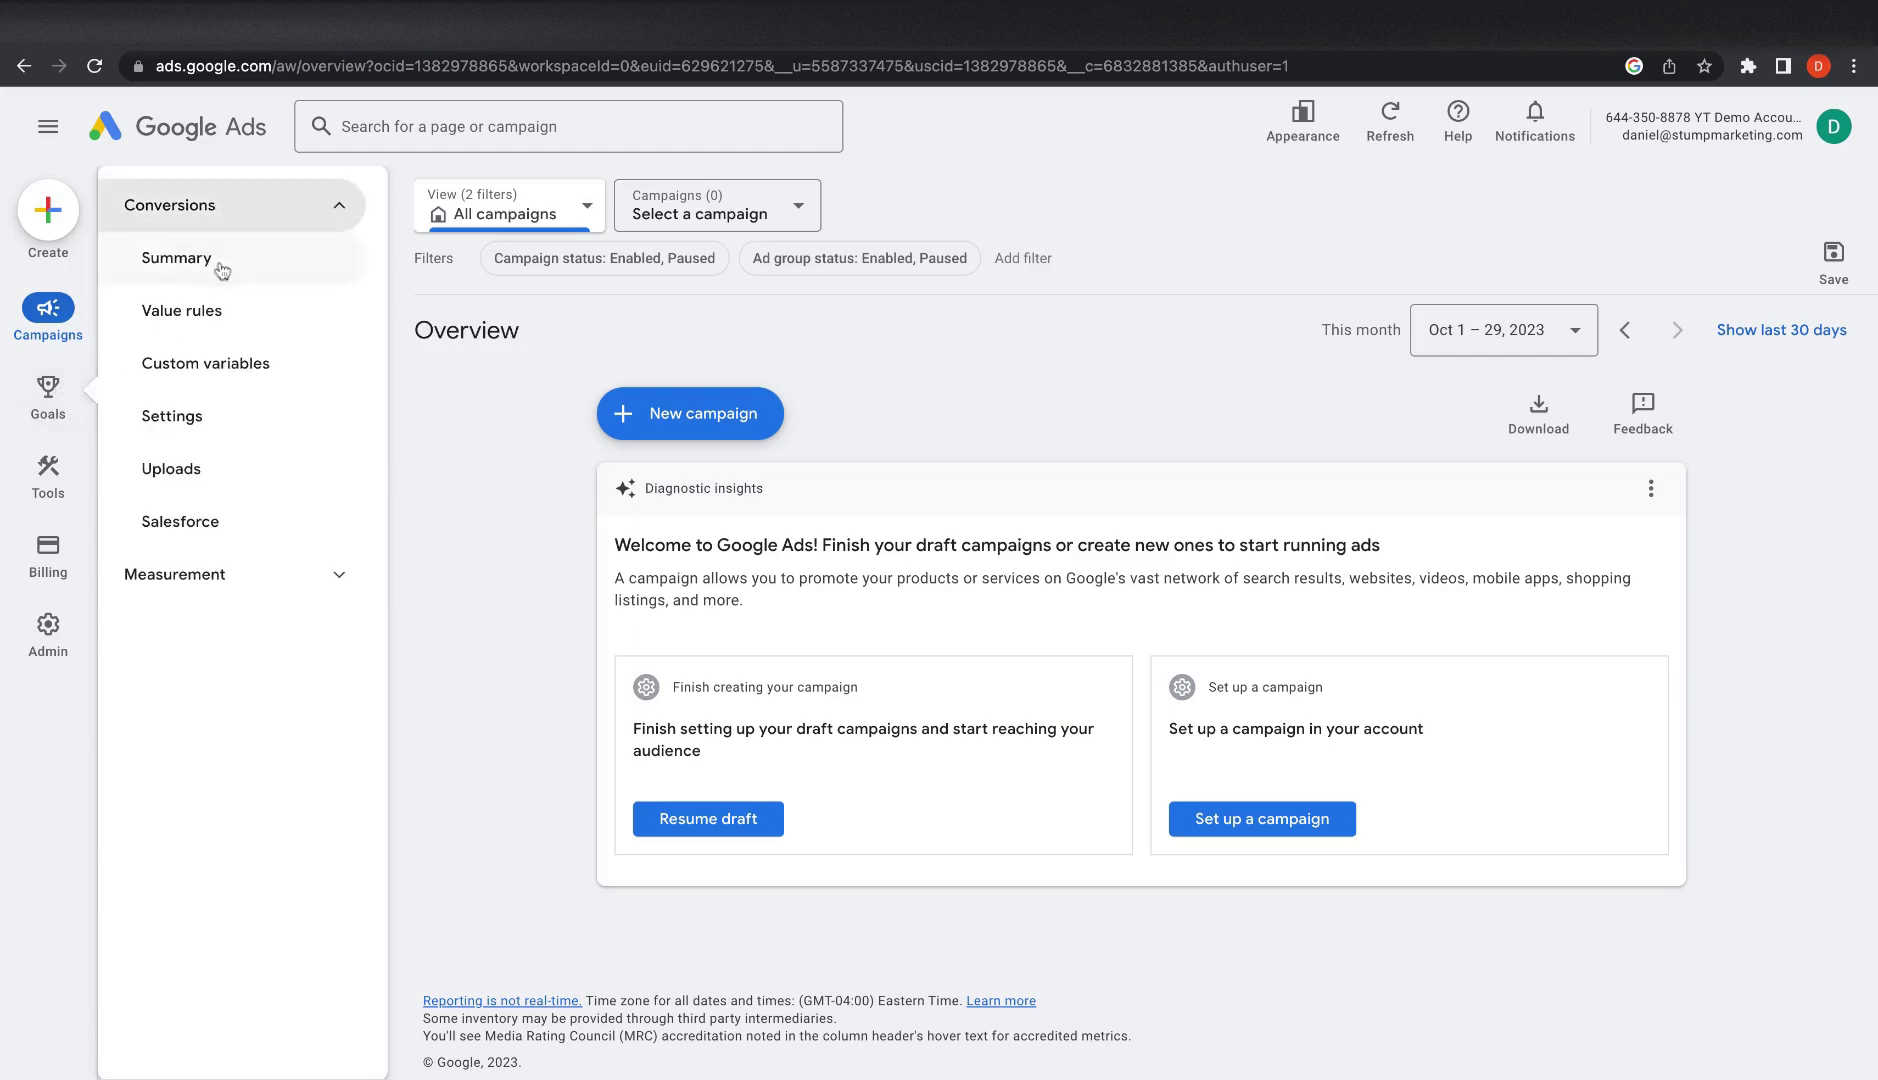
{"action": "left_click", "coordinate": [222, 268]}
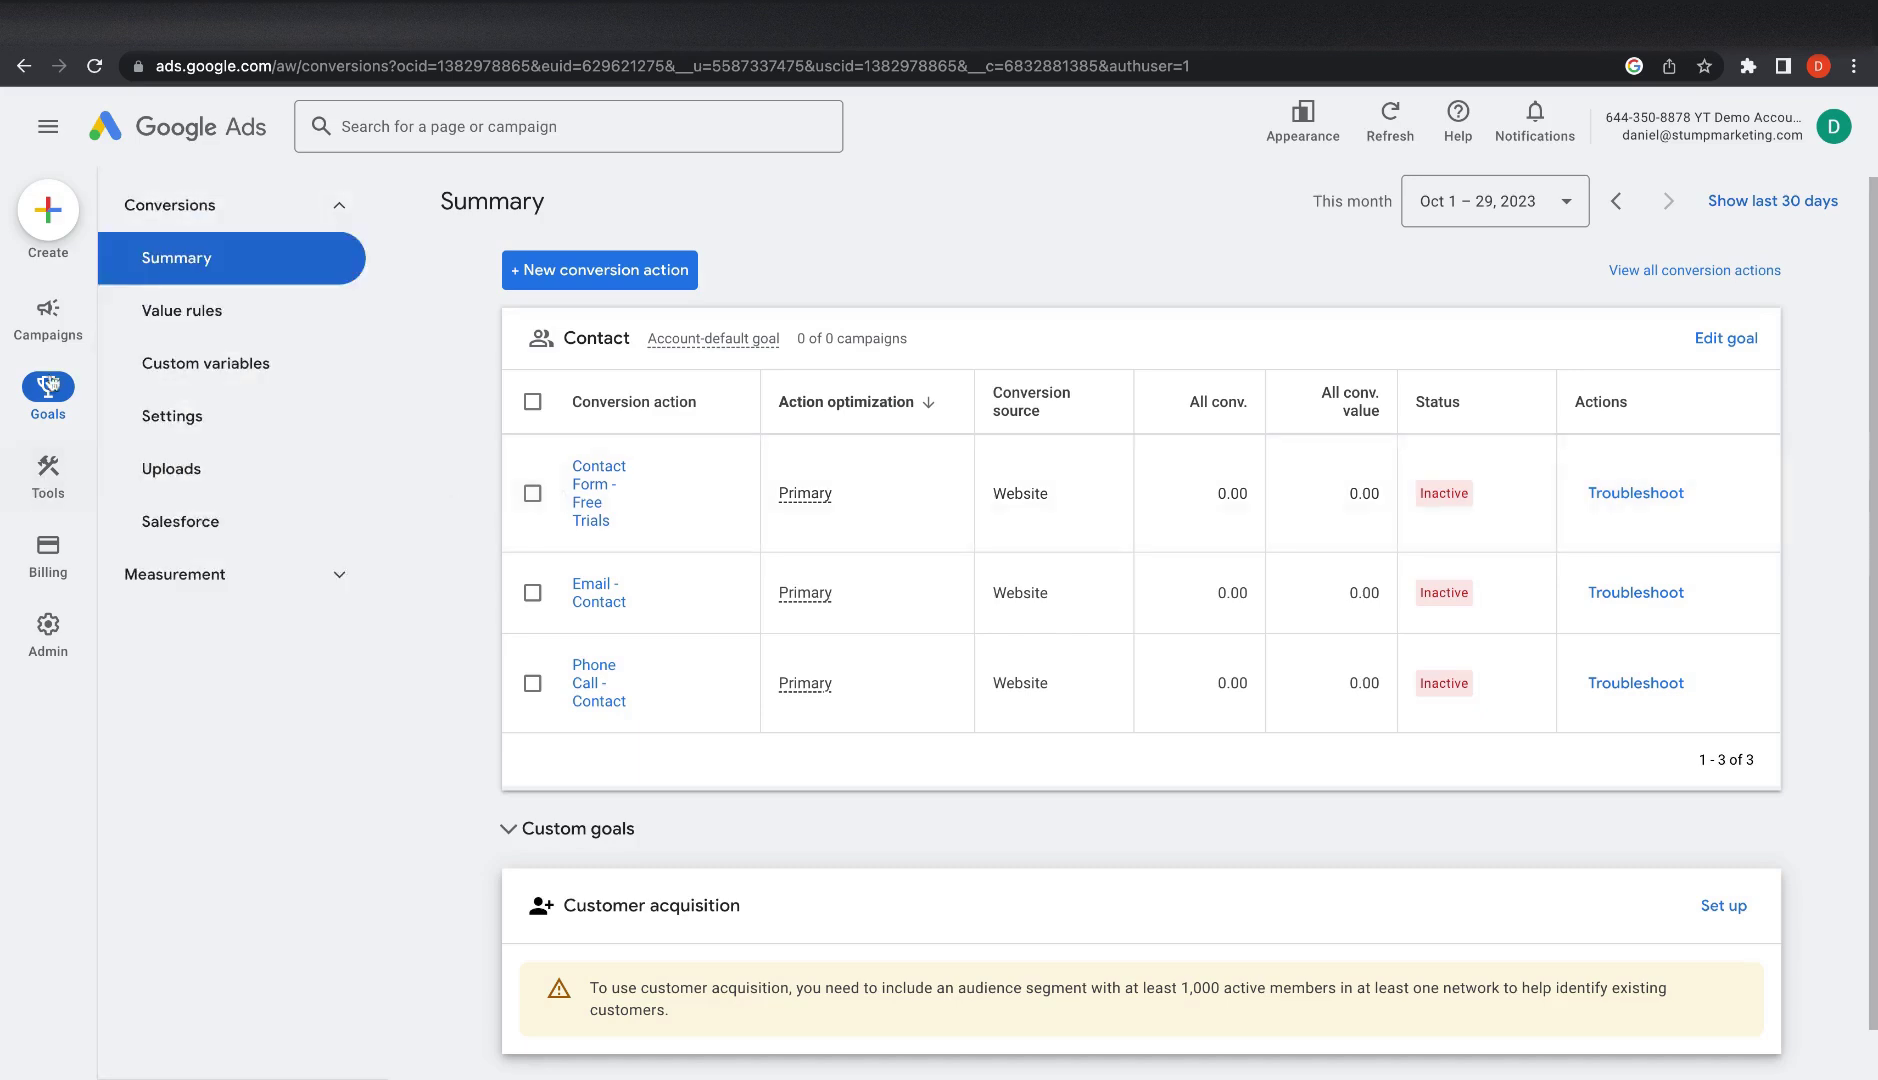
Step: Start a new campaign from the campaigns overview with the Leads objective, keeping the account-default Contacts conversion goal
{"action": "mouse_move", "coordinate": [52, 348]}
{"action": "left_click", "coordinate": [240, 228]}
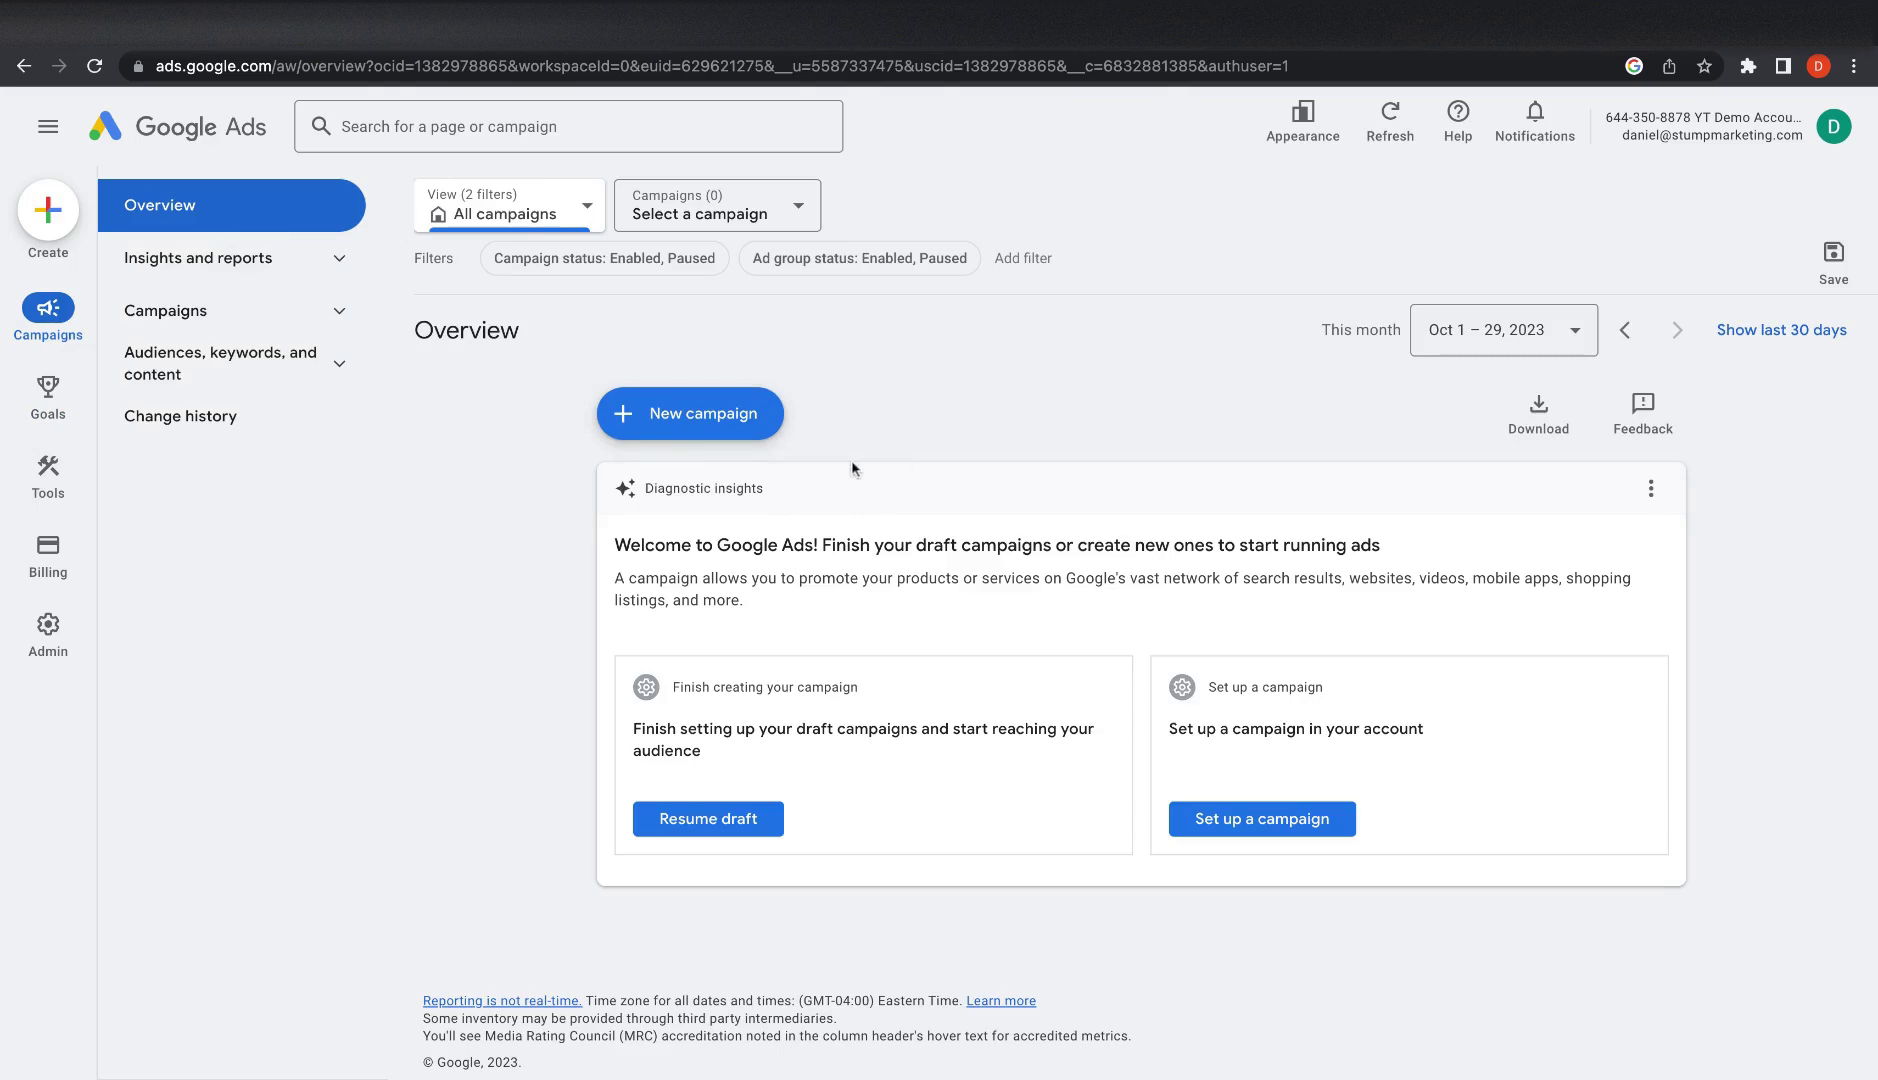
{"action": "left_click", "coordinate": [730, 430]}
{"action": "left_click", "coordinate": [730, 430]}
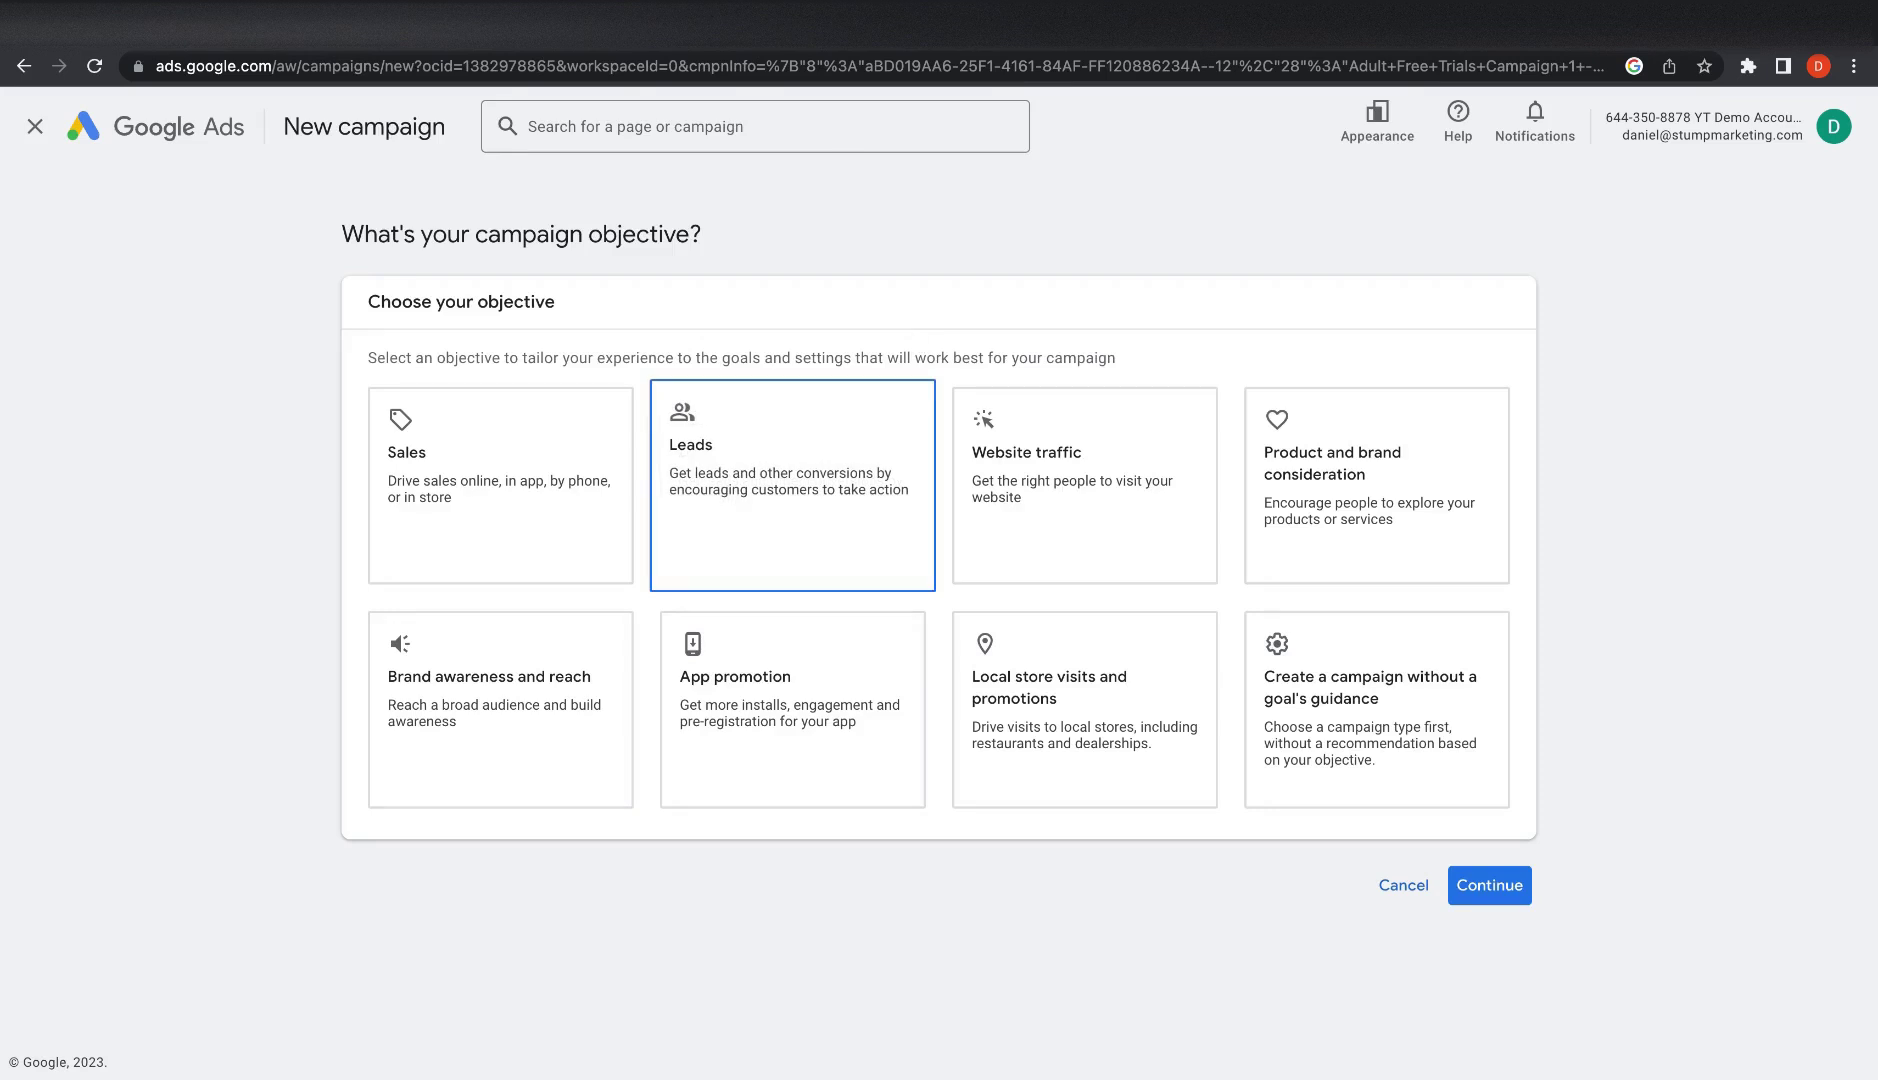
{"action": "left_click", "coordinate": [800, 515]}
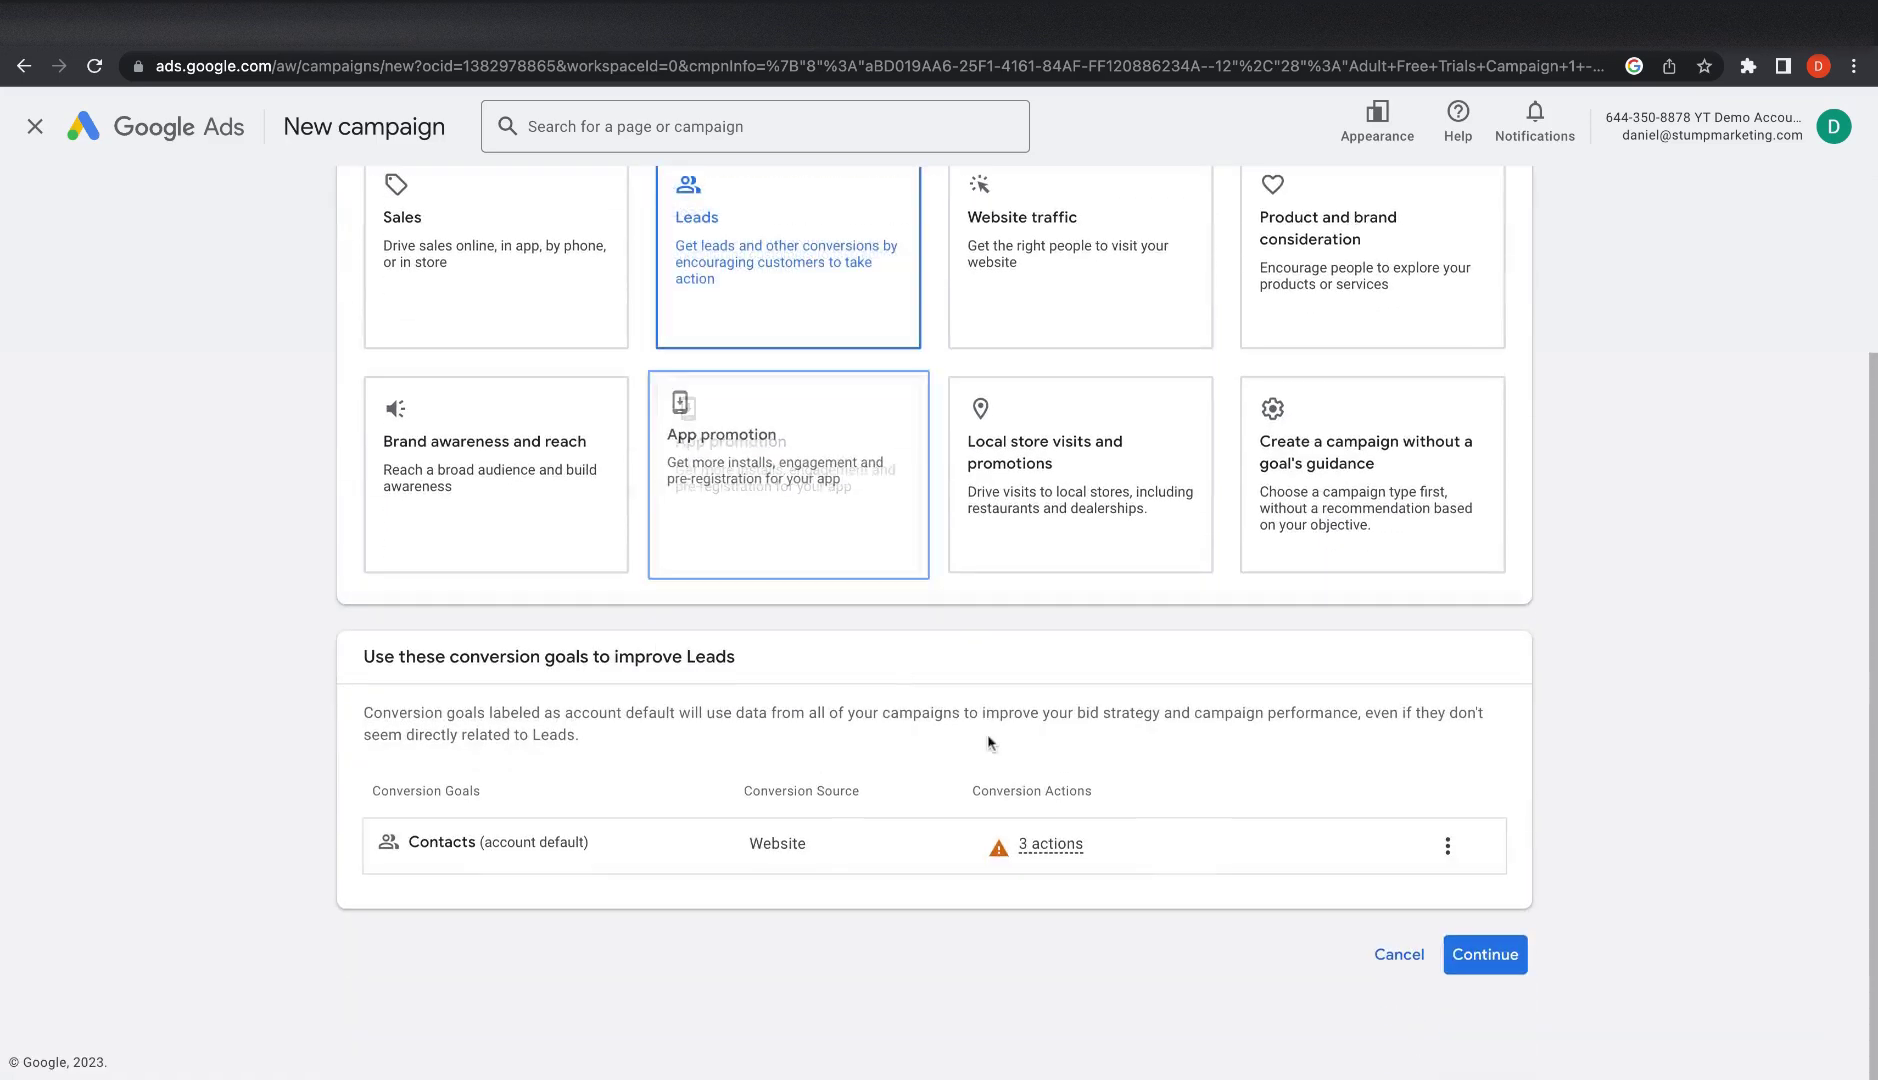
{"action": "mouse_move", "coordinate": [1046, 848]}
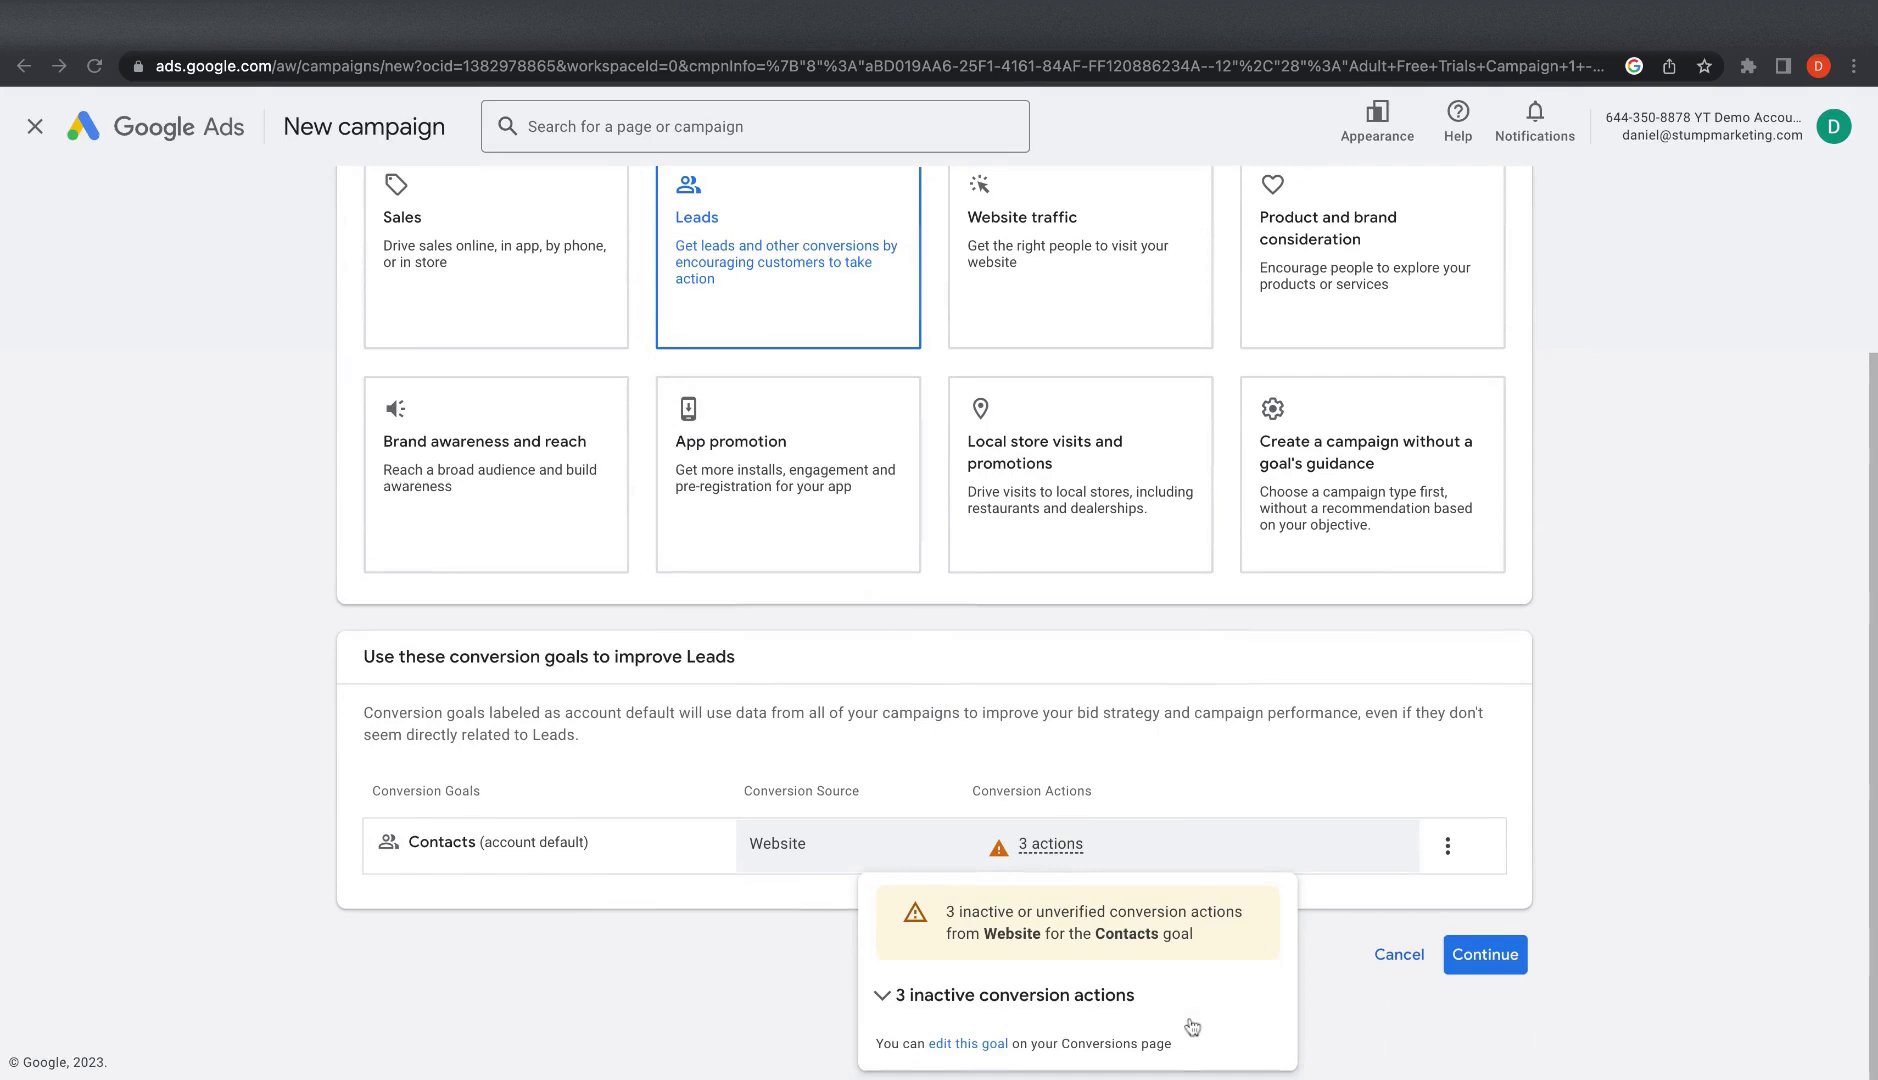
{"action": "left_click", "coordinate": [1485, 954]}
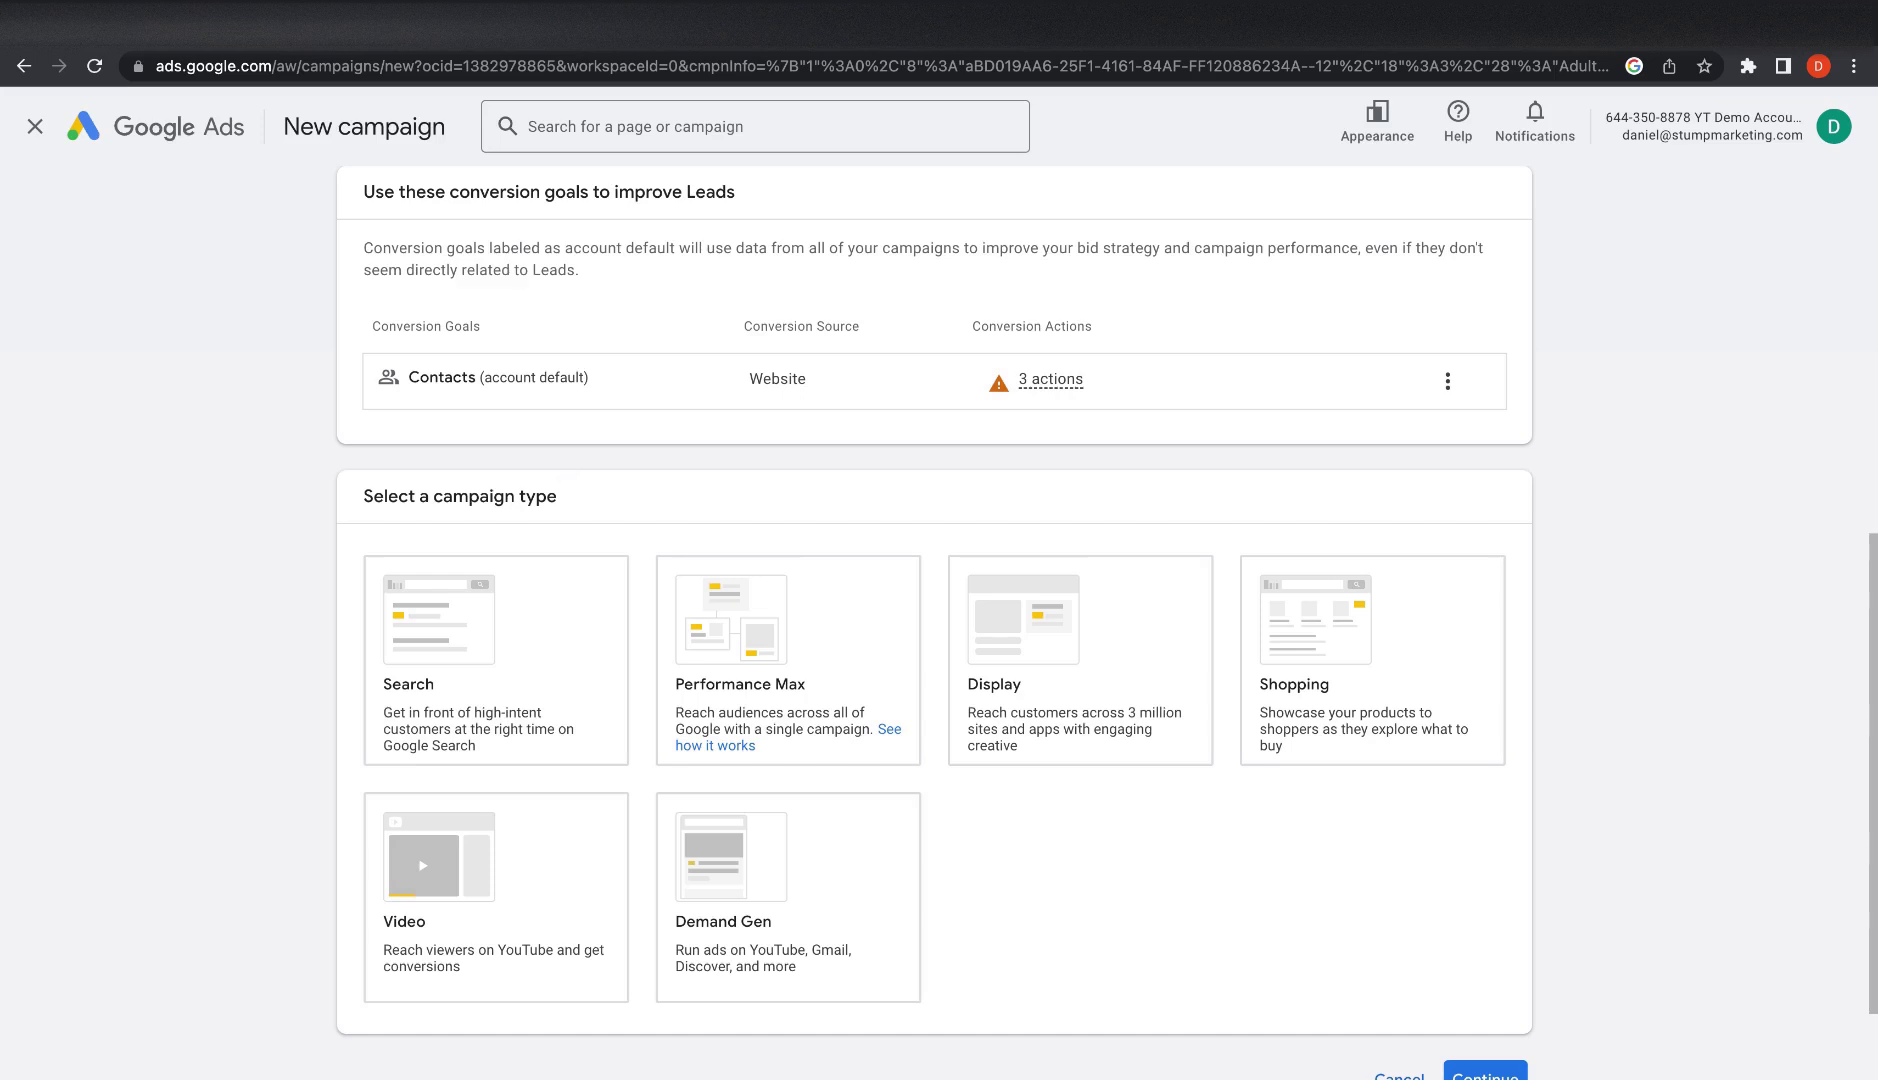
Step: Choose Search as the campaign type
{"action": "left_click", "coordinate": [508, 580]}
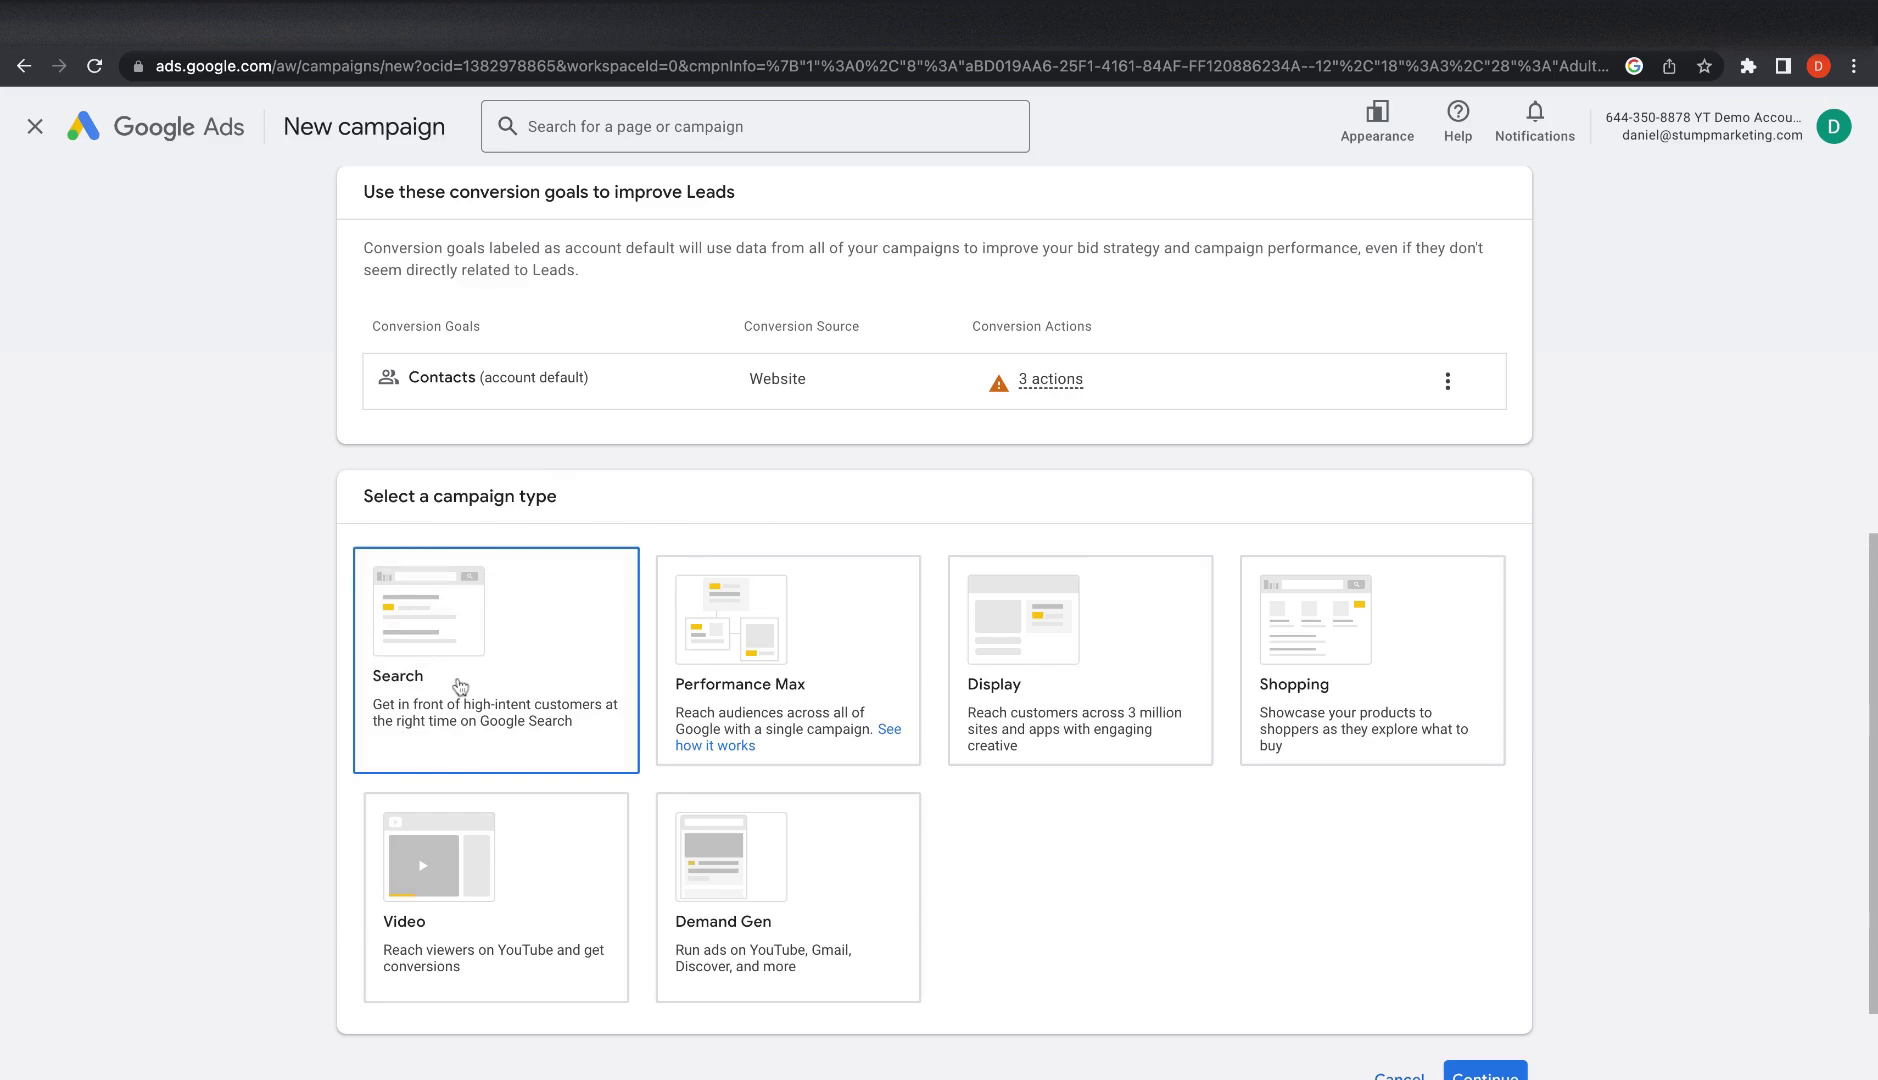
{"action": "left_click", "coordinate": [700, 738]}
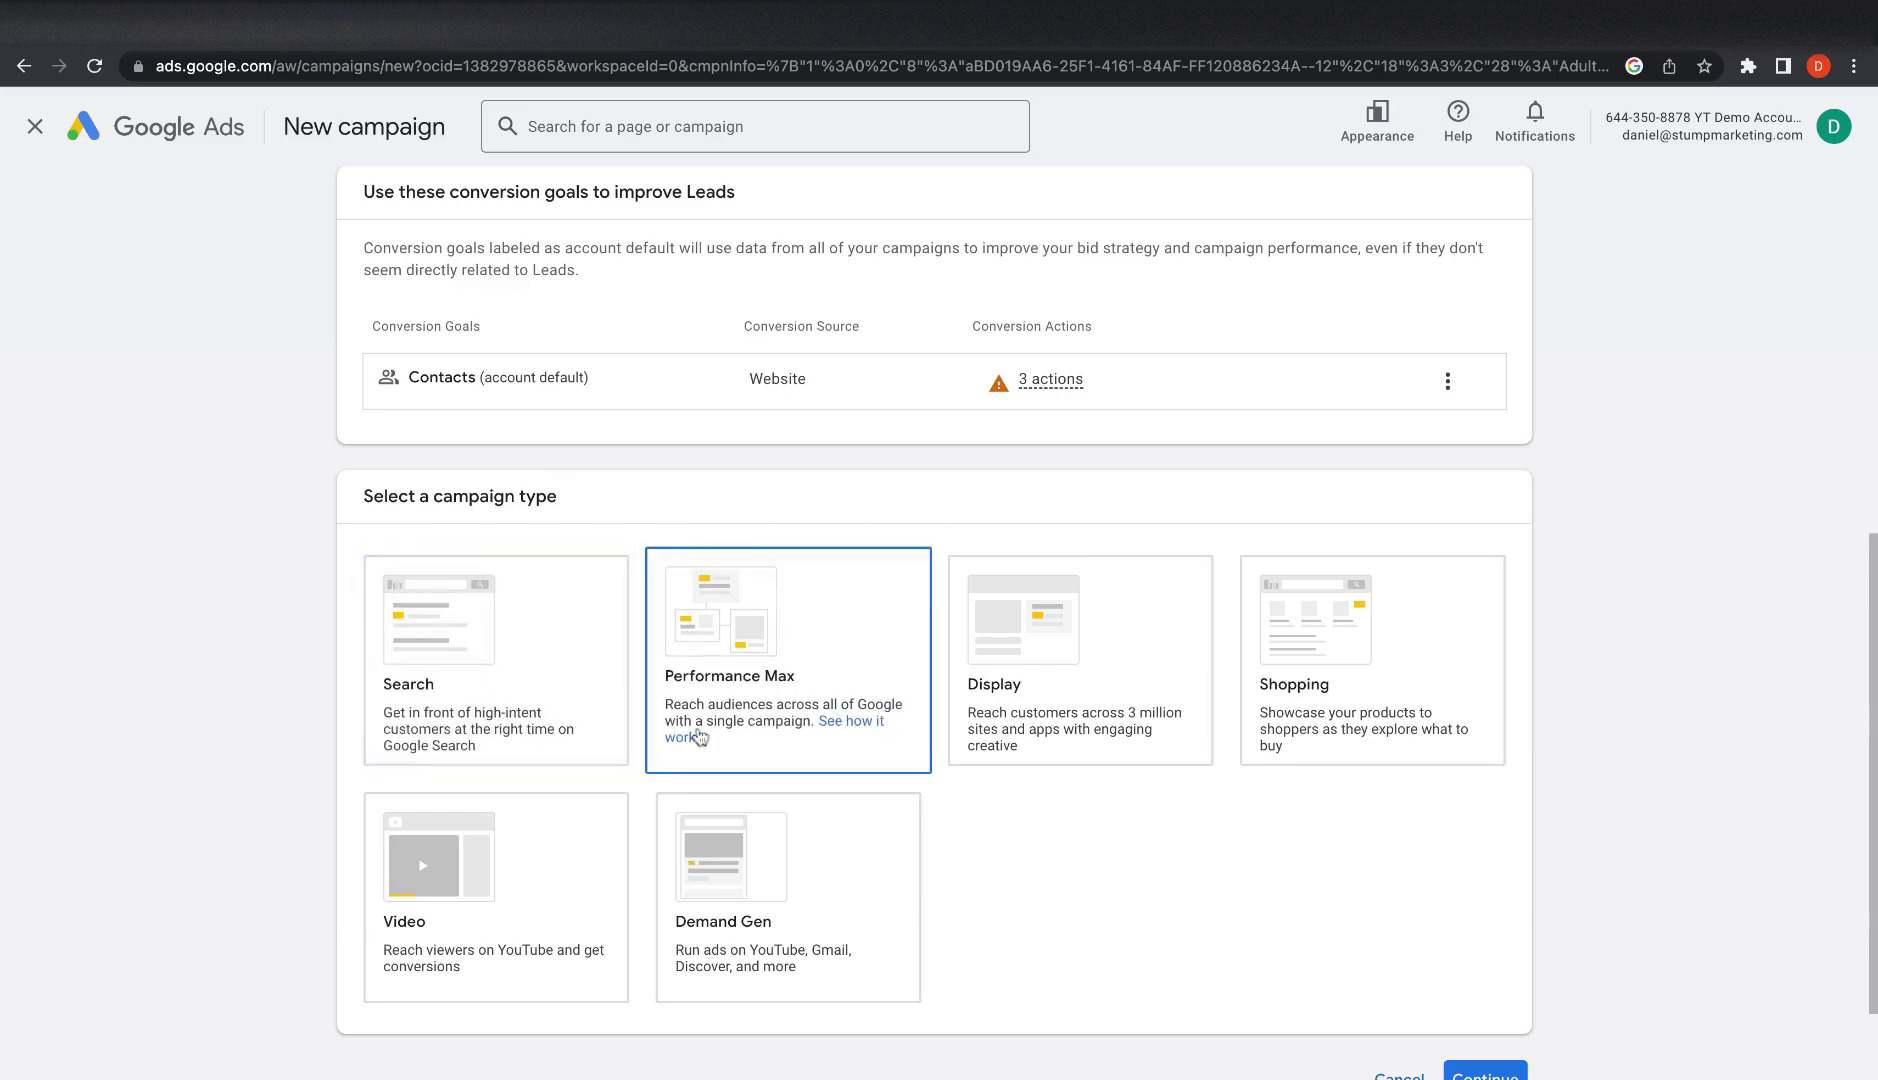
{"action": "left_click", "coordinate": [762, 930]}
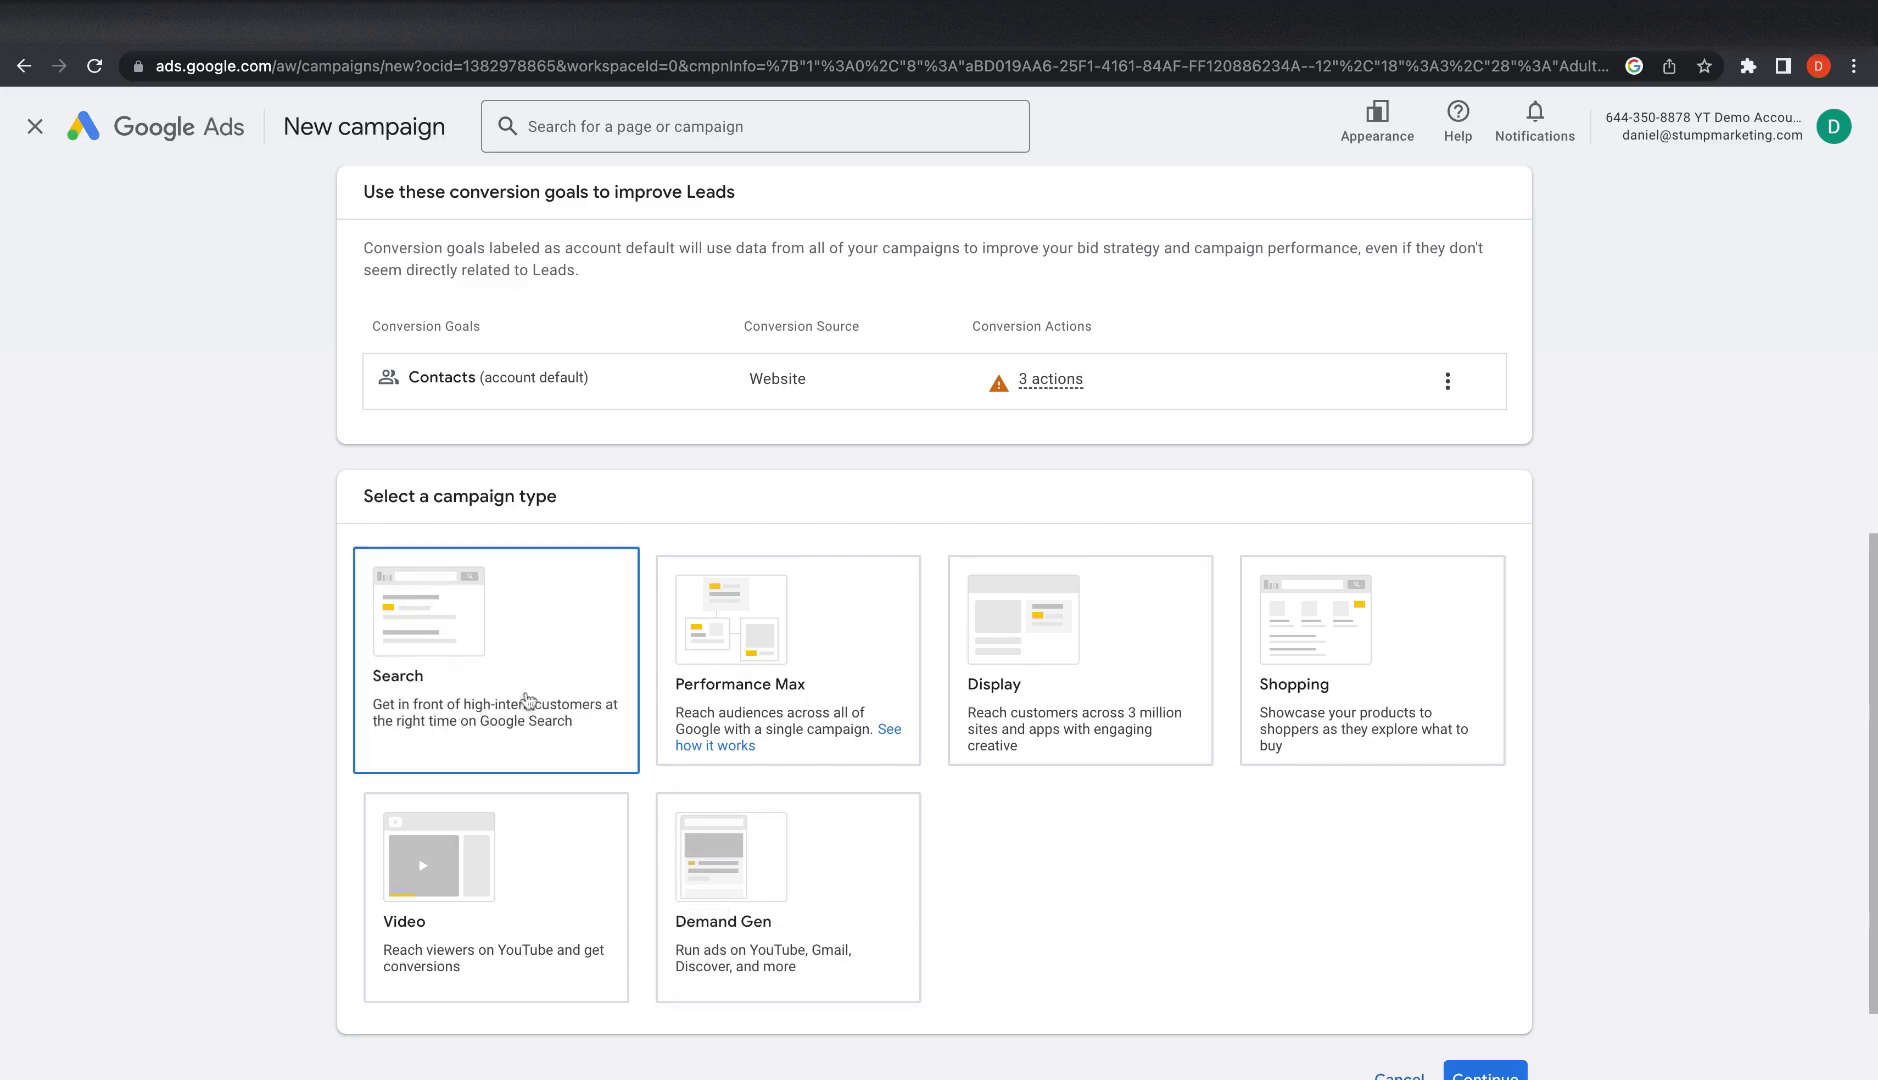
{"action": "left_click", "coordinate": [528, 700]}
{"action": "scroll", "coordinate": [1132, 817], "scroll_direction": "down", "scroll_amount": 7}
{"action": "scroll", "coordinate": [1132, 817], "scroll_direction": "up", "scroll_amount": 8}
{"action": "scroll", "coordinate": [545, 788], "scroll_direction": "down", "scroll_amount": 1}
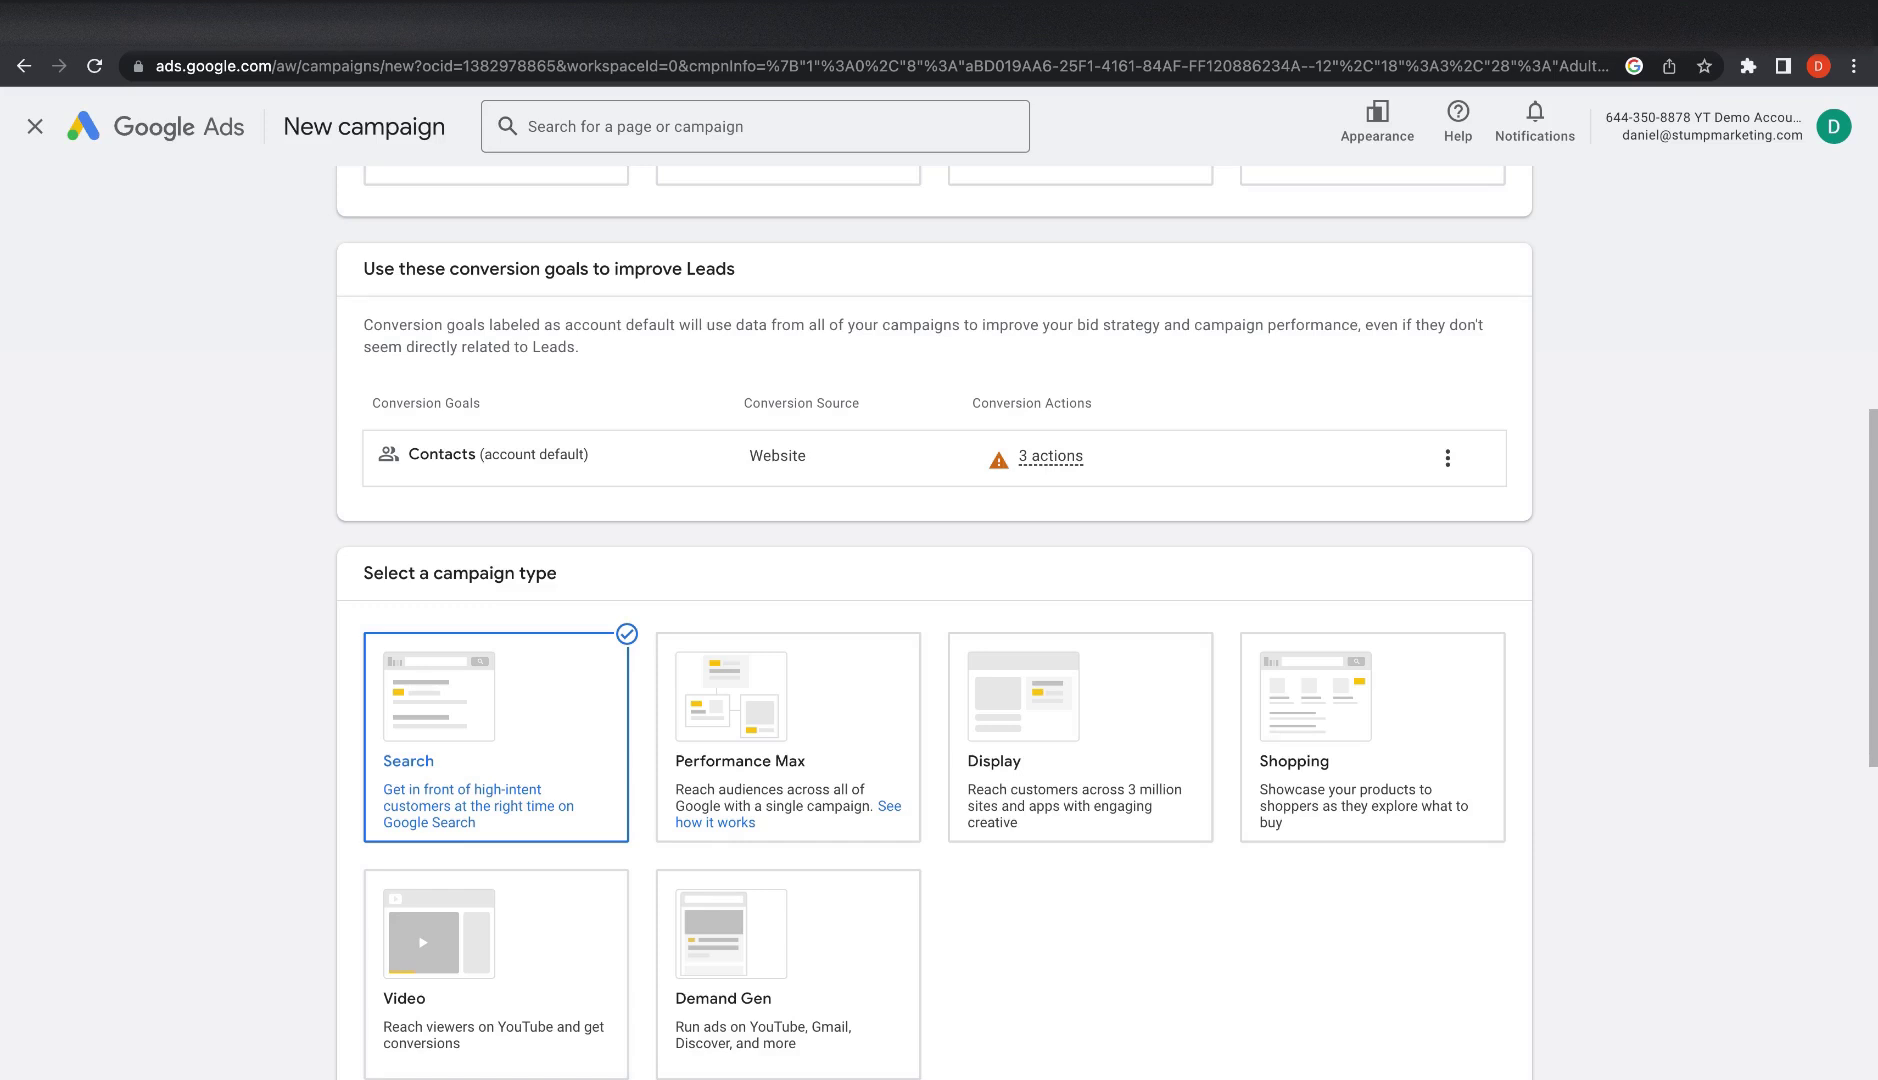
Step: Select website visits, phone calls and store visits as the ways to reach the campaign goal
{"action": "scroll", "coordinate": [1173, 884], "scroll_direction": "down", "scroll_amount": 5}
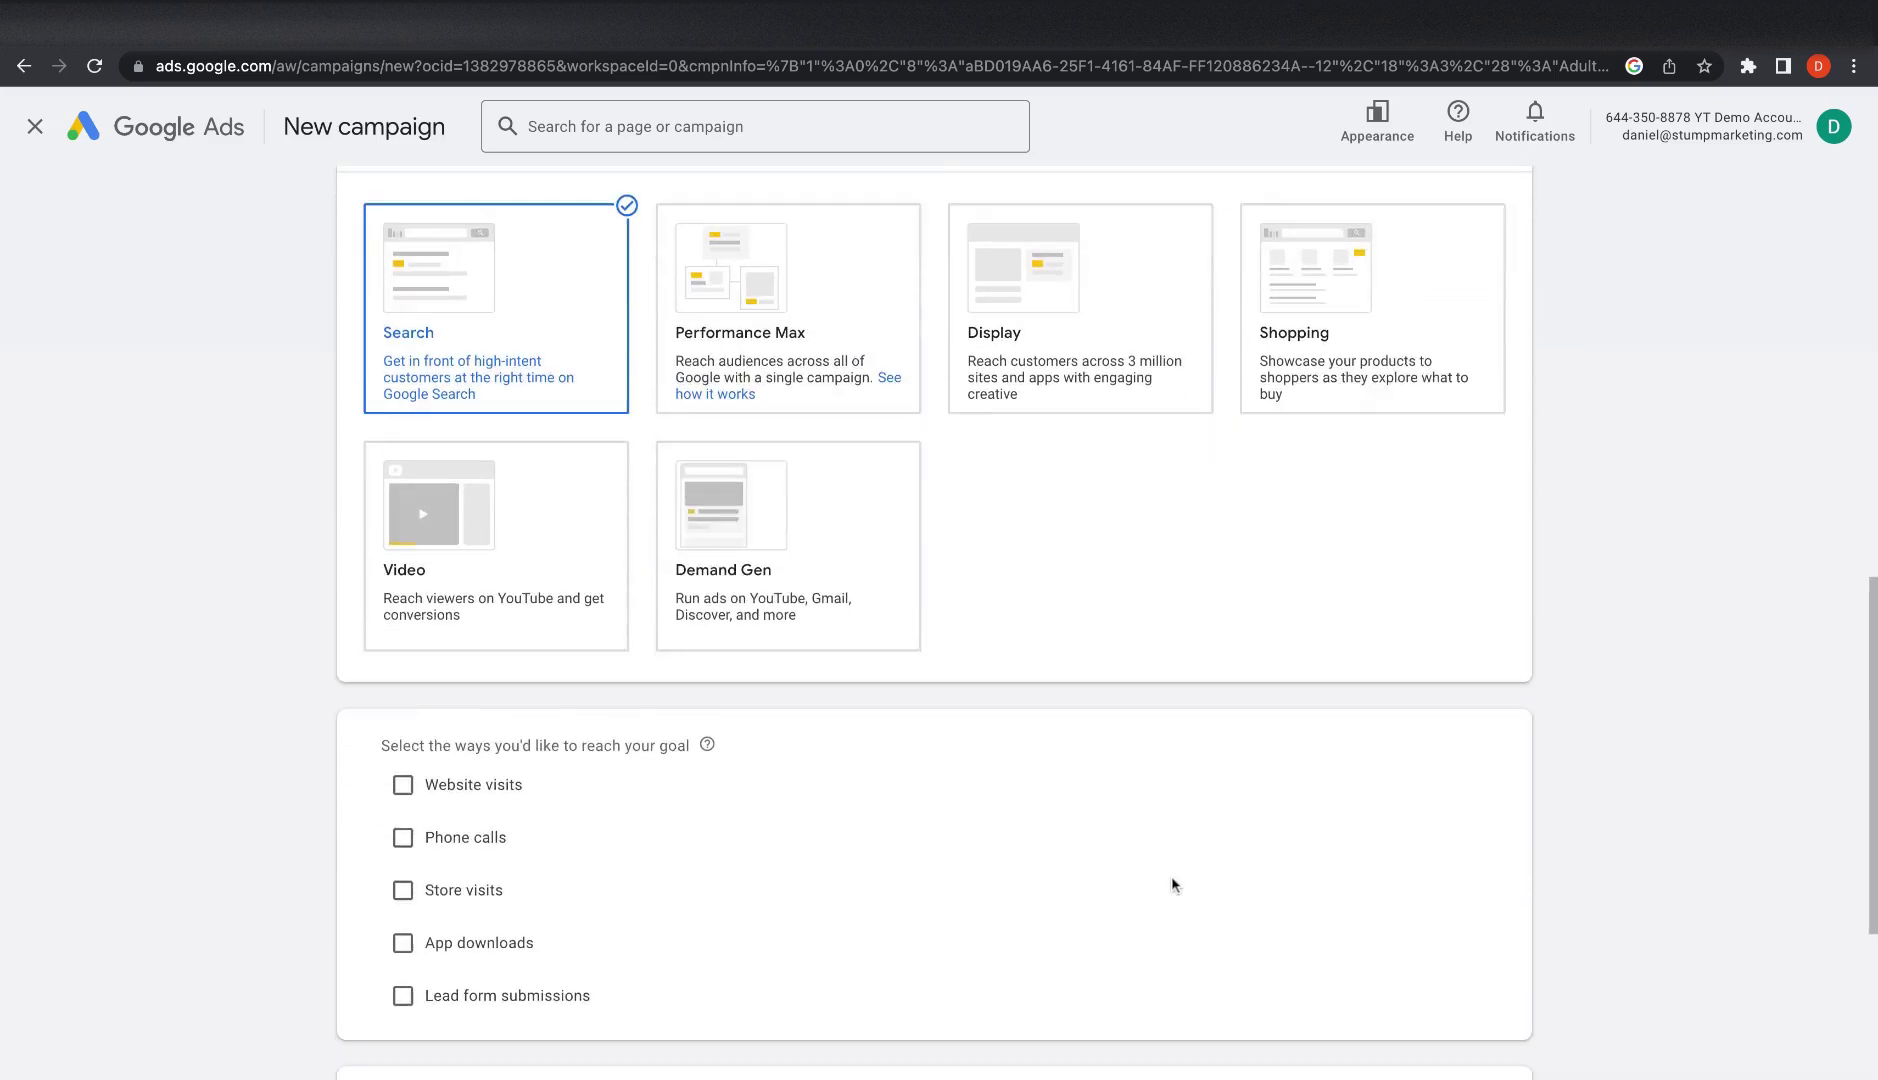
{"action": "scroll", "coordinate": [859, 976], "scroll_direction": "down", "scroll_amount": 3}
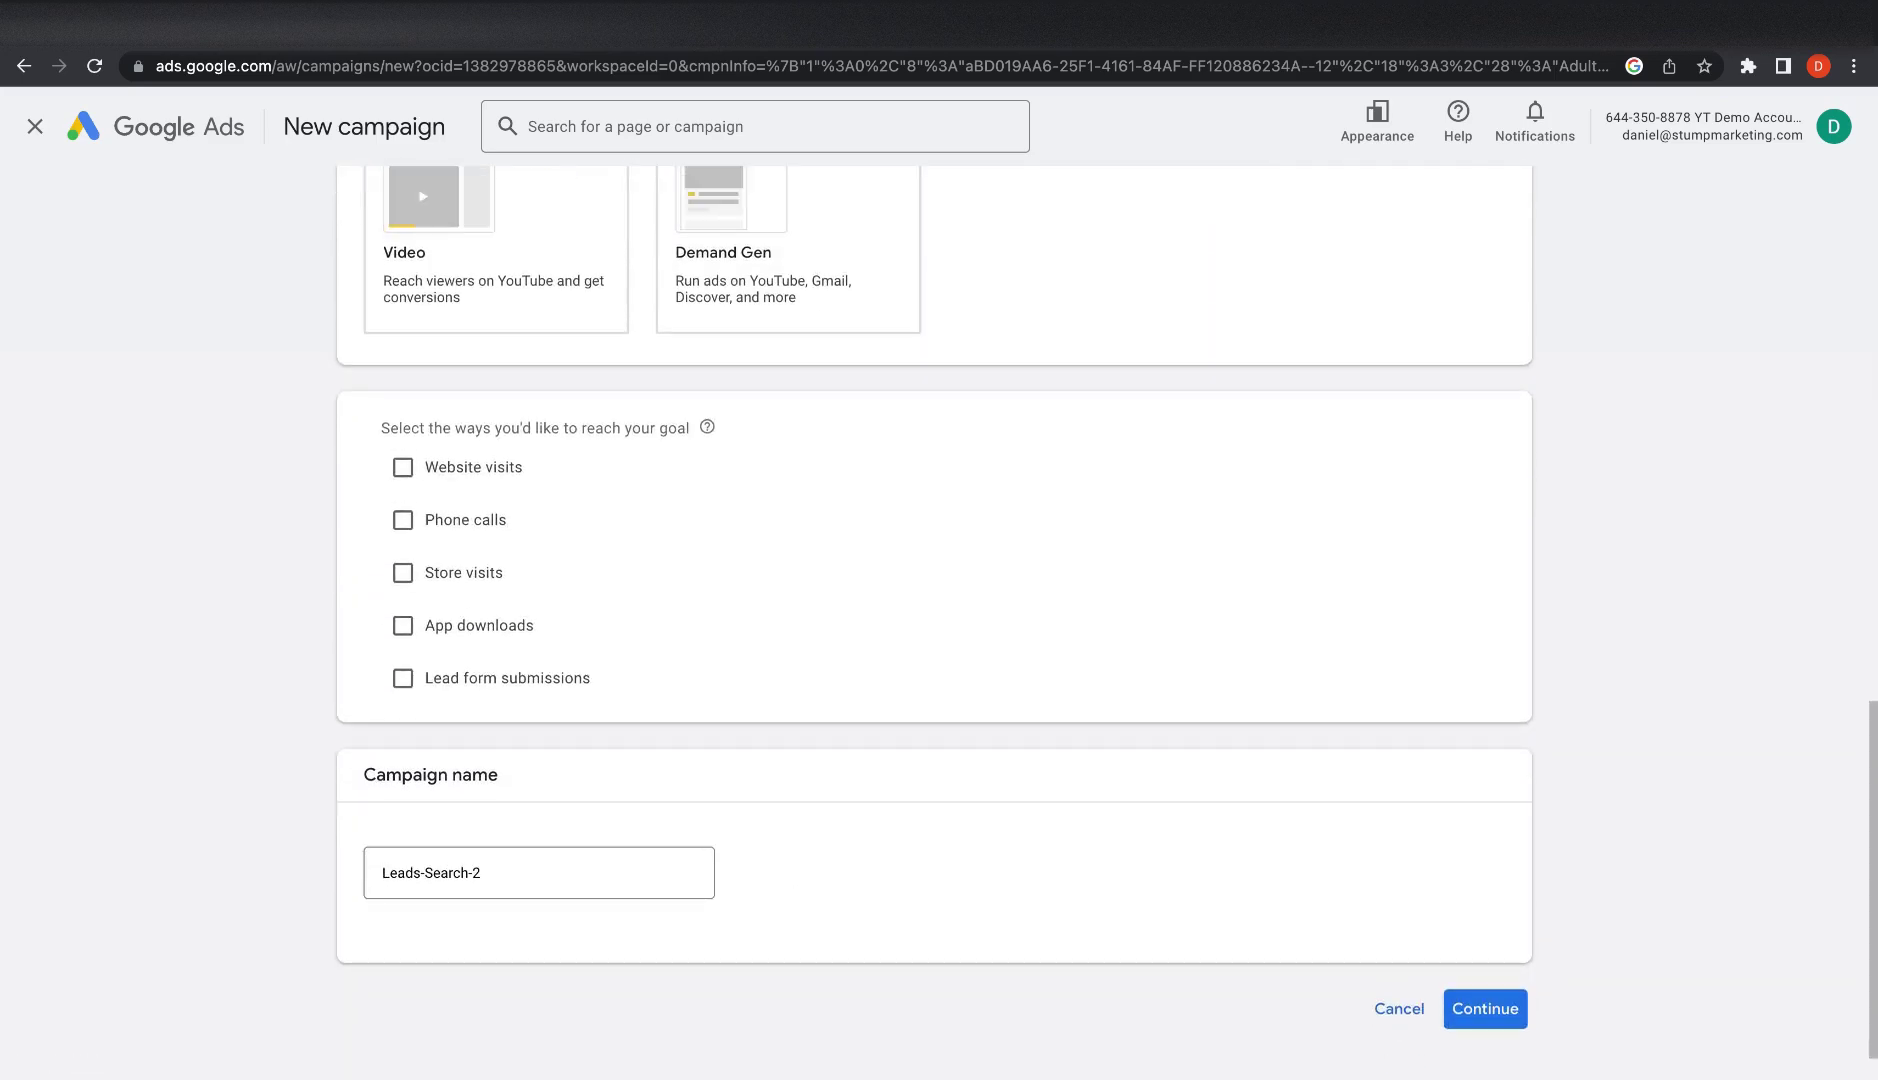
{"action": "left_click", "coordinate": [403, 467]}
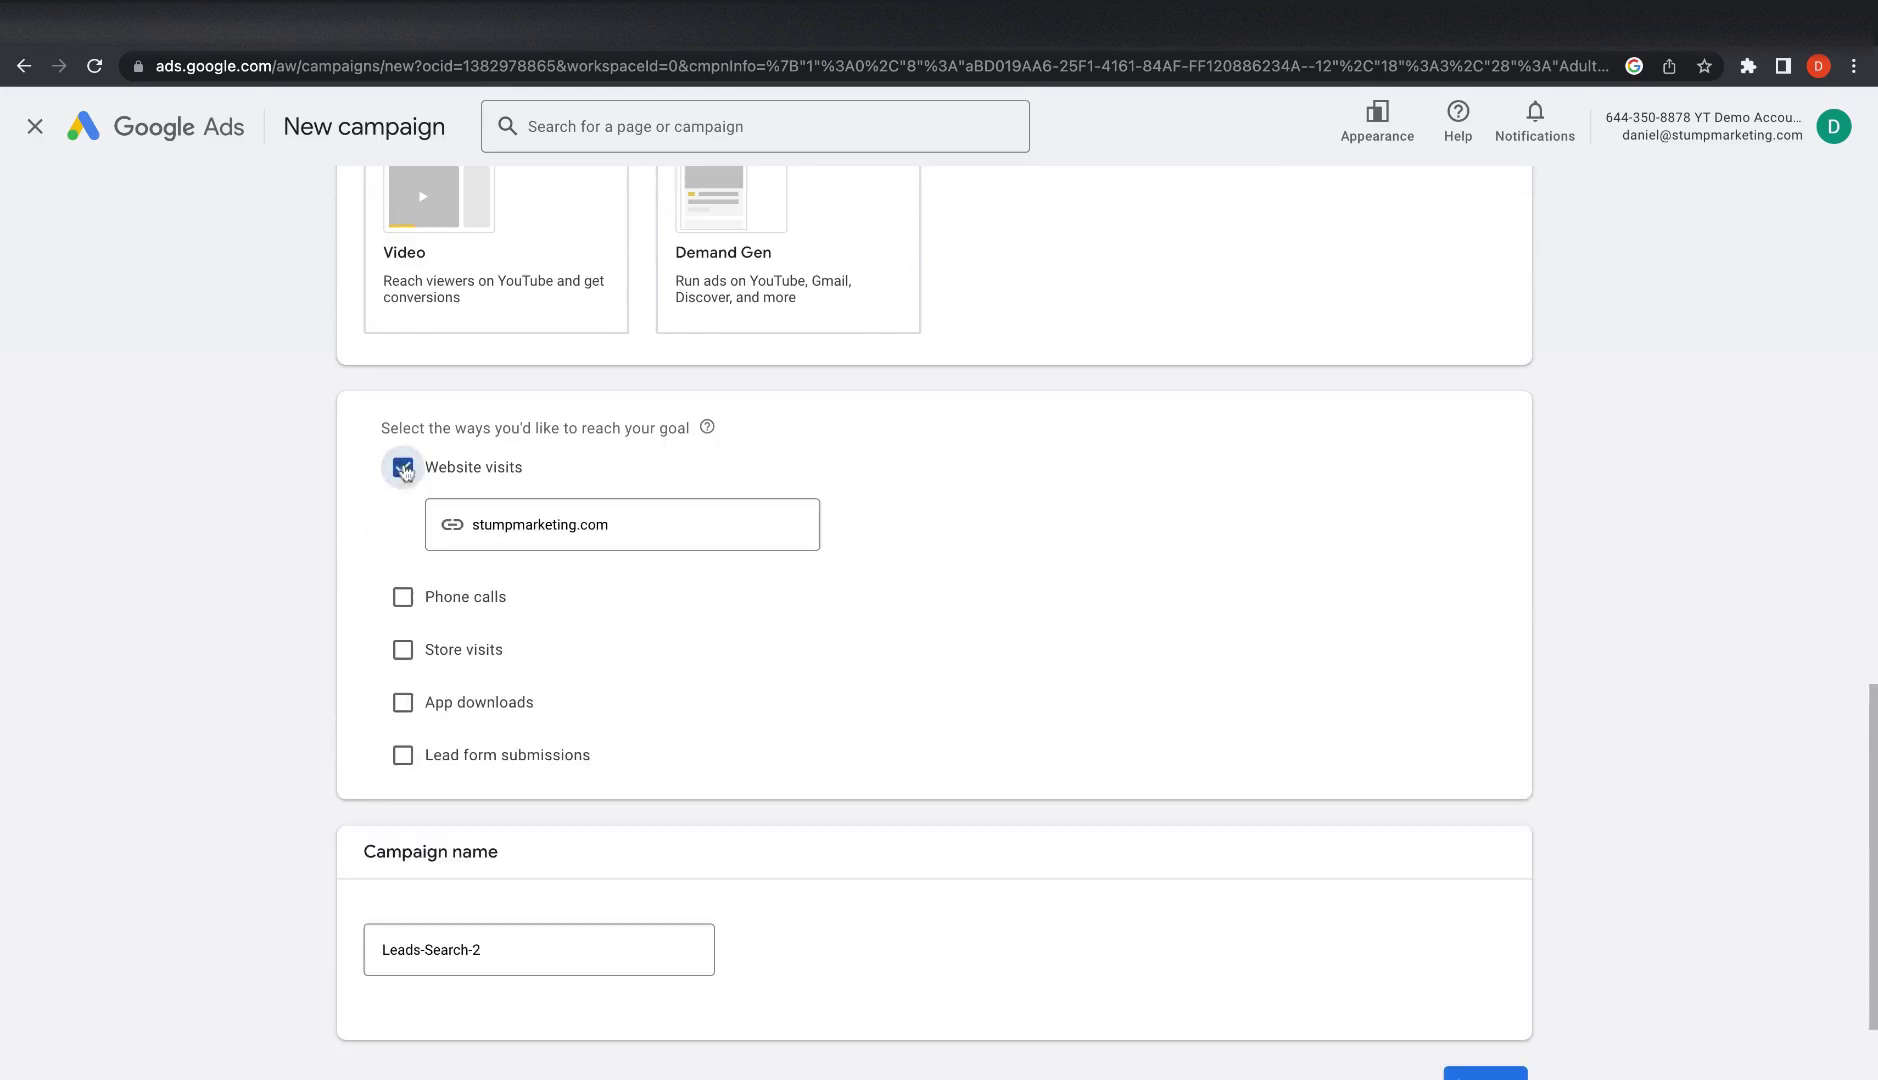
{"action": "left_click", "coordinate": [397, 603]}
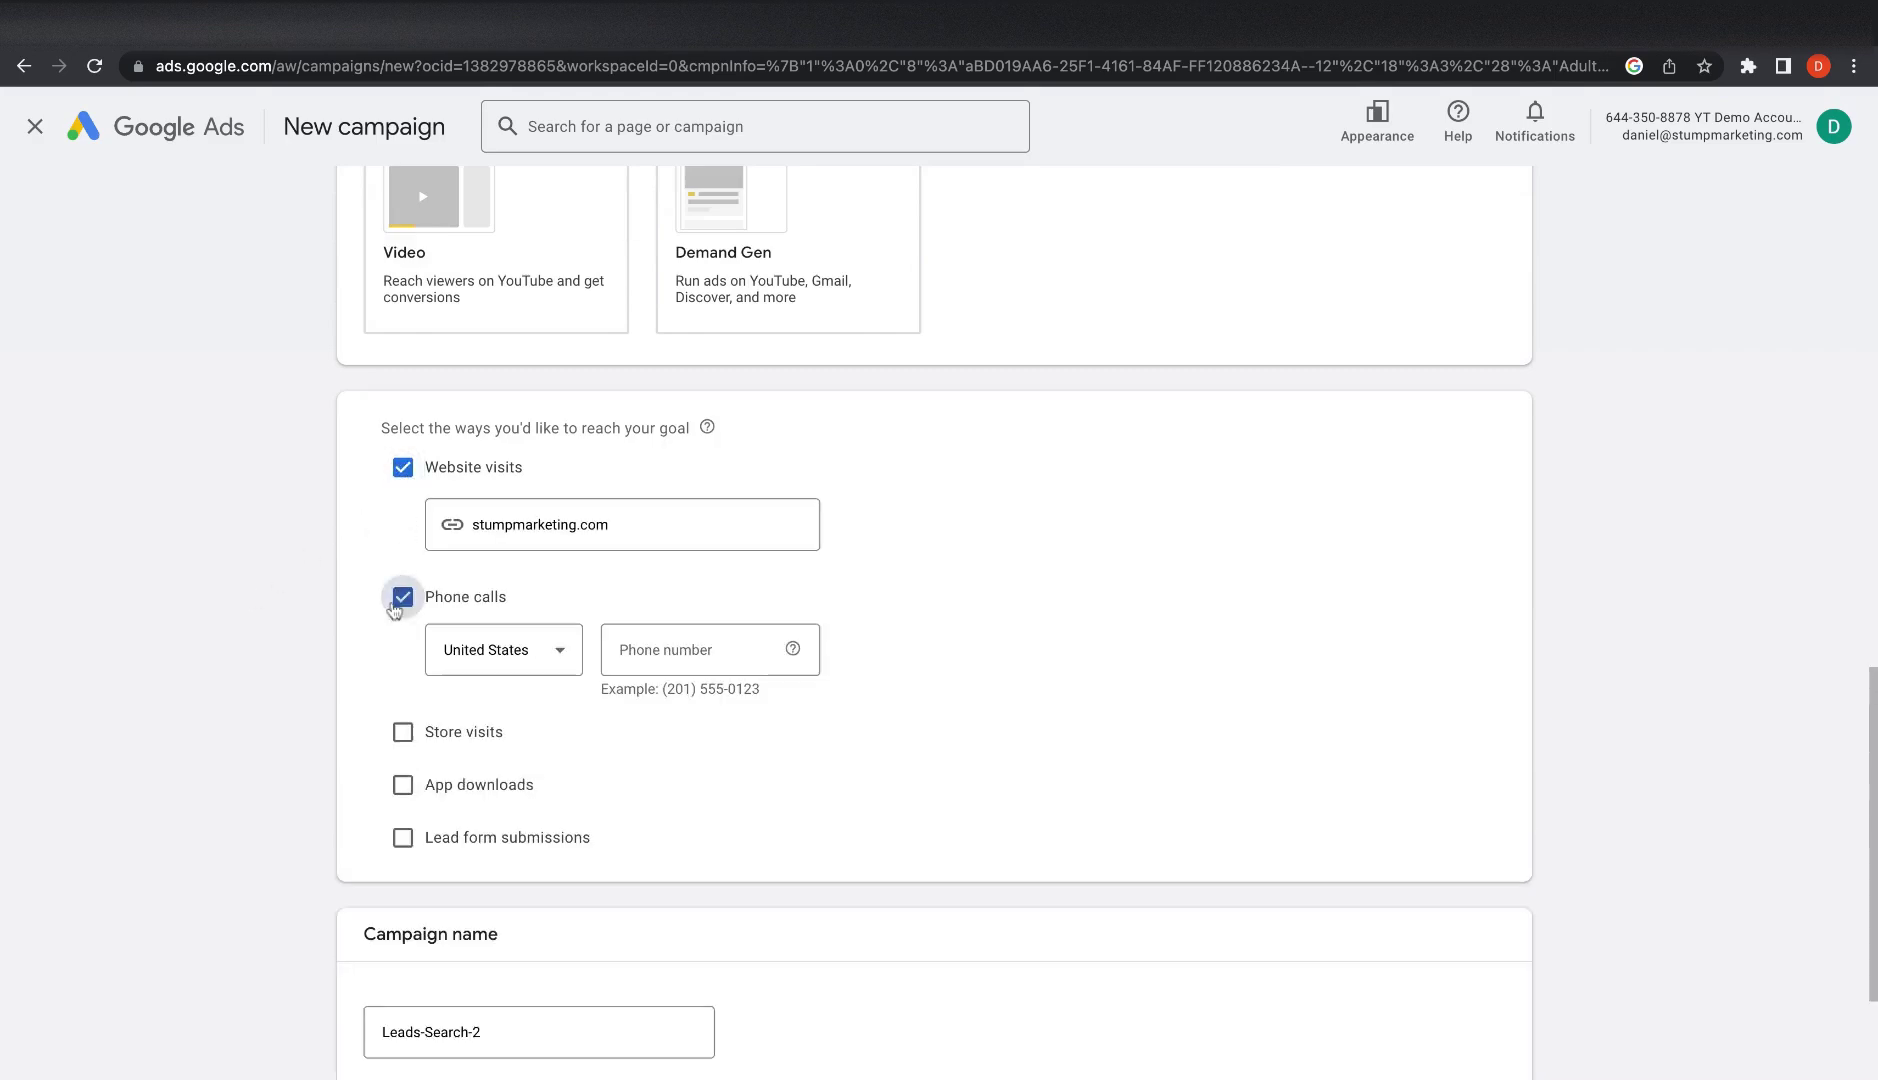
{"action": "left_click", "coordinate": [392, 733]}
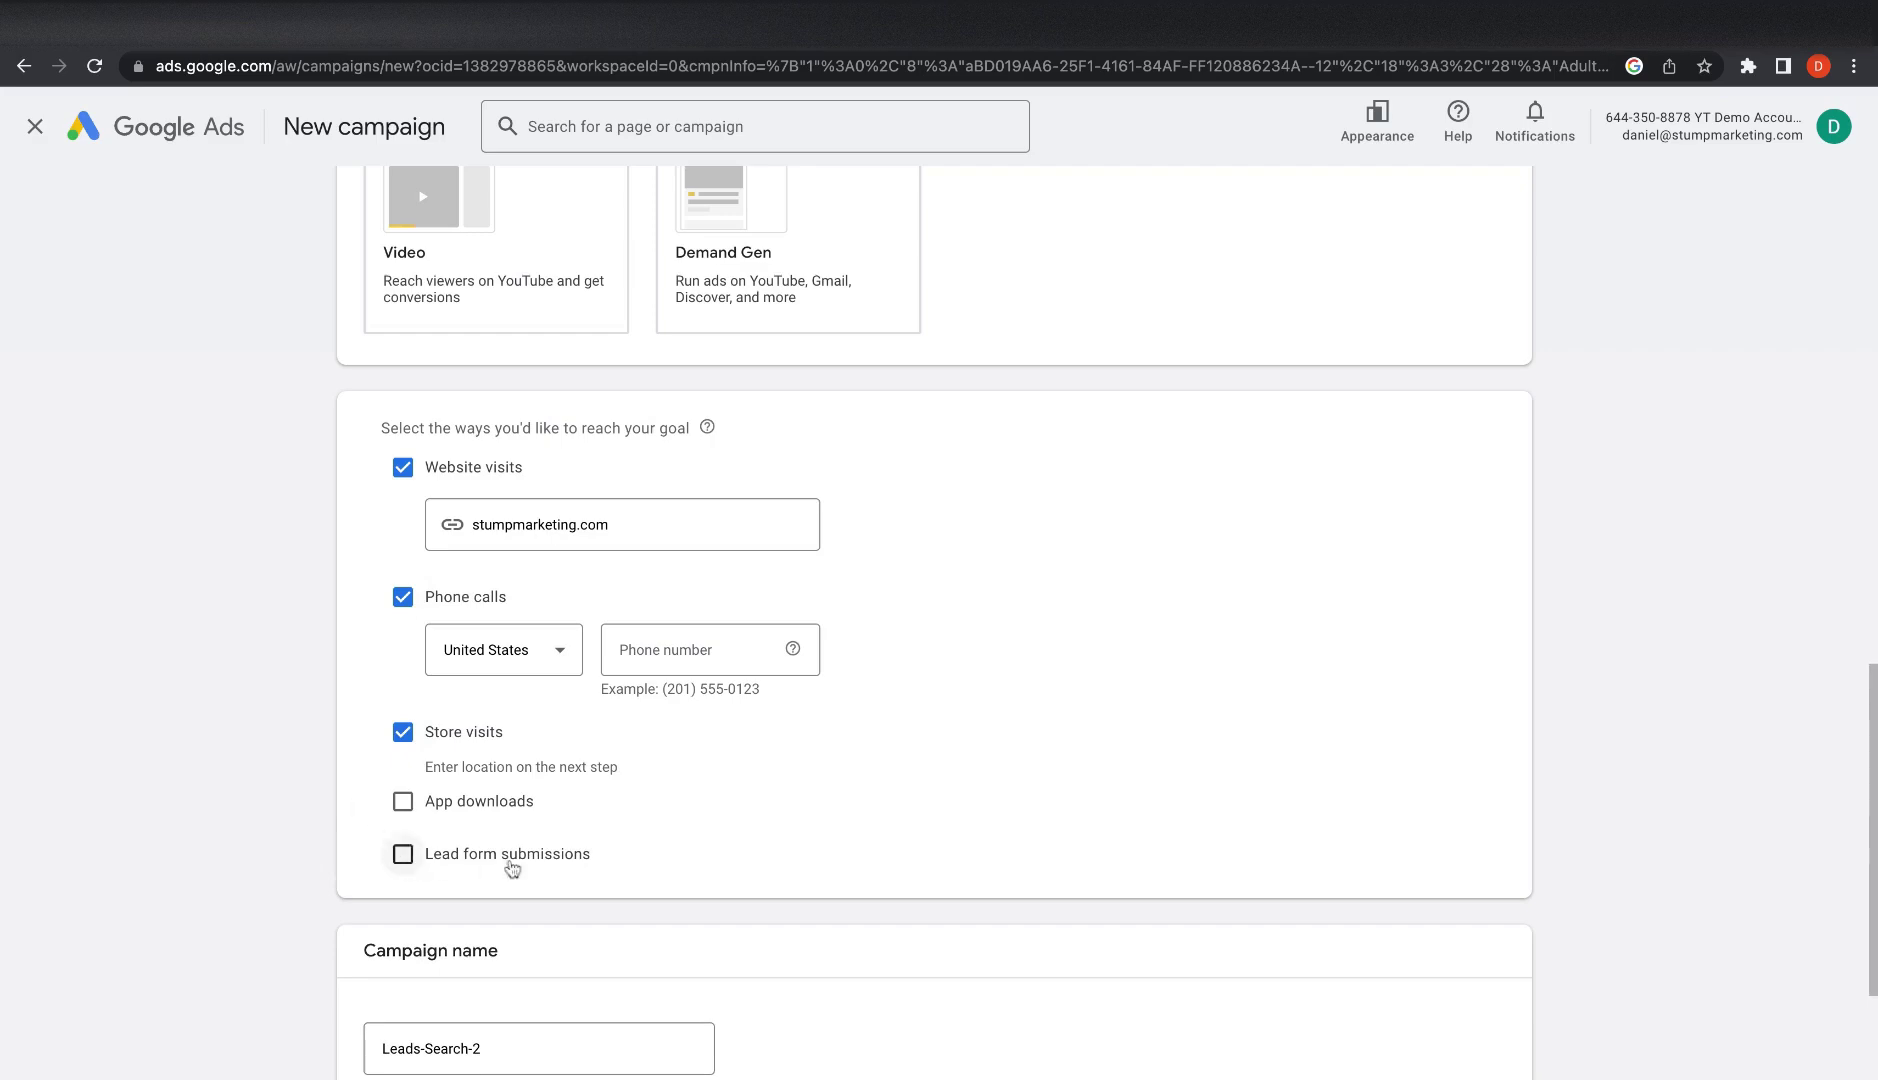
Step: Name the campaign "Adult Free Trials - [Search Campaign]" and continue to the bidding settings
{"action": "scroll", "coordinate": [513, 851], "scroll_direction": "down", "scroll_amount": 3}
{"action": "triple_click", "coordinate": [540, 825]}
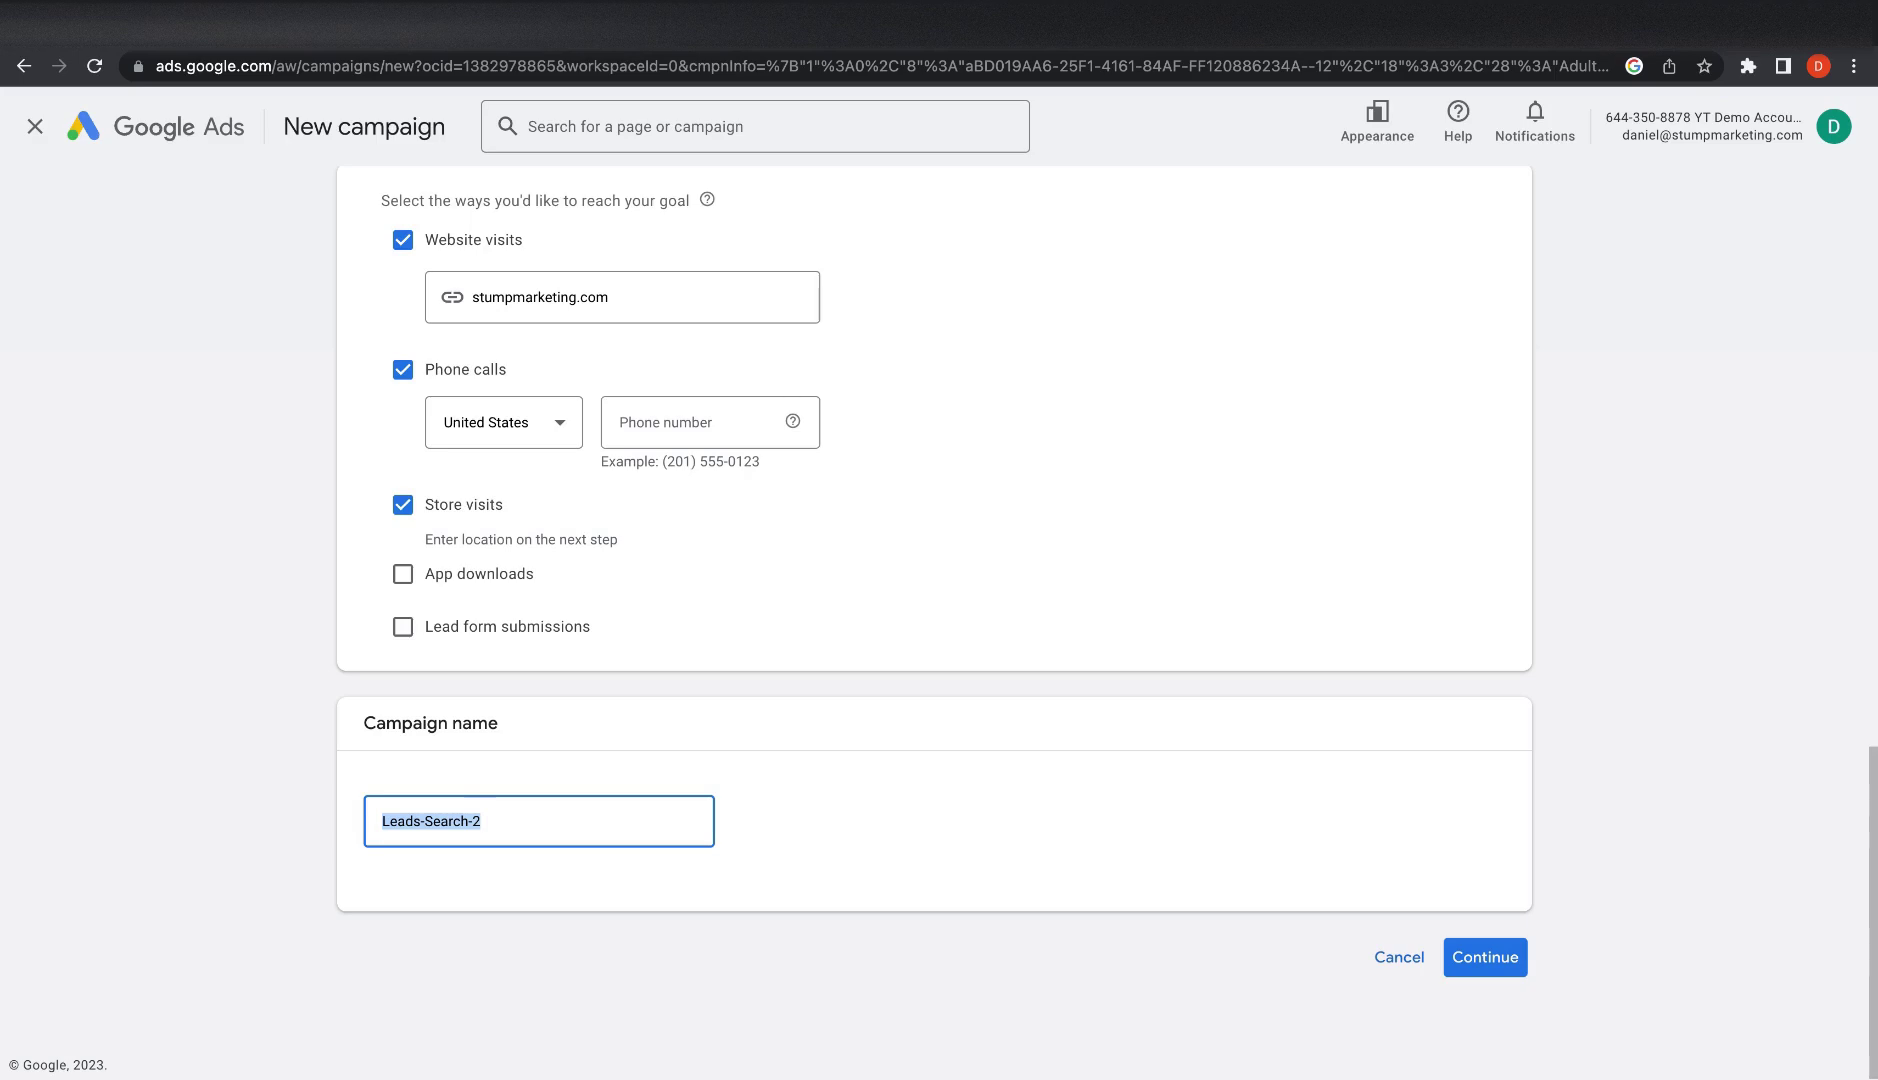
{"action": "type", "text": "F"}
{"action": "type", "text": "rid"}
{"action": "key", "text": "BackSpace"}
{"action": "key", "text": "BackSpace"}
{"action": "key", "text": "BackSpace"}
{"action": "key", "text": "BackSpace"}
{"action": "type", "text": "Adult Free Tiral"}
{"action": "key", "text": "BackSpace"}
{"action": "key", "text": "BackSpace"}
{"action": "key", "text": "BackSpace"}
{"action": "type", "text": "ials - [Search"}
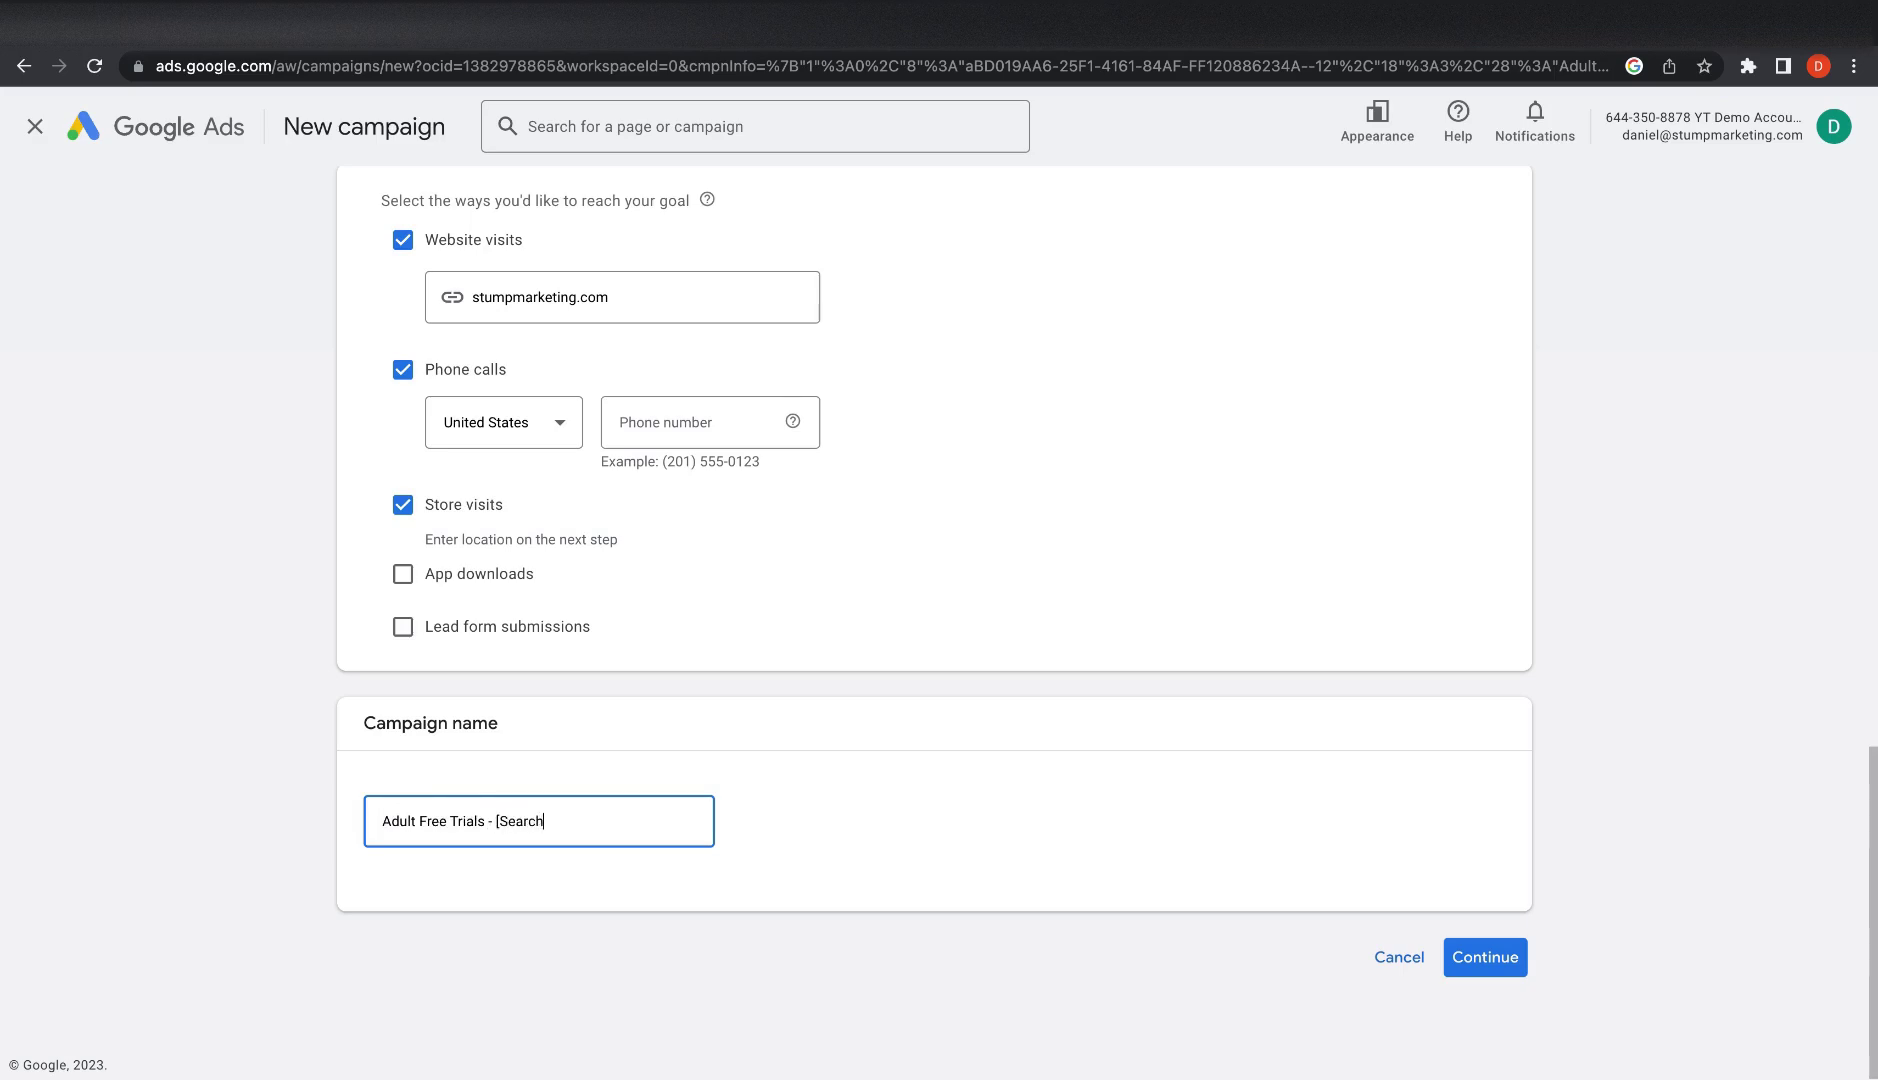
{"action": "type", "text": " Campaign]"}
{"action": "double_click", "coordinate": [537, 821]}
{"action": "left_click", "coordinate": [670, 828]}
{"action": "left_click", "coordinate": [1462, 955]}
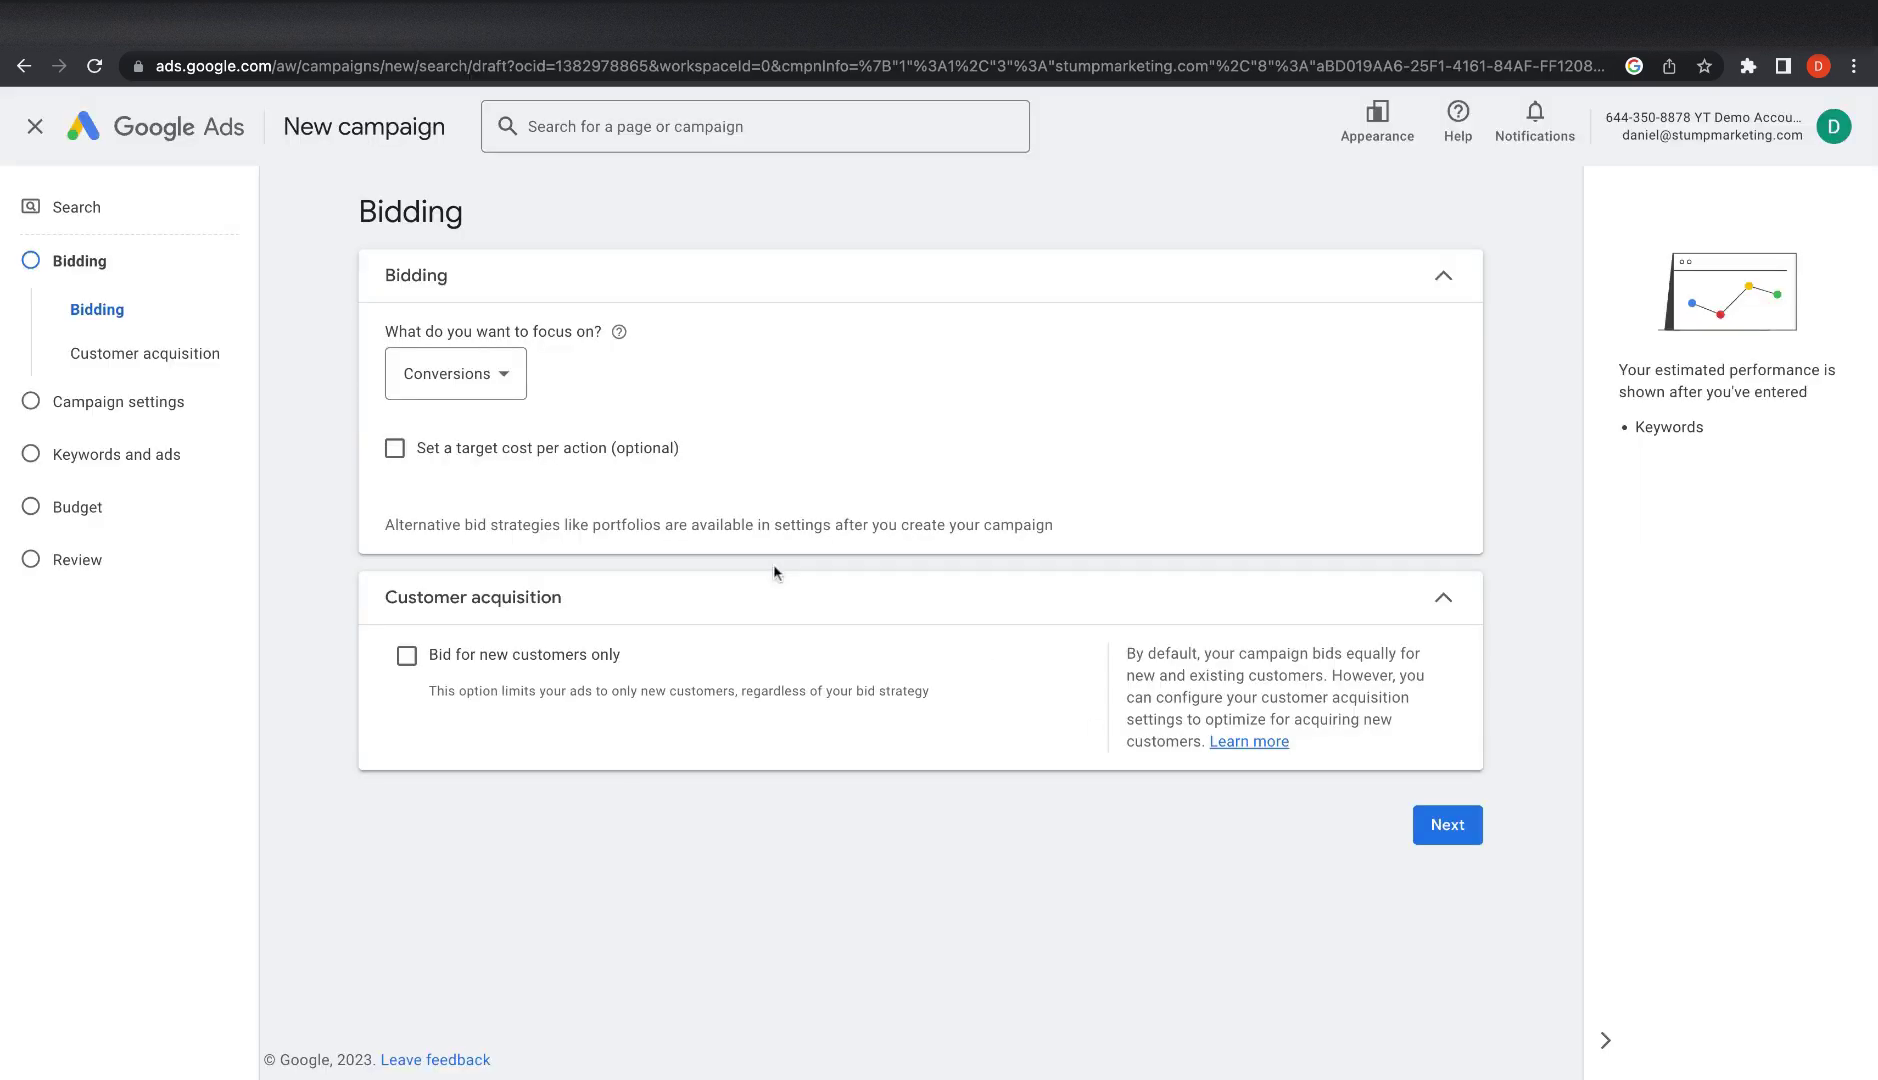
Step: Set the bidding focus to Clicks without a maximum bid limit and proceed to the campaign settings
{"action": "left_click", "coordinate": [488, 392]}
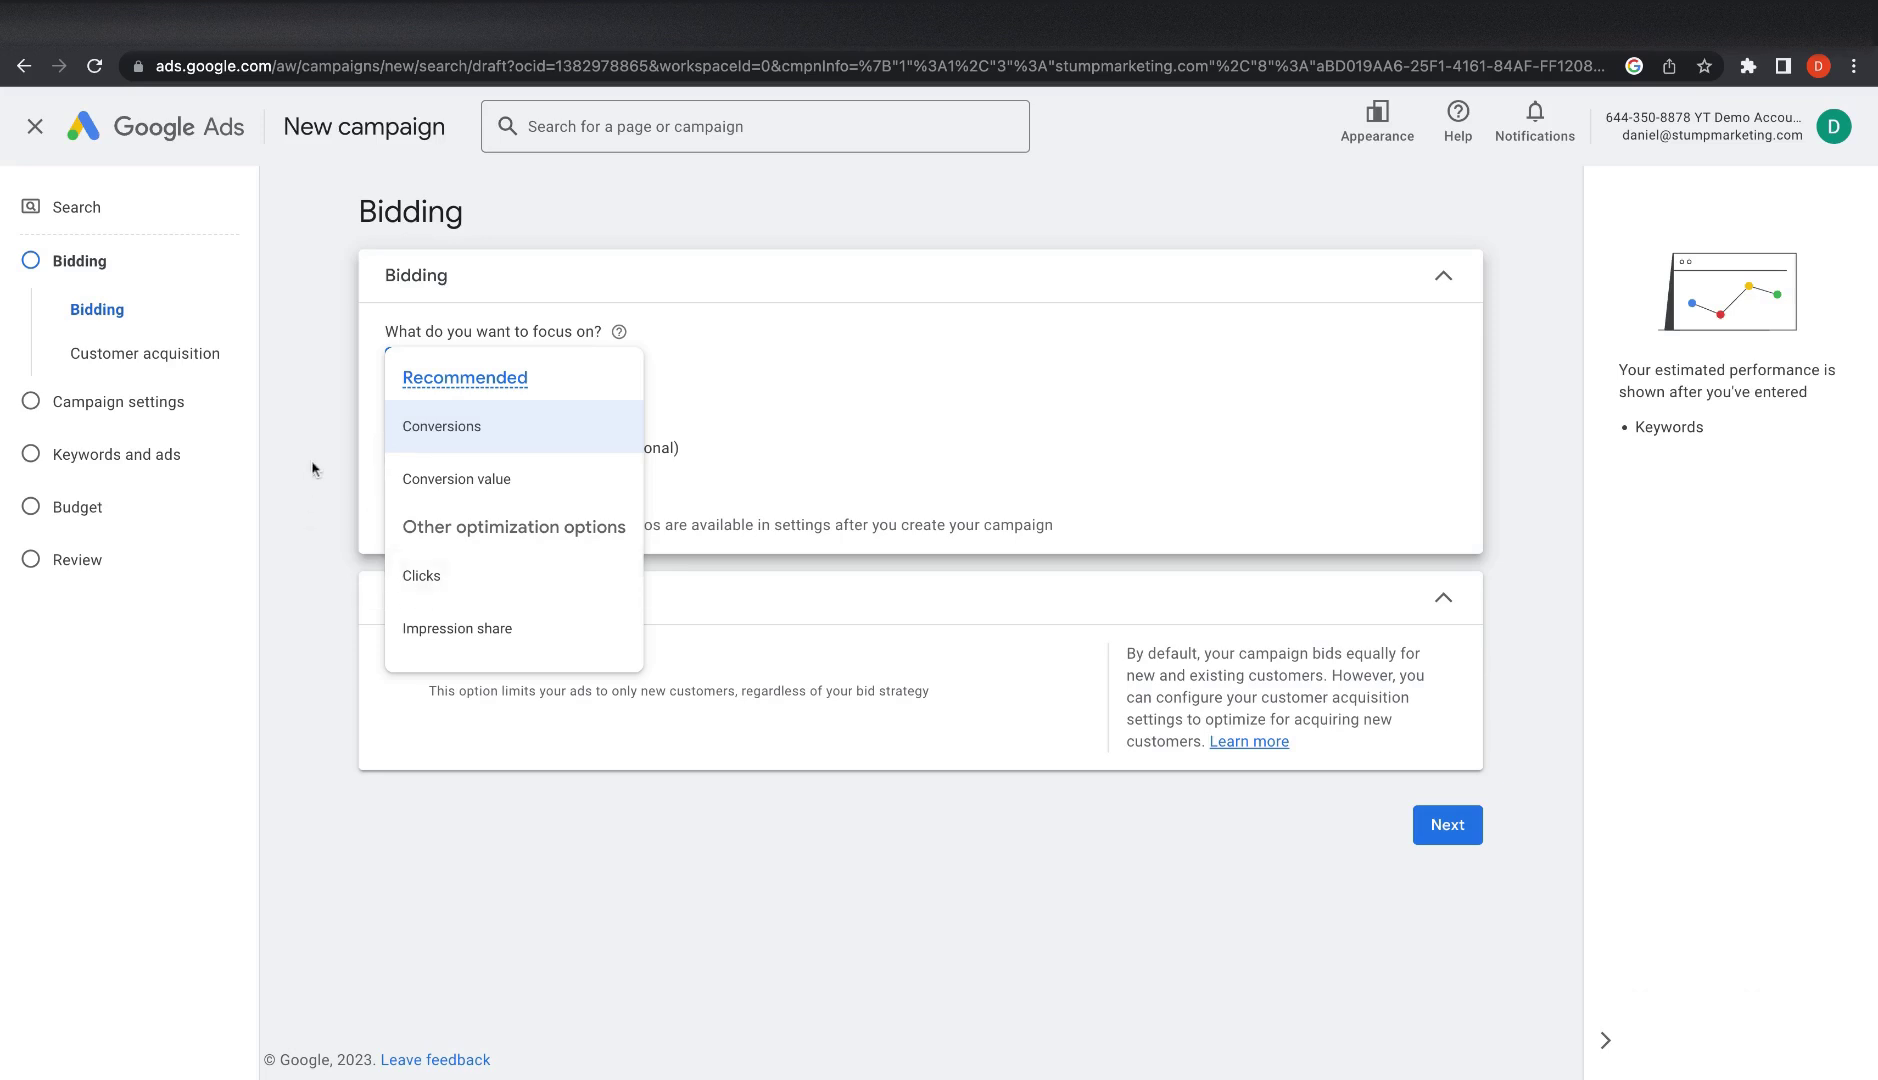
{"action": "mouse_move", "coordinate": [414, 436]}
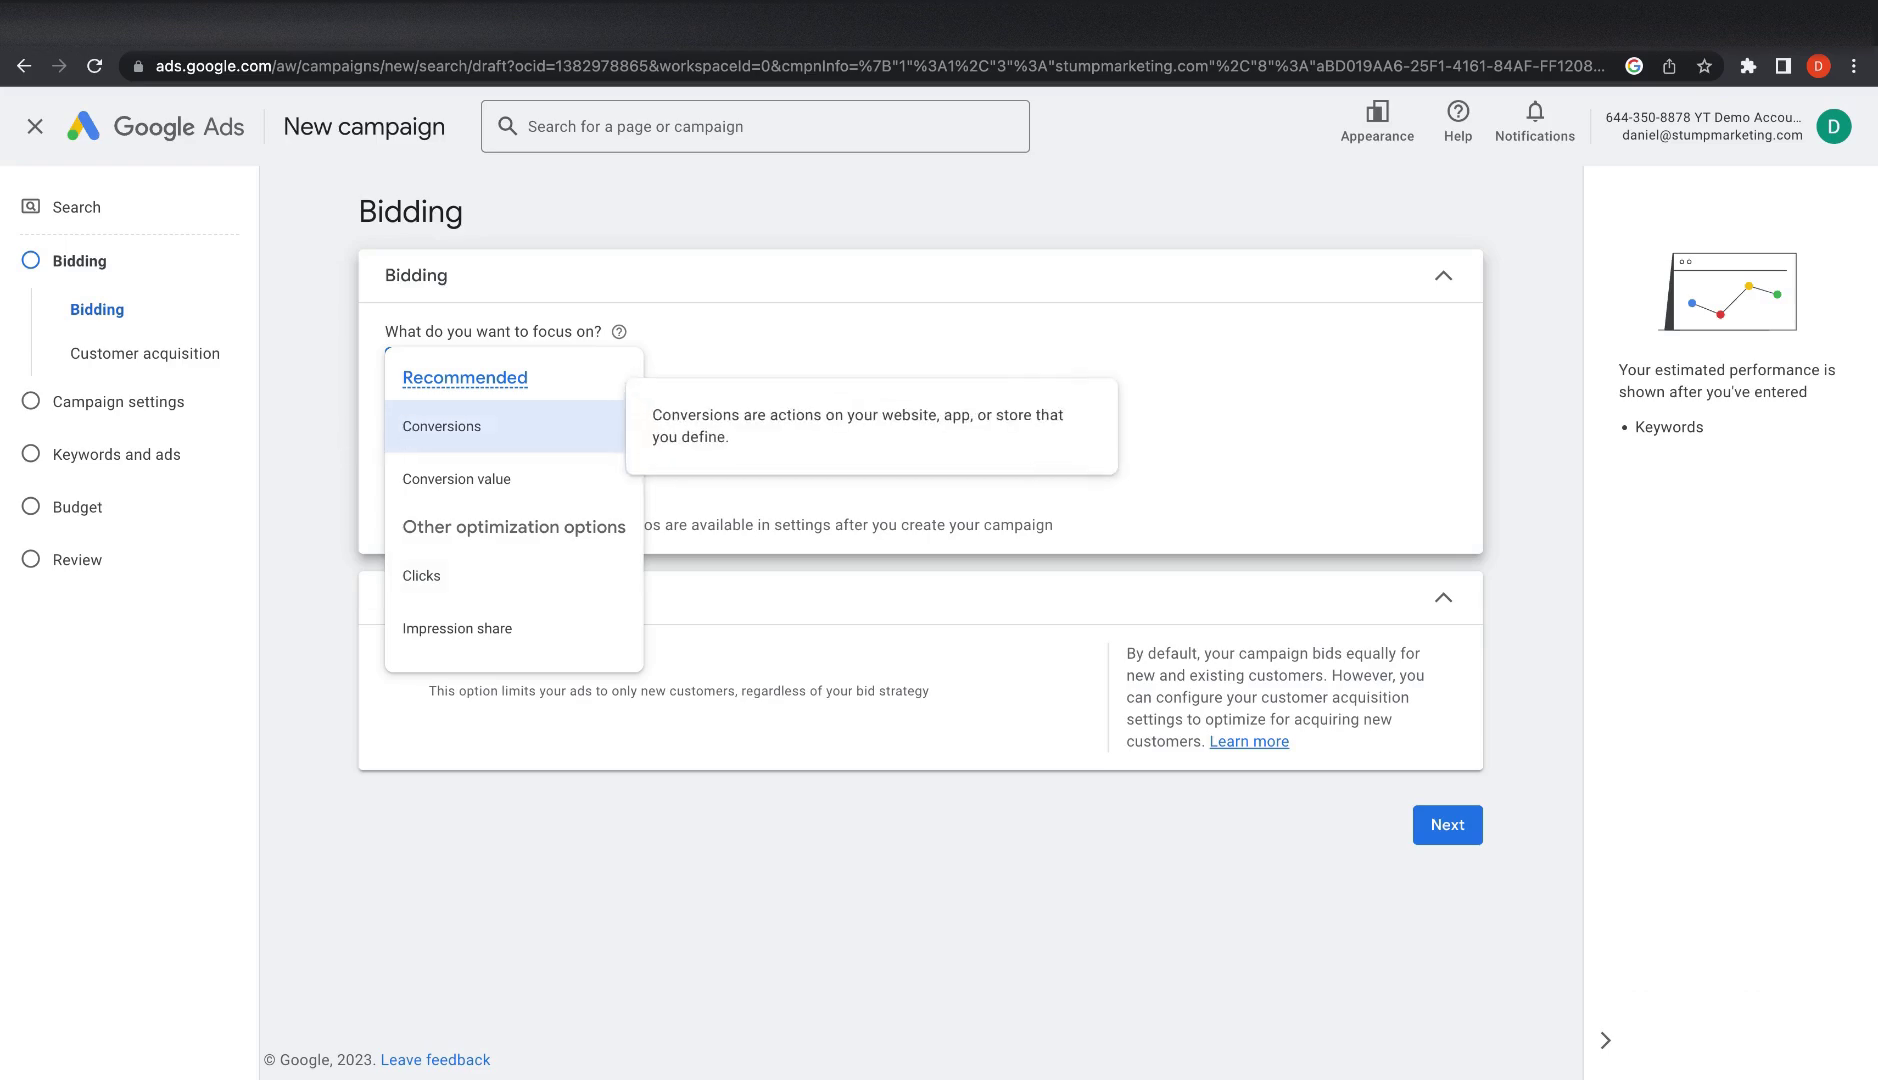
{"action": "mouse_move", "coordinate": [435, 490]}
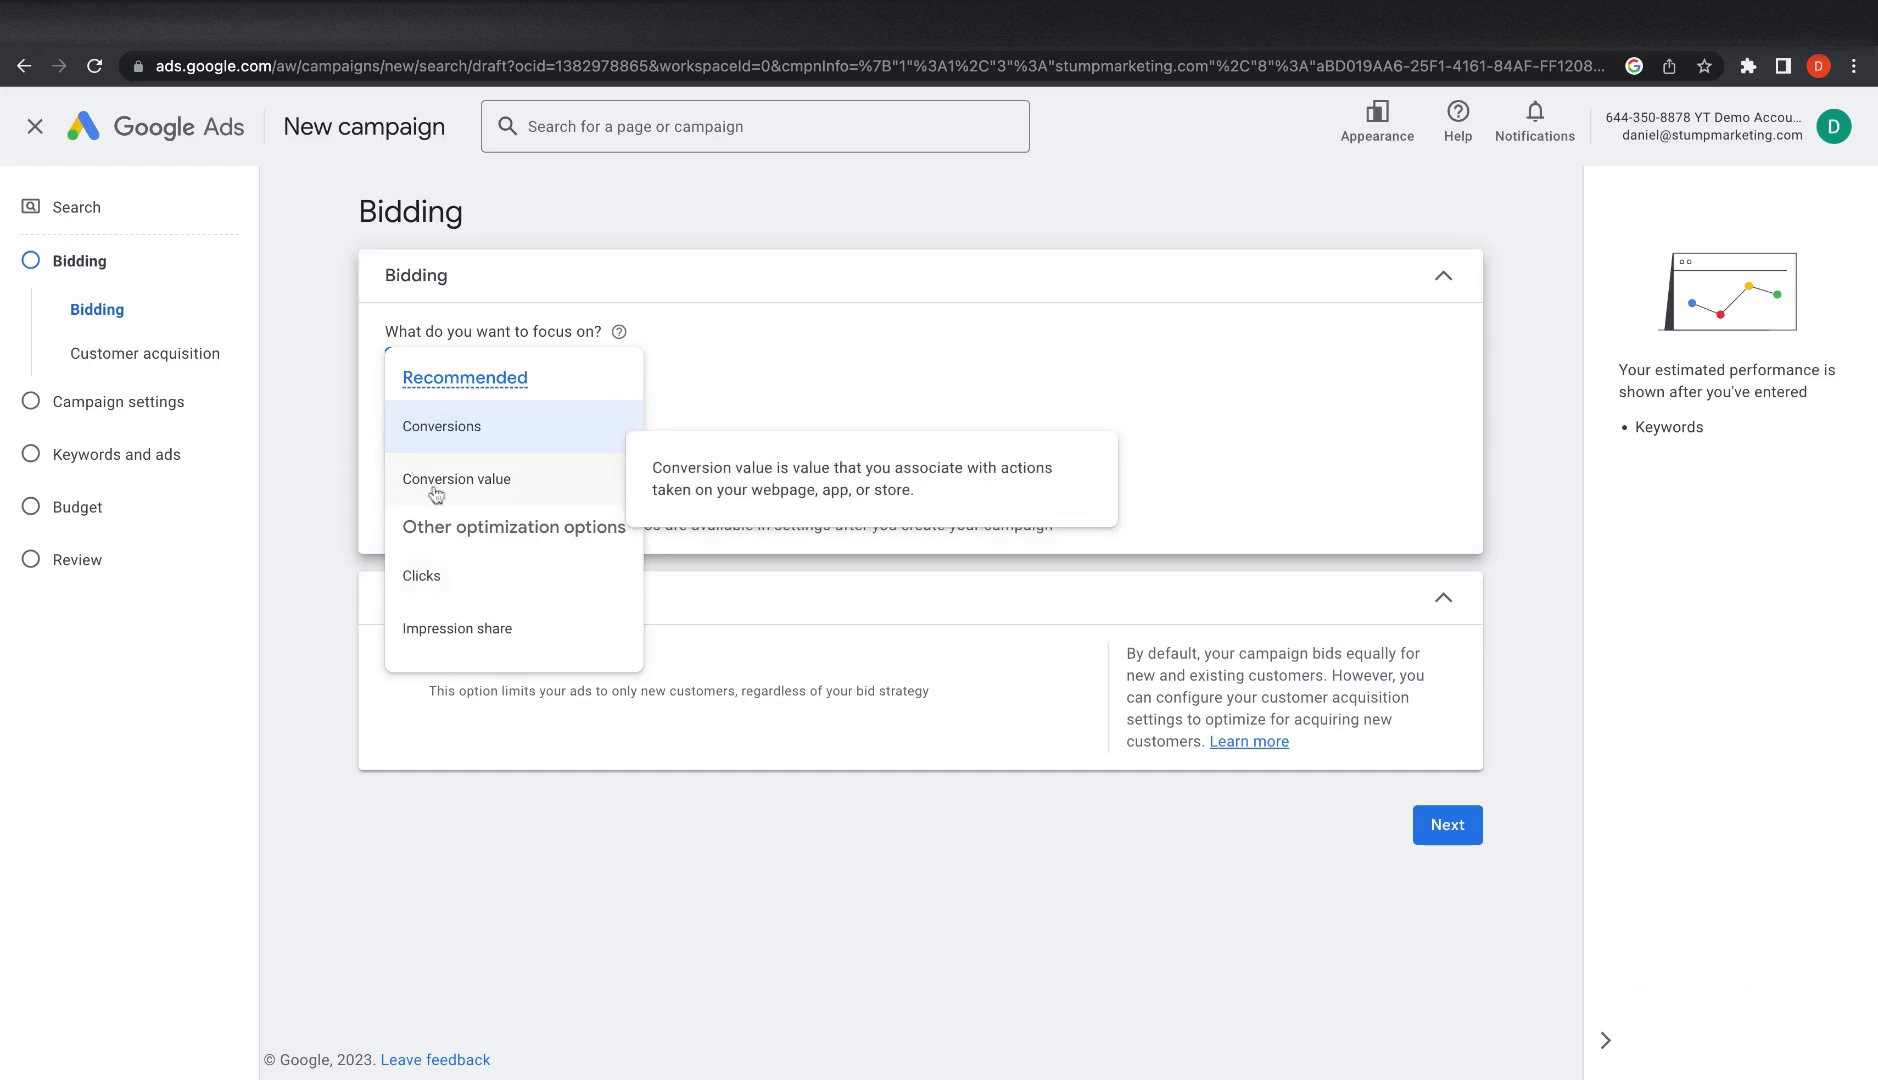
{"action": "left_click", "coordinate": [437, 578]}
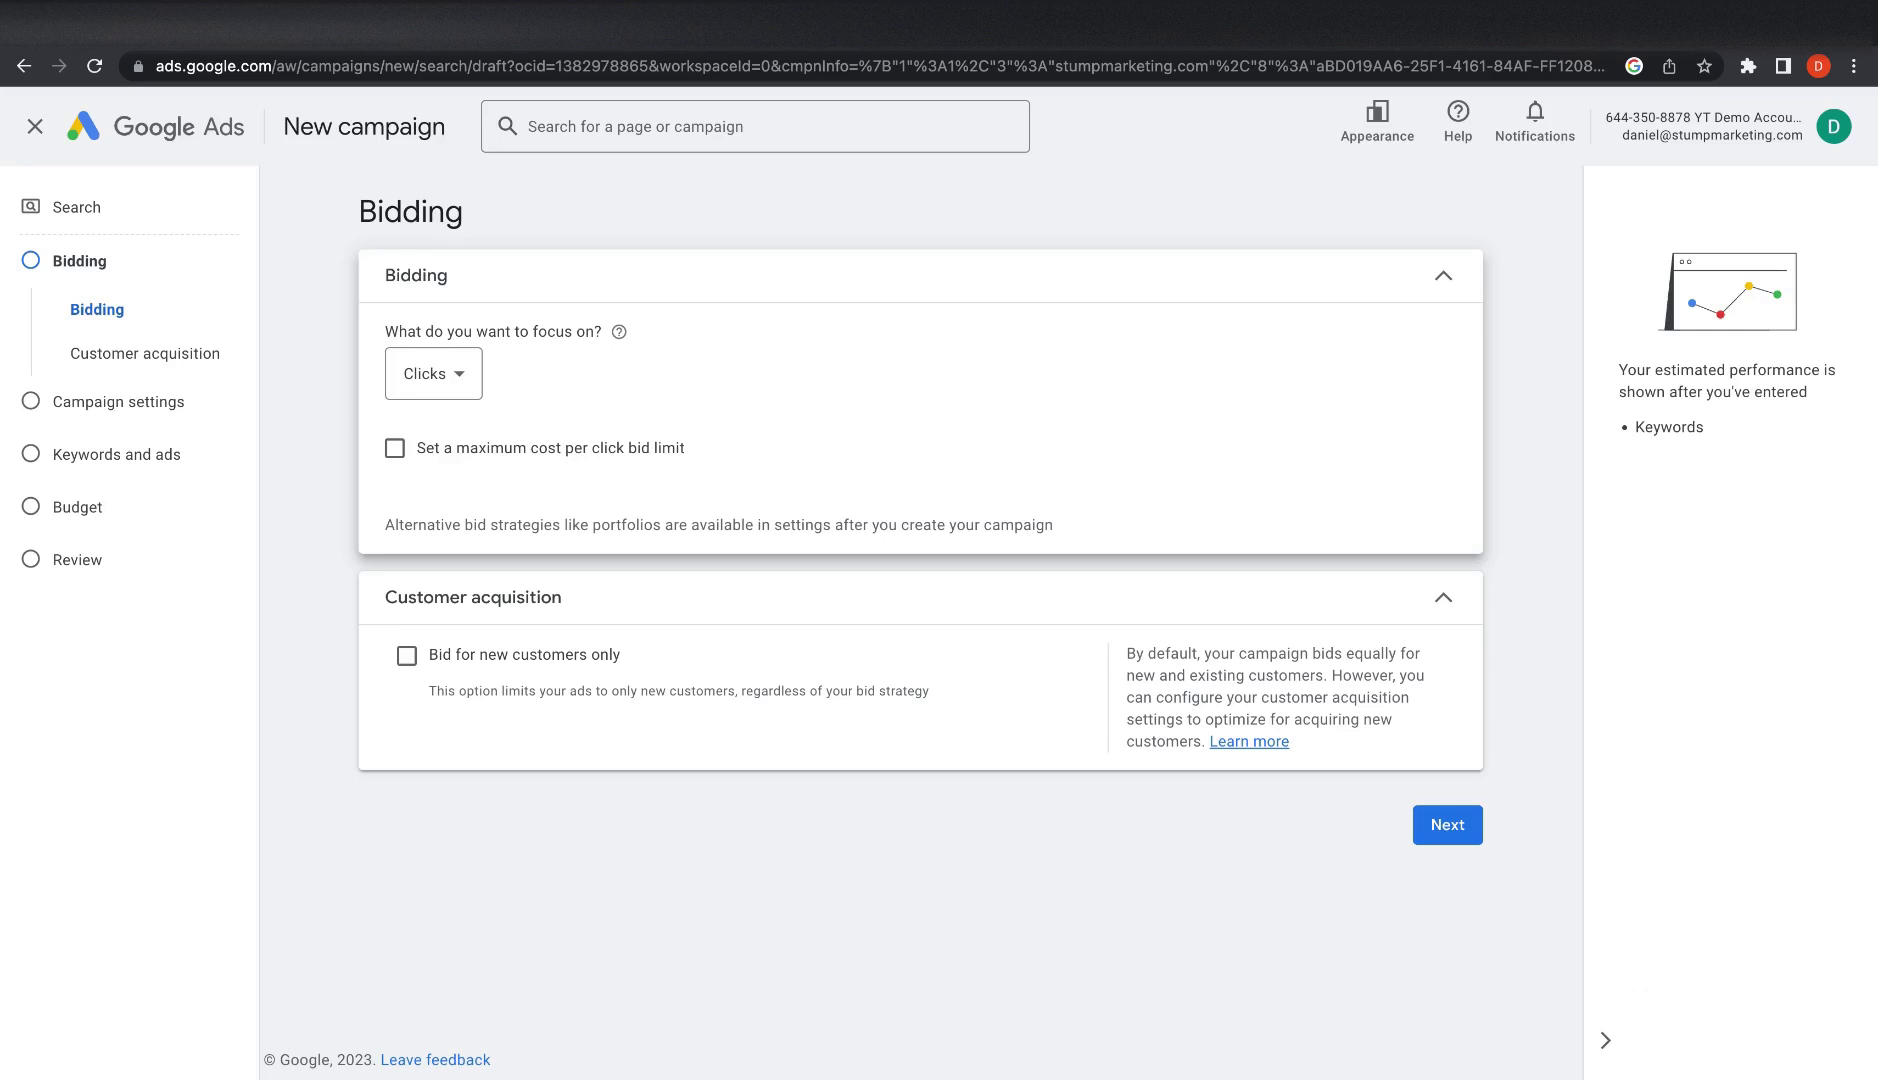
{"action": "left_click", "coordinate": [1458, 838]}
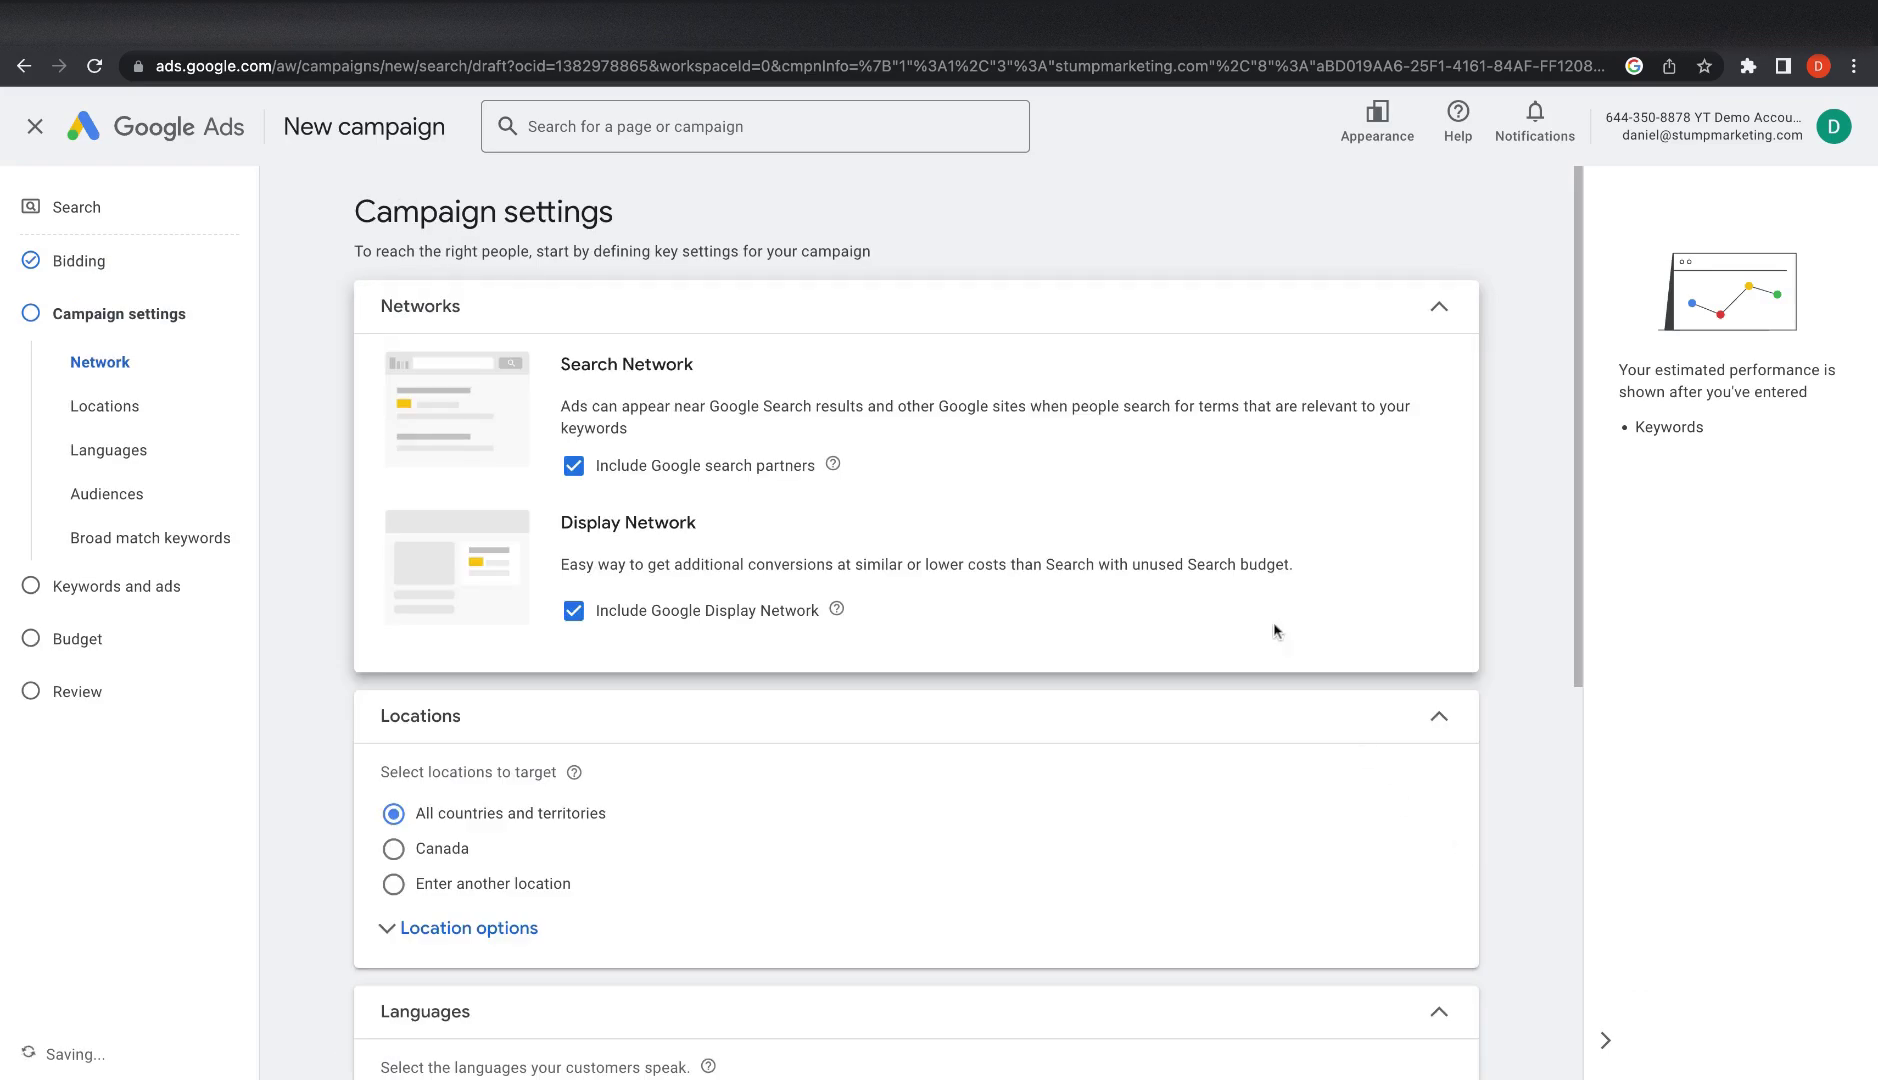
Step: Exclude Google search partners and the Google Display Network from the campaign's networks
{"action": "left_click", "coordinate": [573, 465]}
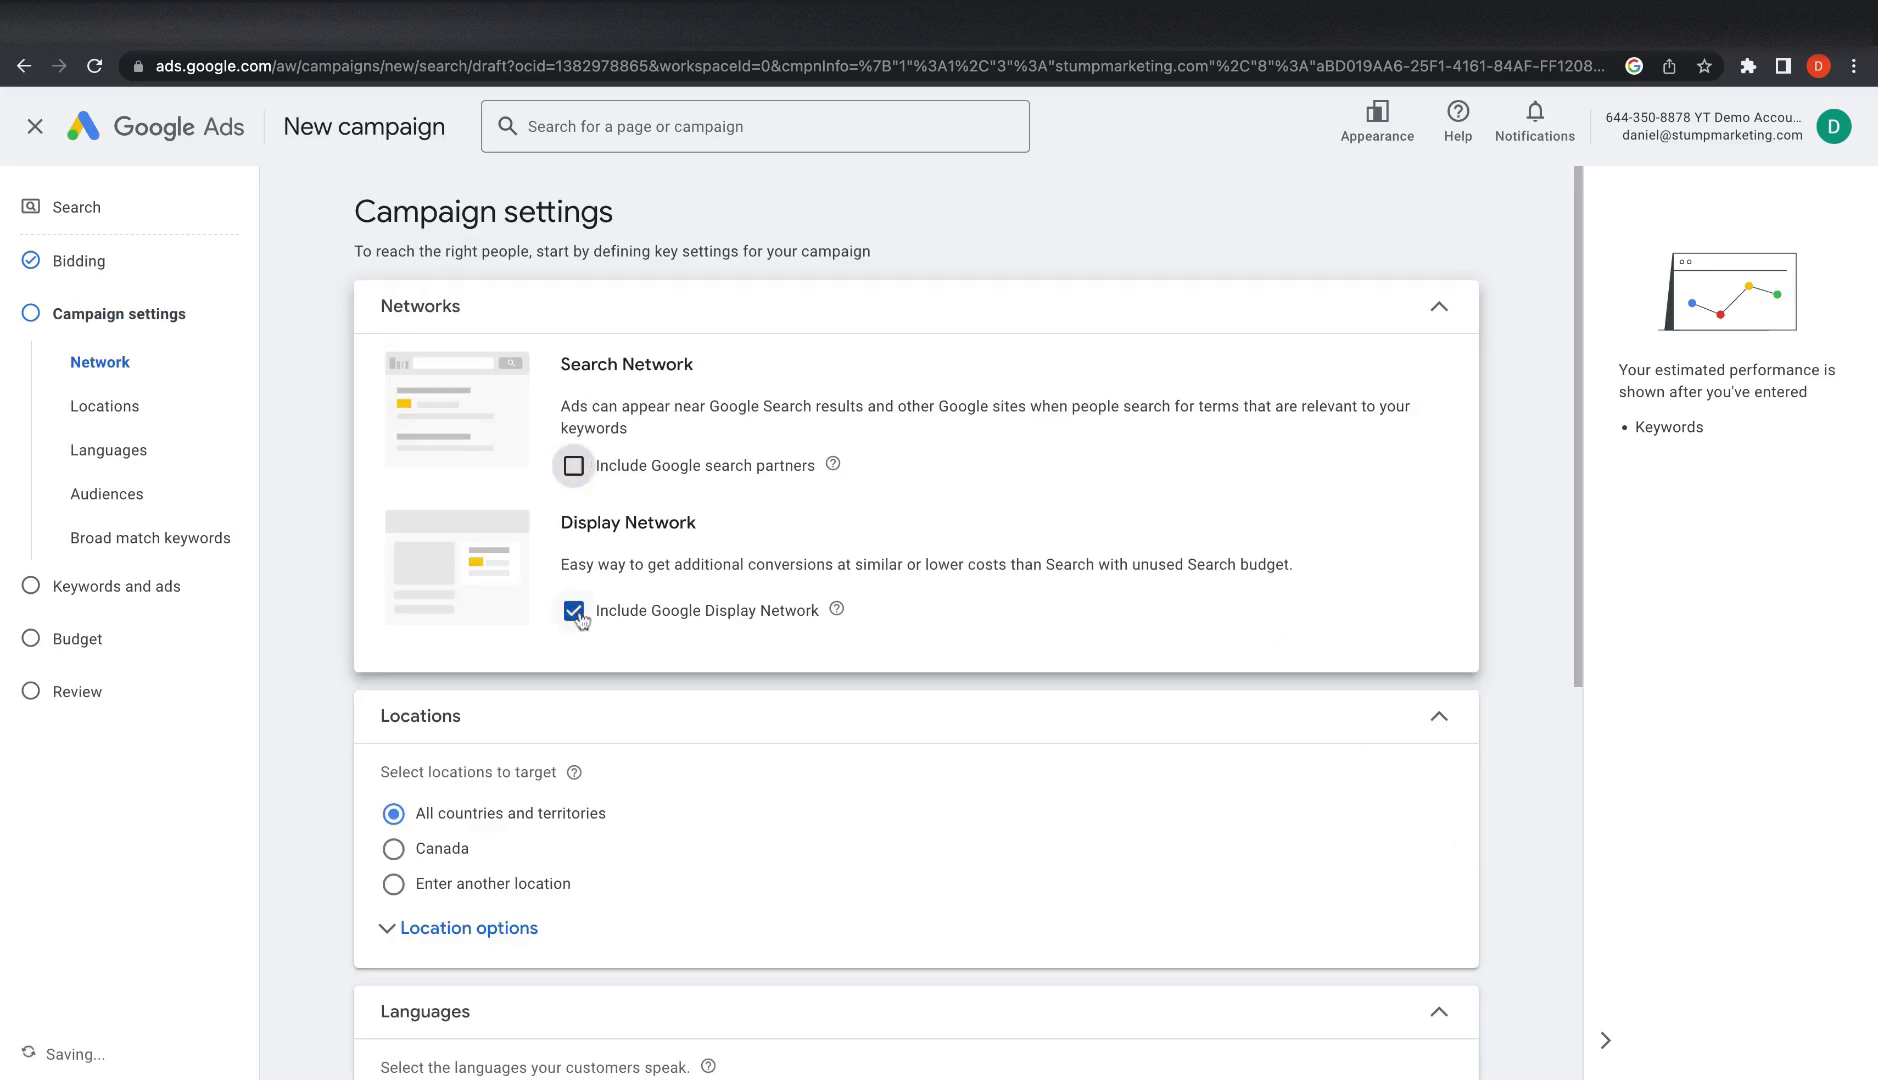
{"action": "left_click", "coordinate": [573, 610]}
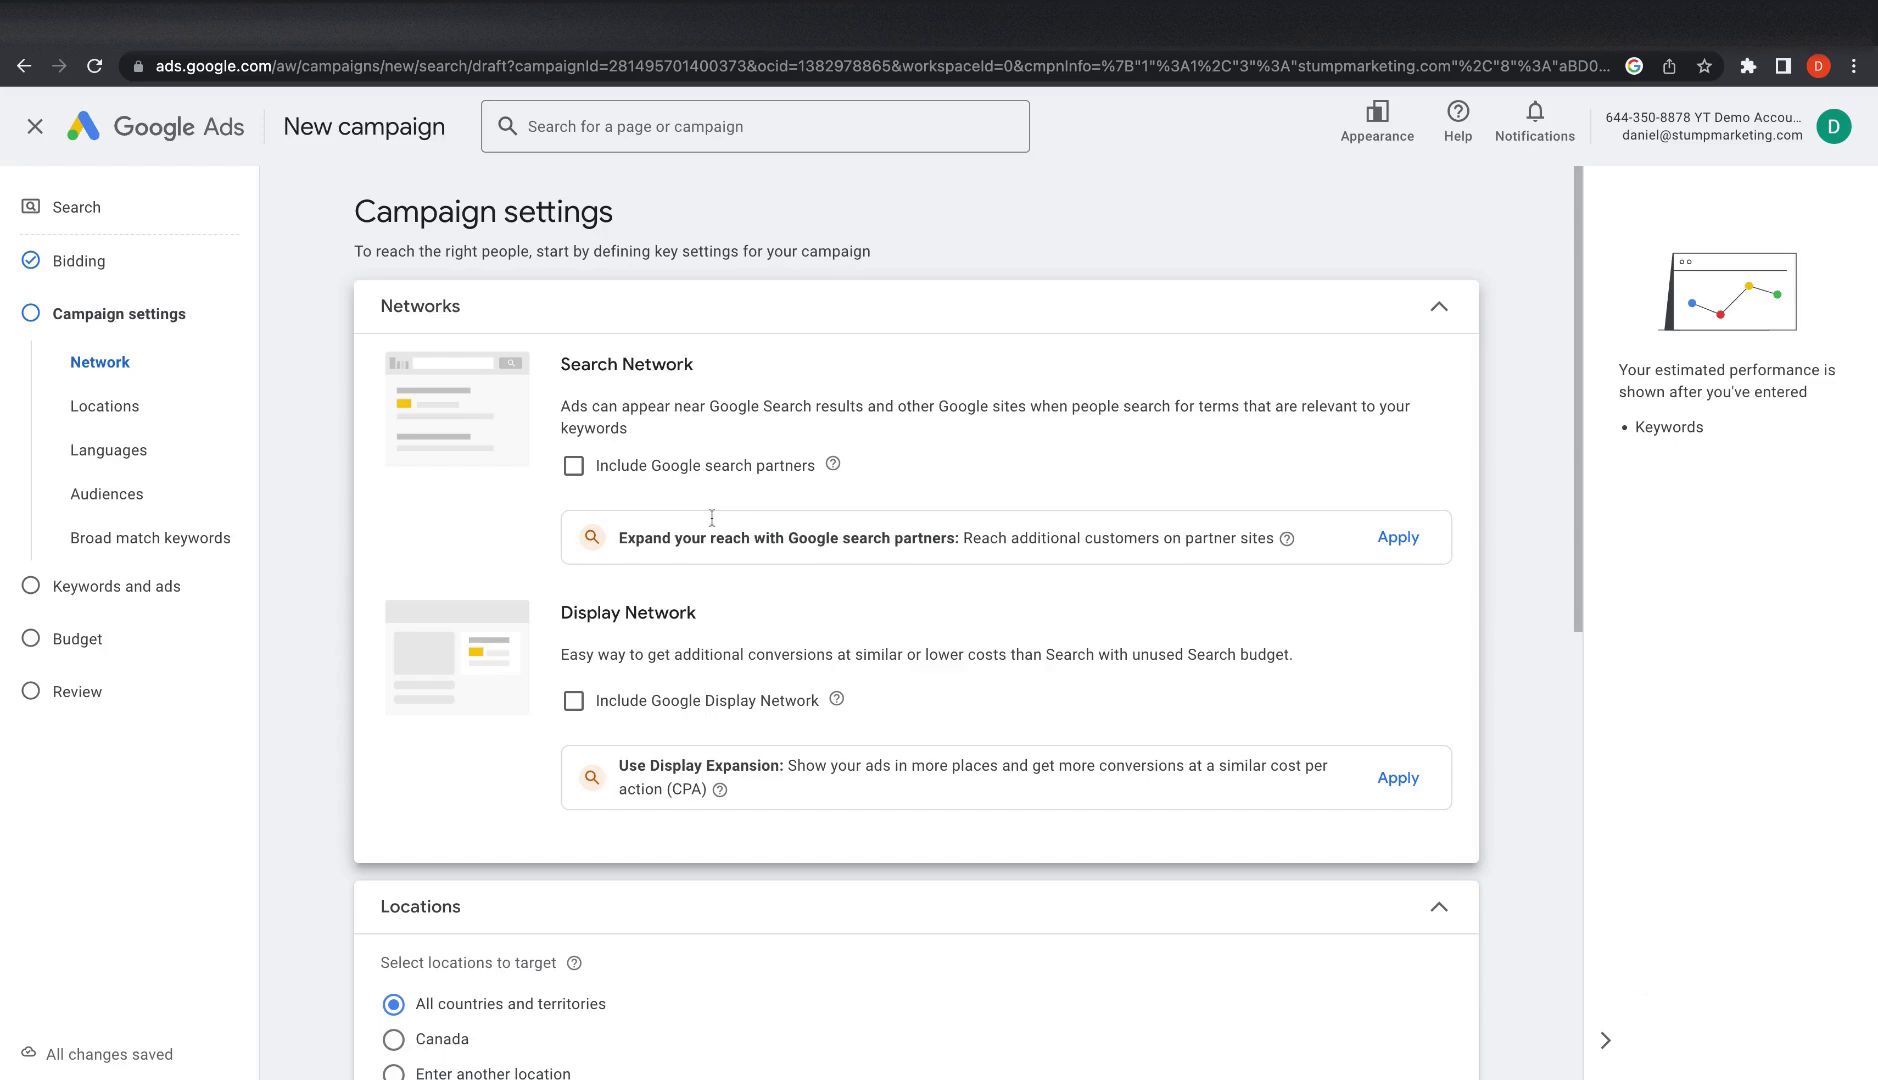
{"action": "left_click_drag", "start_coordinate": [516, 358], "coordinate": [694, 364]}
{"action": "left_click", "coordinate": [795, 358]}
{"action": "left_click_drag", "start_coordinate": [562, 364], "coordinate": [715, 370]}
{"action": "double_click", "coordinate": [664, 615]}
{"action": "triple_click", "coordinate": [668, 628]}
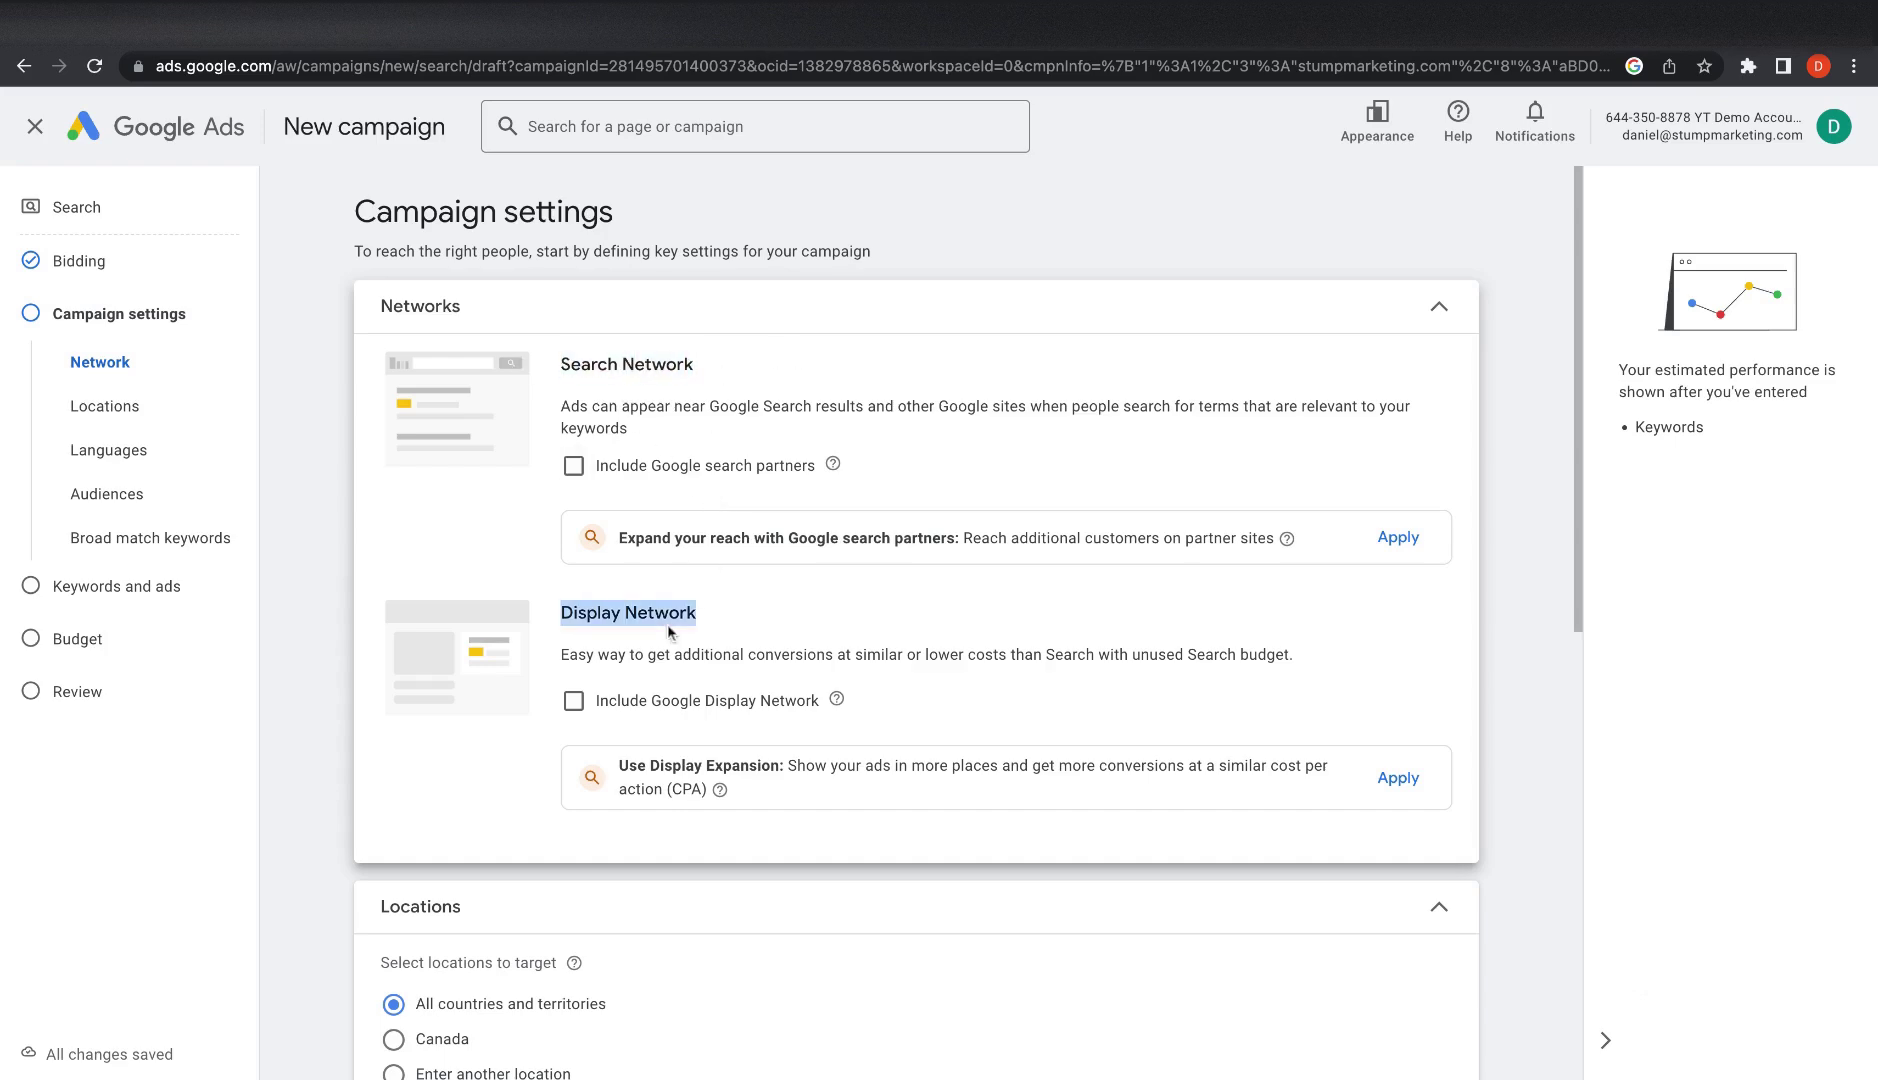
{"action": "left_click", "coordinate": [442, 666]}
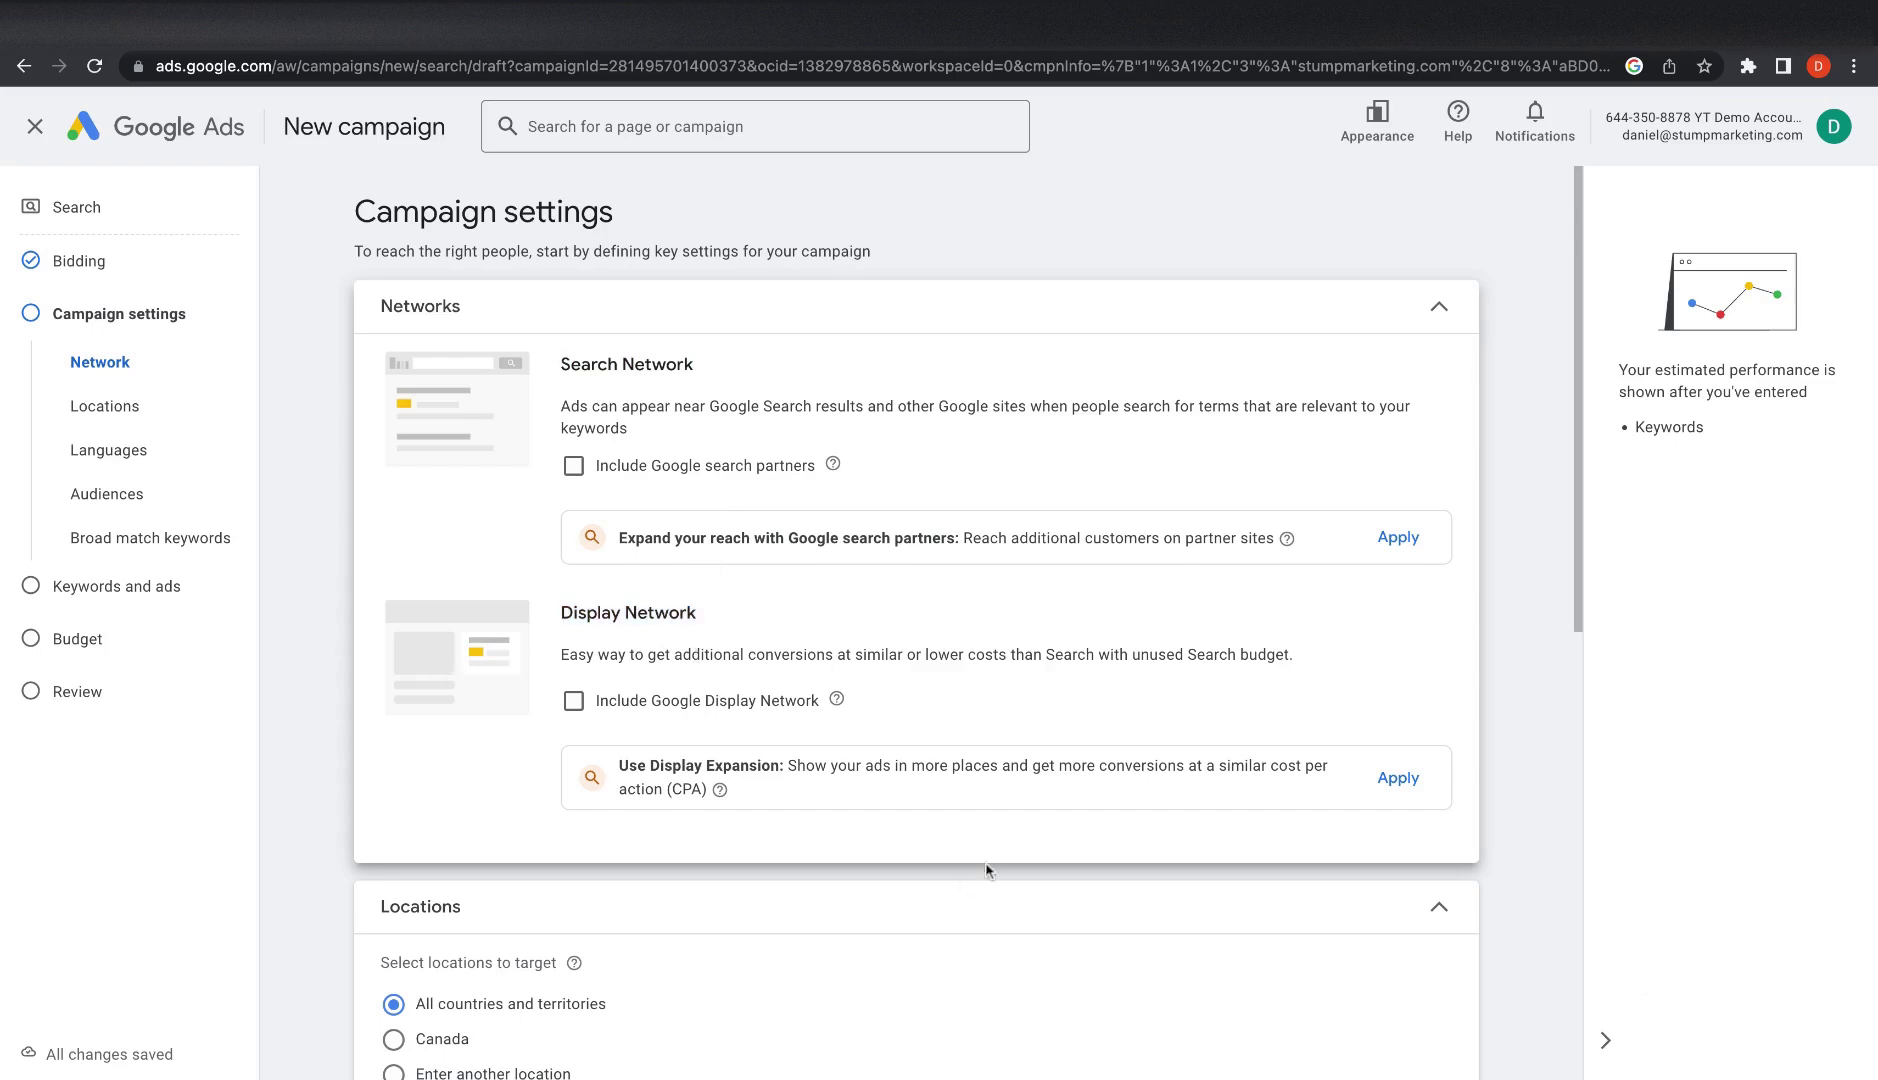
Step: Try targeting a 20 mi radius around a map pin through the advanced location search, and discard it
{"action": "scroll", "coordinate": [868, 852], "scroll_direction": "down", "scroll_amount": 1}
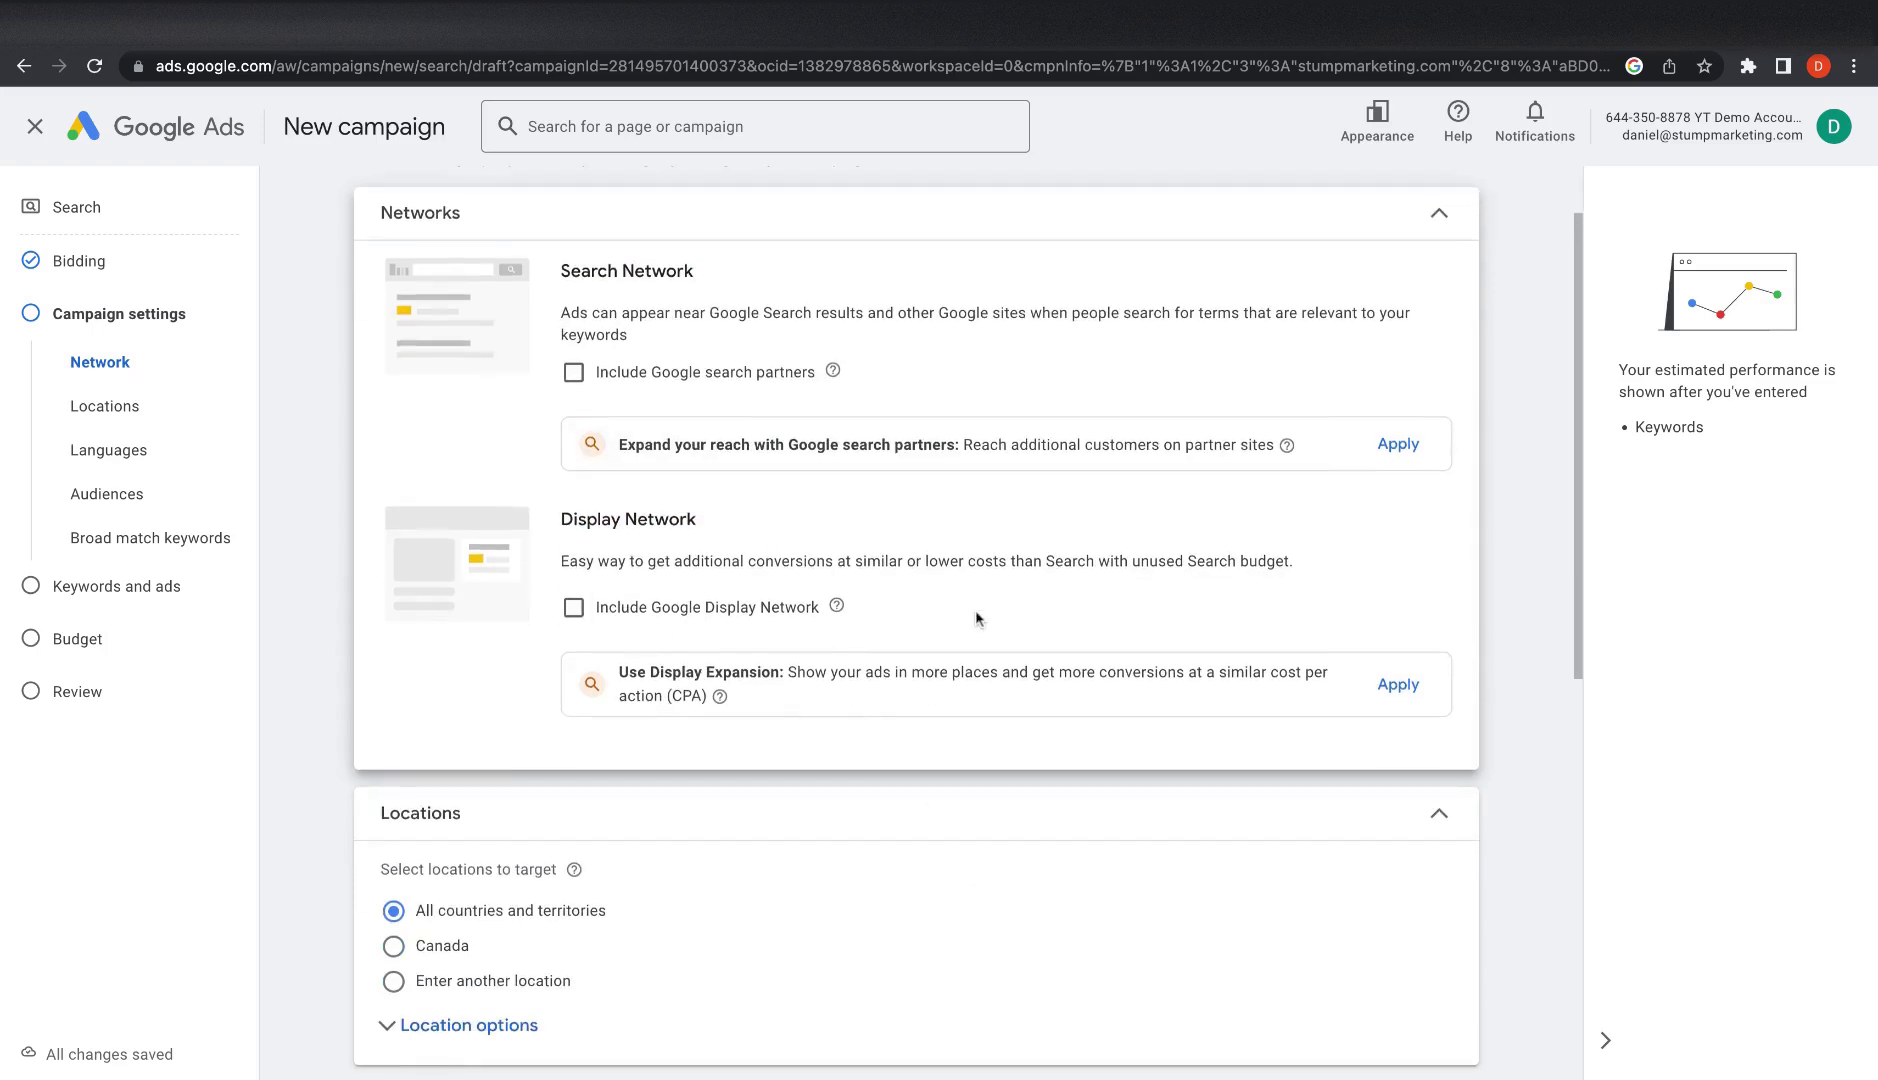
{"action": "scroll", "coordinate": [976, 618], "scroll_direction": "down", "scroll_amount": 3}
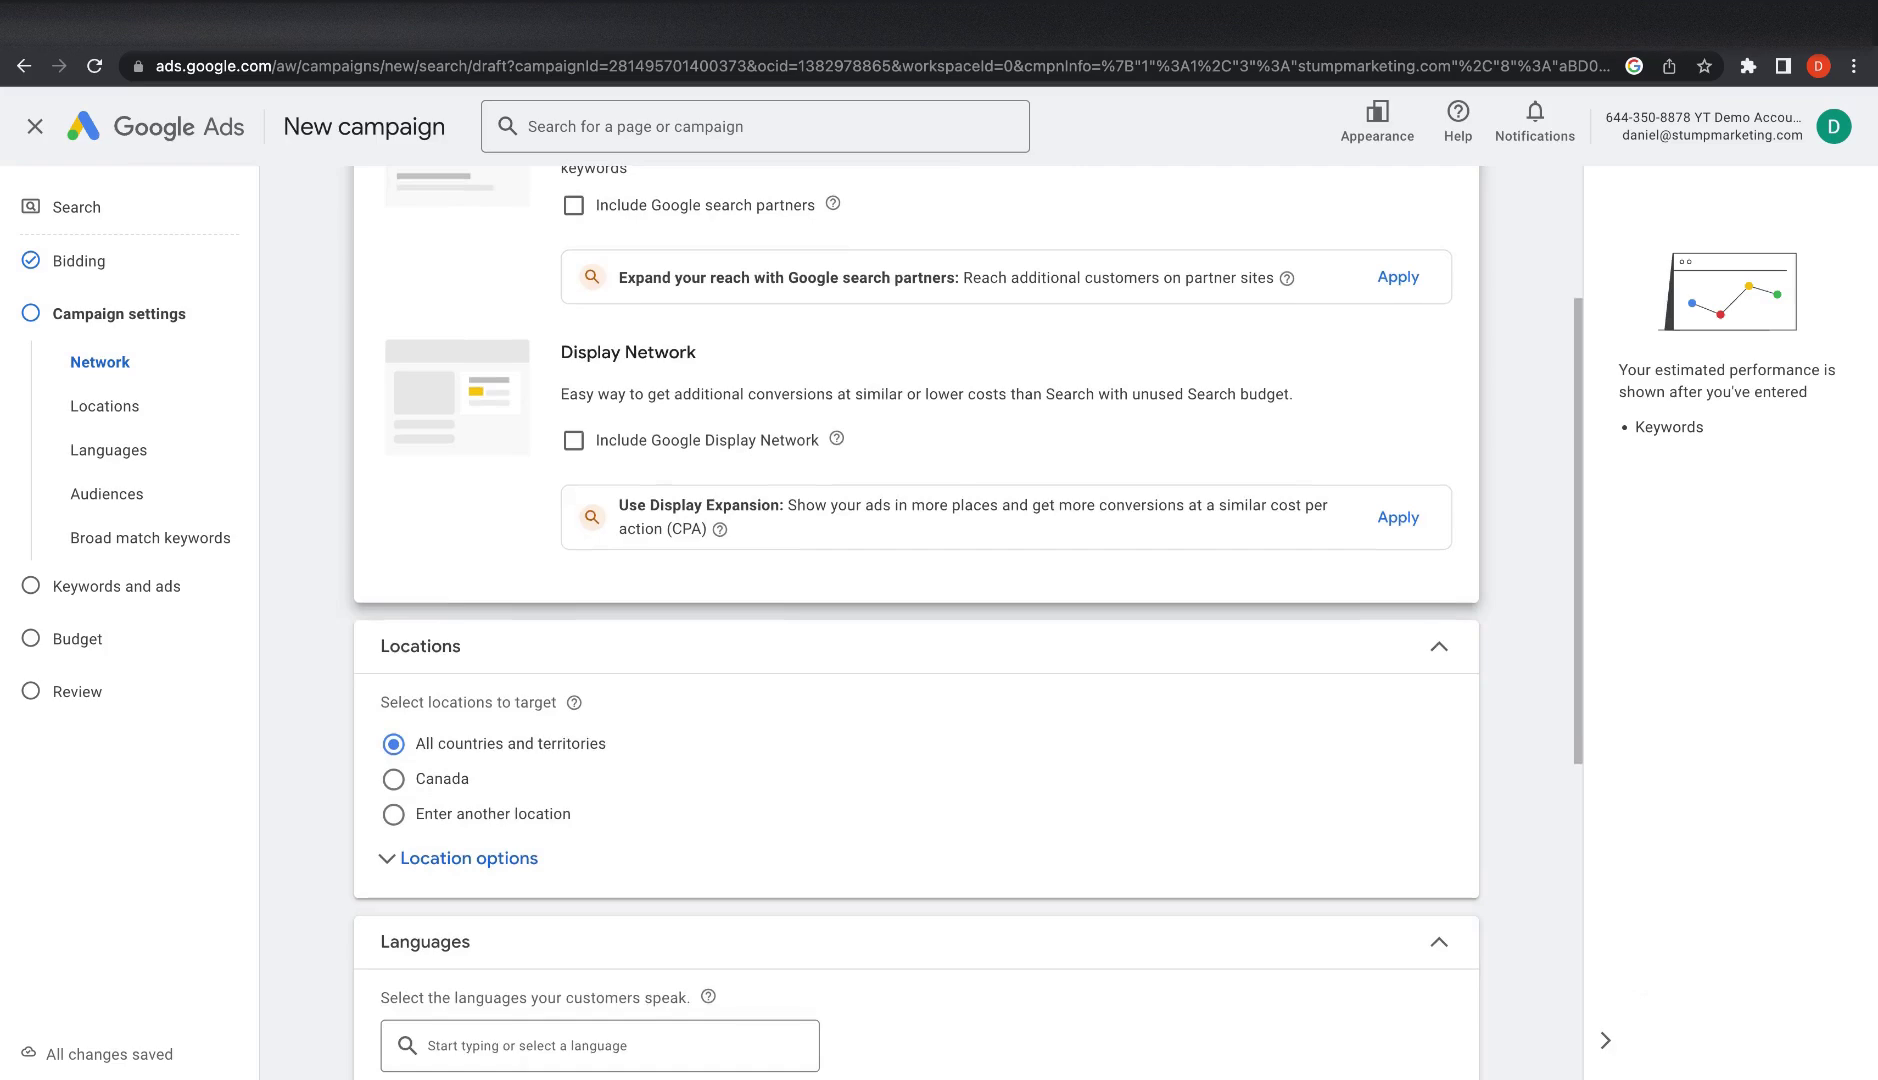
{"action": "left_click", "coordinate": [563, 742]}
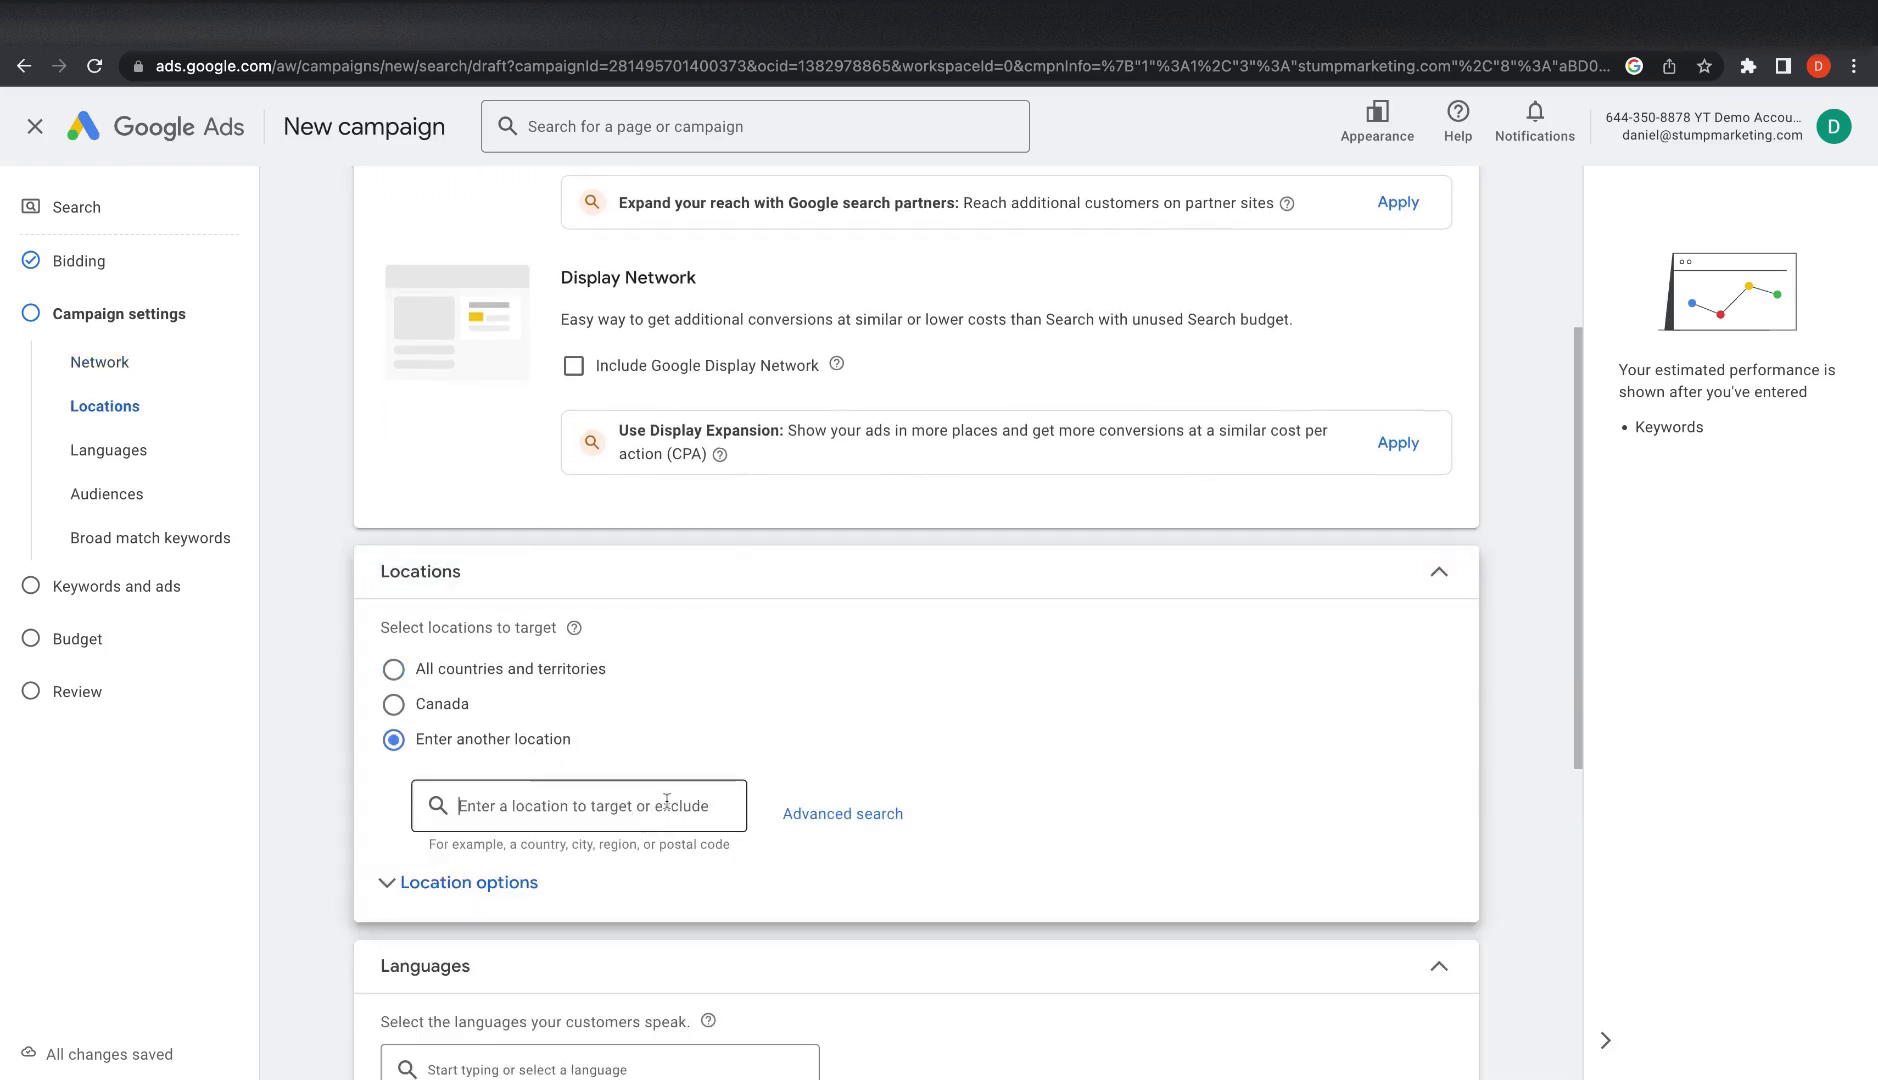
{"action": "left_click", "coordinate": [798, 816]}
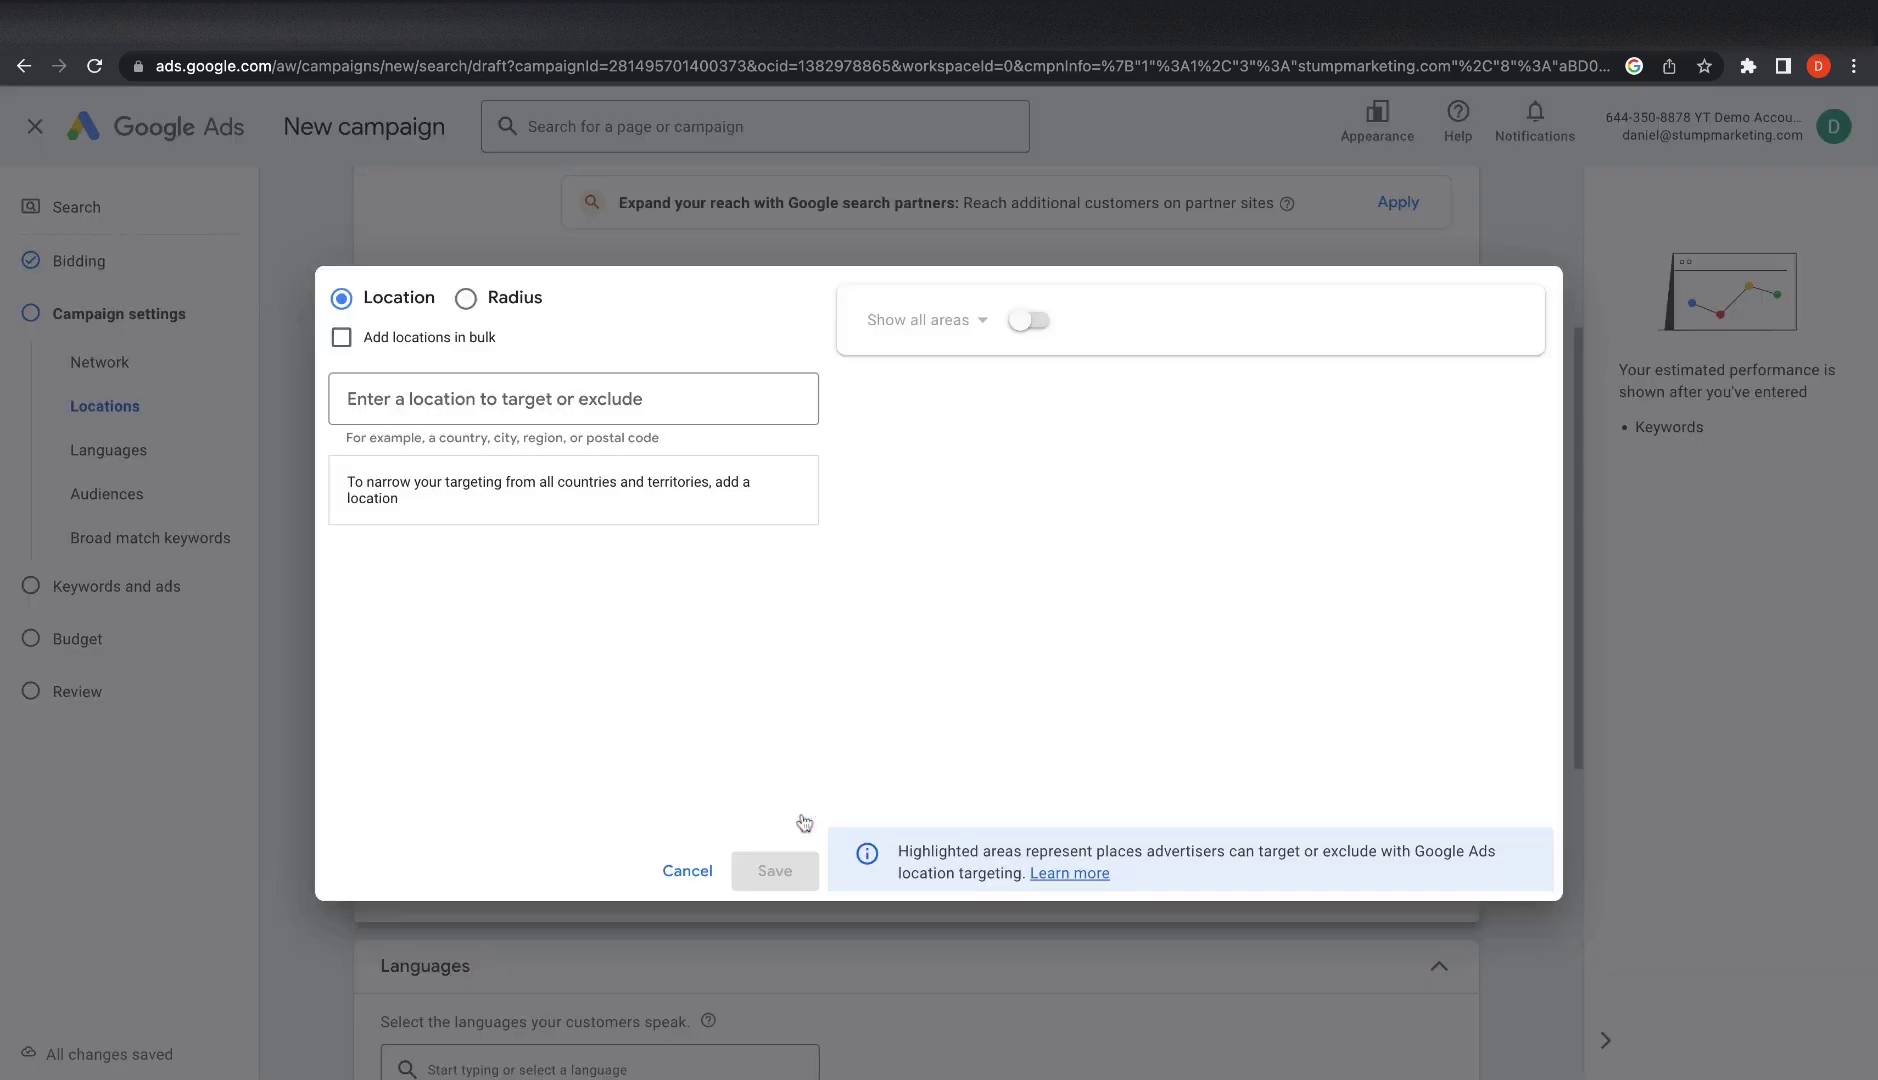
{"action": "left_click", "coordinate": [466, 298]}
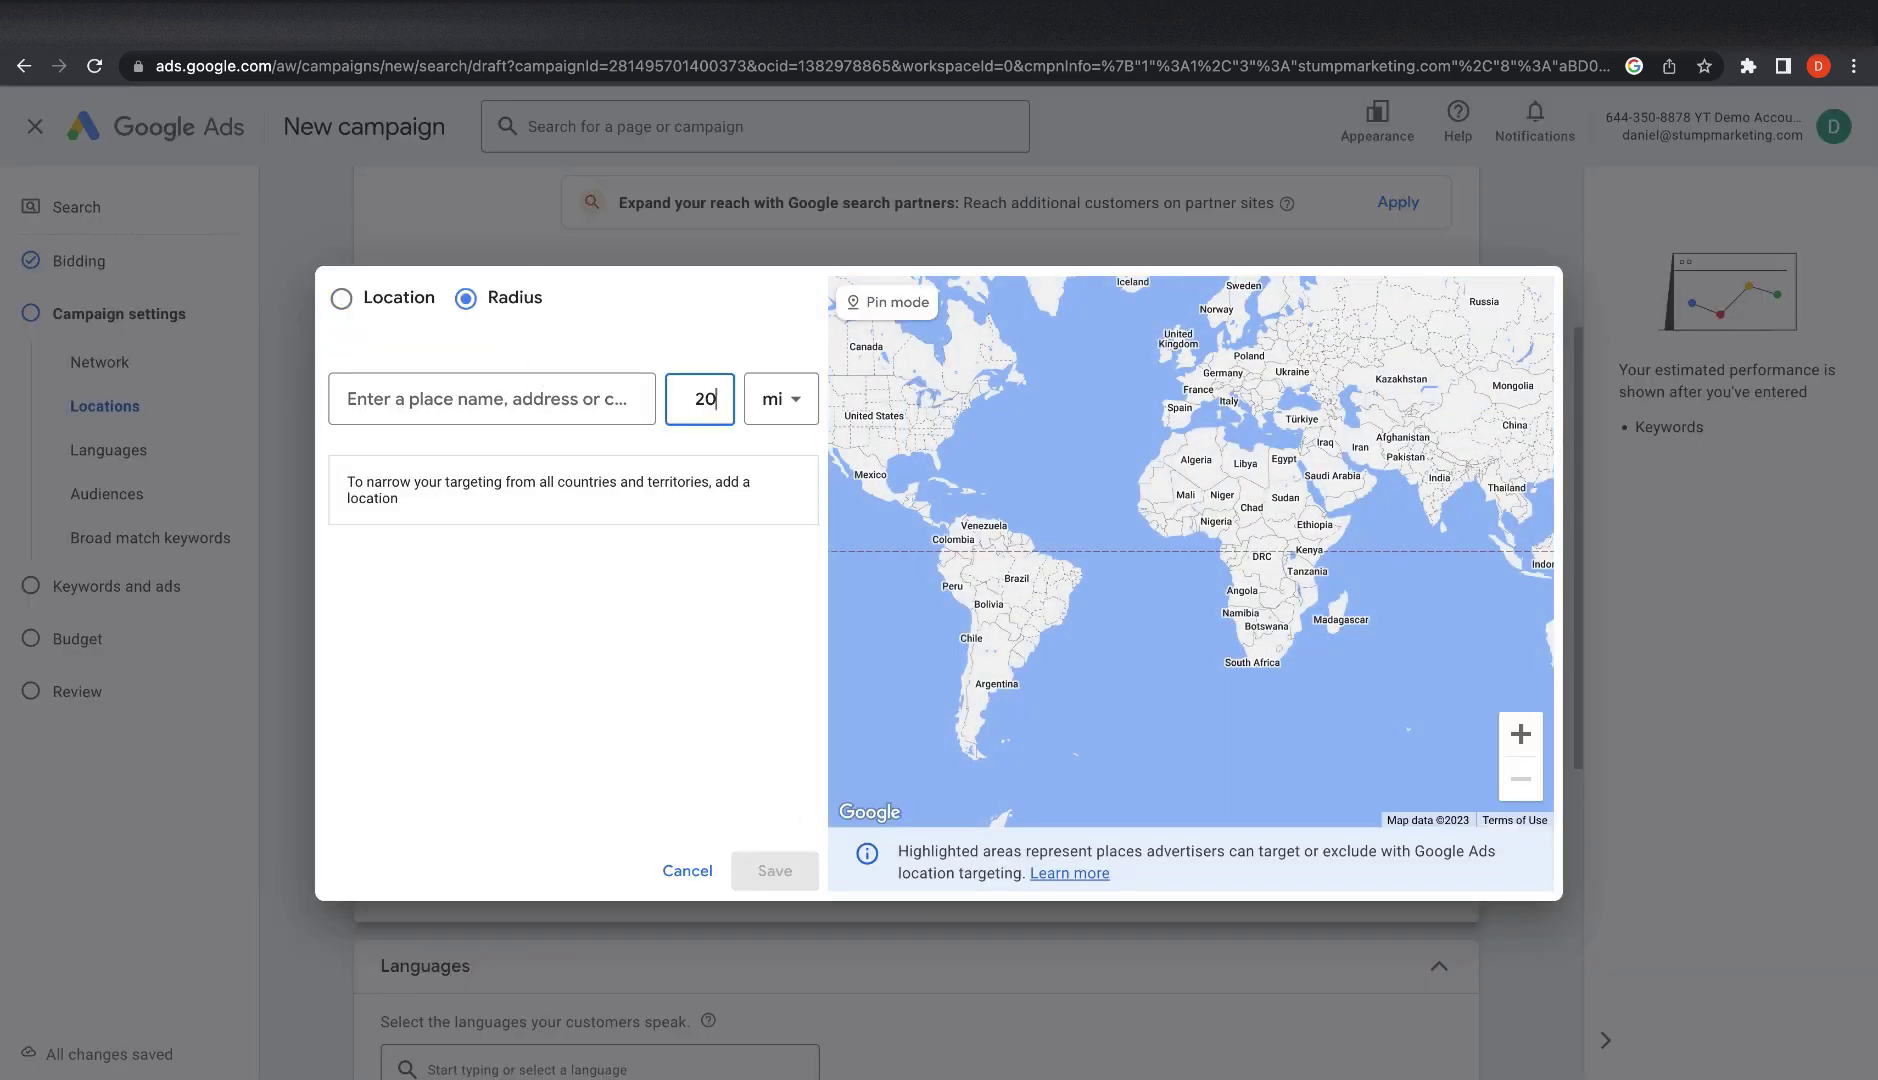
{"action": "left_click", "coordinate": [926, 311]}
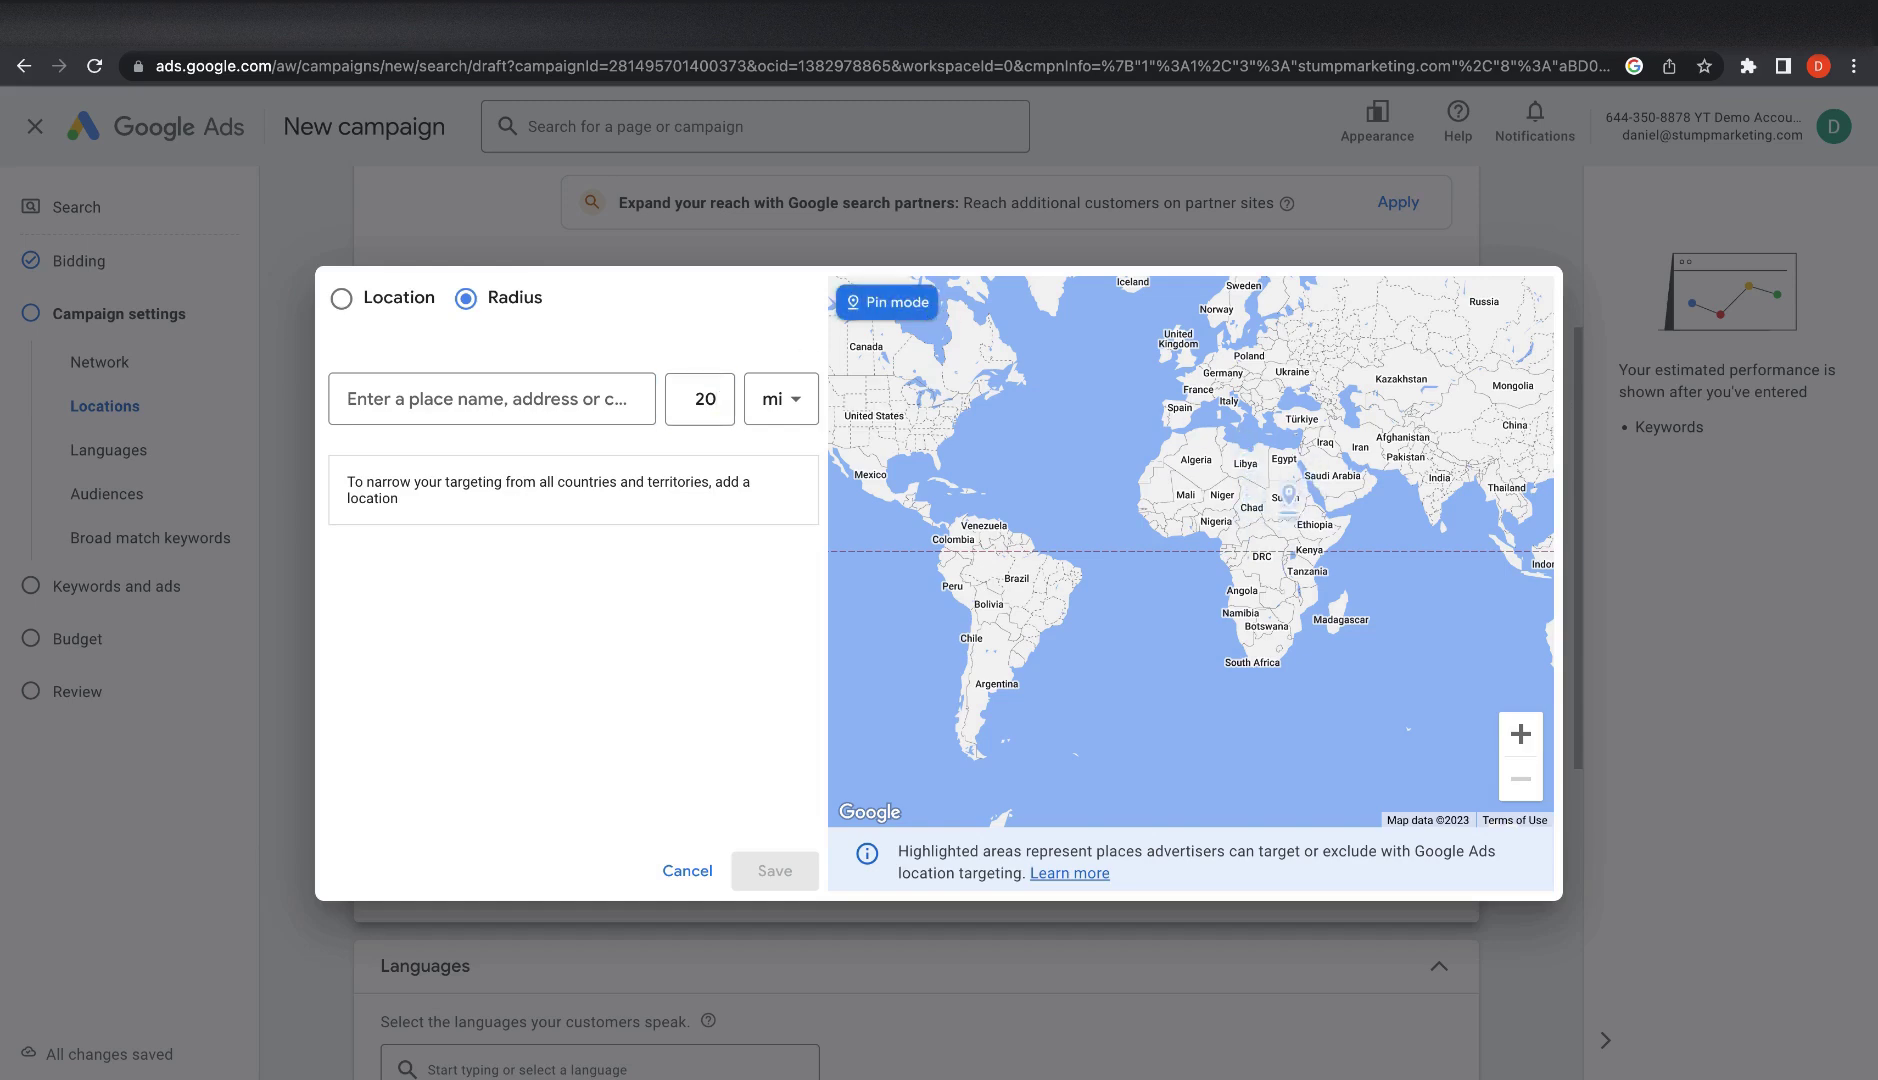
{"action": "left_click", "coordinate": [870, 358]}
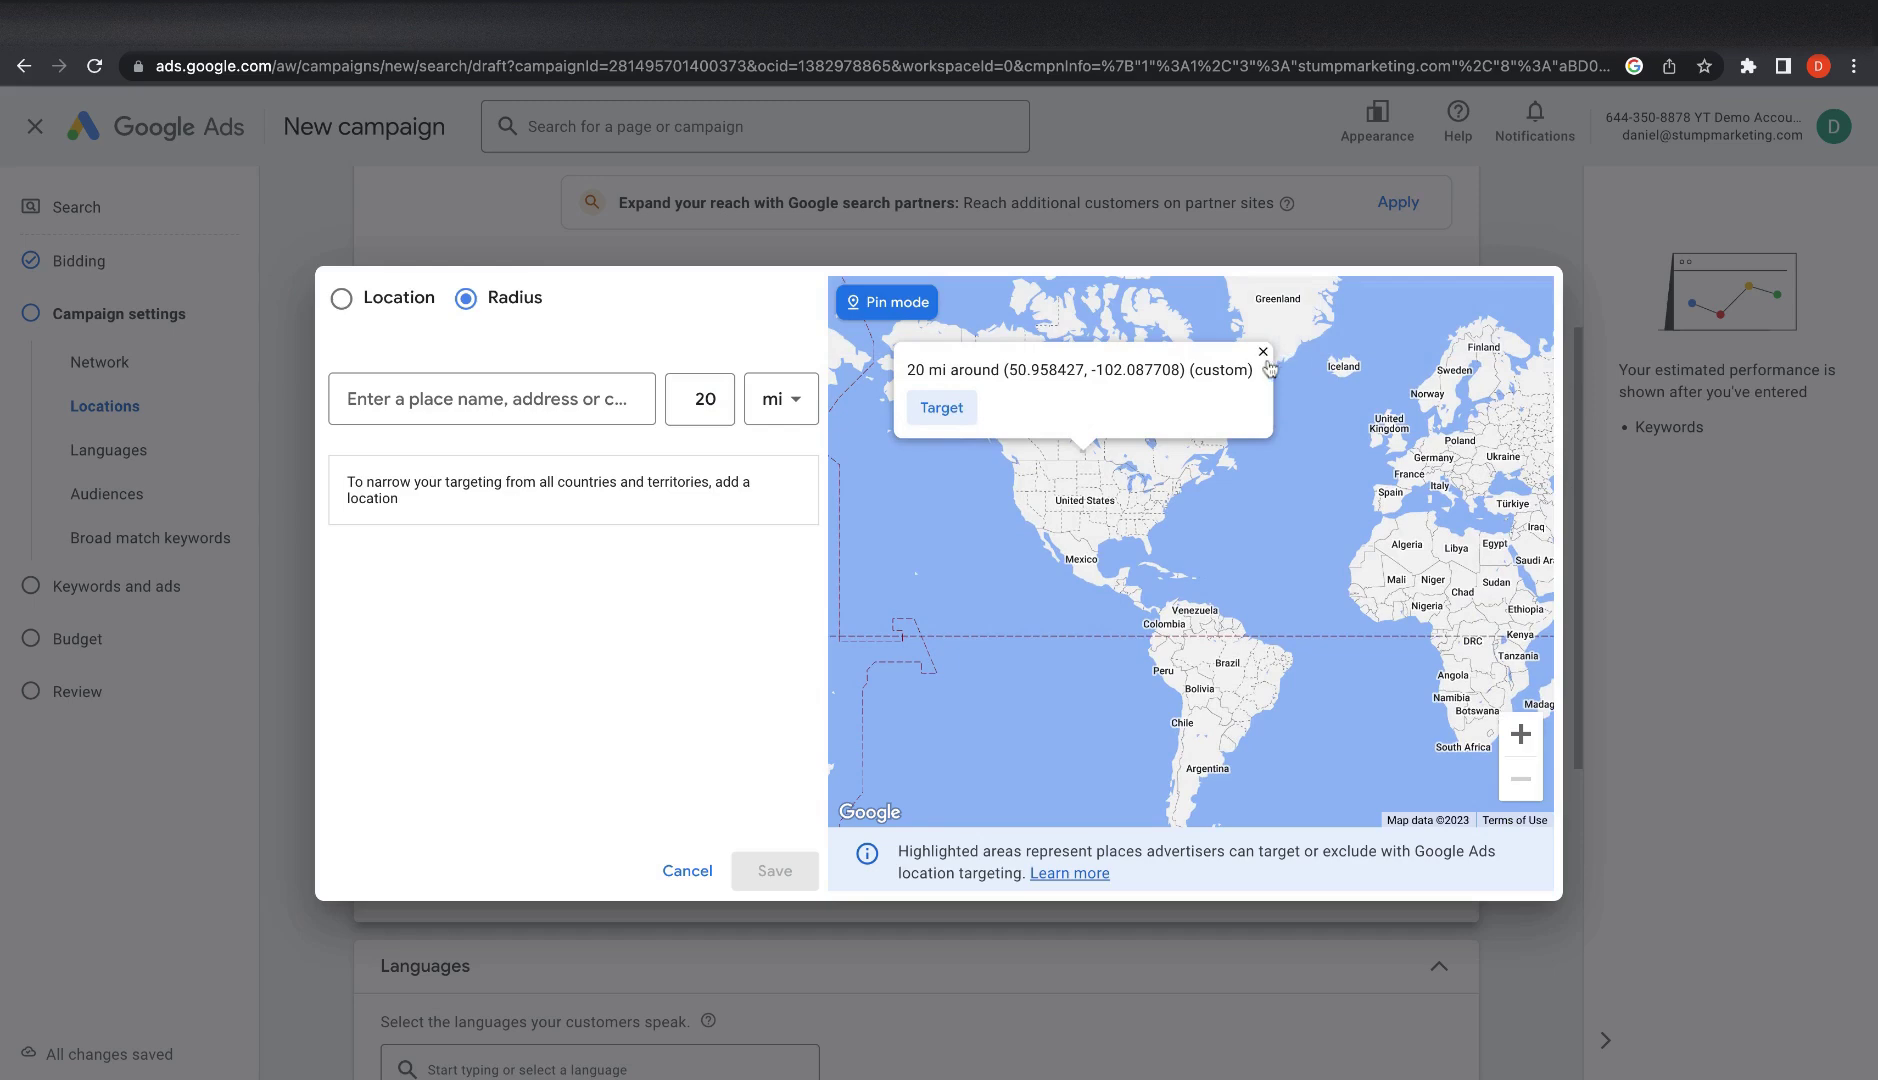
{"action": "left_click", "coordinate": [1263, 352]}
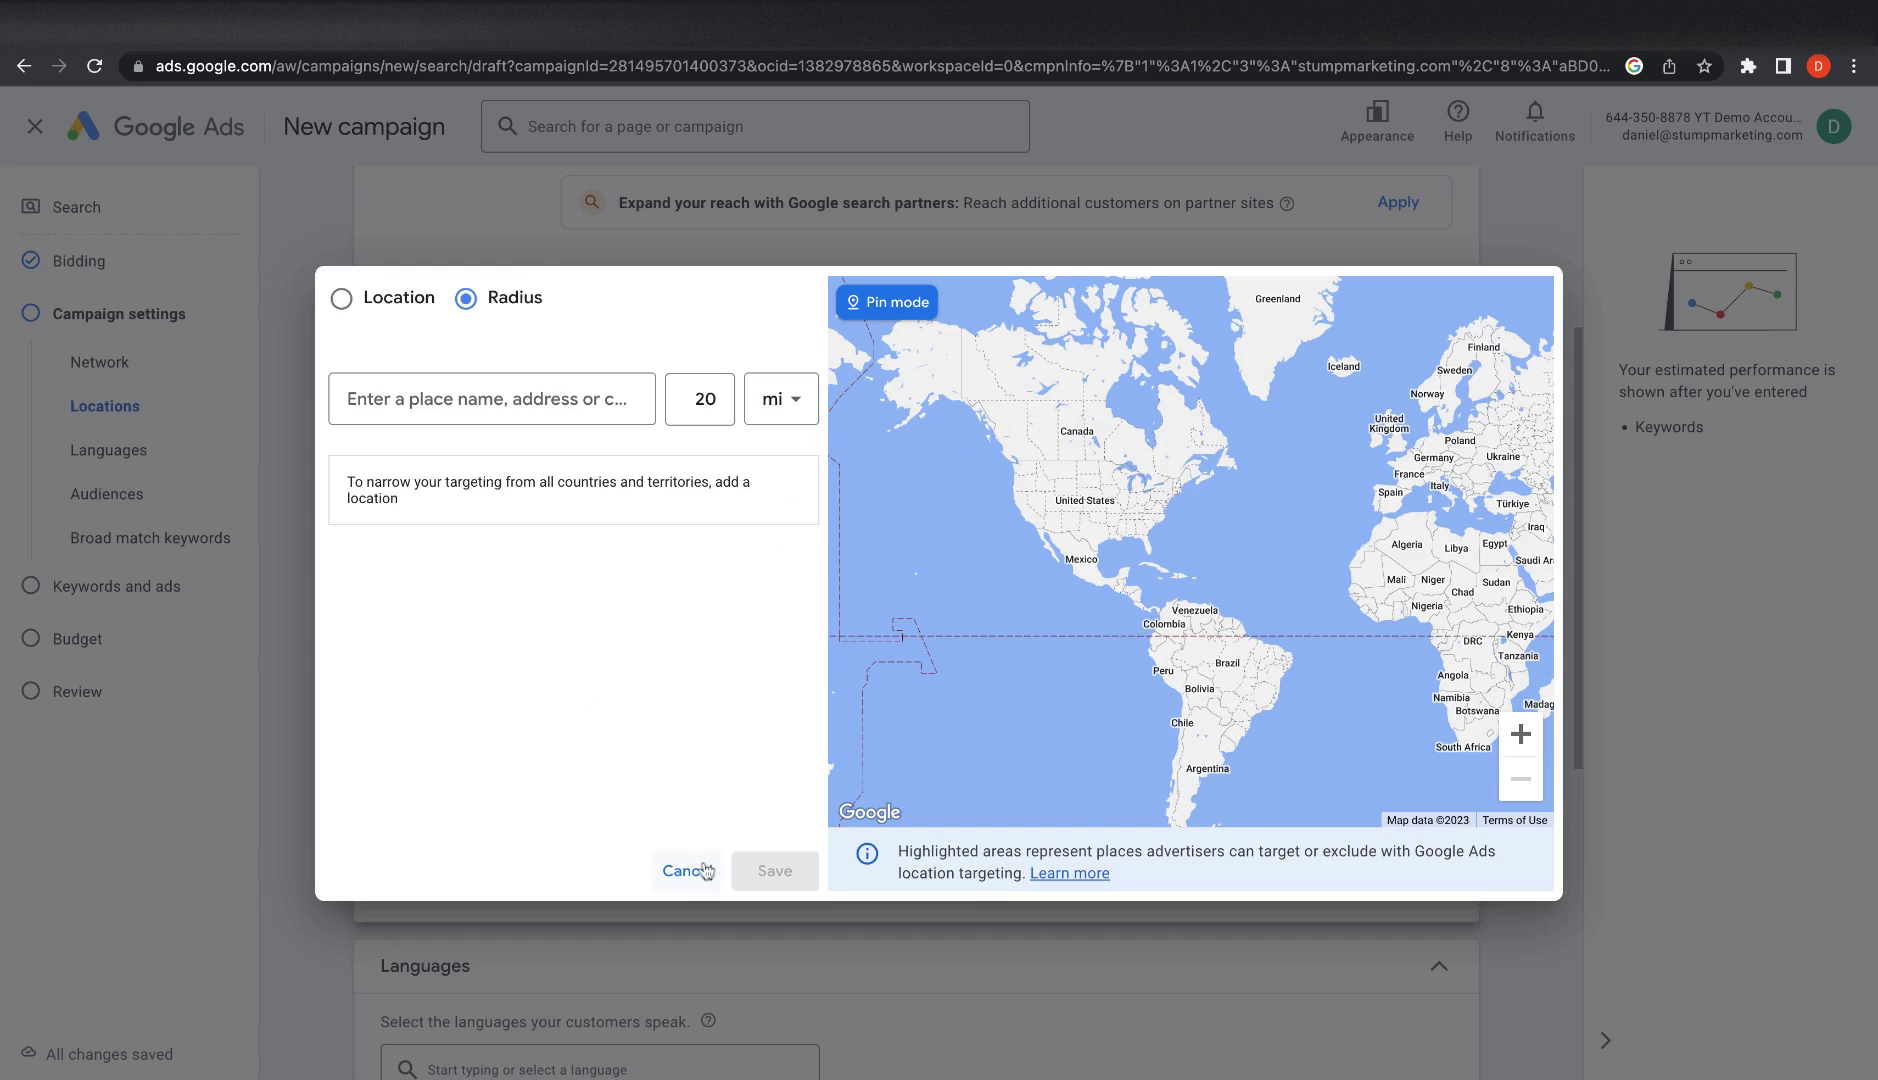
{"action": "left_click", "coordinate": [538, 392]}
{"action": "left_click", "coordinate": [703, 399]}
{"action": "double_click", "coordinate": [703, 399]}
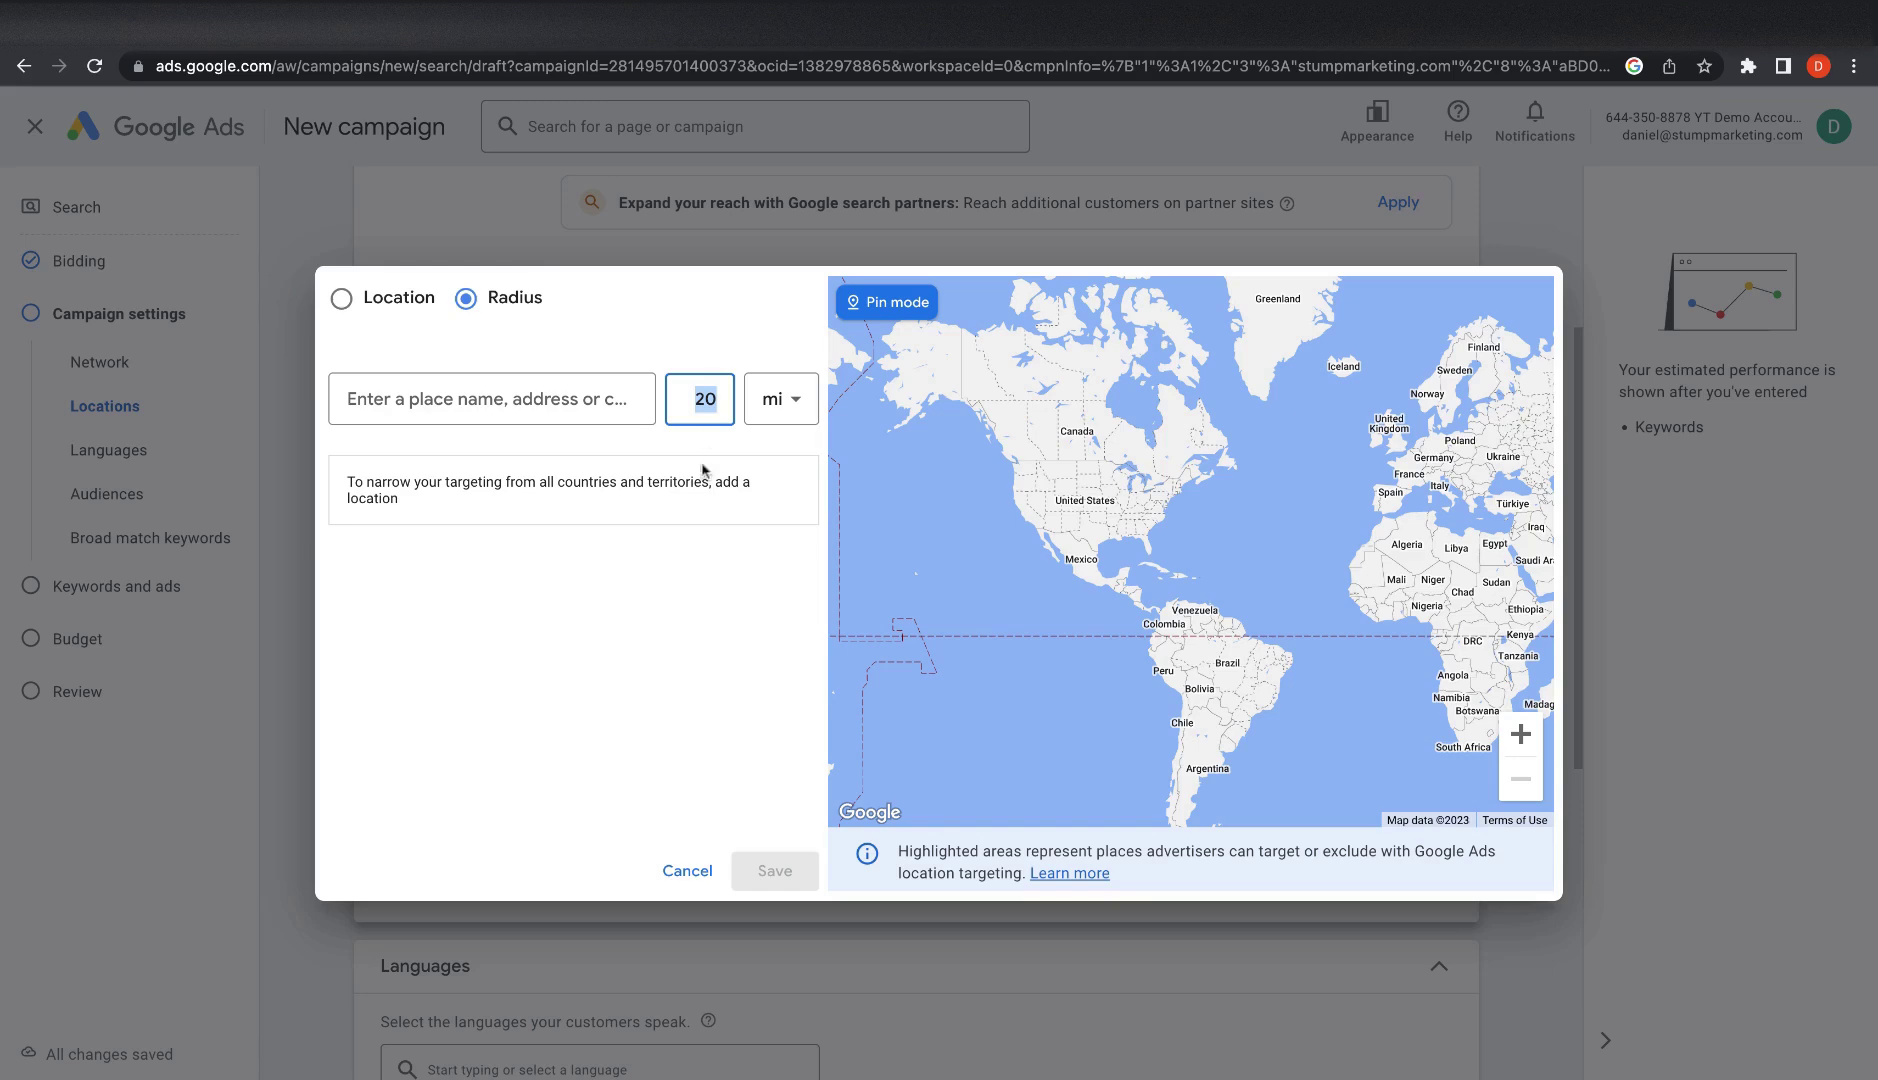
{"action": "left_click", "coordinate": [707, 866]}
Step: Set Canada as the campaign's target location
{"action": "scroll", "coordinate": [715, 850], "scroll_direction": "down", "scroll_amount": 1}
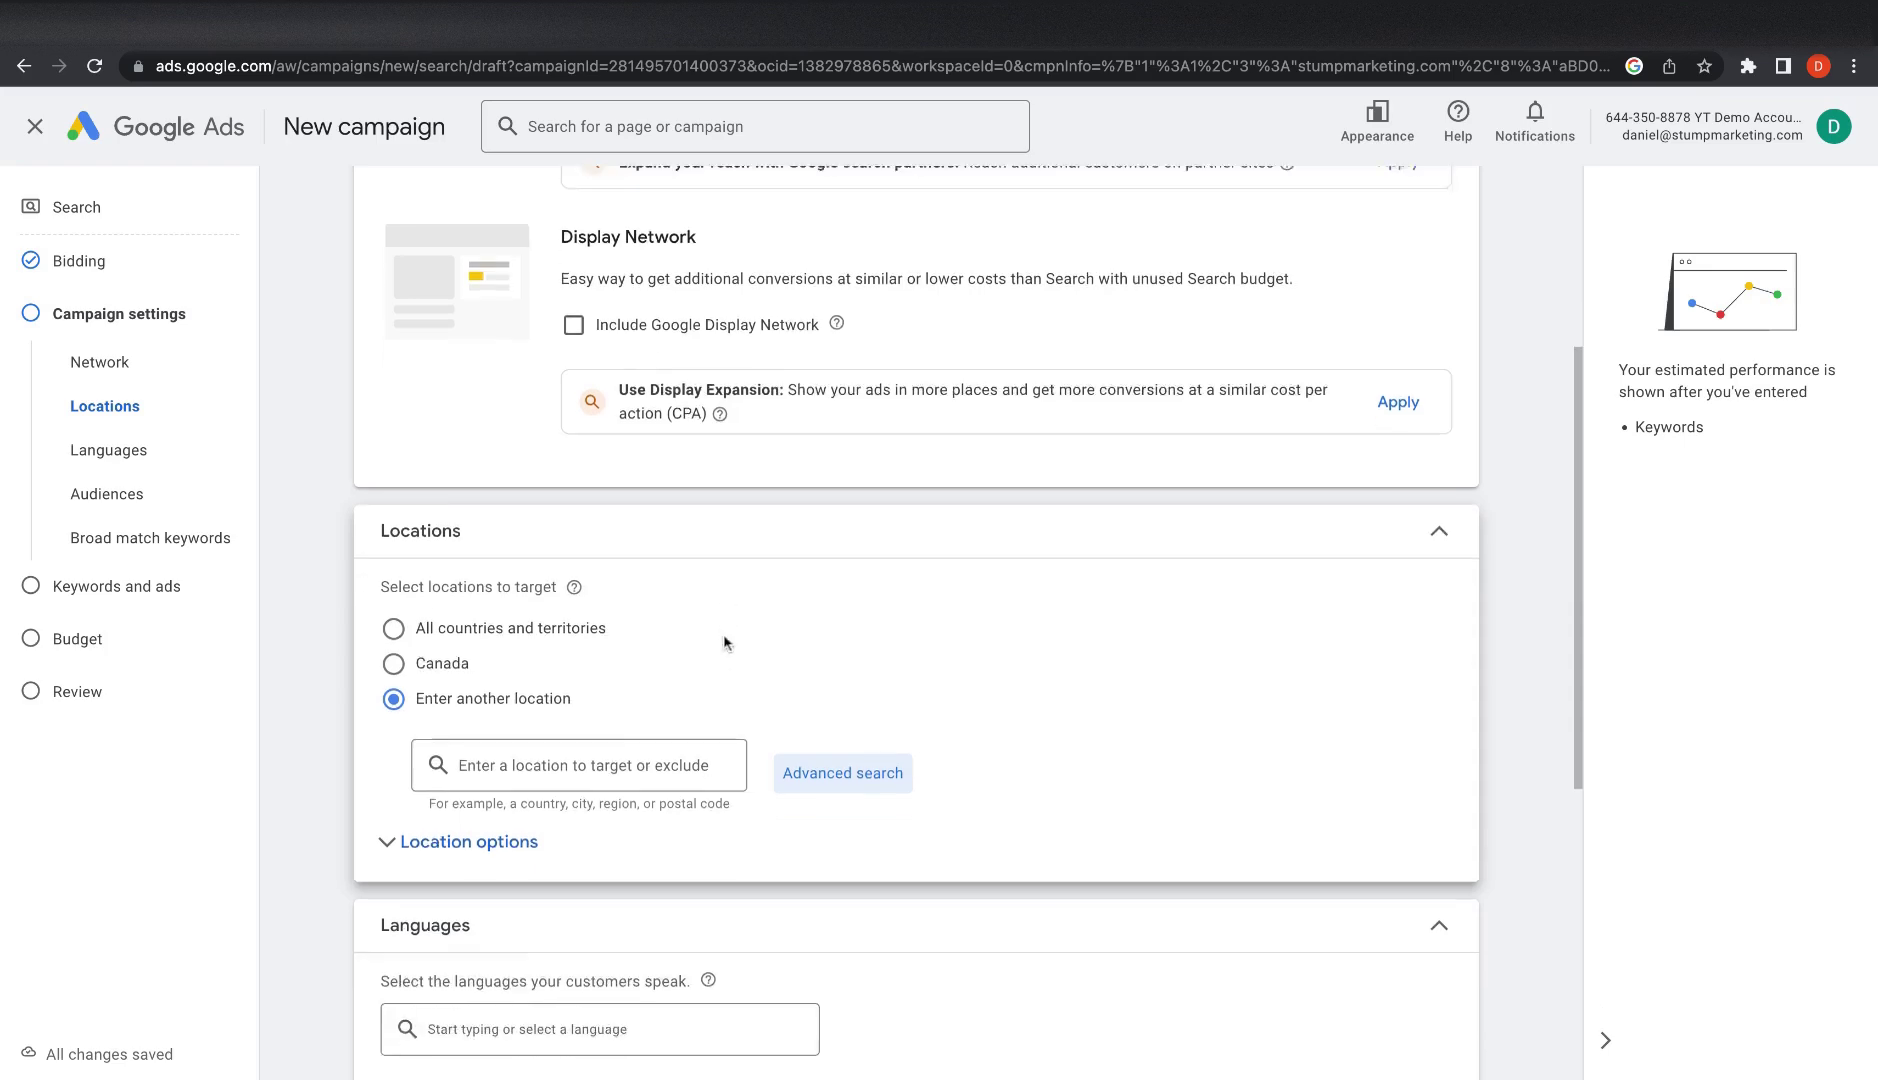
{"action": "left_click", "coordinate": [478, 643]}
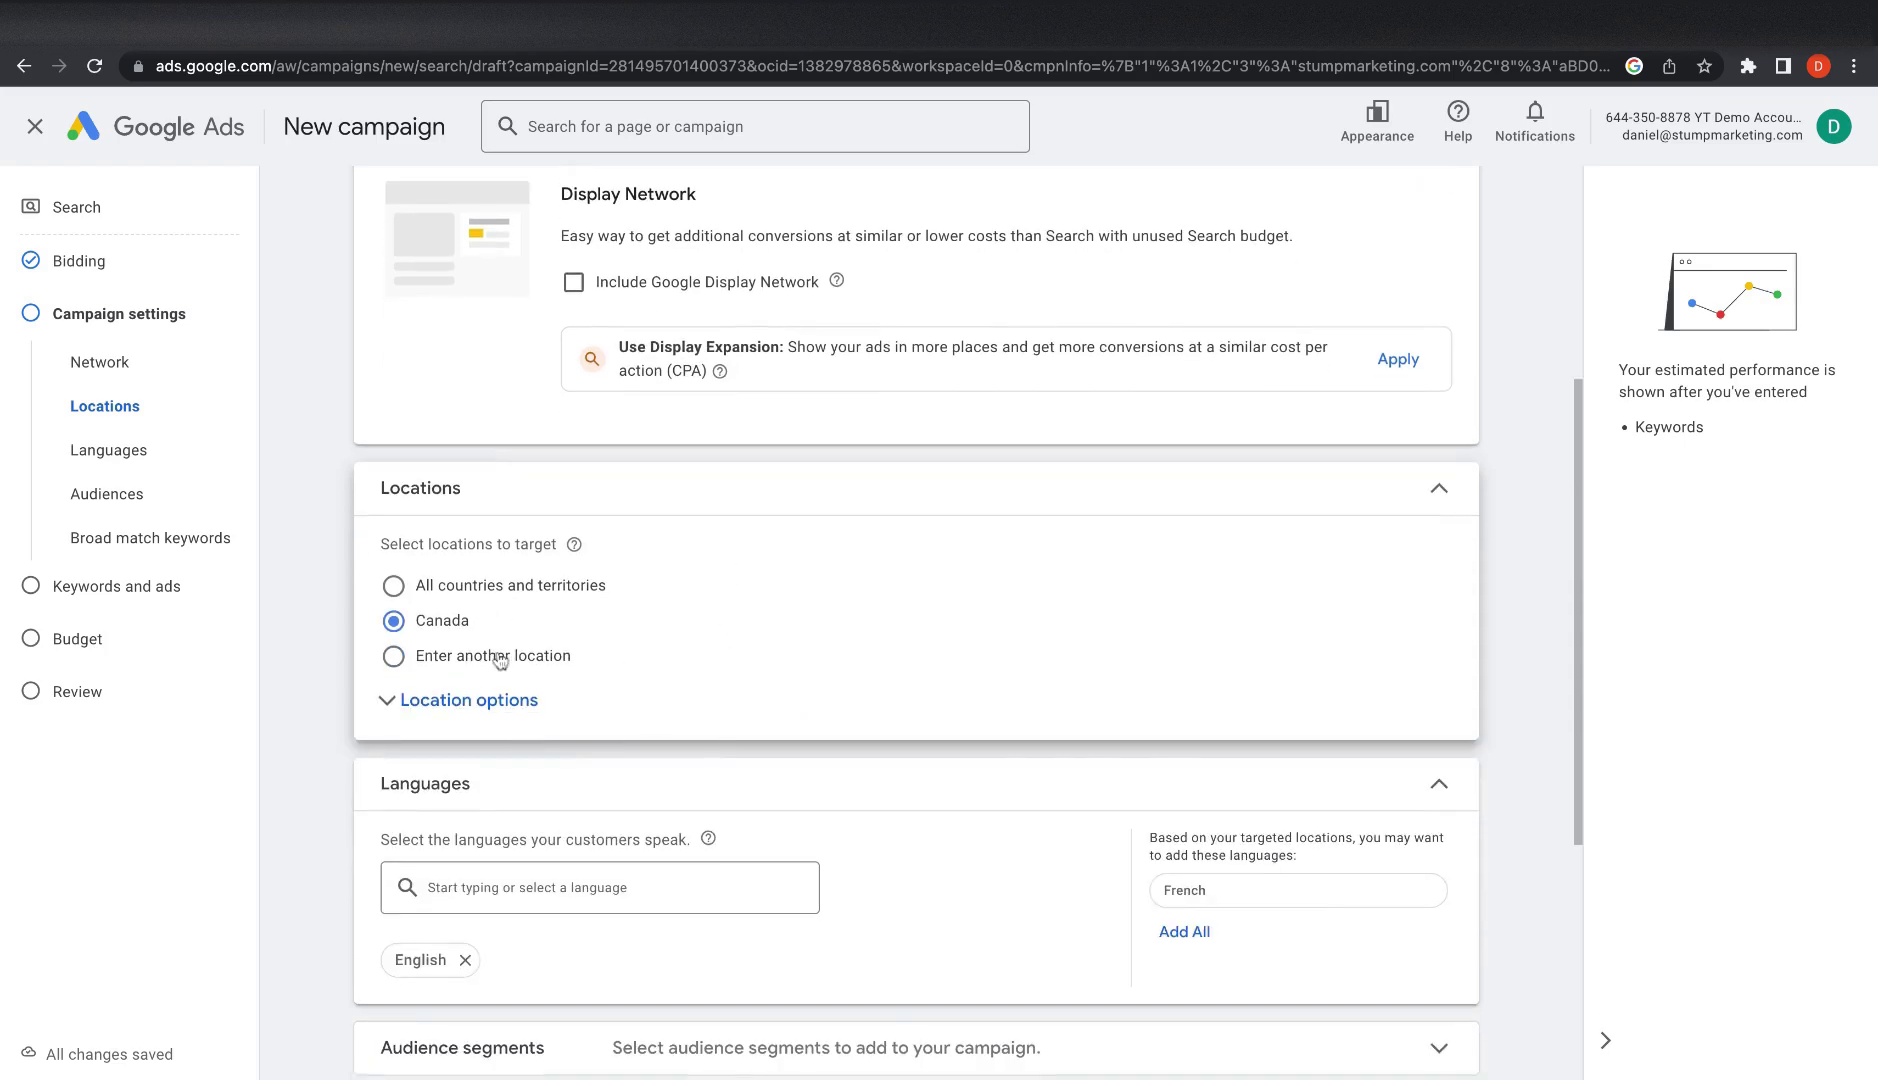
{"action": "left_click", "coordinate": [503, 664]}
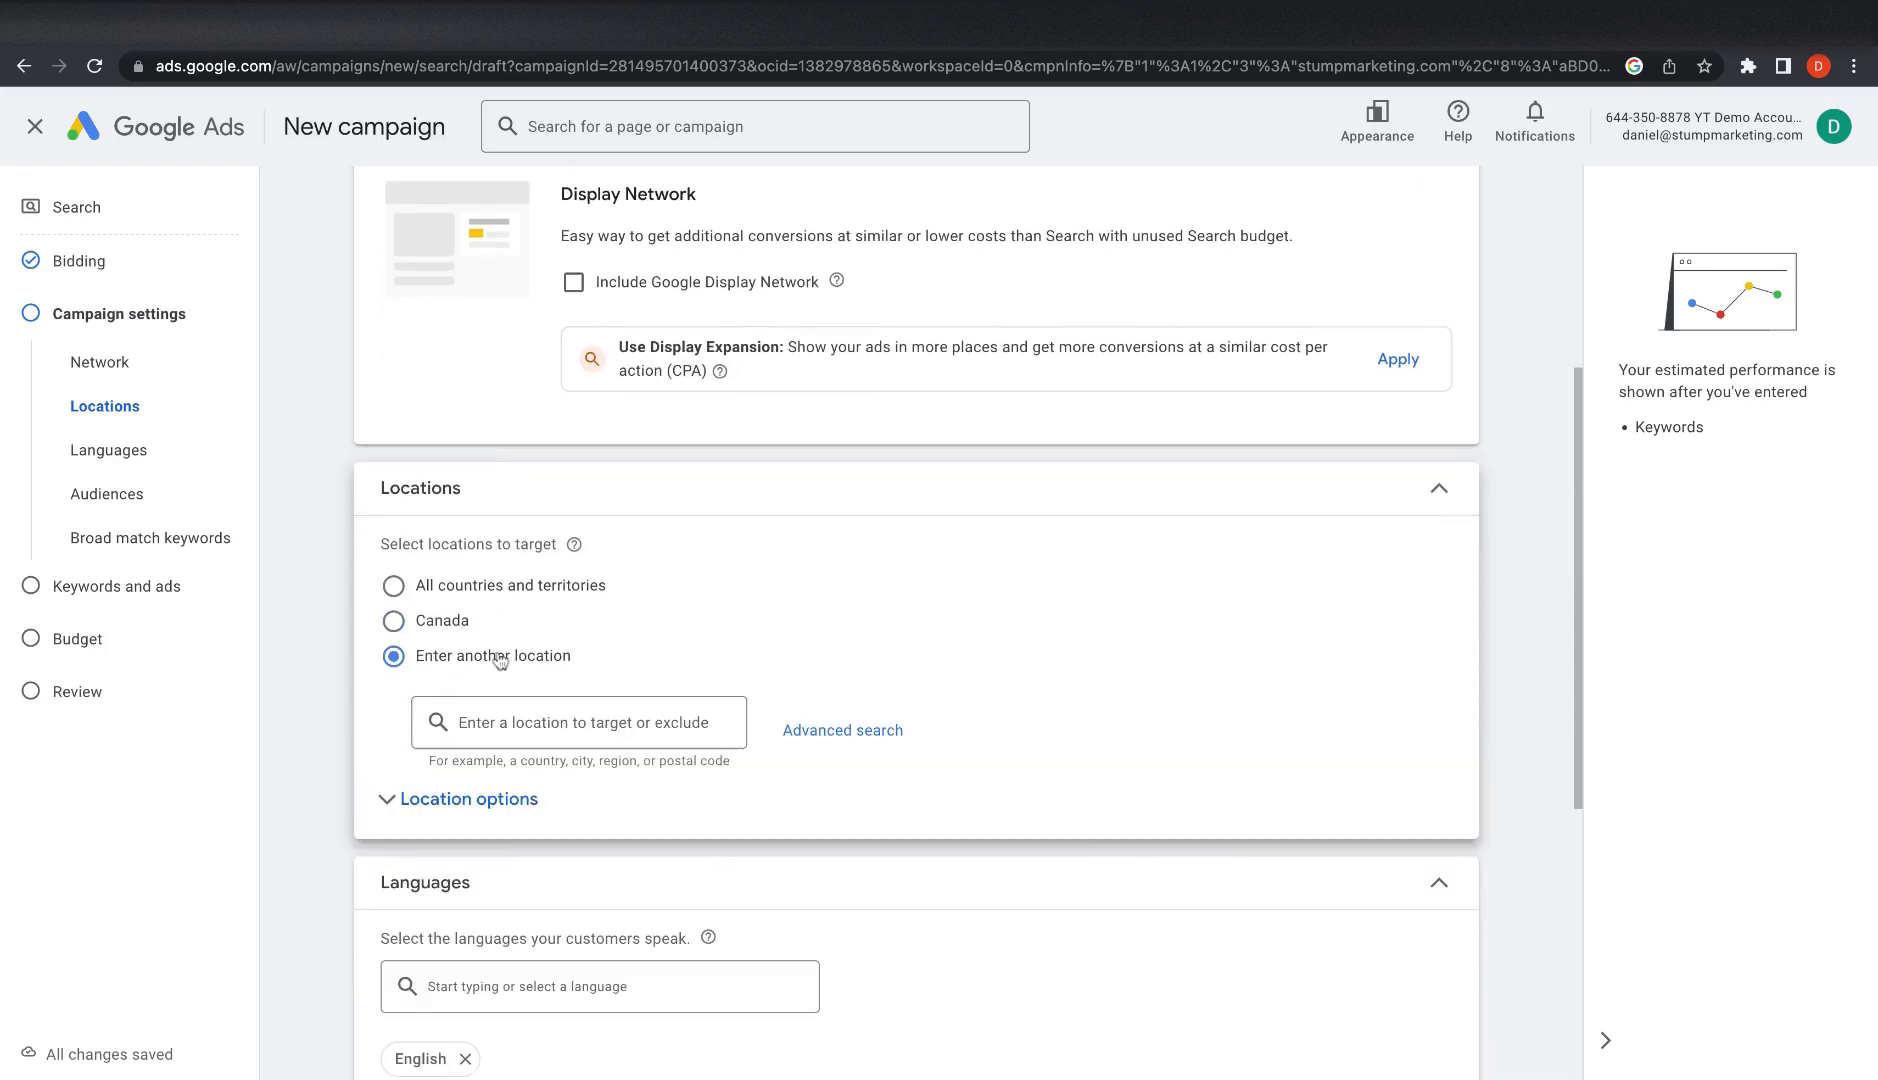
{"action": "left_click", "coordinate": [394, 621]}
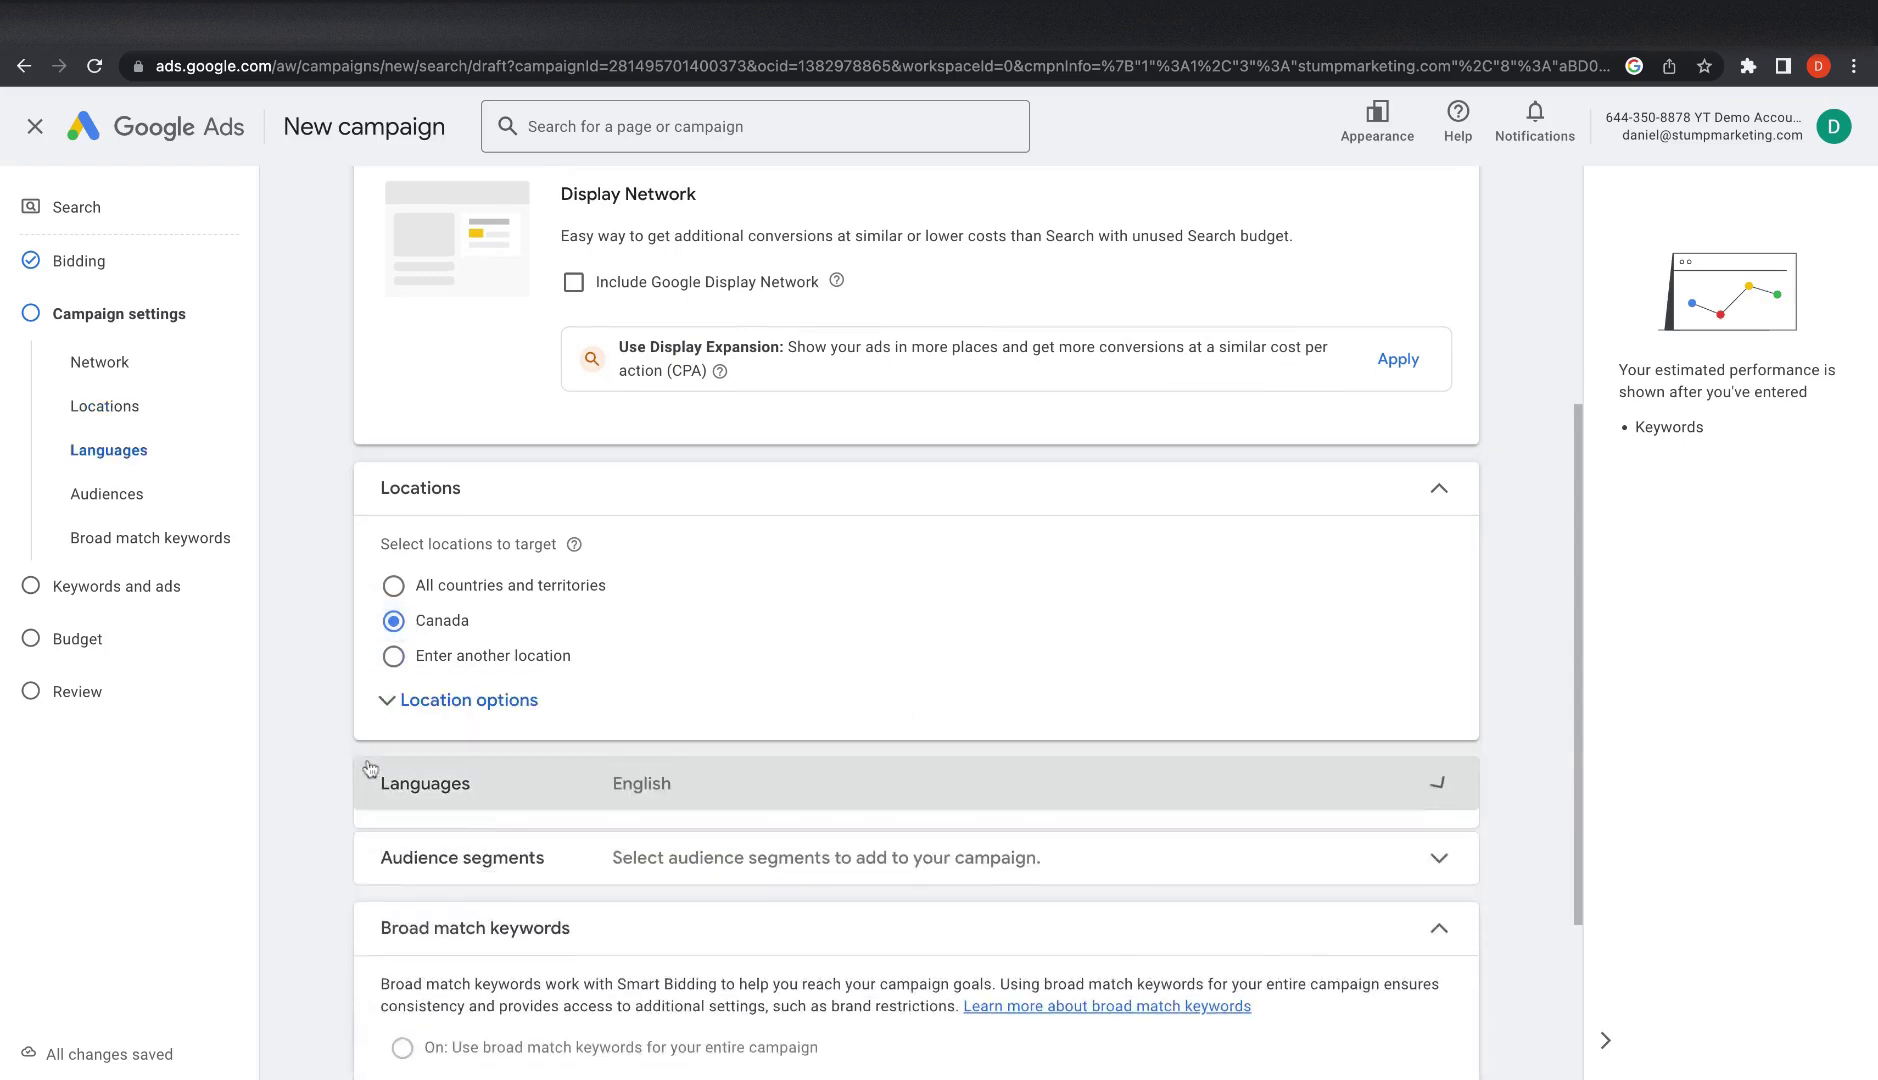
Step: Review the campaign's language, audience segment and broad match settings, and continue to the keywords and ads setup
{"action": "scroll", "coordinate": [770, 802], "scroll_direction": "down", "scroll_amount": 2}
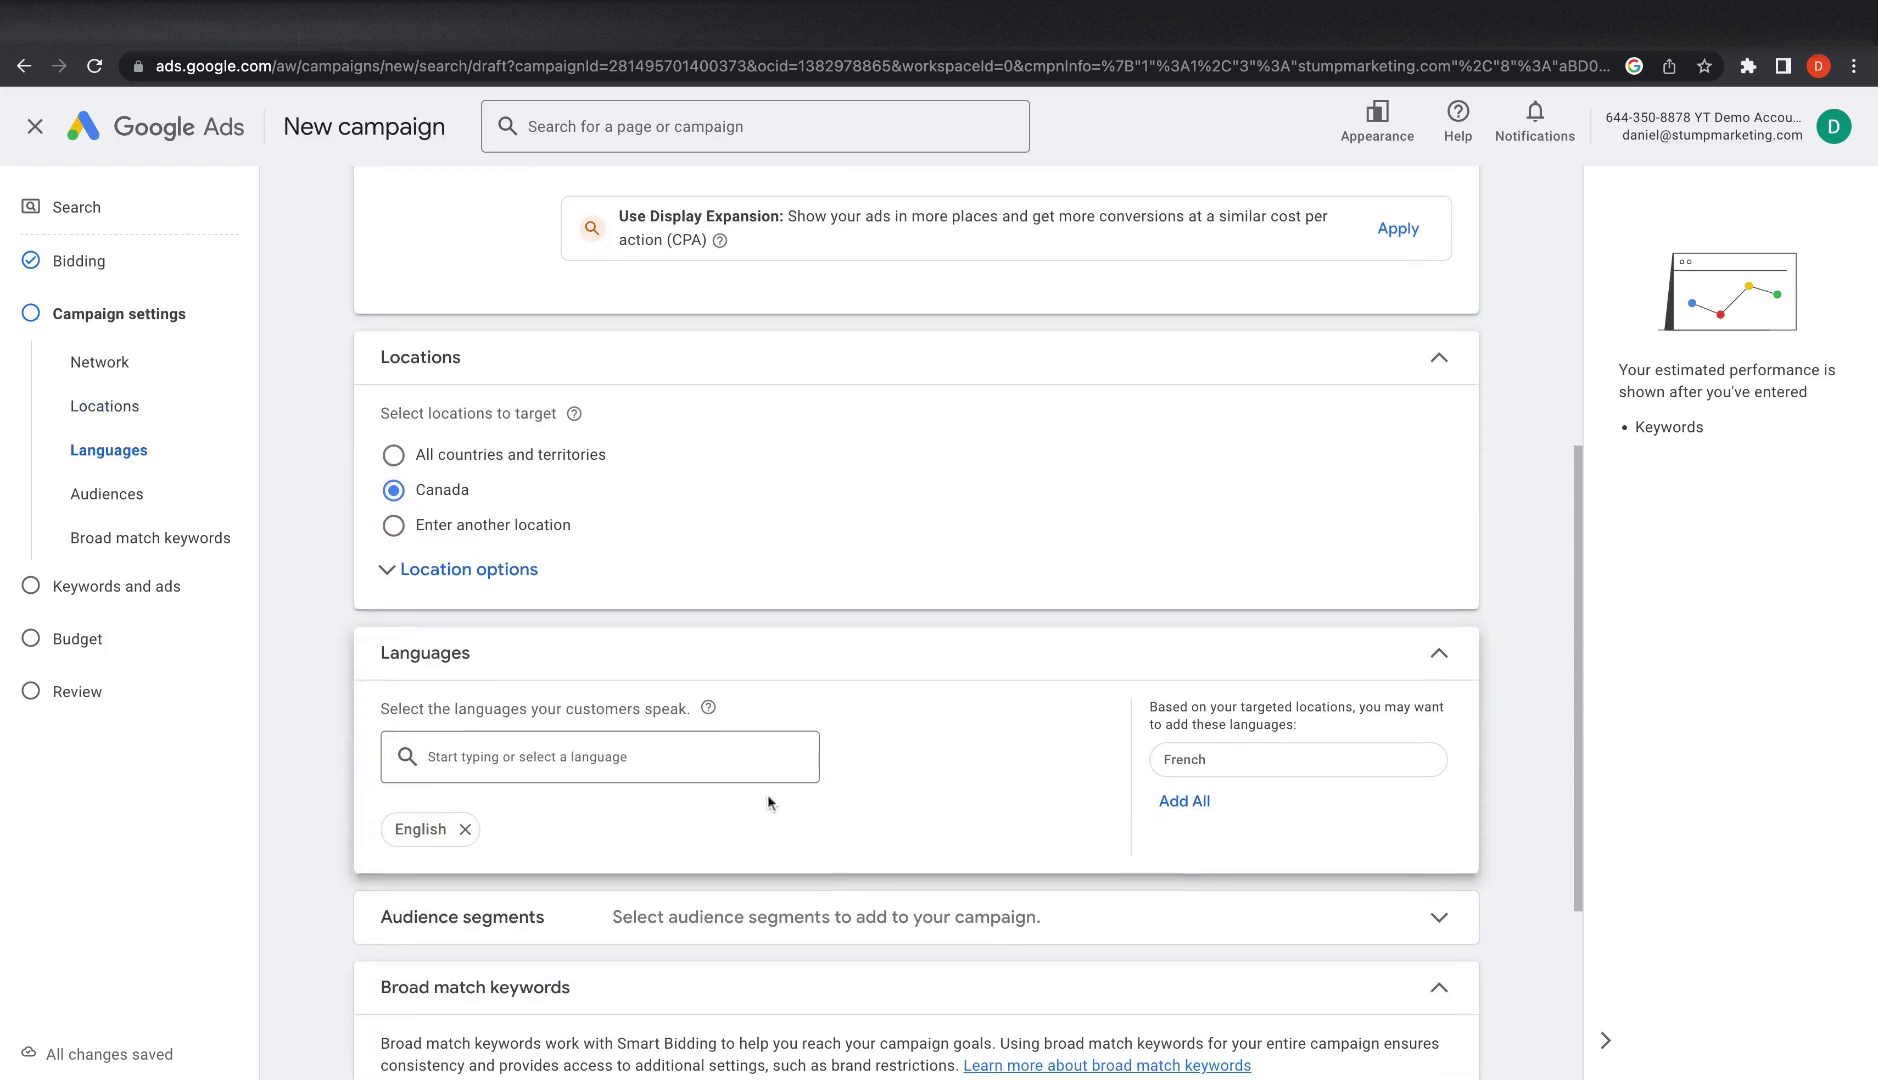
{"action": "scroll", "coordinate": [768, 802], "scroll_direction": "down", "scroll_amount": 1}
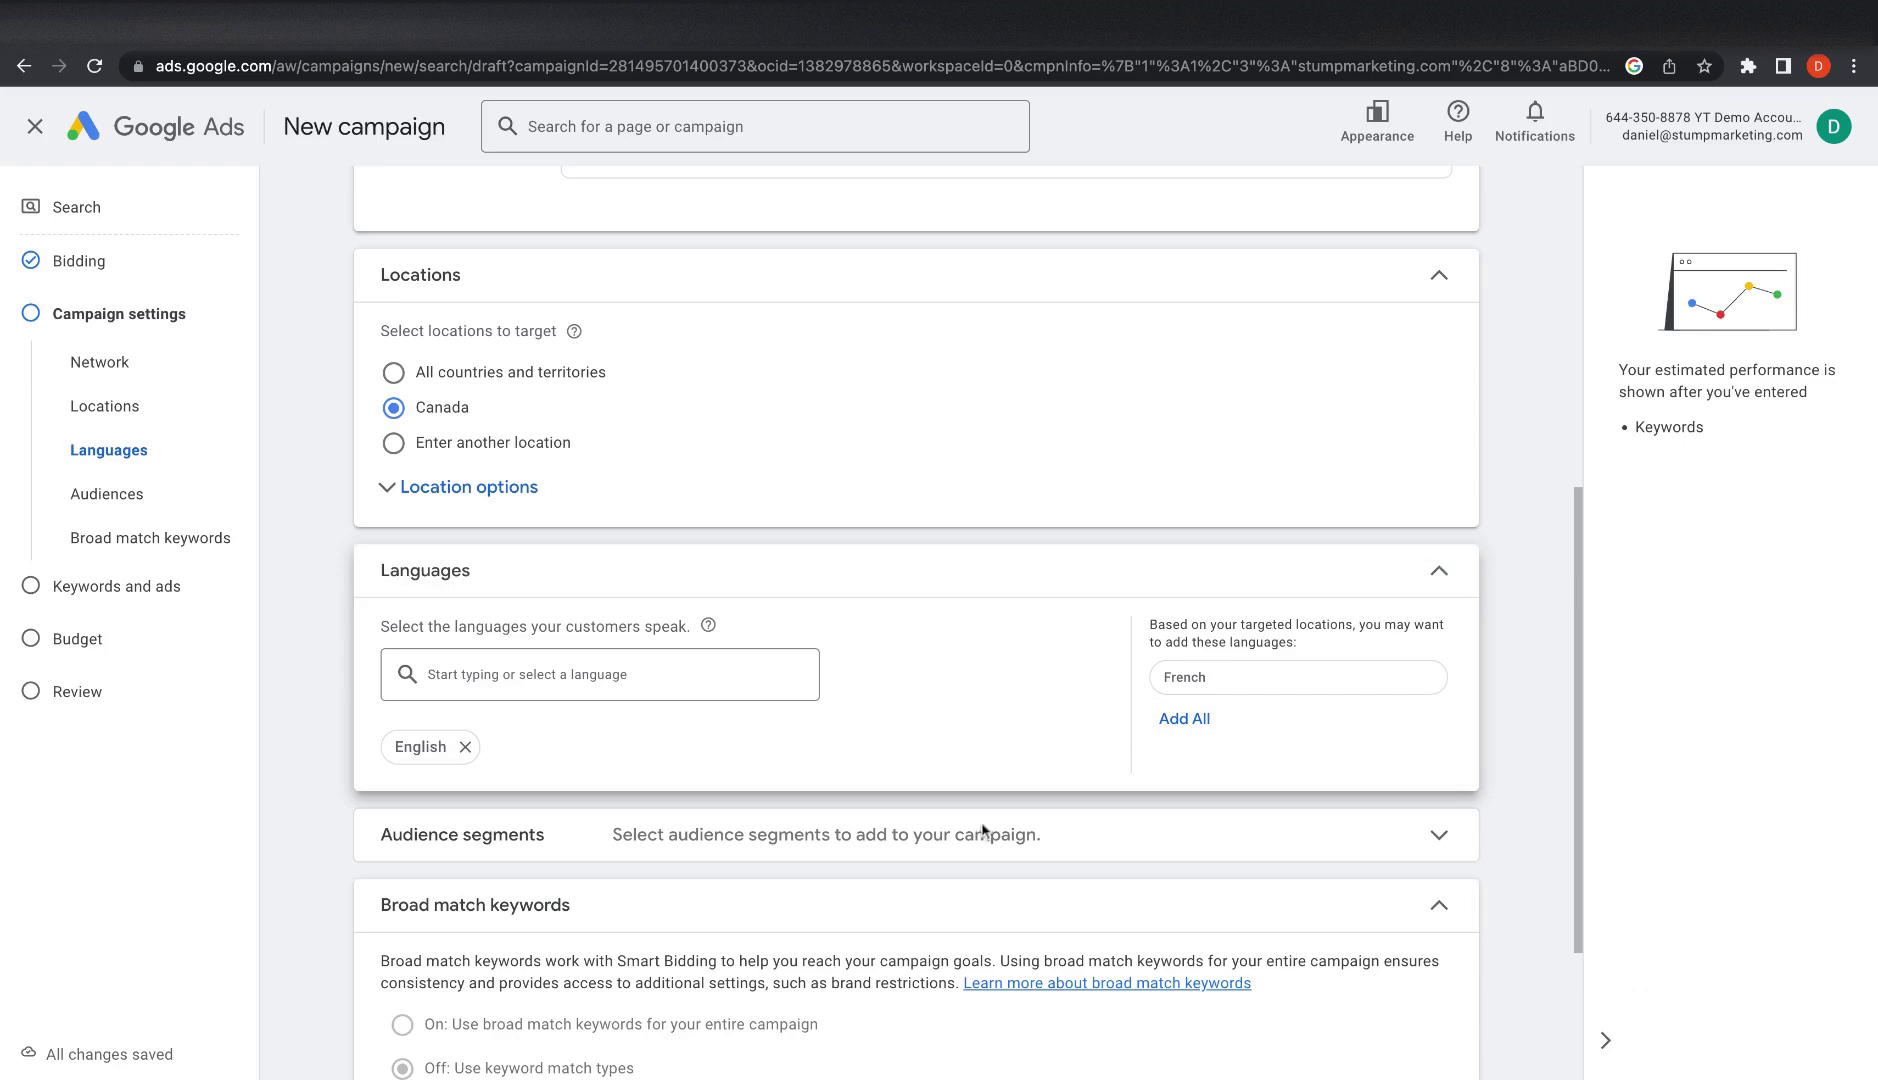
{"action": "scroll", "coordinate": [775, 838], "scroll_direction": "down", "scroll_amount": 1}
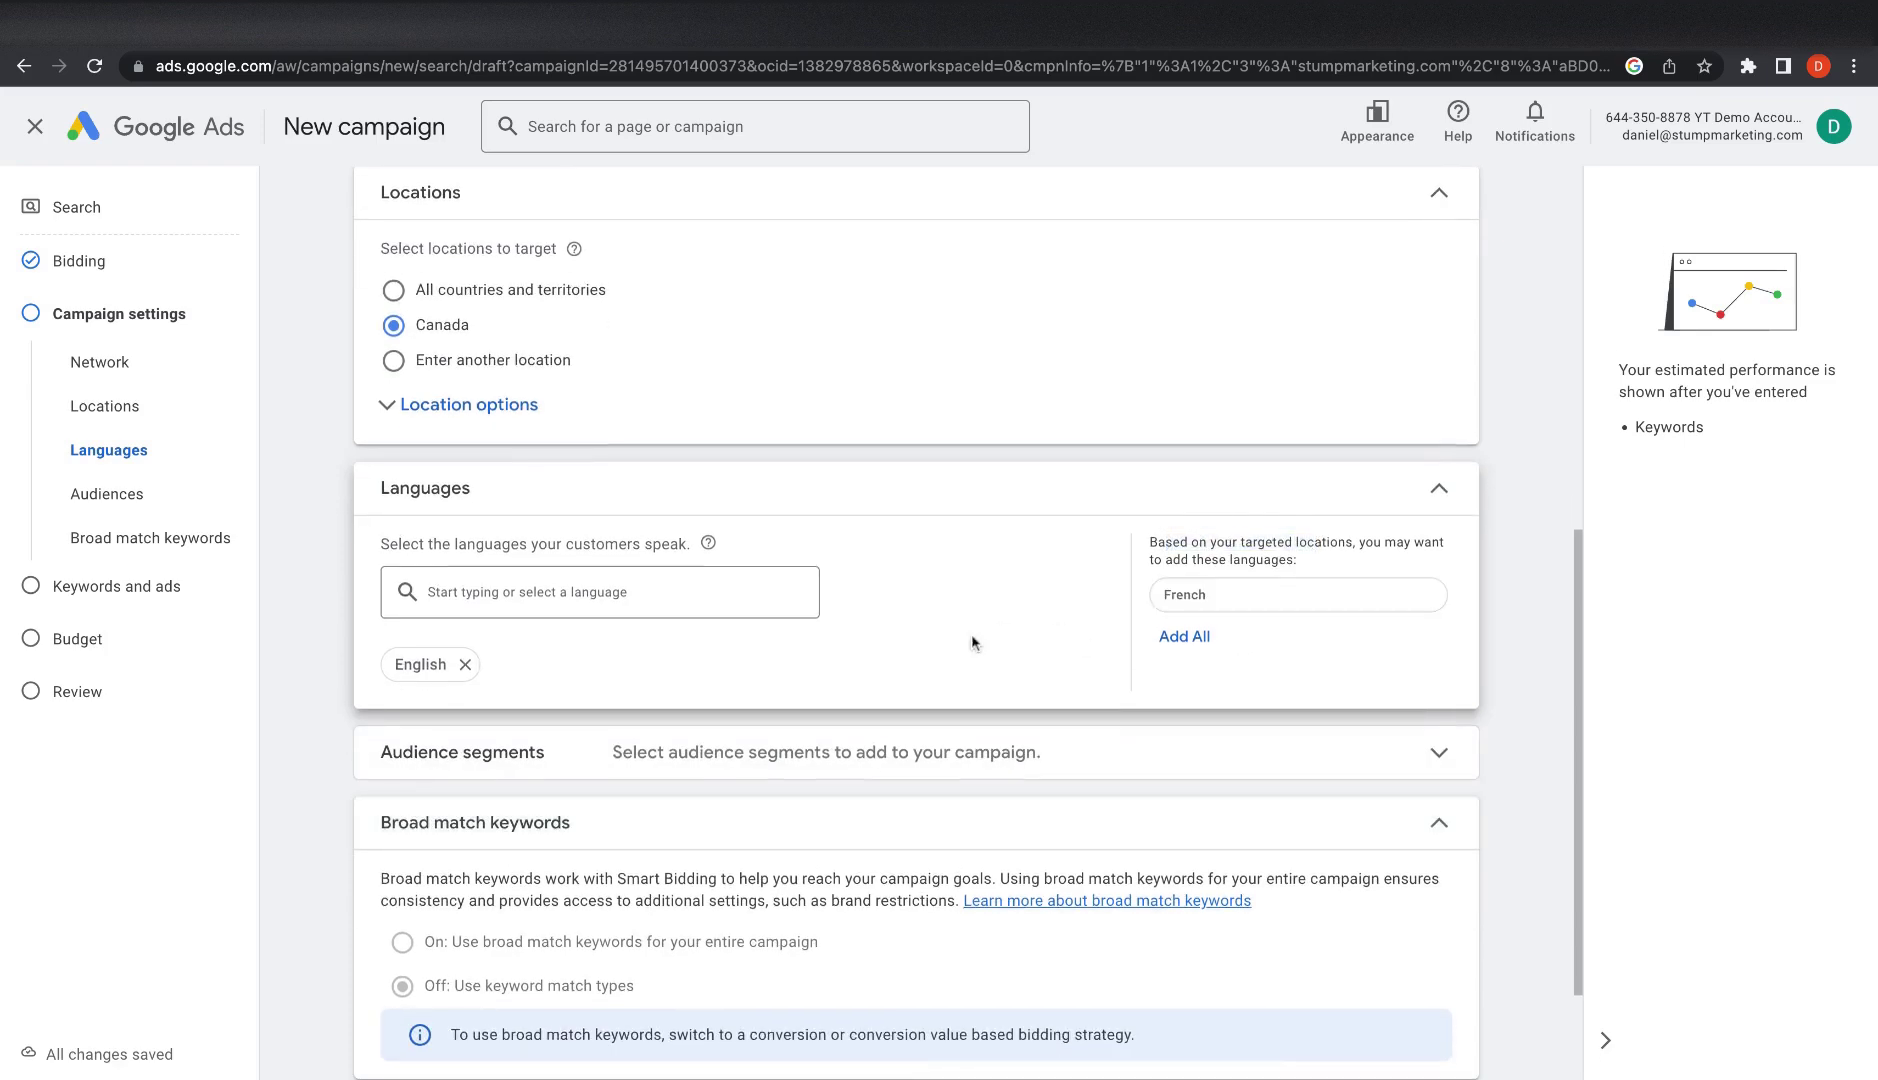
{"action": "scroll", "coordinate": [978, 630], "scroll_direction": "down", "scroll_amount": 1}
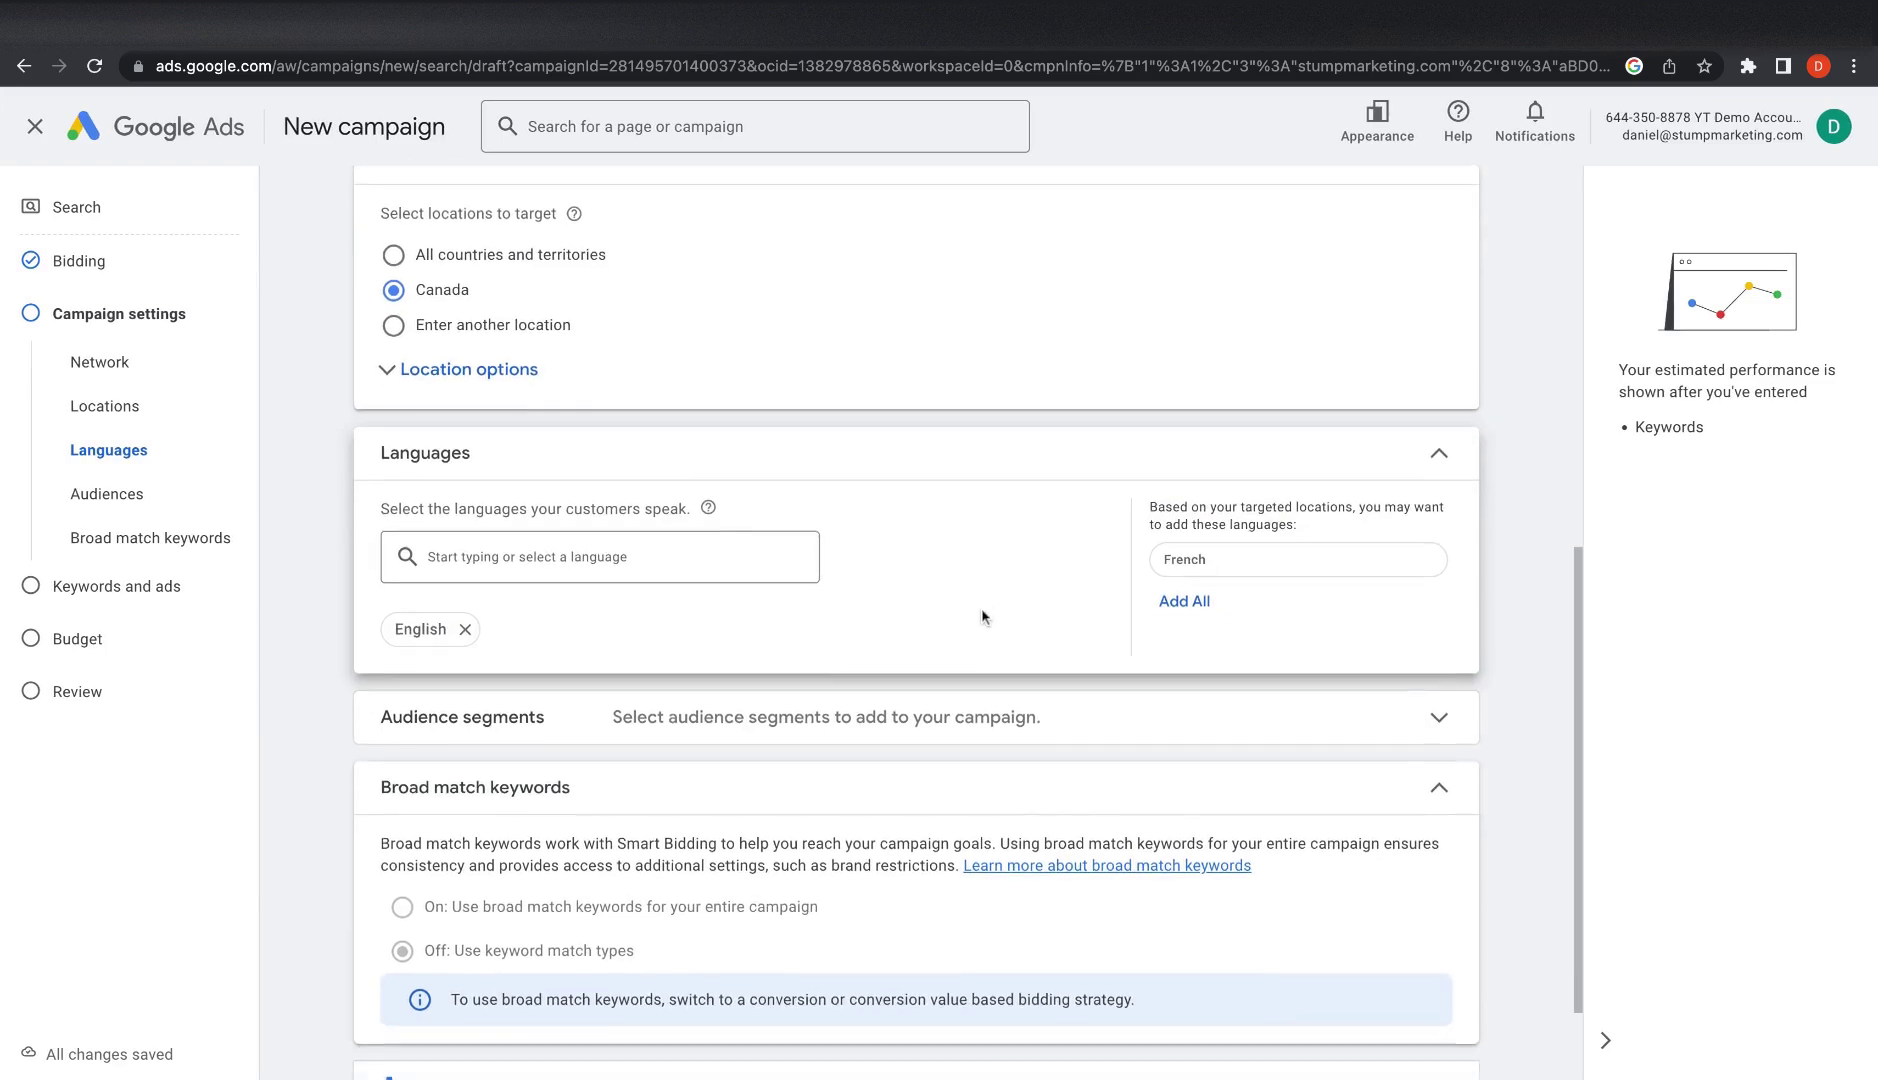
{"action": "left_click", "coordinate": [950, 720]}
{"action": "scroll", "coordinate": [950, 722], "scroll_direction": "down", "scroll_amount": 3}
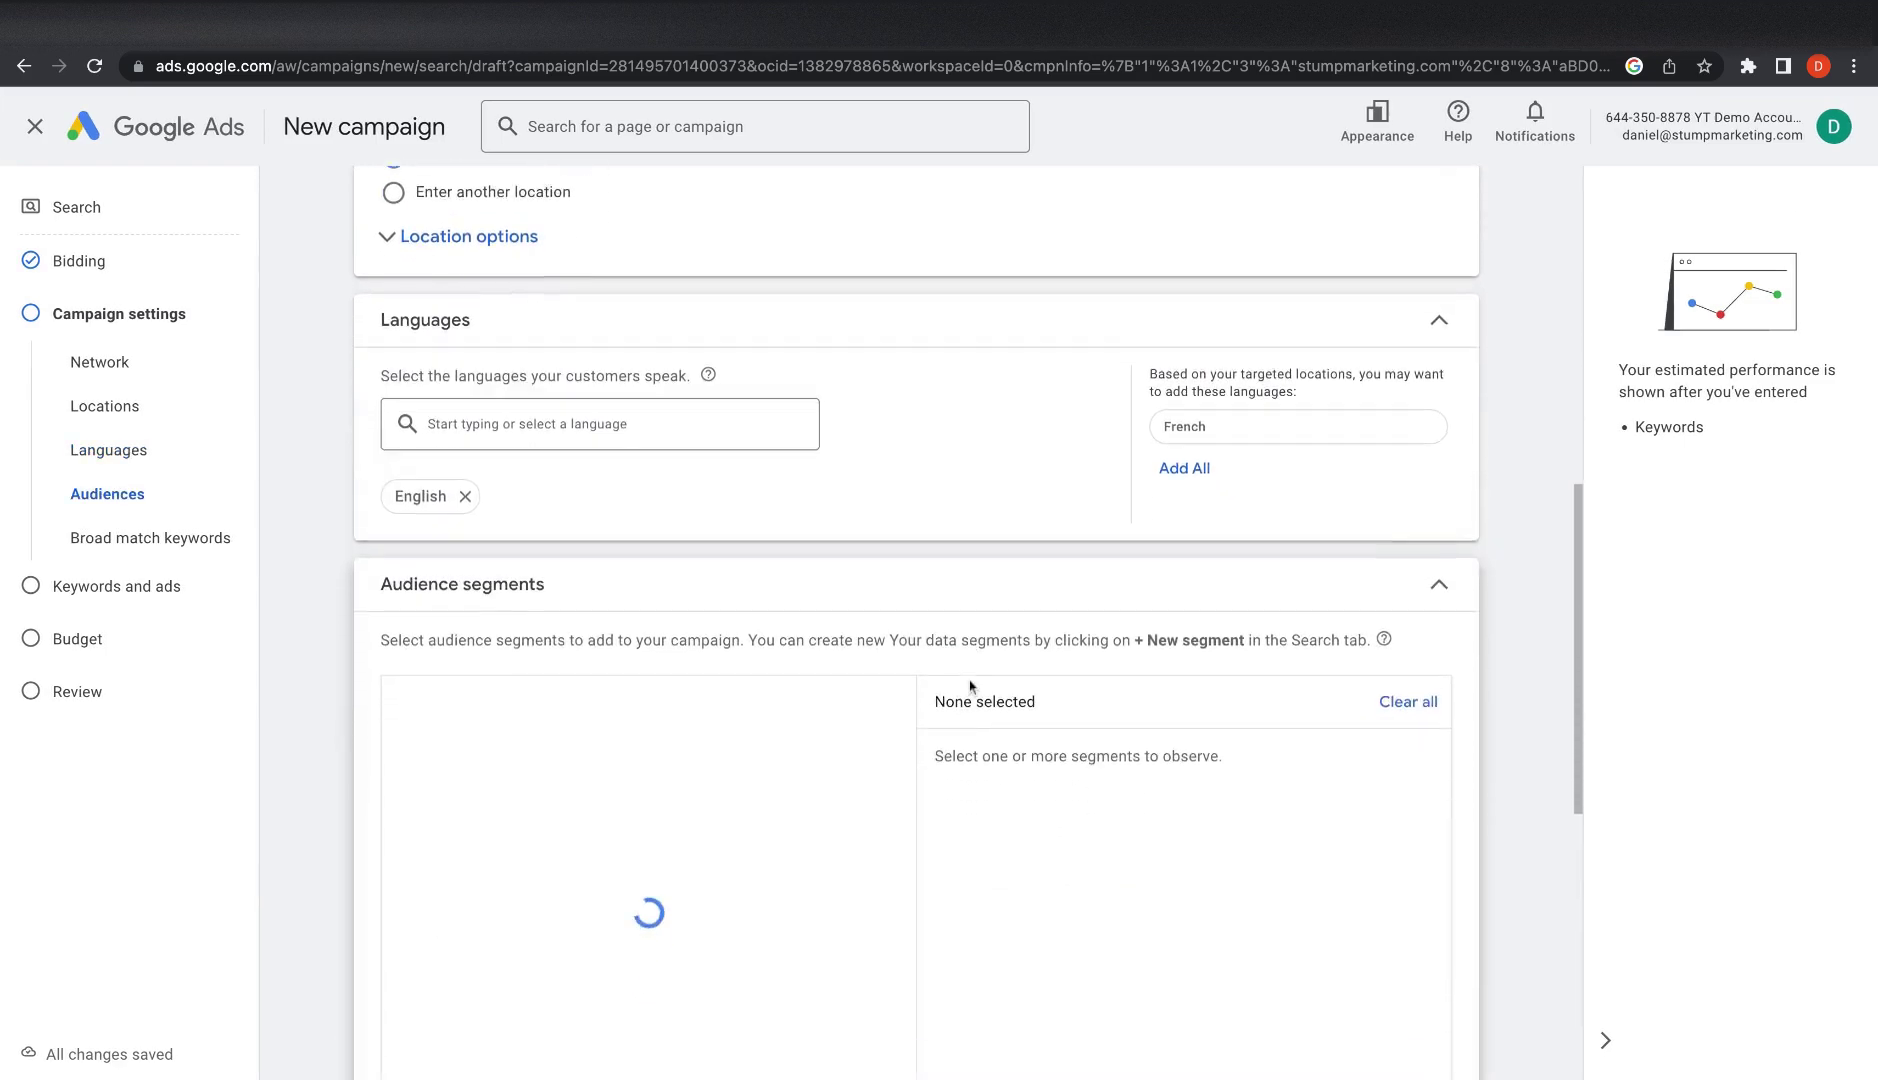
{"action": "left_click", "coordinate": [1298, 540]}
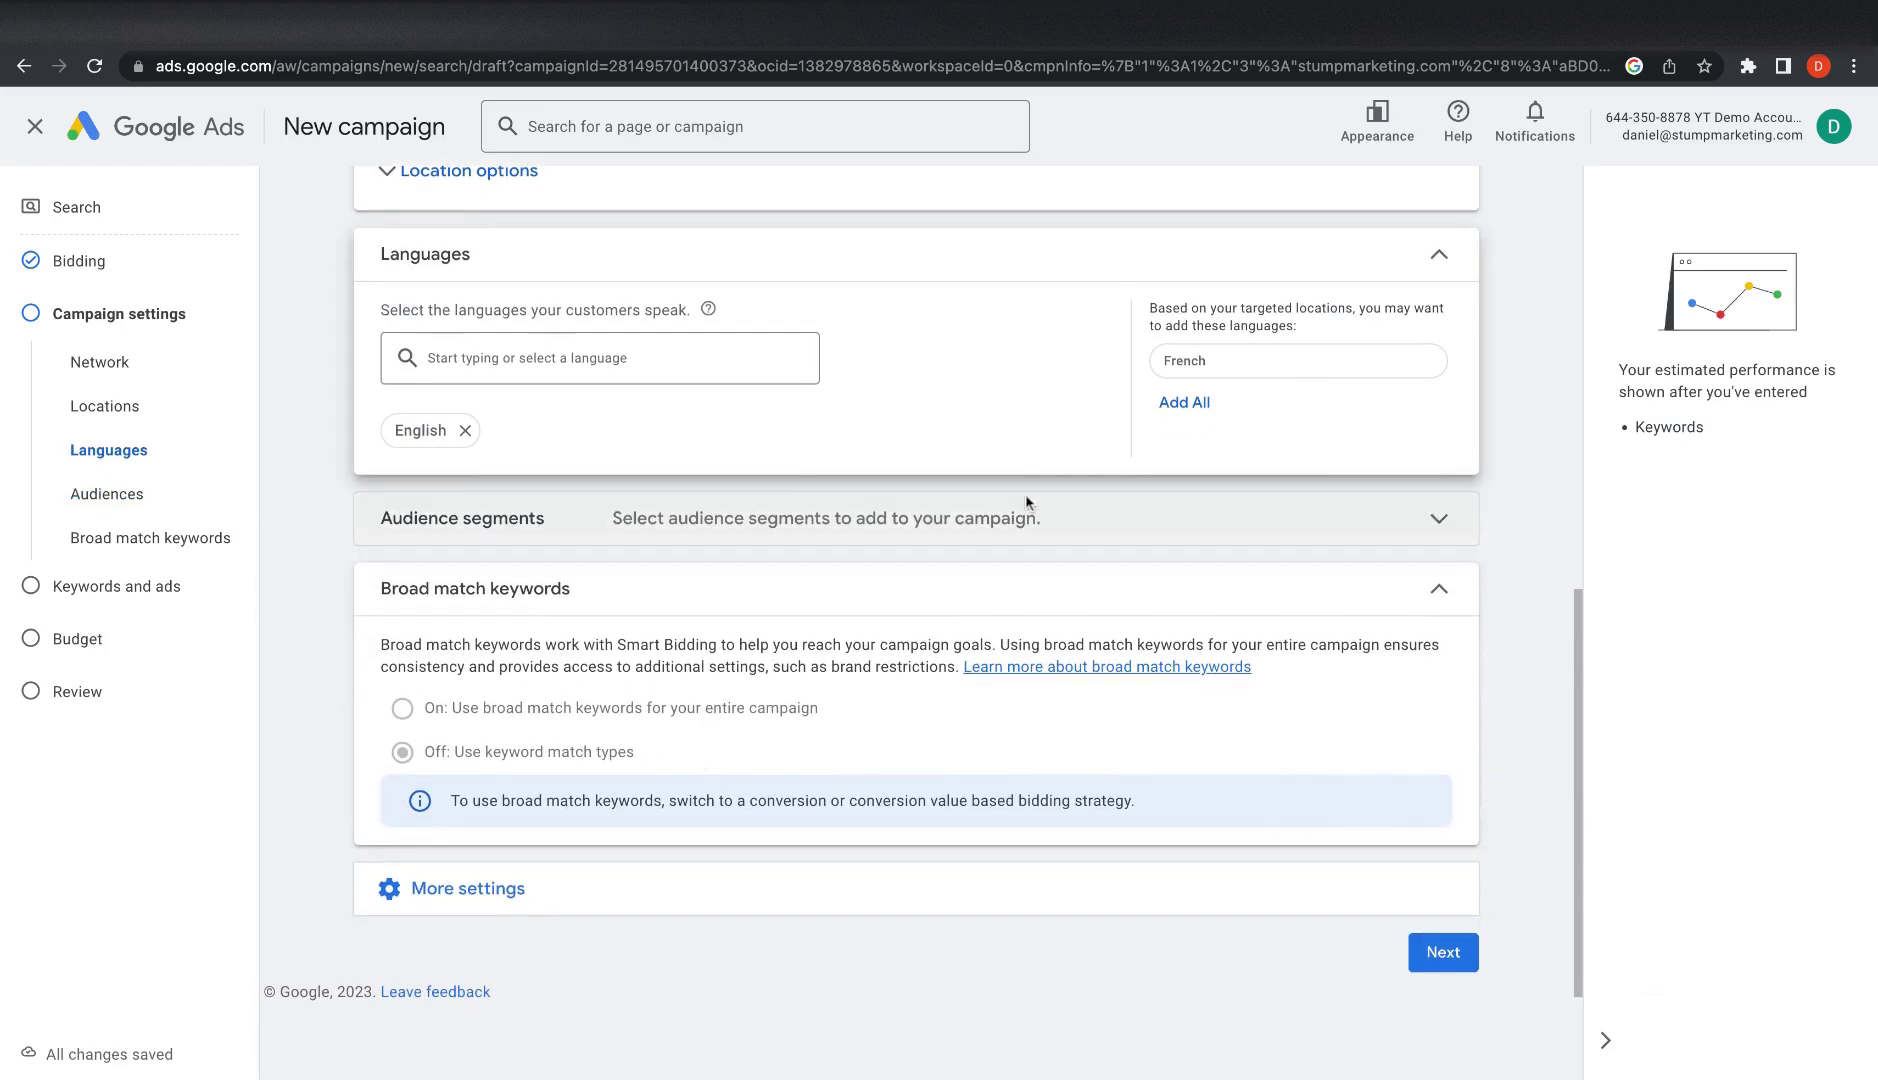
{"action": "scroll", "coordinate": [860, 760], "scroll_direction": "down", "scroll_amount": 1}
{"action": "left_click", "coordinate": [1443, 915]}
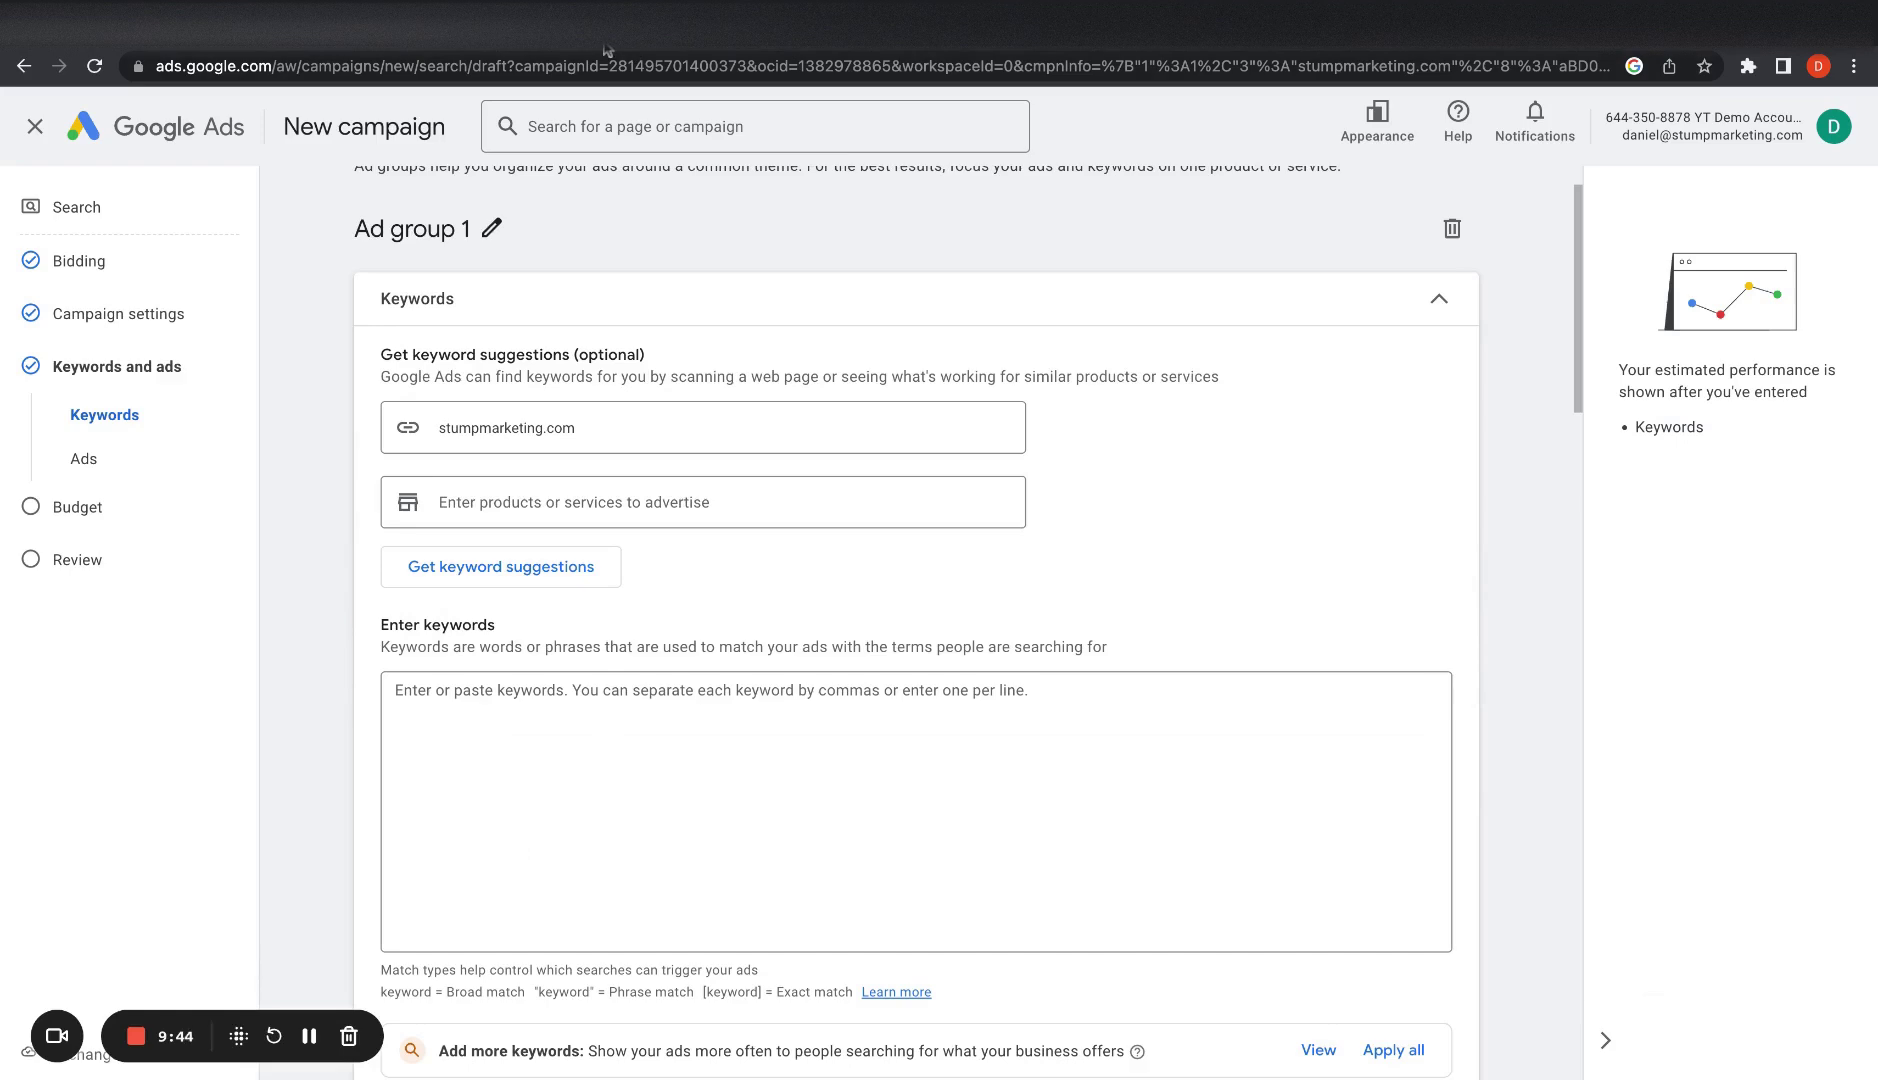
Step: Switch to the account overview, dismiss the account security notice and open Keyword Planner
{"action": "left_click", "coordinate": [640, 199]}
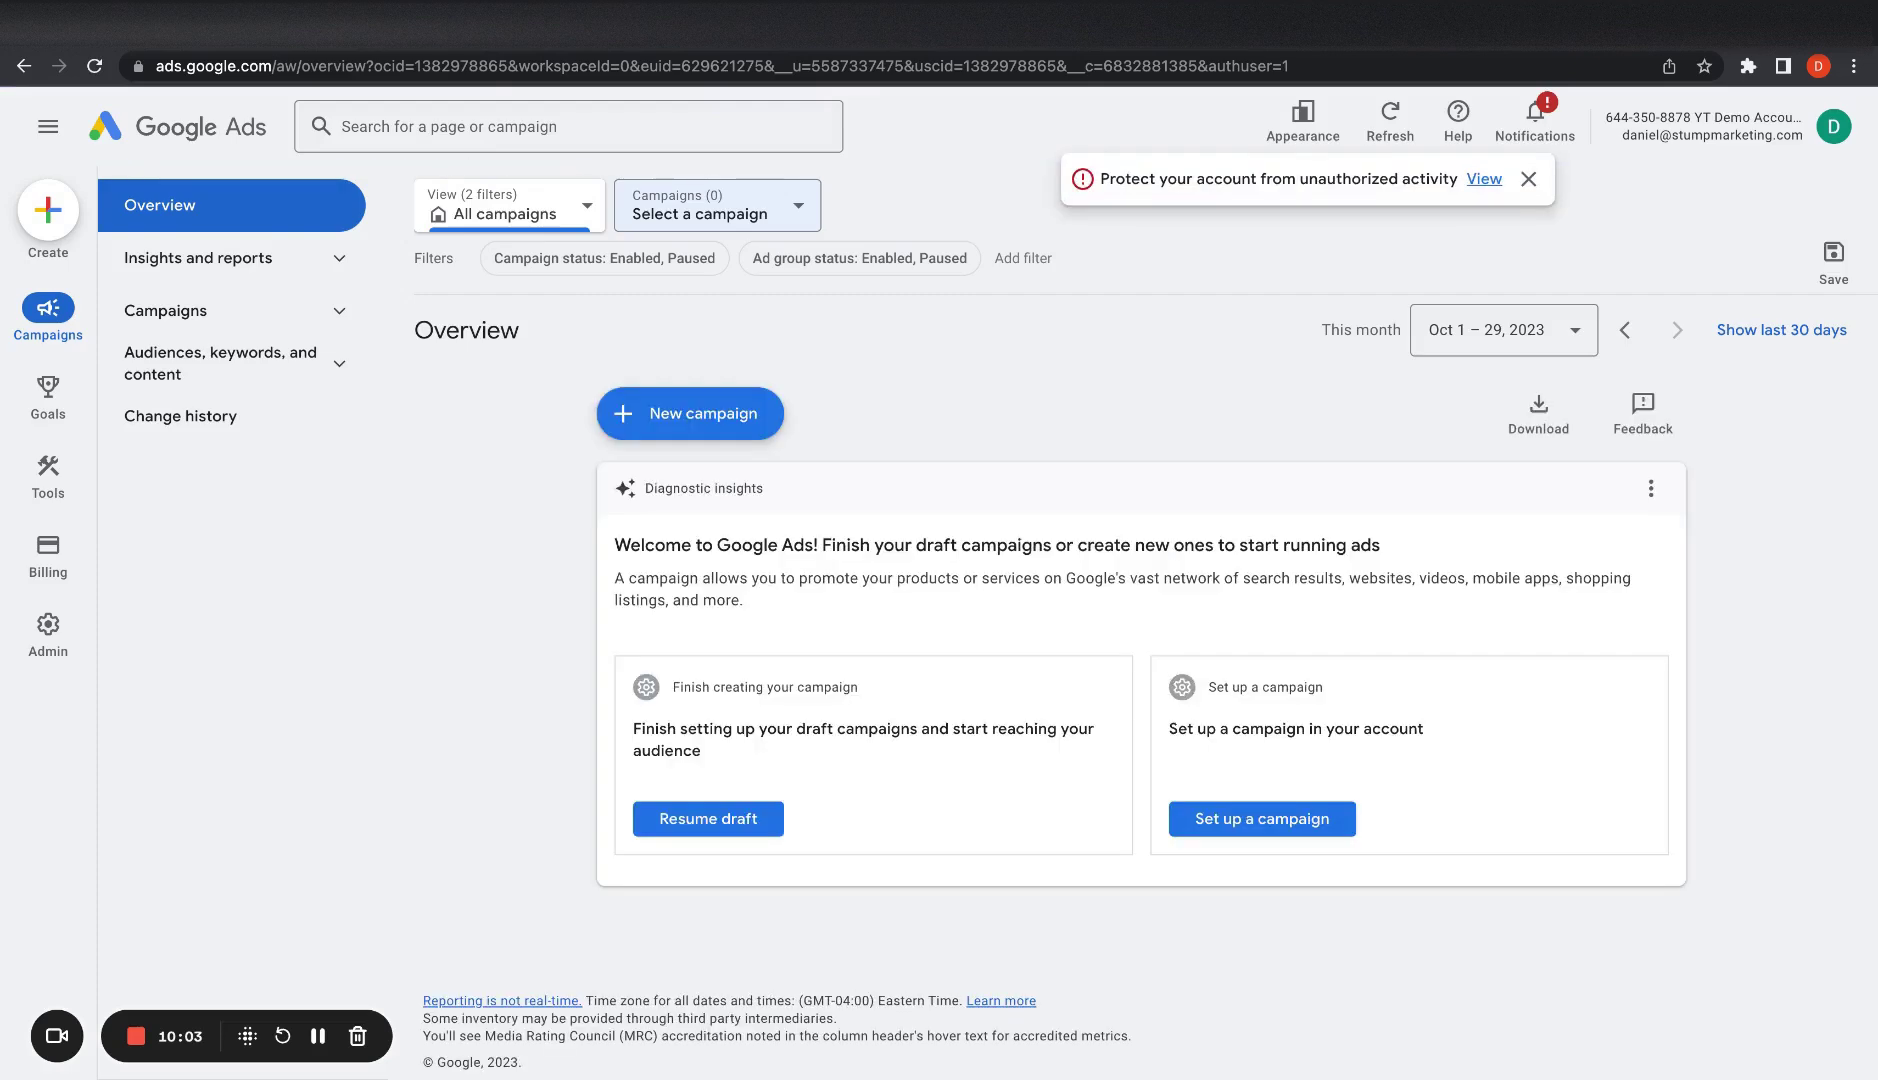
{"action": "left_click", "coordinate": [1528, 179]}
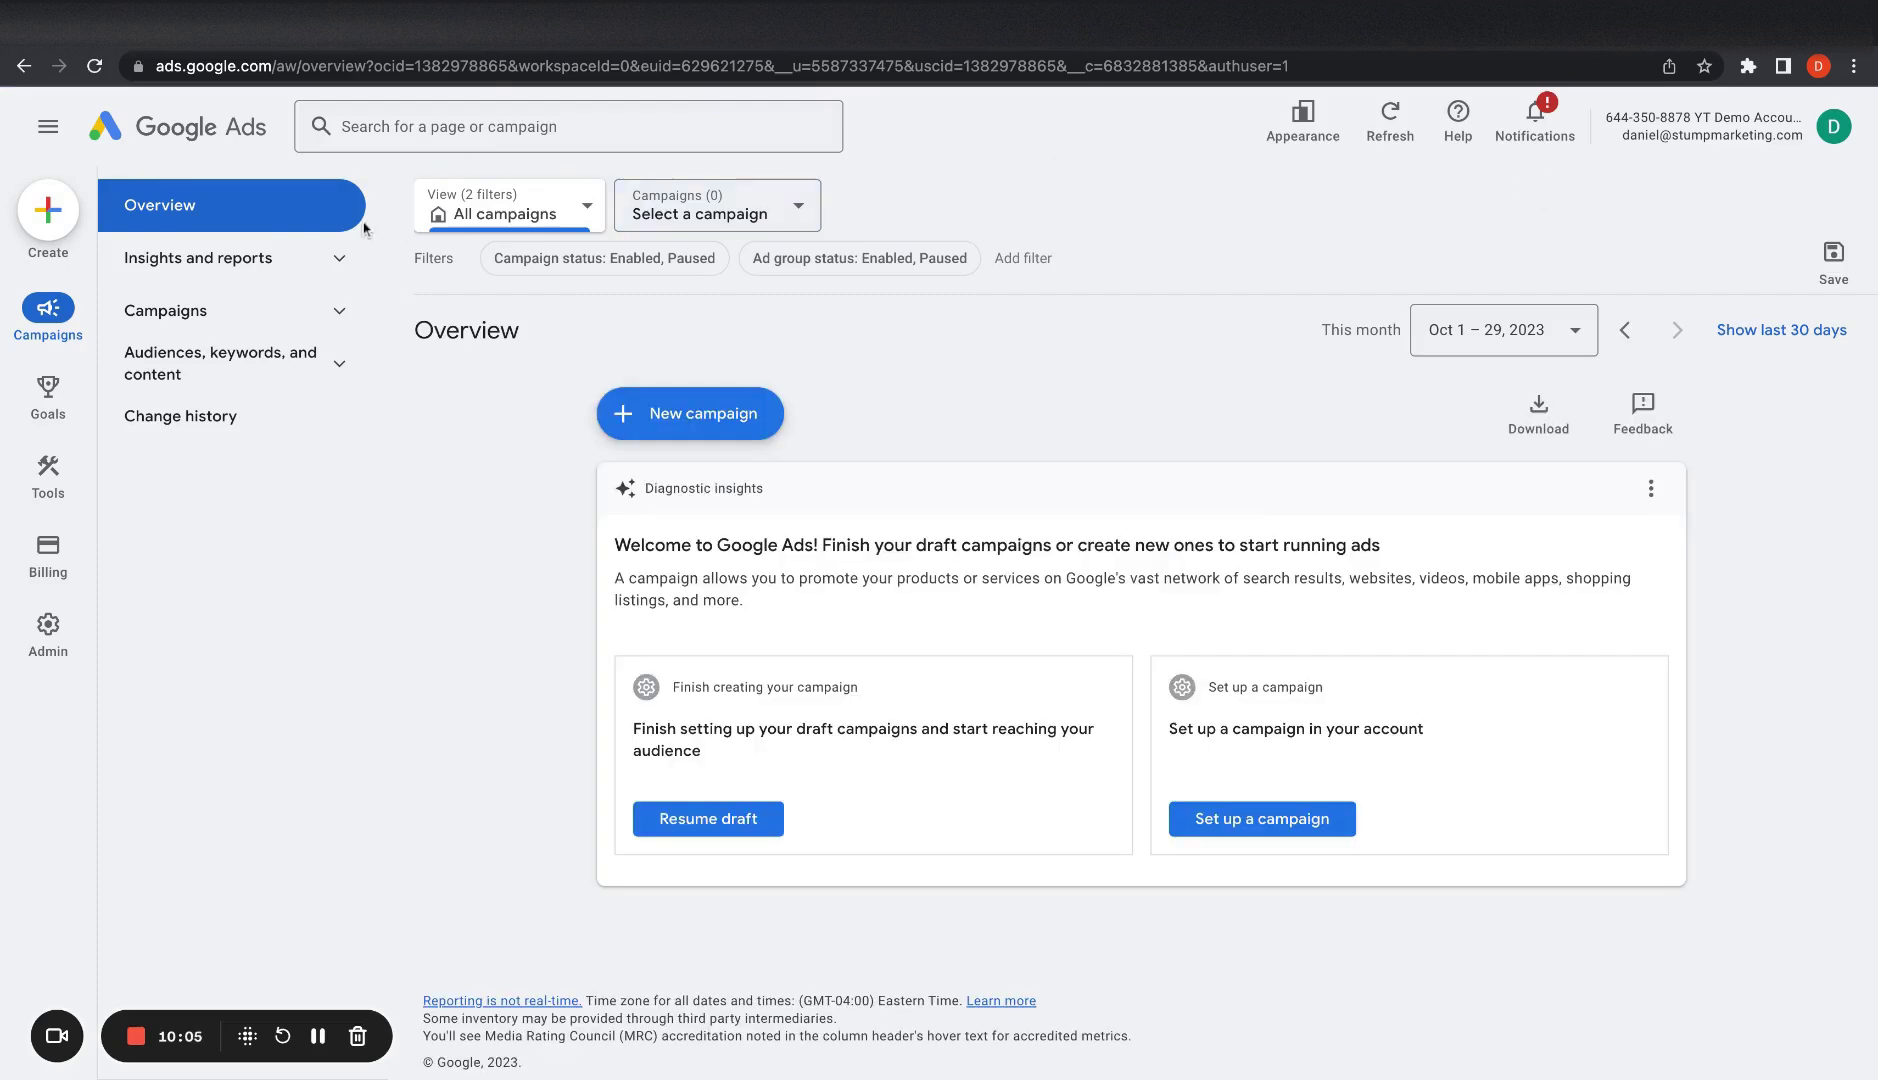
{"action": "mouse_move", "coordinate": [58, 476]}
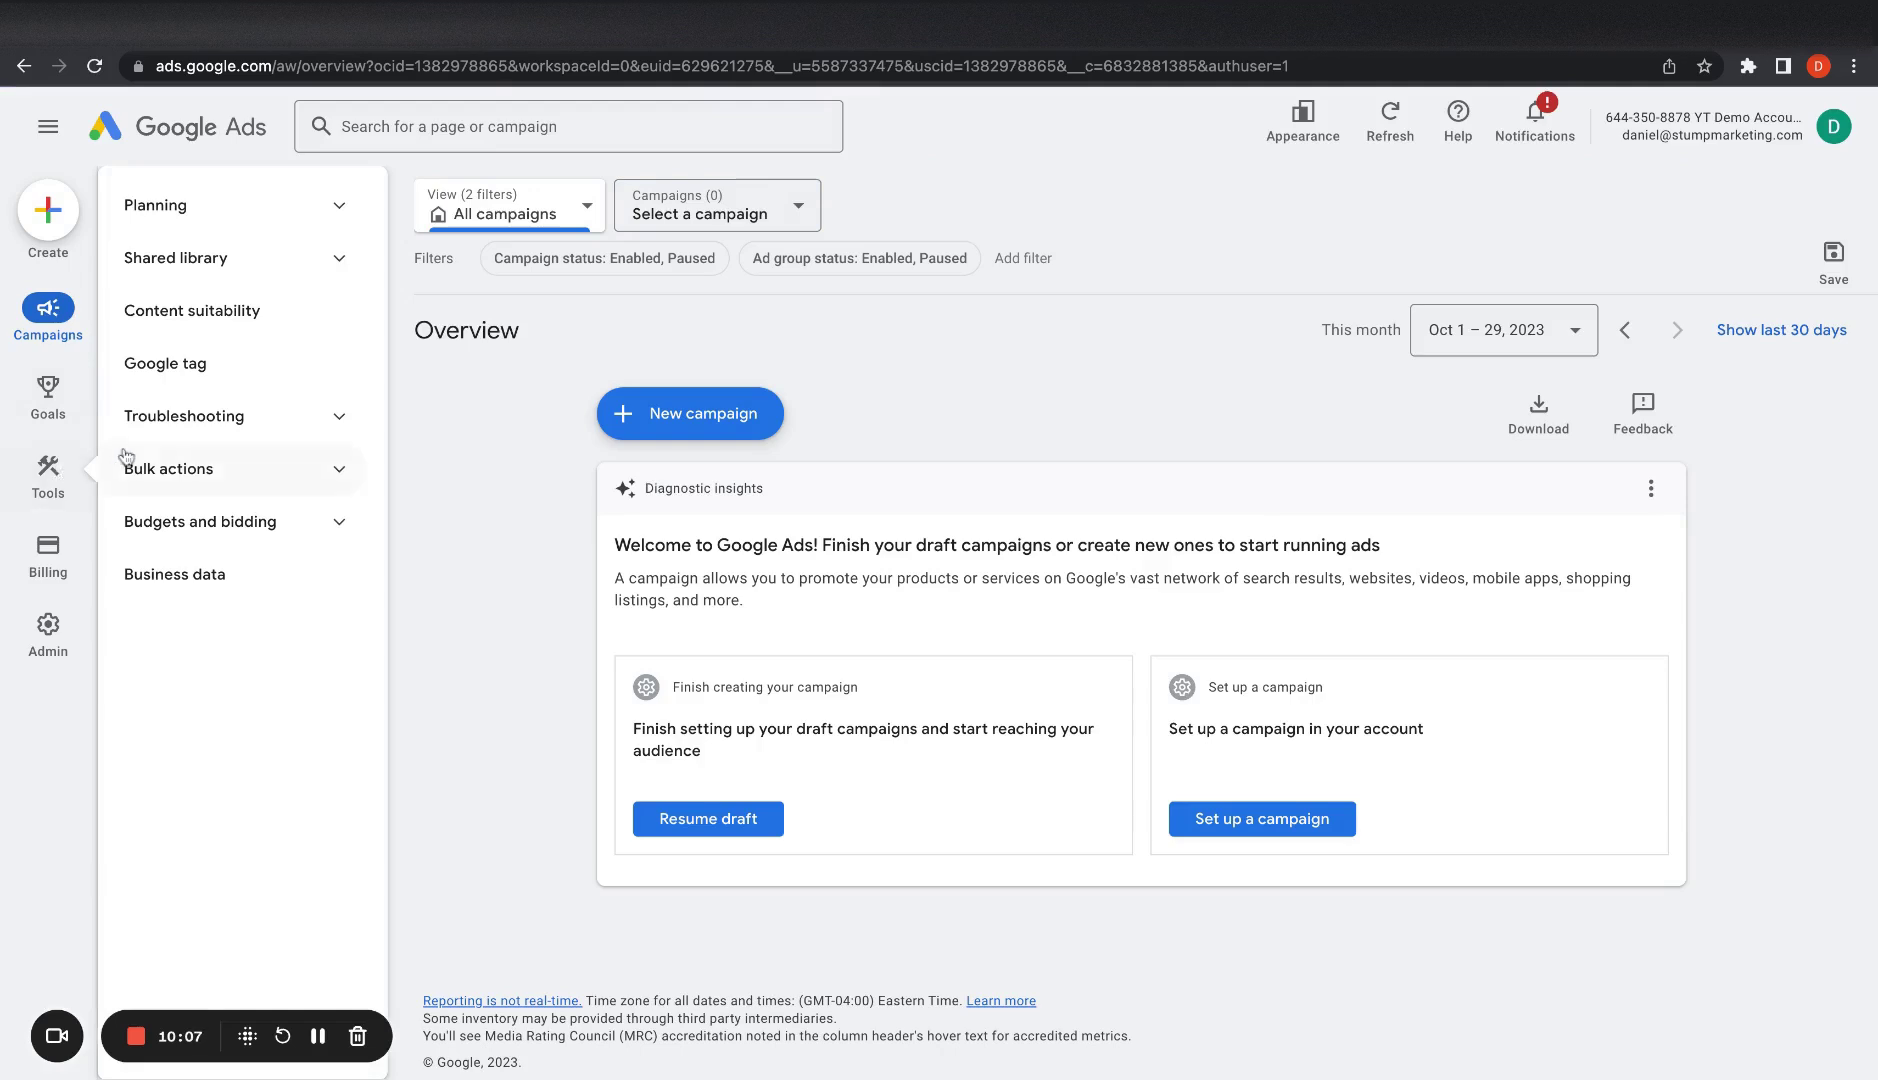
{"action": "left_click", "coordinate": [266, 222]}
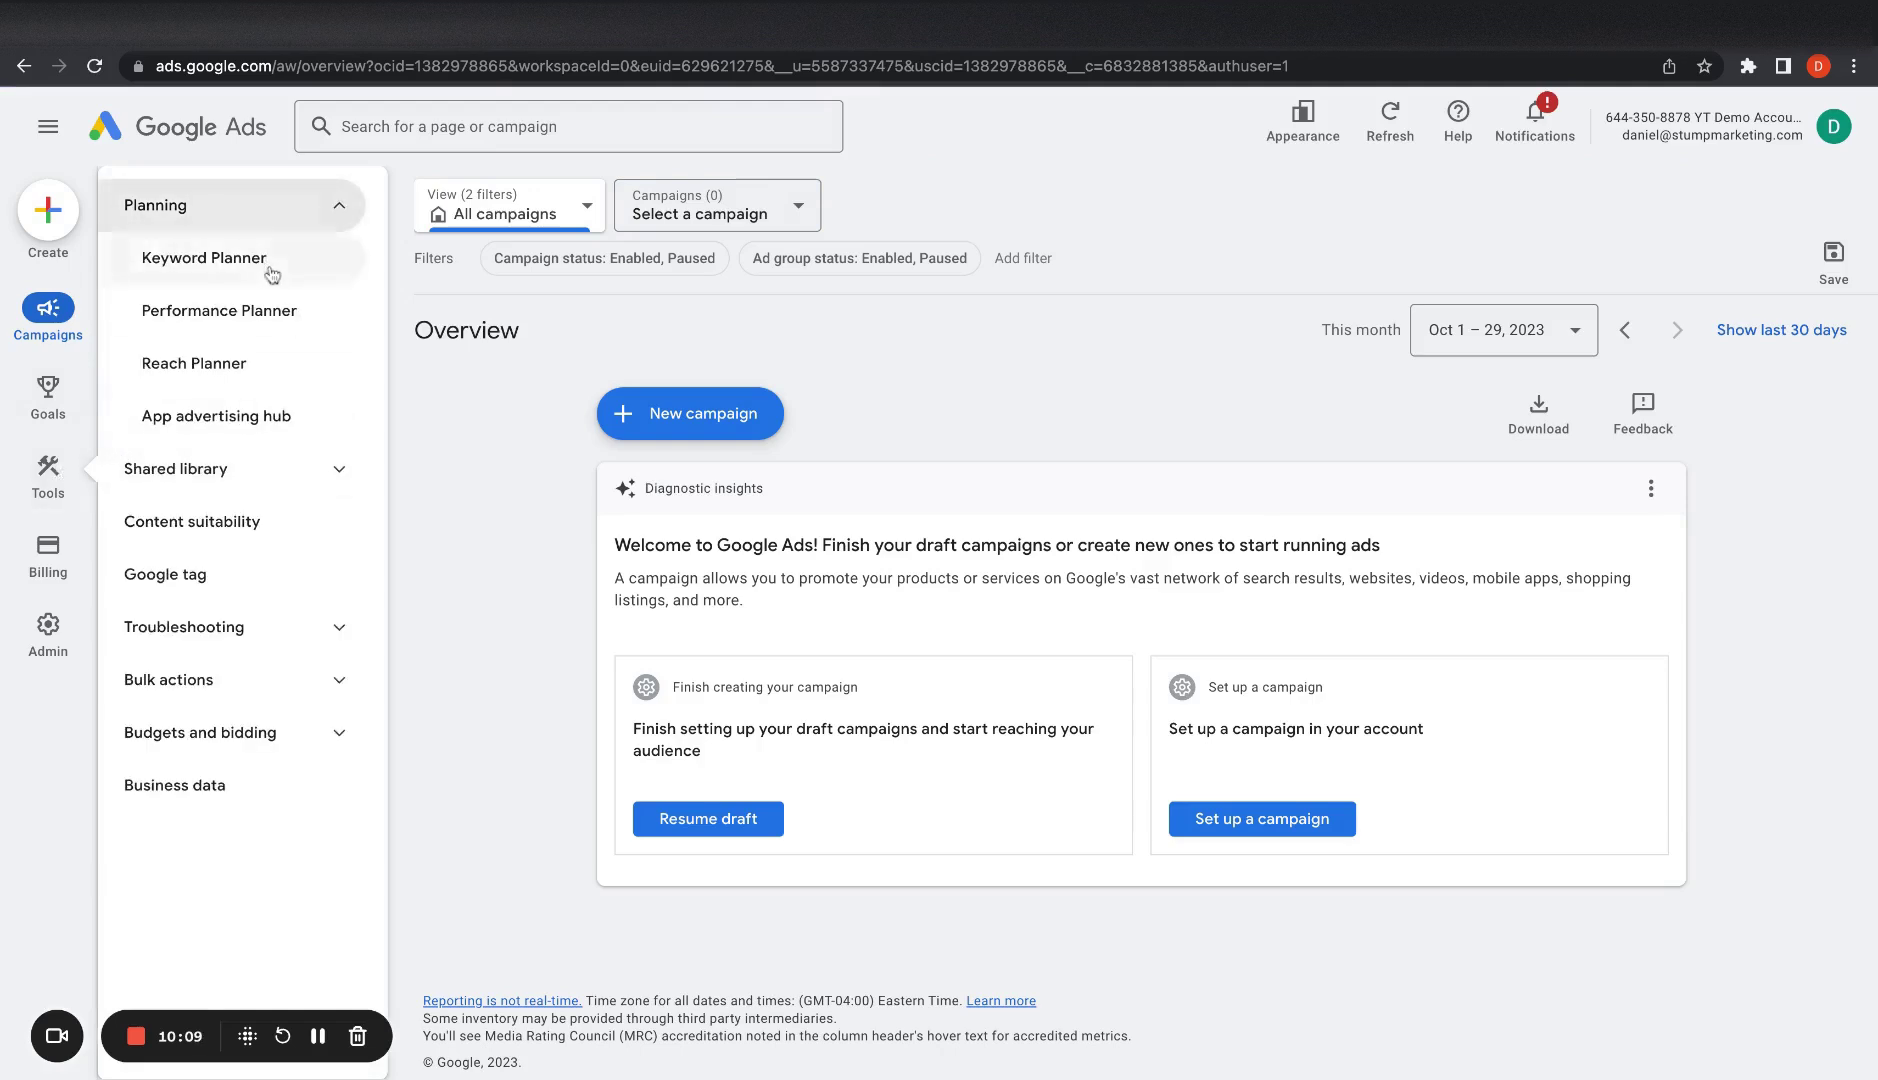
{"action": "left_click", "coordinate": [266, 264]}
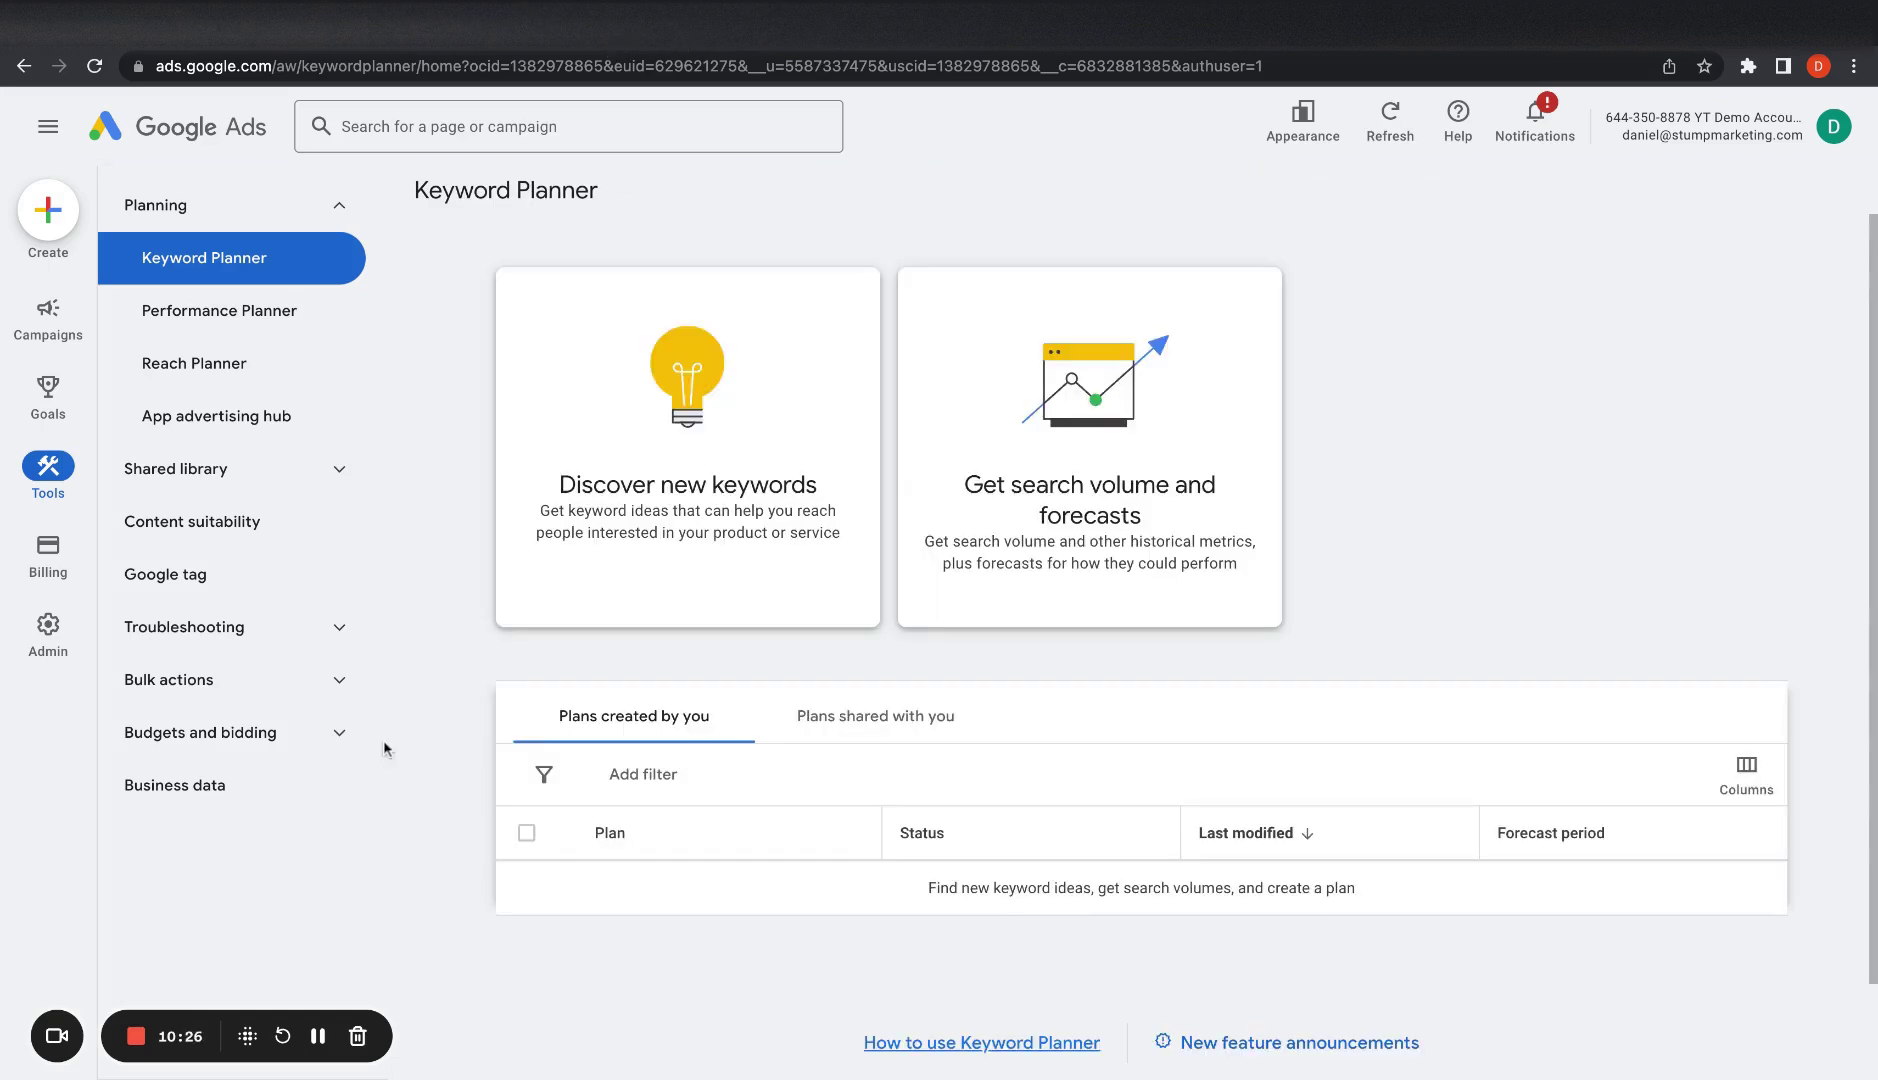
Step: Discover new keywords from the seed terms "martial arts classes", "mma" and "martial arts gym"
{"action": "left_click", "coordinate": [747, 588]}
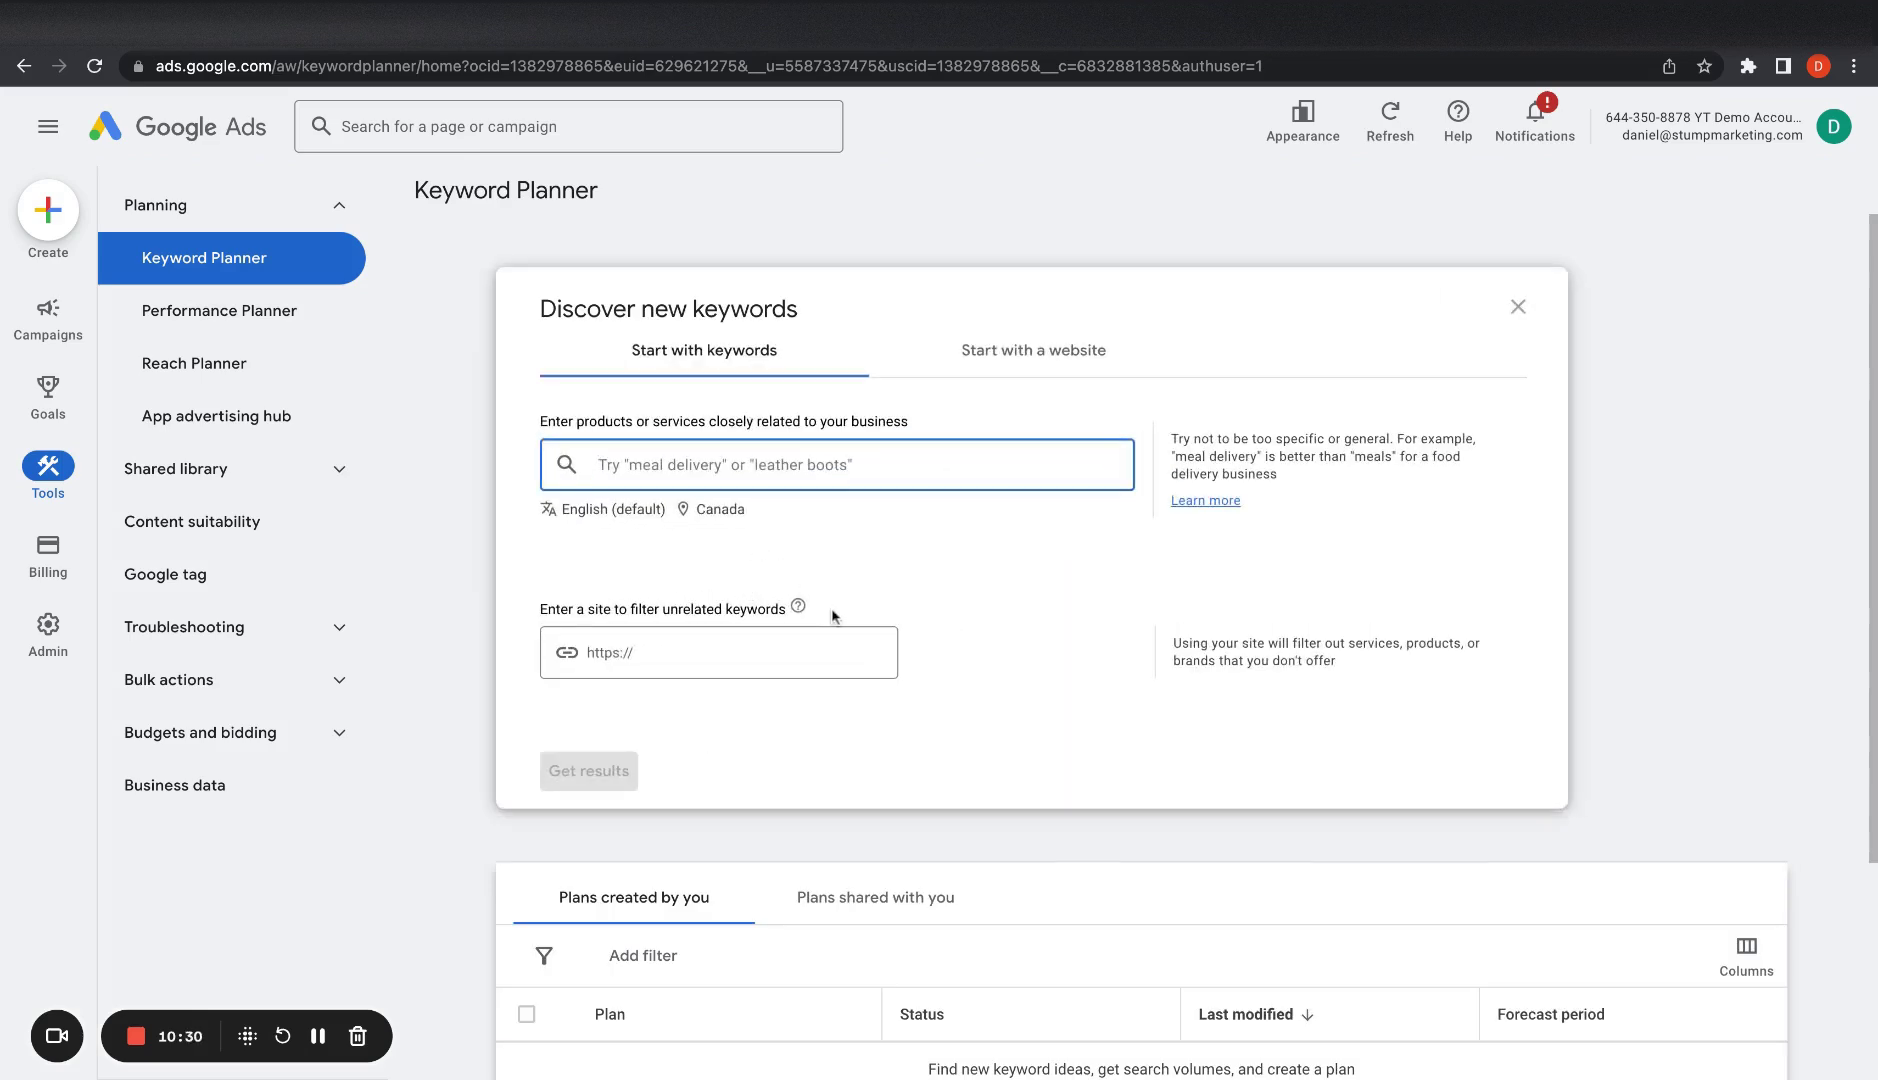
{"action": "type", "text": "martial arts c"}
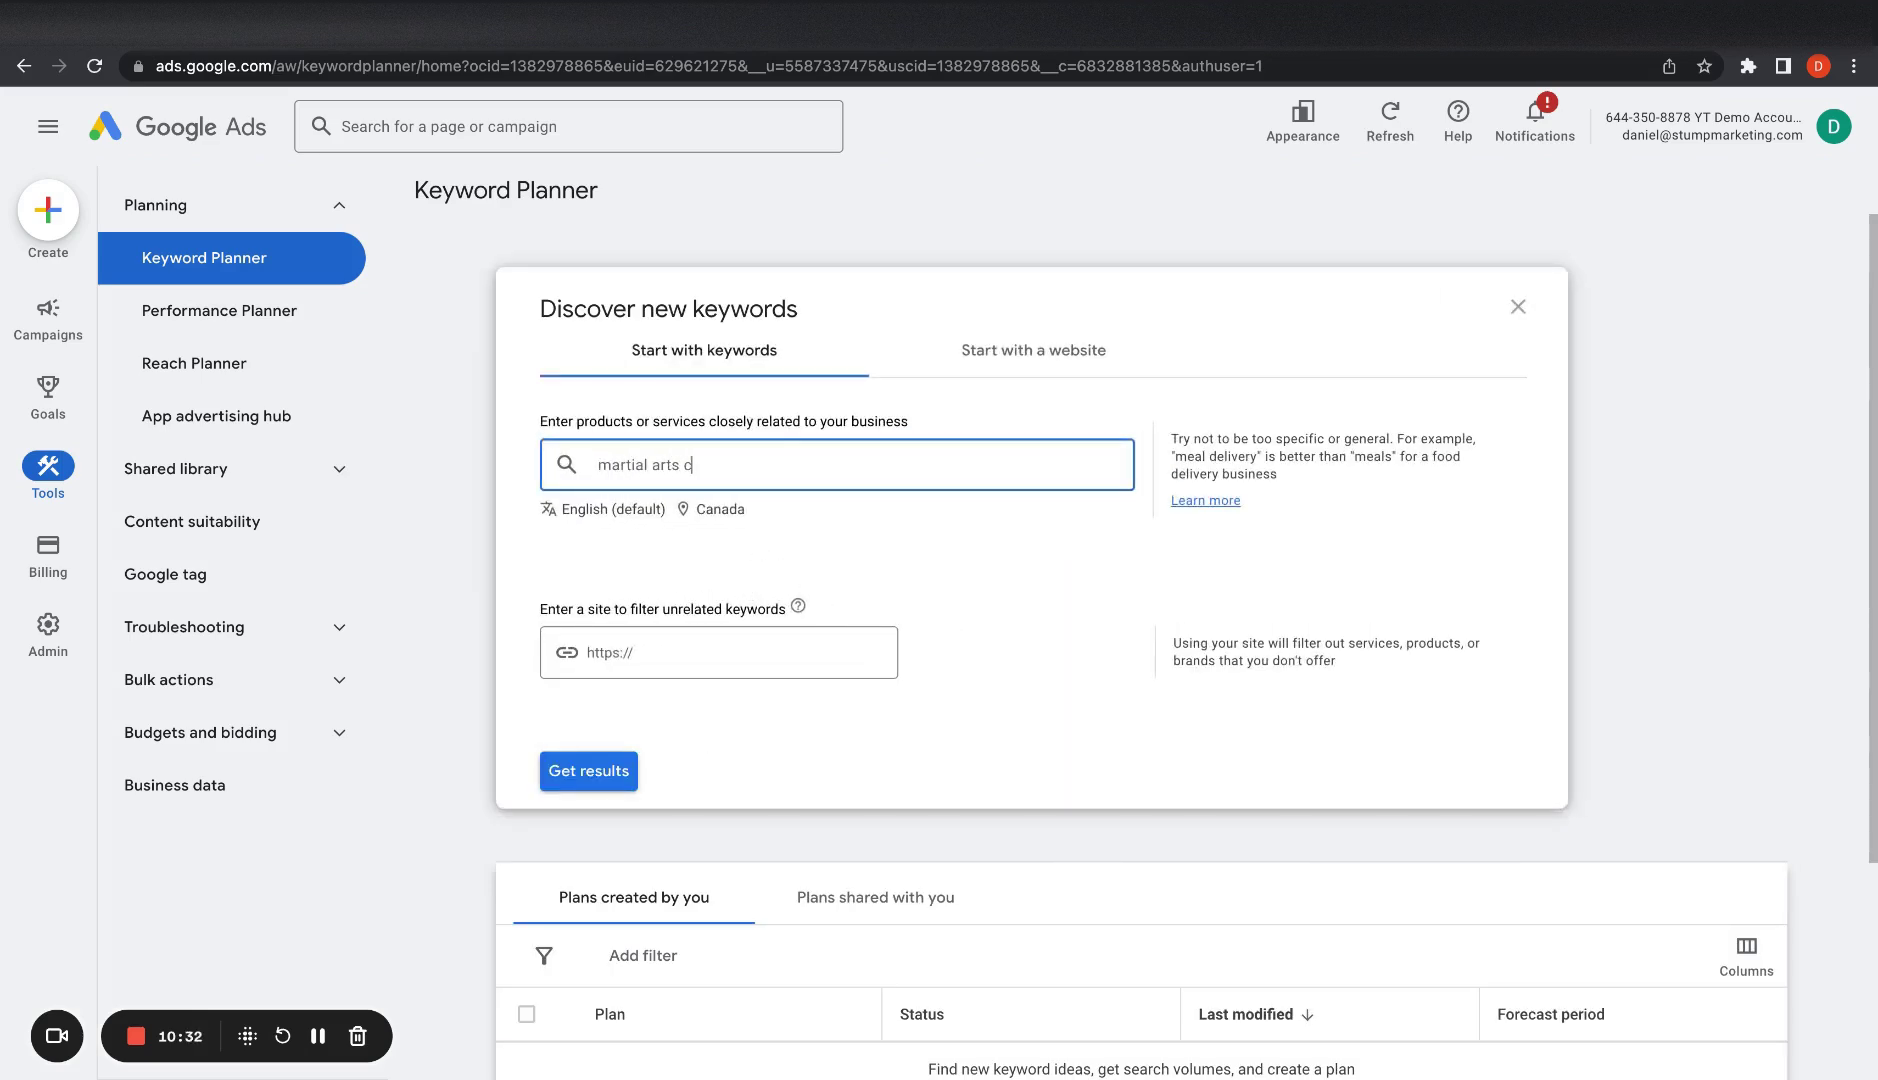
{"action": "type", "text": "lasses"}
{"action": "key", "text": "Return"}
{"action": "type", "text": "mm"}
{"action": "key", "text": "BackSpace"}
{"action": "type", "text": "m"}
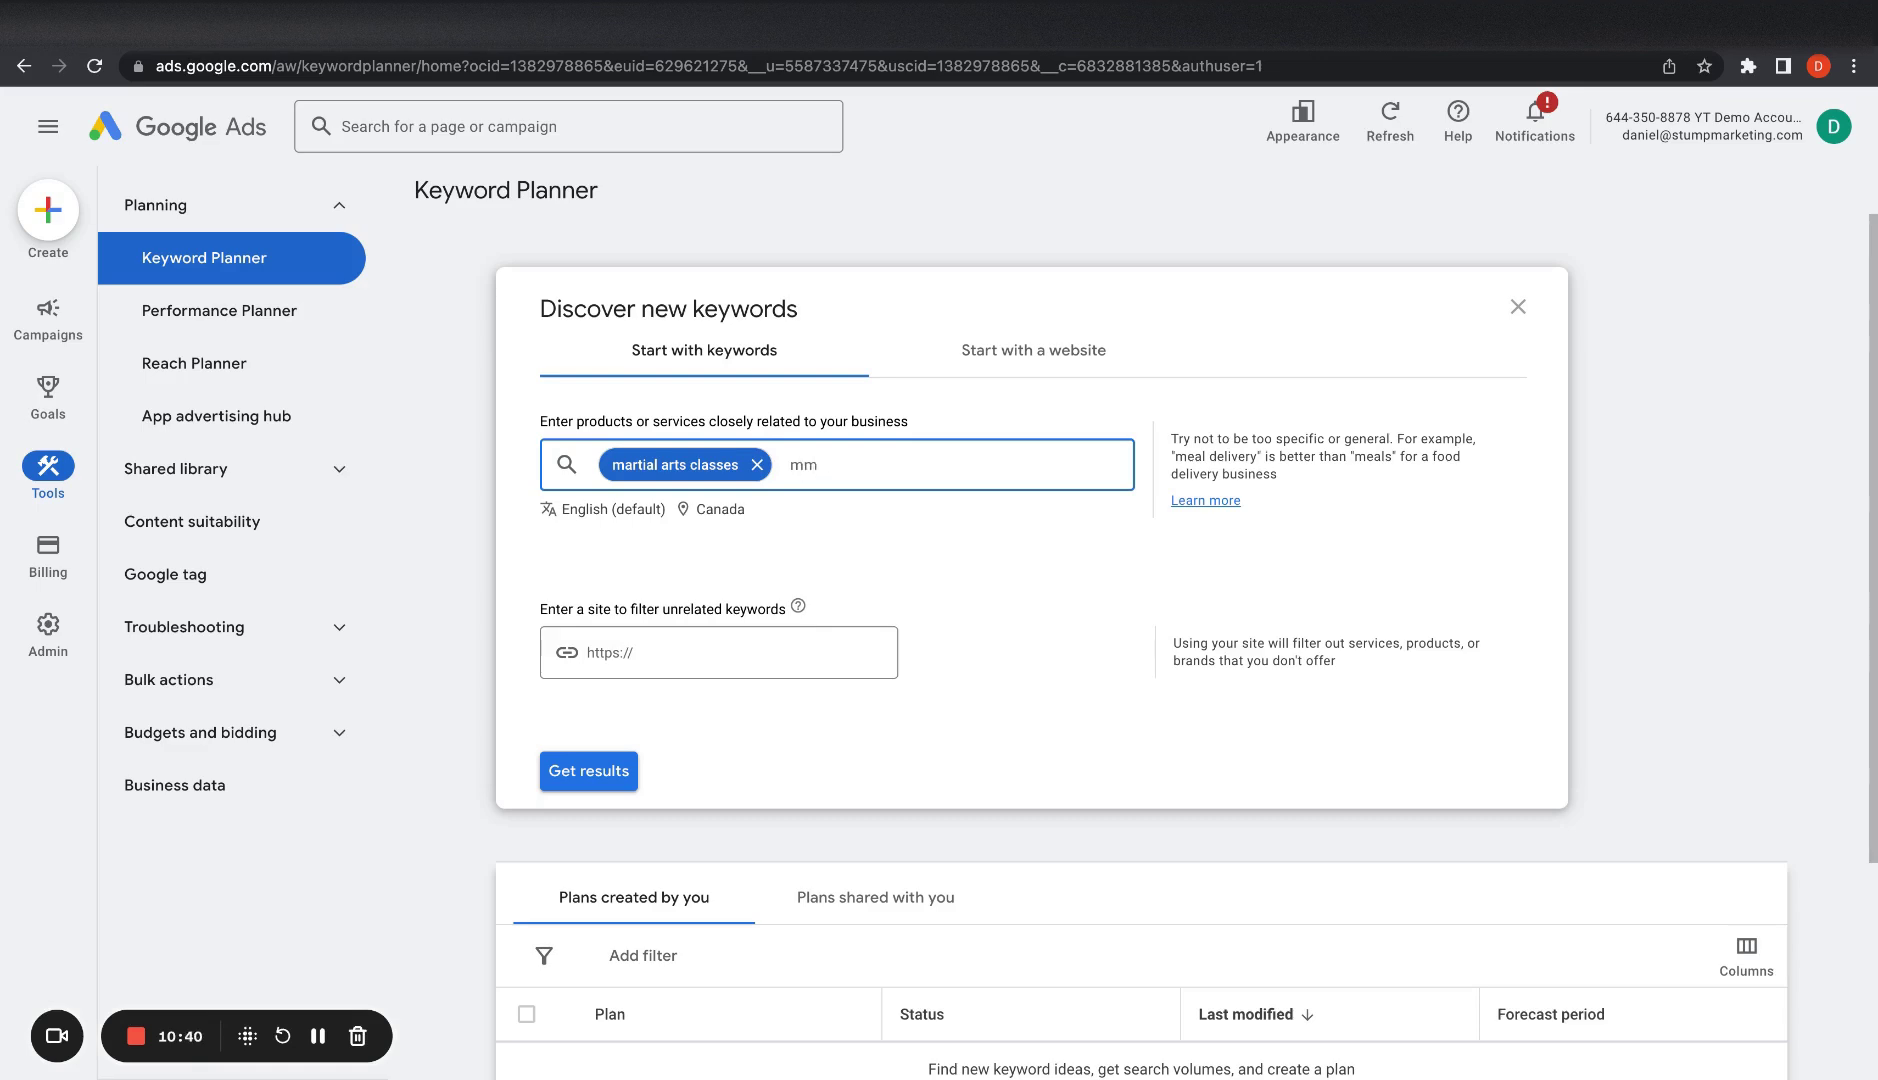
{"action": "type", "text": "a"}
{"action": "key", "text": "Return"}
{"action": "type", "text": "martial arts gym"}
{"action": "key", "text": "Return"}
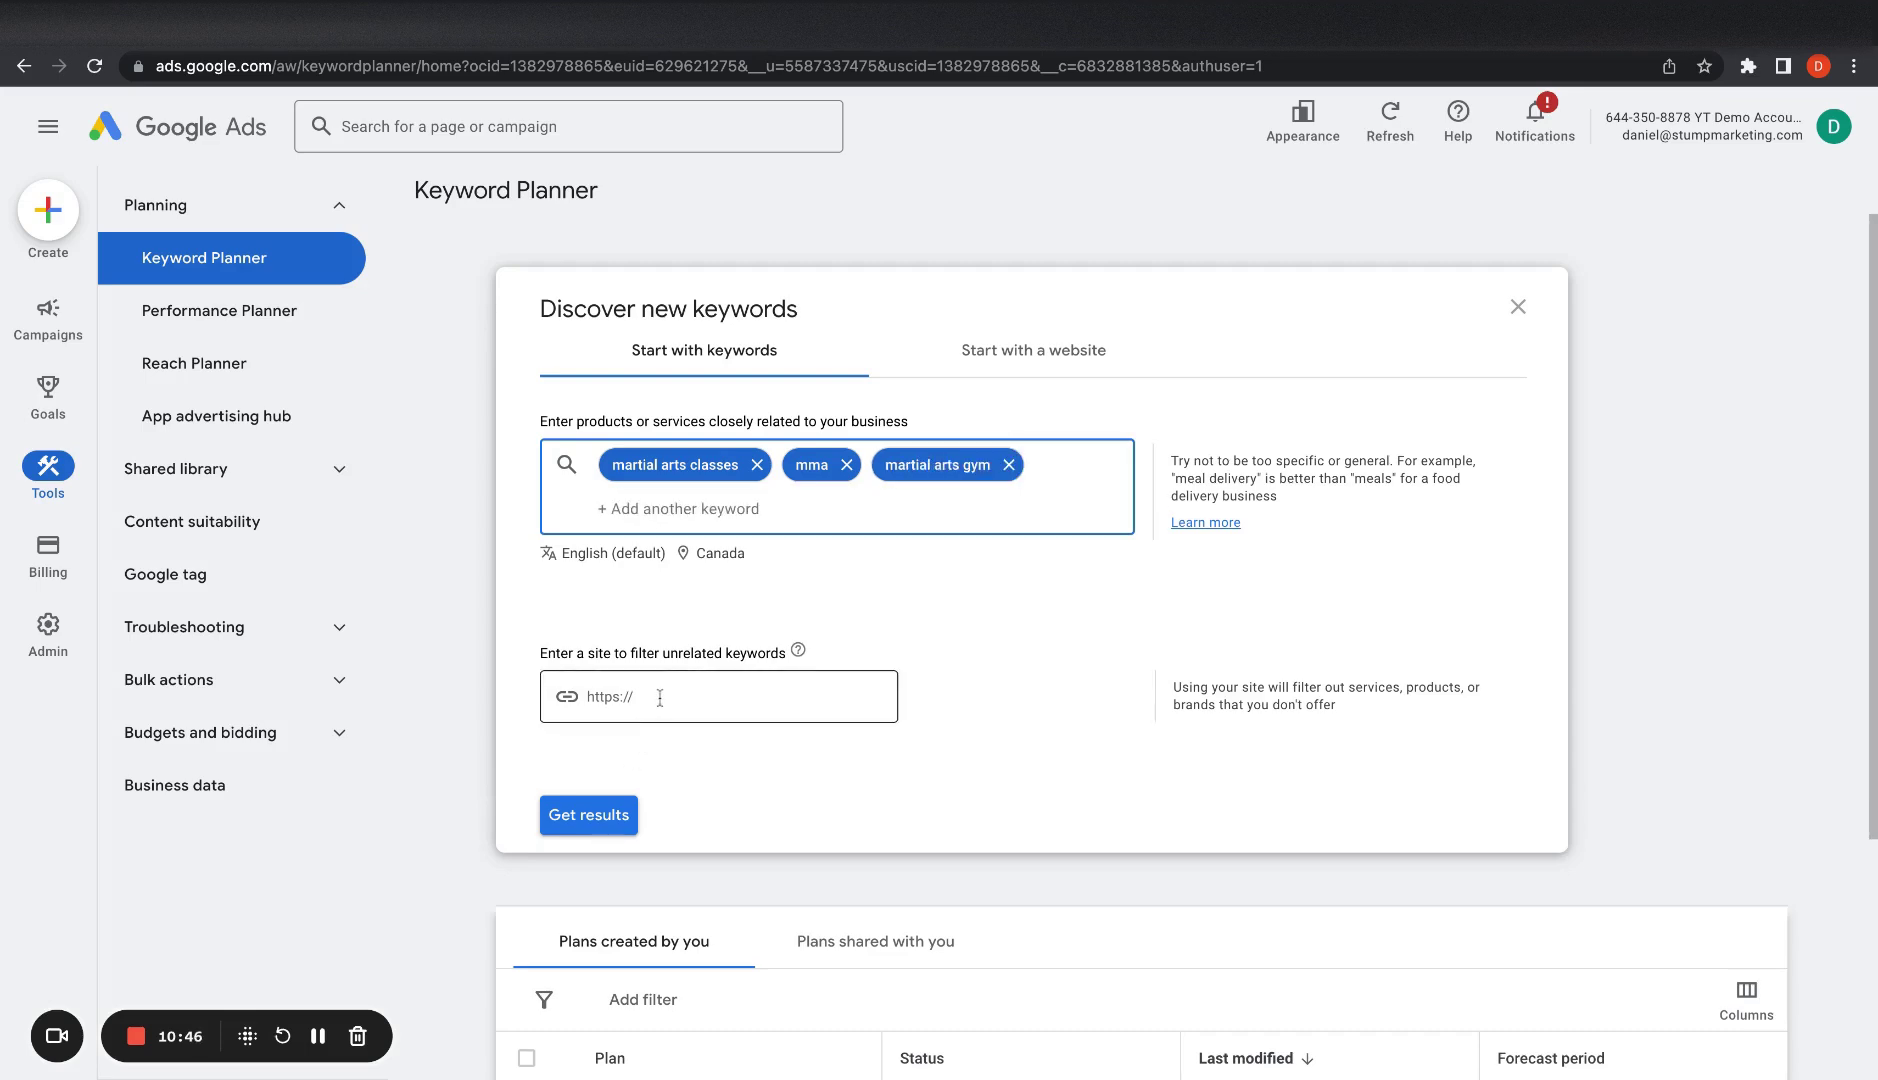
{"action": "left_click", "coordinate": [620, 812]}
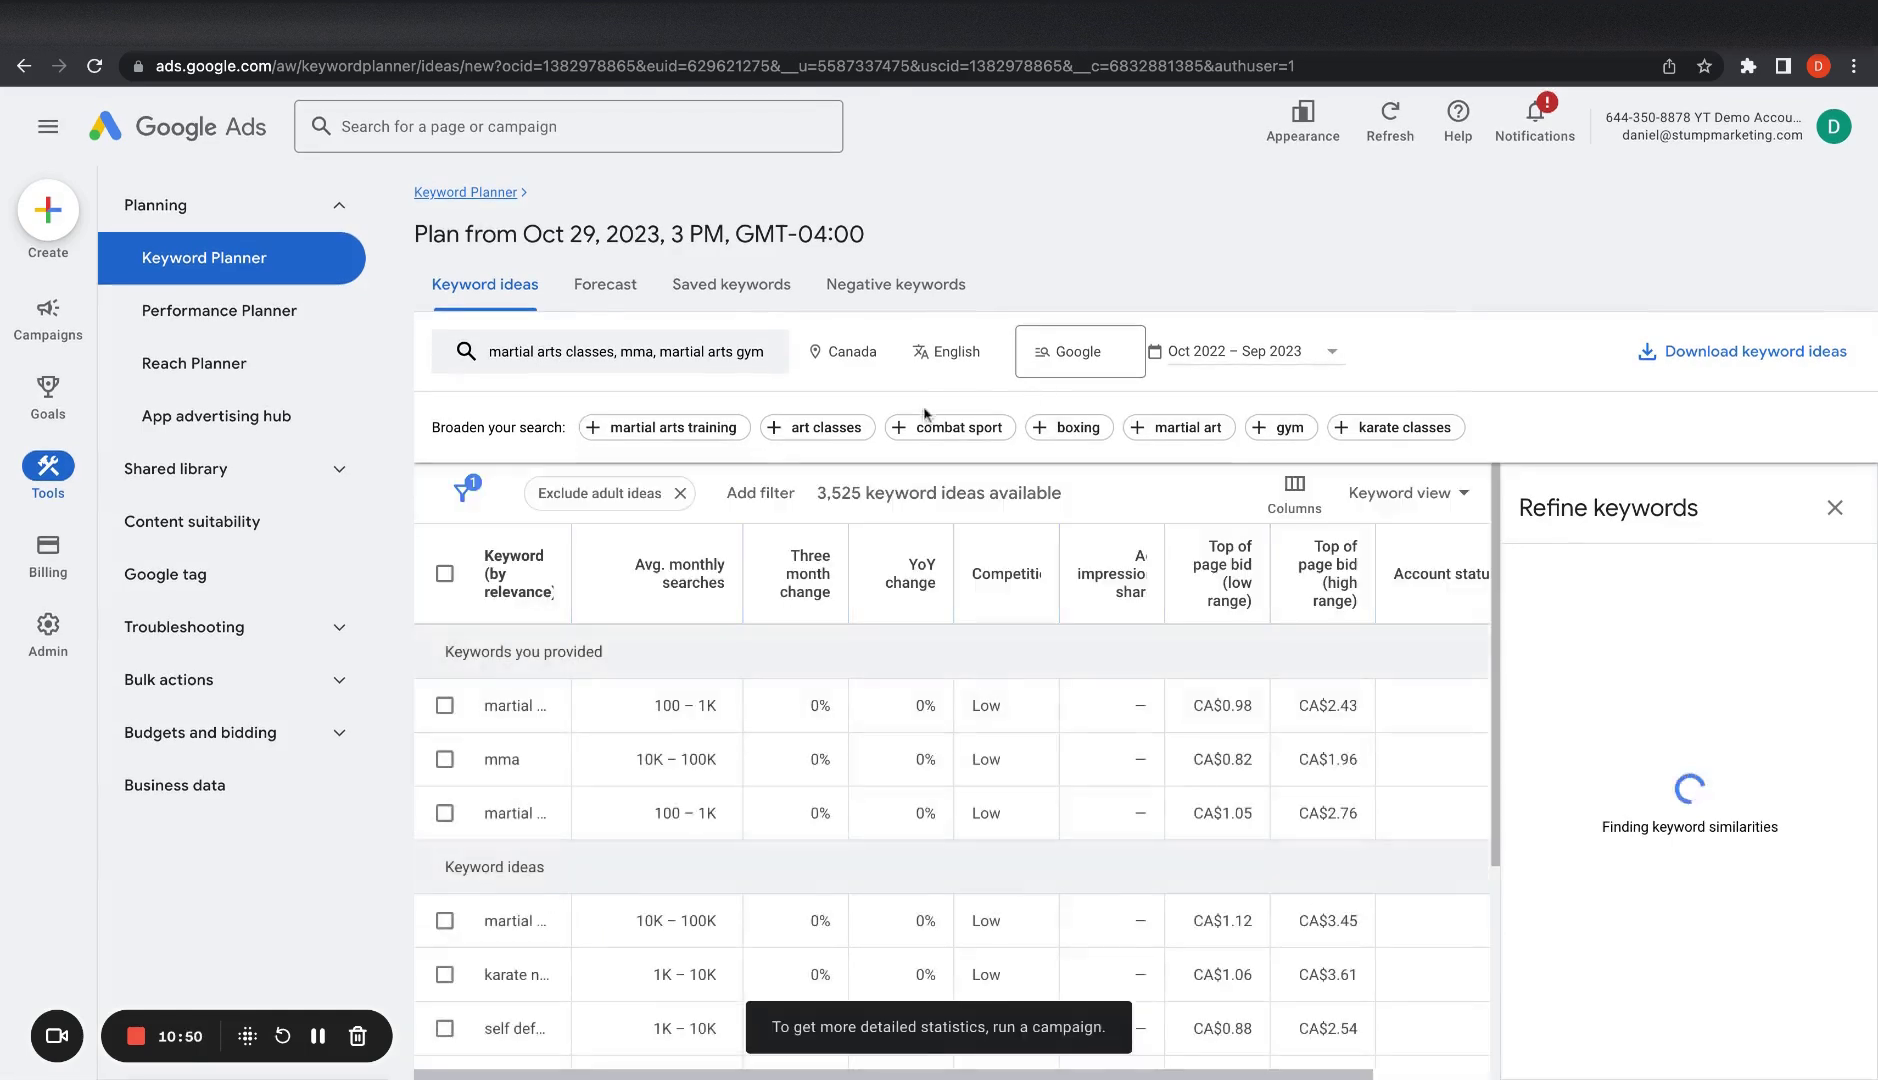
Step: Examine the keyword ideas' monthly searches, competition and top-of-page bids, and check the plan's location targeting
{"action": "scroll", "coordinate": [943, 557], "scroll_direction": "down", "scroll_amount": 1}
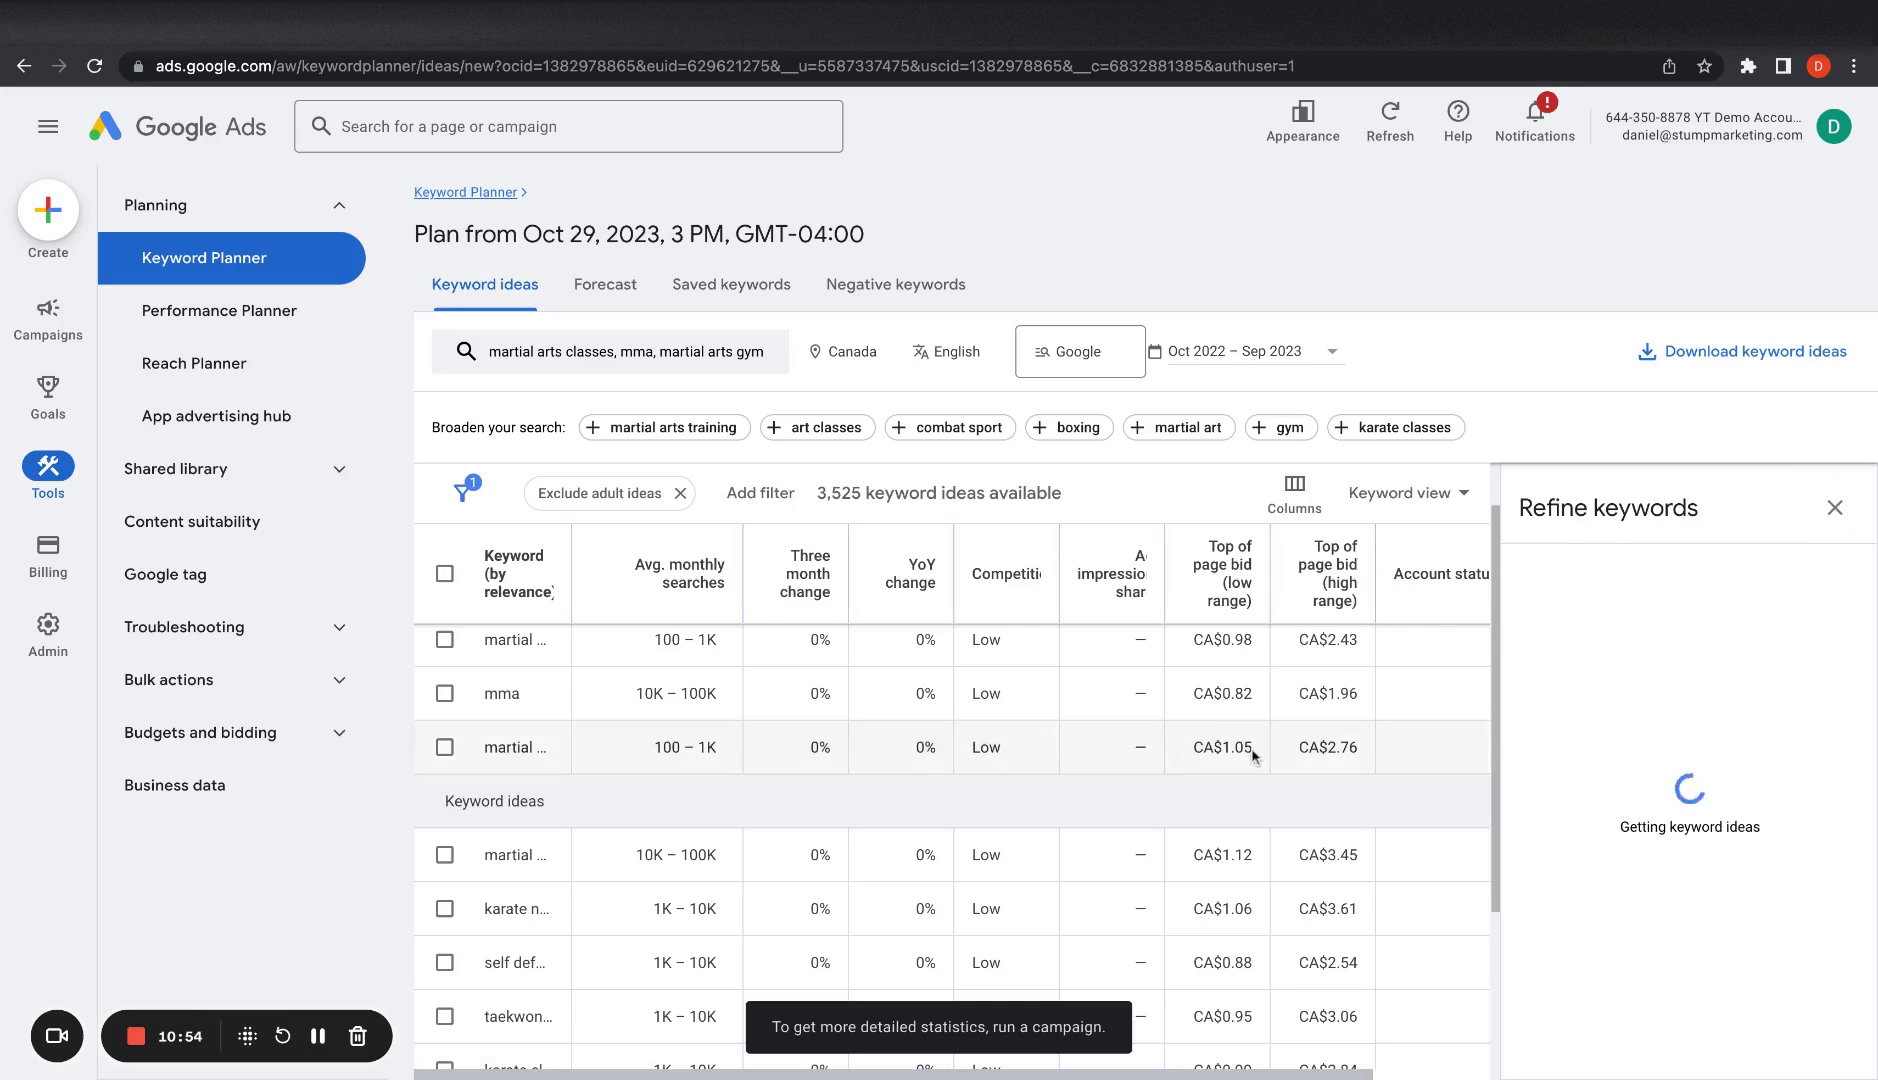
{"action": "left_click", "coordinate": [1838, 508]}
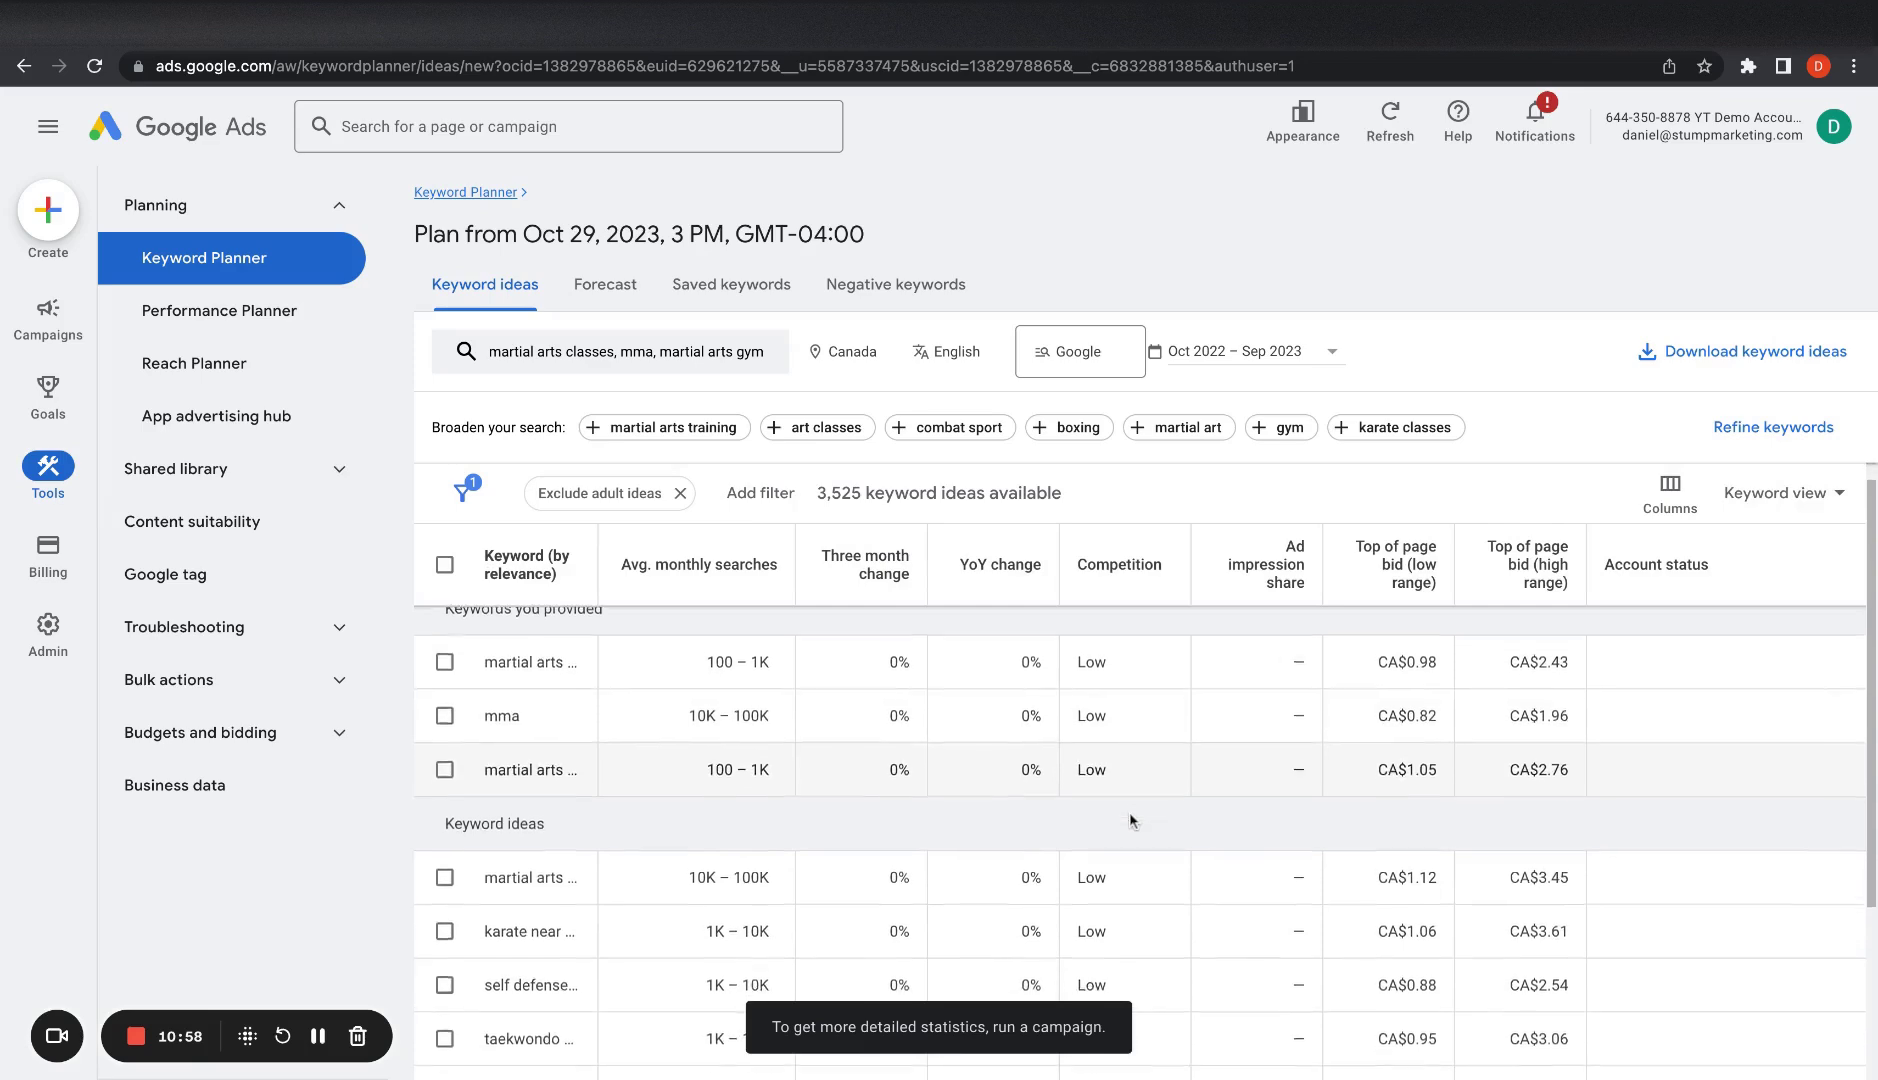
{"action": "scroll", "coordinate": [1130, 820], "scroll_direction": "down", "scroll_amount": 3}
{"action": "scroll", "coordinate": [1140, 917], "scroll_direction": "up", "scroll_amount": 3}
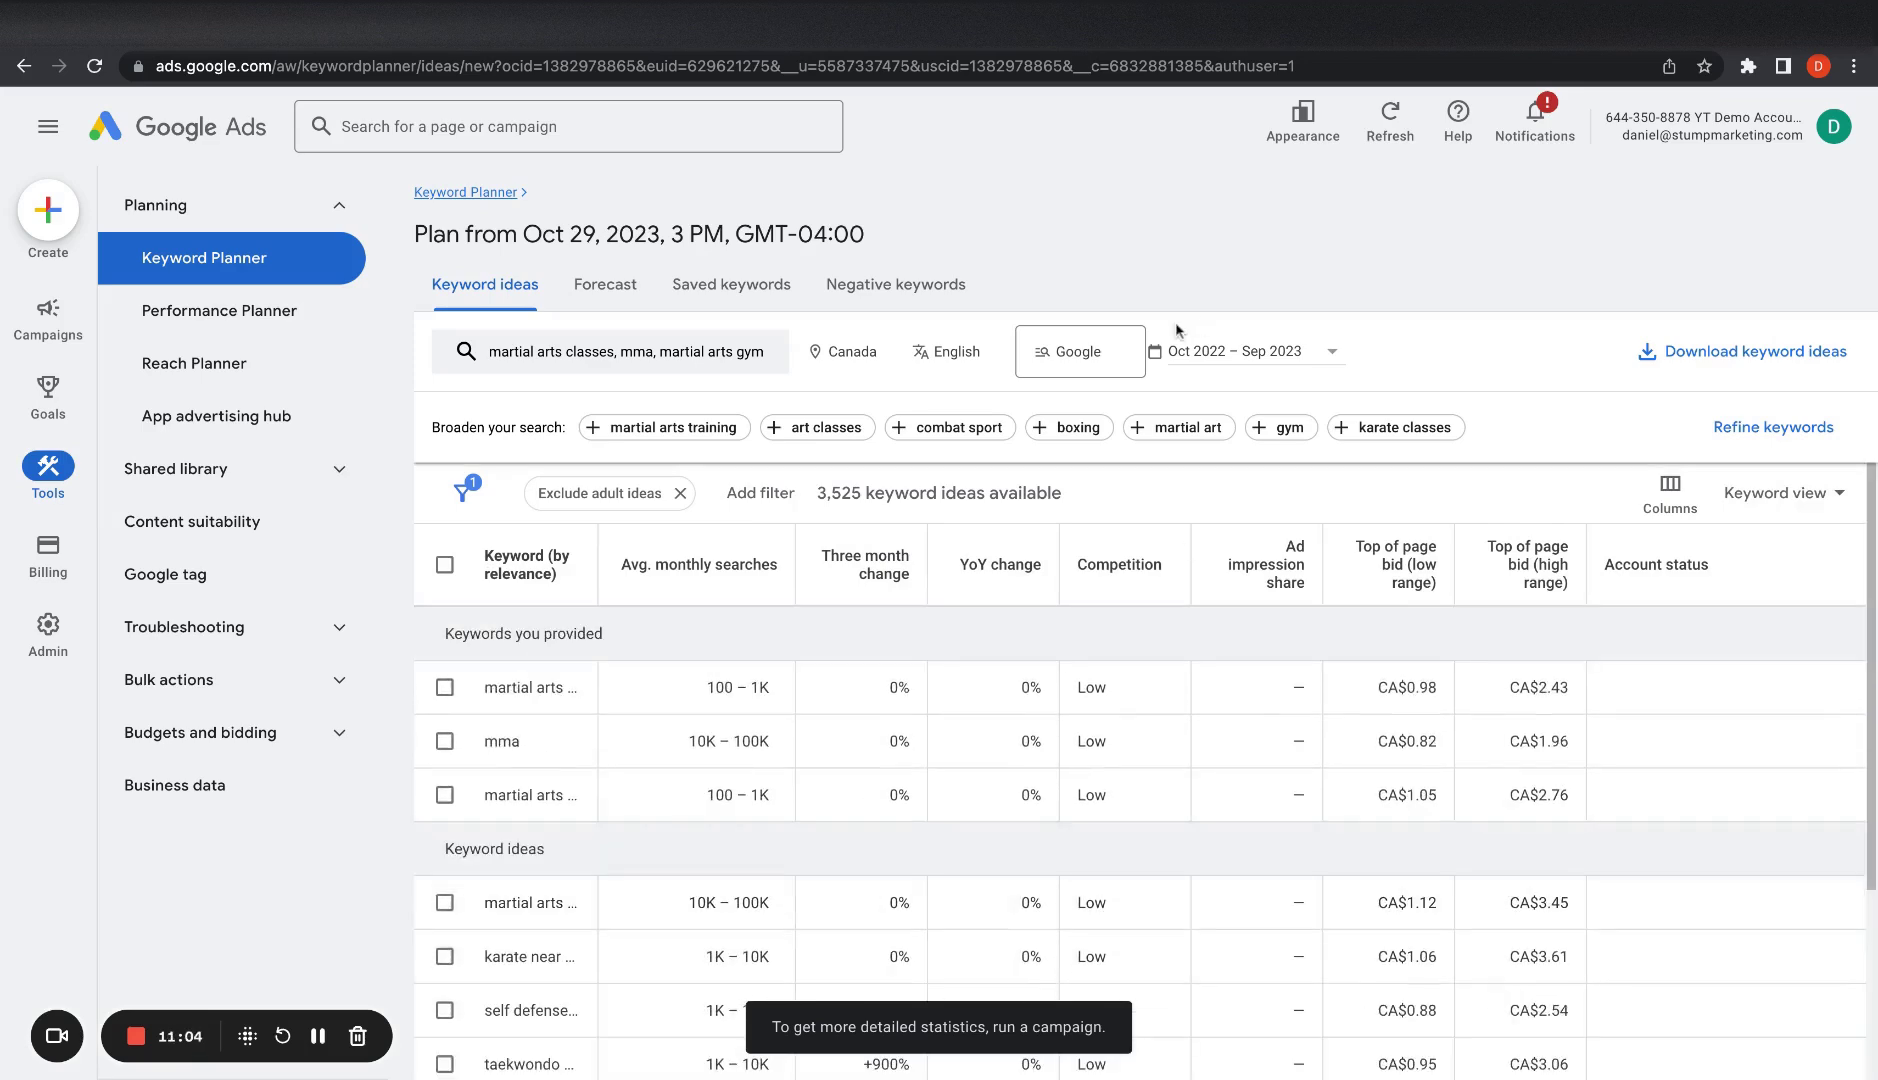
{"action": "left_click", "coordinate": [889, 355]}
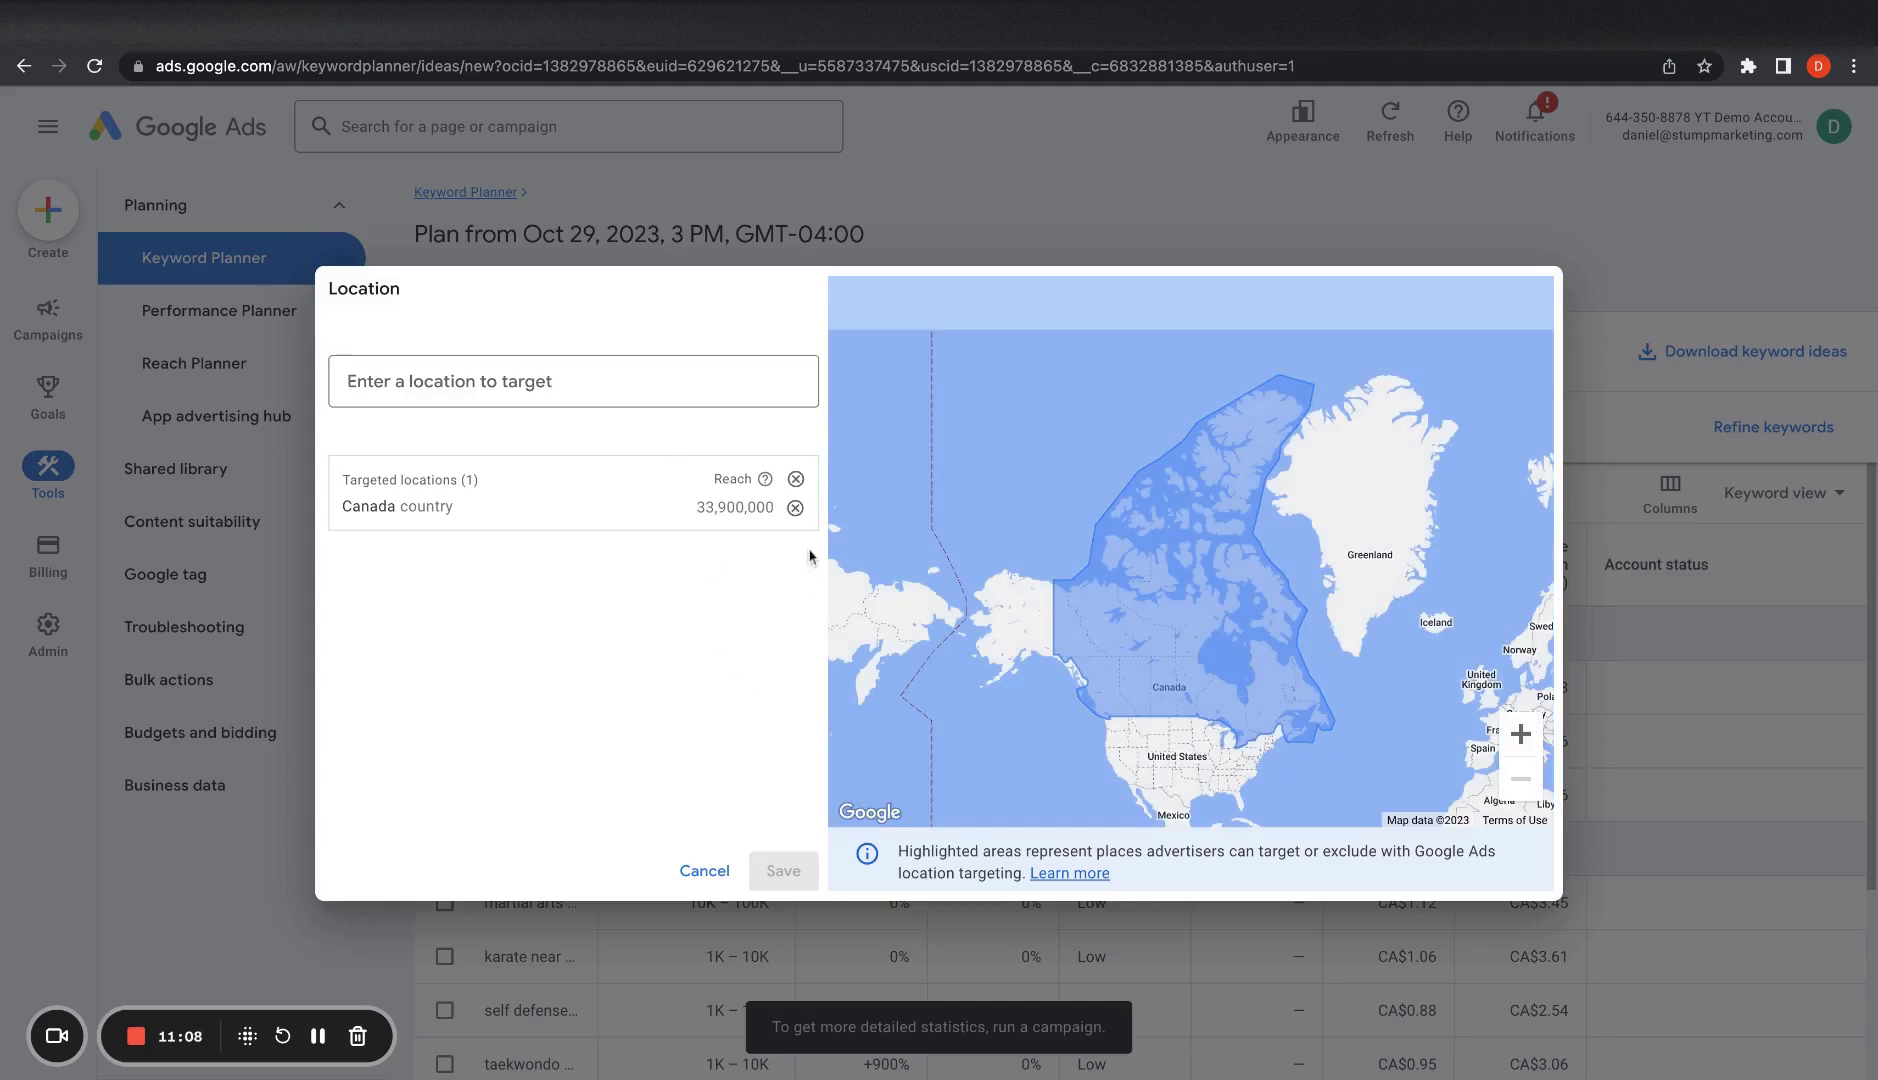
{"action": "left_click", "coordinate": [716, 870]}
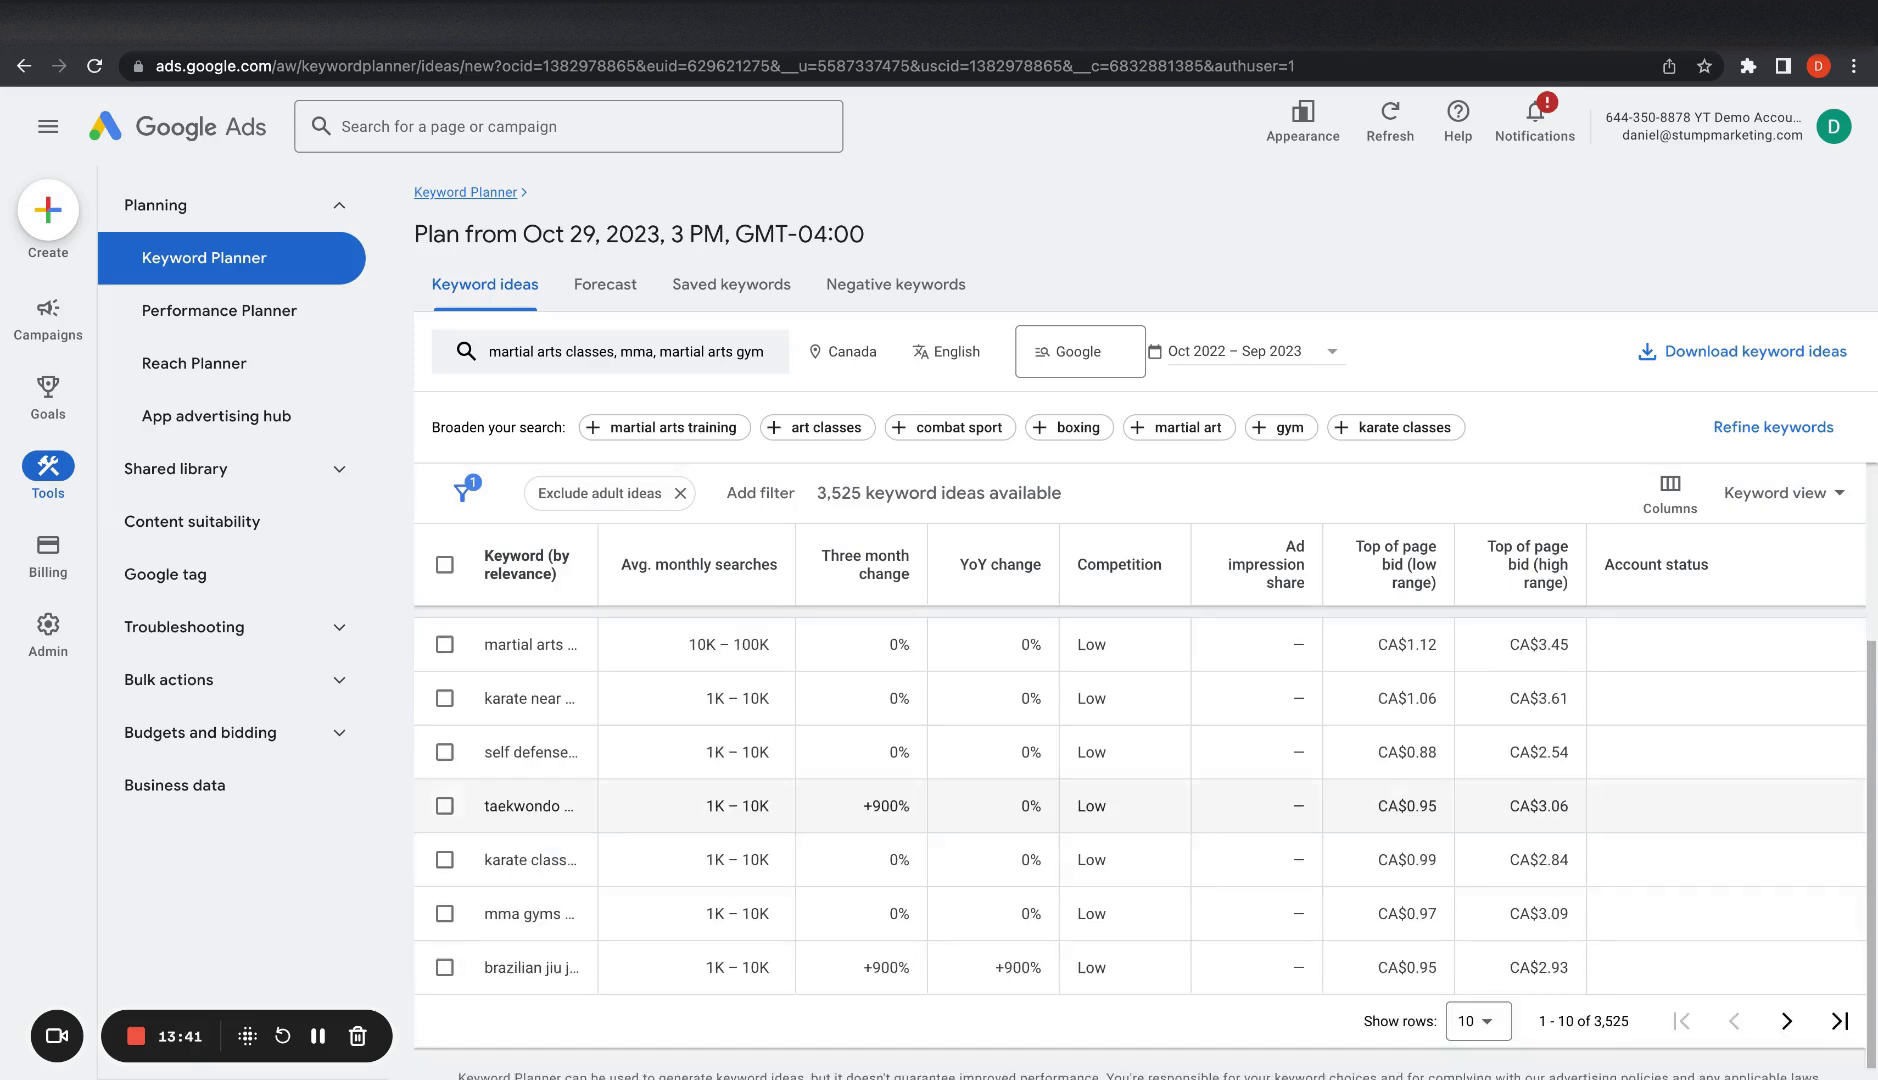
Step: Increase the number of keyword ideas shown per page in the results table
{"action": "scroll", "coordinate": [830, 681], "scroll_direction": "up", "scroll_amount": 3}
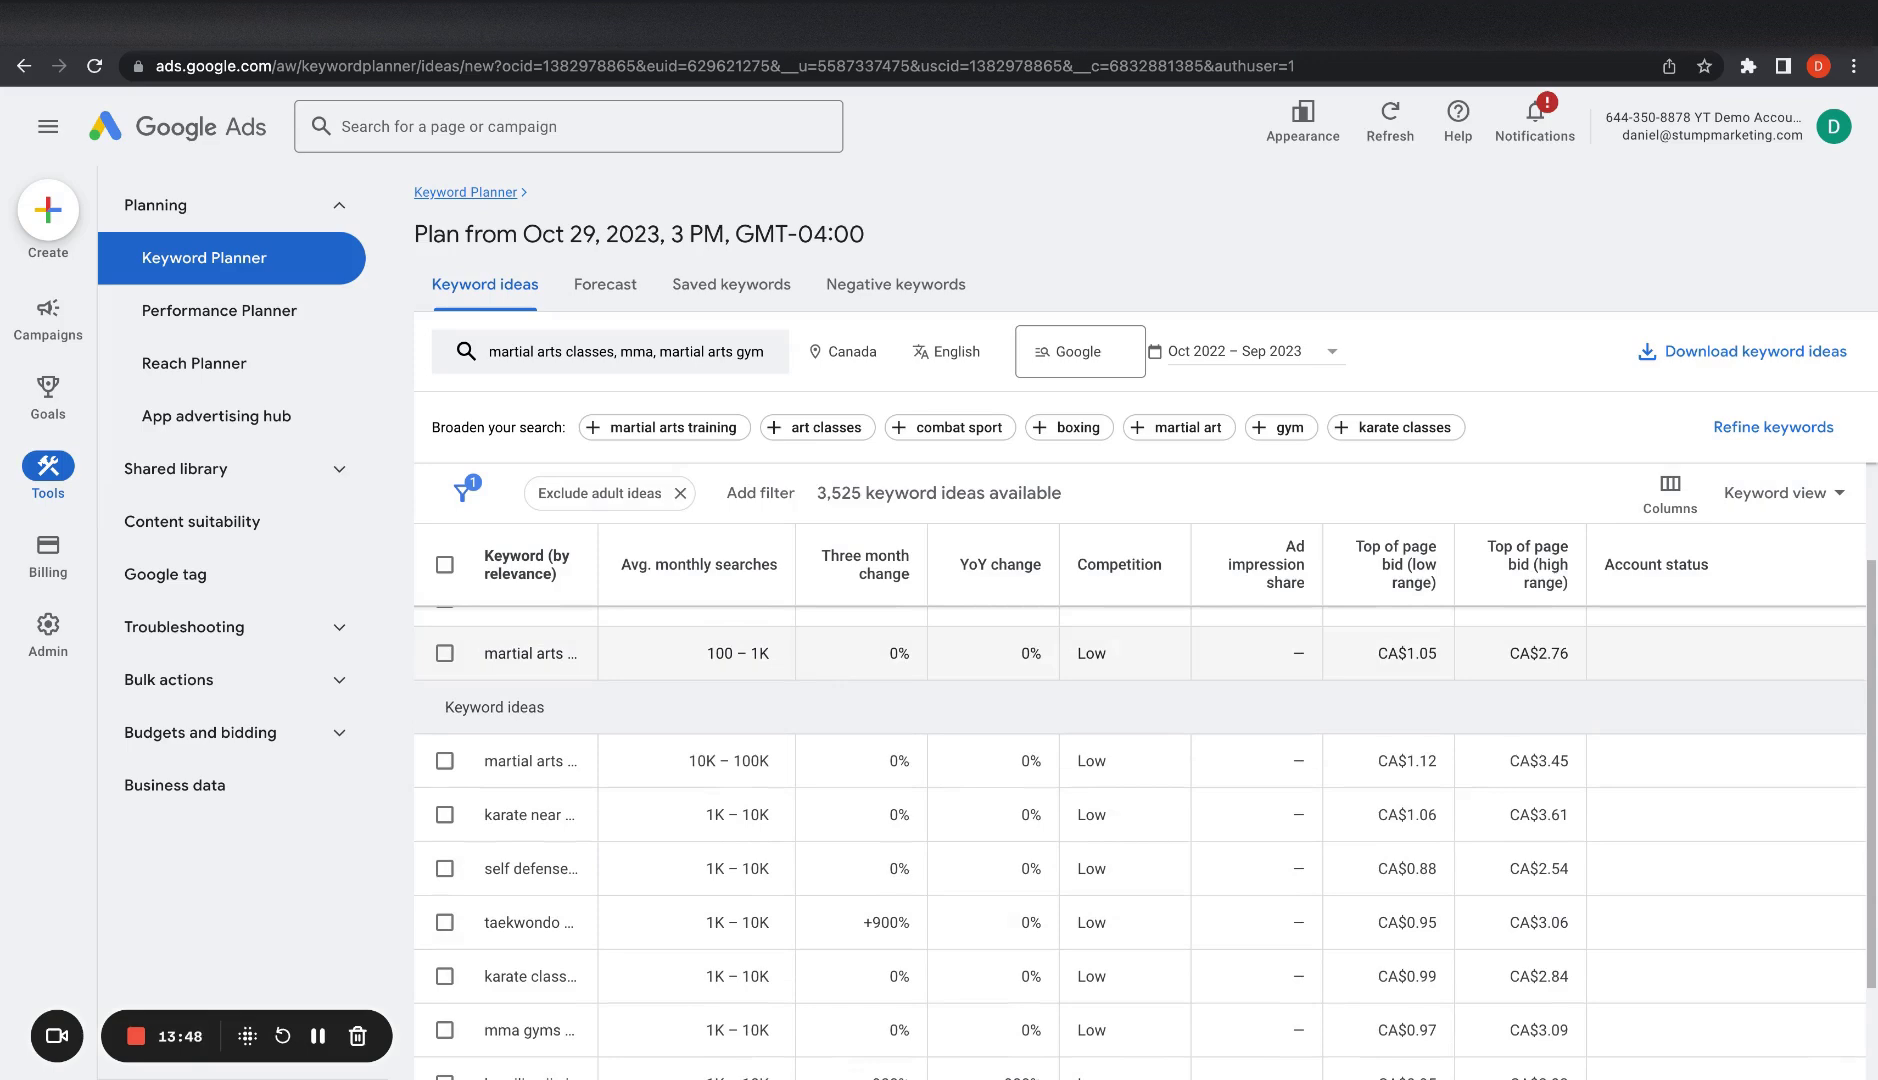
{"action": "scroll", "coordinate": [796, 725], "scroll_direction": "down", "scroll_amount": 2}
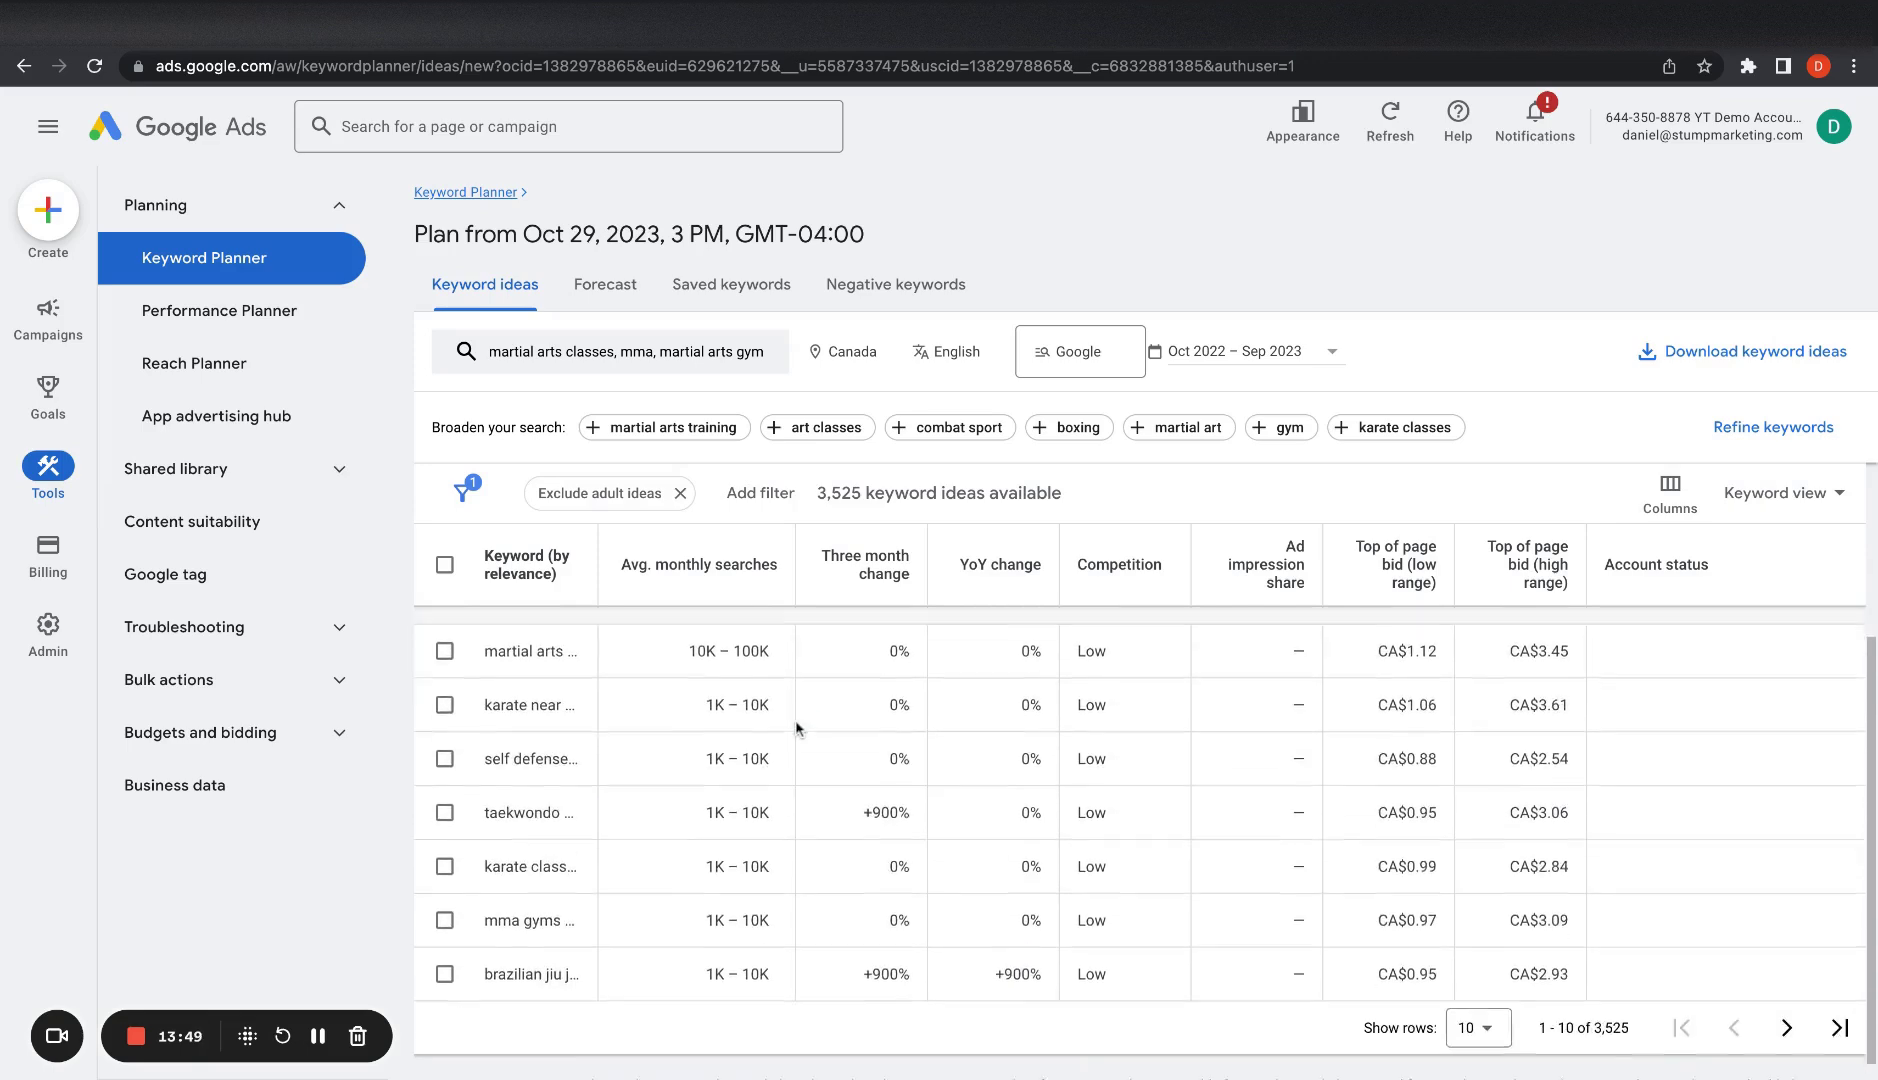
{"action": "left_click", "coordinate": [1504, 1017]}
{"action": "left_click", "coordinate": [1476, 868]}
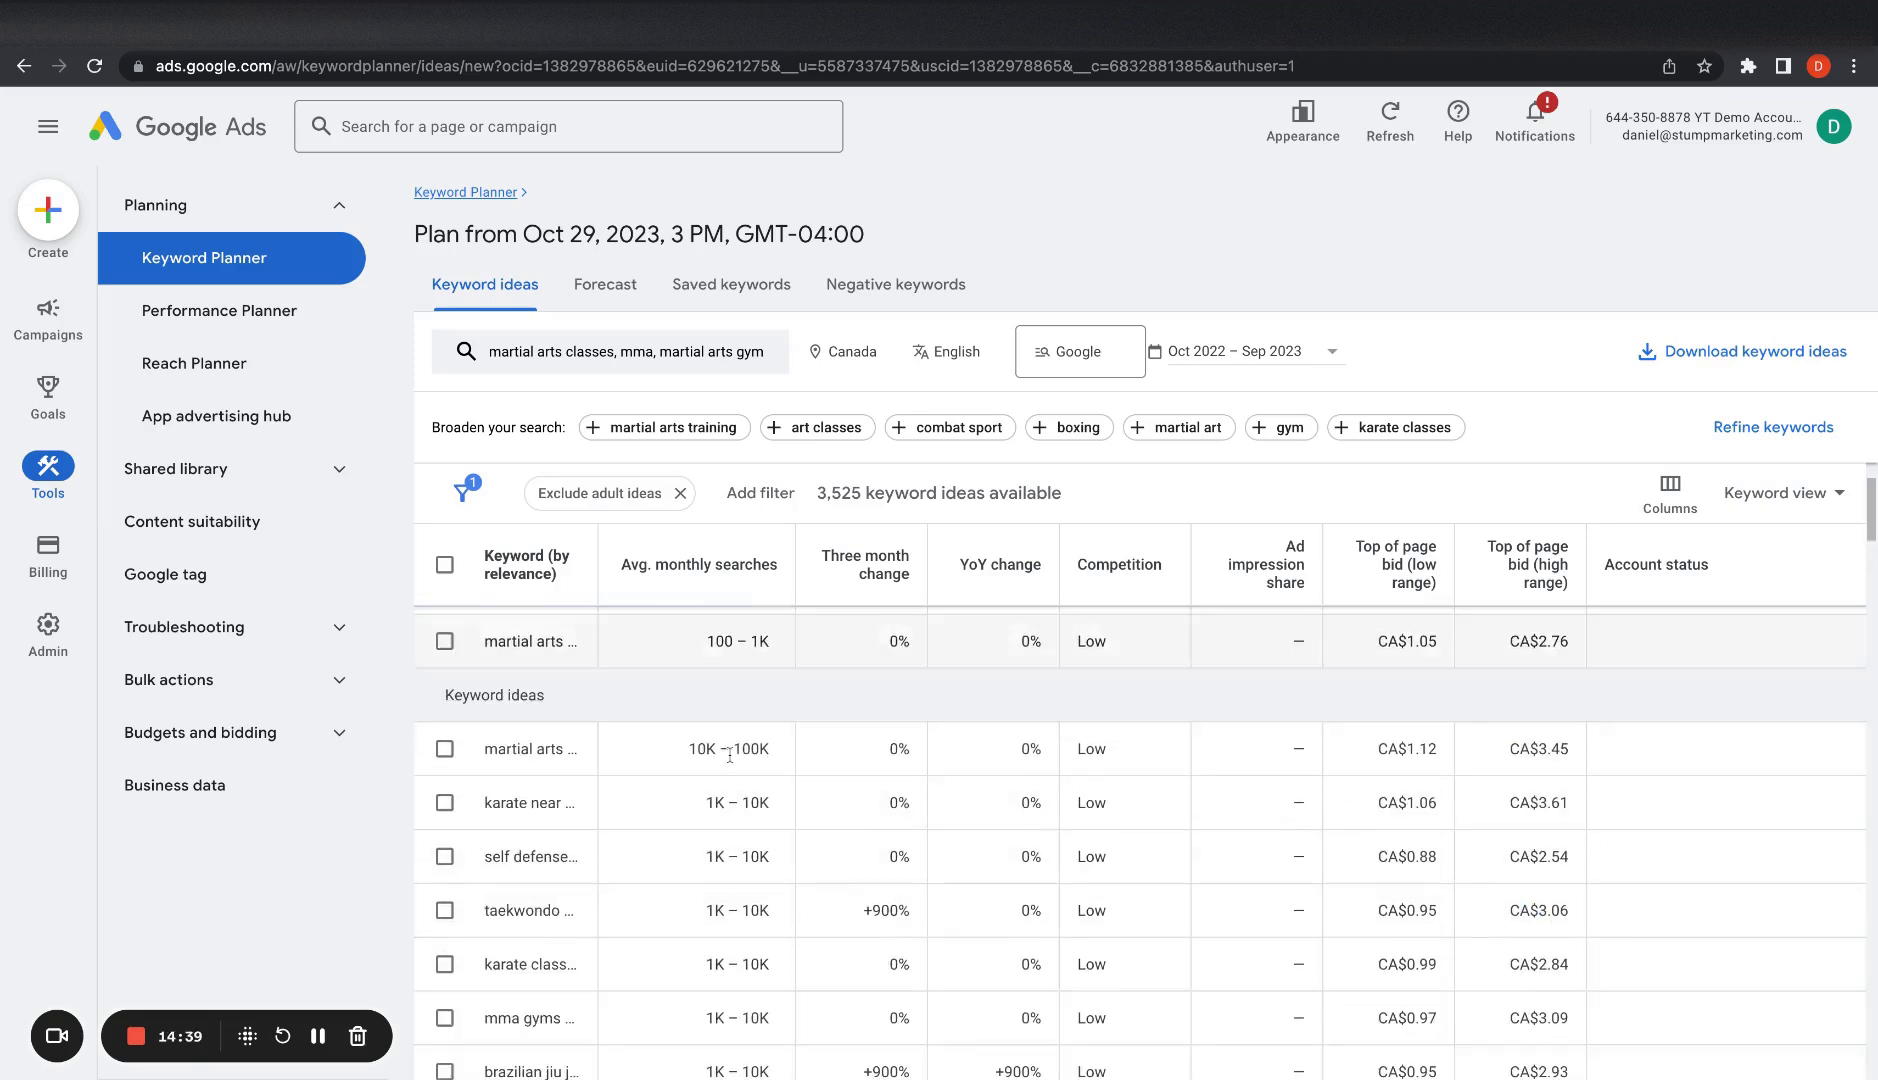
Step: Examine the average monthly searches of the keyword ideas, comparing the karate, self defense and Brazilian jiu-jitsu terms
{"action": "scroll", "coordinate": [700, 725], "scroll_direction": "down", "scroll_amount": 1}
{"action": "triple_click", "coordinate": [702, 720]}
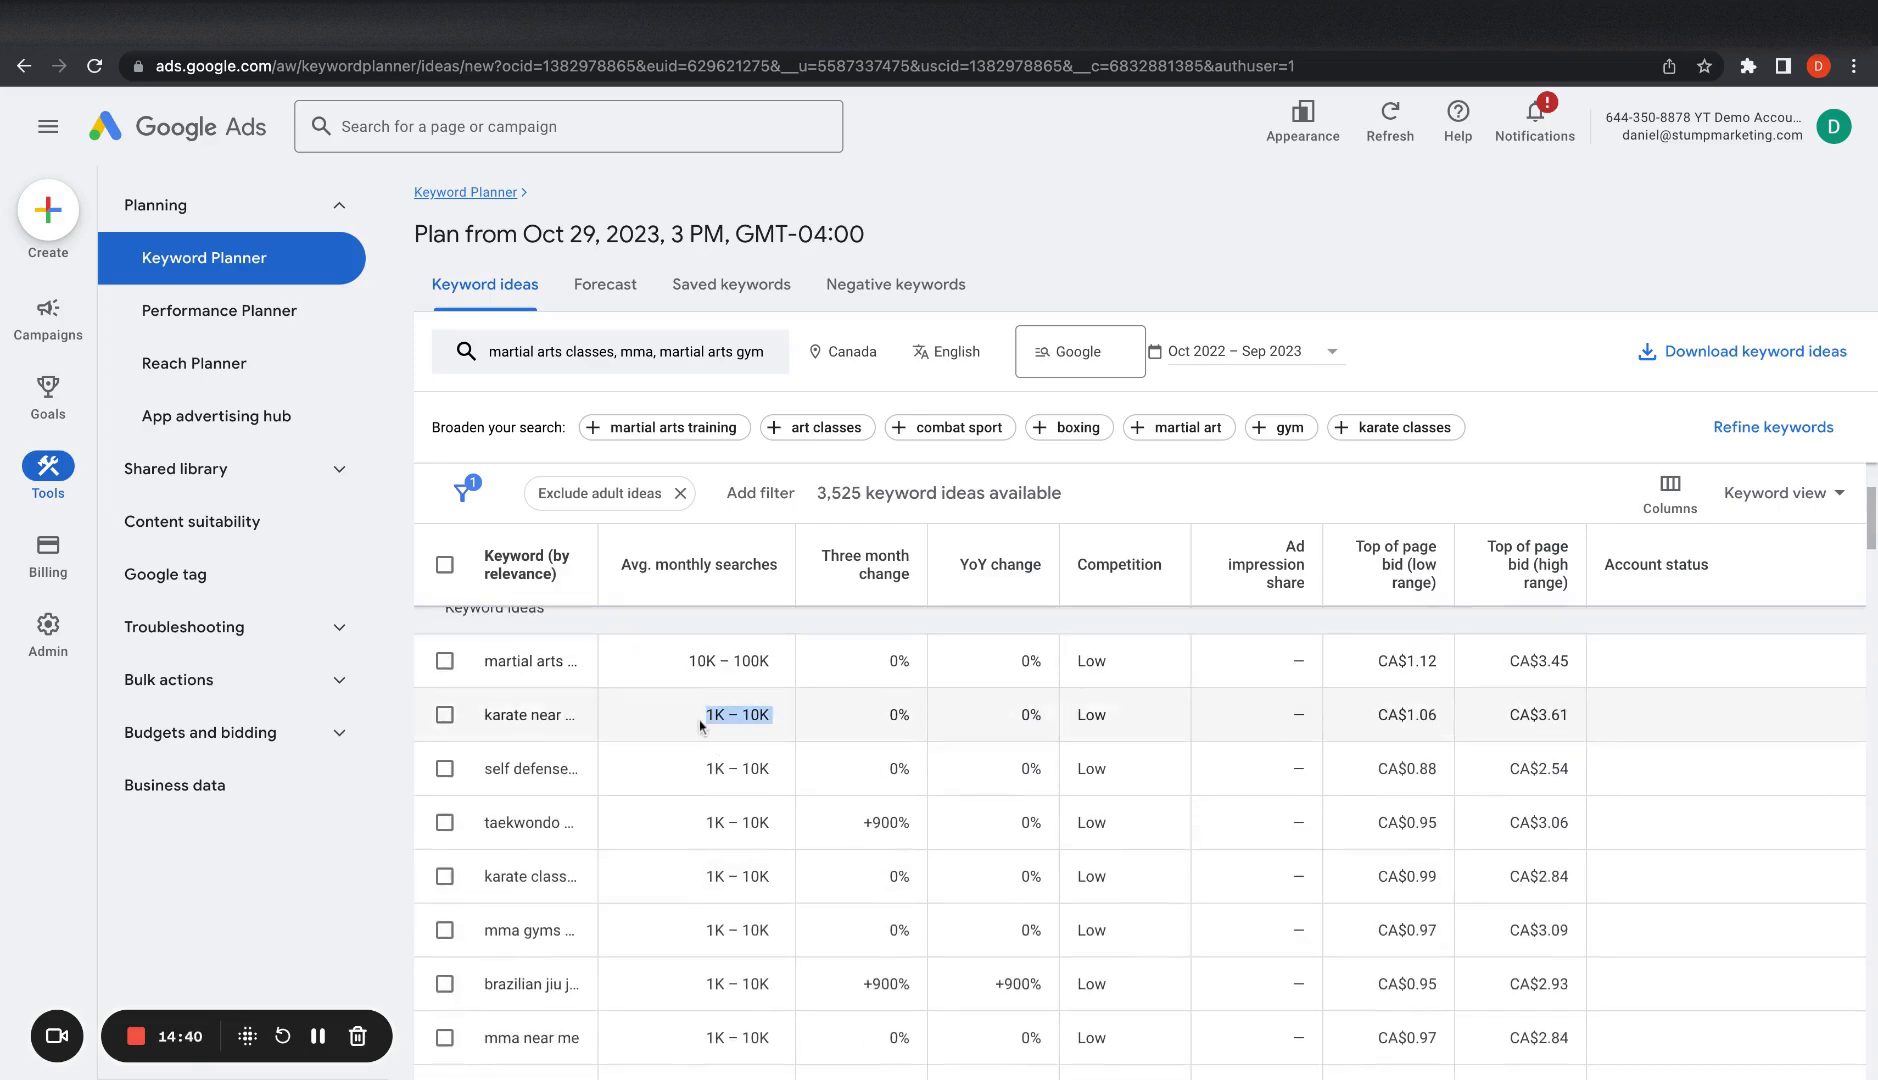
{"action": "triple_click", "coordinate": [692, 775]}
{"action": "scroll", "coordinate": [808, 778], "scroll_direction": "down", "scroll_amount": 1}
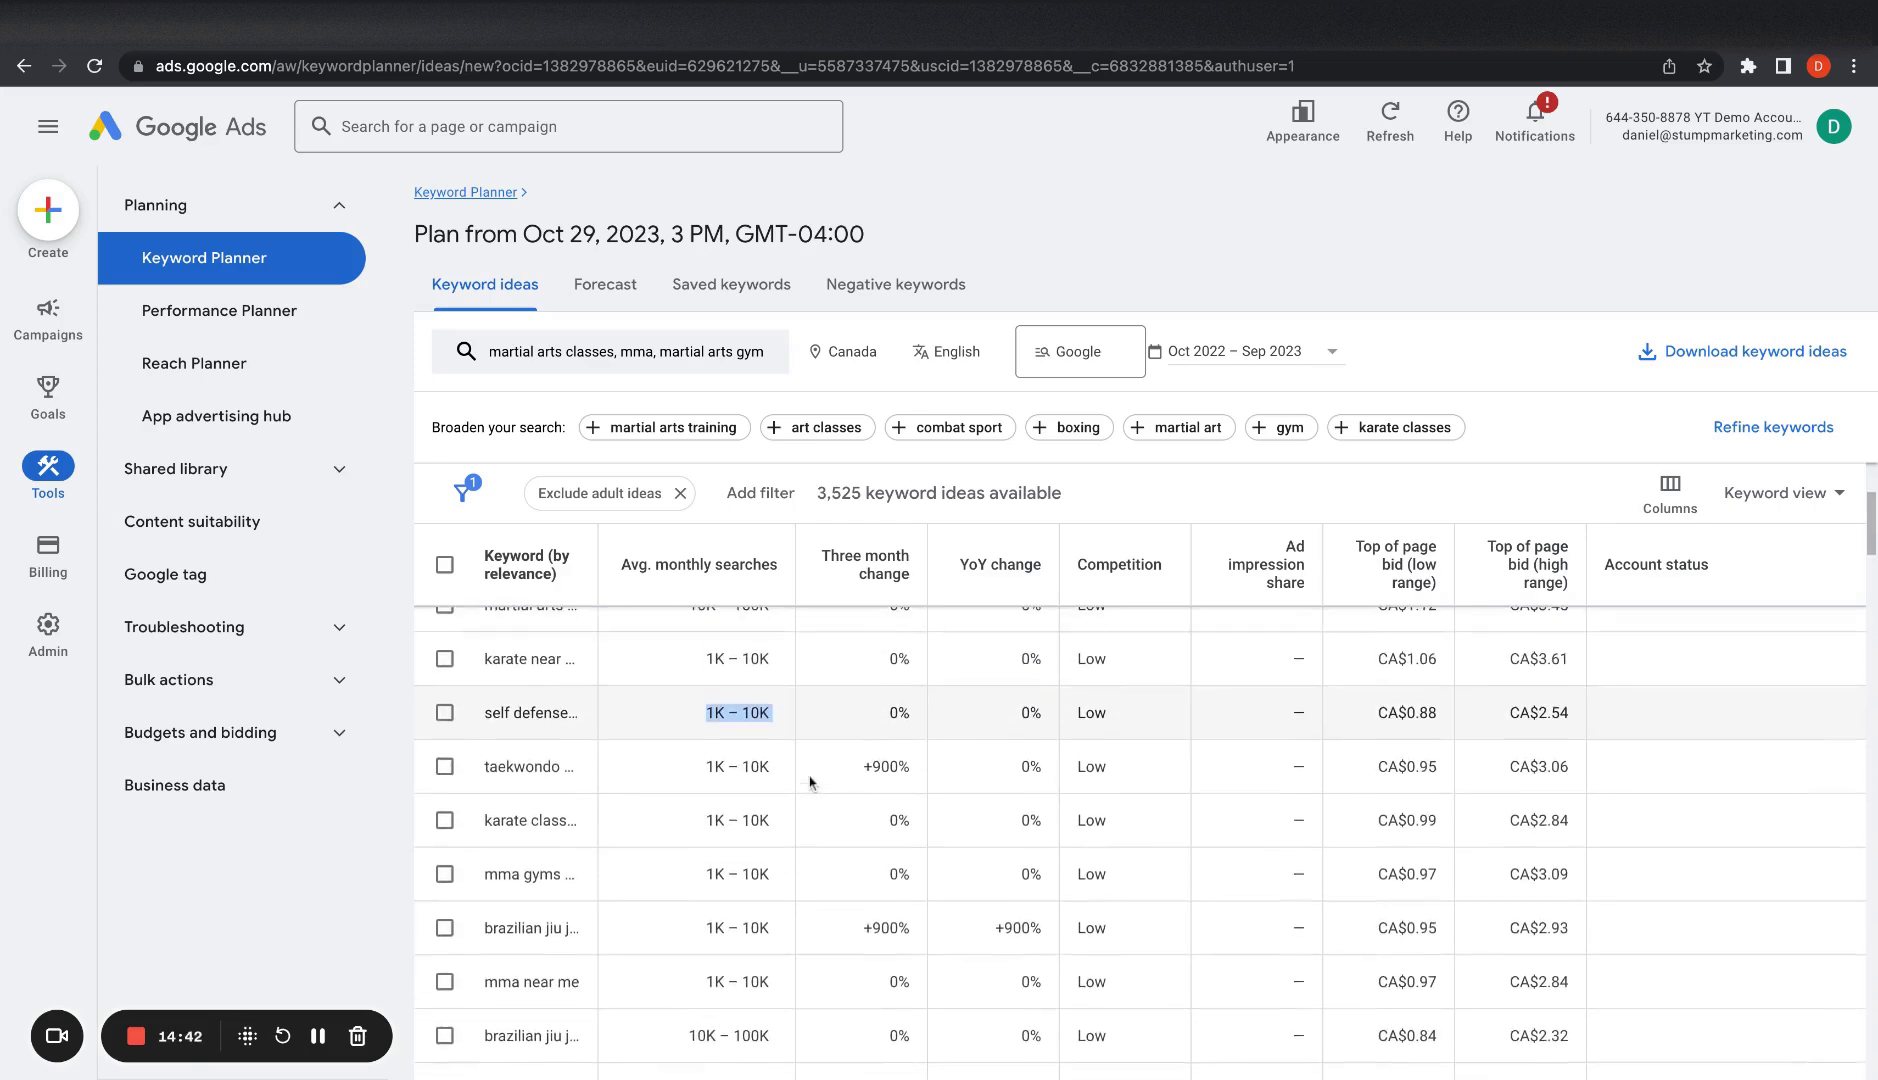
{"action": "scroll", "coordinate": [810, 783], "scroll_direction": "up", "scroll_amount": 2}
{"action": "scroll", "coordinate": [625, 808], "scroll_direction": "down", "scroll_amount": 1}
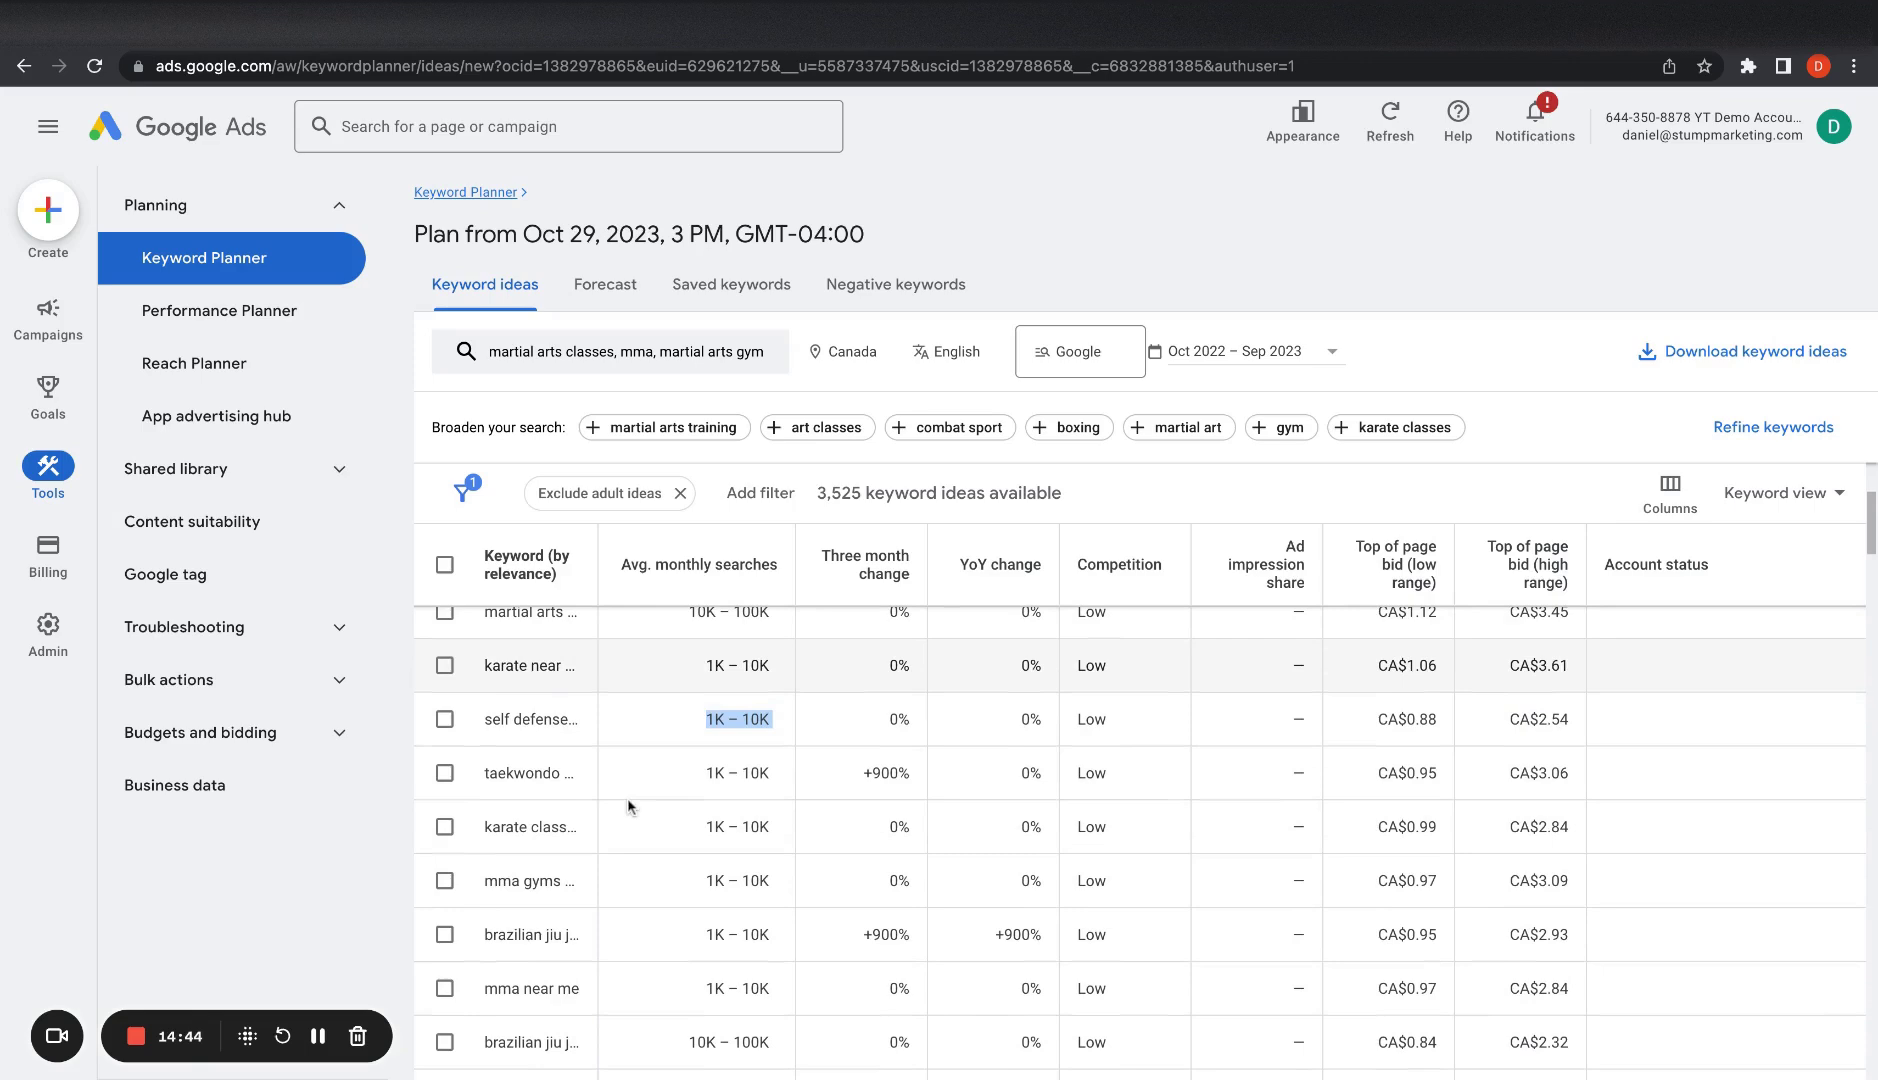
{"action": "scroll", "coordinate": [628, 806], "scroll_direction": "down", "scroll_amount": 1}
{"action": "scroll", "coordinate": [628, 806], "scroll_direction": "down", "scroll_amount": 1}
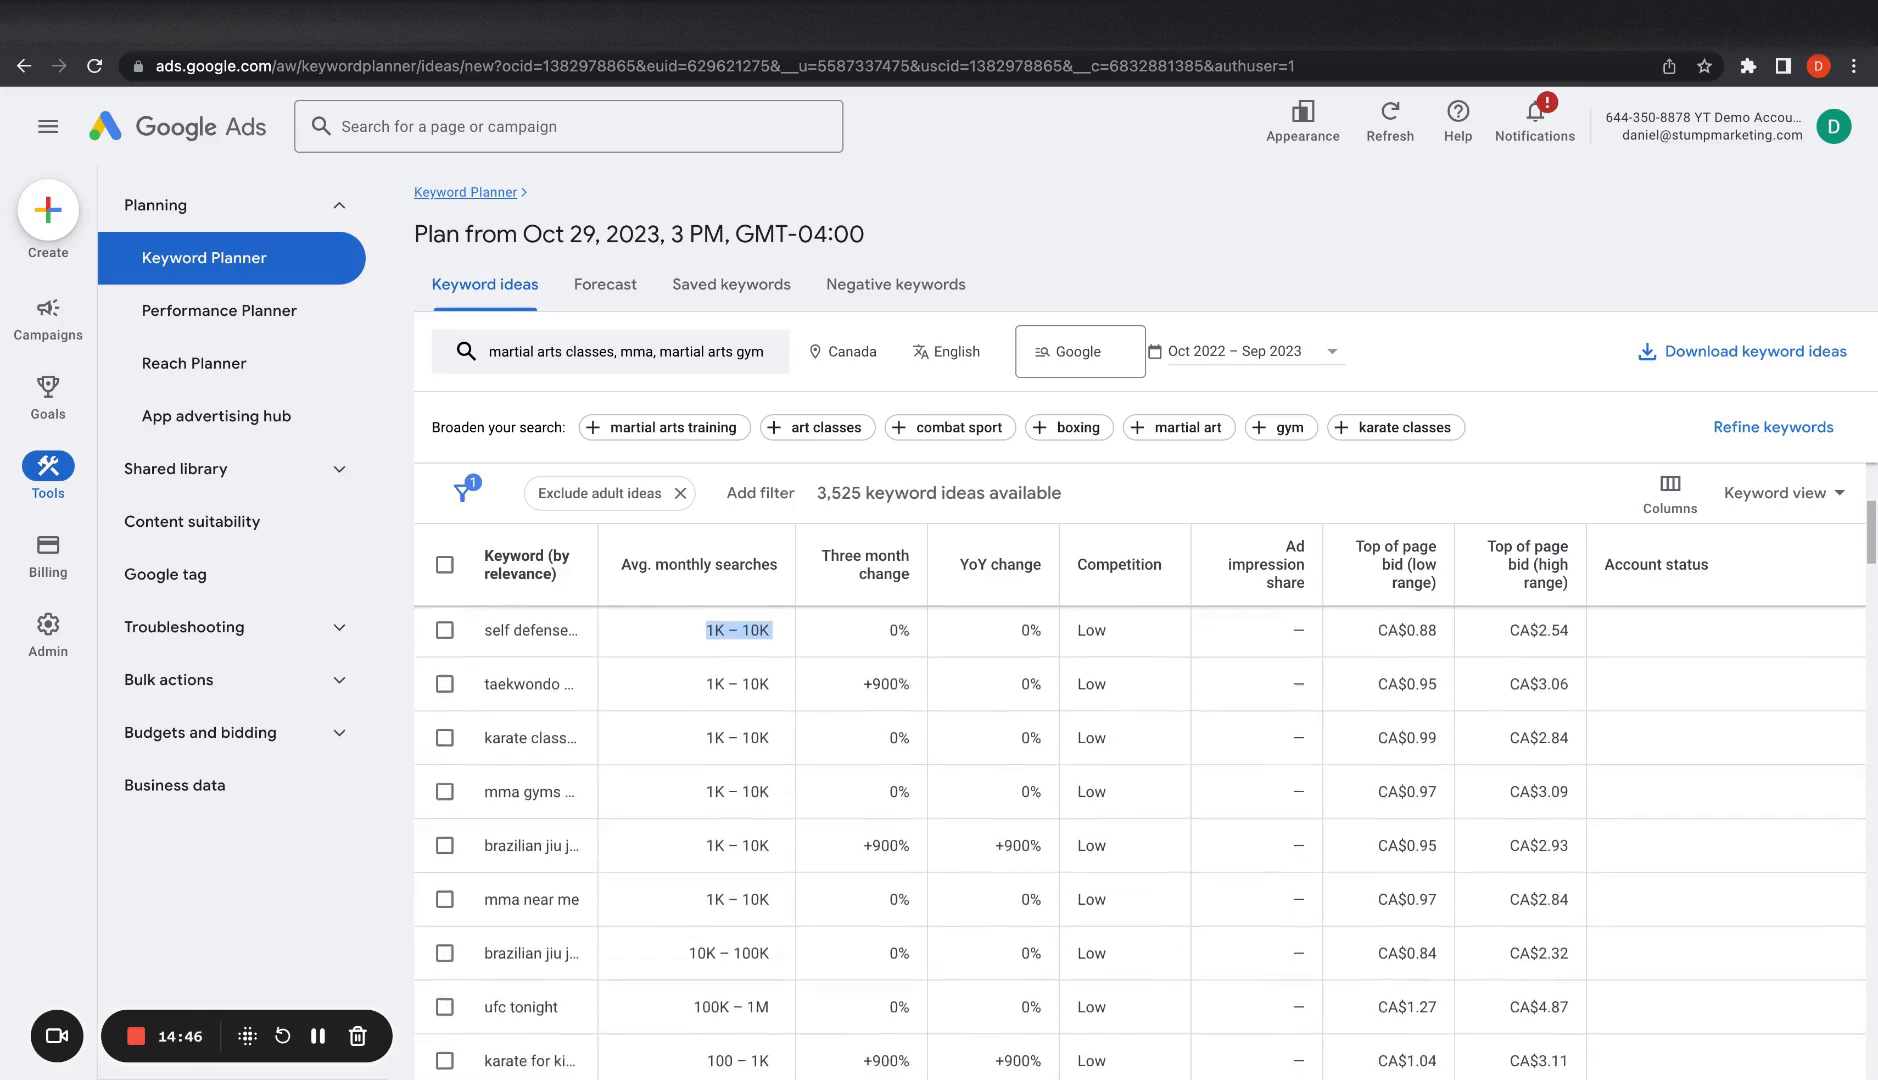
{"action": "left_click_drag", "start_coordinate": [567, 832], "coordinate": [479, 843]}
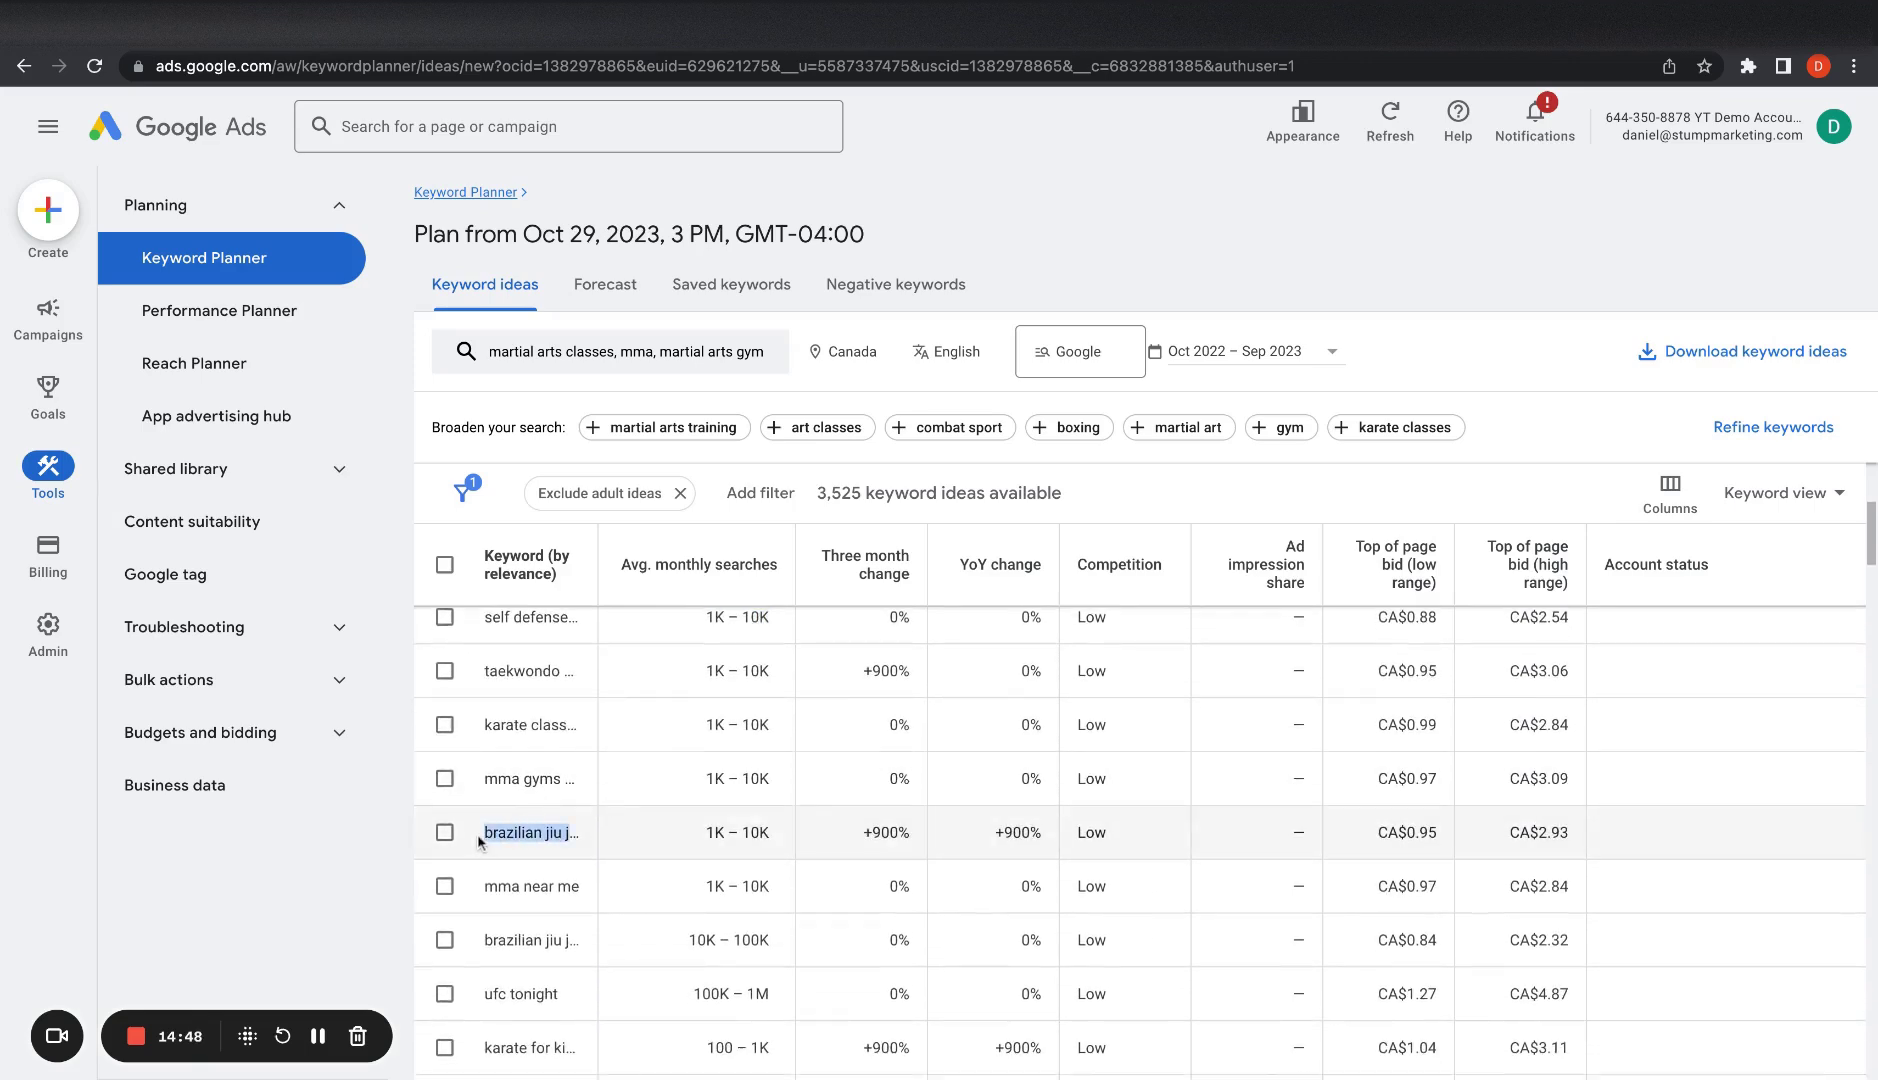
{"action": "scroll", "coordinate": [479, 843], "scroll_direction": "down", "scroll_amount": 1}
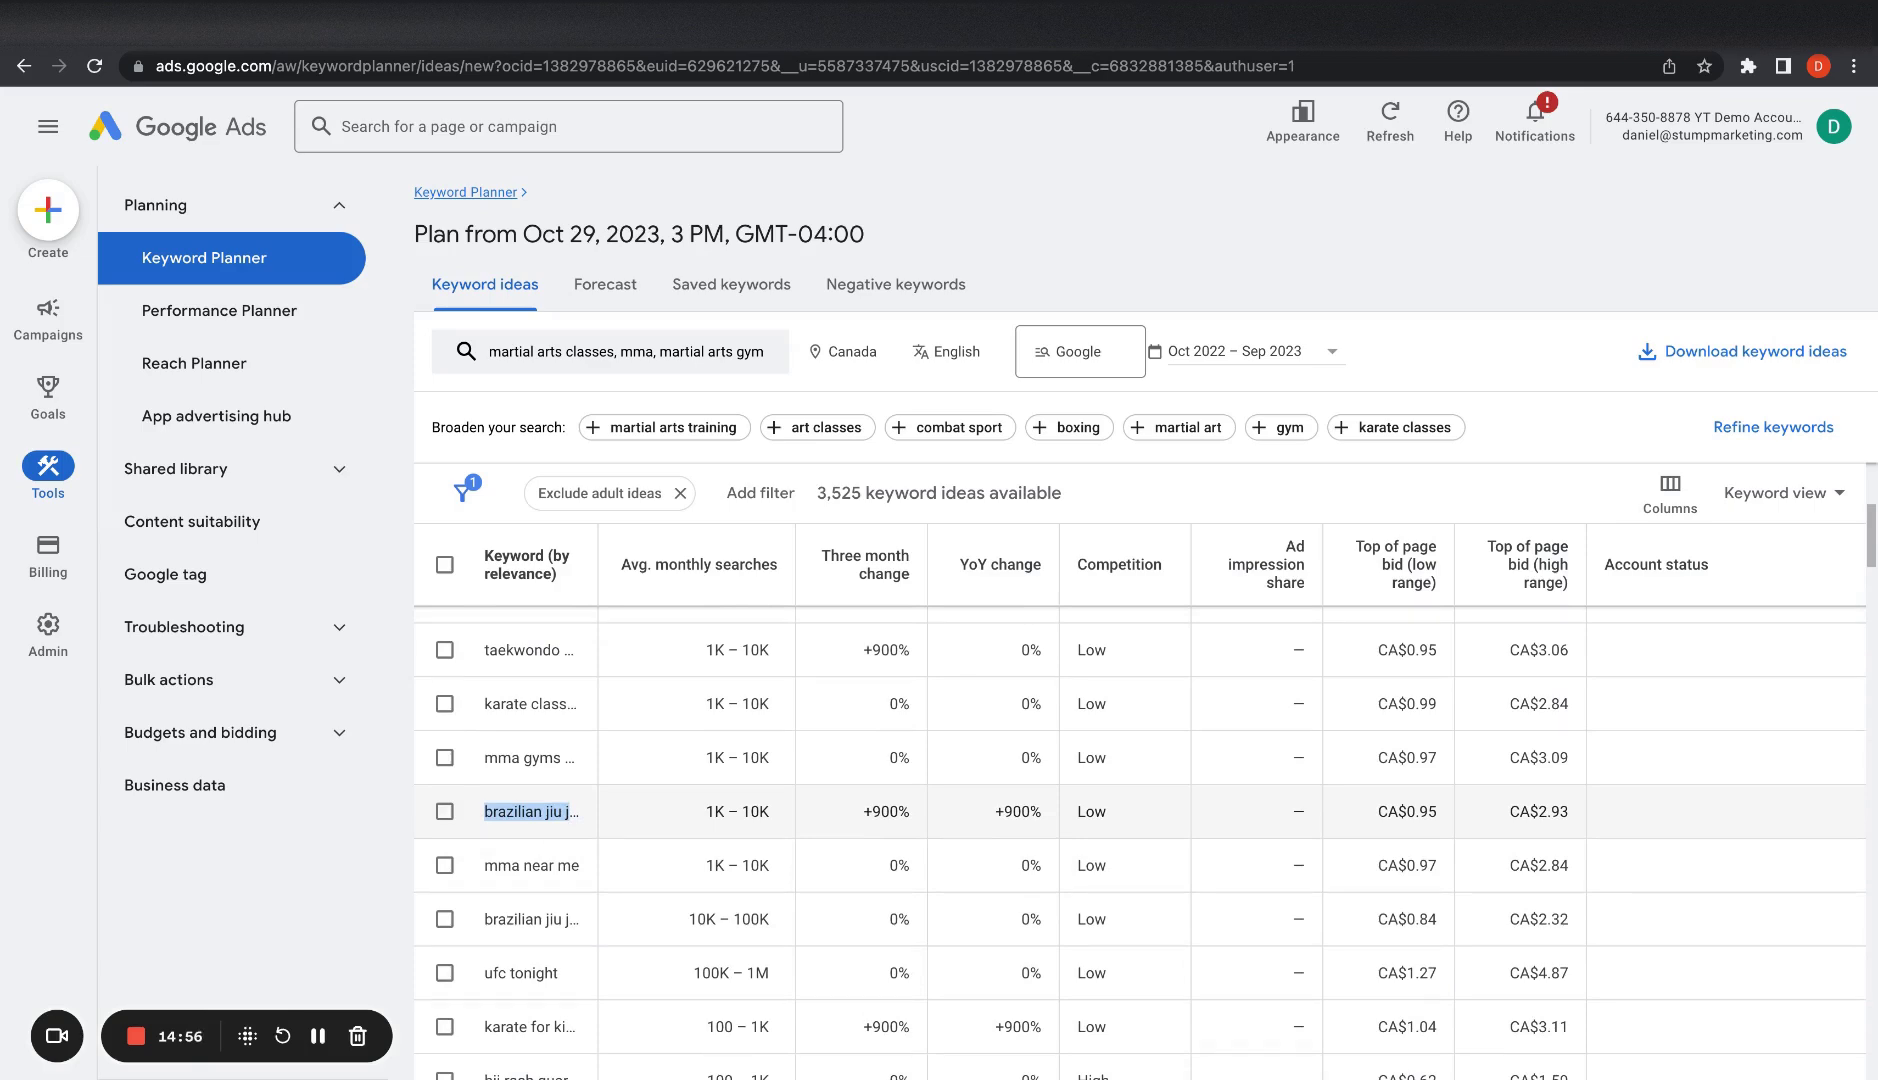
{"action": "scroll", "coordinate": [688, 792], "scroll_direction": "down", "scroll_amount": 1}
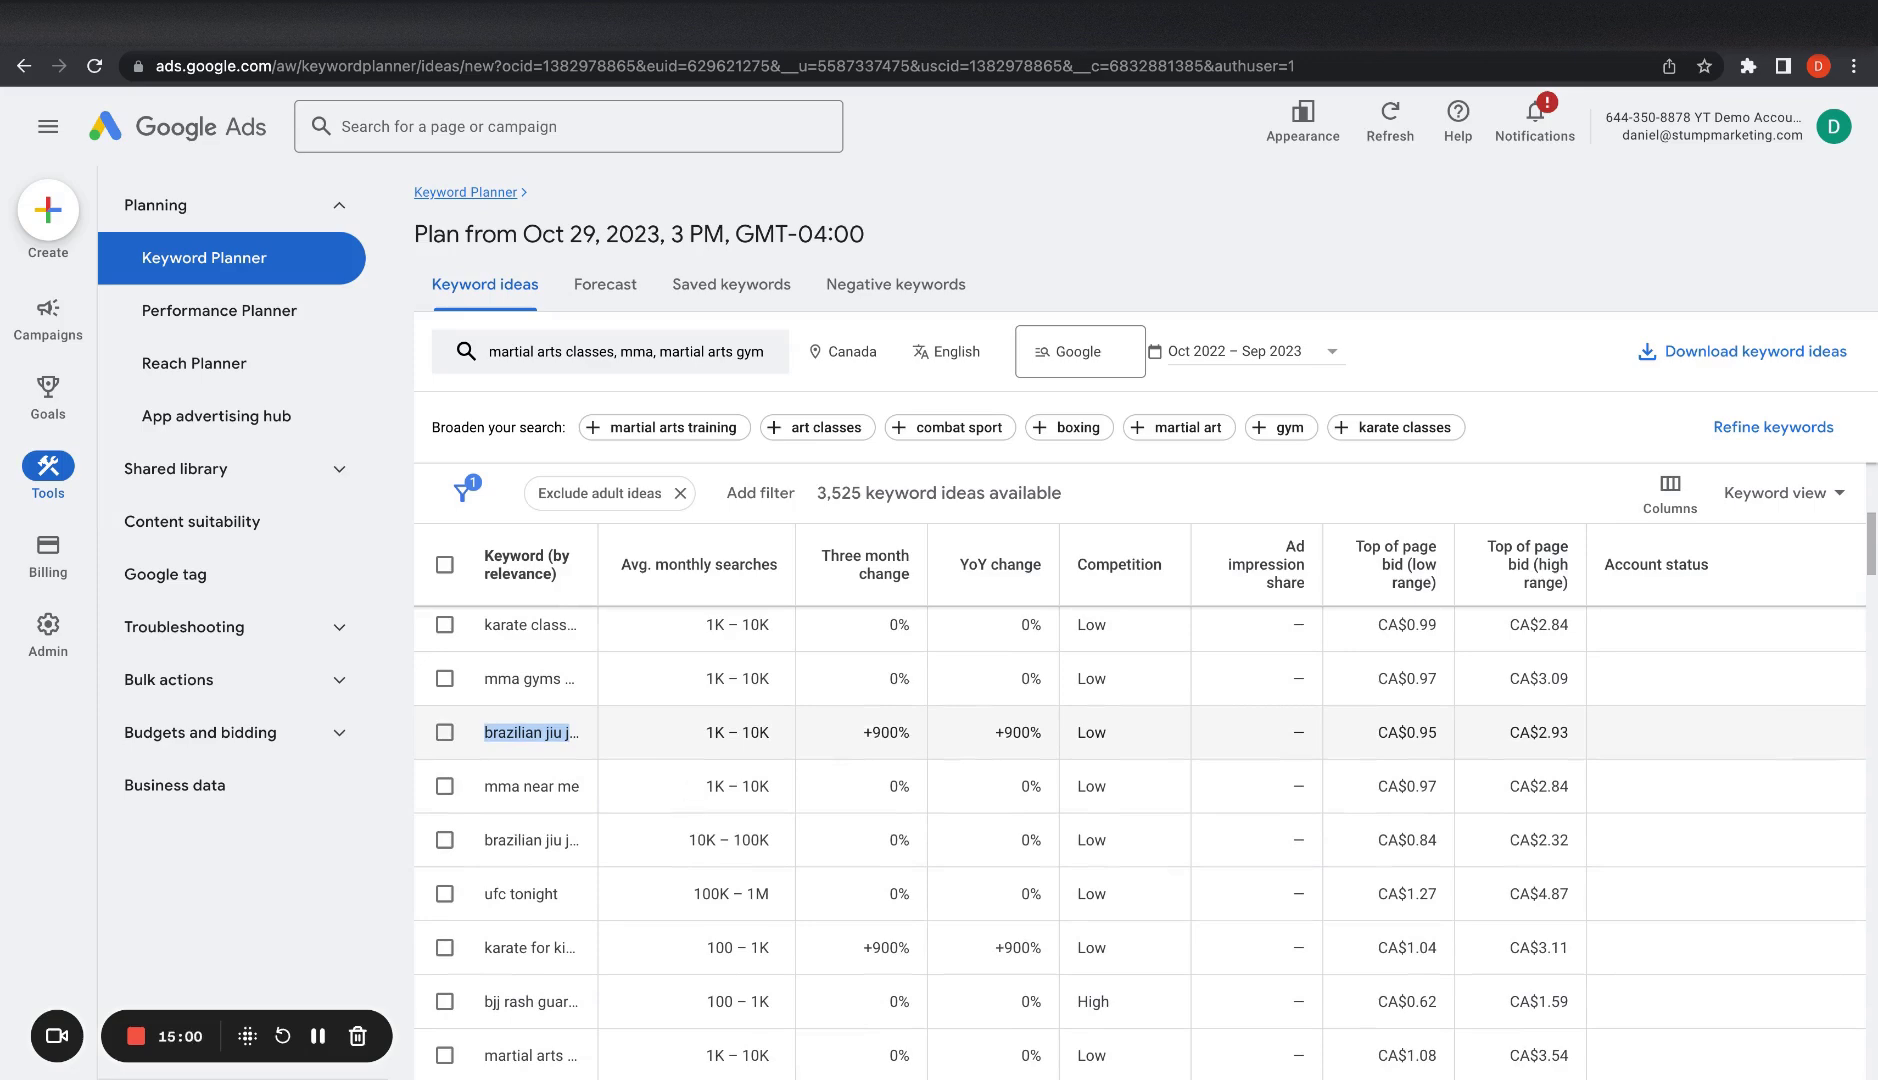
{"action": "left_click", "coordinate": [497, 737]}
{"action": "triple_click", "coordinate": [482, 740]}
{"action": "left_click_drag", "start_coordinate": [483, 733], "coordinate": [572, 731]}
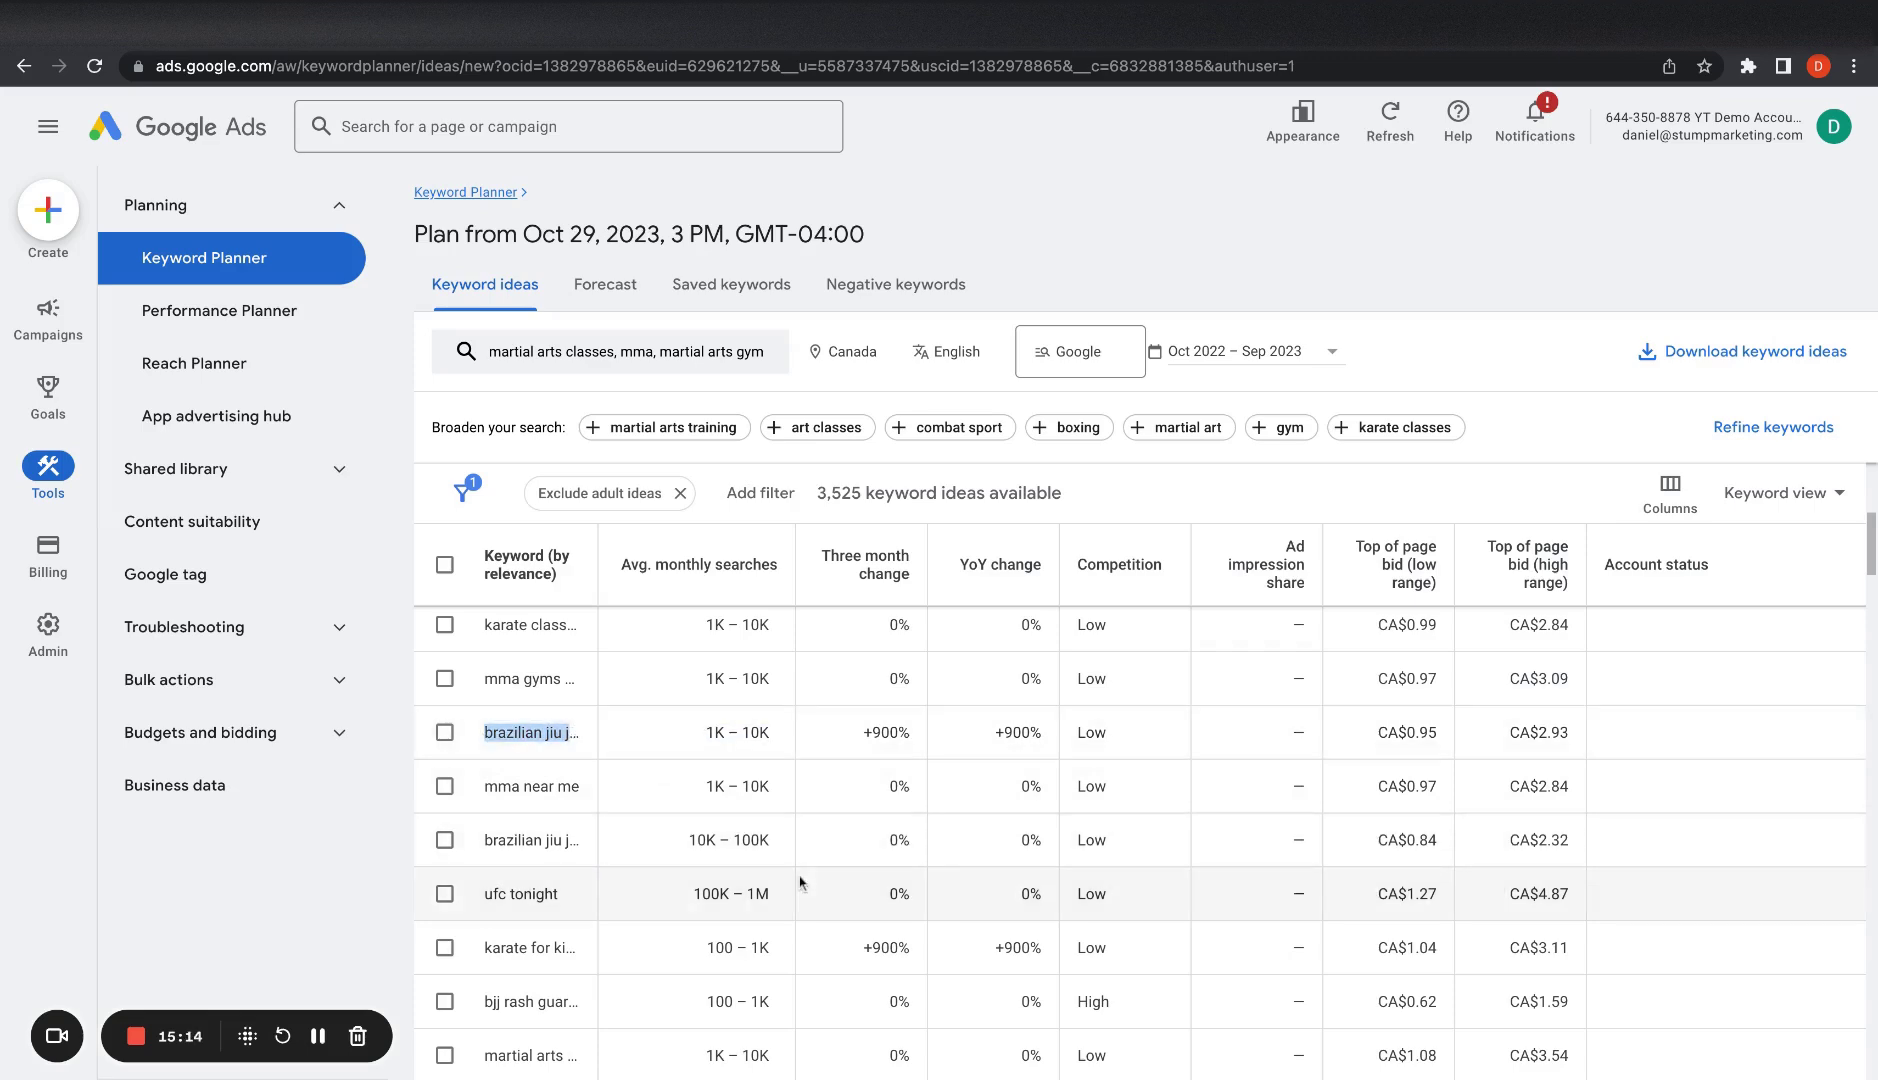
Step: Examine the further keyword ideas for relevance, including the MMA classes, "ufc 290" and "judo near me" rows
{"action": "scroll", "coordinate": [800, 882], "scroll_direction": "down", "scroll_amount": 2}
{"action": "scroll", "coordinate": [800, 882], "scroll_direction": "down", "scroll_amount": 3}
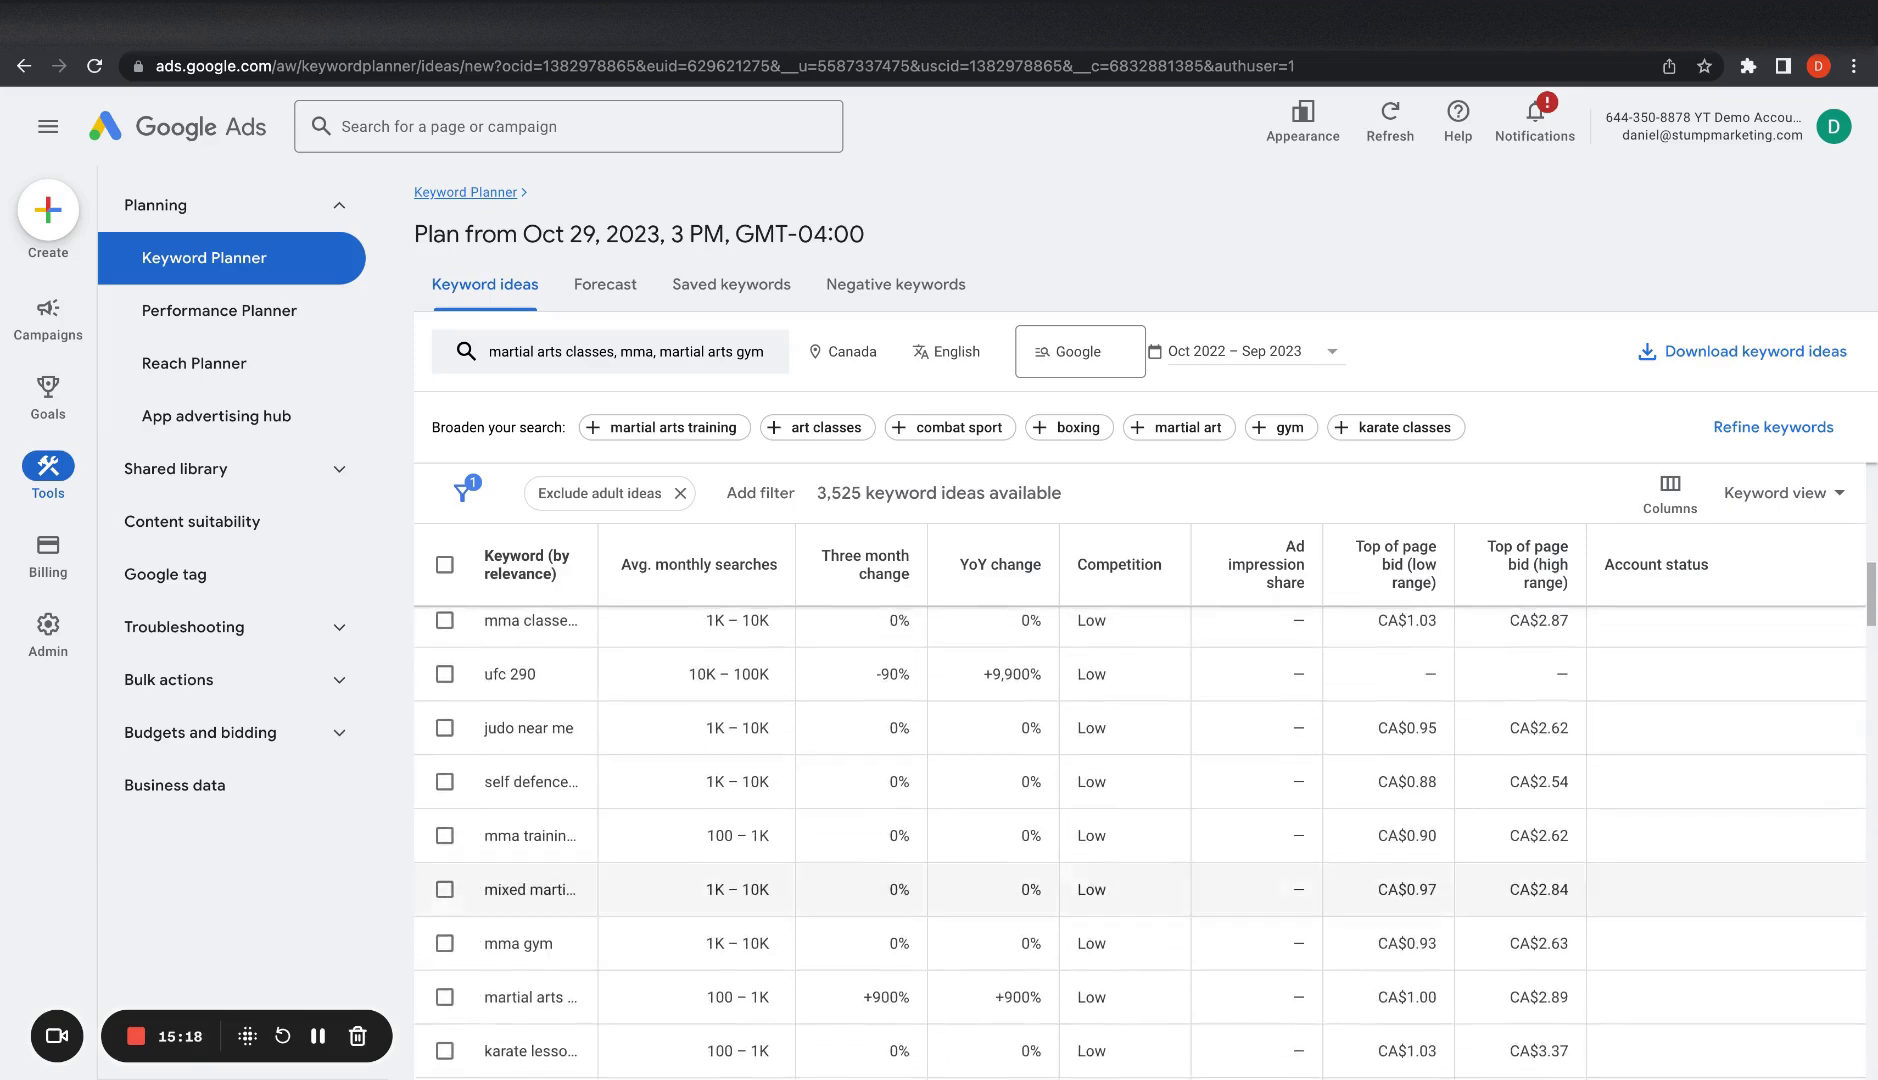
{"action": "scroll", "coordinate": [792, 742], "scroll_direction": "up", "scroll_amount": 2}
{"action": "triple_click", "coordinate": [480, 796]}
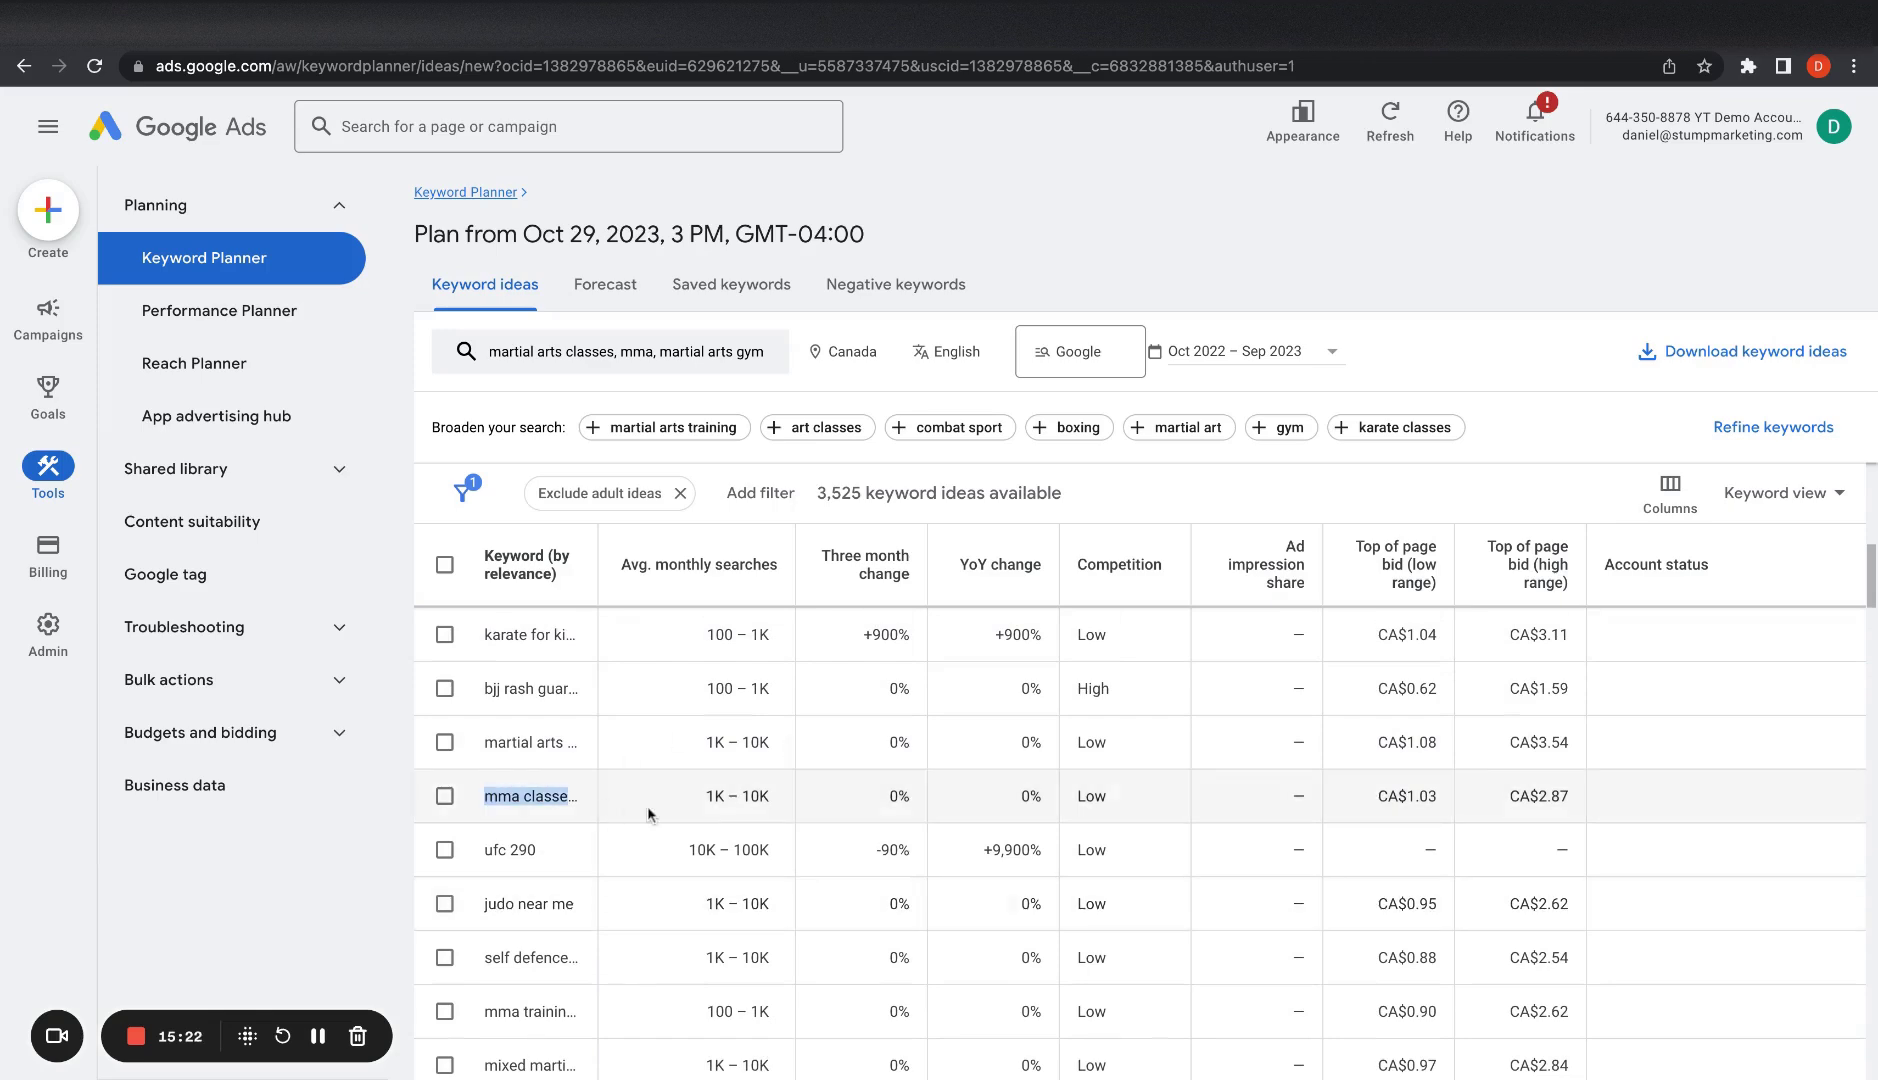
{"action": "scroll", "coordinate": [648, 814], "scroll_direction": "down", "scroll_amount": 1}
{"action": "triple_click", "coordinate": [480, 762]}
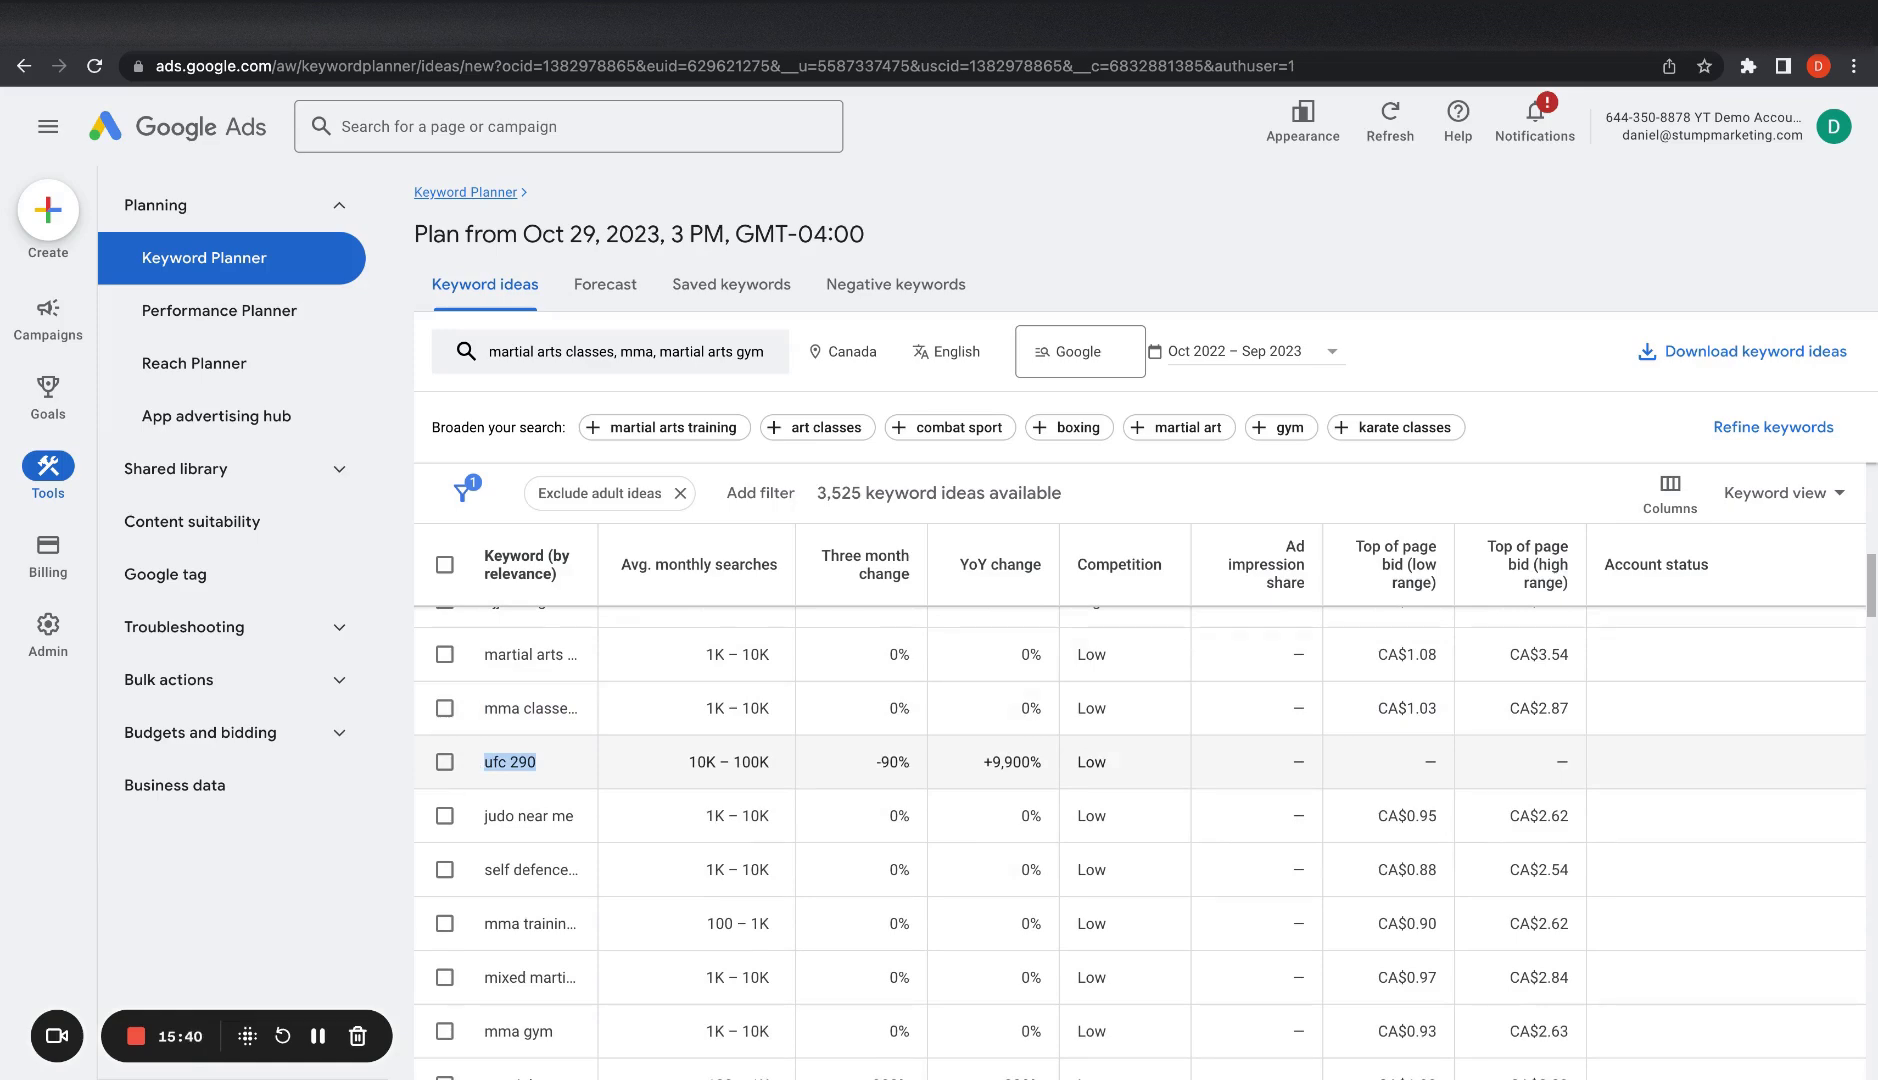
{"action": "scroll", "coordinate": [587, 765], "scroll_direction": "down", "scroll_amount": 2}
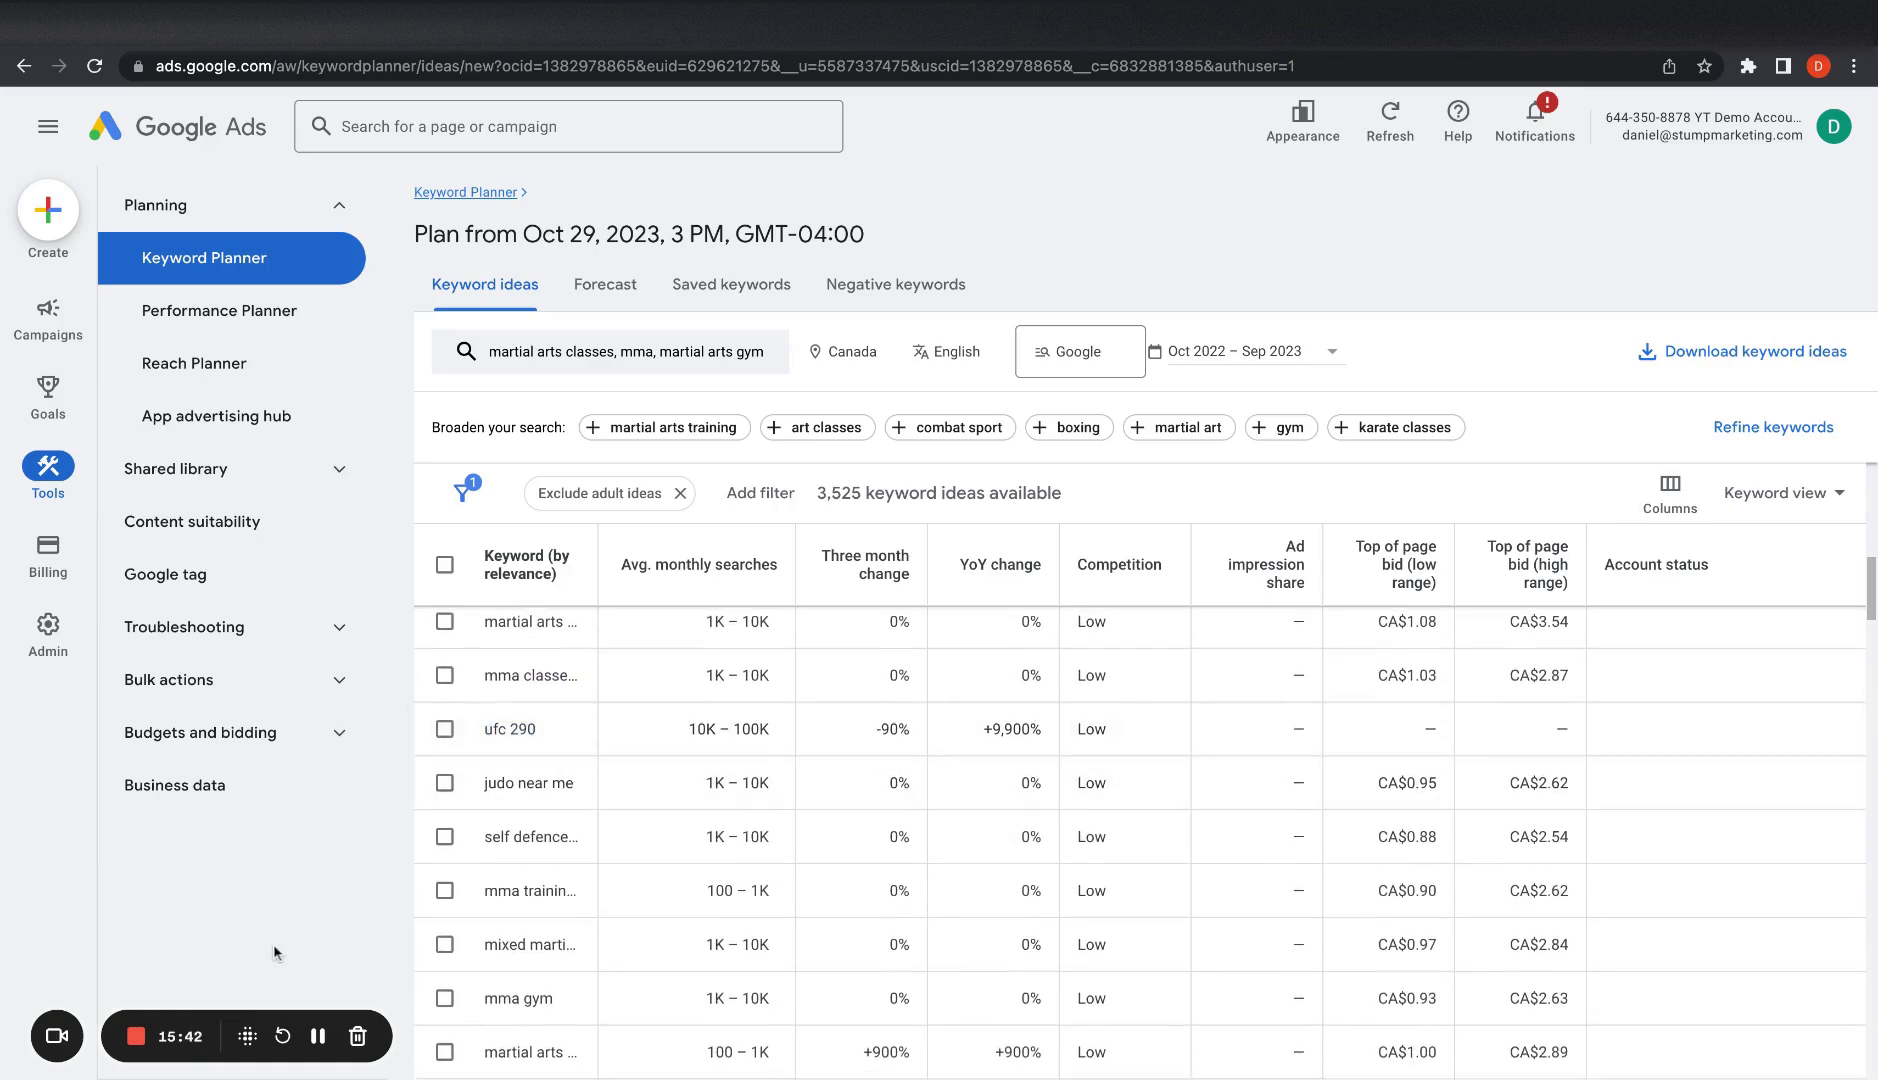
{"action": "scroll", "coordinate": [537, 938], "scroll_direction": "down", "scroll_amount": 1}
{"action": "left_click", "coordinate": [444, 812]}
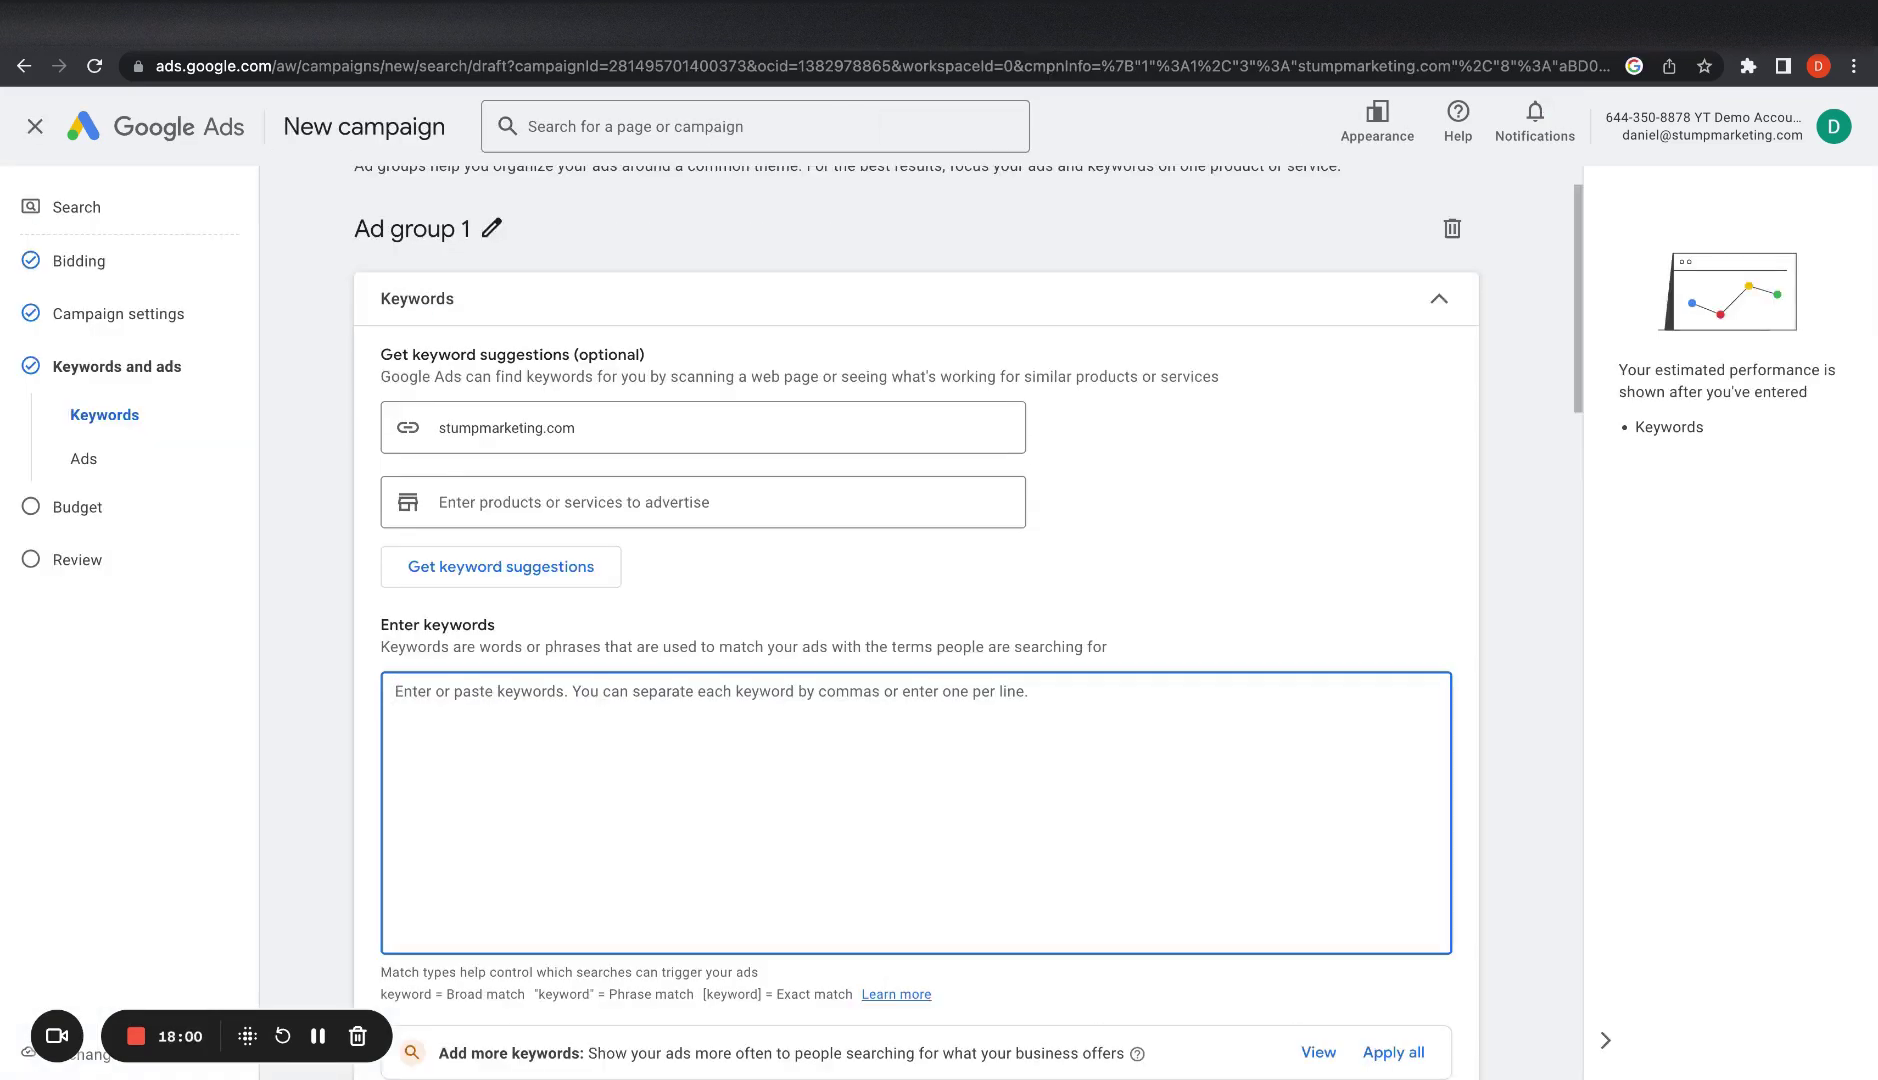
Step: Enter the phrase-match keywords "martial arts near me", "martial arts close to me", "martial arts Toronto" and "self defences classes near me" for Ad group 1
{"action": "type", "text": "\"martial arts near me\" \"martial arts close to me\" \"martial arts Toronto\" \"self defences classes near me\""}
{"action": "mouse_move", "coordinate": [617, 720]}
{"action": "left_mouse_down"}
{"action": "mouse_move", "coordinate": [585, 693]}
{"action": "mouse_move", "coordinate": [612, 733]}
{"action": "left_mouse_up"}
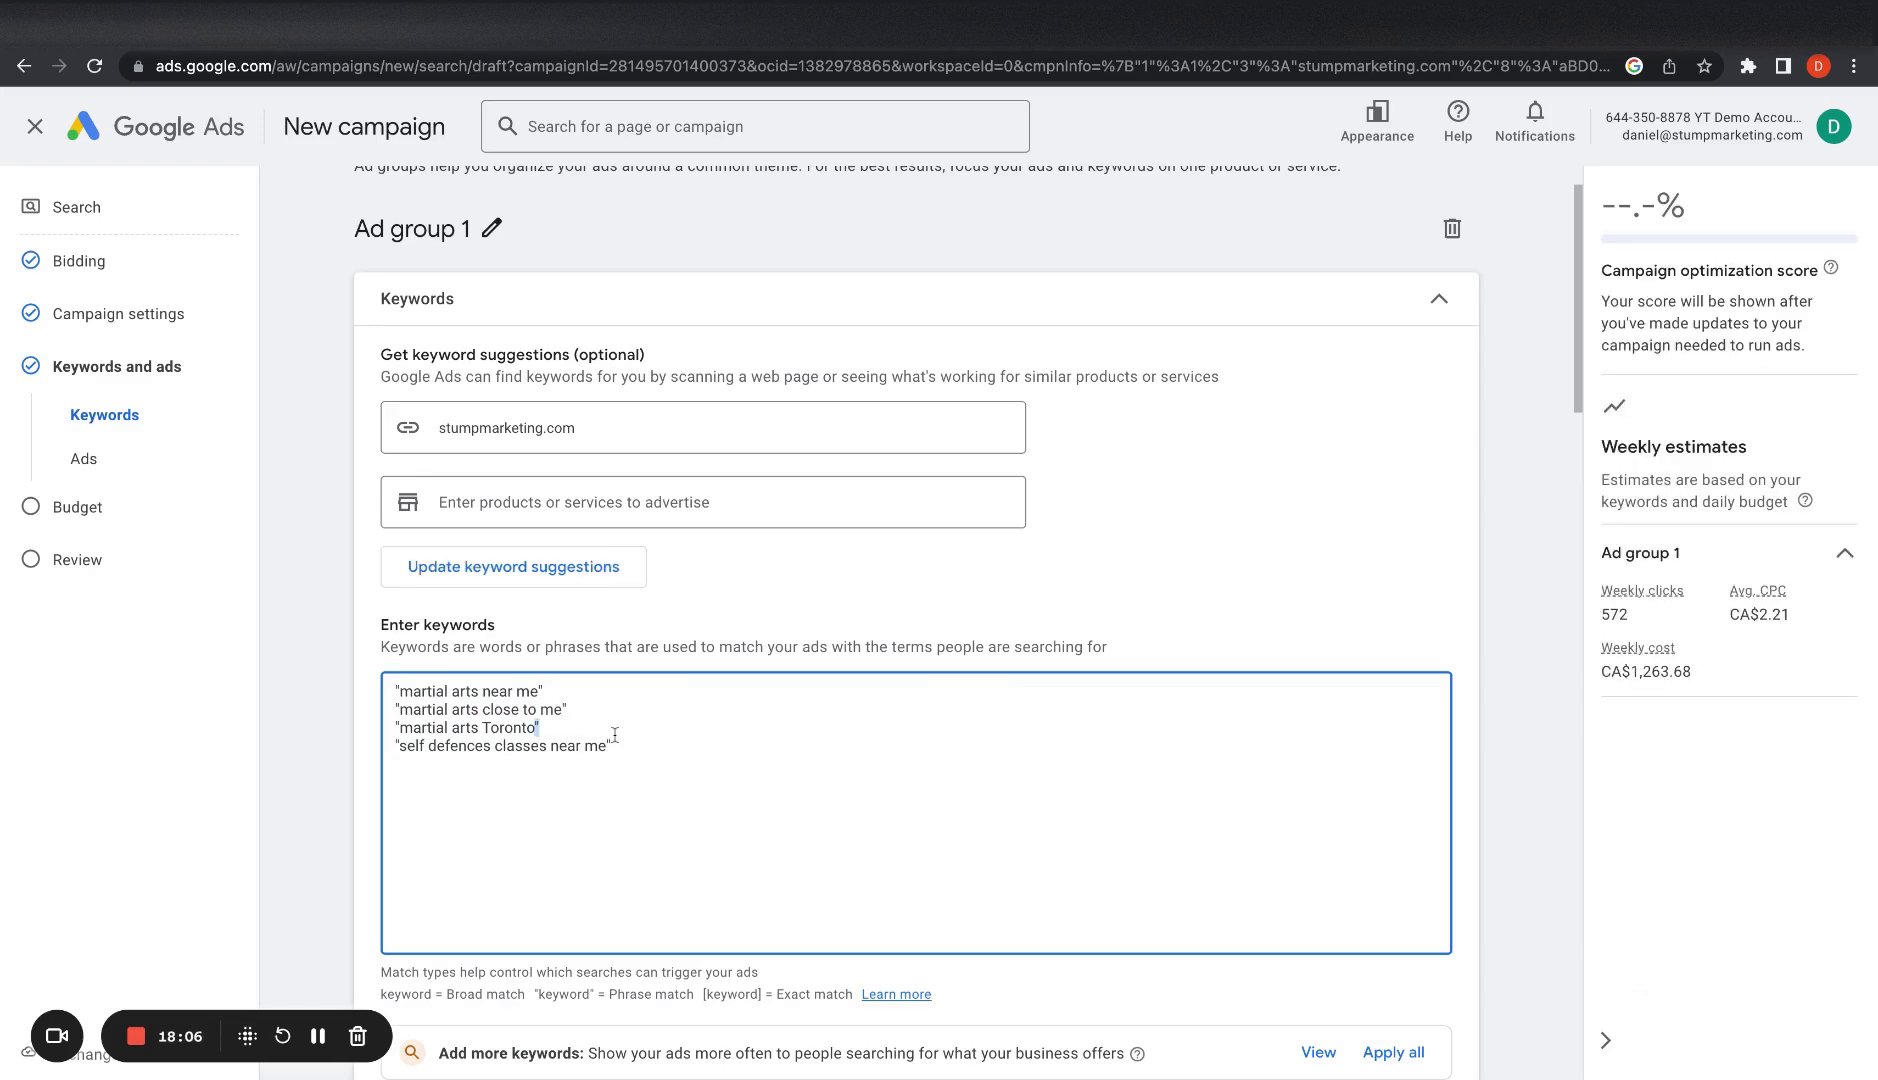
{"action": "double_click", "coordinate": [420, 710]}
{"action": "mouse_move", "coordinate": [400, 727]}
{"action": "left_mouse_down"}
{"action": "mouse_move", "coordinate": [527, 727]}
{"action": "mouse_move", "coordinate": [401, 750]}
{"action": "left_mouse_up"}
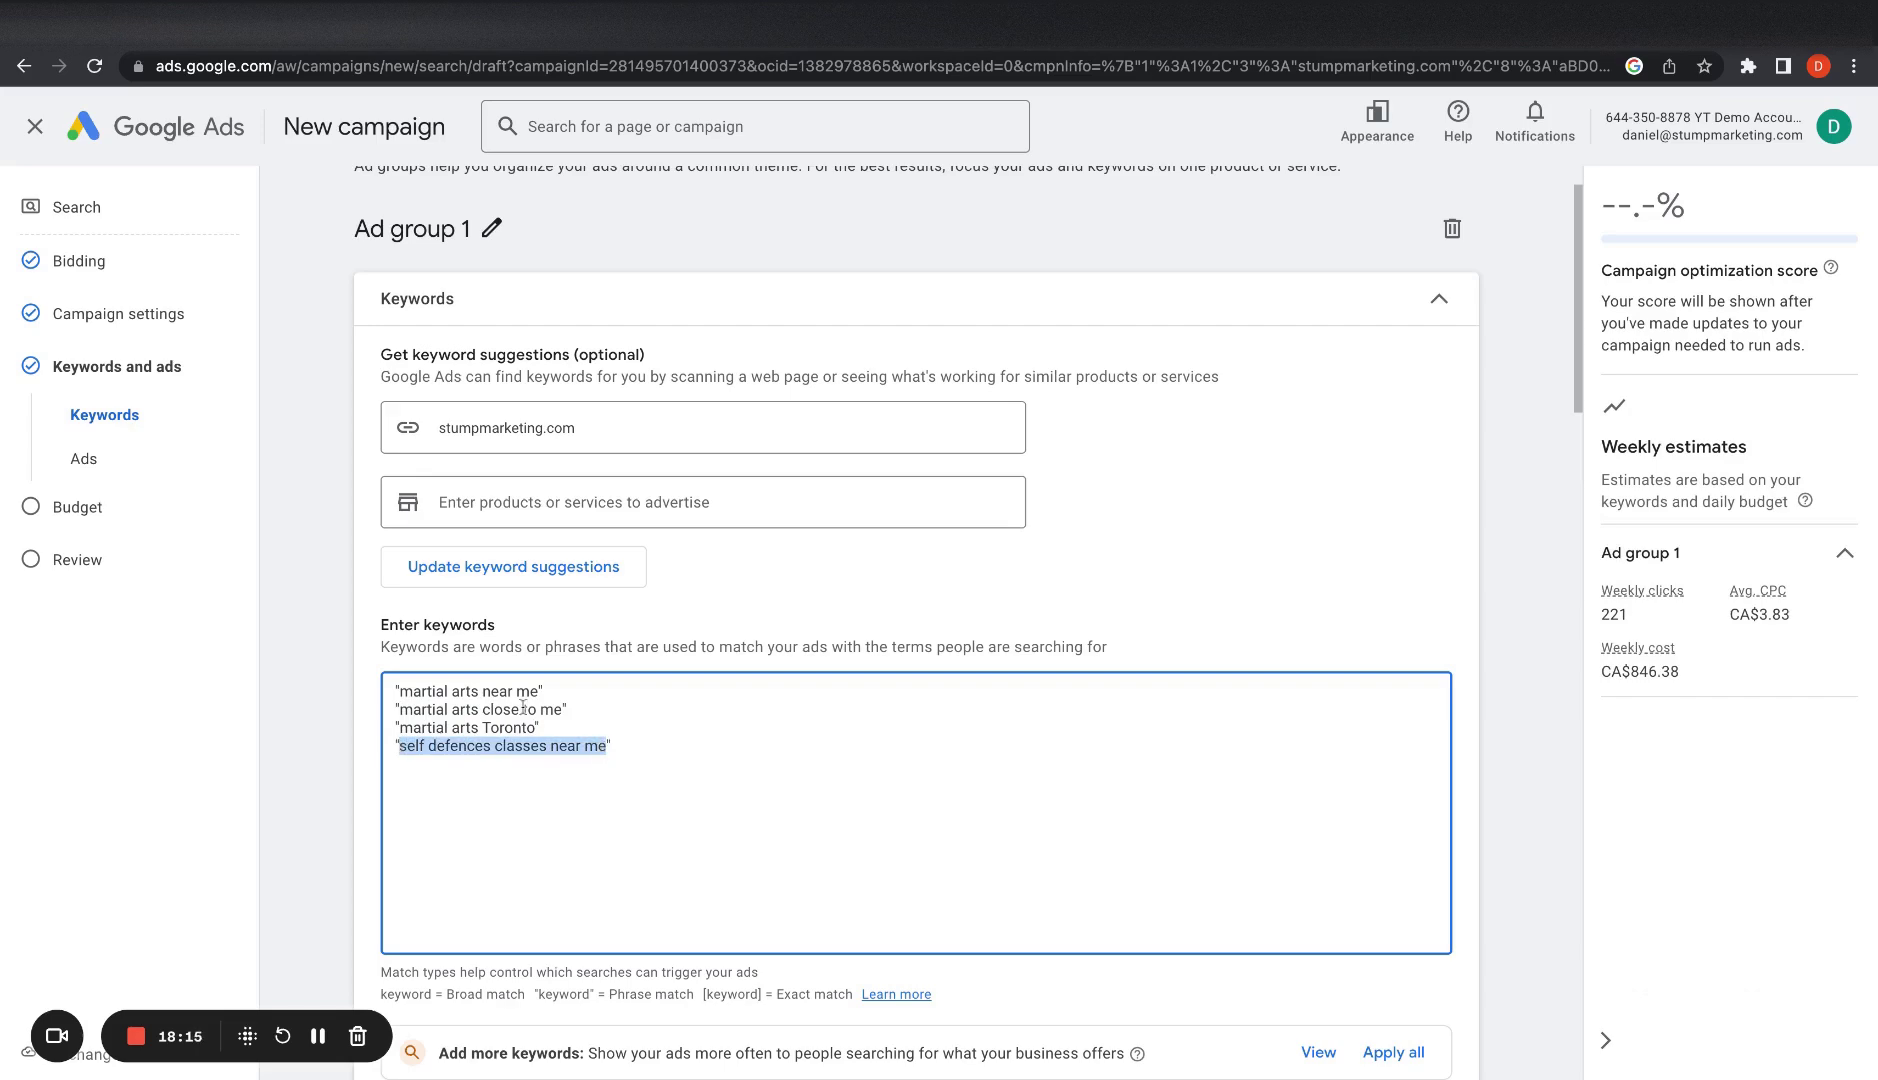
{"action": "left_click_drag", "start_coordinate": [401, 713], "coordinate": [569, 712]}
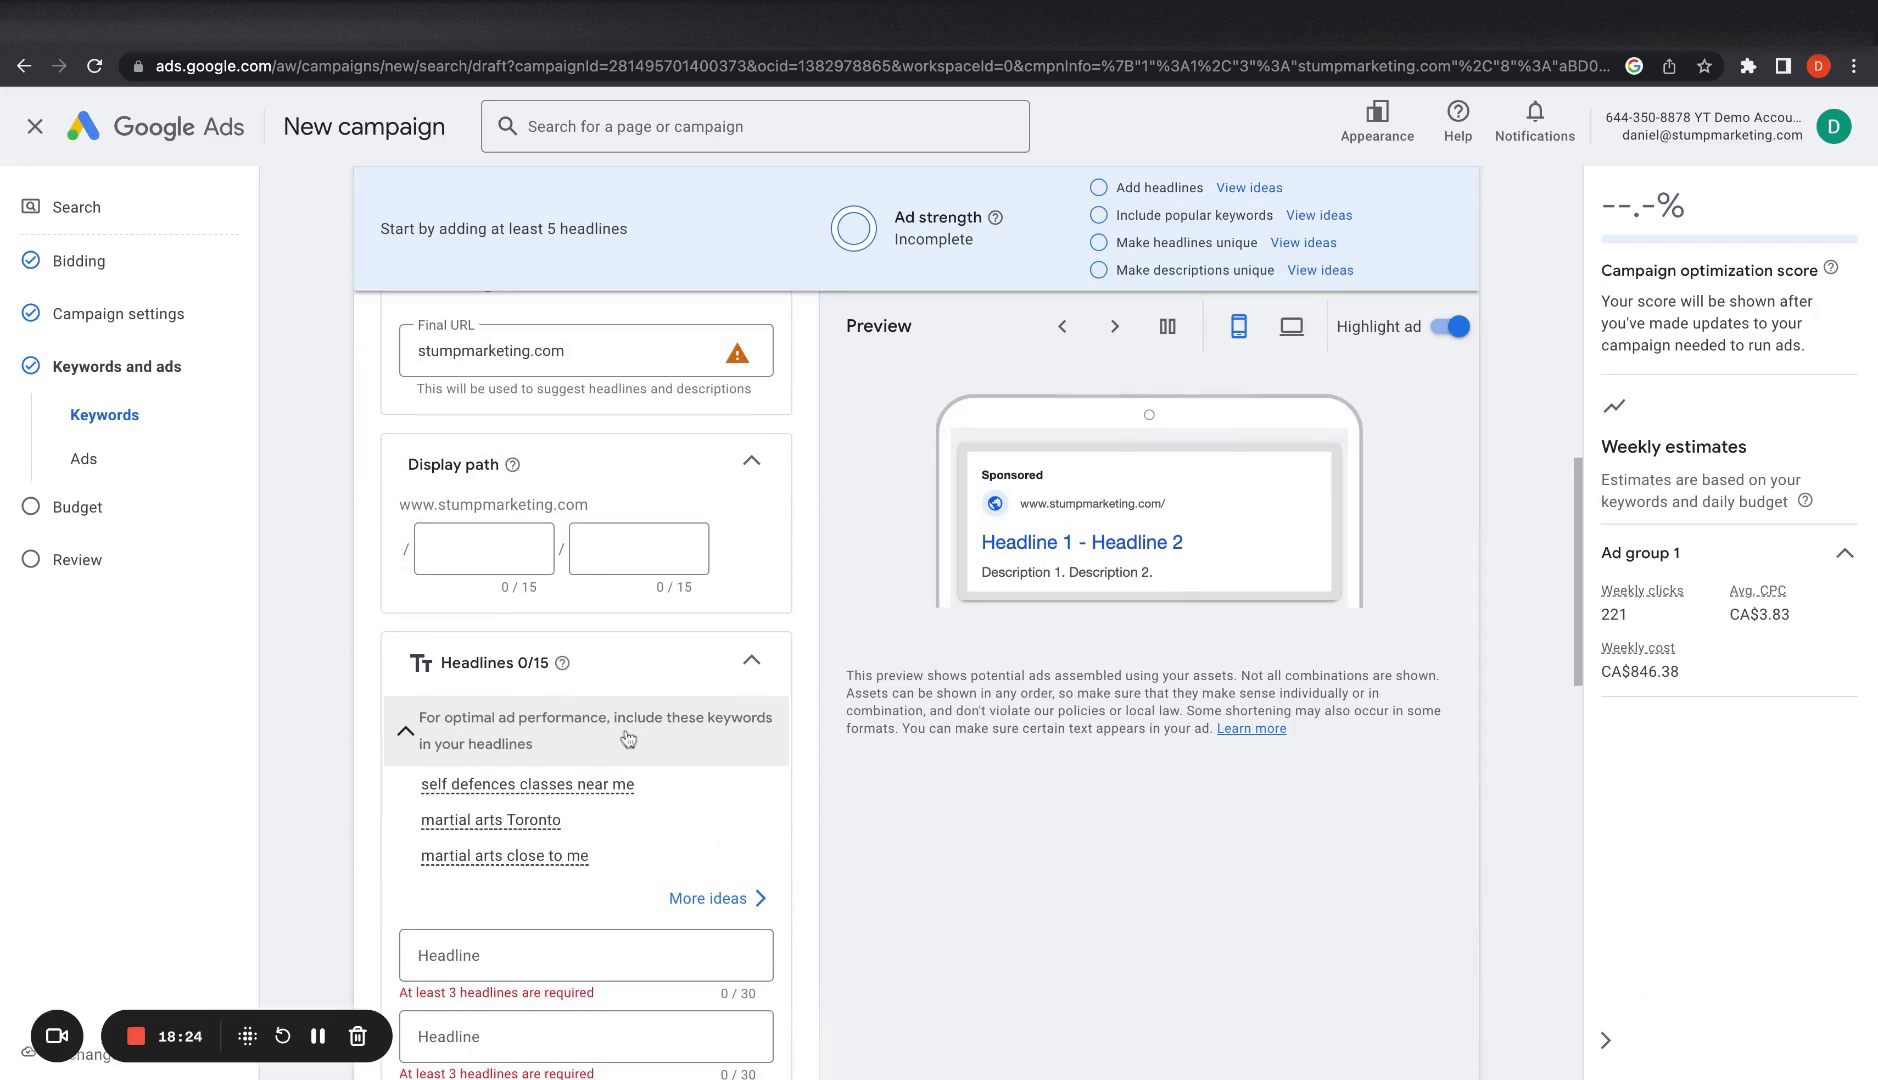
Step: Review the ad's strength indicator, improvement suggestions, final URL and headline fields
{"action": "scroll", "coordinate": [548, 517], "scroll_direction": "up", "scroll_amount": 3}
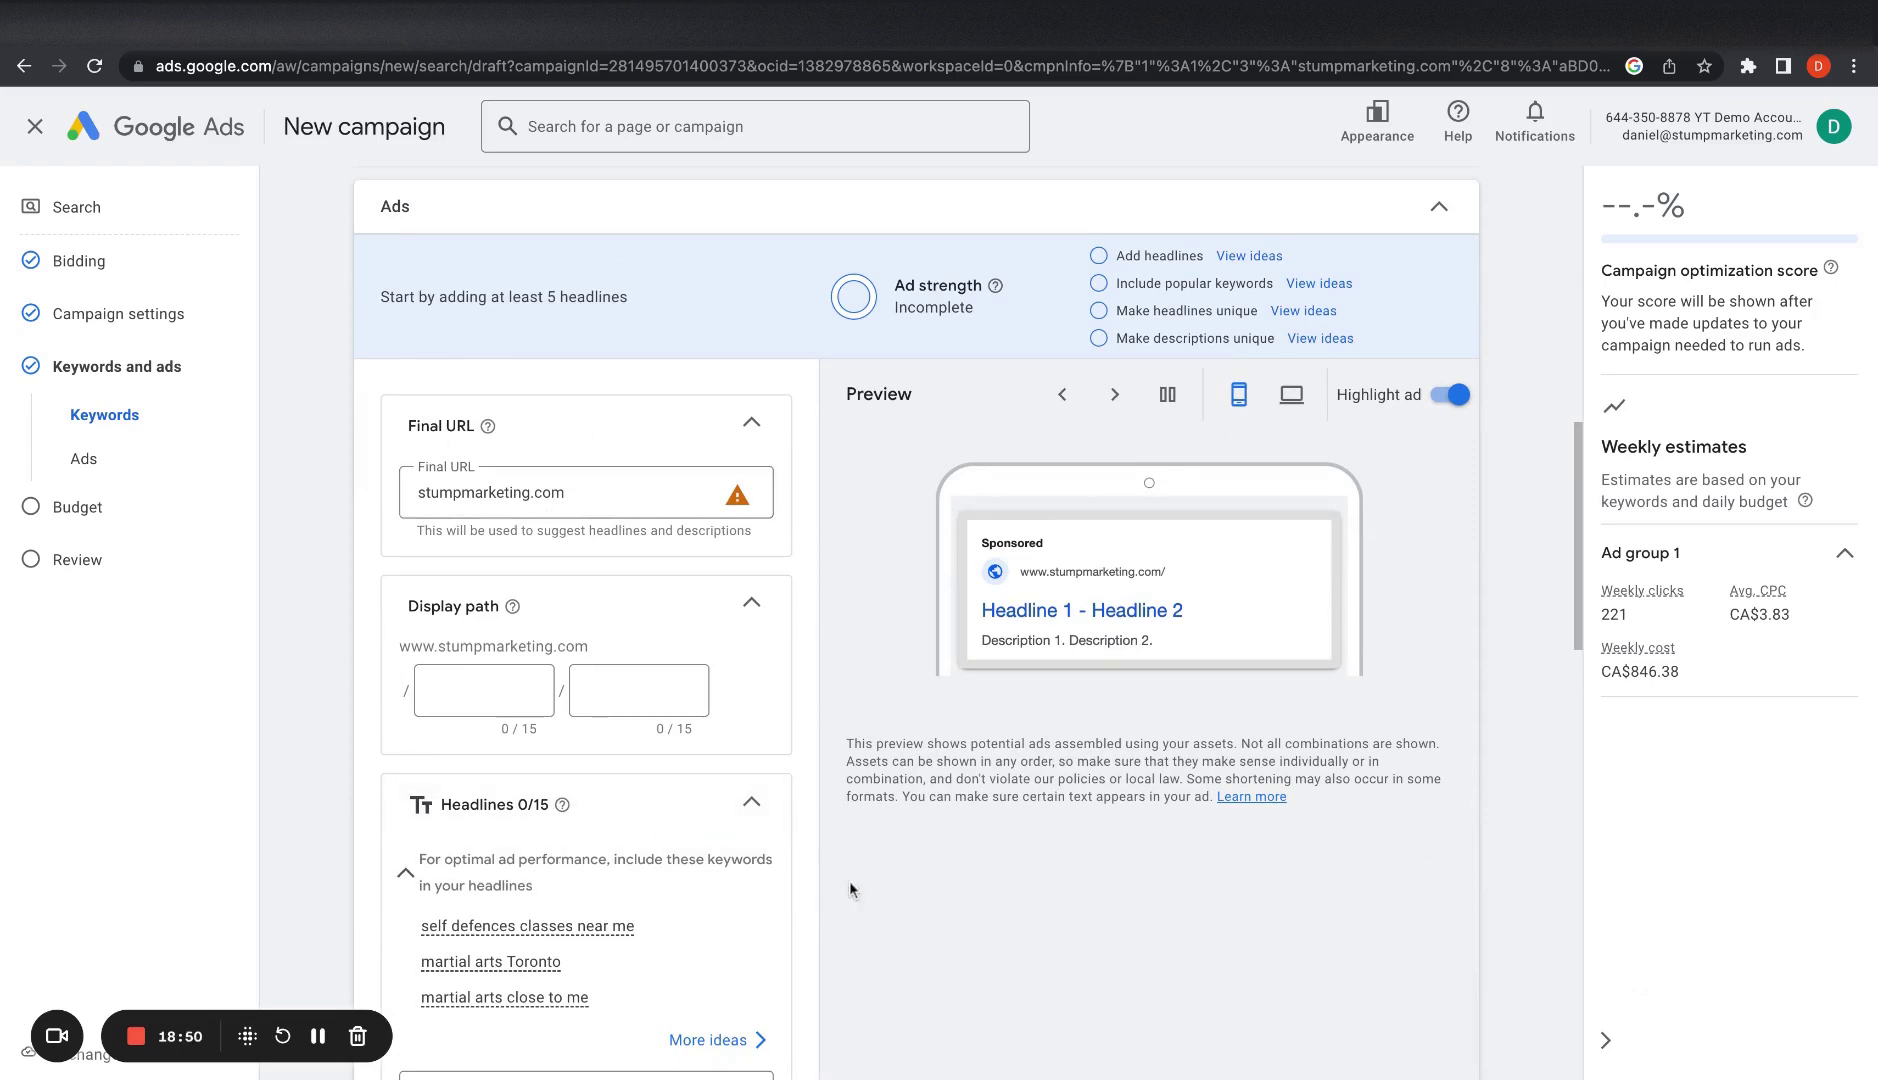
{"action": "left_click_drag", "start_coordinate": [893, 286], "coordinate": [996, 327]}
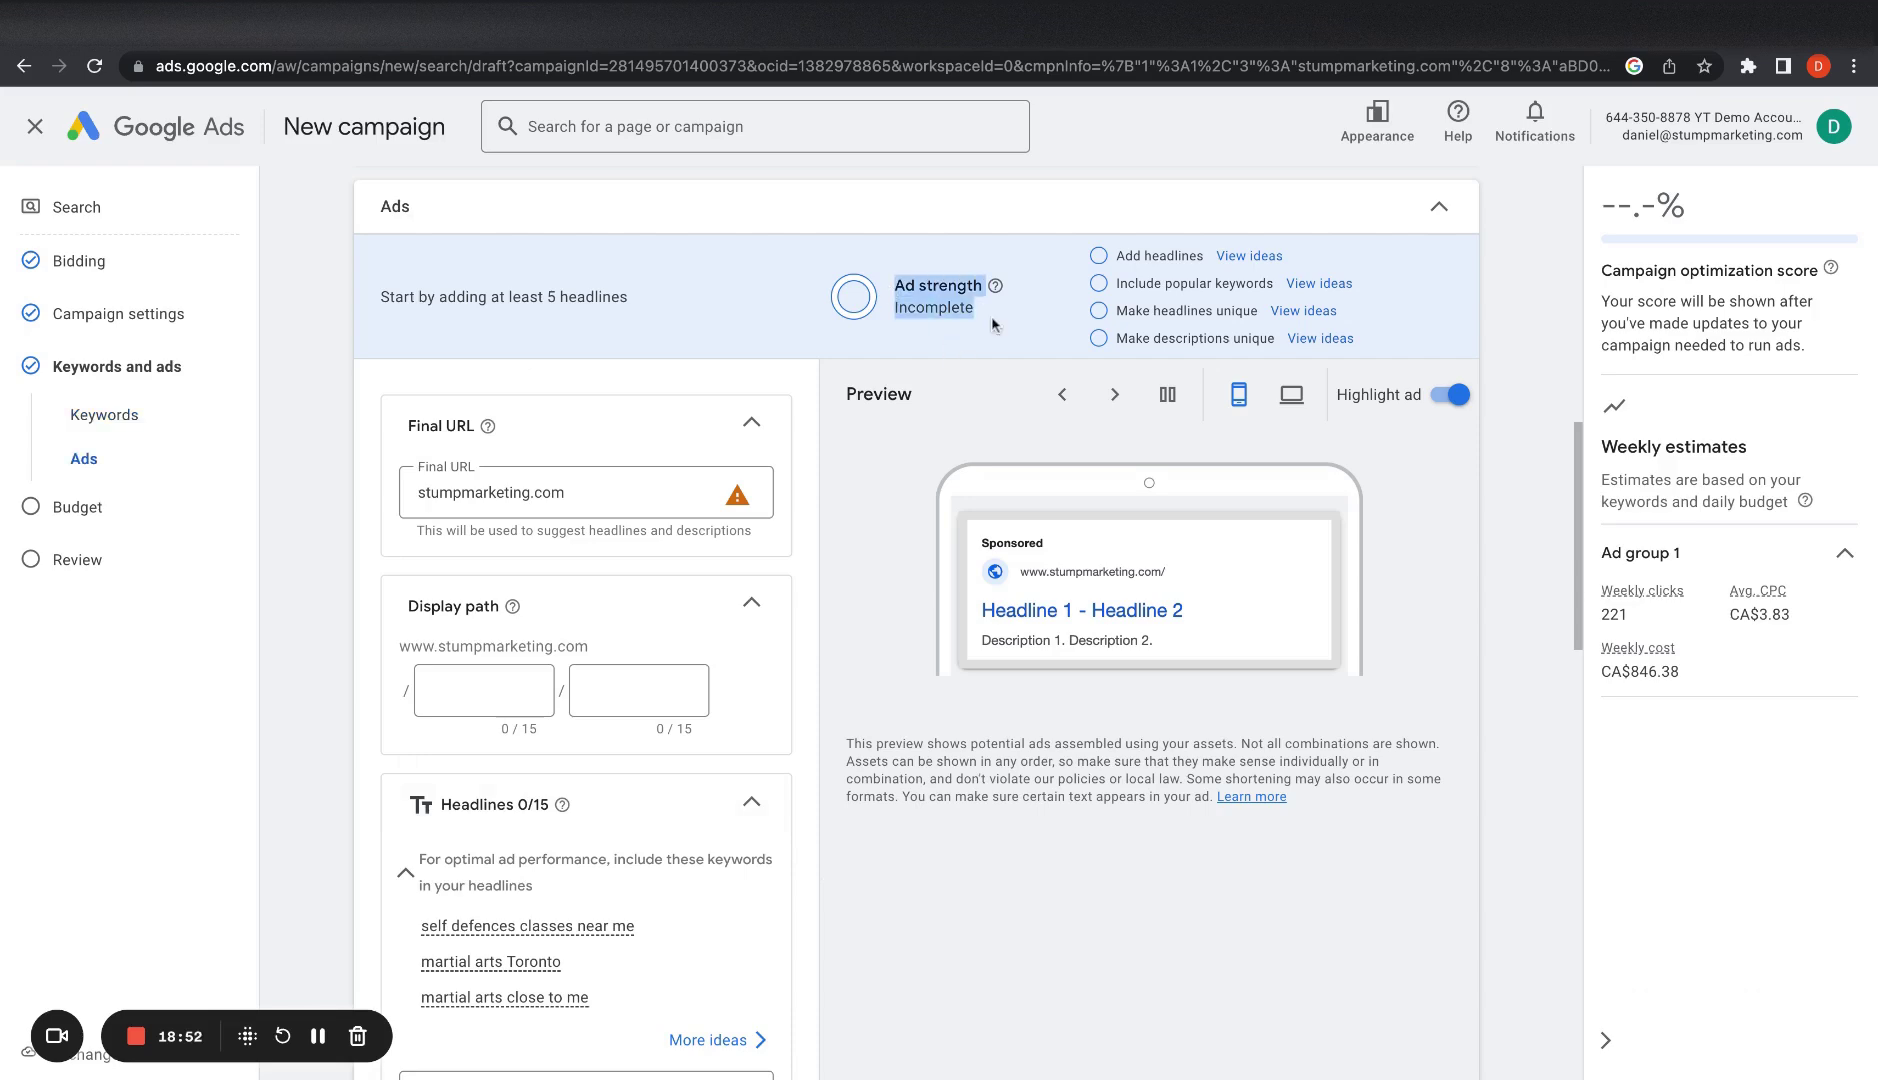
{"action": "triple_click", "coordinate": [1119, 255]}
{"action": "left_click_drag", "start_coordinate": [1117, 255], "coordinate": [757, 300]}
{"action": "left_click", "coordinate": [757, 300]}
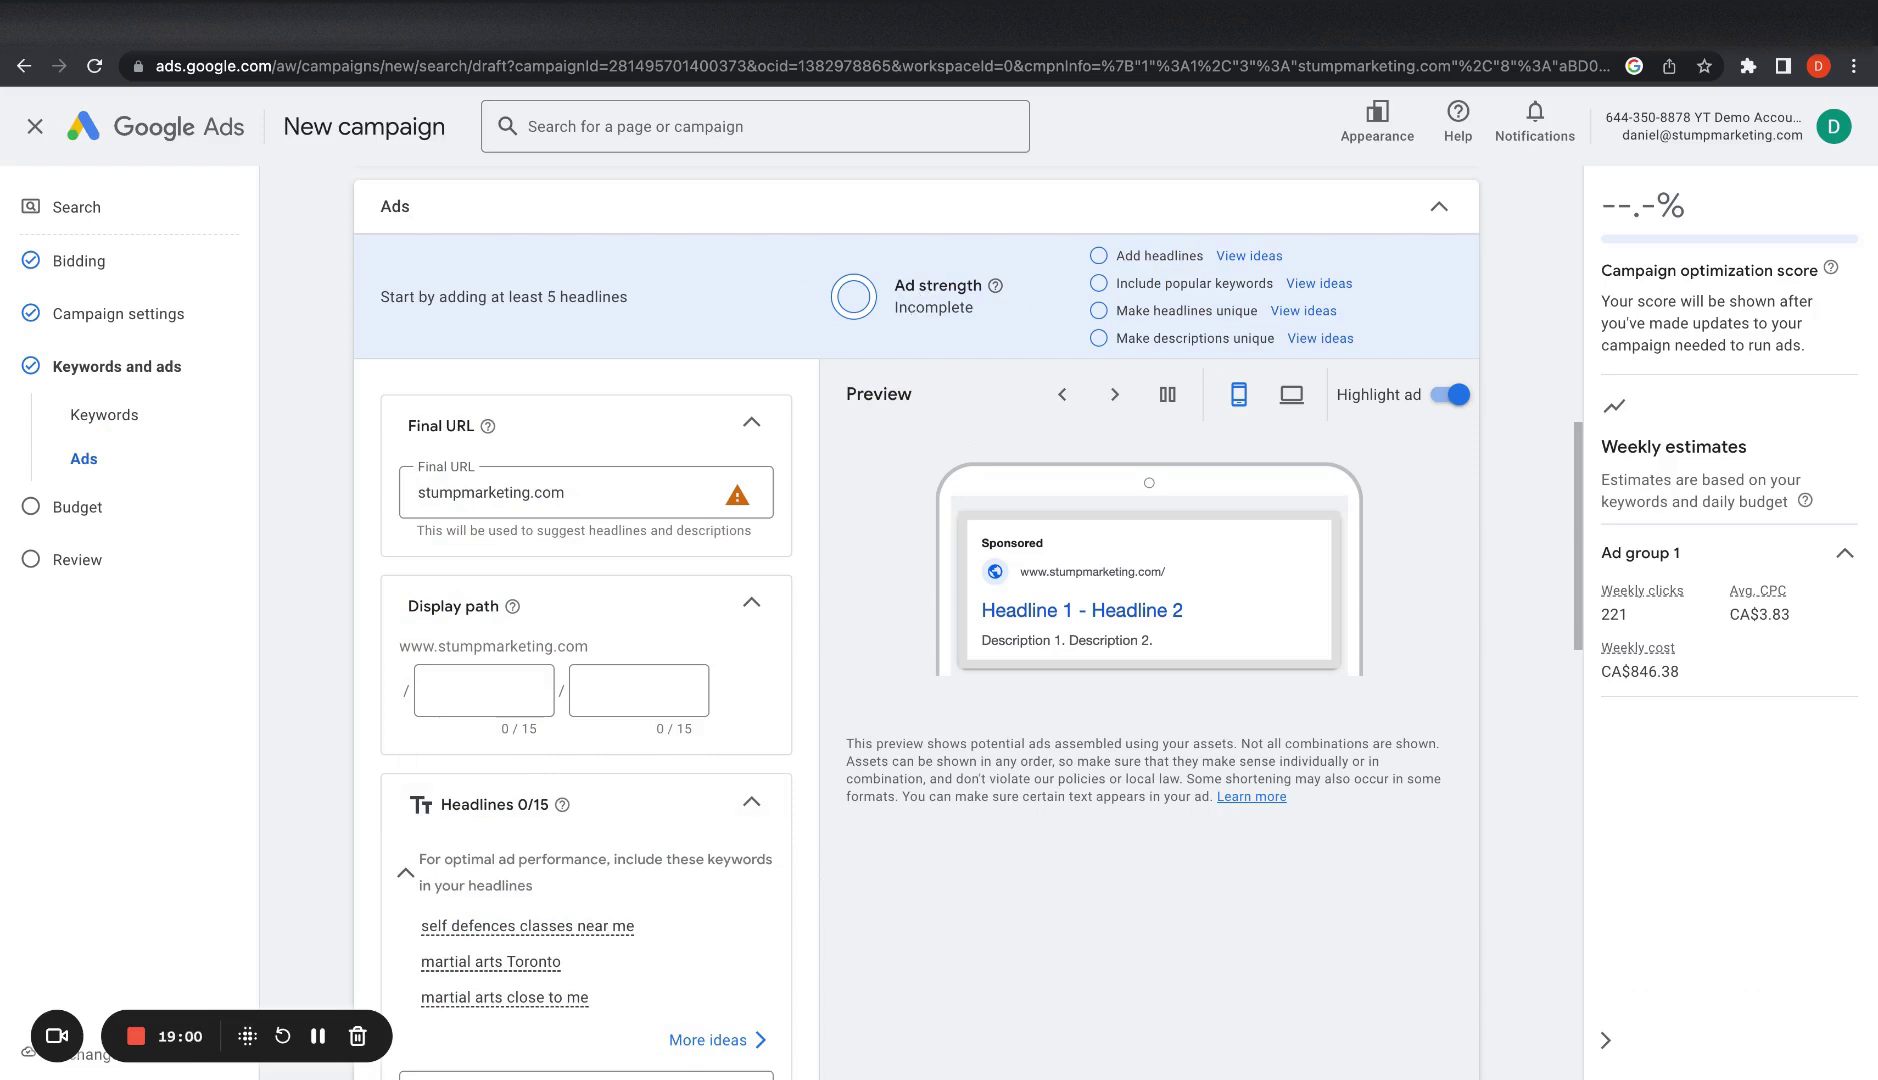
{"action": "left_click", "coordinate": [578, 505]}
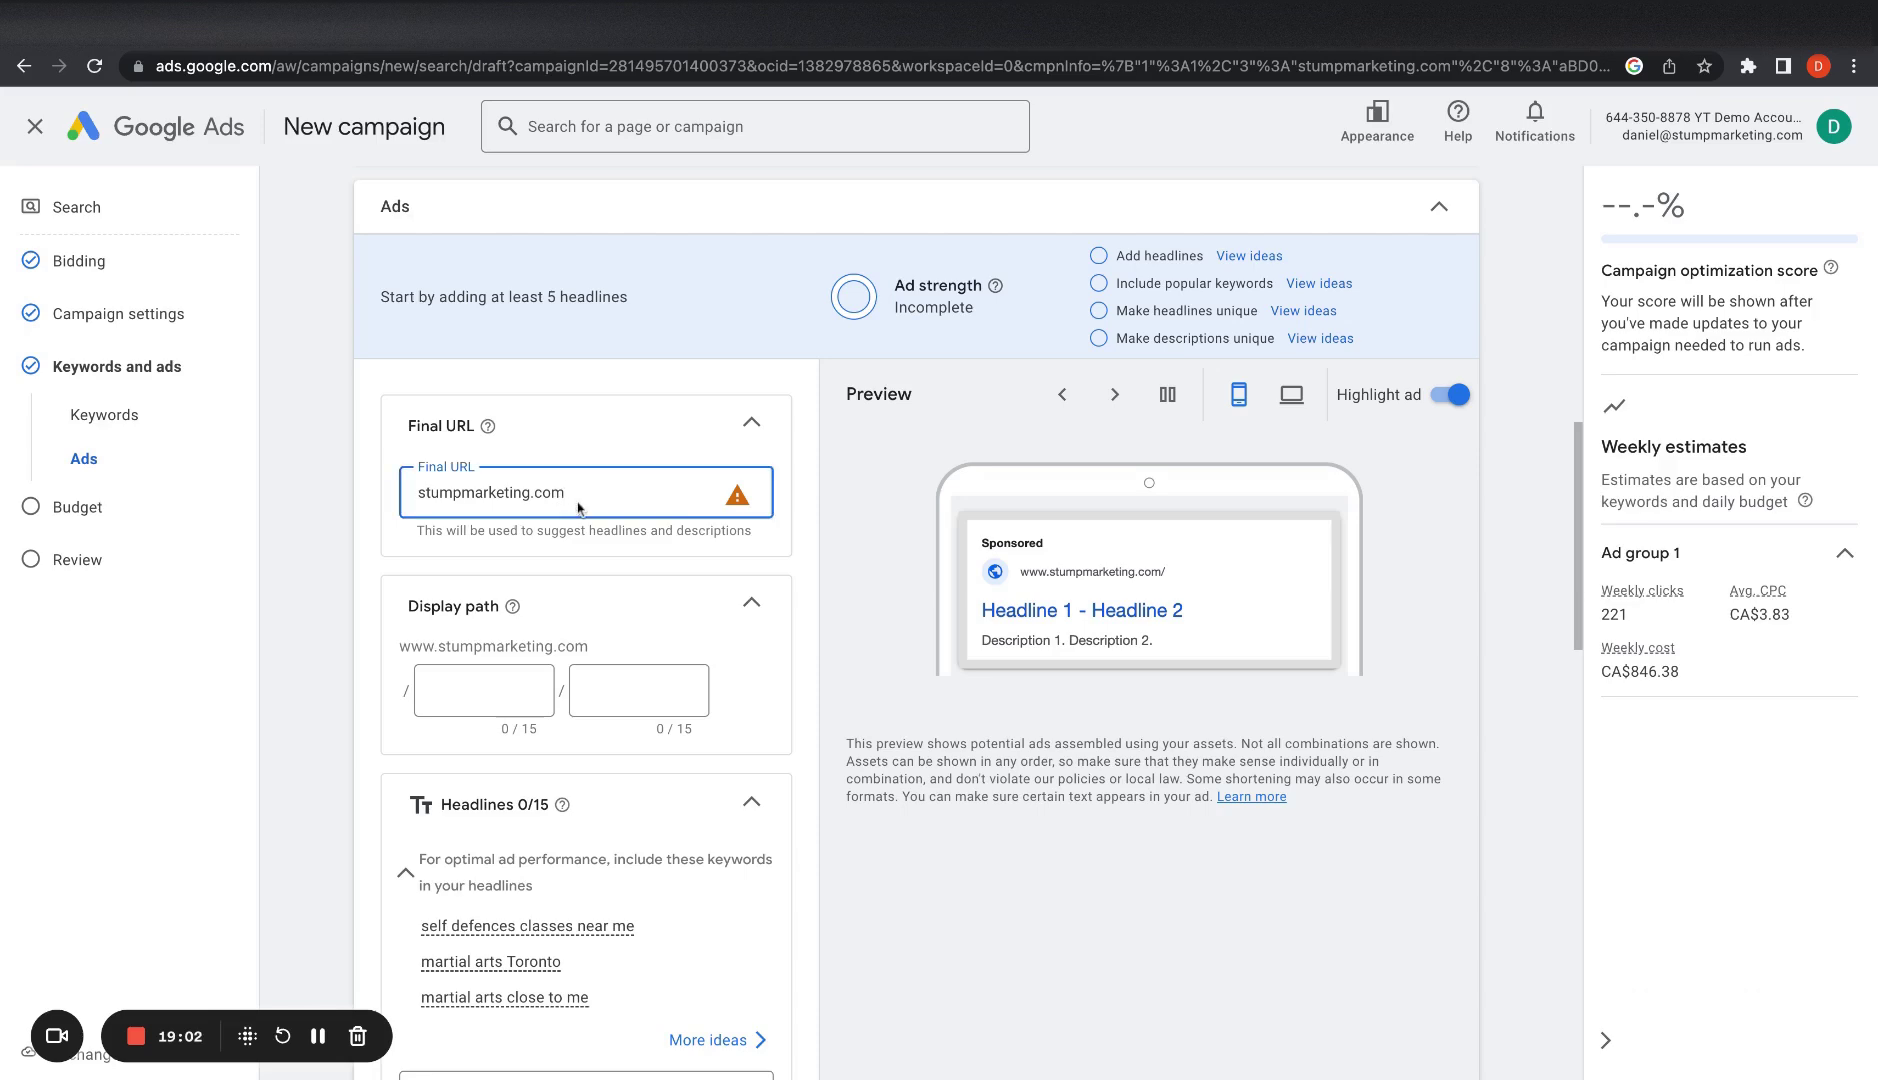
{"action": "scroll", "coordinate": [700, 620], "scroll_direction": "down", "scroll_amount": 5}
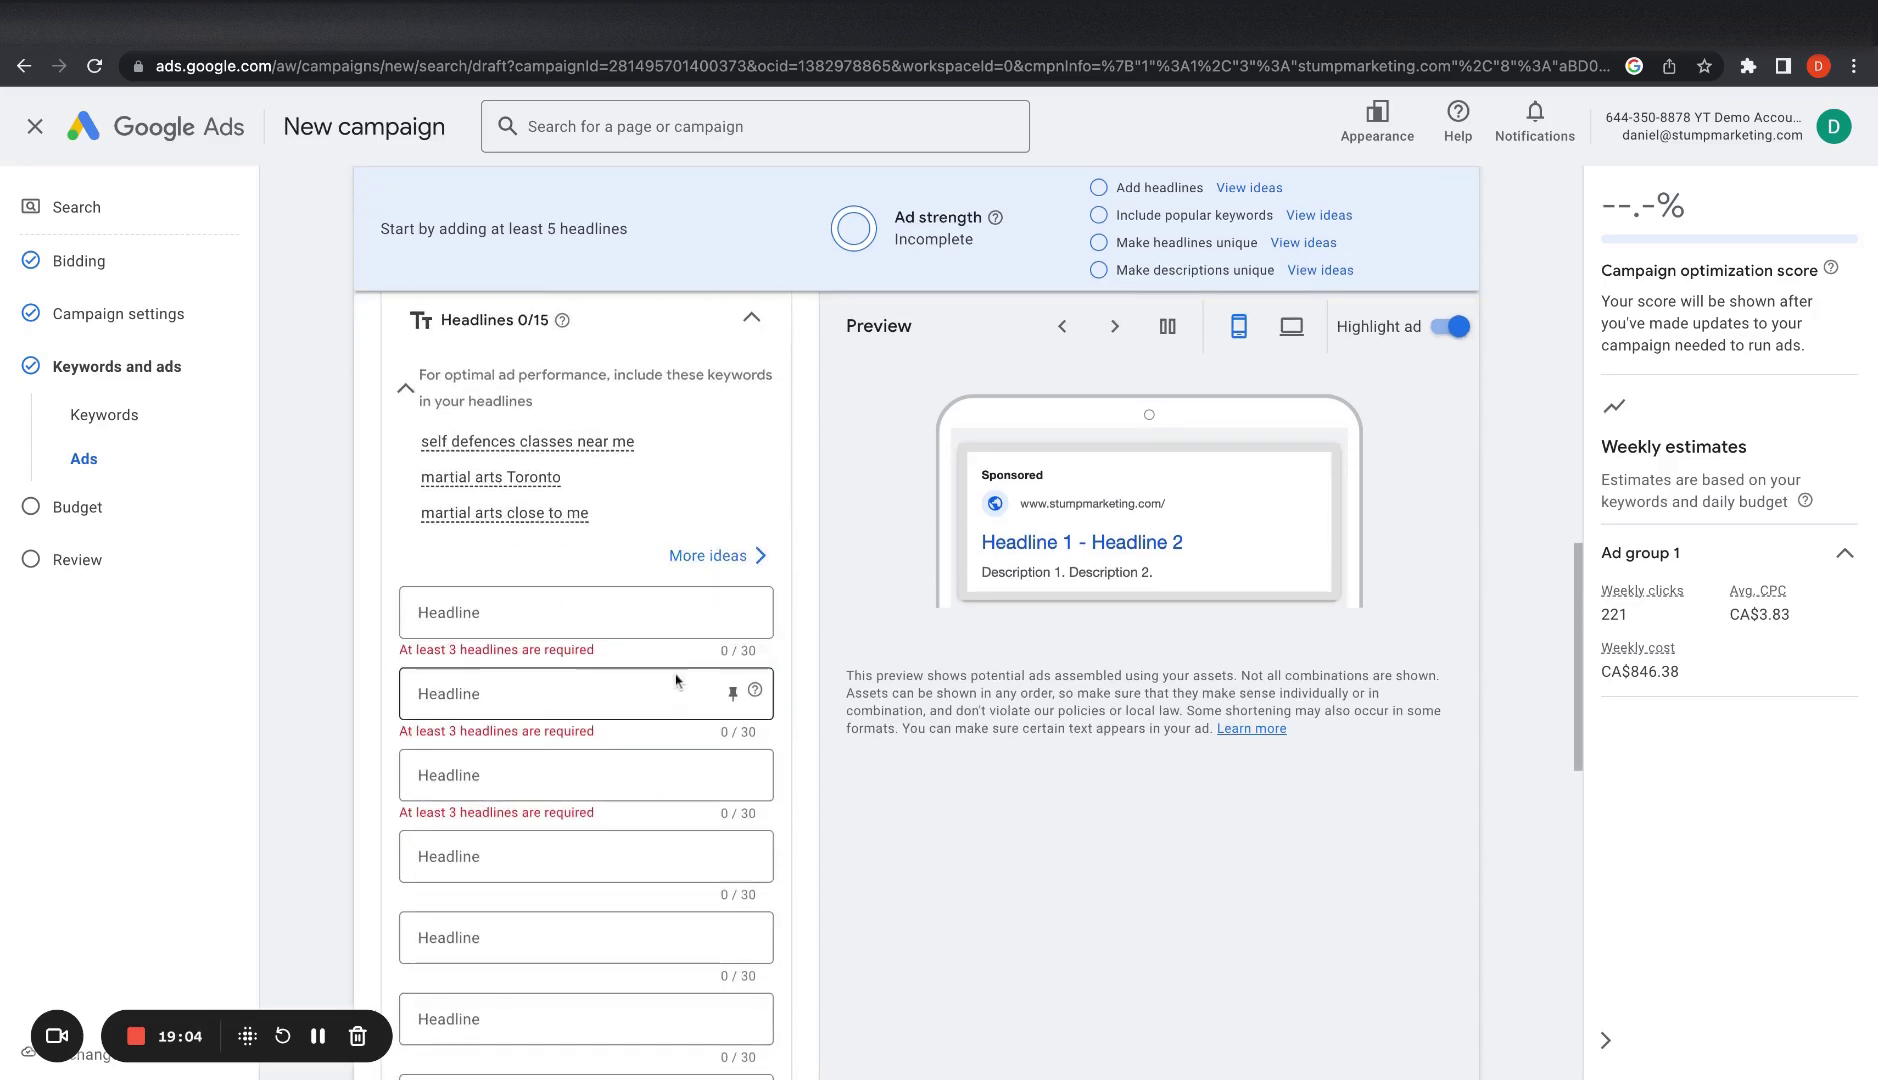
Step: Use the suggested text "Stump Marketing" as the ad's first headline
{"action": "left_click", "coordinate": [697, 625]}
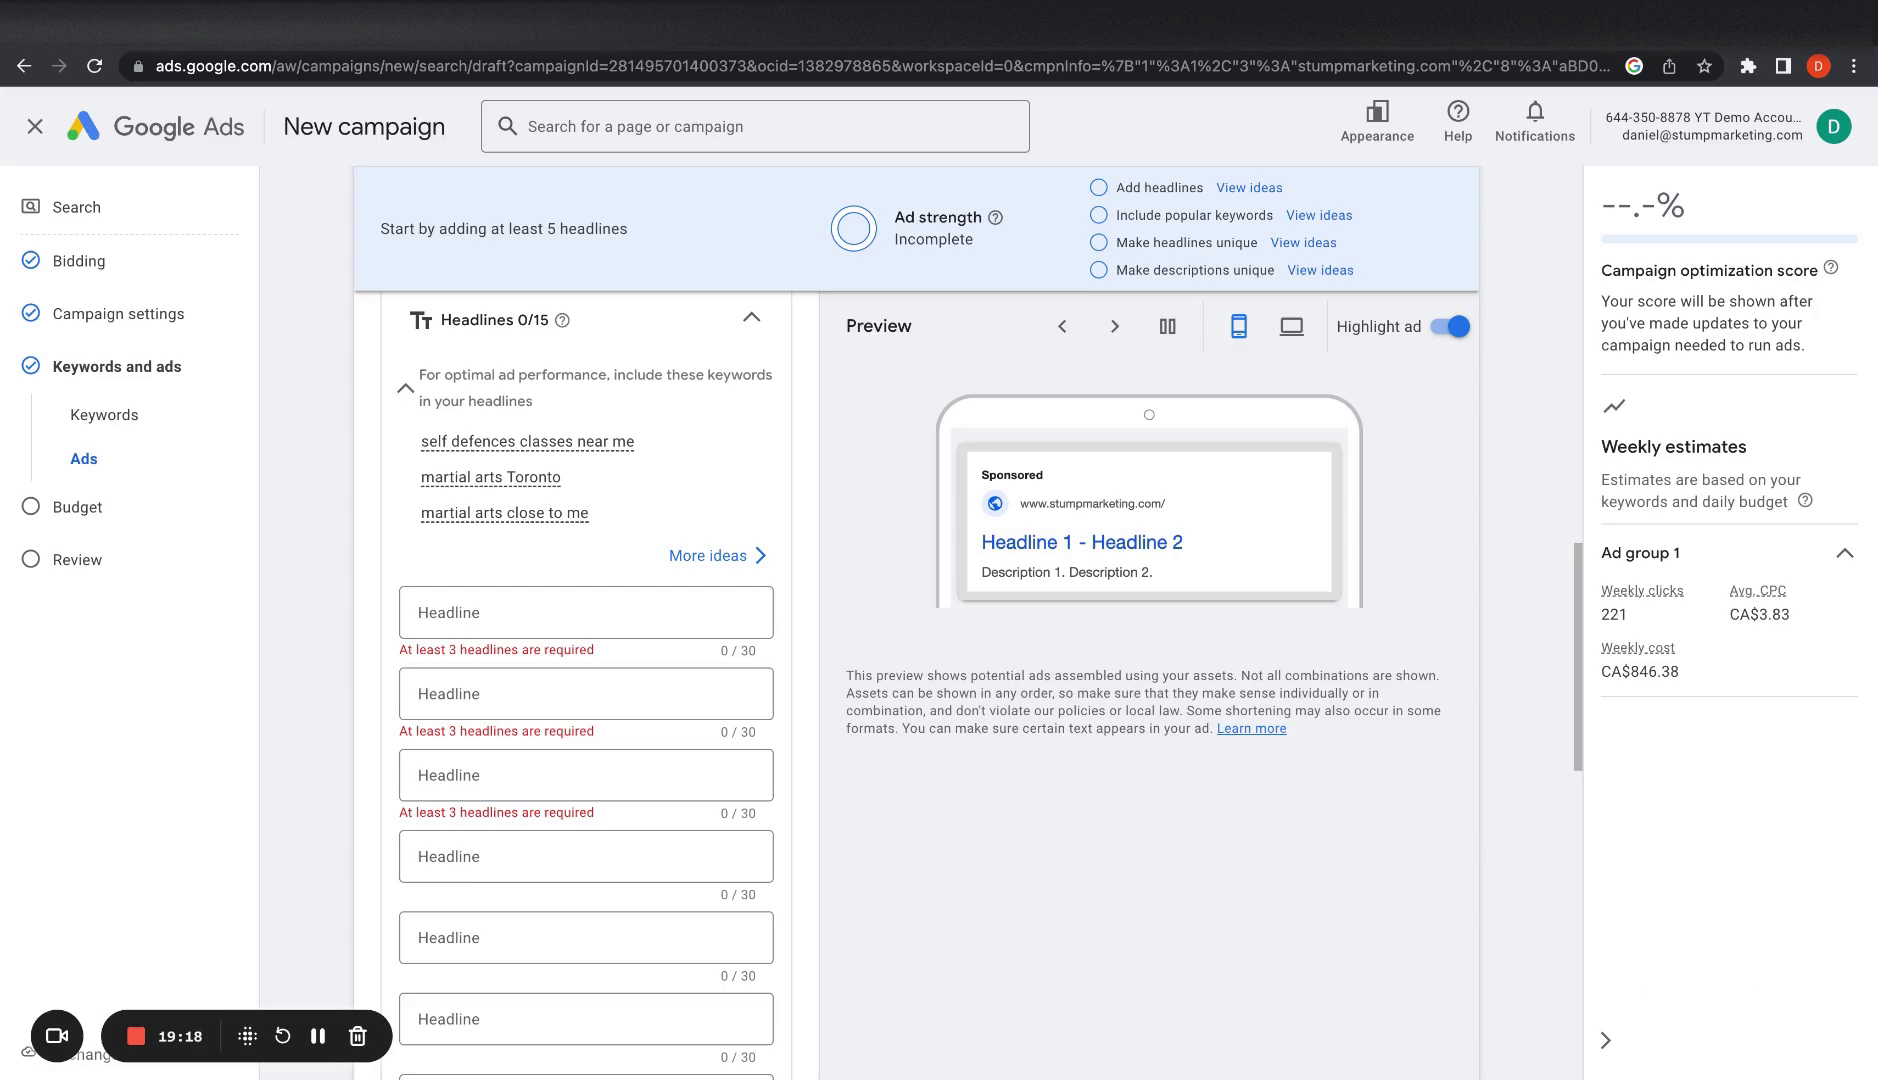
{"action": "left_click", "coordinate": [733, 612]}
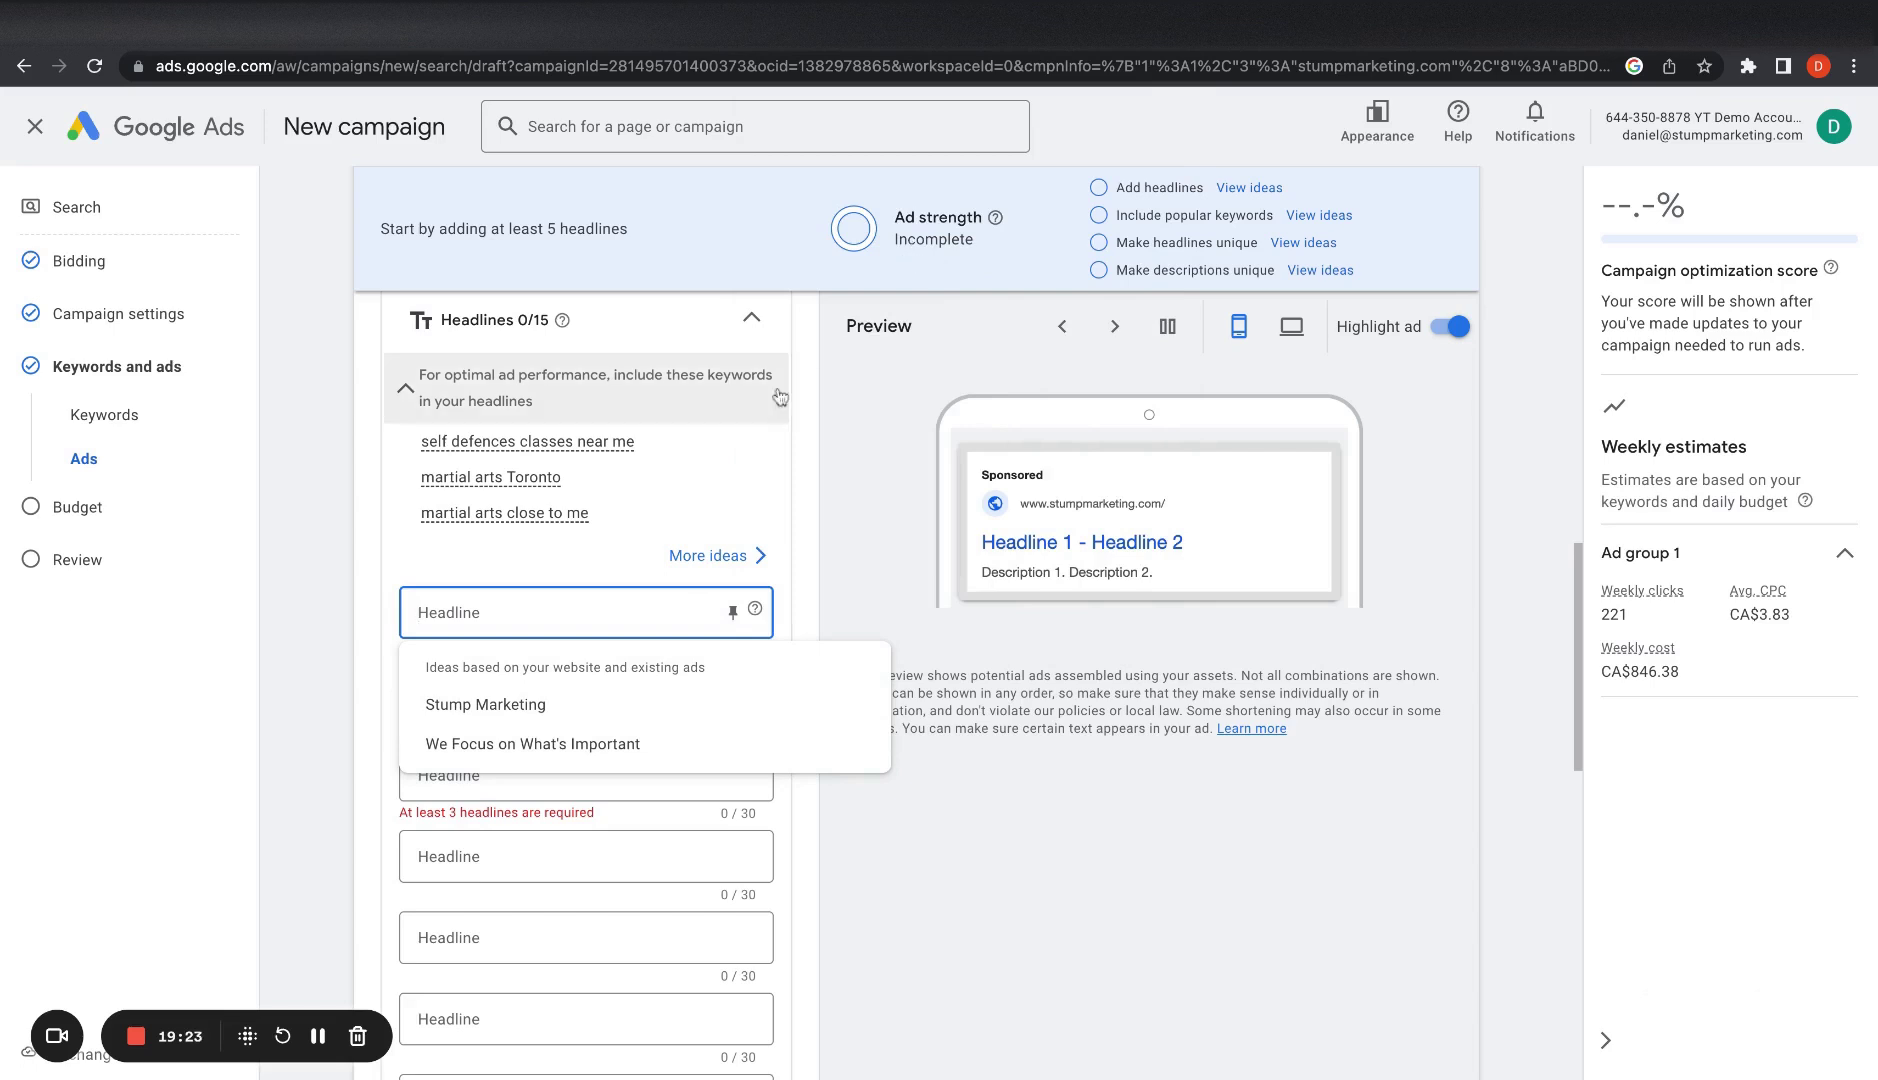
{"action": "scroll", "coordinate": [772, 405], "scroll_direction": "down", "scroll_amount": 1}
{"action": "left_click", "coordinate": [272, 579]}
{"action": "left_click", "coordinate": [550, 597]}
{"action": "left_click", "coordinate": [302, 721]}
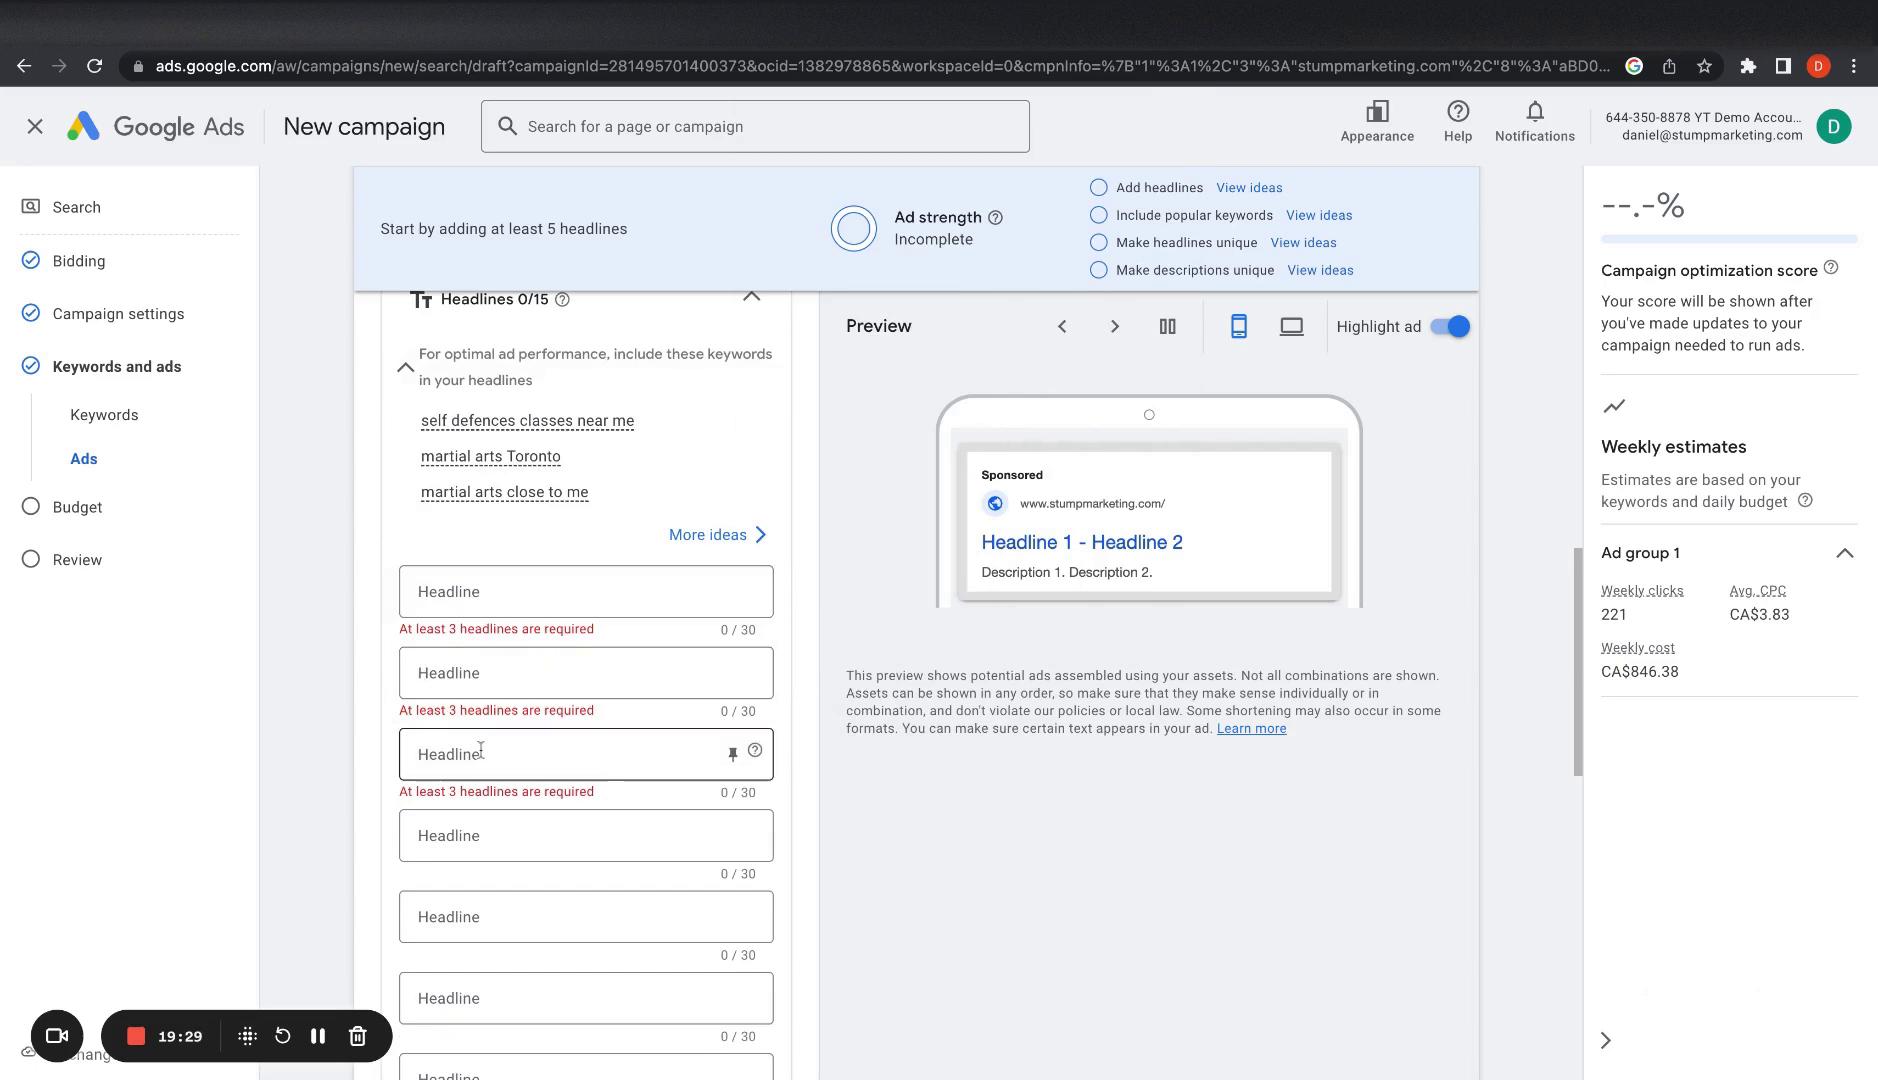
{"action": "left_click", "coordinate": [500, 594]}
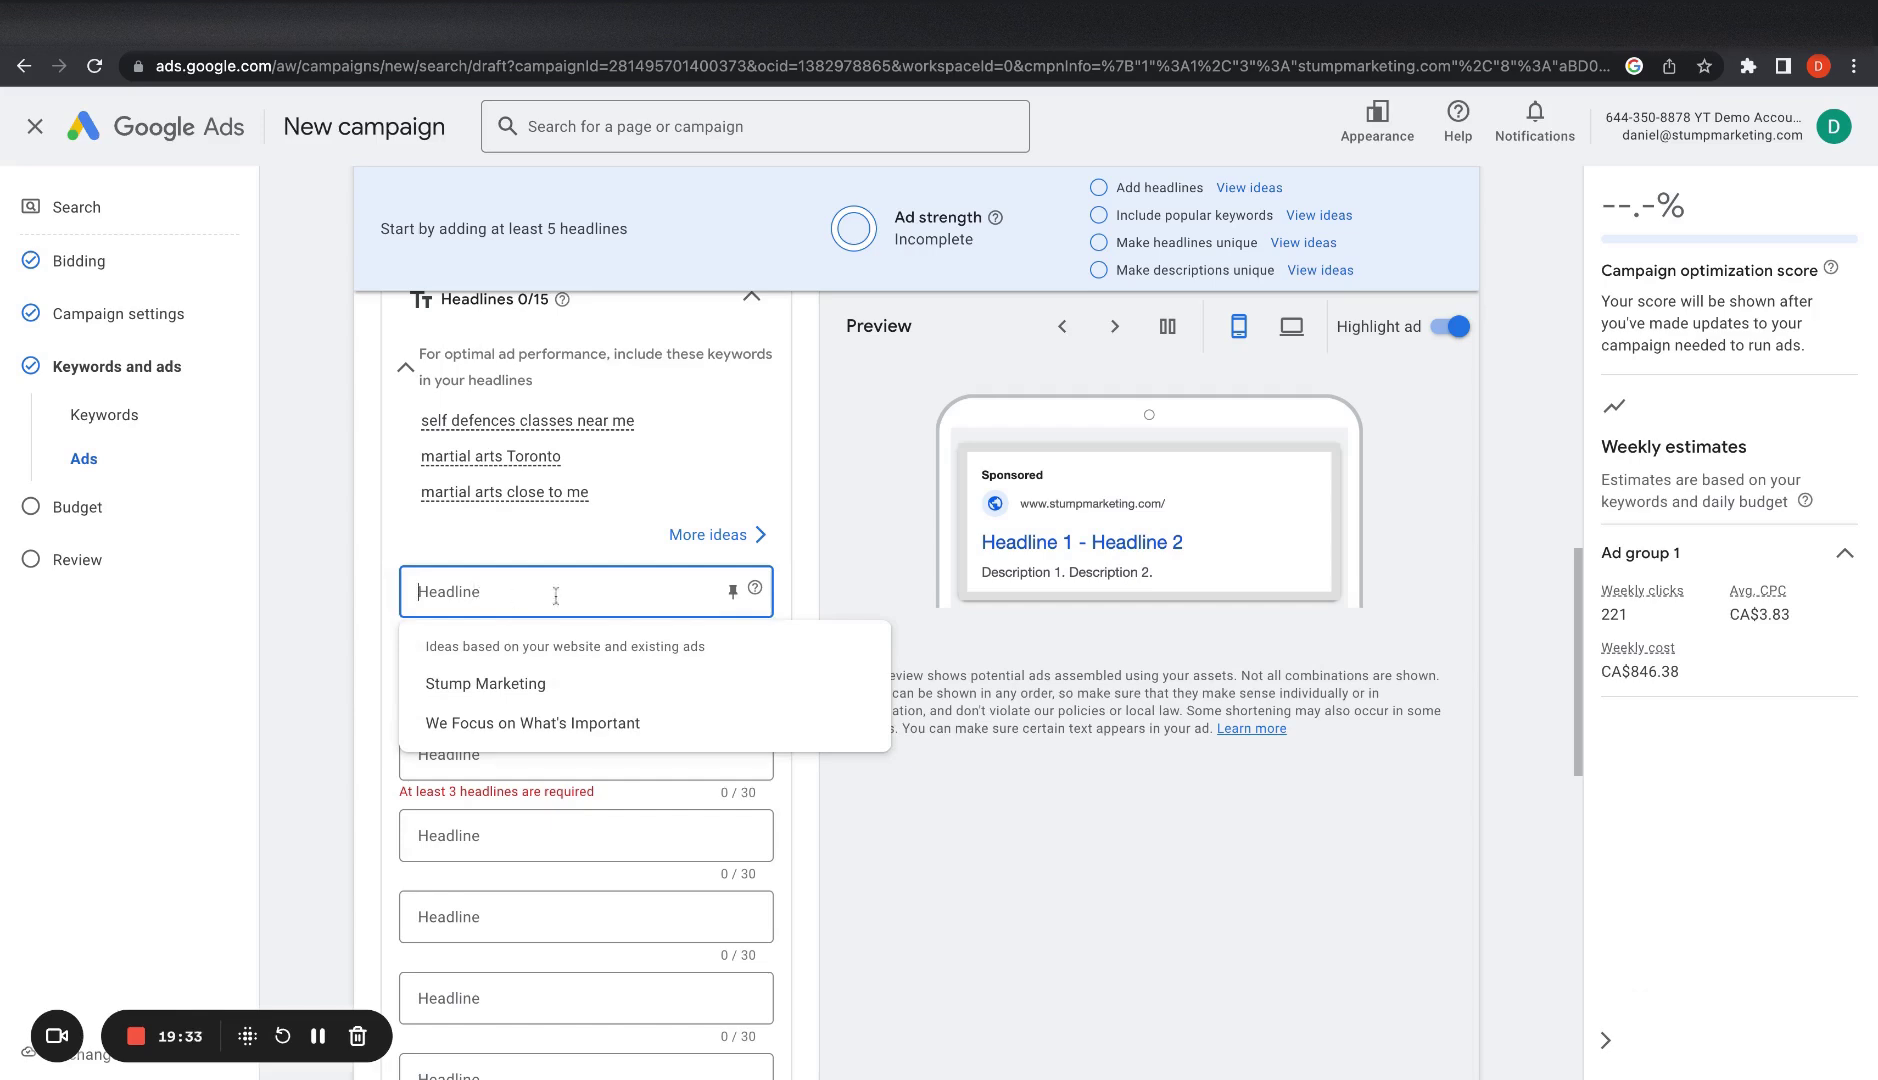
{"action": "left_click", "coordinate": [545, 683]}
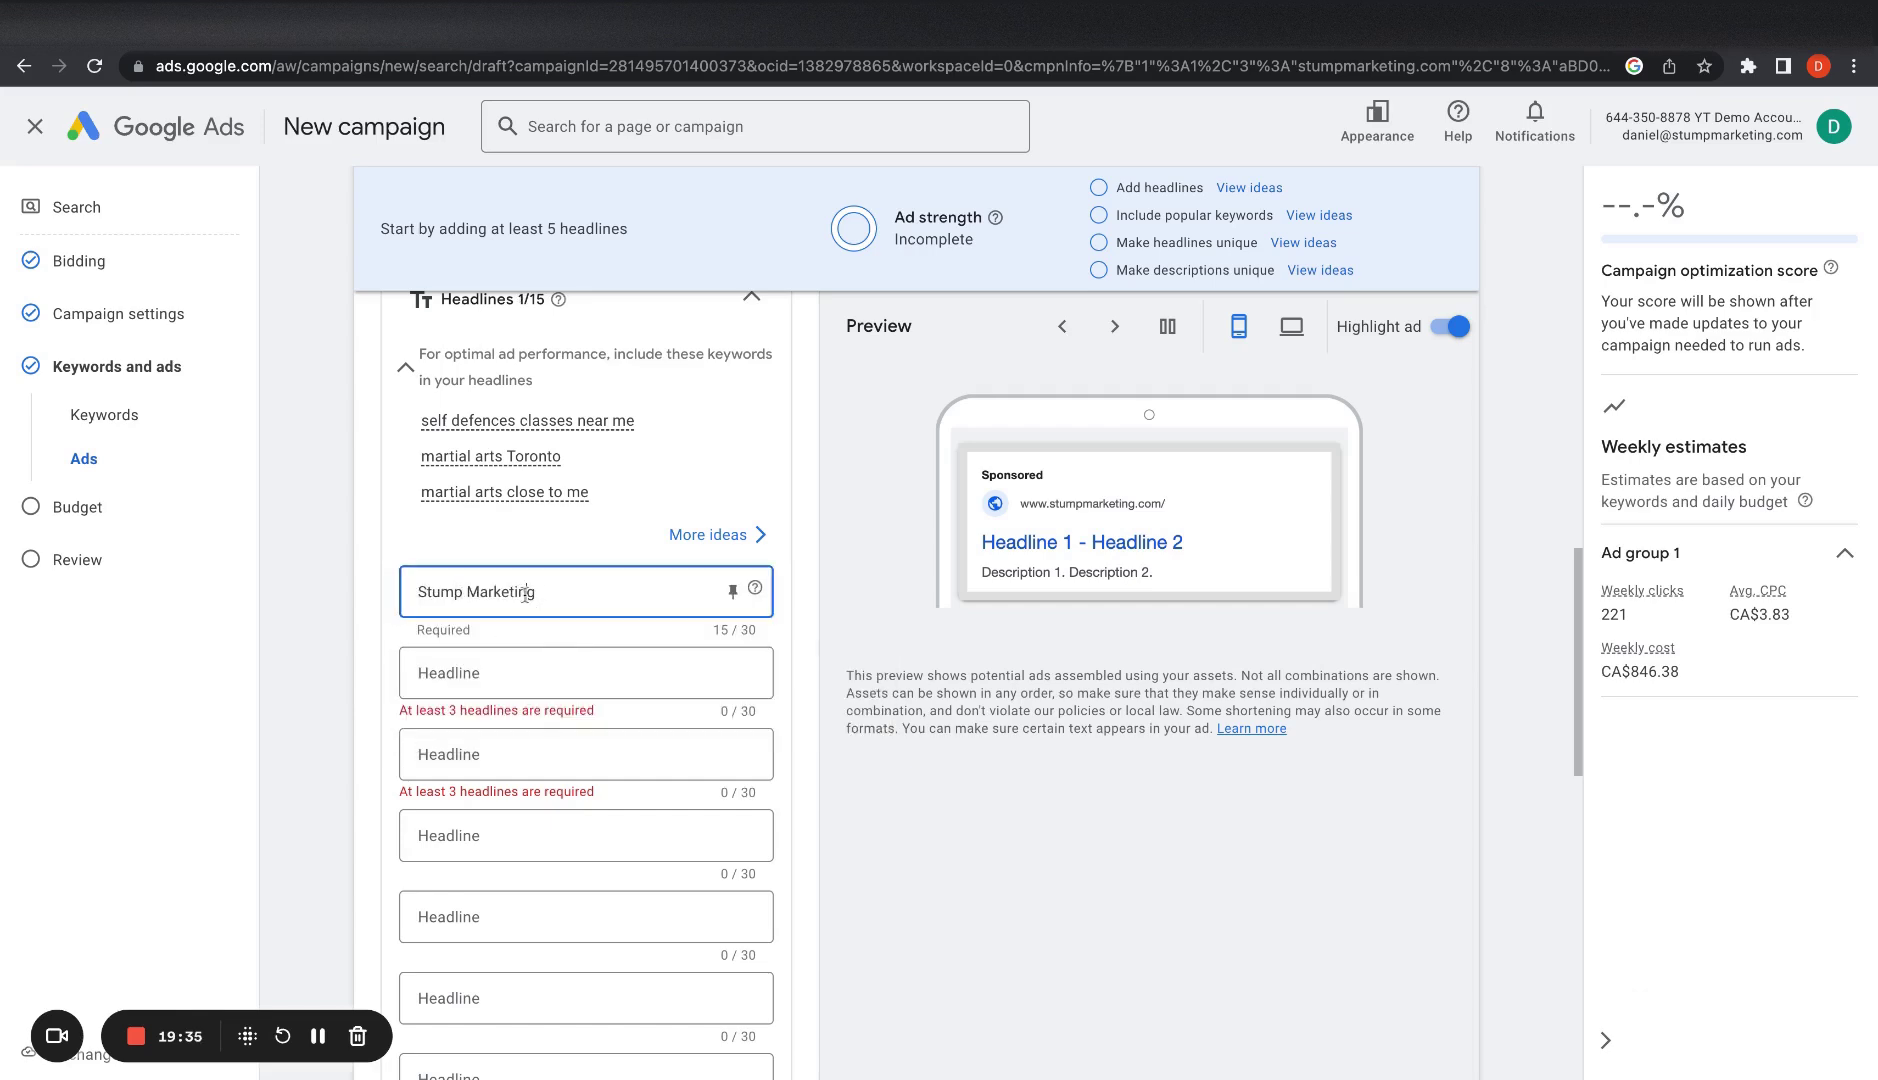
{"action": "triple_click", "coordinate": [525, 593]}
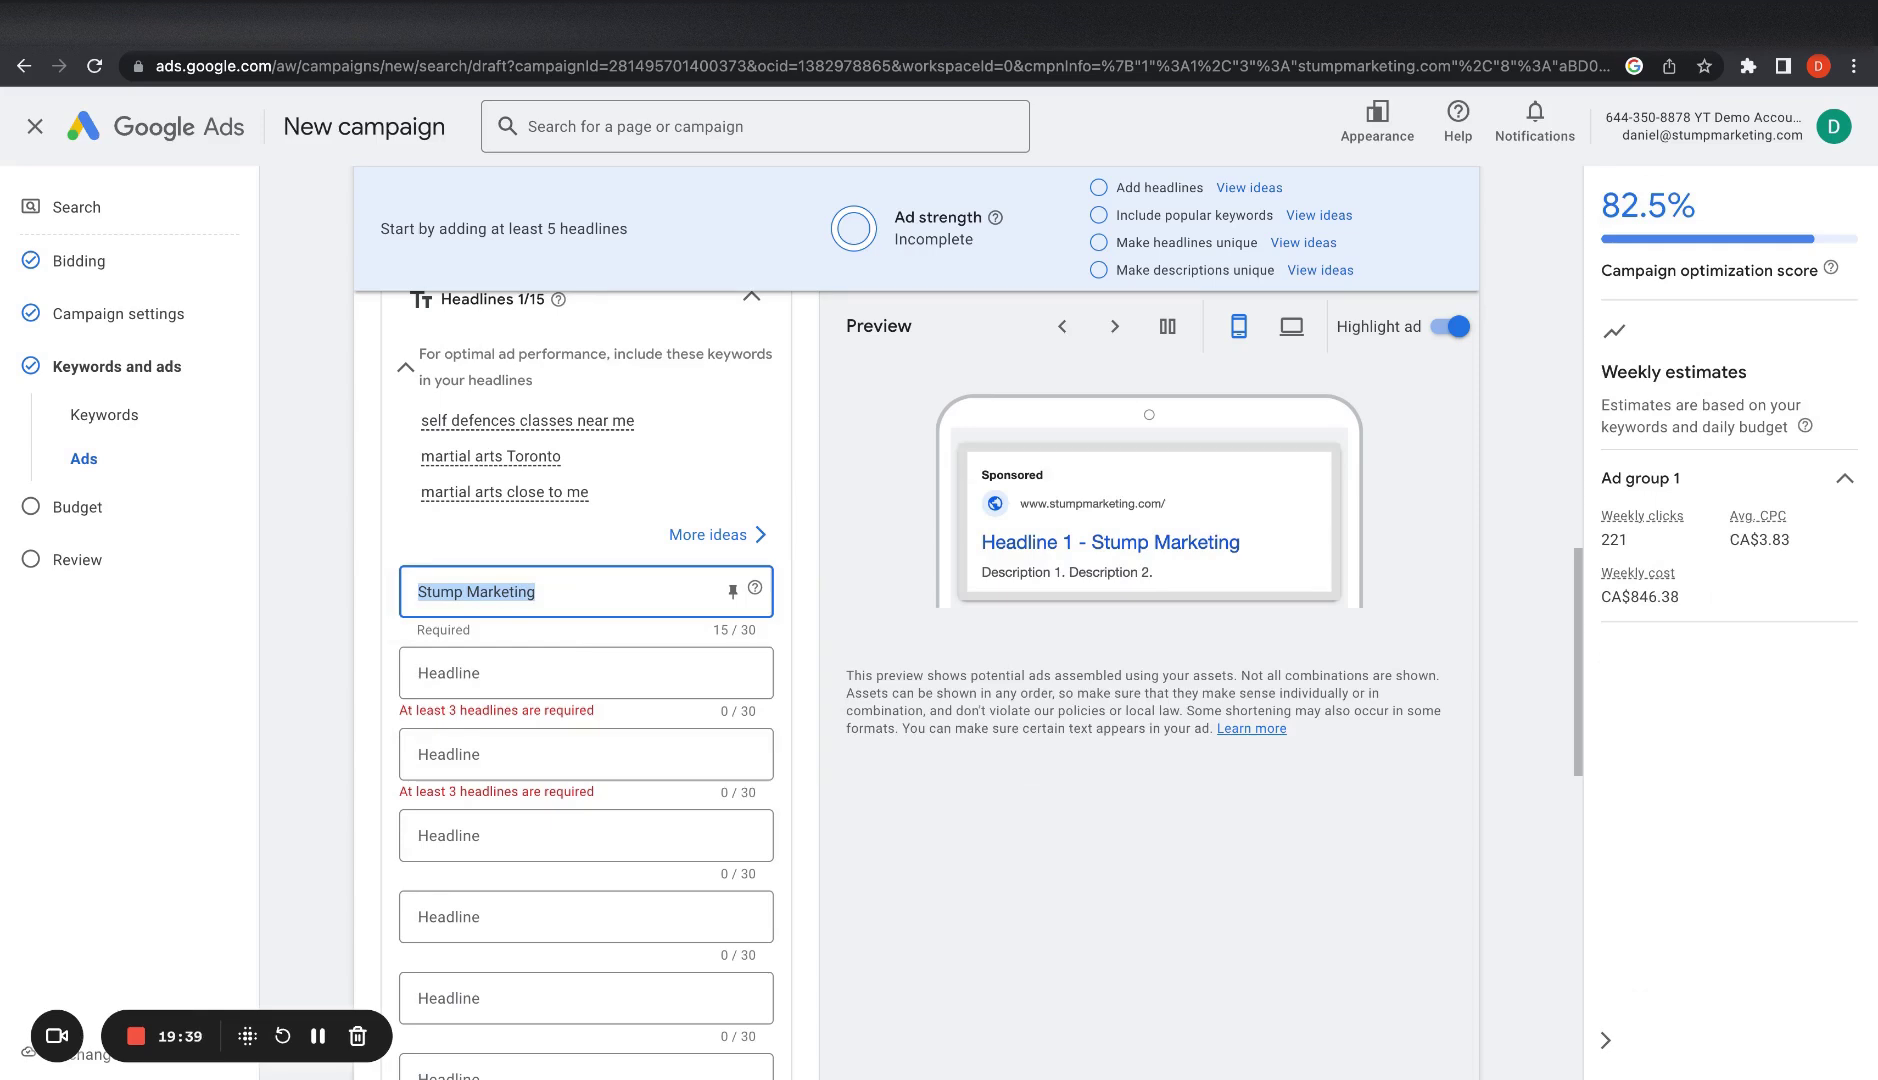
{"action": "key", "text": "BackSpace"}
Step: Enter "Self Defence Classes Near You" as the ad's second headline
{"action": "left_click", "coordinate": [511, 683]}
{"action": "left_click", "coordinate": [513, 692]}
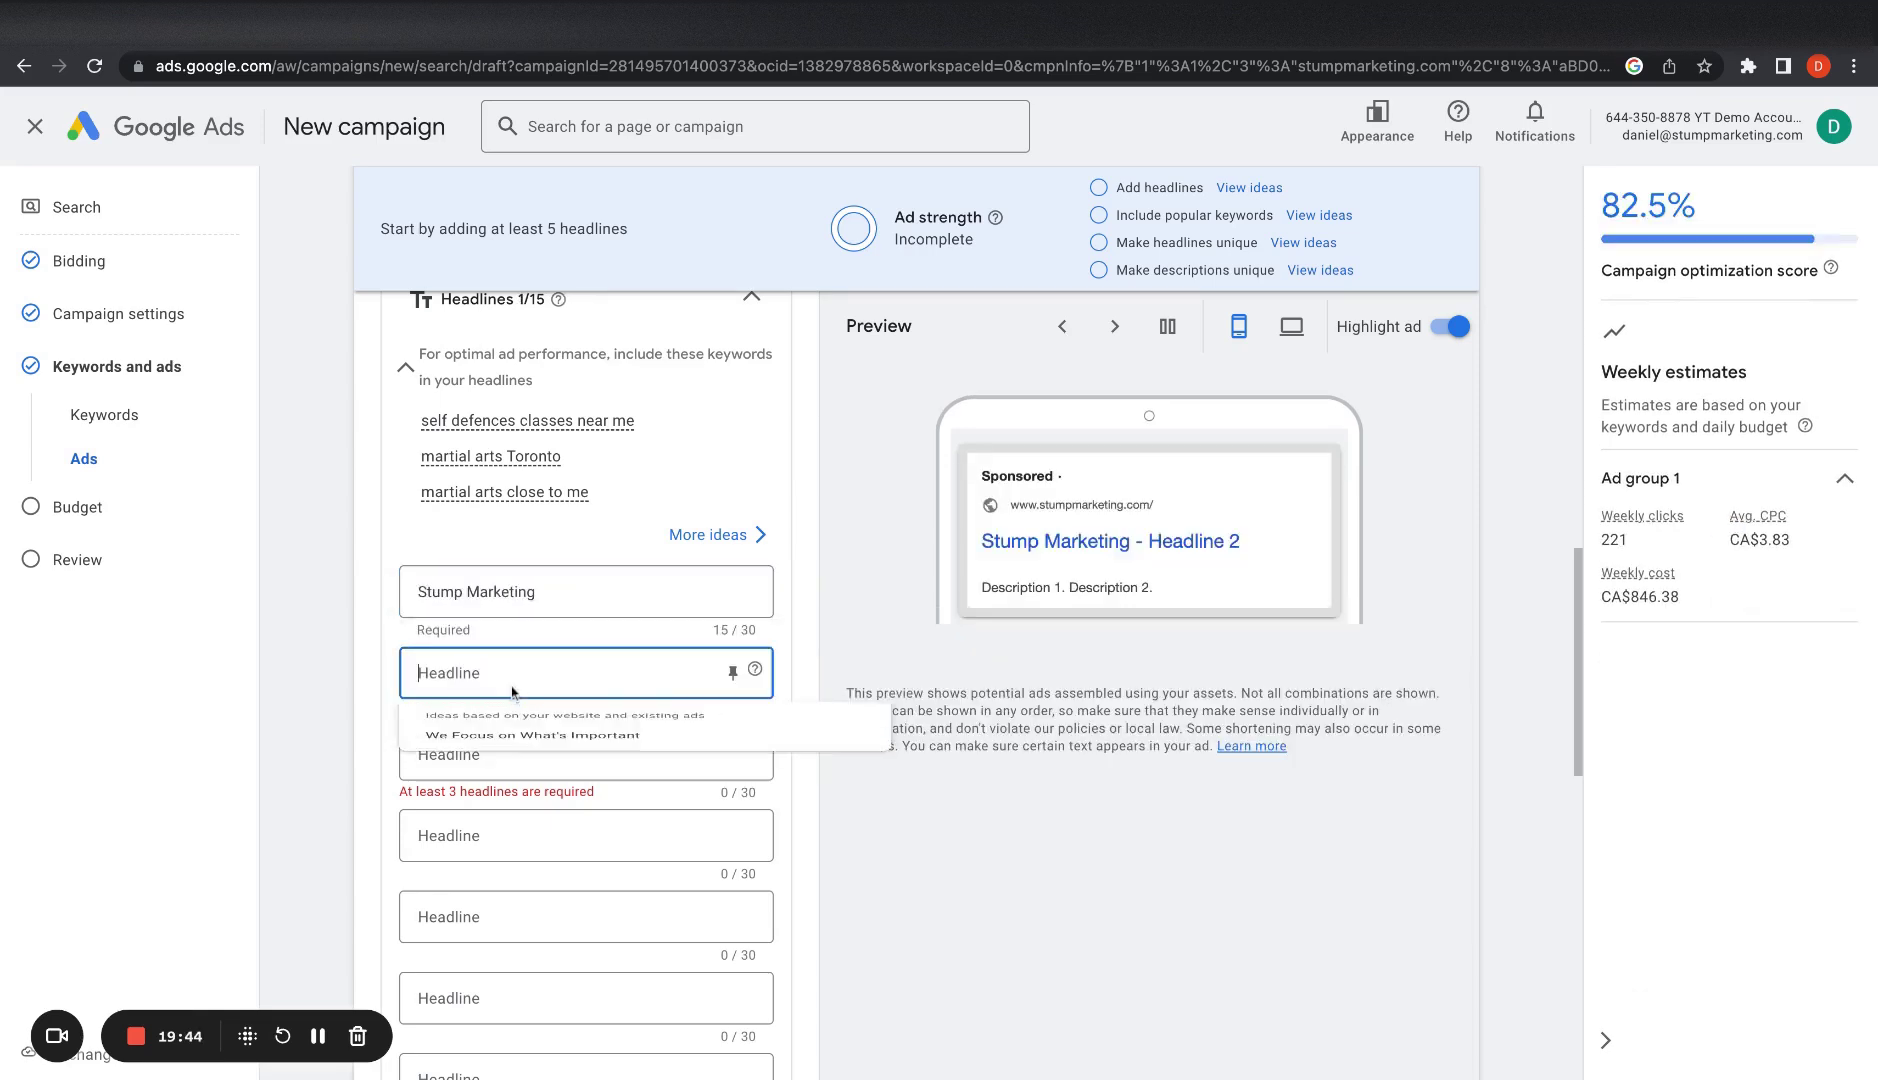
{"action": "left_click", "coordinate": [307, 648]}
{"action": "left_click", "coordinate": [503, 669]}
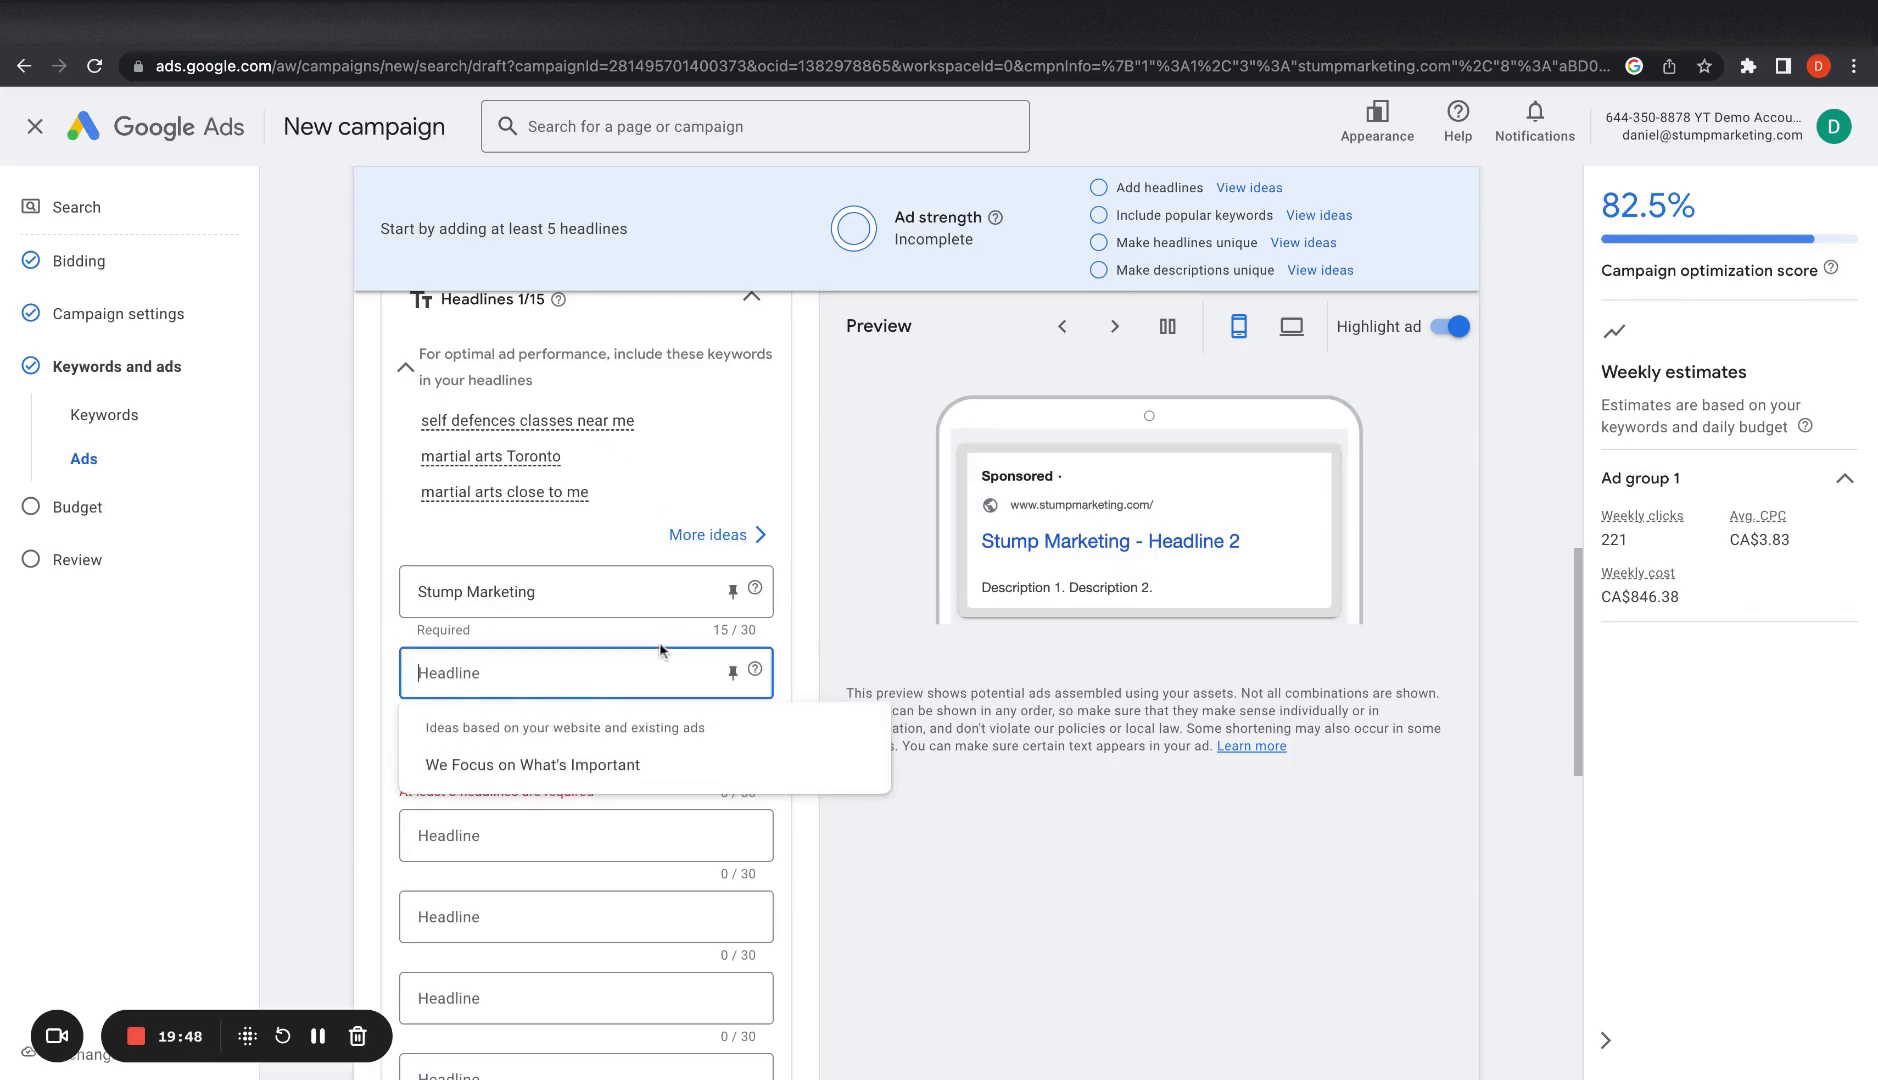
{"action": "type", "text": "Self d"}
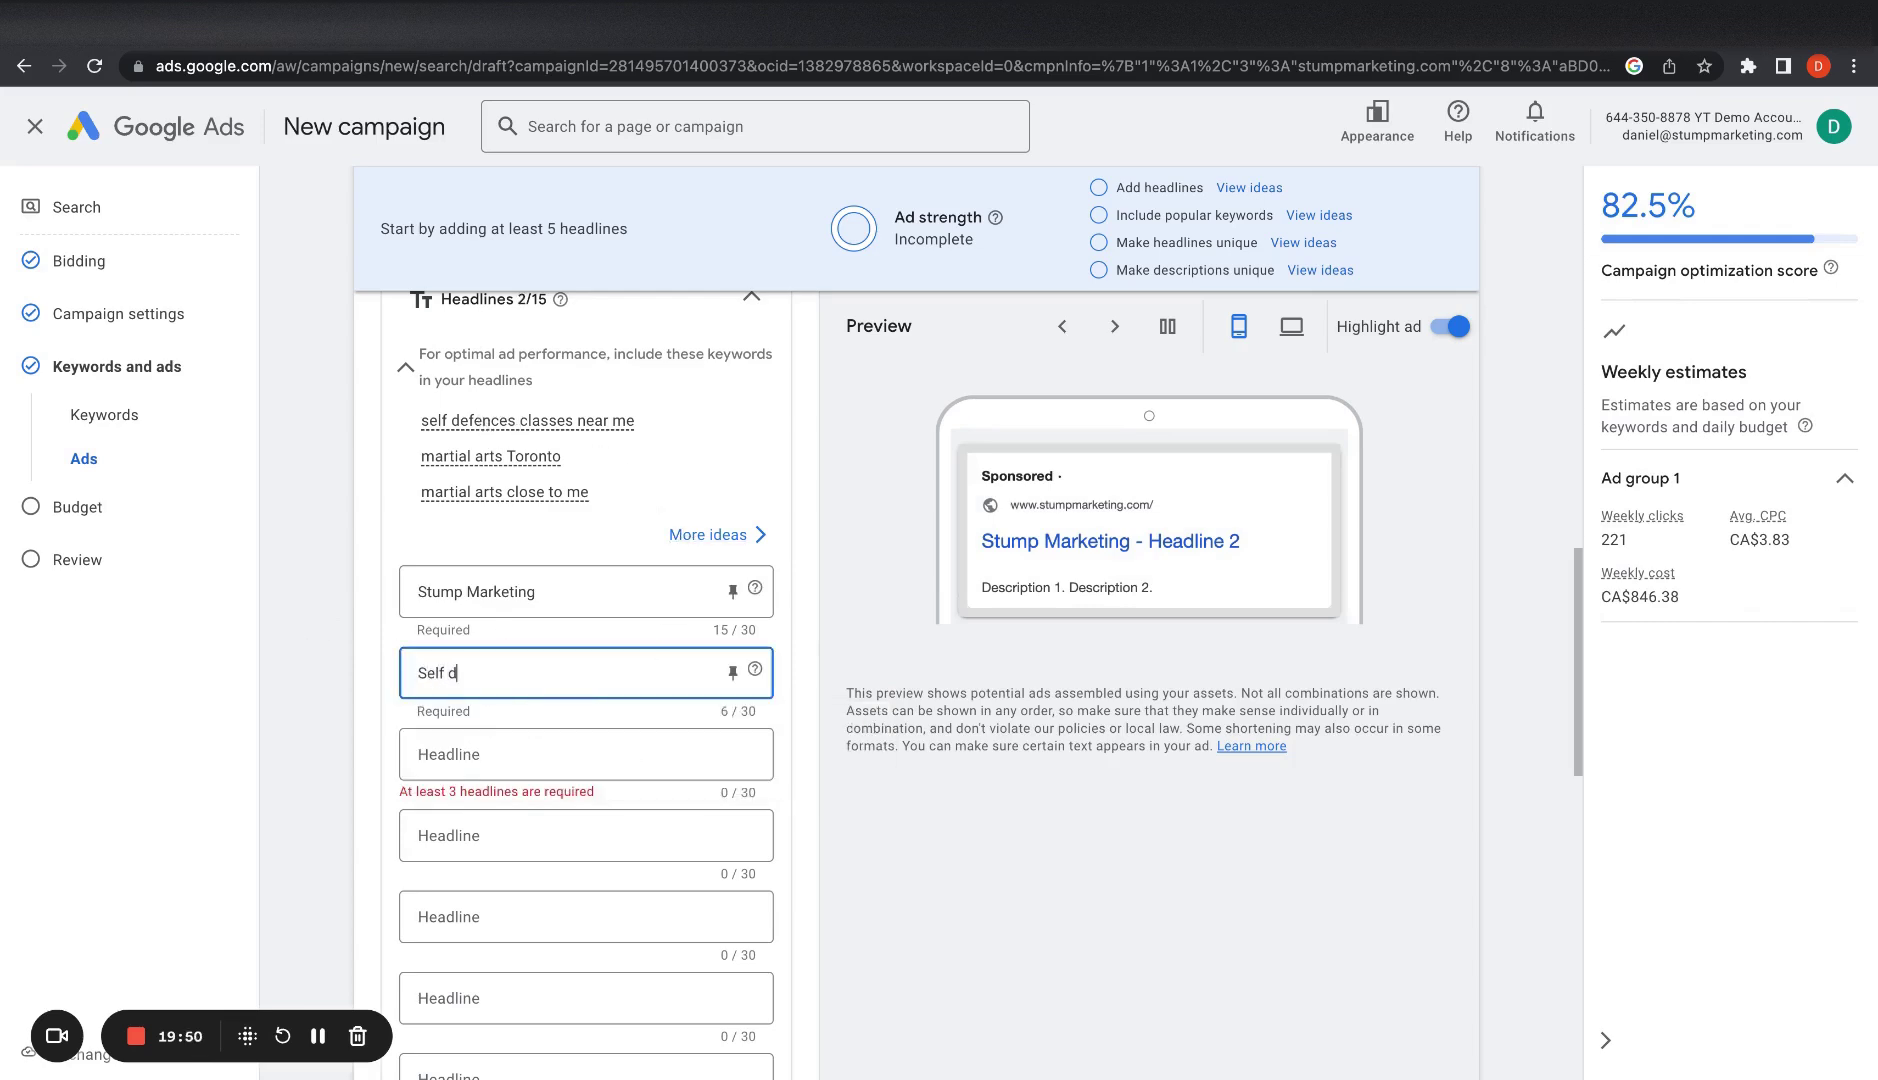
{"action": "key", "text": "BackSpace"}
{"action": "type", "text": "De"}
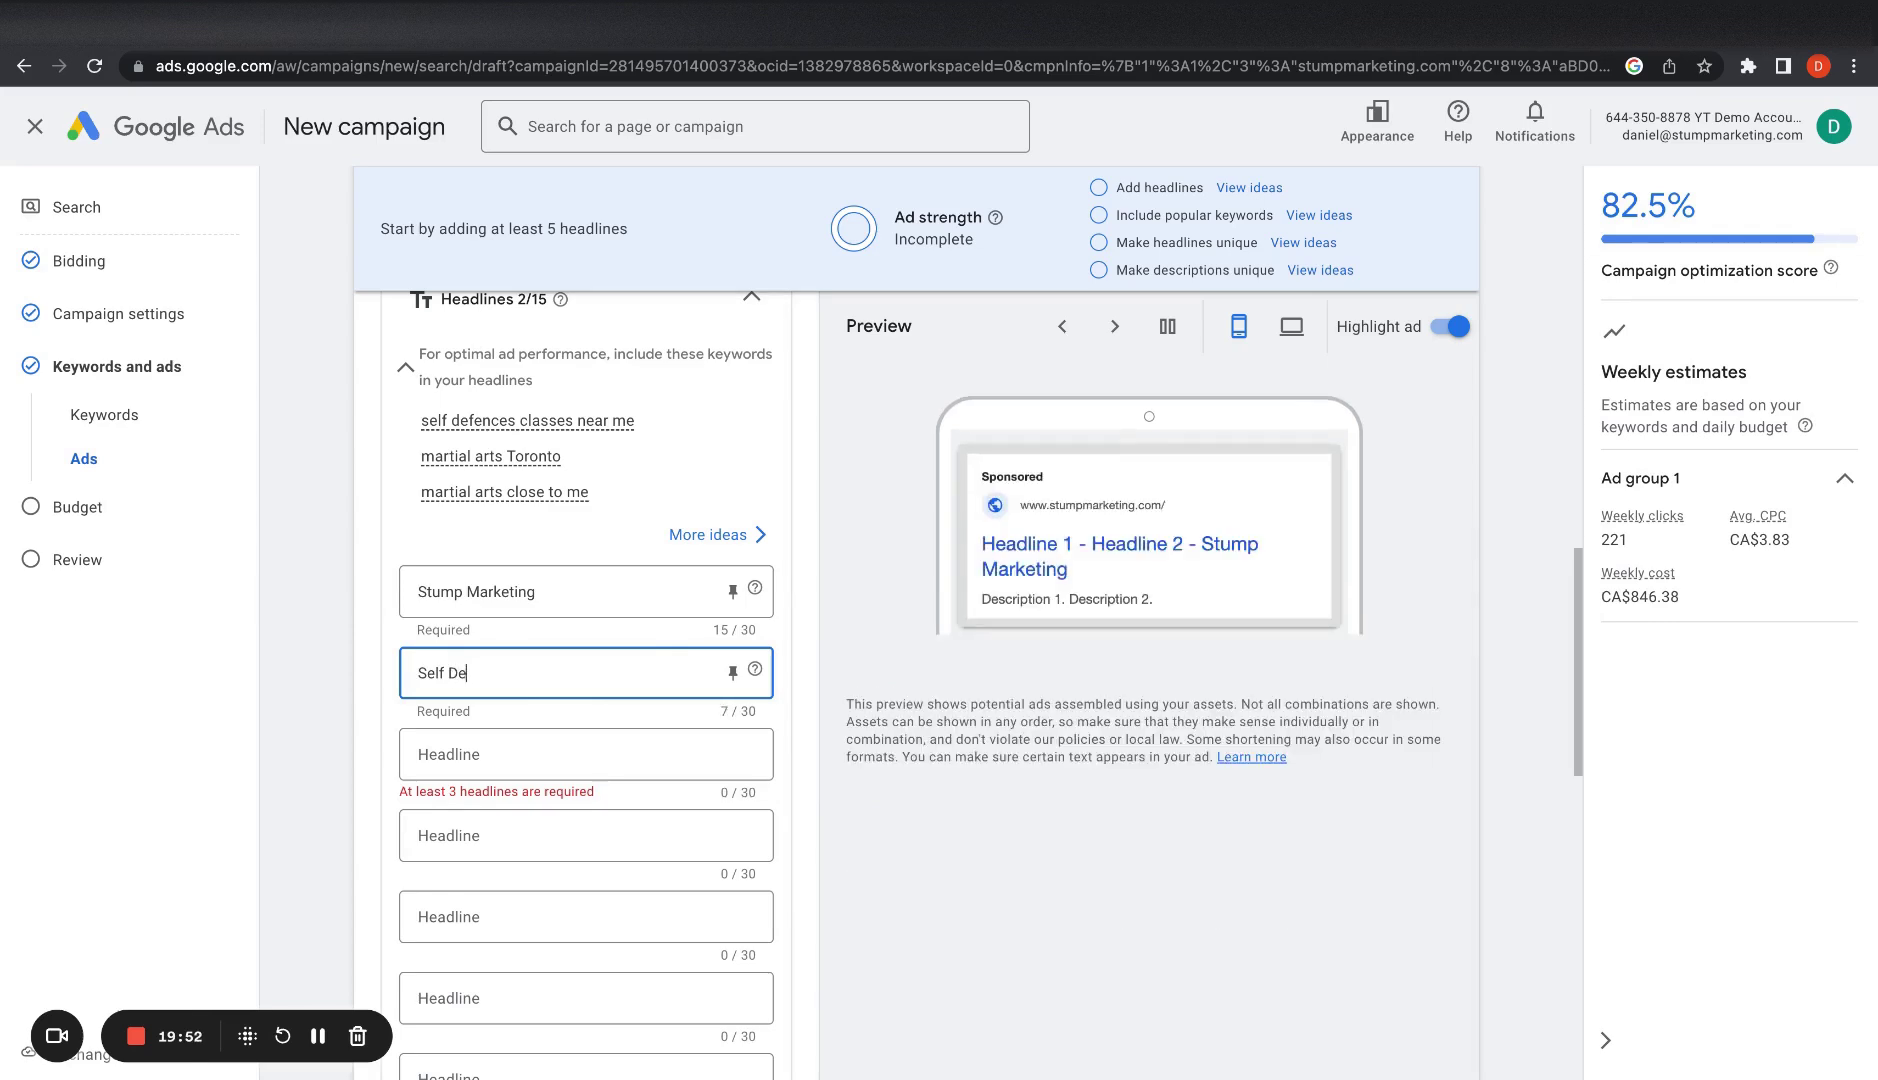
{"action": "type", "text": "fence Classes Near You"}
Step: Enter "Learn Martial Arts" as the ad's third headline
{"action": "key", "text": "Tab"}
{"action": "type", "text": "Learn Martia"}
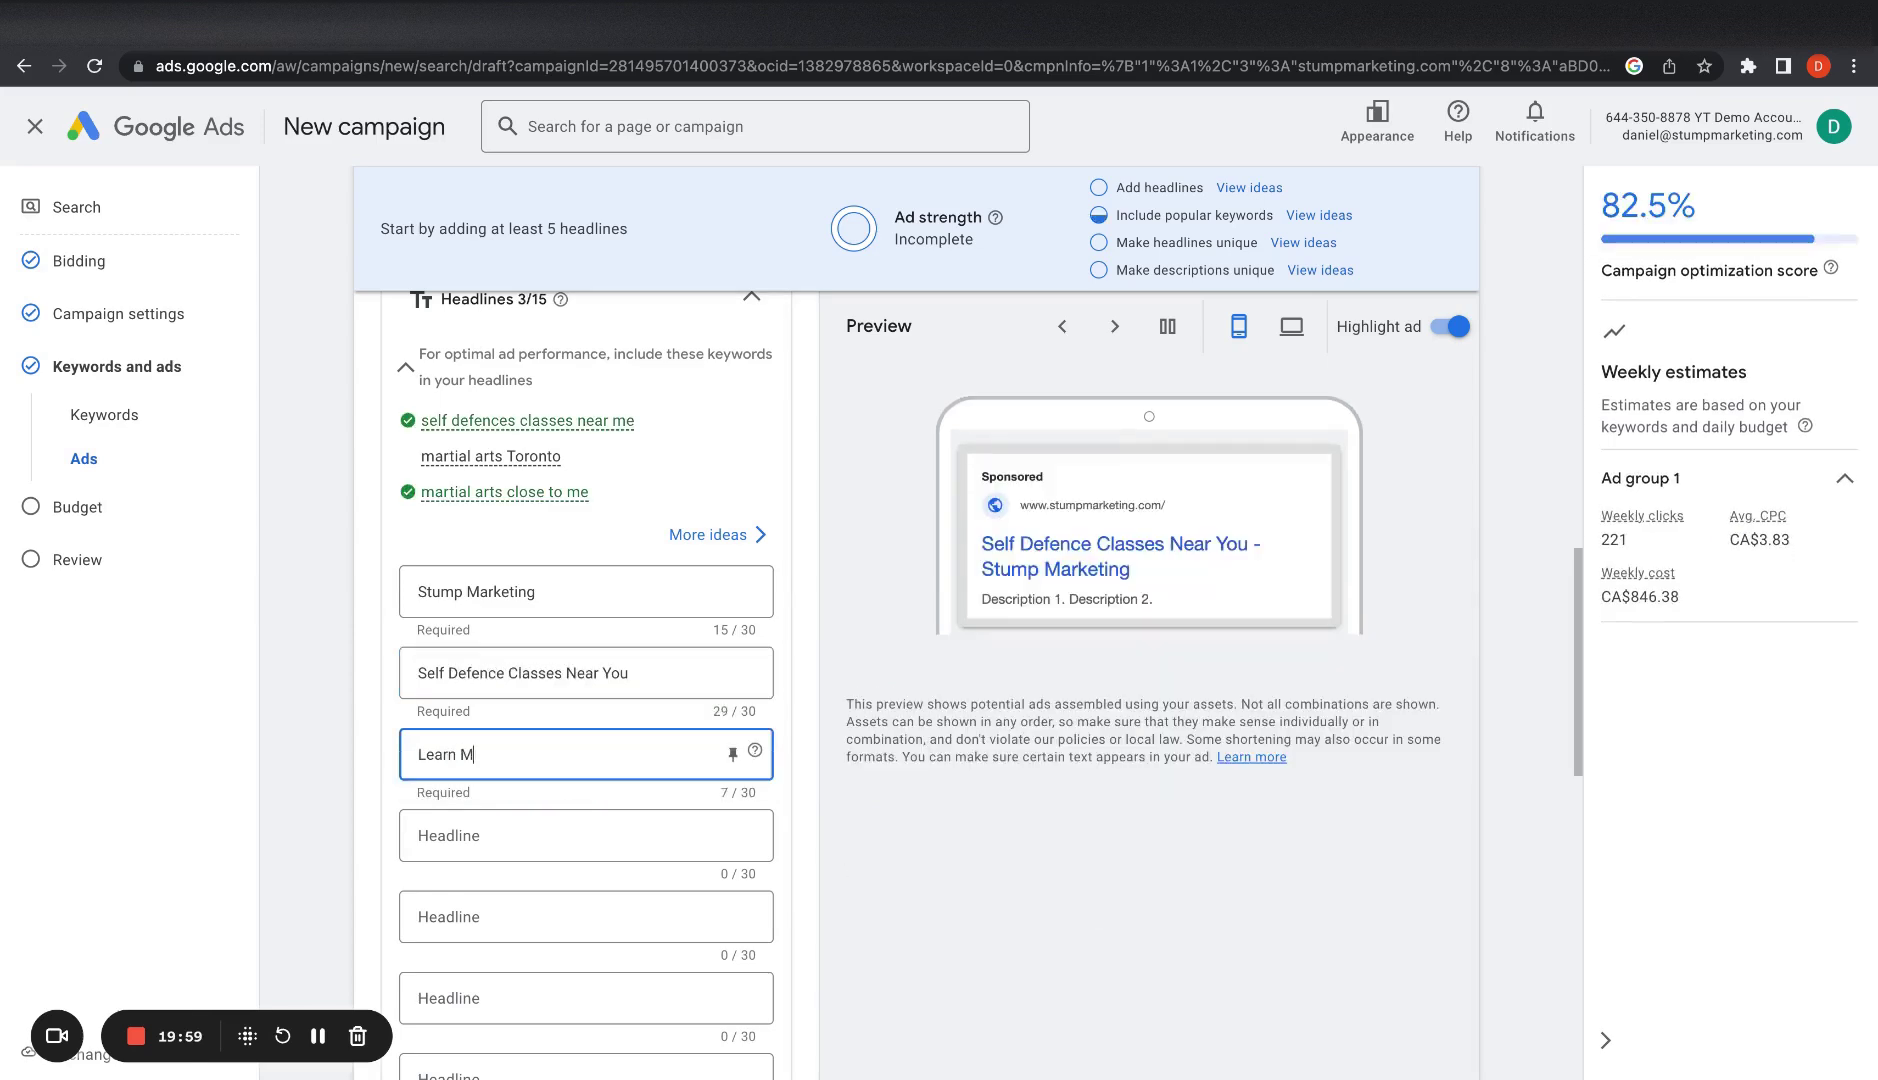
{"action": "type", "text": "l"}
{"action": "type", "text": "Arts"}
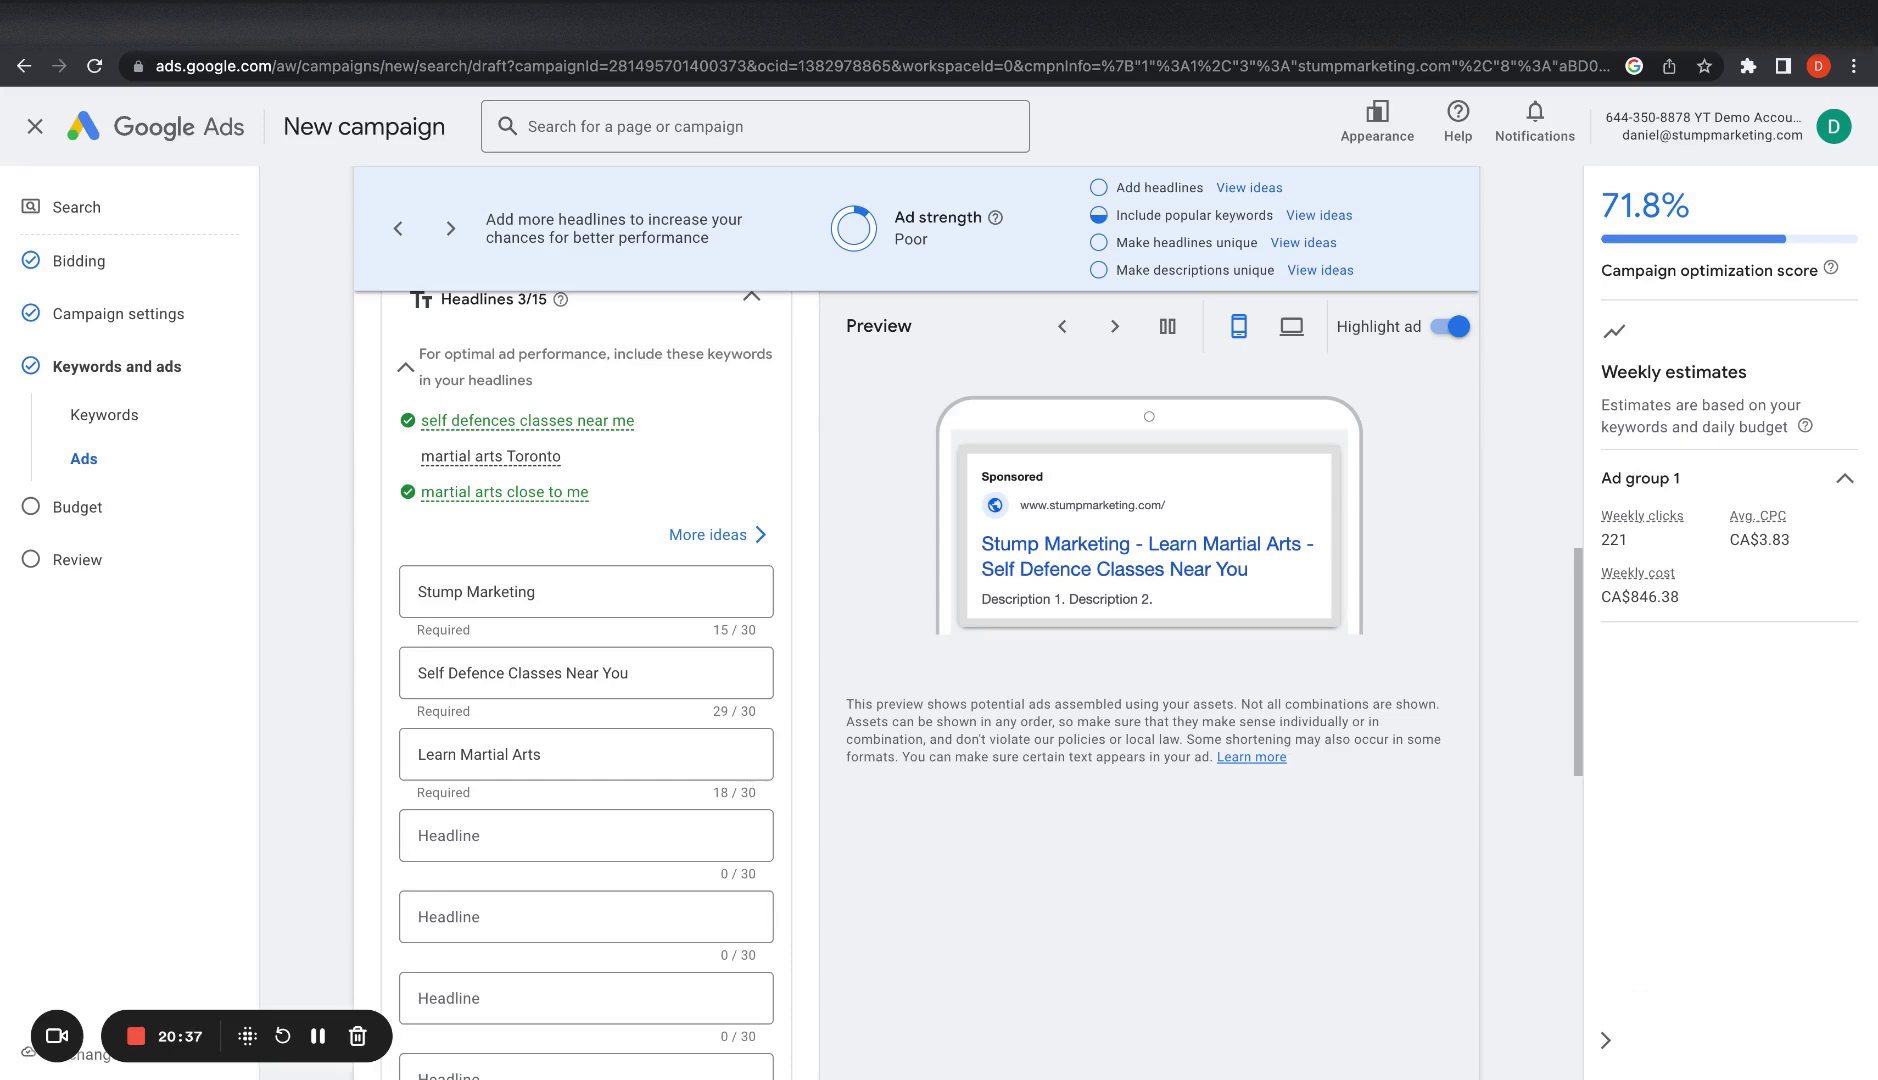
Step: Enter "Martial Arts Toronto Area" as the ad's fourth headline
{"action": "scroll", "coordinate": [502, 767], "scroll_direction": "down", "scroll_amount": 1}
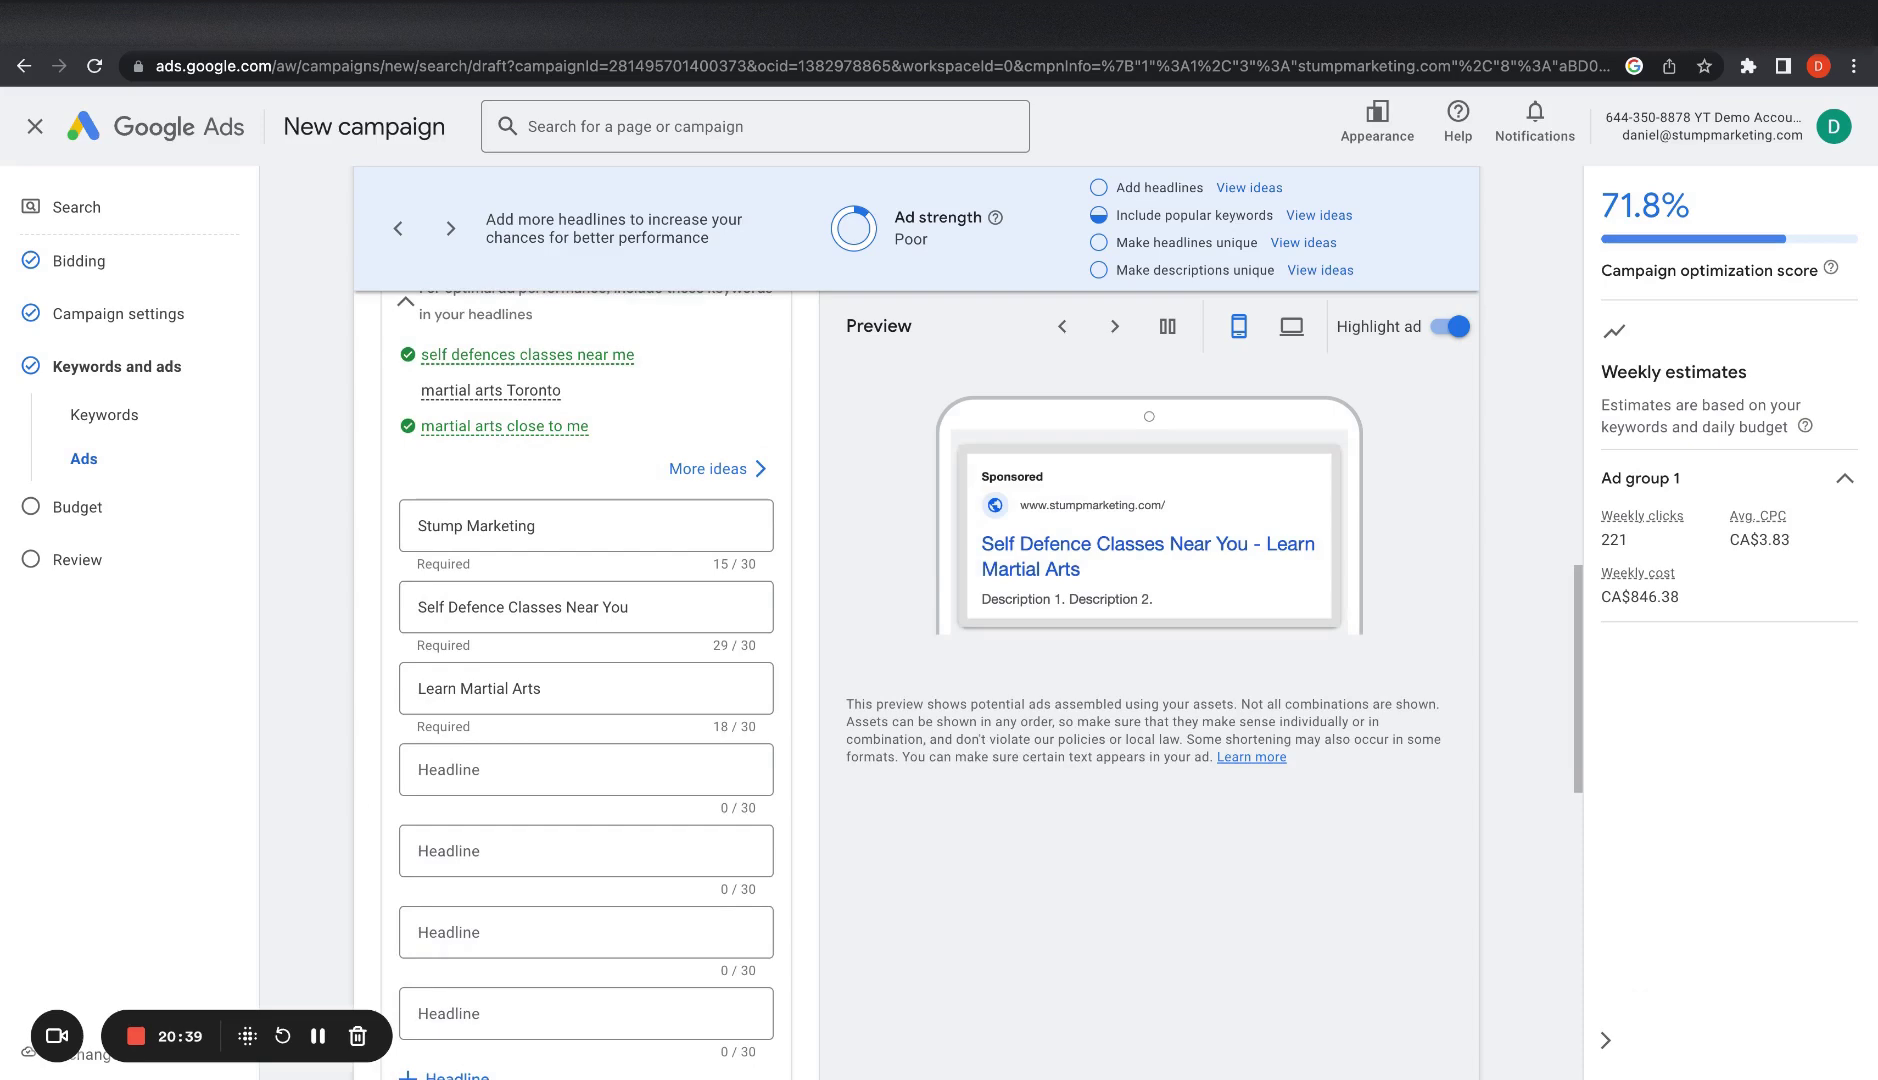
{"action": "left_click", "coordinate": [502, 767]}
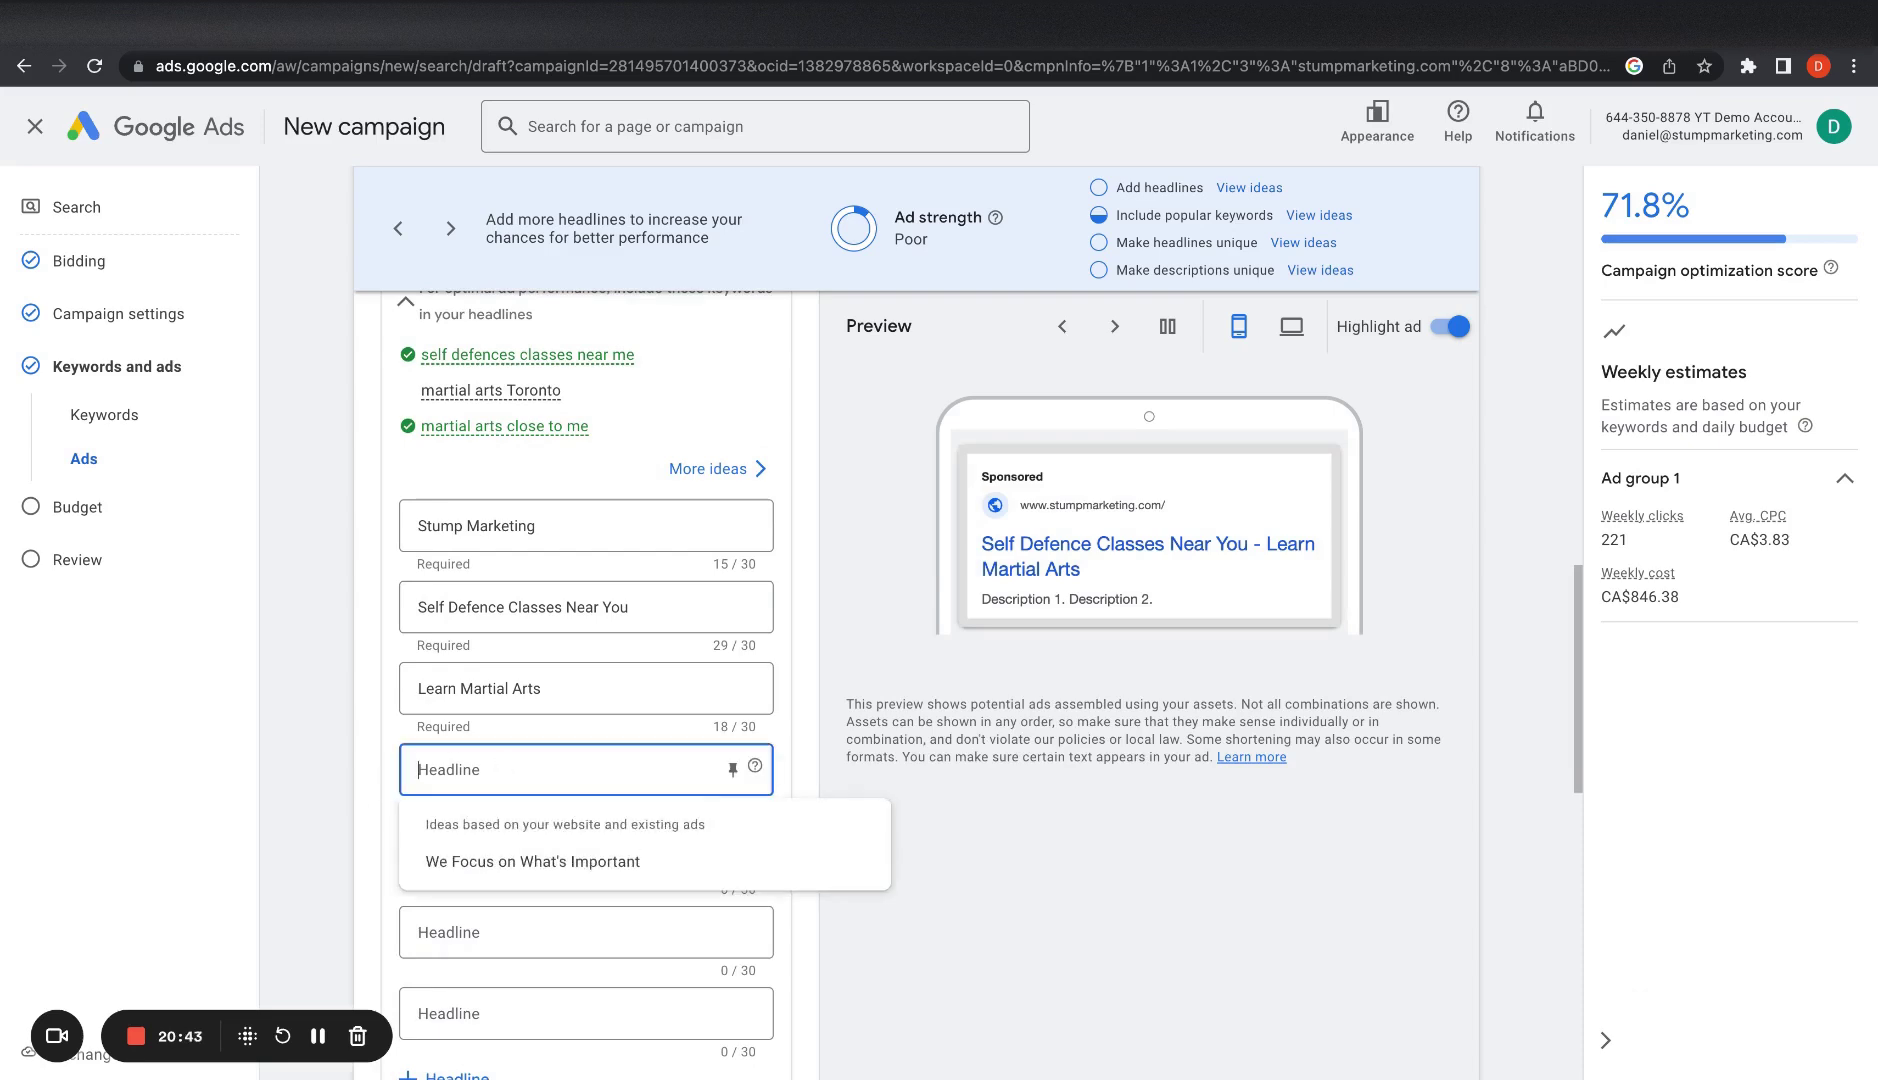
{"action": "type", "text": "Martial Arts Toront"}
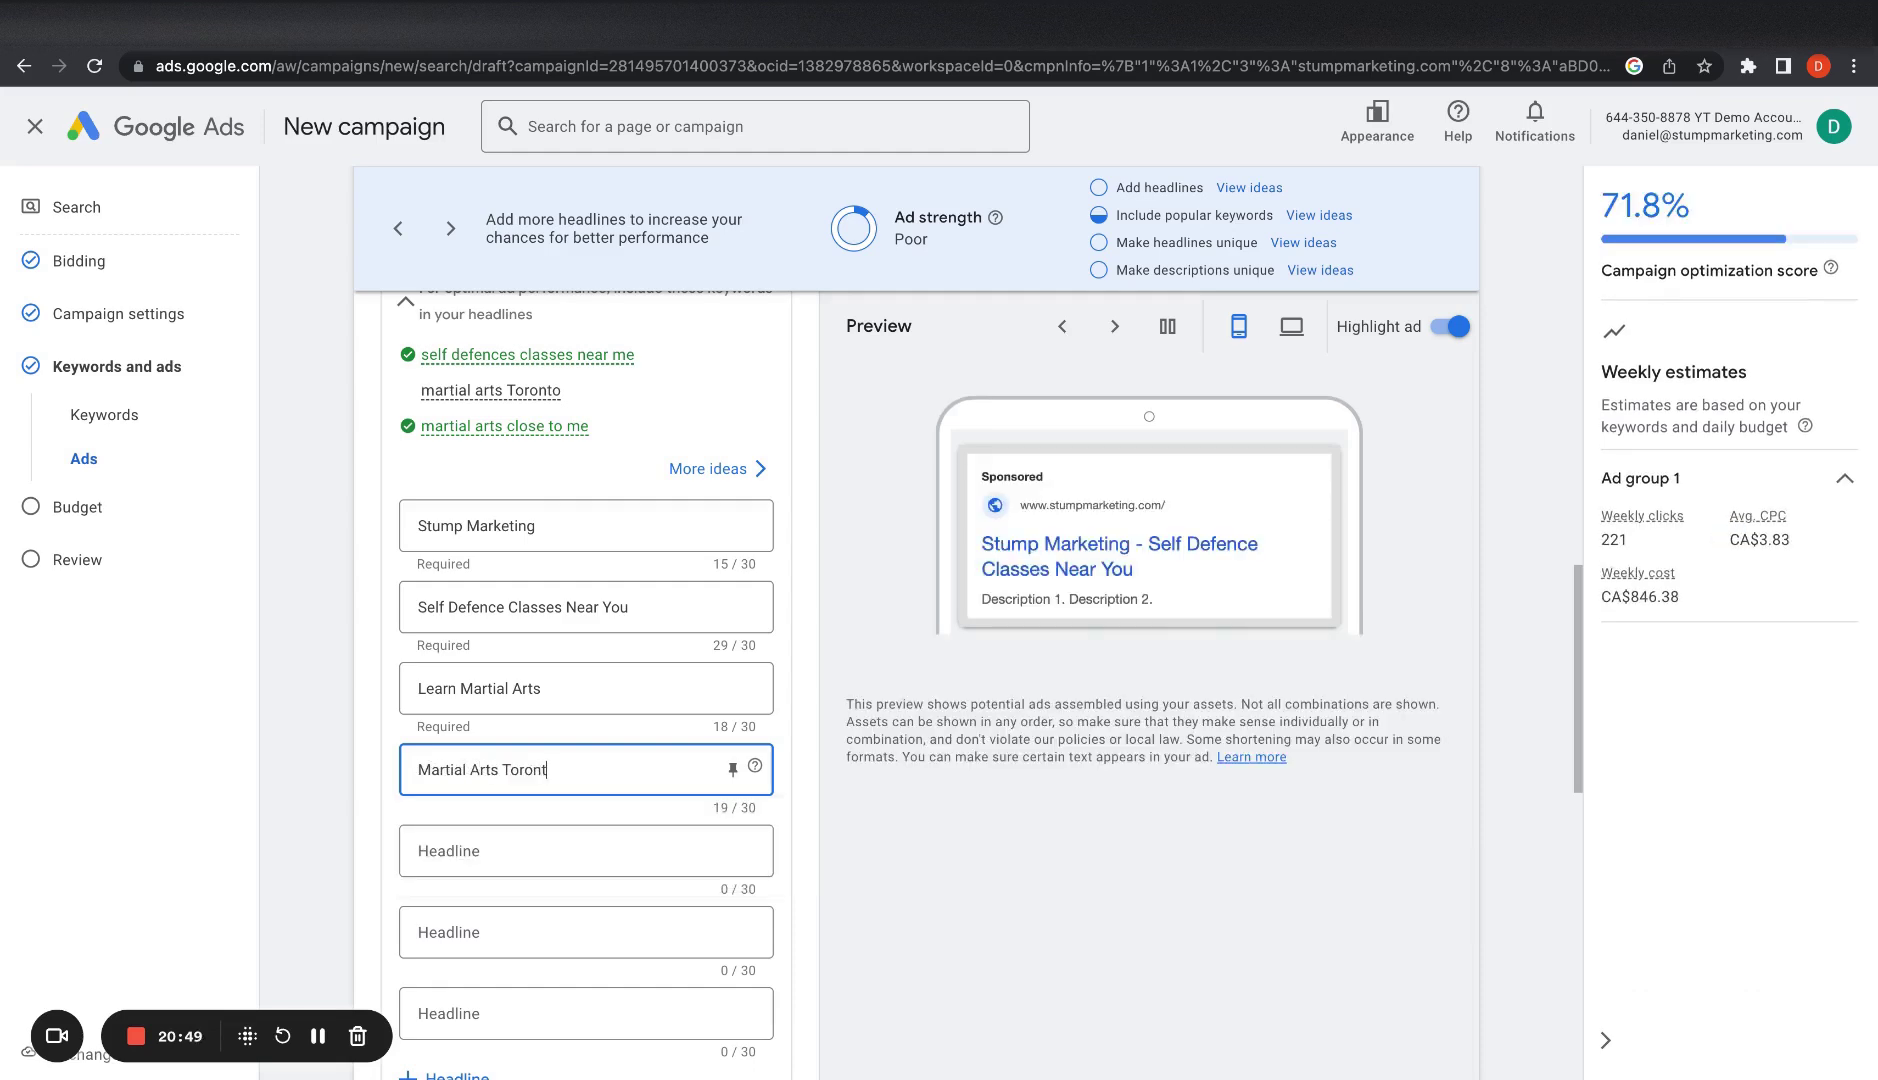
{"action": "type", "text": "o Area"}
{"action": "key", "text": "Tab"}
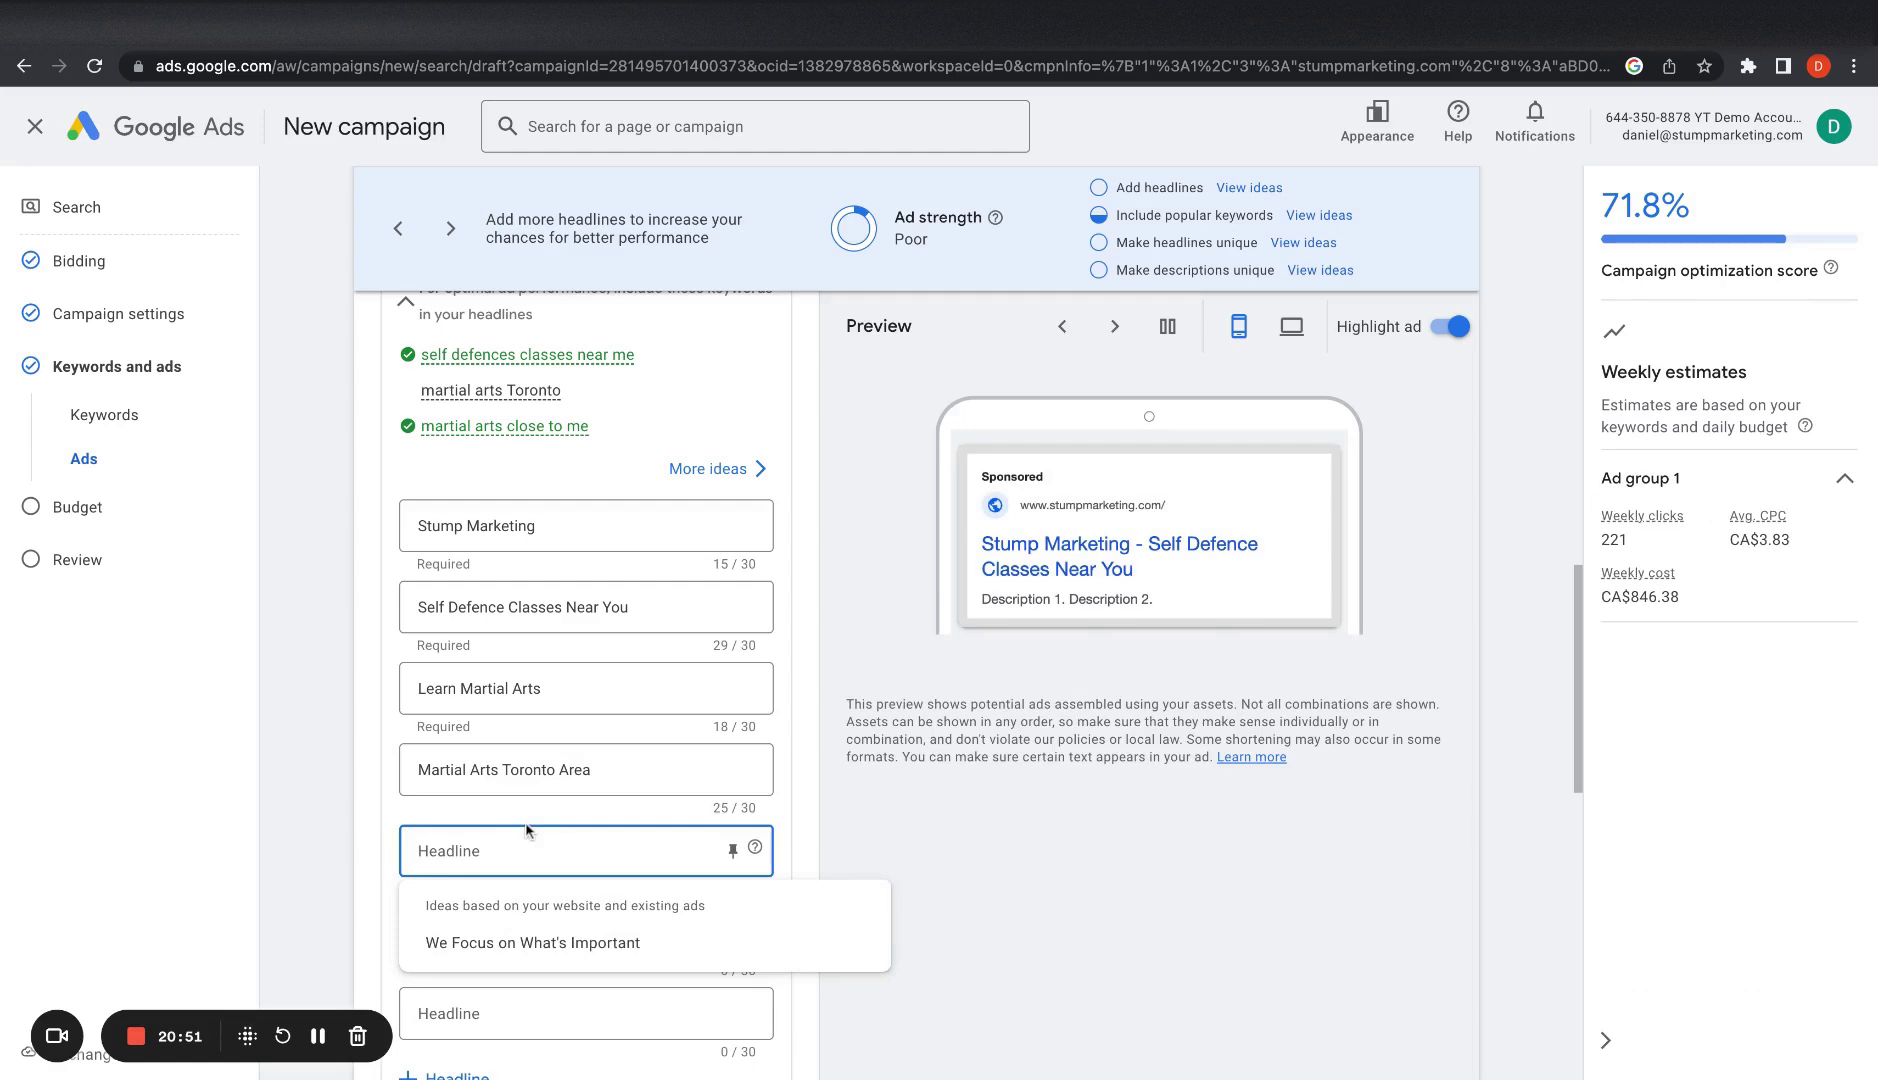
Step: Review the additional headline ideas and the recommended top keywords for the ad, closing the suggestions when done
{"action": "left_click", "coordinate": [748, 467]}
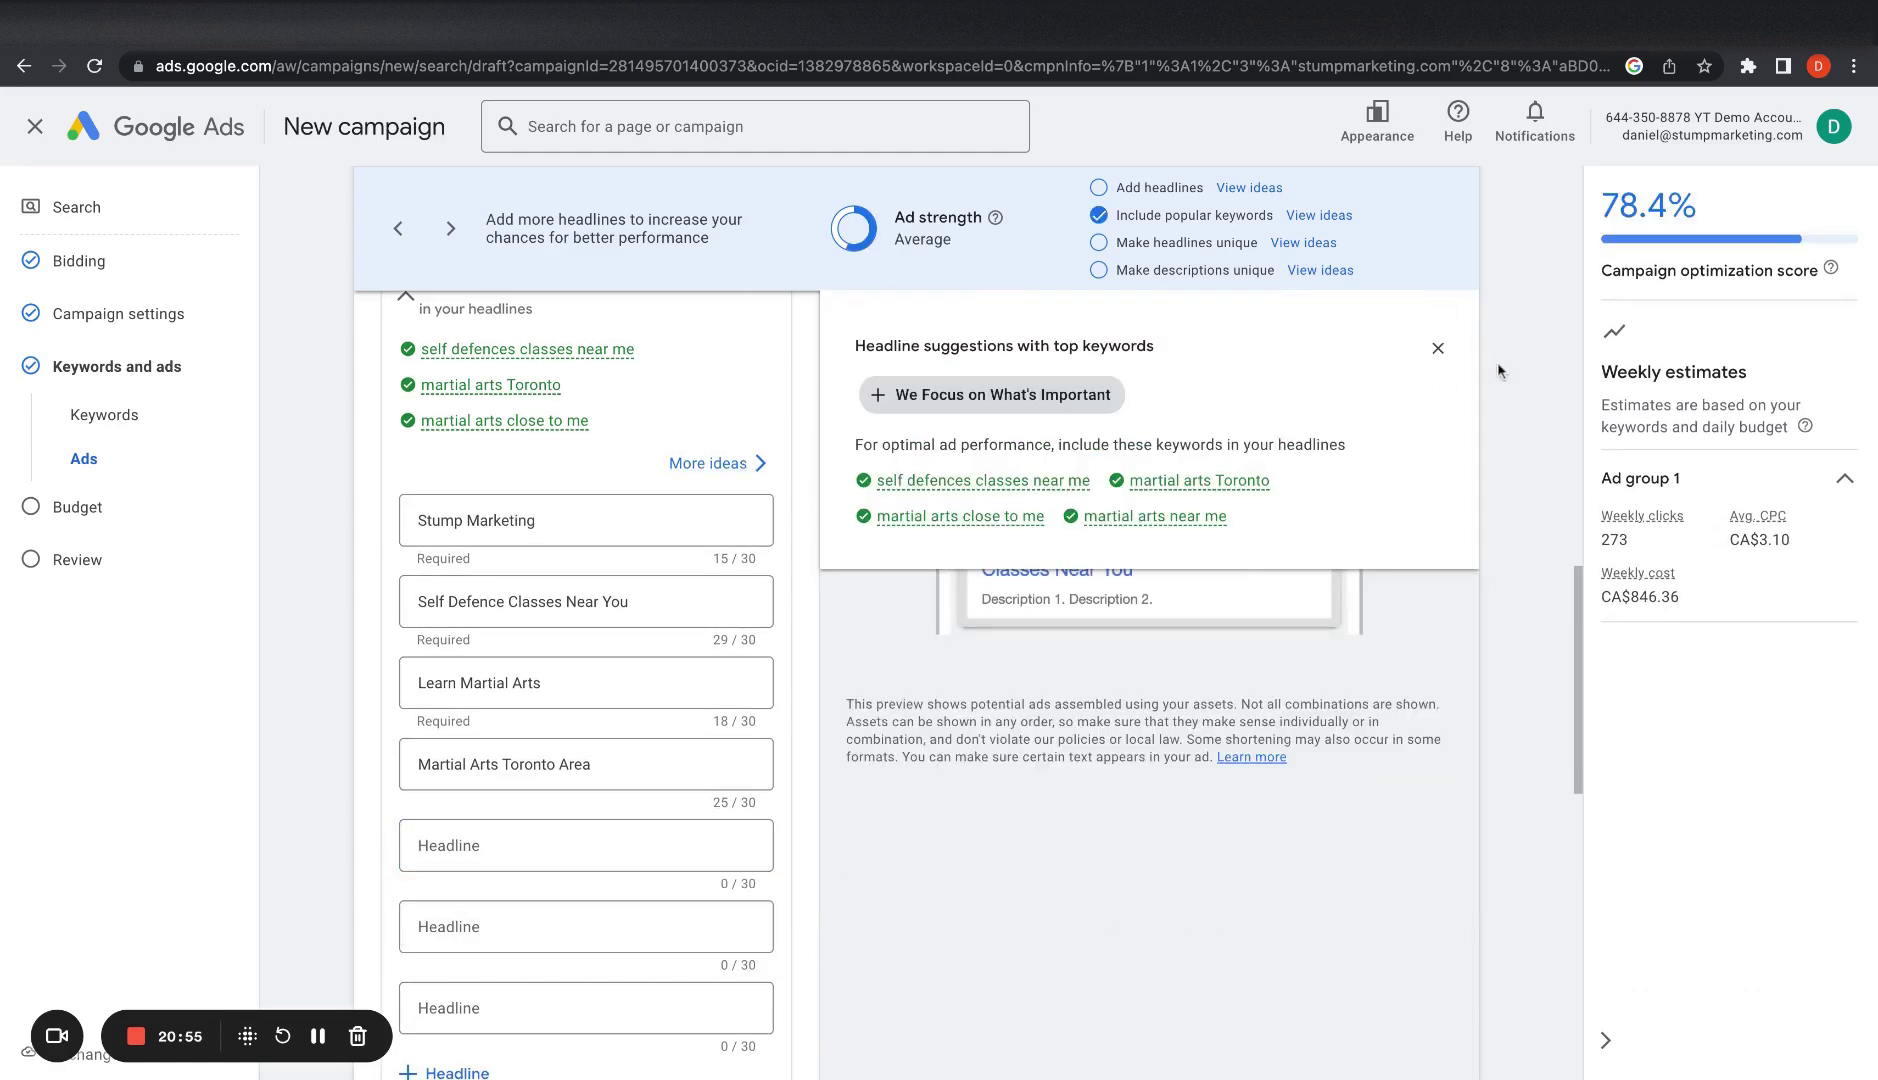
{"action": "left_click", "coordinate": [1438, 348]}
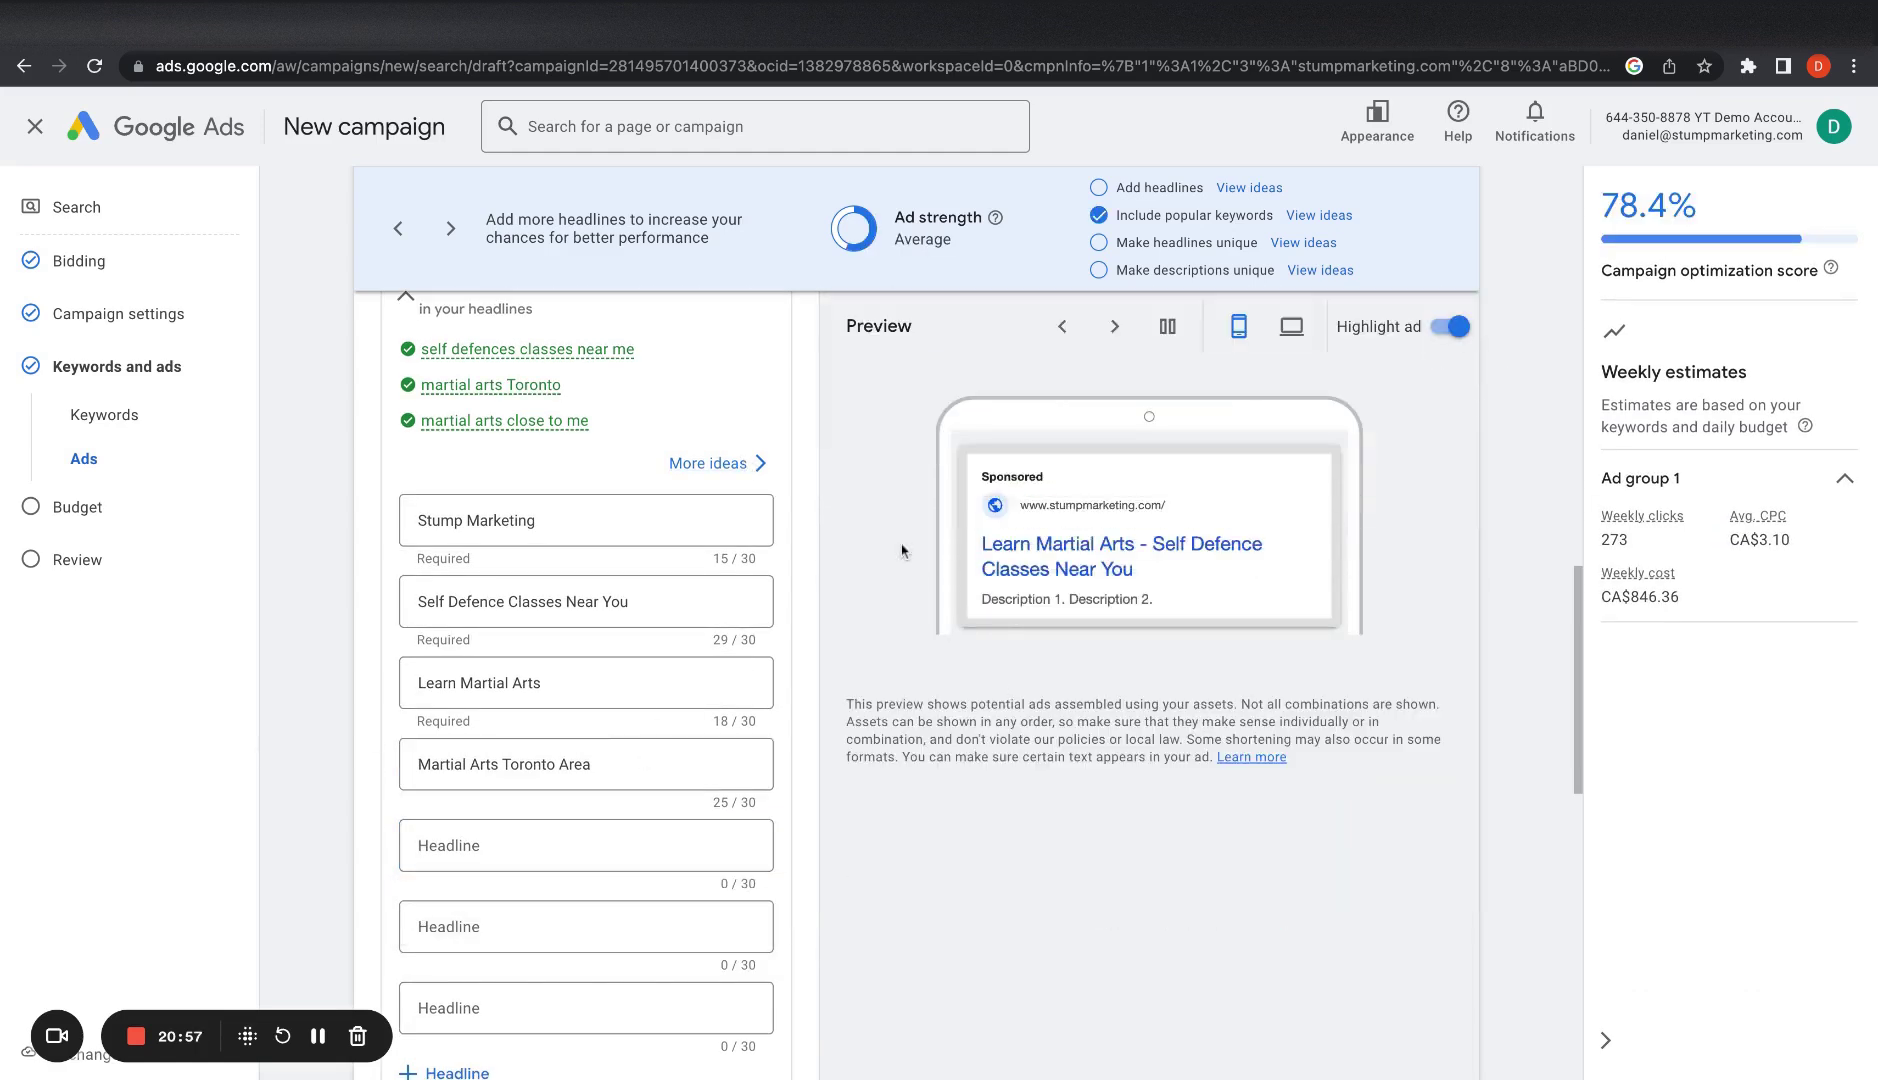
{"action": "left_click", "coordinate": [762, 465]}
{"action": "mouse_move", "coordinate": [1005, 512]}
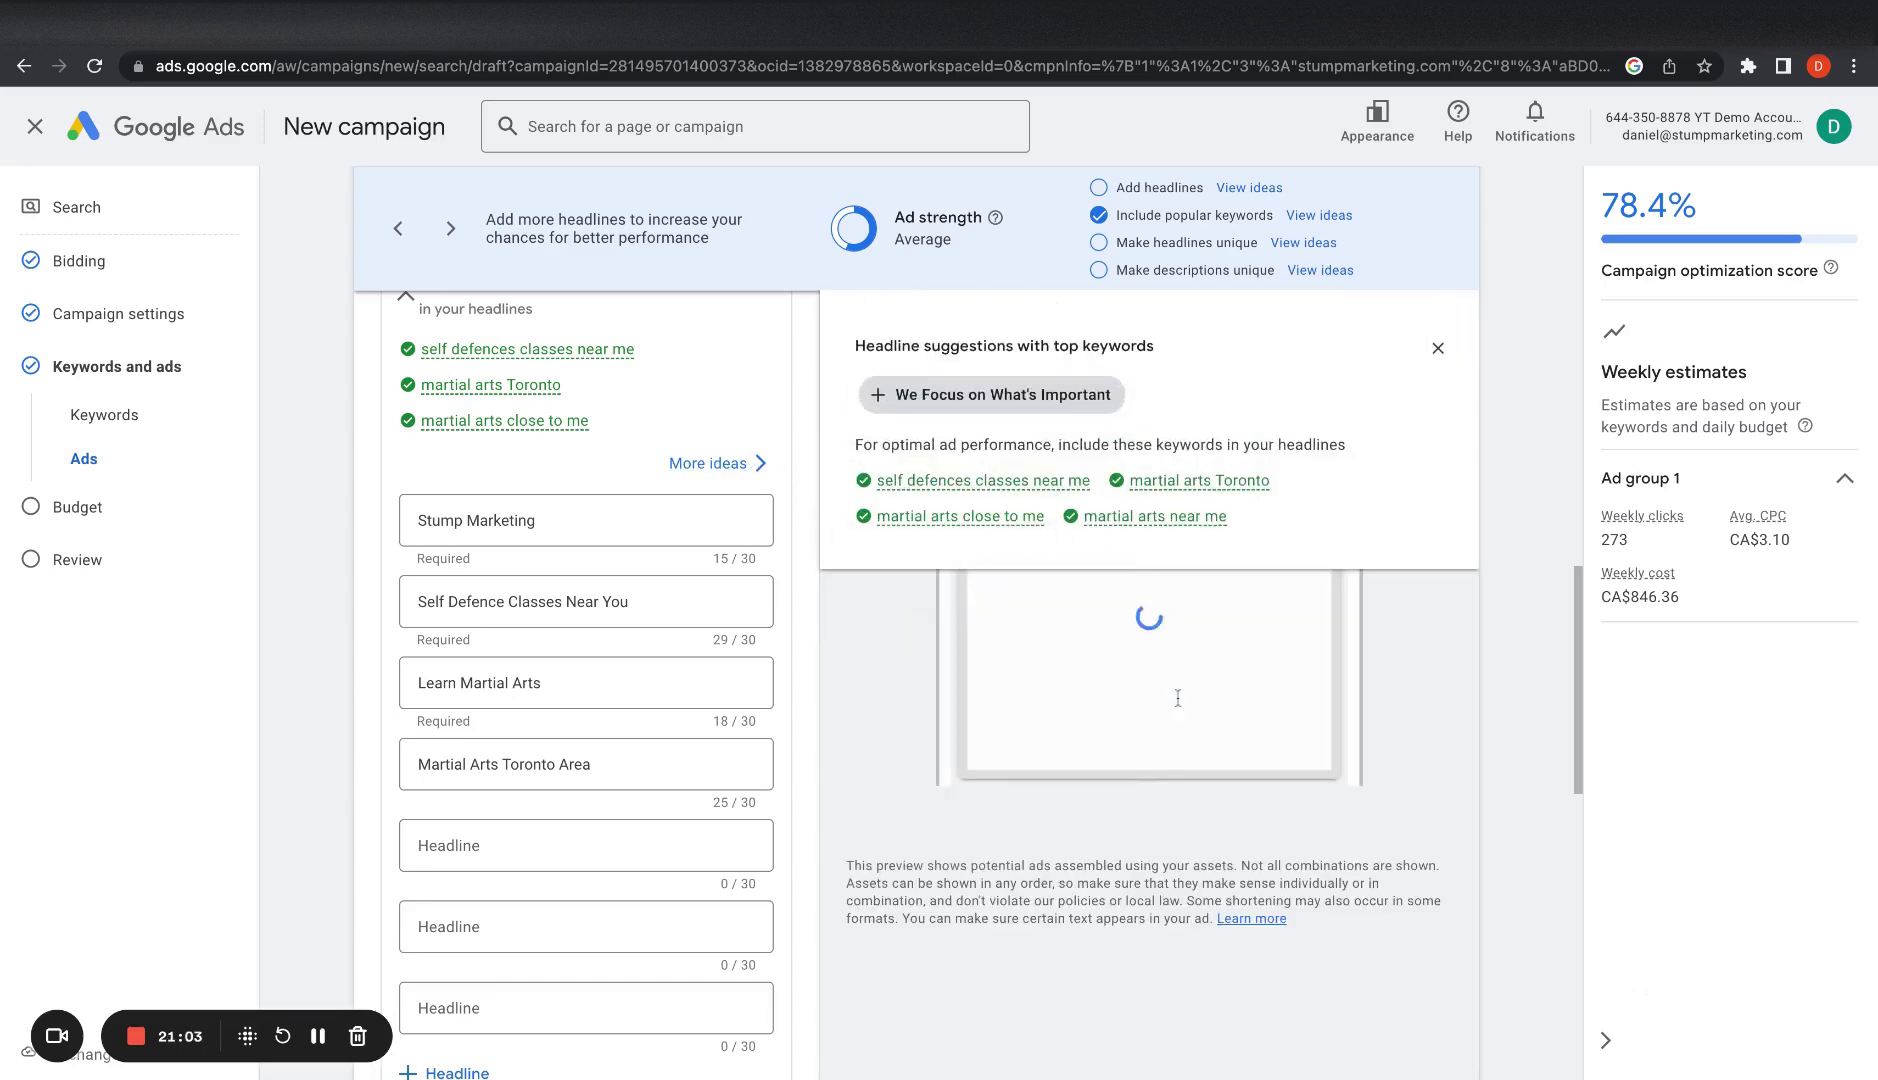
{"action": "left_click", "coordinate": [1438, 348]}
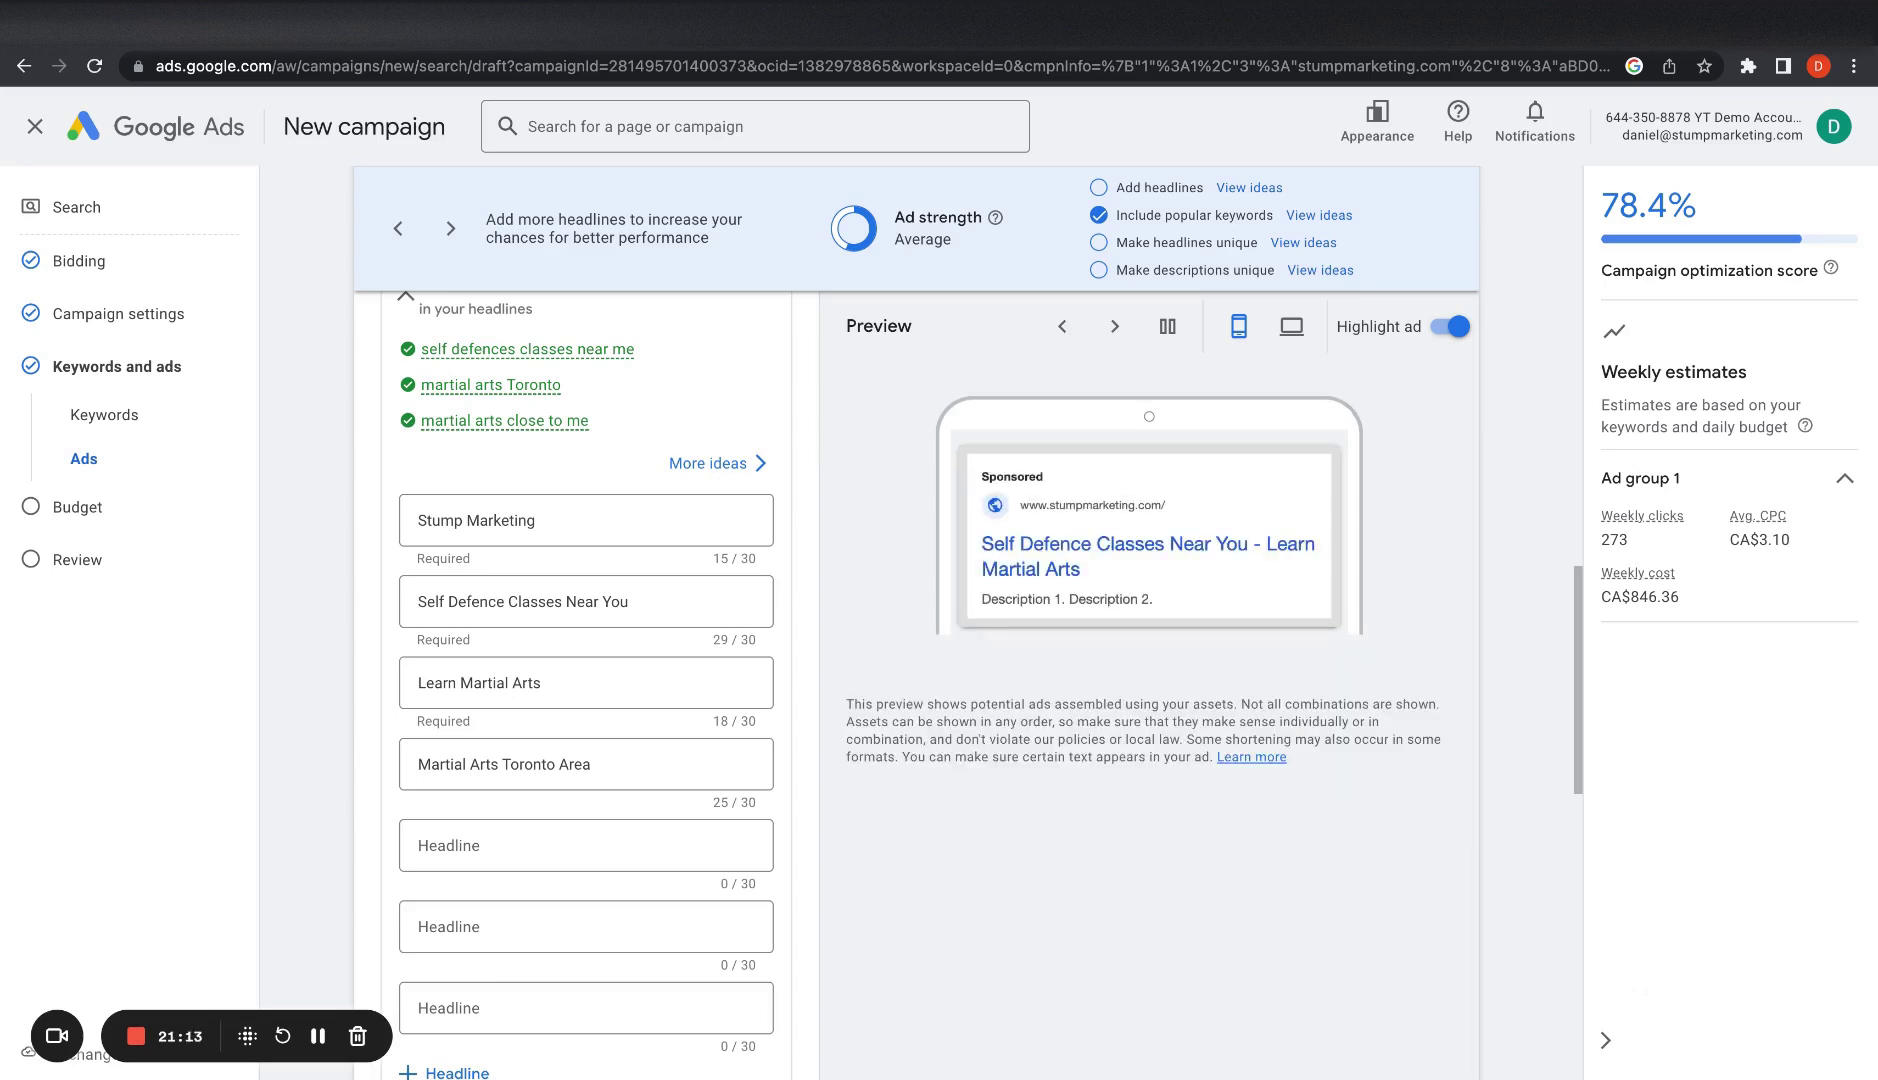
{"action": "scroll", "coordinate": [730, 760], "scroll_direction": "down", "scroll_amount": 1}
{"action": "left_click", "coordinate": [587, 832]}
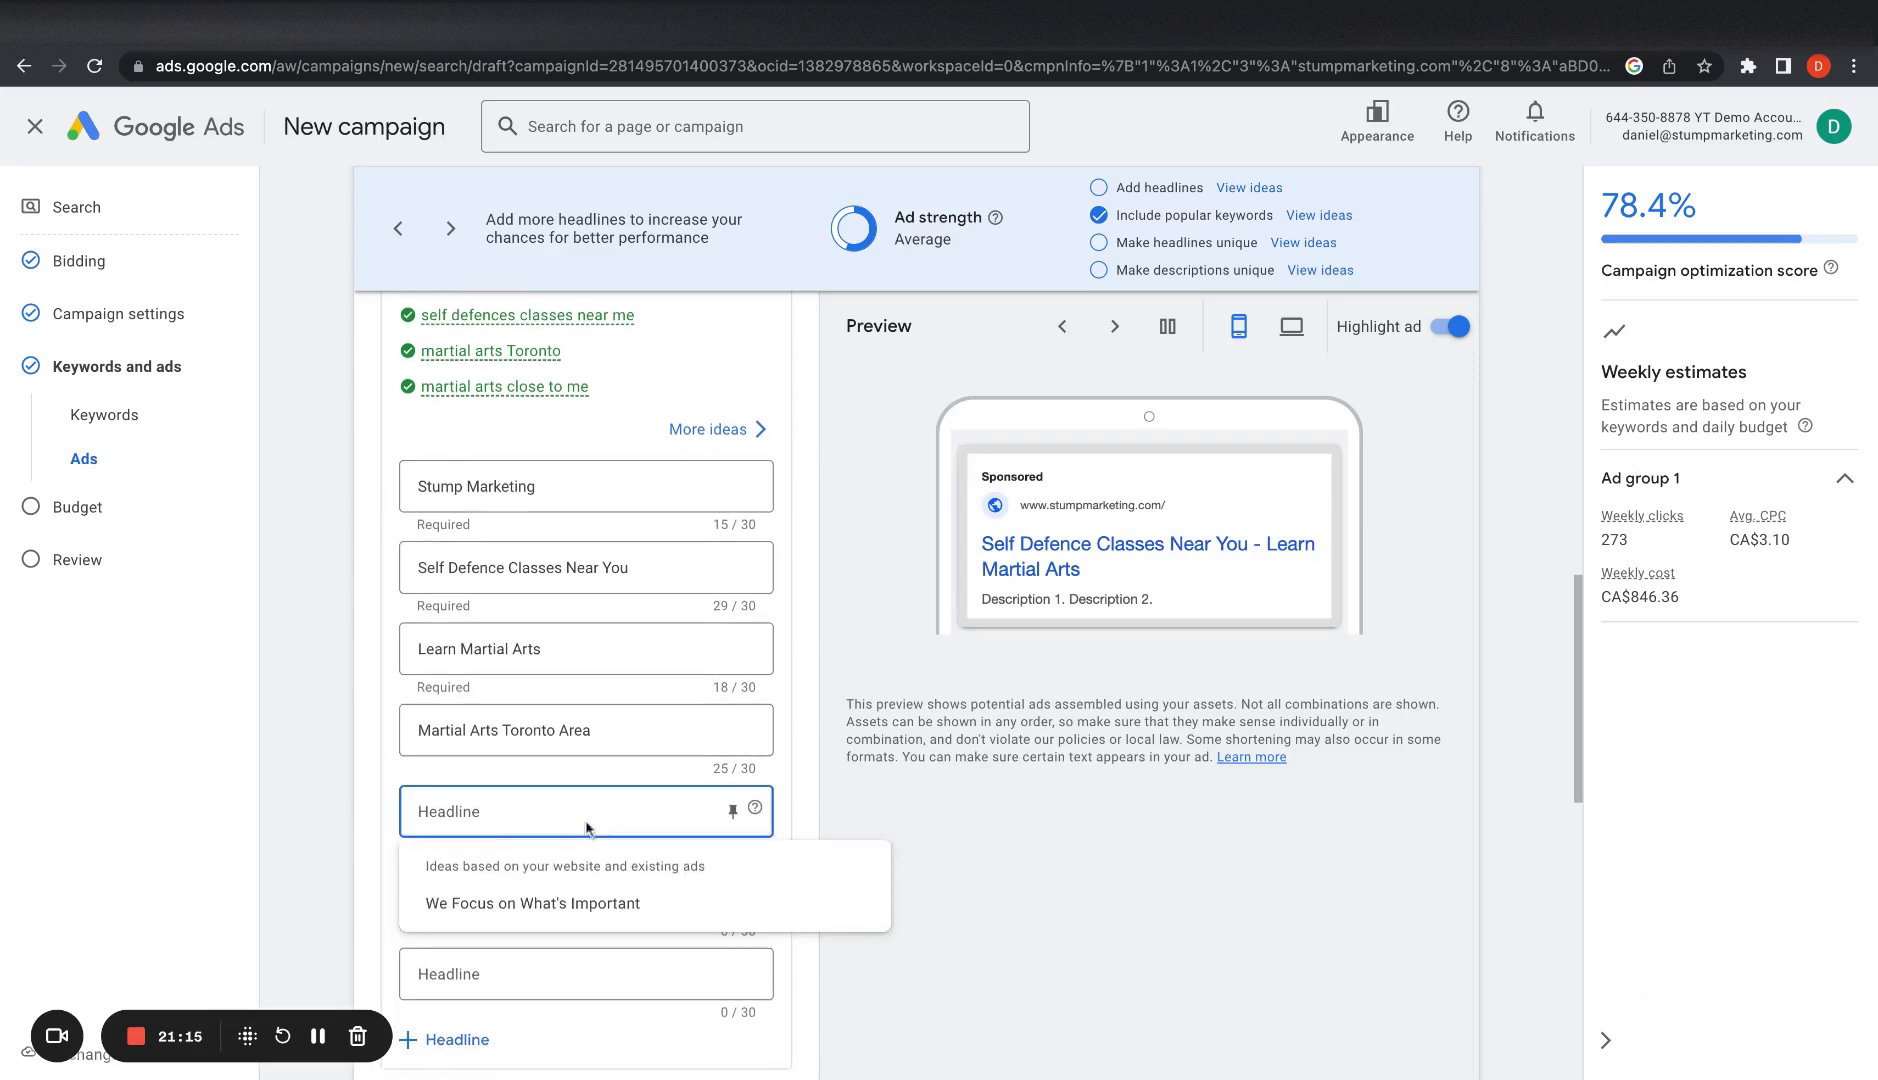
{"action": "left_click", "coordinate": [348, 825]}
{"action": "left_click", "coordinate": [473, 782]}
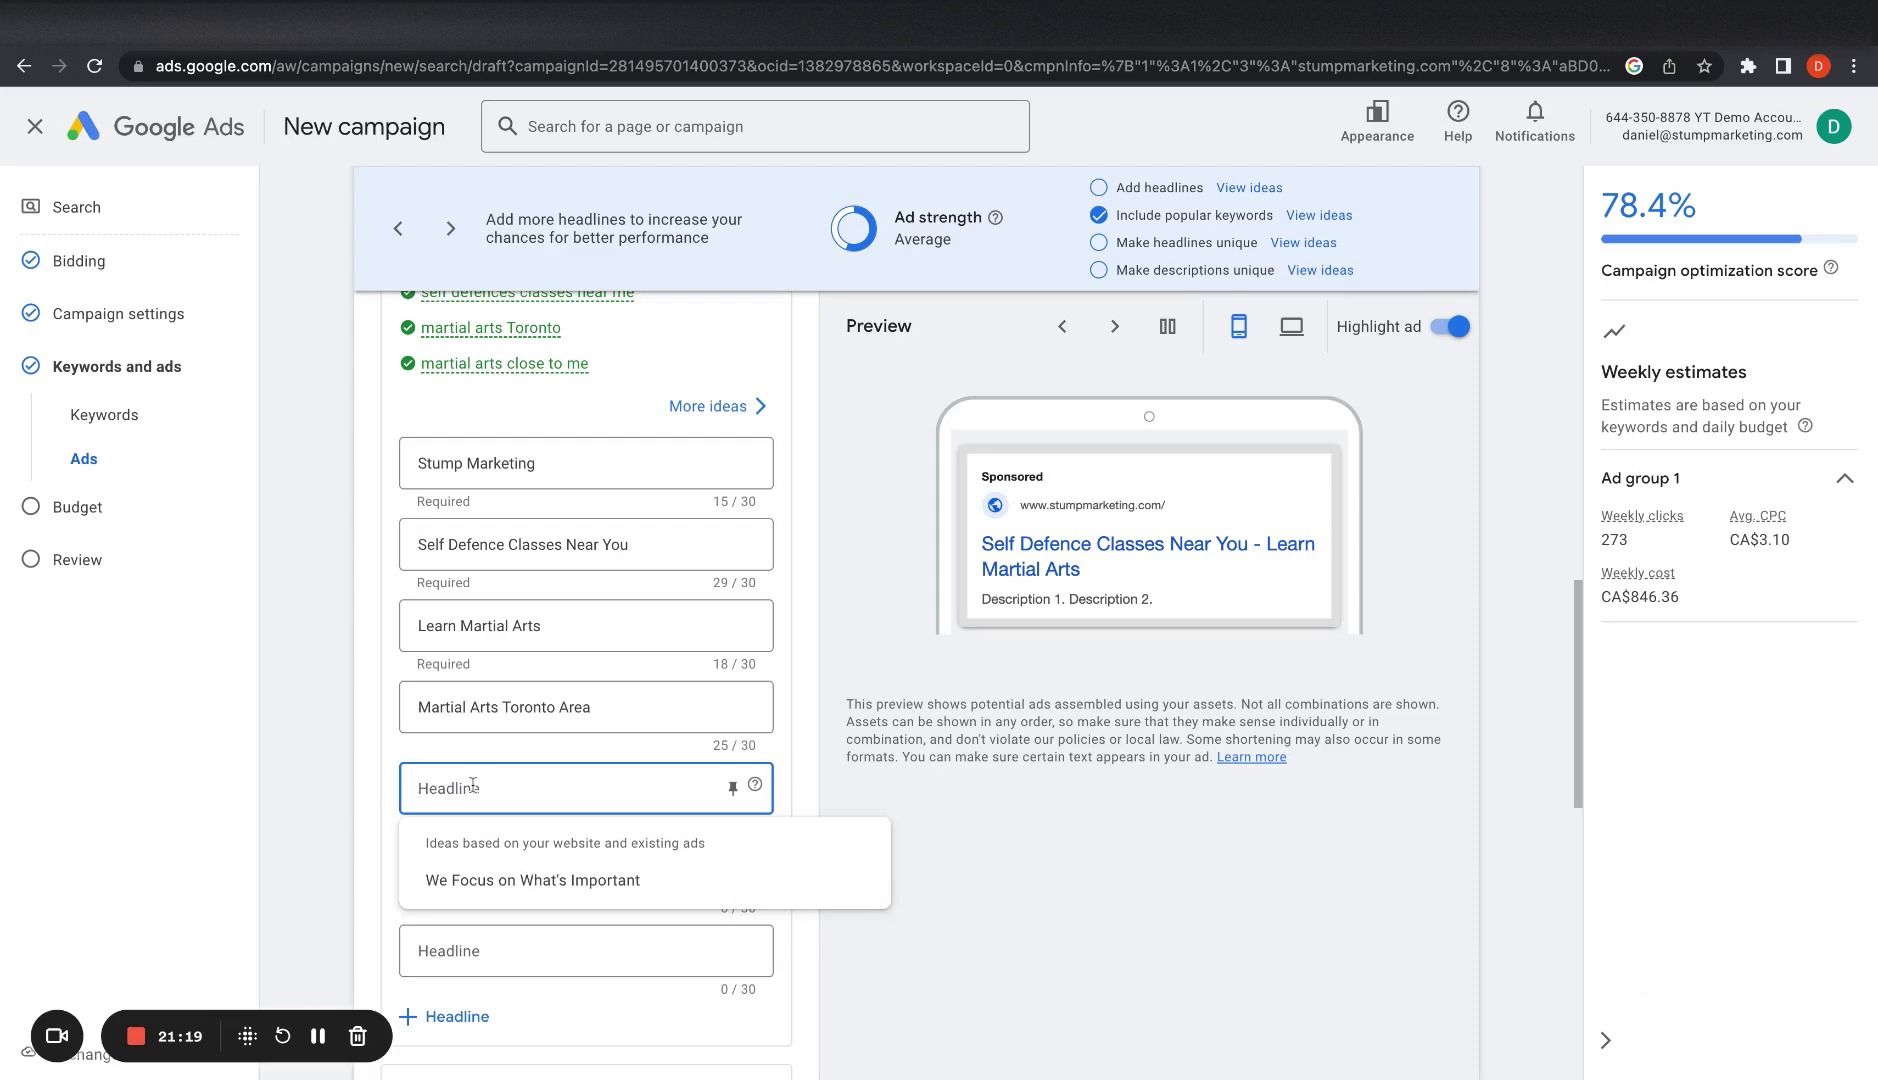
{"action": "left_click", "coordinate": [391, 804]}
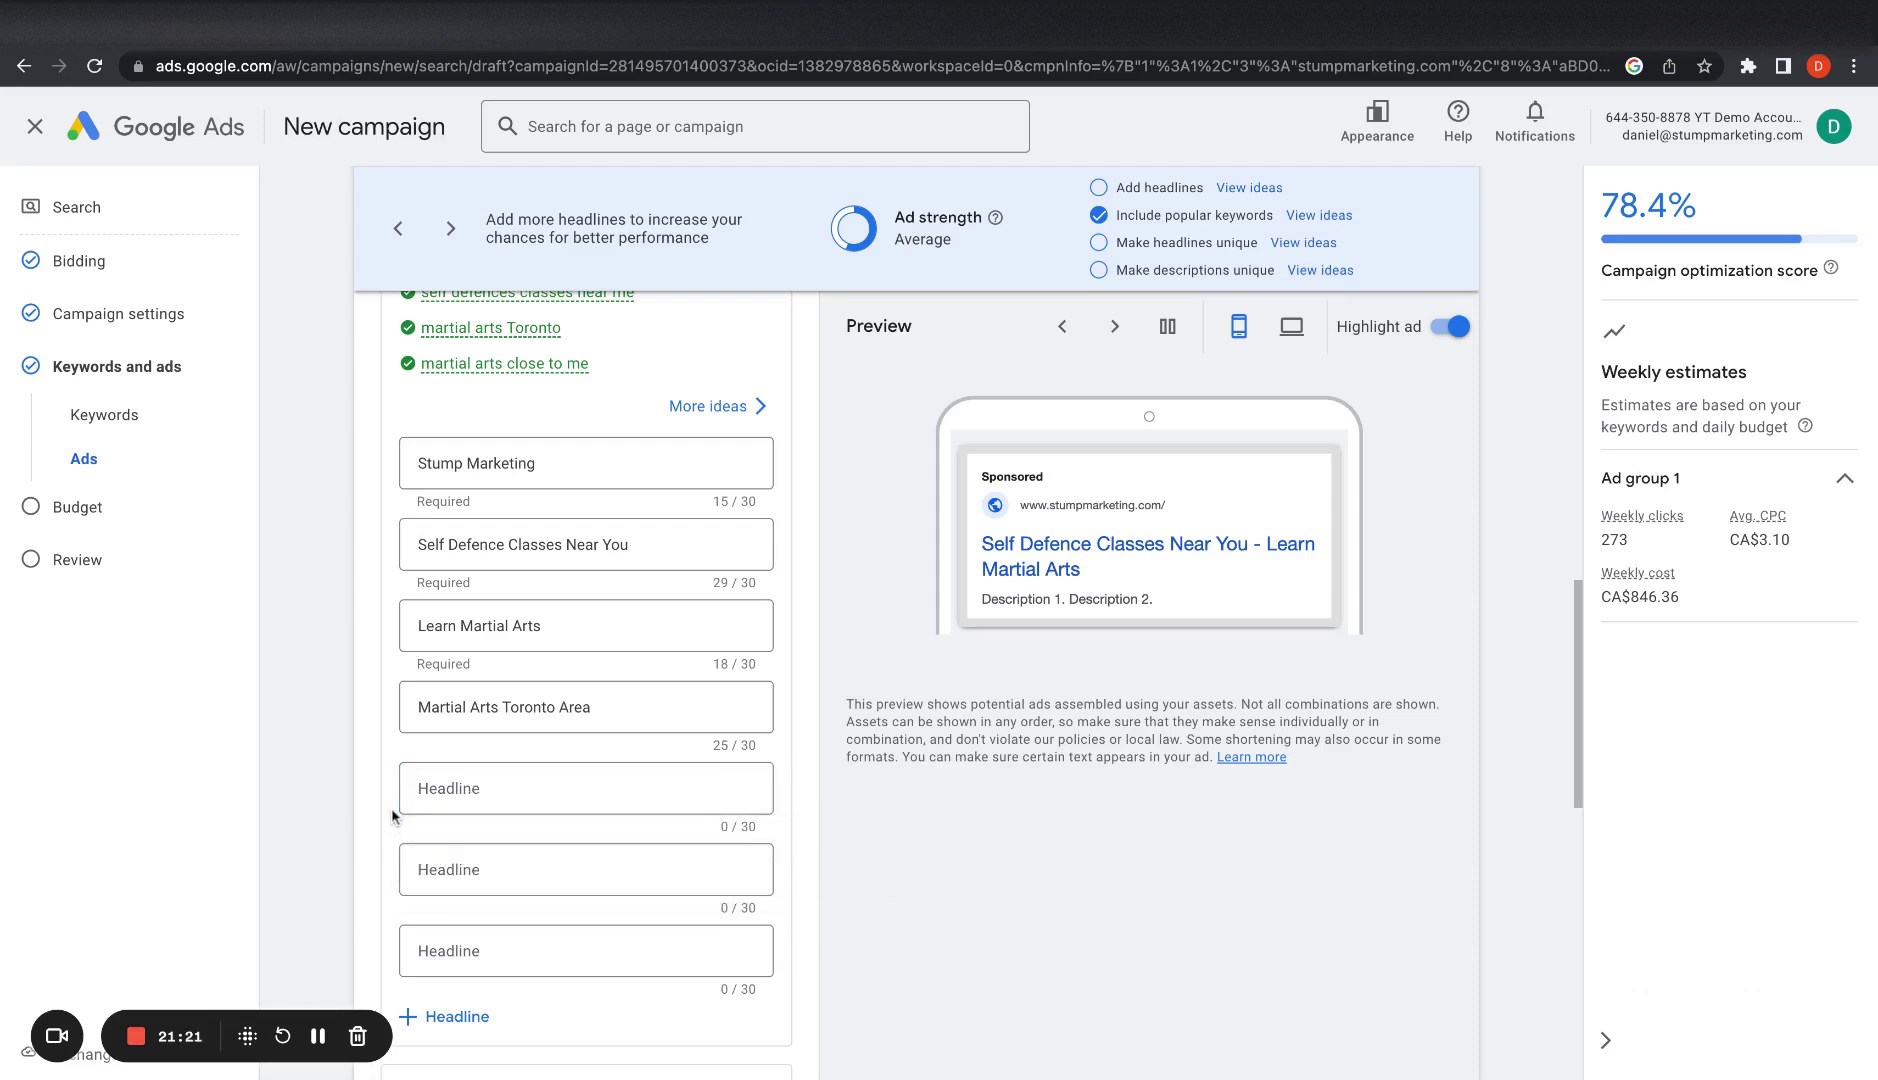
Step: Add several more blank headline fields to the responsive search ad
{"action": "scroll", "coordinate": [390, 803], "scroll_direction": "down", "scroll_amount": 1}
{"action": "left_click", "coordinate": [432, 932]}
{"action": "scroll", "coordinate": [432, 932], "scroll_direction": "down", "scroll_amount": 2}
{"action": "left_click", "coordinate": [452, 871]}
{"action": "left_click", "coordinate": [472, 950]}
{"action": "left_click", "coordinate": [472, 1025]}
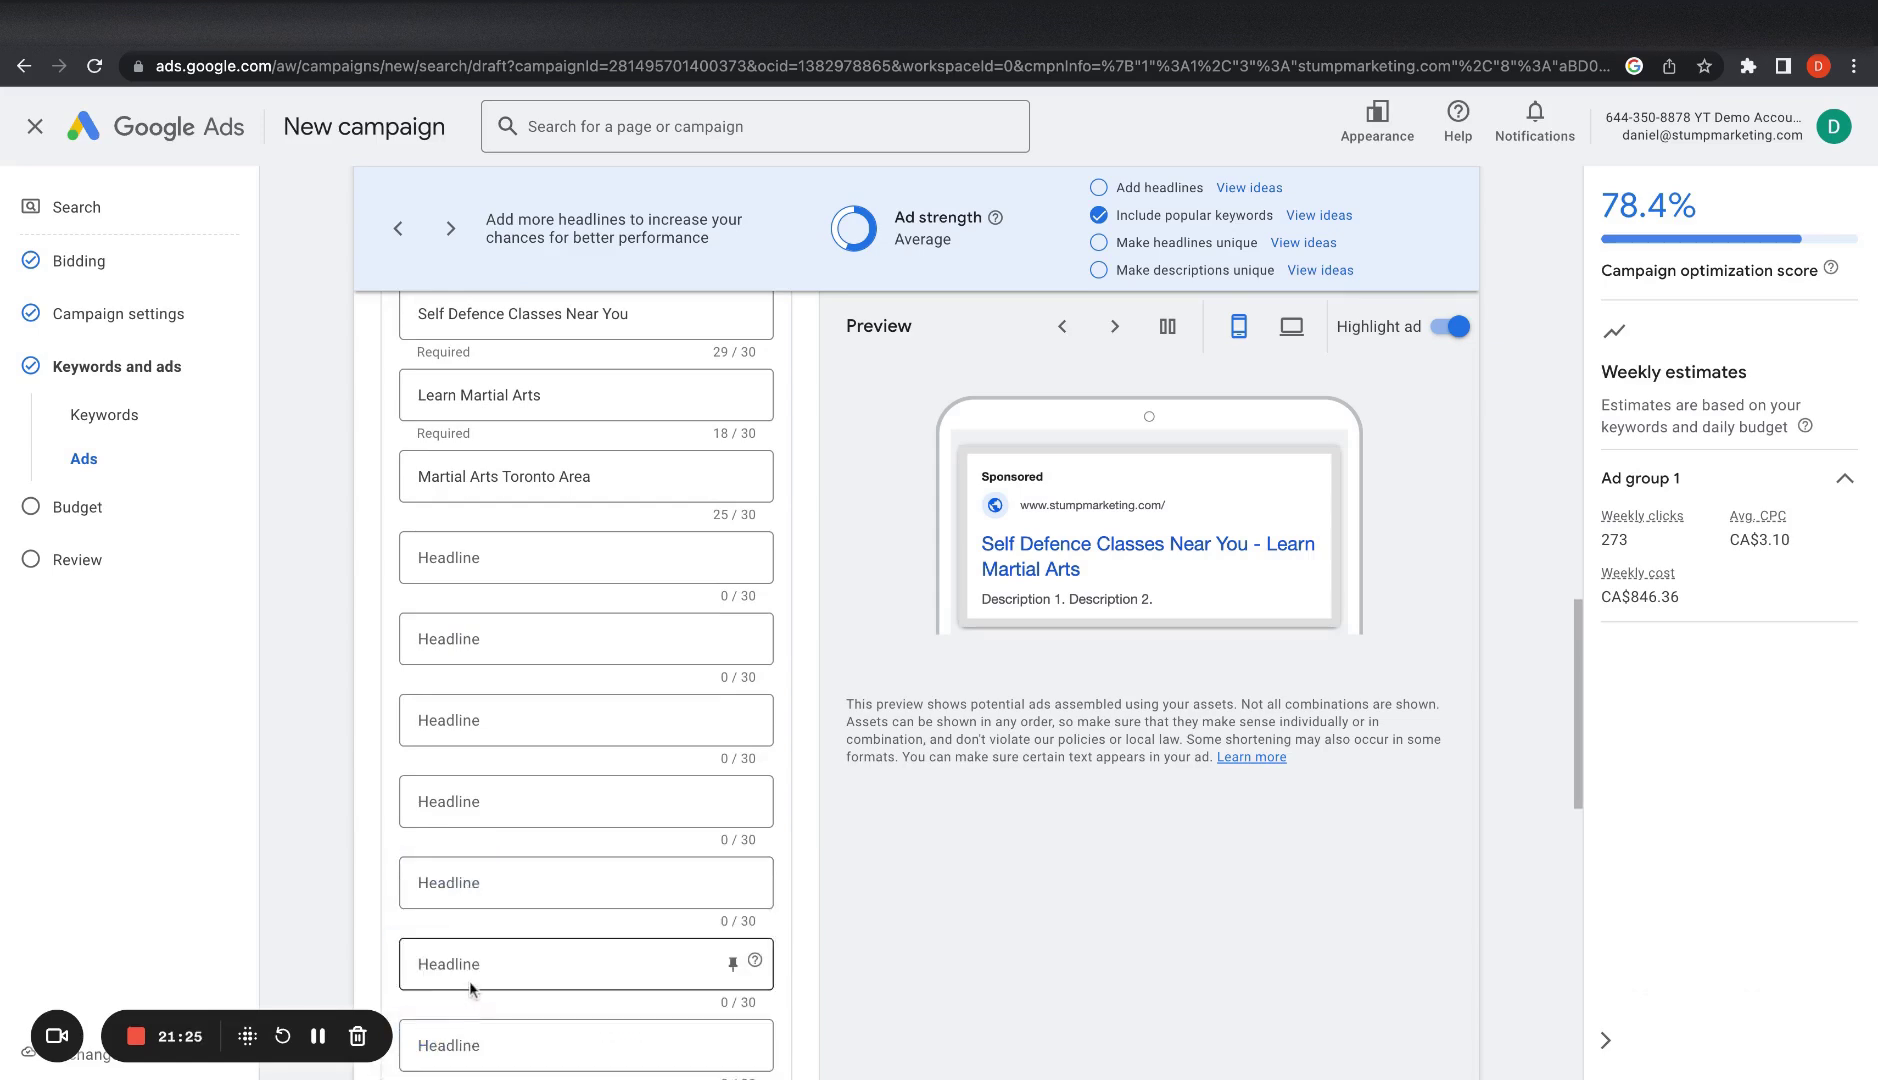
{"action": "scroll", "coordinate": [478, 1000], "scroll_direction": "down", "scroll_amount": 3}
{"action": "left_click", "coordinate": [485, 886]}
{"action": "left_click", "coordinate": [481, 977]}
{"action": "left_click", "coordinate": [450, 1040]}
{"action": "scroll", "coordinate": [470, 1010], "scroll_direction": "down", "scroll_amount": 2}
{"action": "left_click", "coordinate": [466, 1004]}
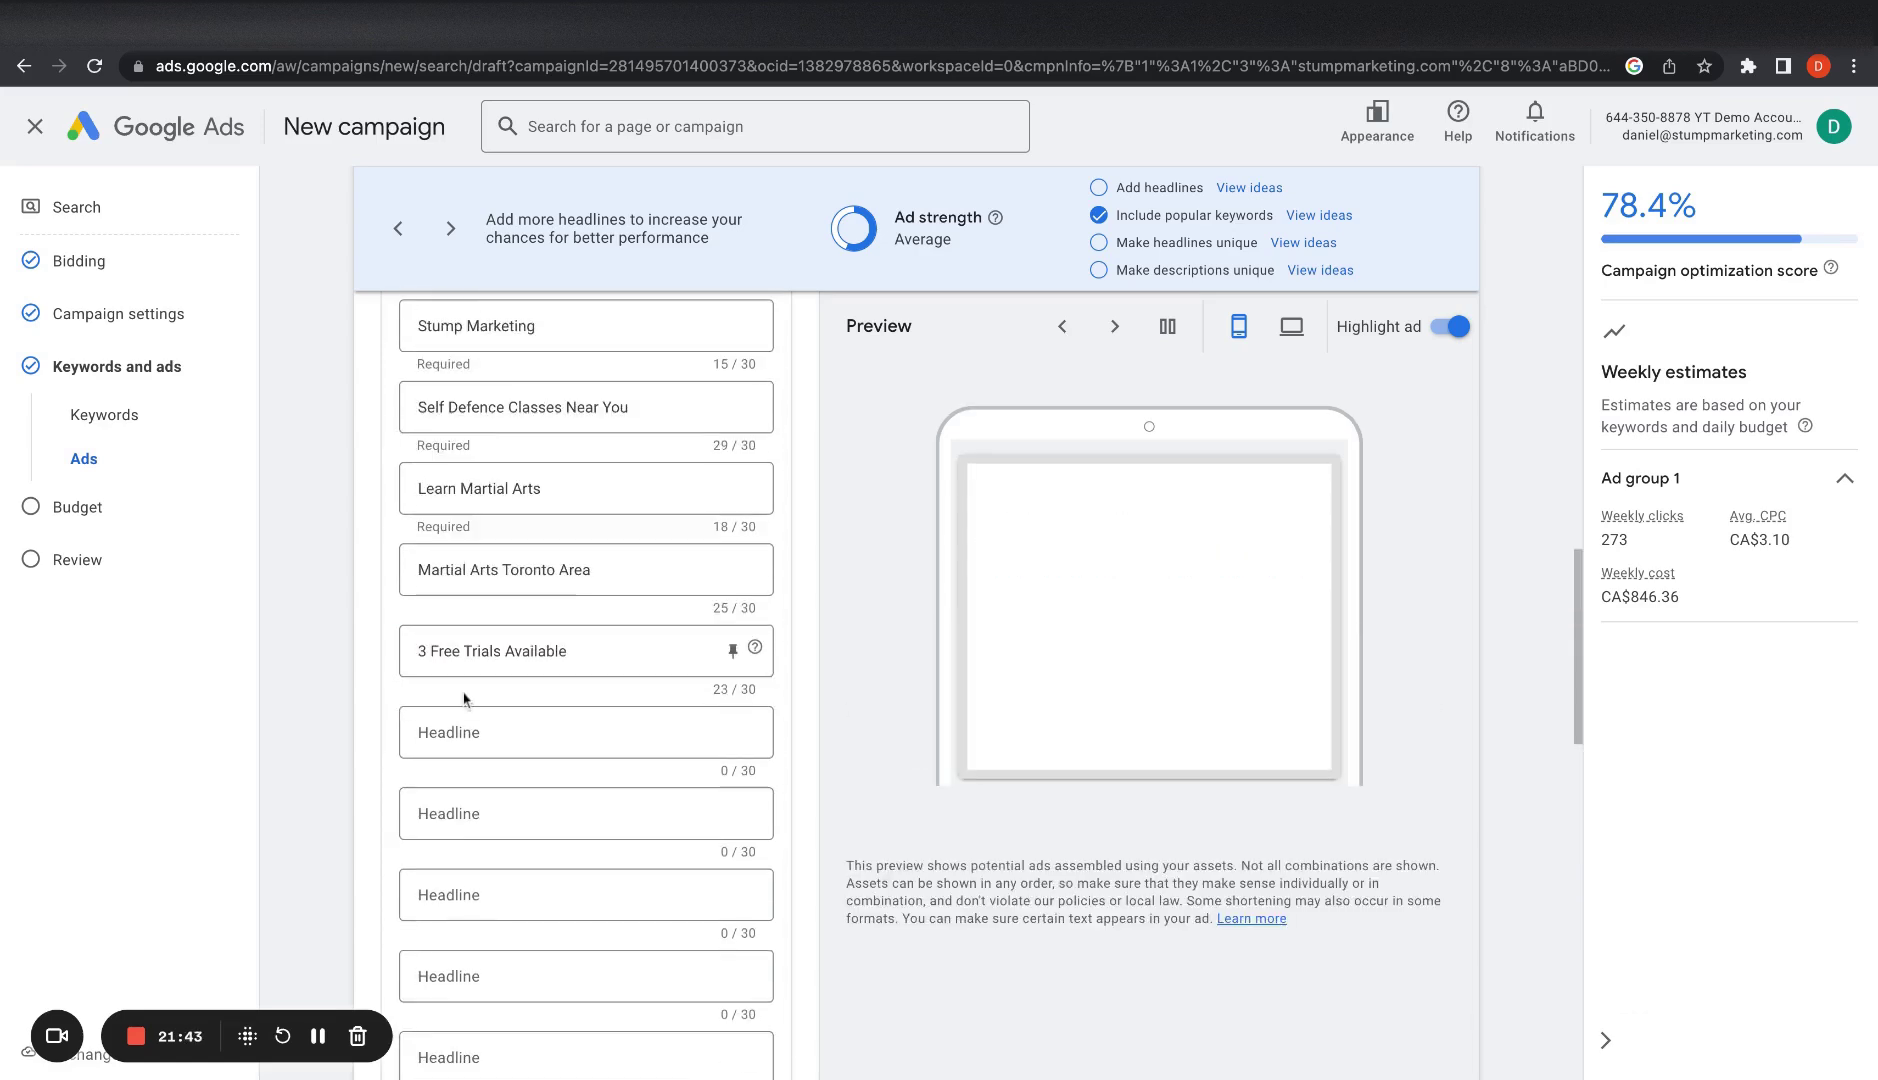
Step: Enter "Redeem Your Trials Today" as the ad's sixth headline, below "3 Free Trials Available"
{"action": "left_click", "coordinate": [638, 650]}
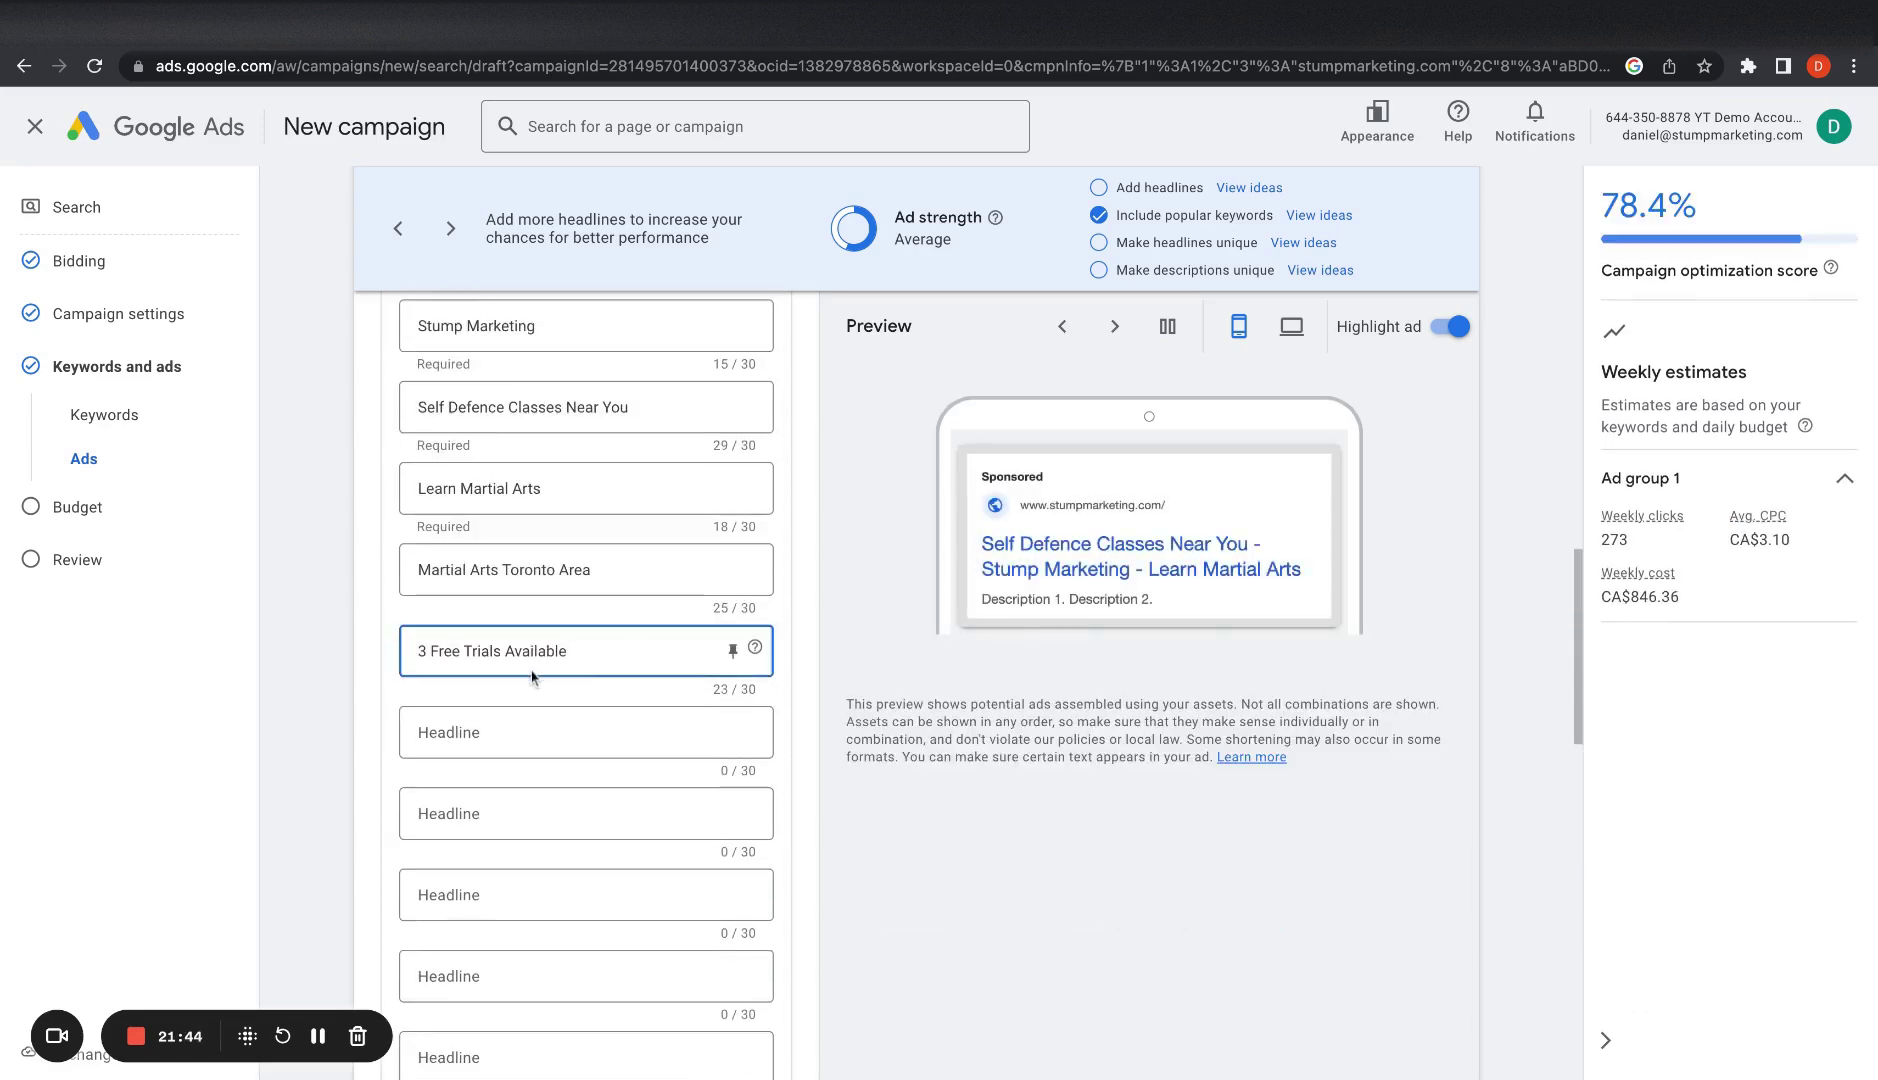
{"action": "left_click", "coordinate": [524, 728]}
{"action": "type", "text": "Redee"}
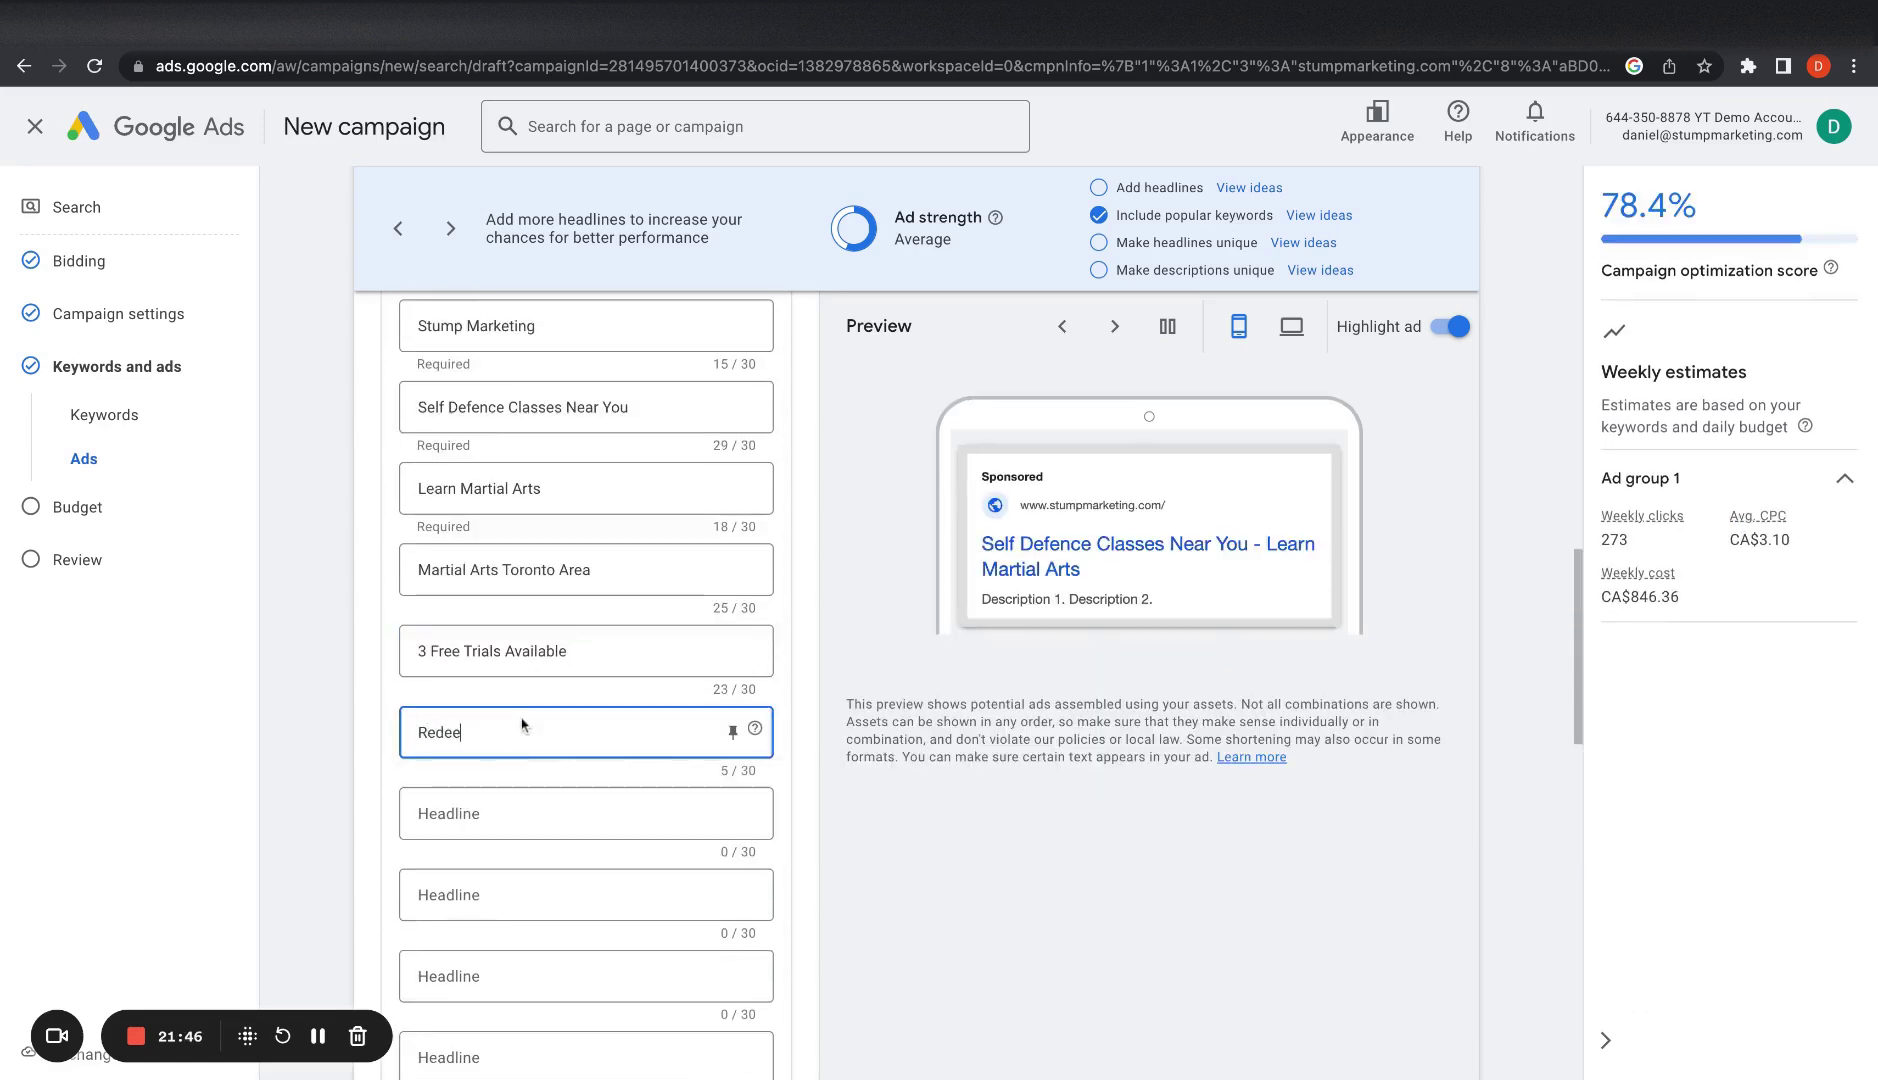
{"action": "type", "text": "m Your Trial Classe Toda"}
{"action": "type", "text": "y"}
{"action": "left_click", "coordinate": [549, 732]}
{"action": "key", "text": "BackSpace"}
{"action": "type", "text": "Classes"}
{"action": "key", "text": "BackSpace"}
{"action": "key", "text": "BackSpace"}
{"action": "key", "text": "BackSpace"}
{"action": "key", "text": "BackSpace"}
{"action": "key", "text": "BackSpace"}
{"action": "key", "text": "BackSpace"}
{"action": "key", "text": "BackSpace"}
{"action": "key", "text": "BackSpace"}
{"action": "type", "text": "s Today"}
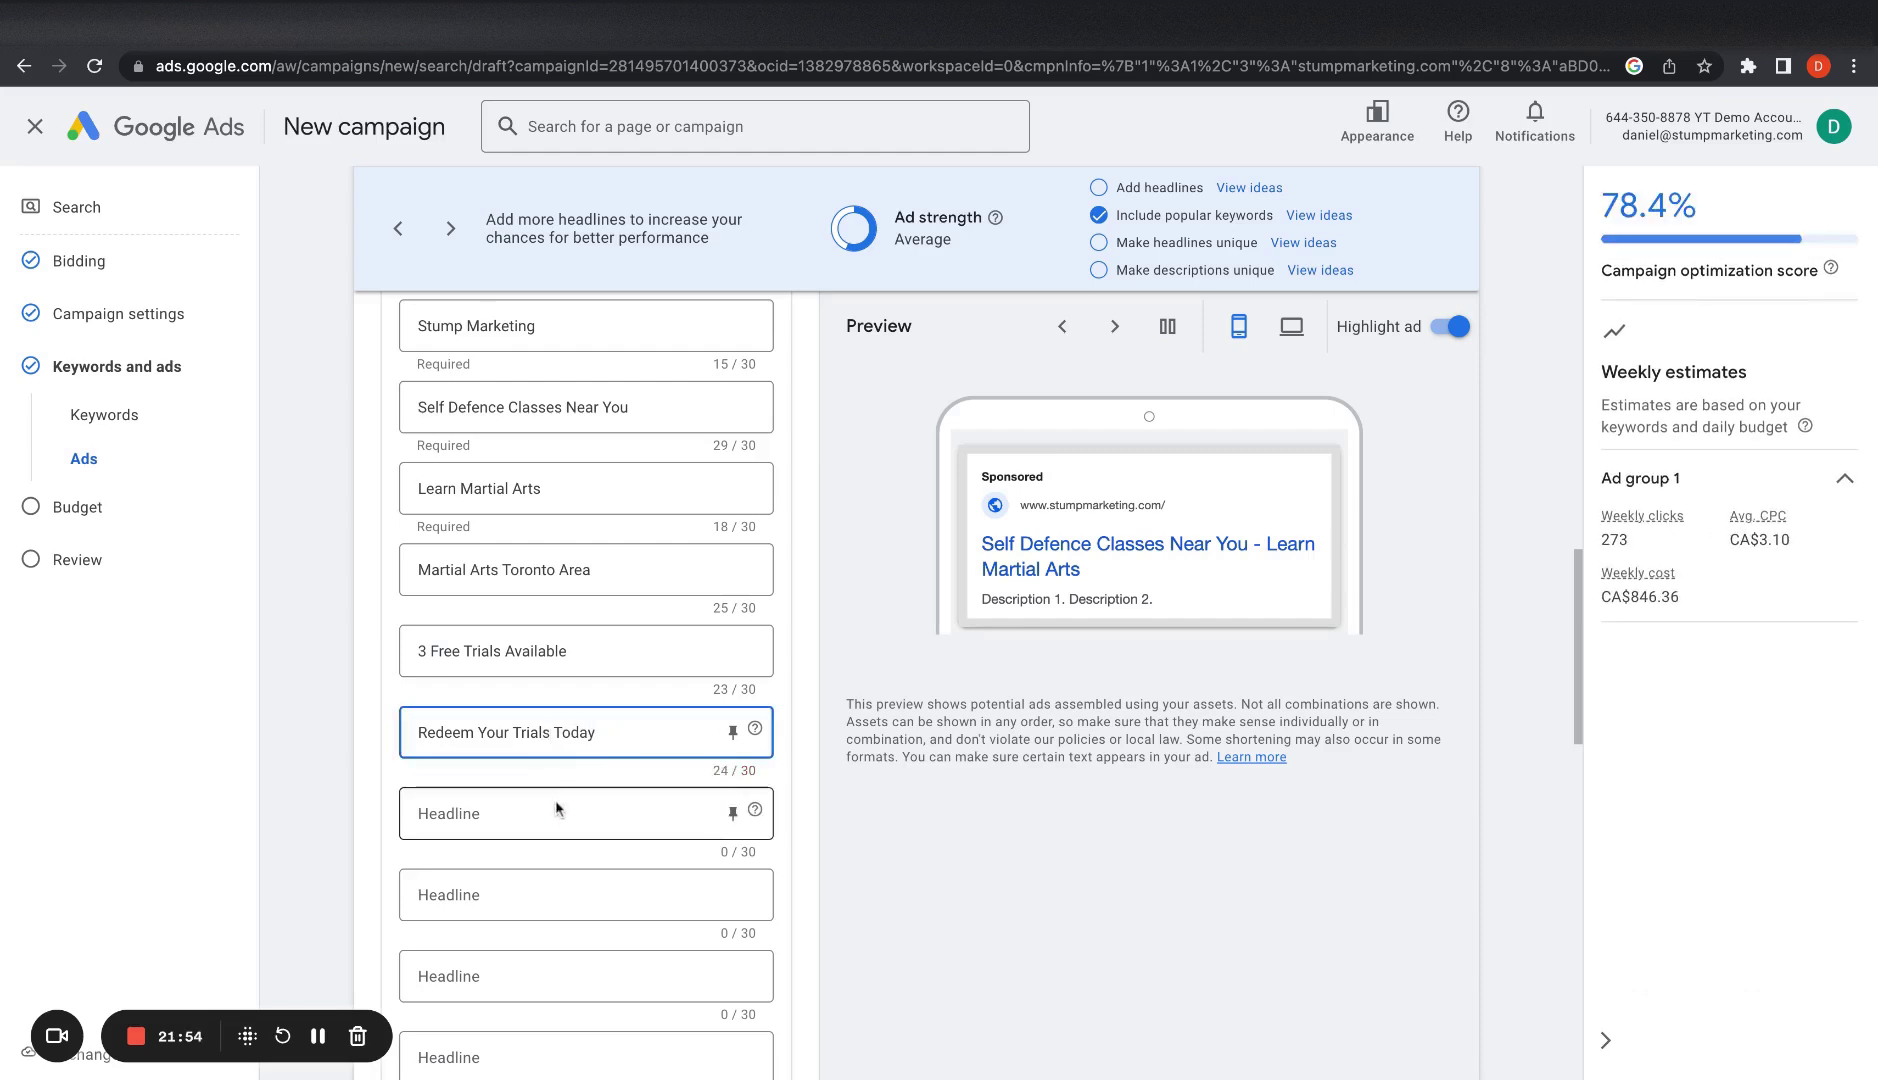
Step: Enter "Learn MMA The Right Way" as the ad's seventh headline
{"action": "left_click", "coordinate": [564, 790]}
{"action": "type", "text": "Learn MMA"}
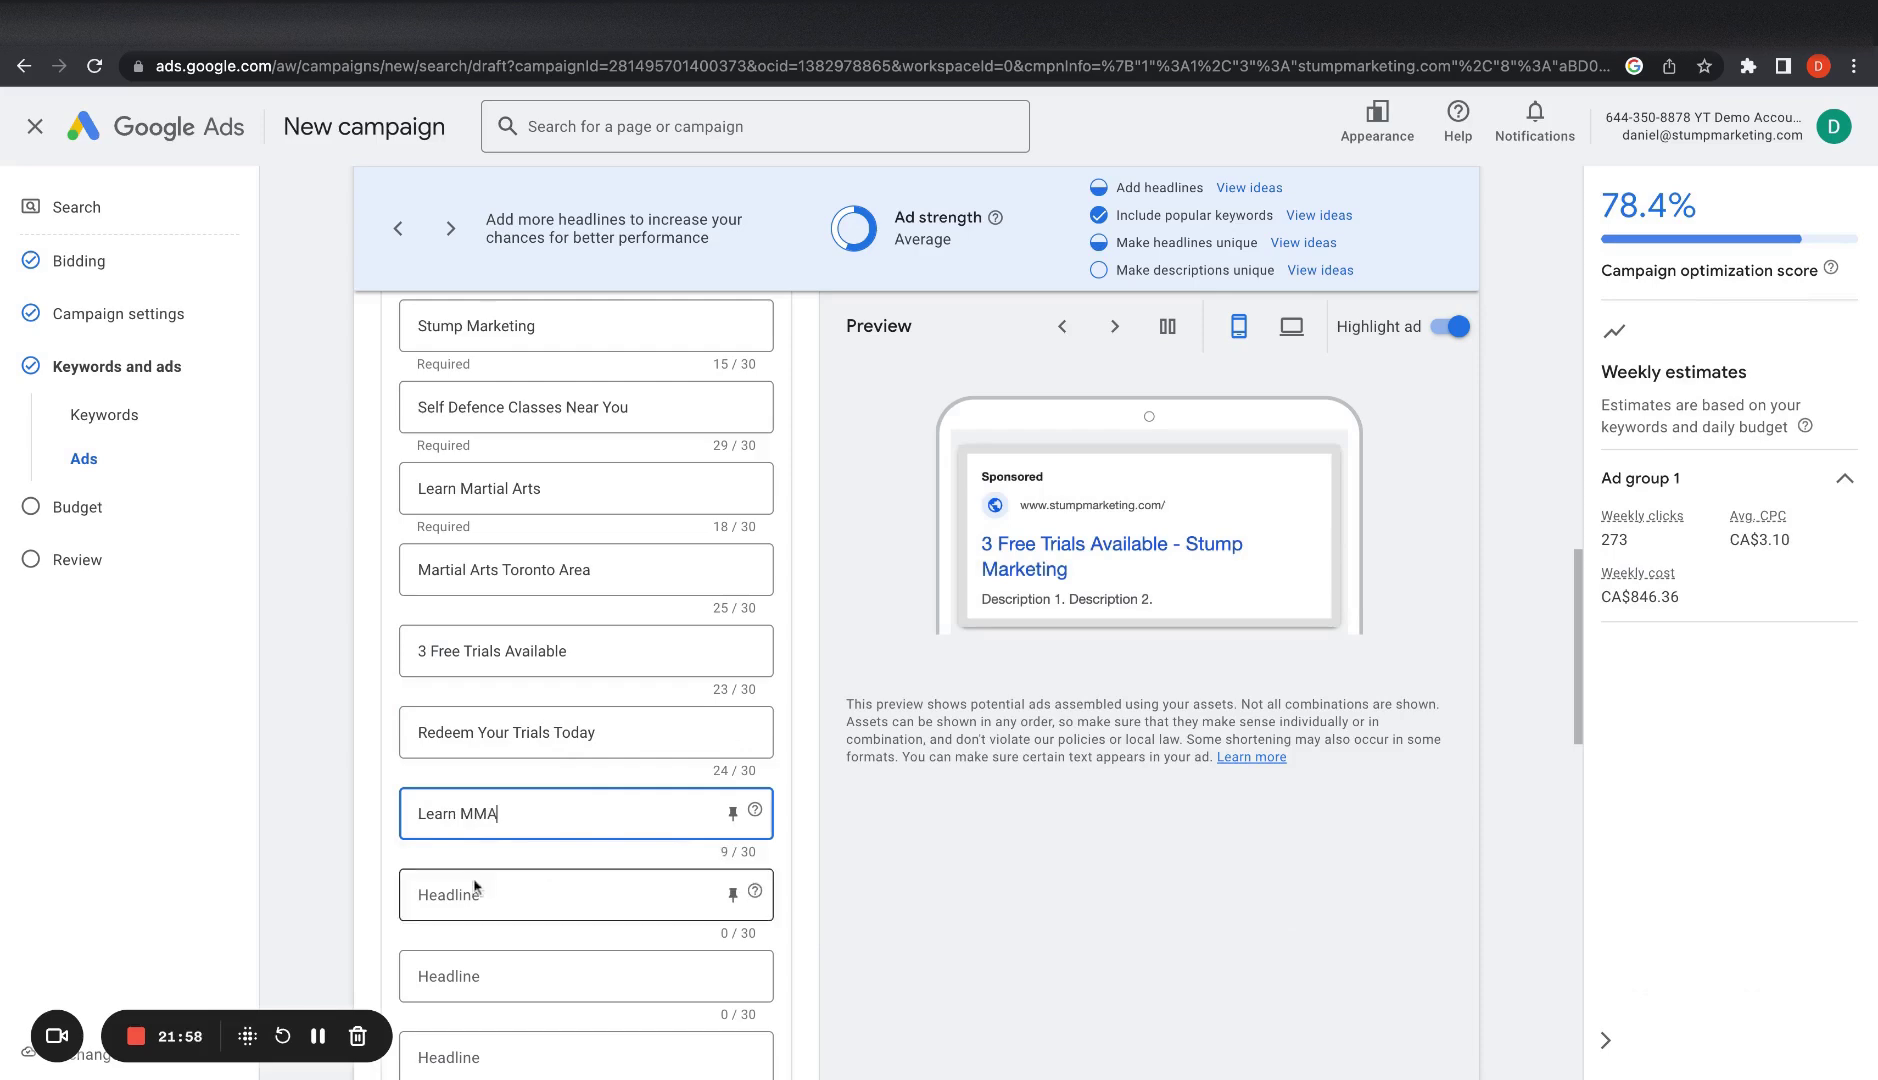
{"action": "type", "text": " The Right Way"}
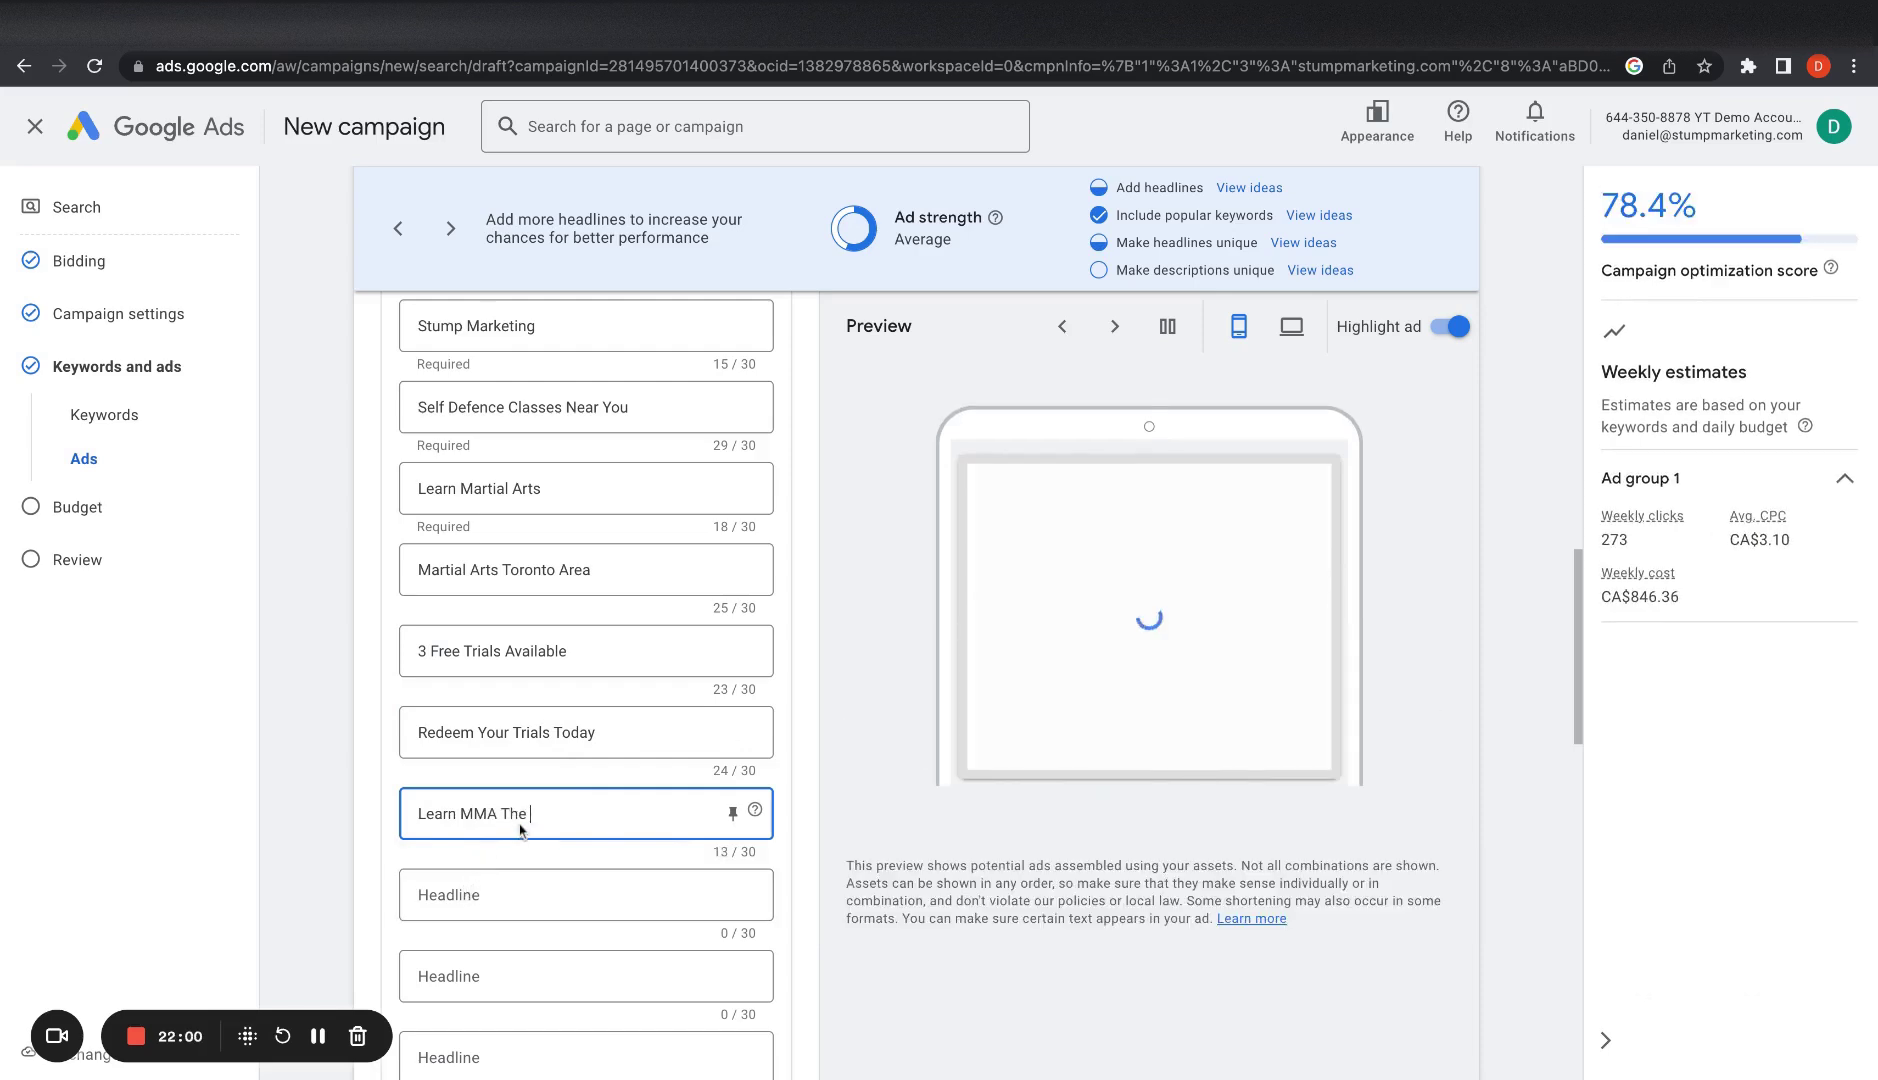
Step: Set the eighth headline to a dynamic keyword insertion with the default text "Learn Martial Arts"
{"action": "left_click", "coordinate": [531, 893]}
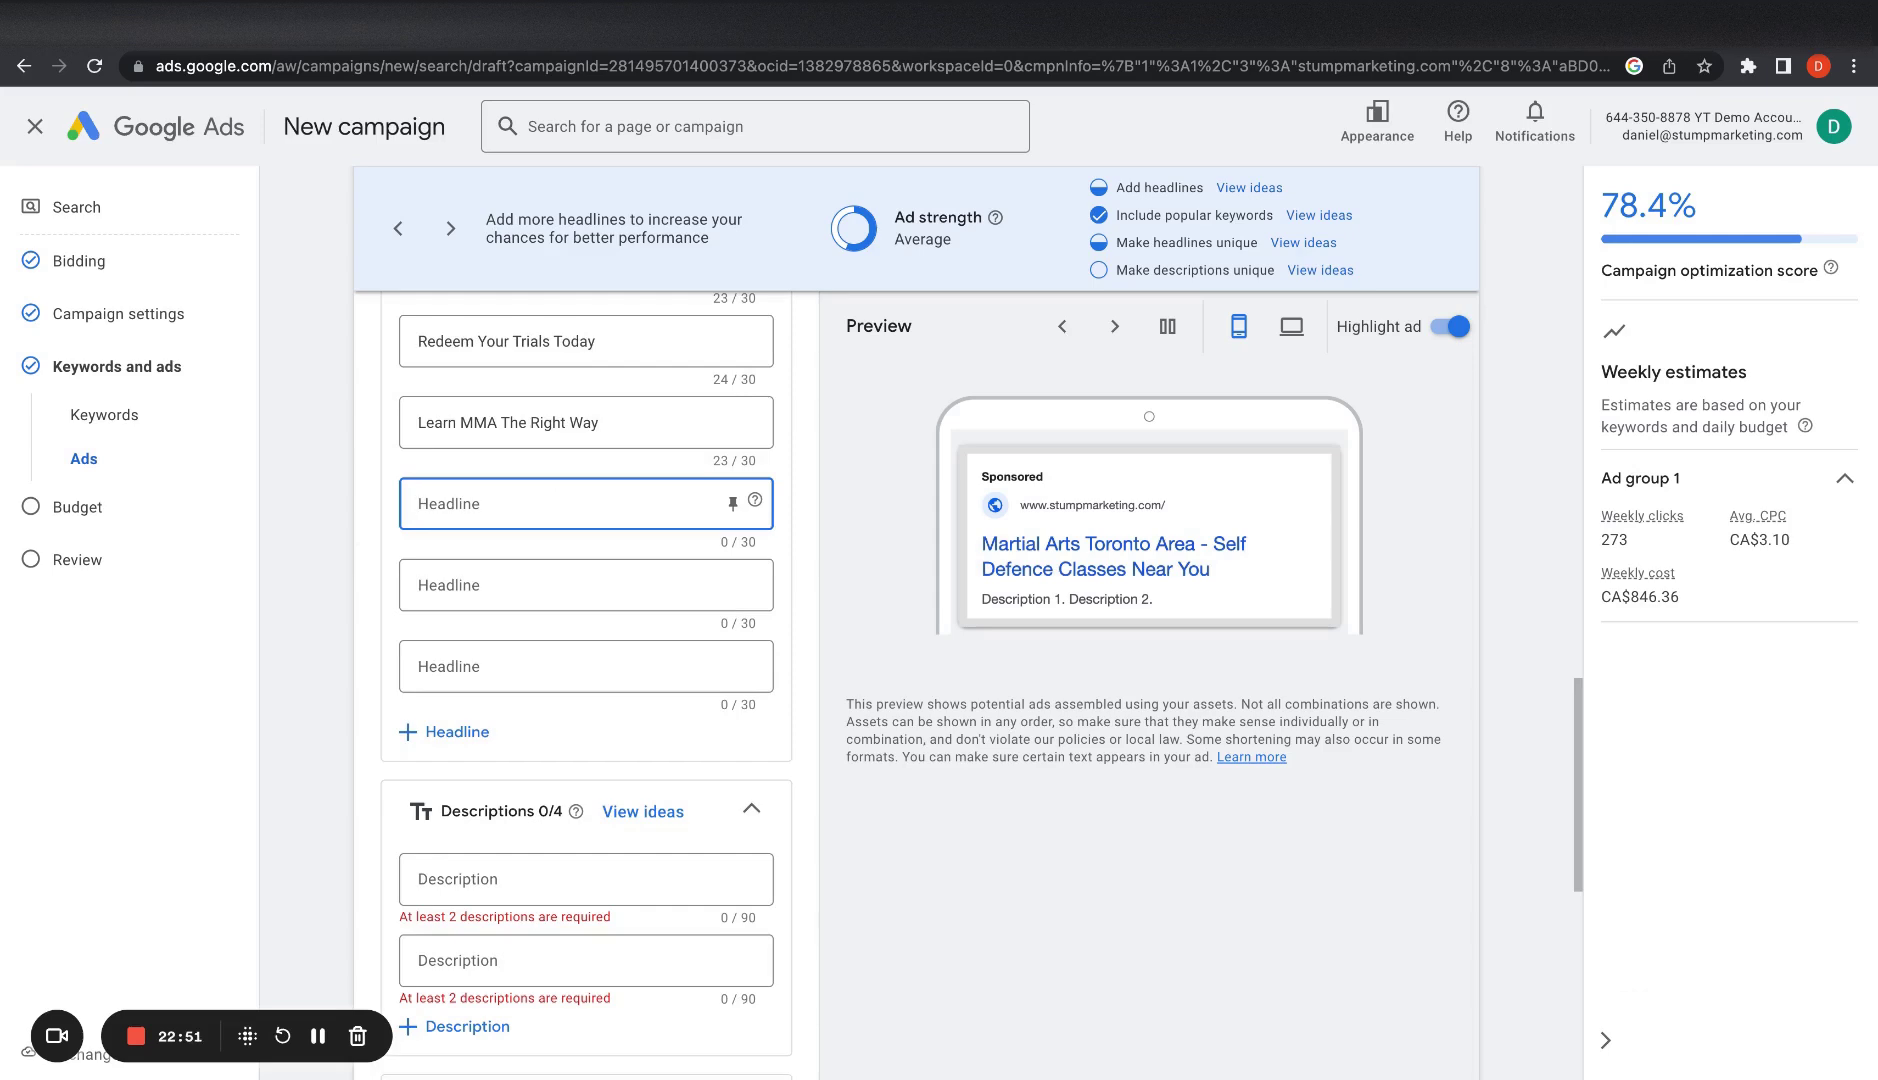
{"action": "type", "text": "{"}
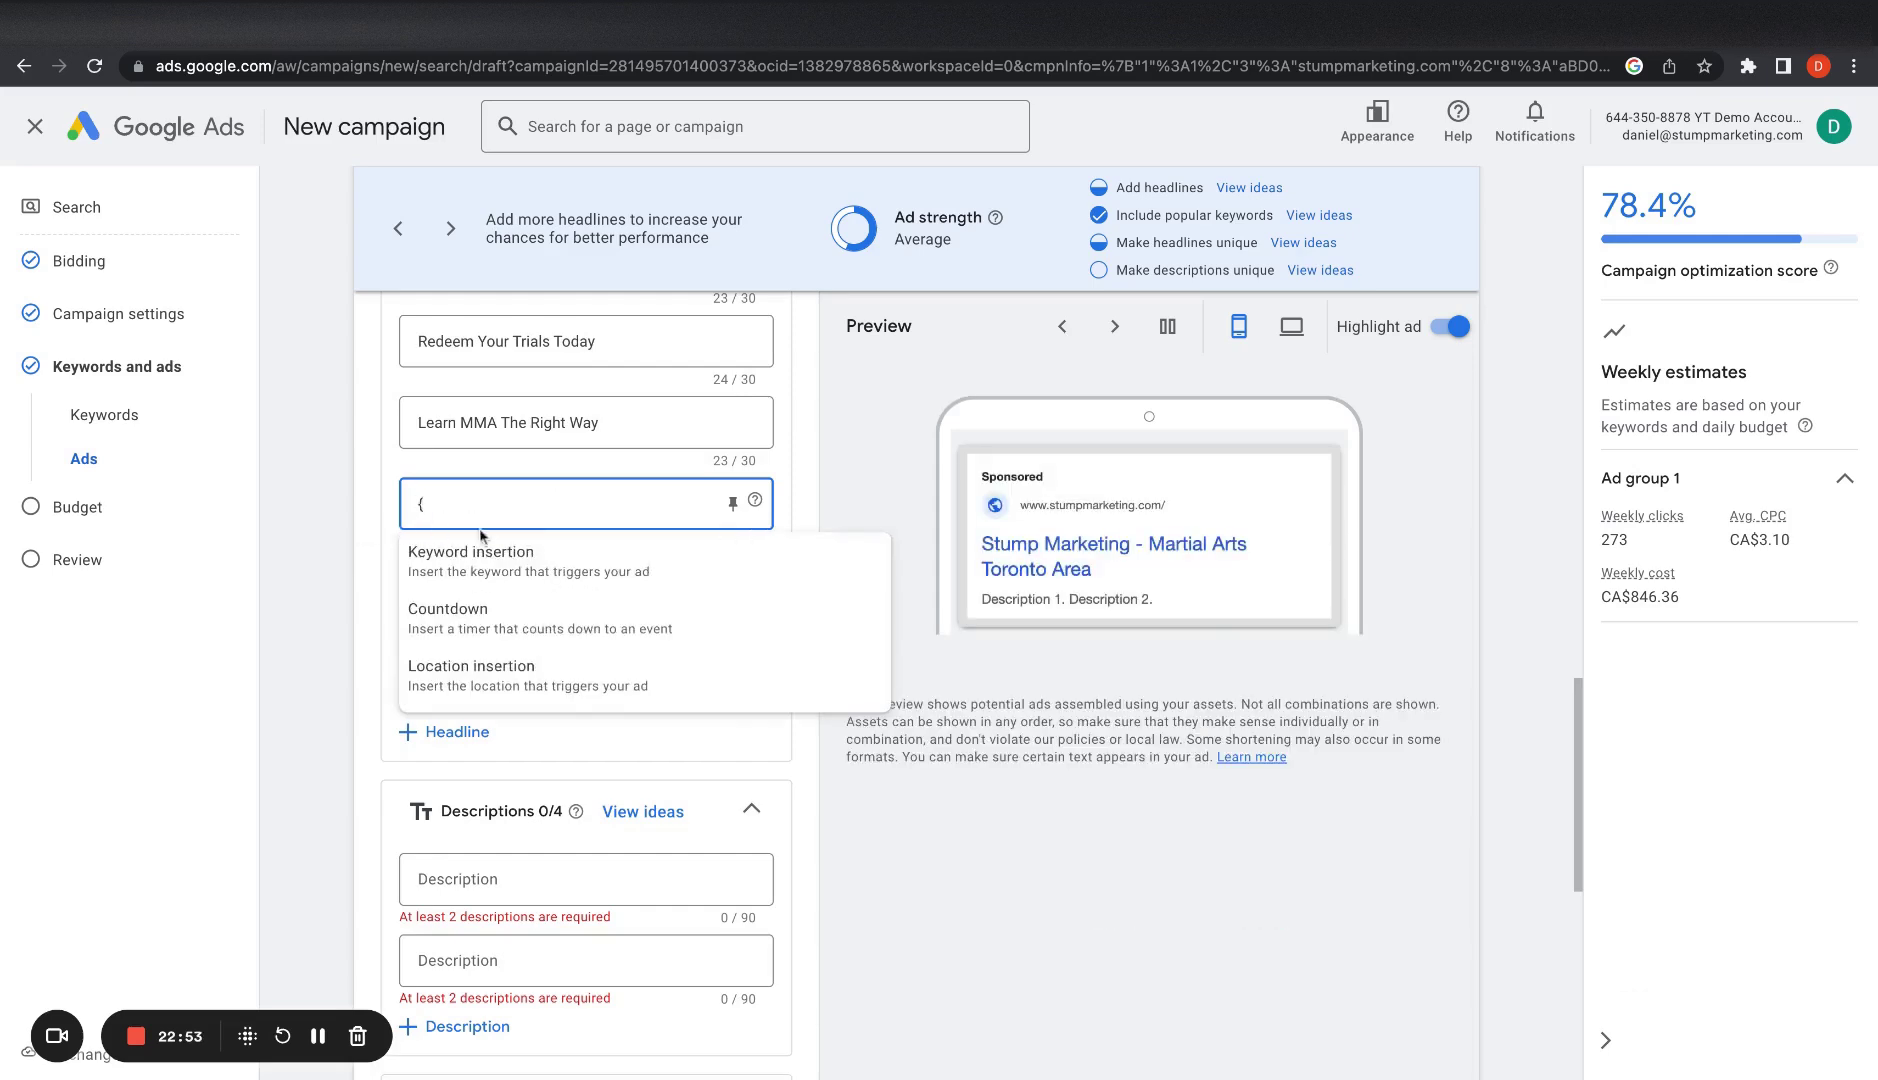
{"action": "left_click", "coordinate": [491, 551]}
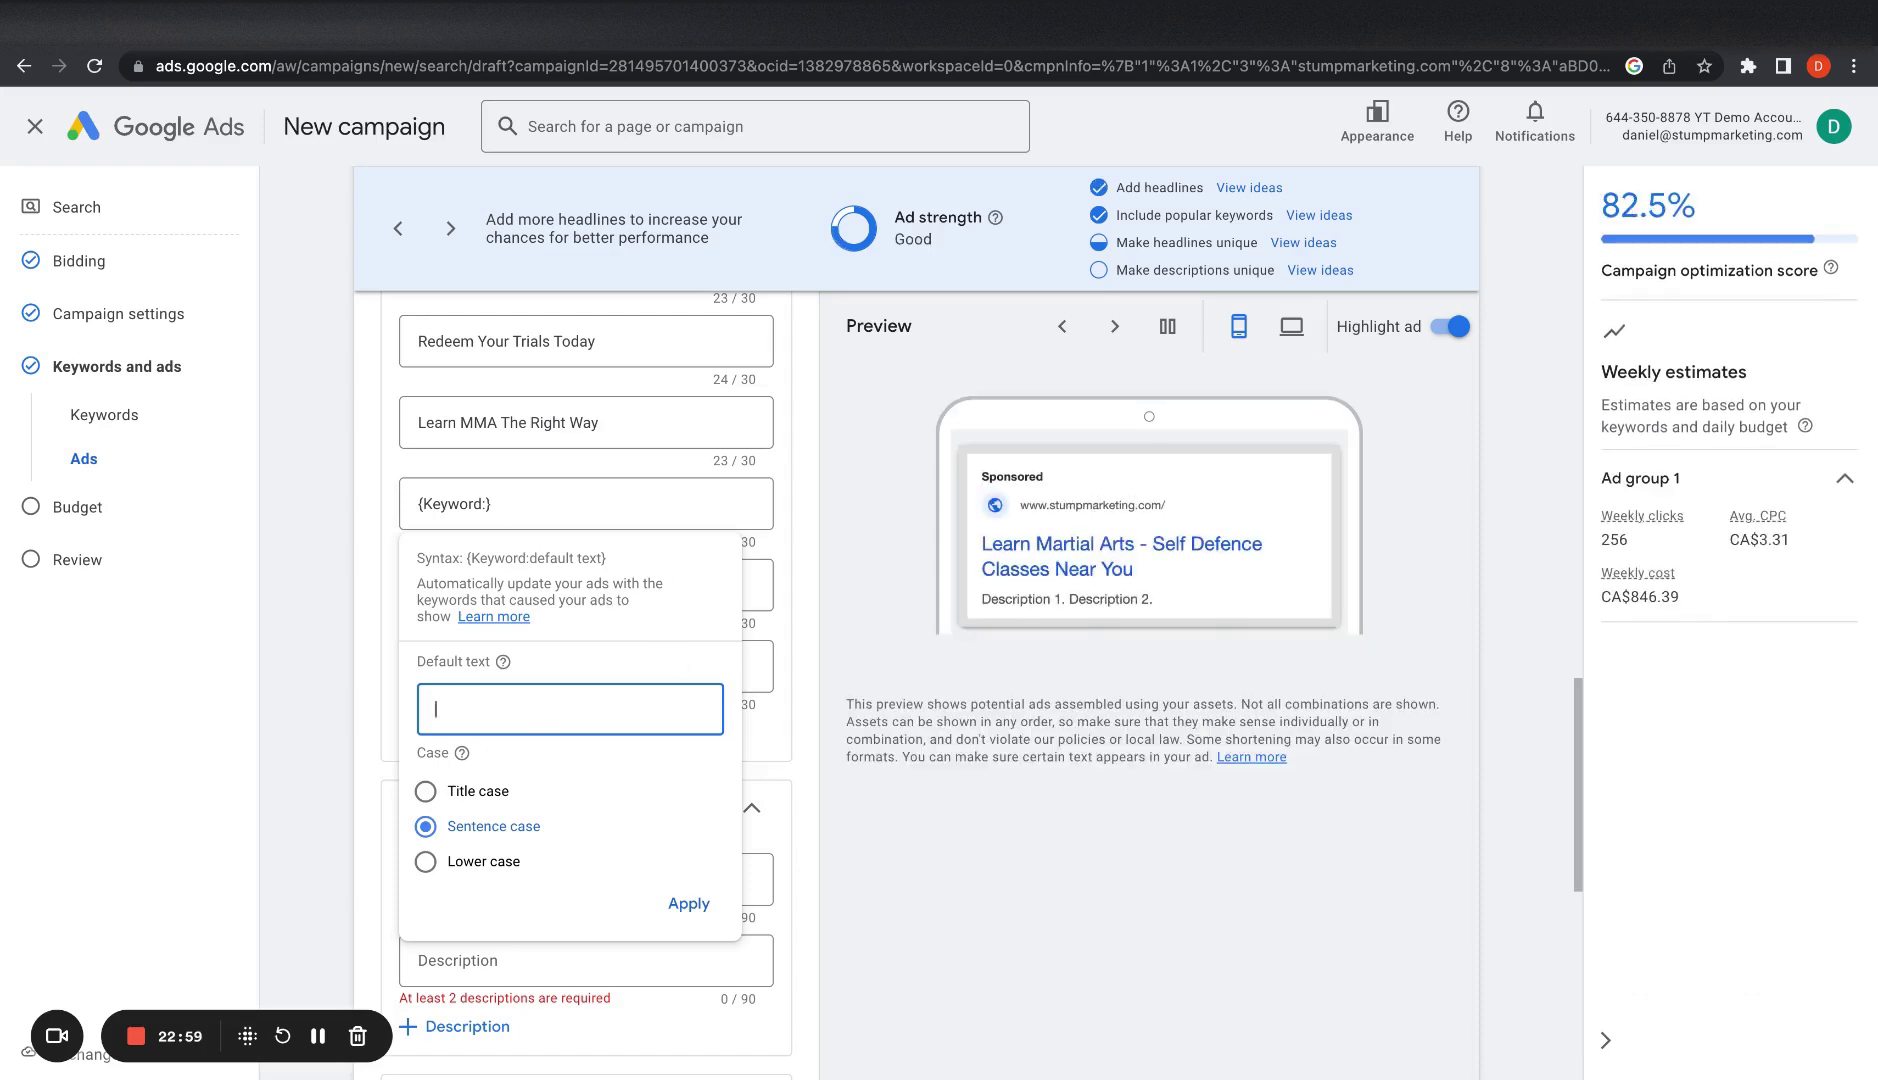
{"action": "type", "text": "Learn Martial Ar"}
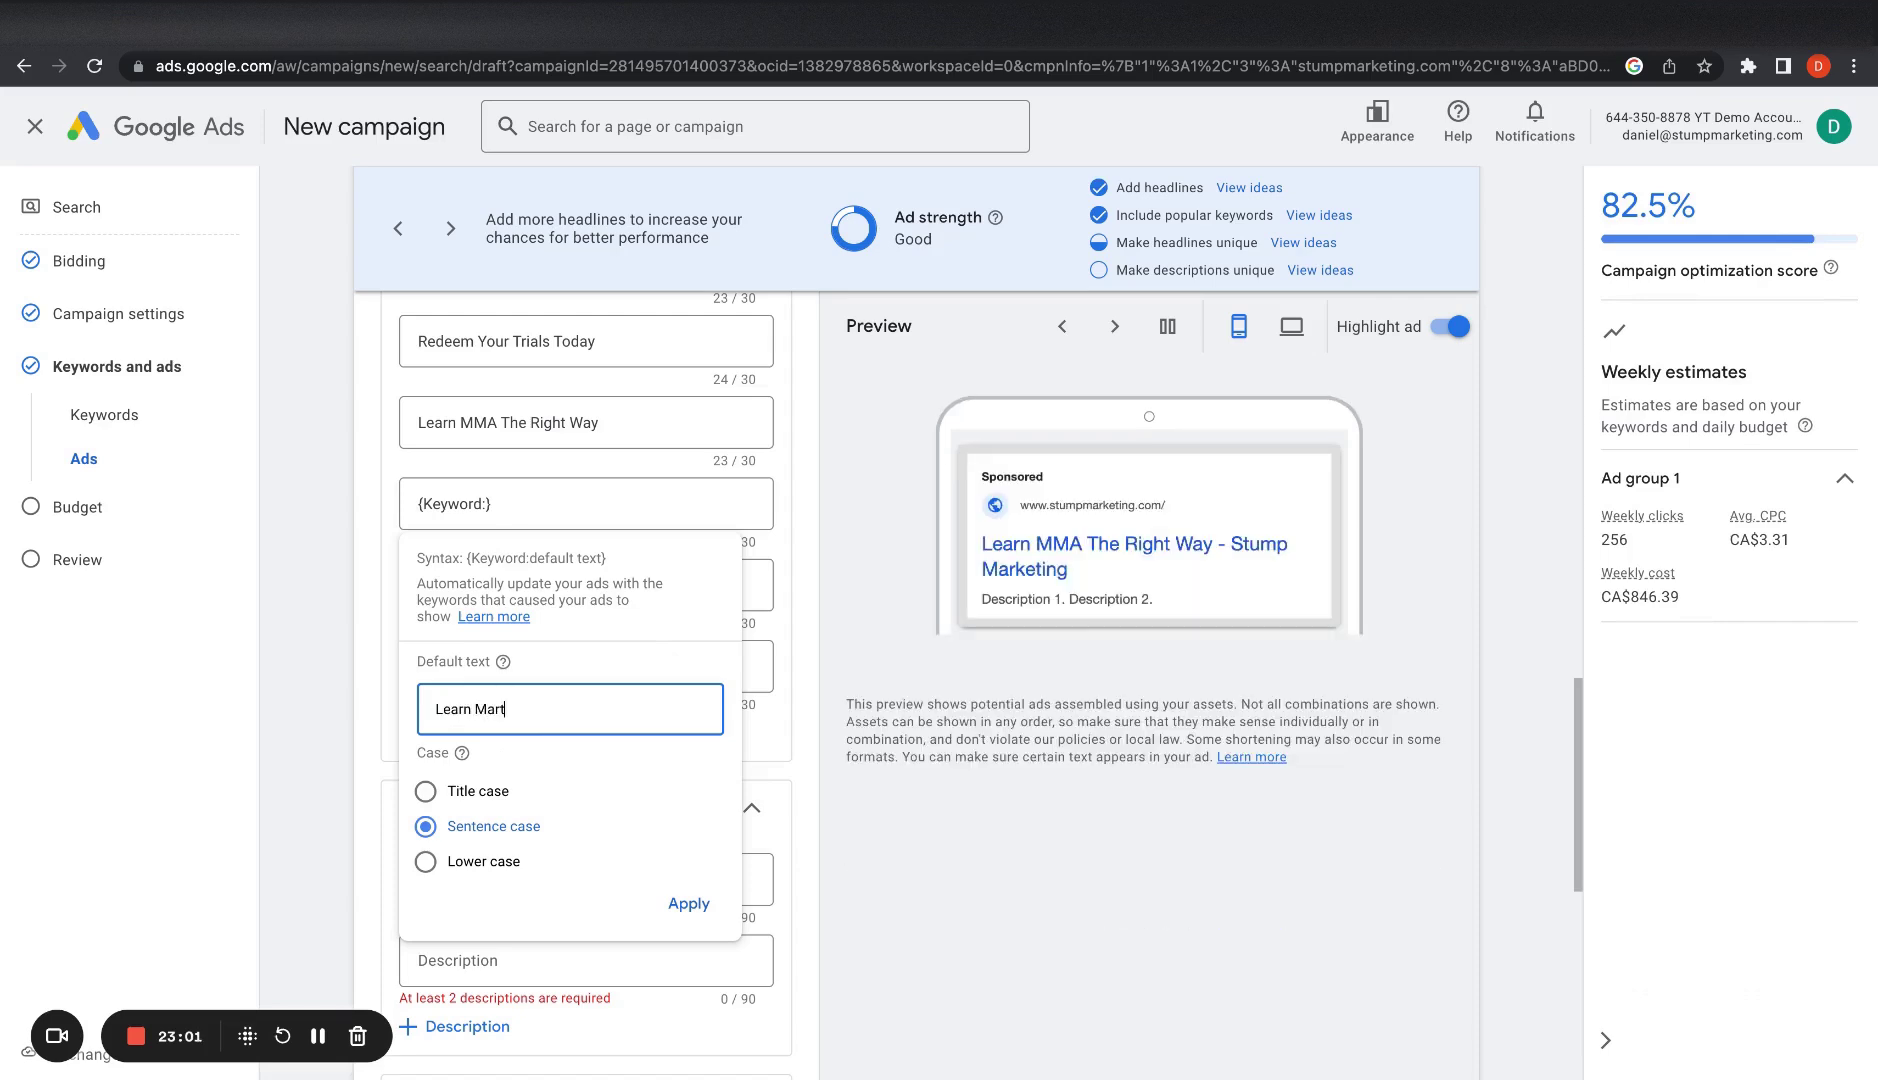
{"action": "type", "text": "ts"}
{"action": "key", "text": "Return"}
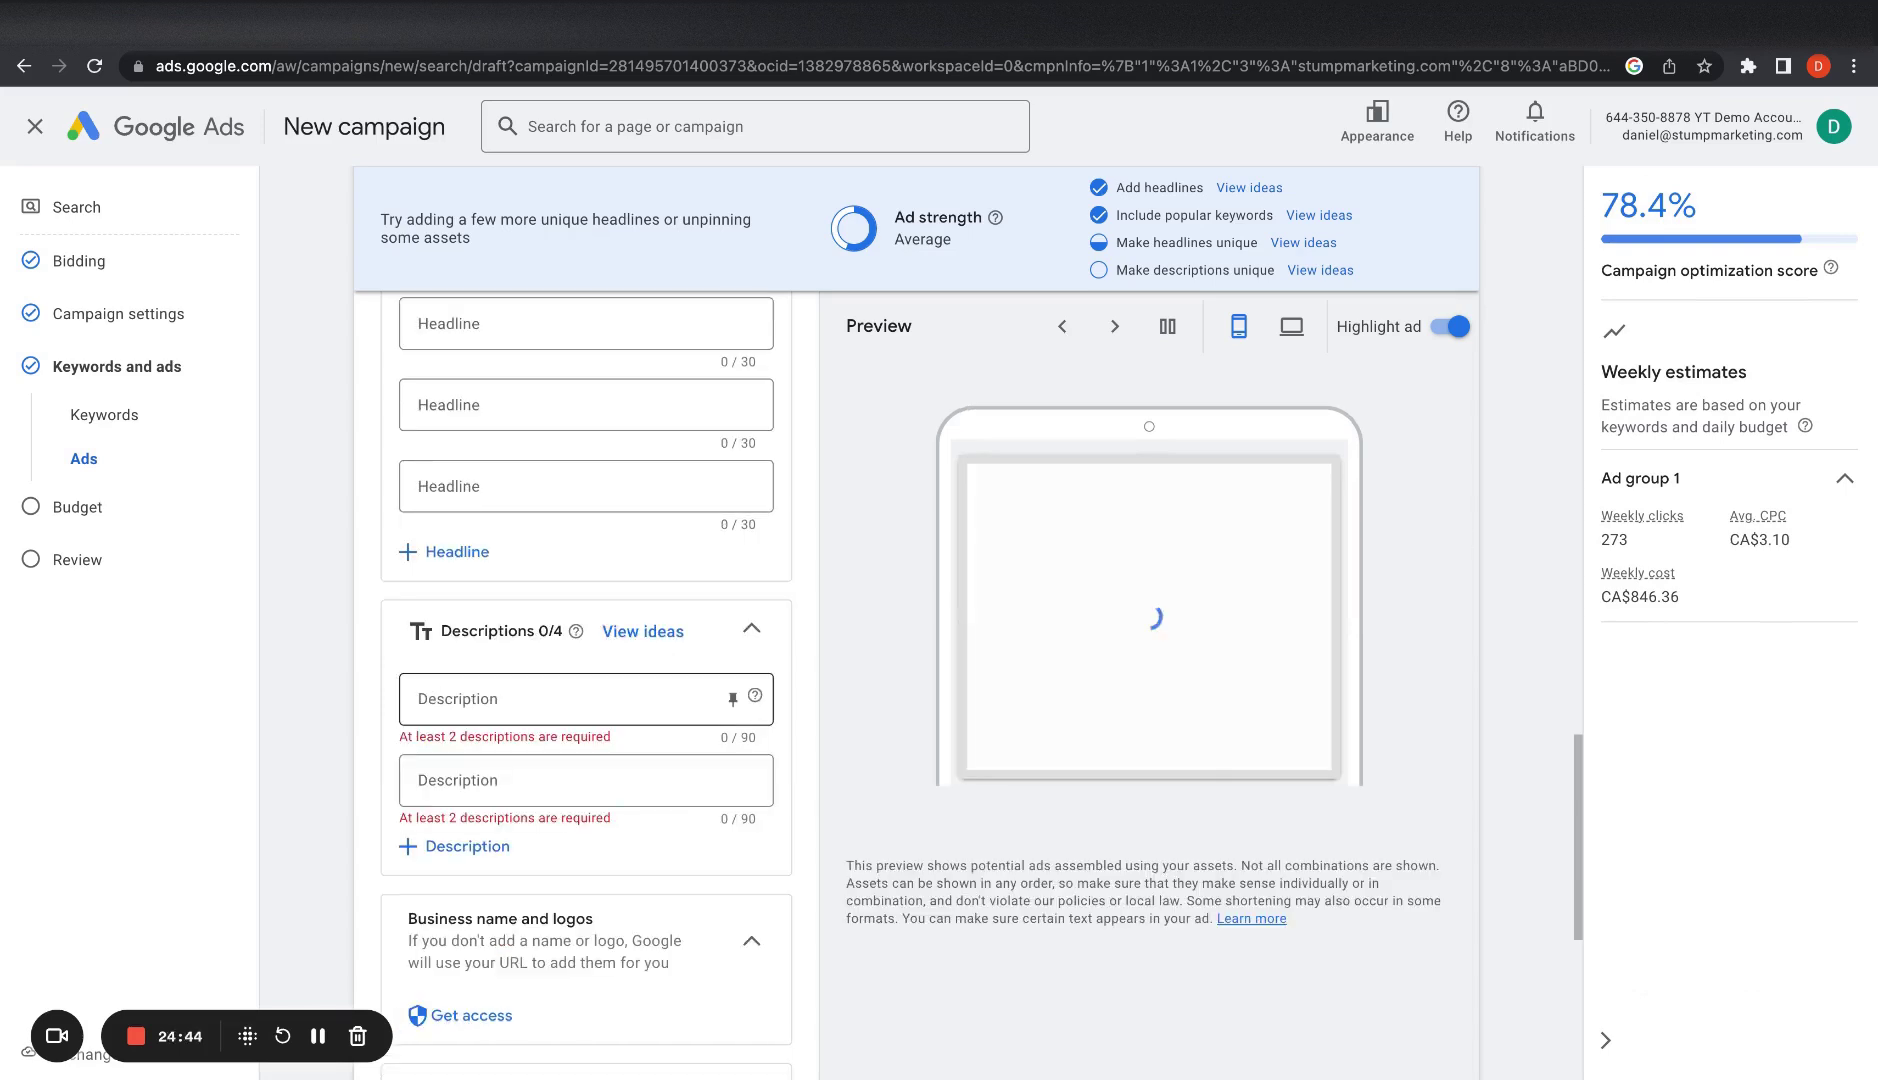
Step: Dismiss the suggested description ideas and expand the ad's descriptions to four fields
{"action": "left_click", "coordinate": [434, 697]}
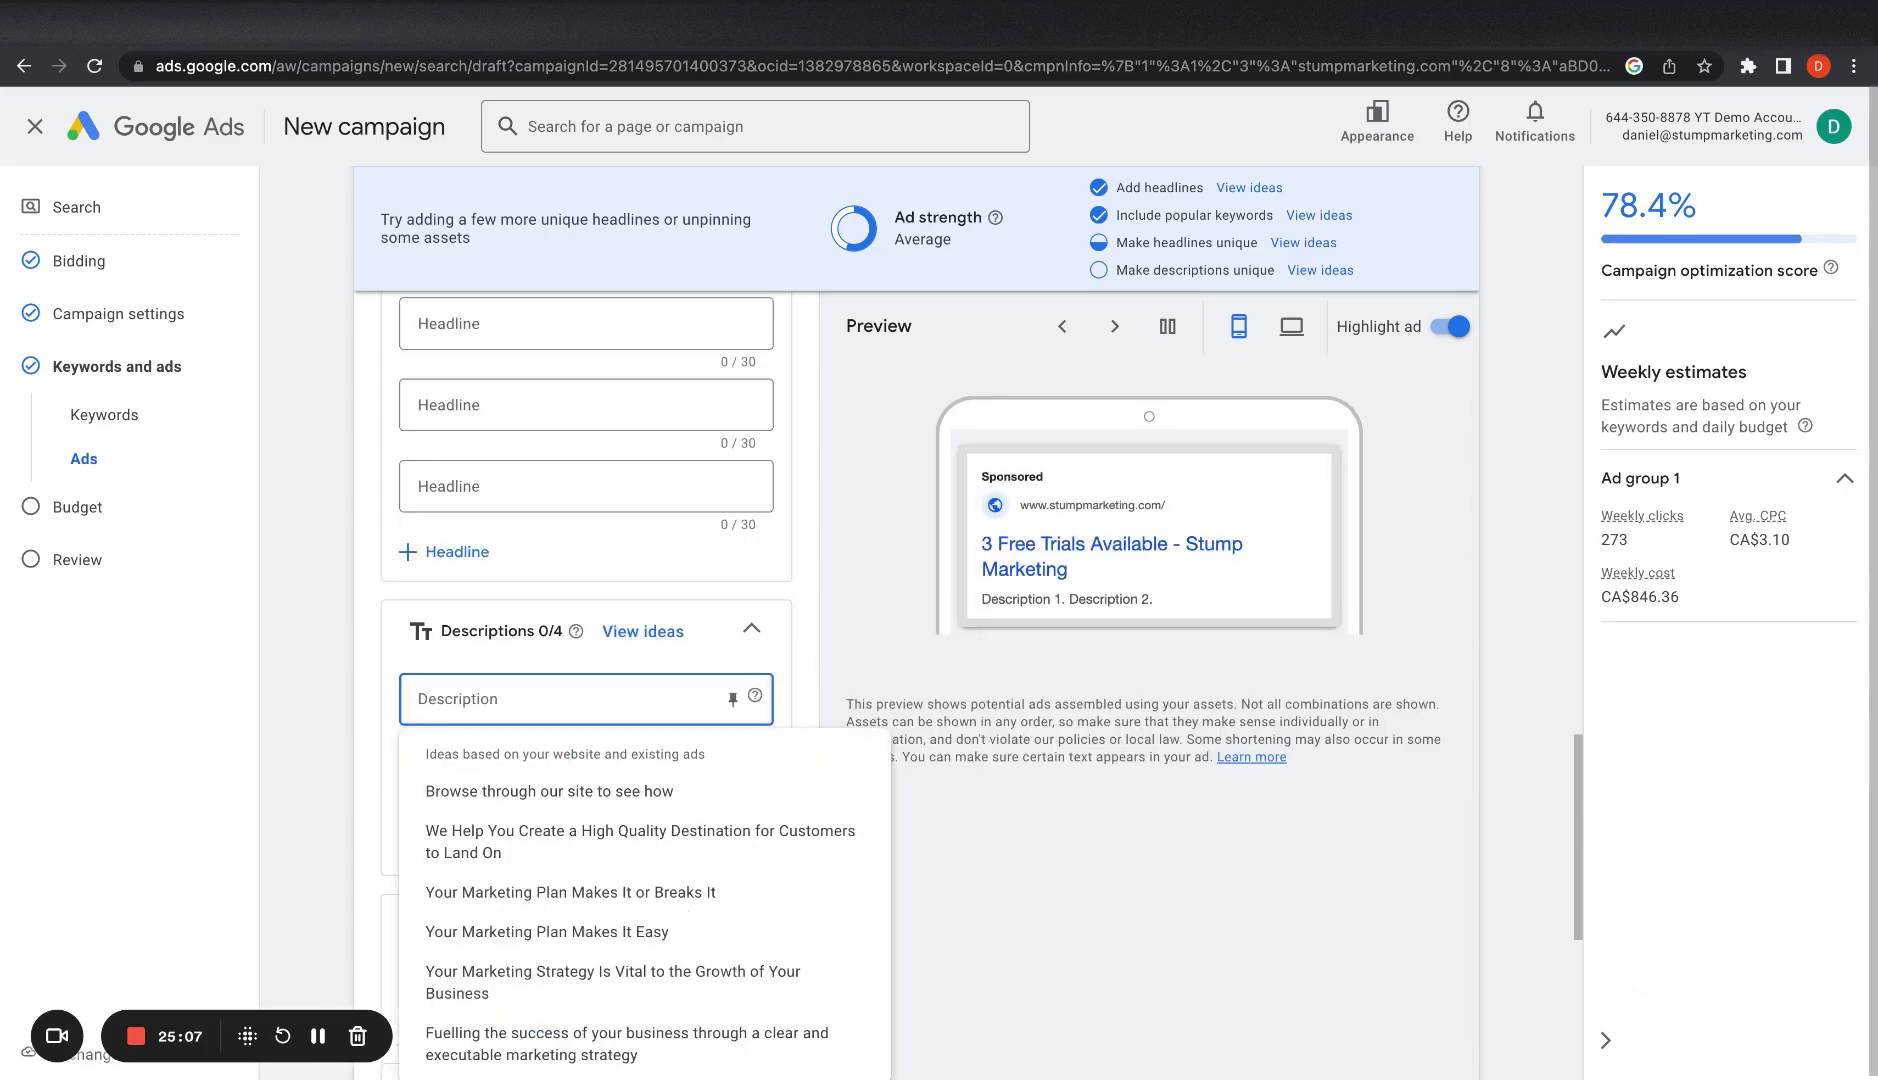
{"action": "left_click", "coordinate": [847, 630]}
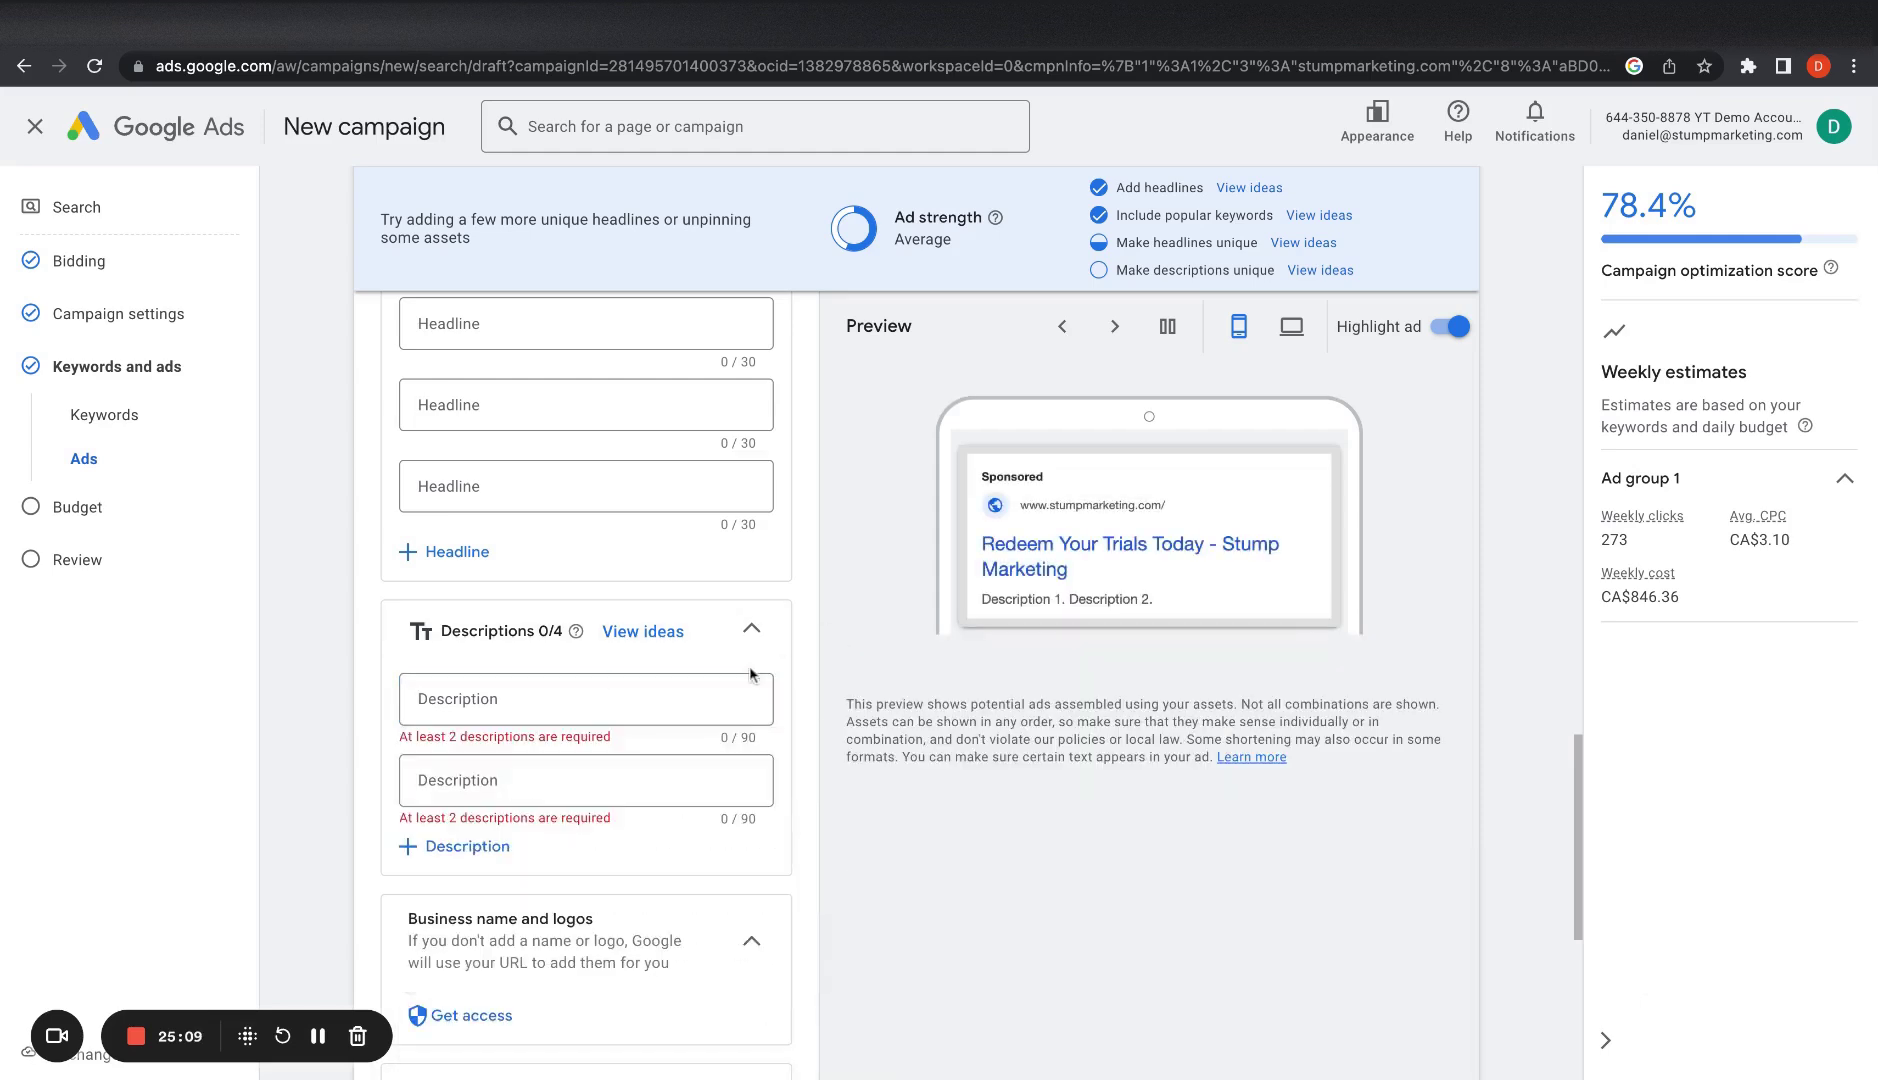
{"action": "left_click", "coordinate": [477, 847]}
Step: Enter "Learn Martial Arts, find your community, and make new connections." as the ad's first description
{"action": "left_click", "coordinate": [557, 626]}
{"action": "type", "text": "Learn"}
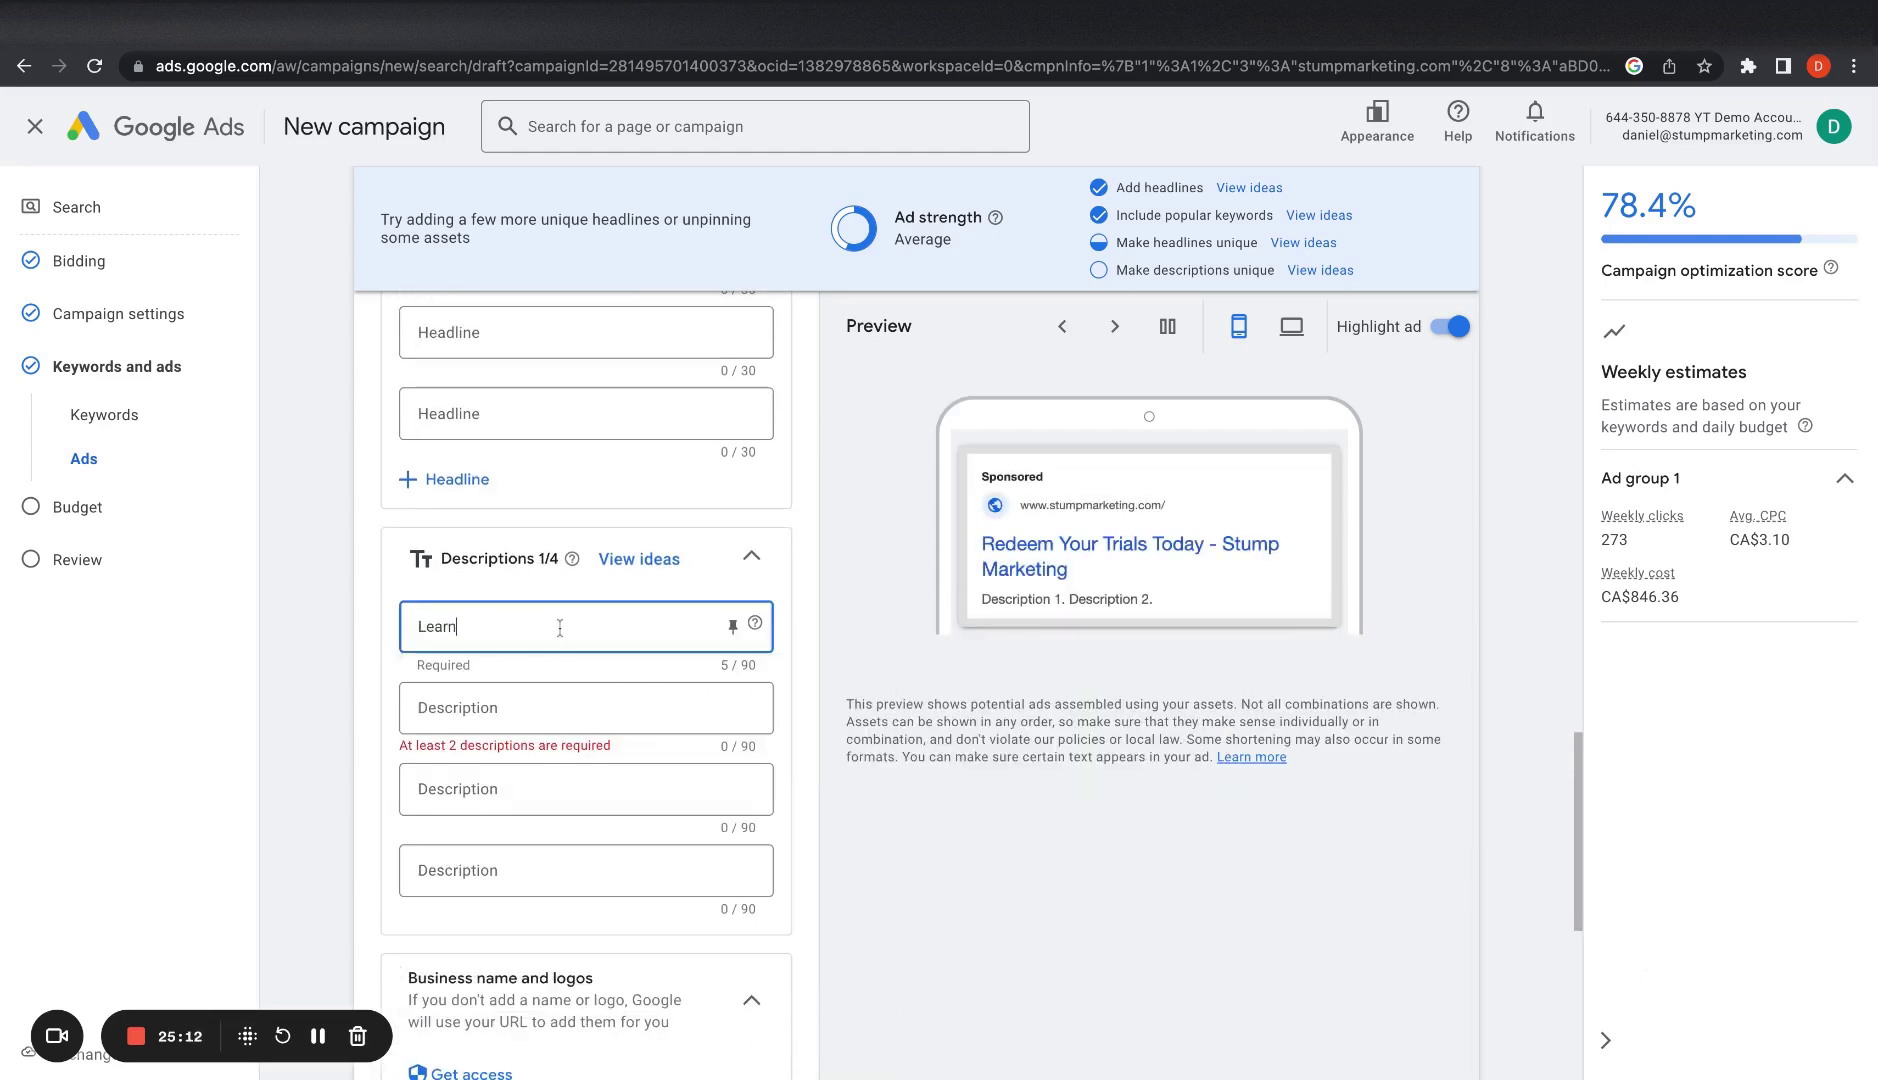
{"action": "type", "text": " Martial"}
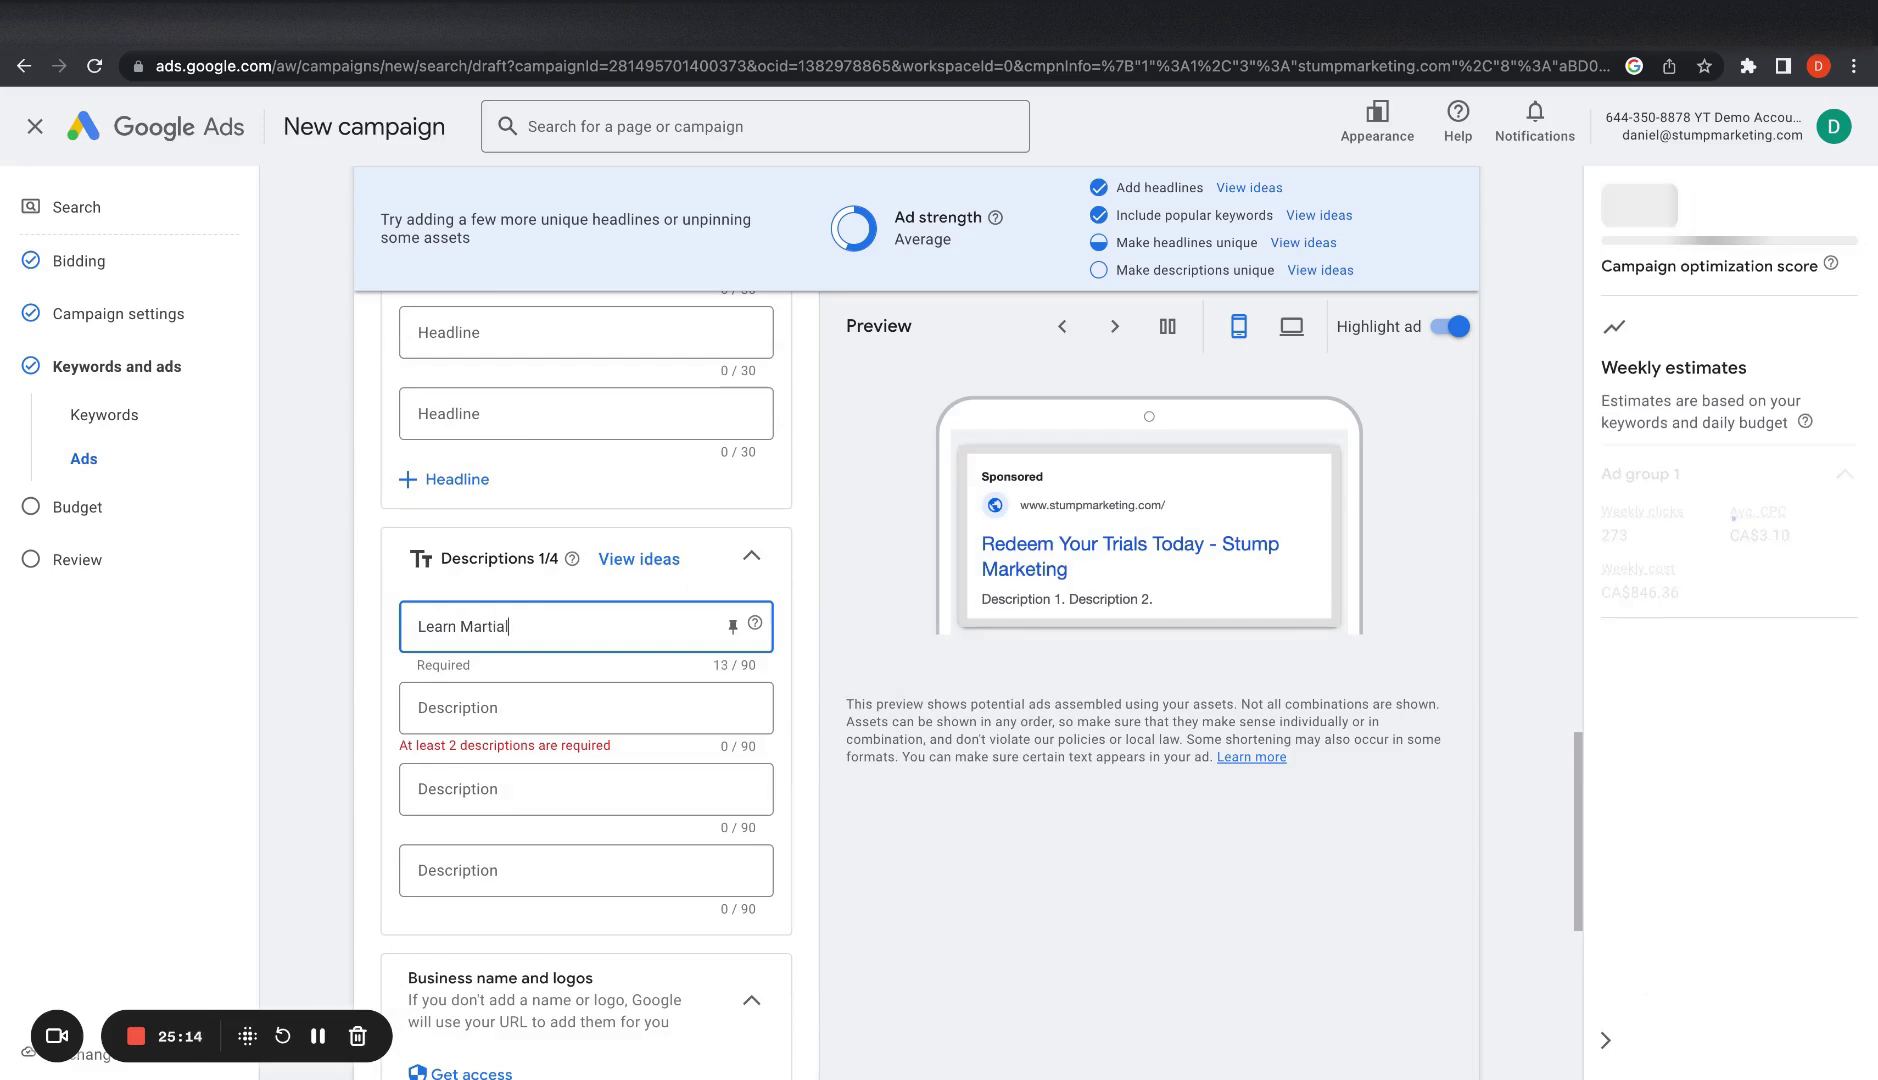
{"action": "type", "text": " Arts, Find Yo"}
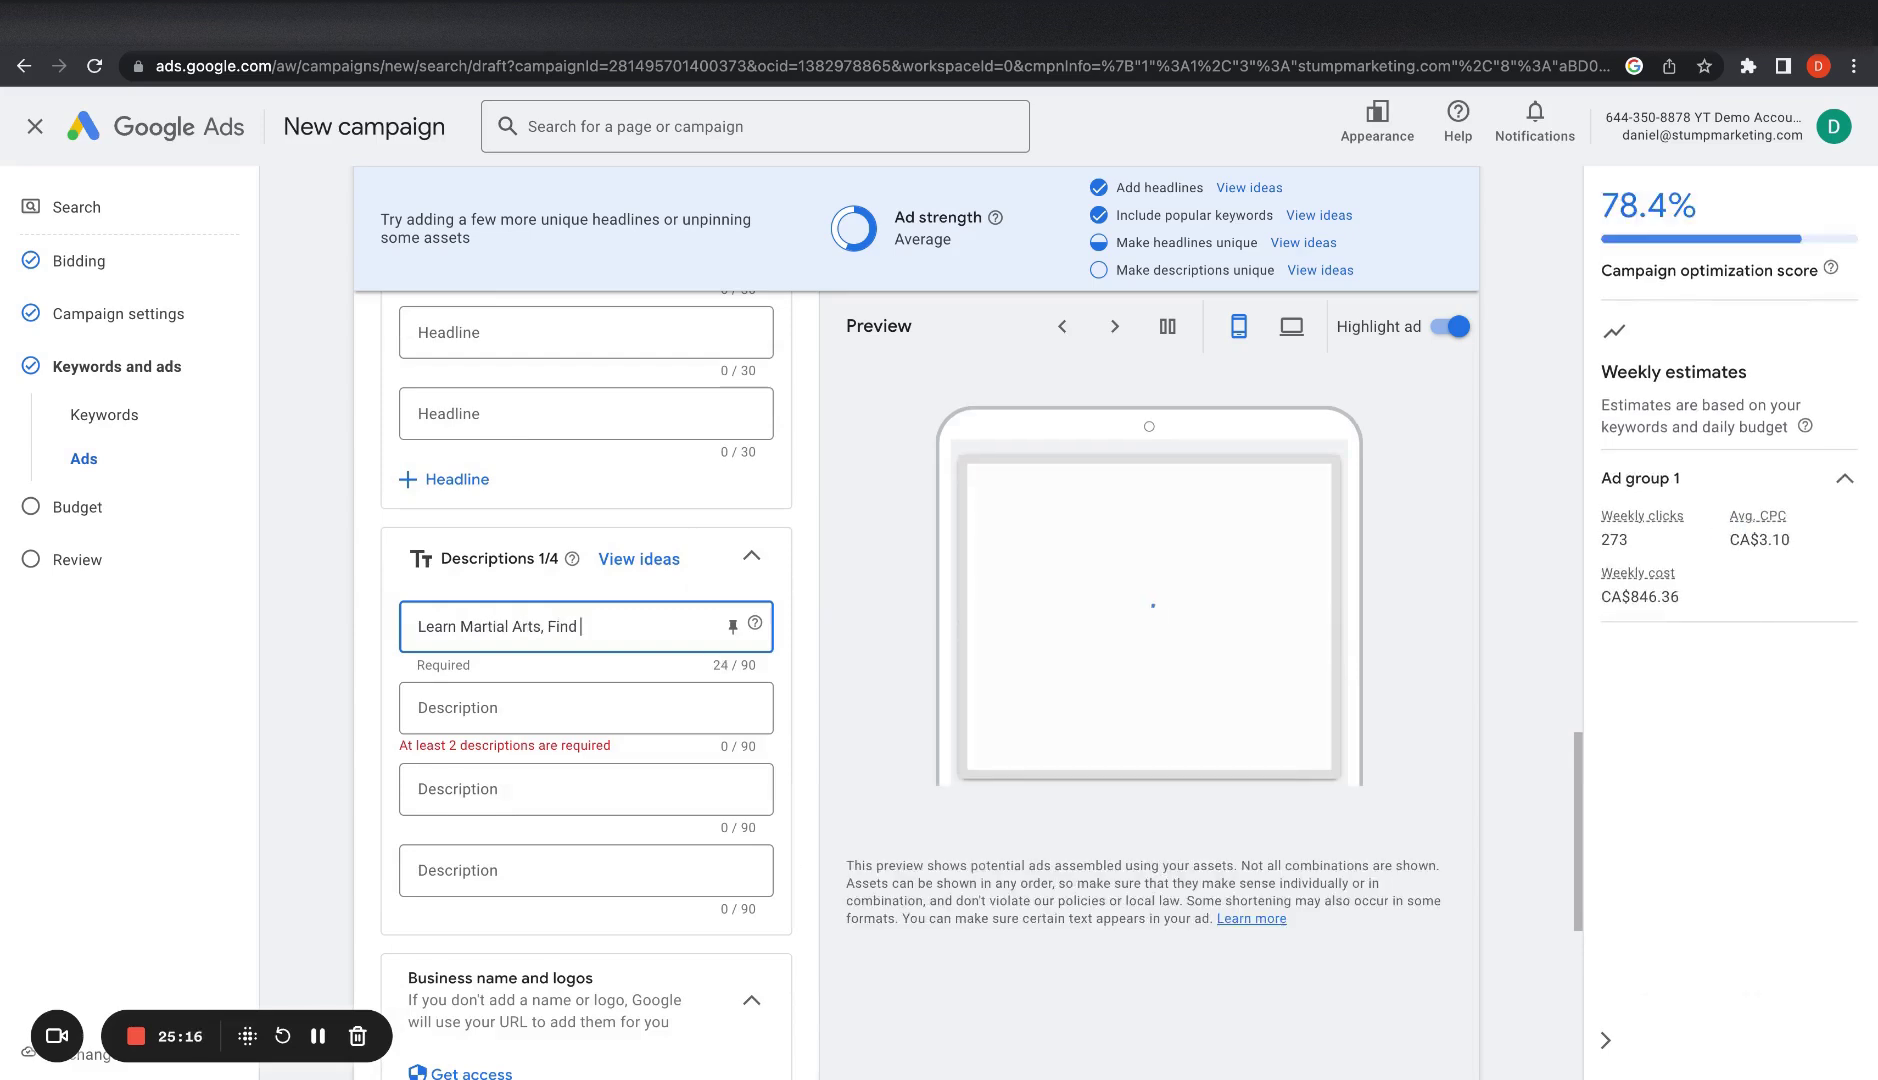
{"action": "key", "text": "BackSpace"}
{"action": "key", "text": "BackSpace"}
{"action": "key", "text": "BackSpace"}
{"action": "key", "text": "BackSpace"}
{"action": "key", "text": "BackSpace"}
{"action": "key", "text": "BackSpace"}
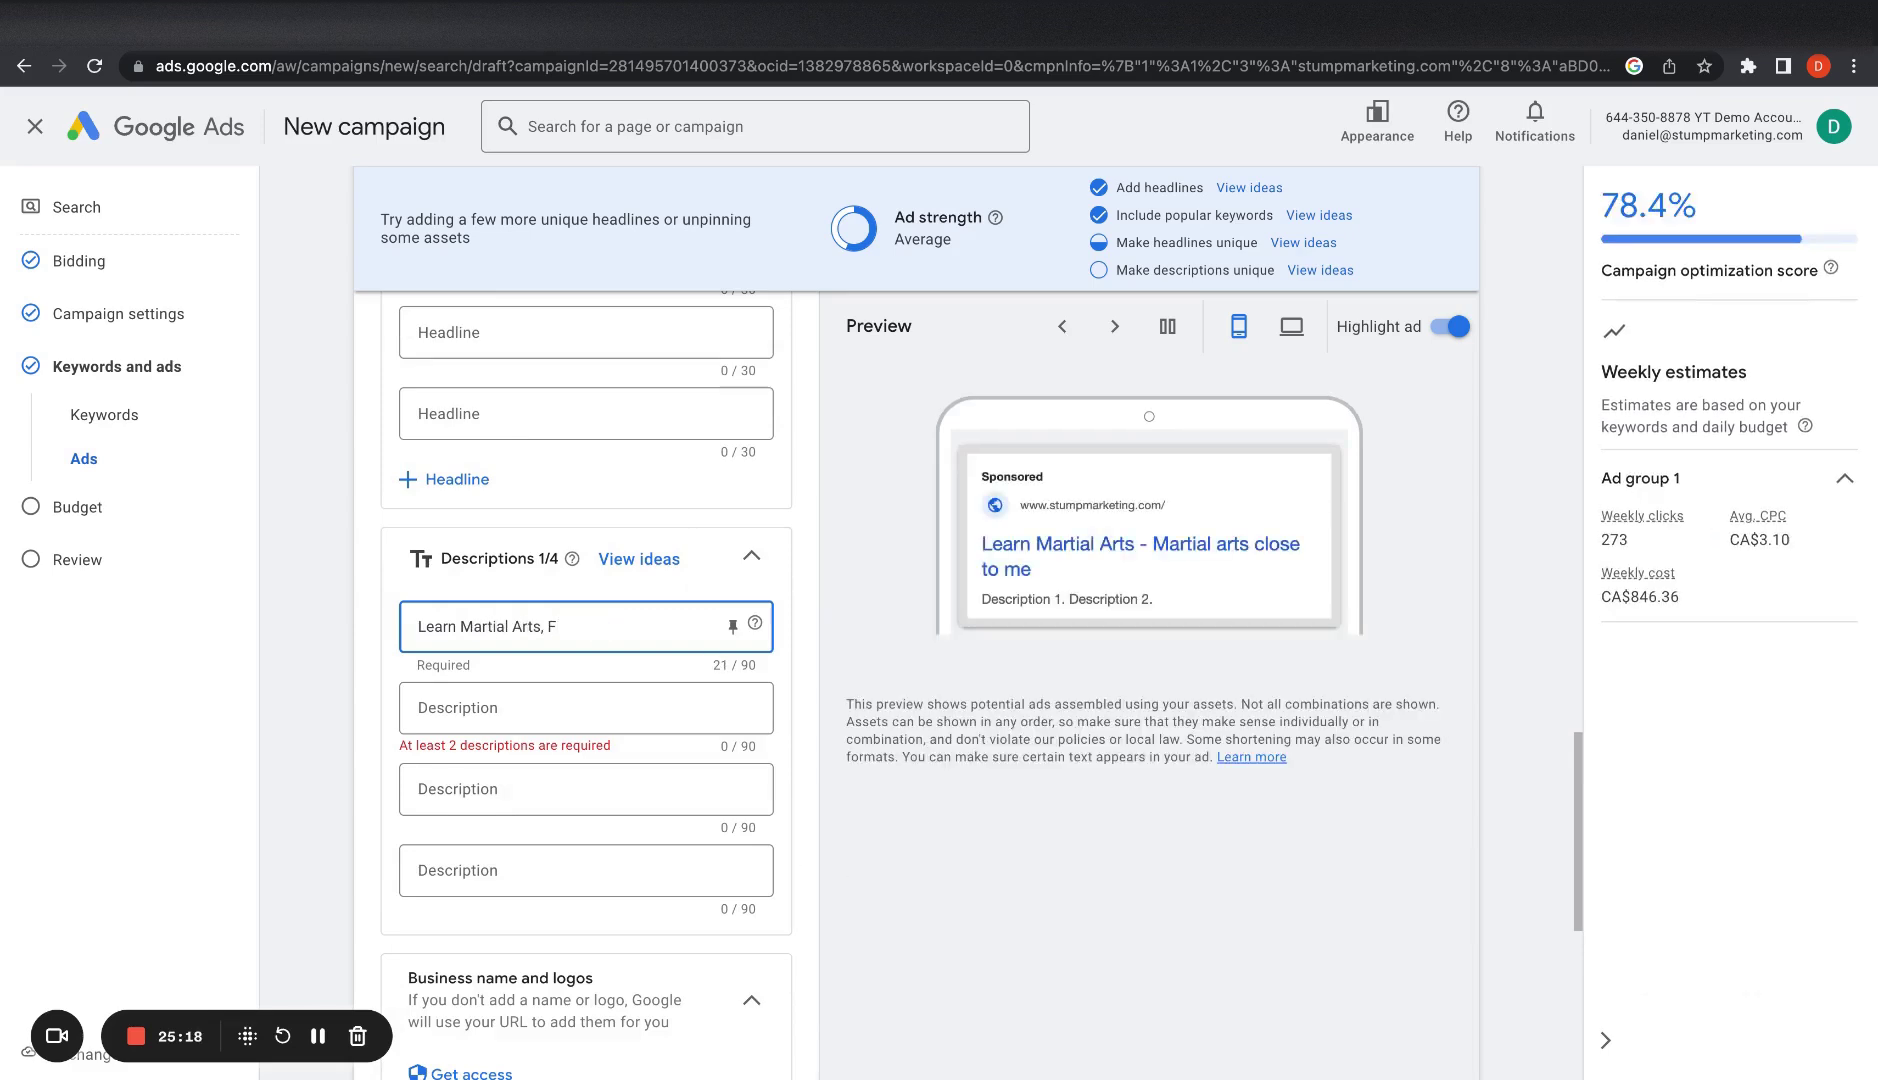
{"action": "type", "text": "find your community, and make new connections"}
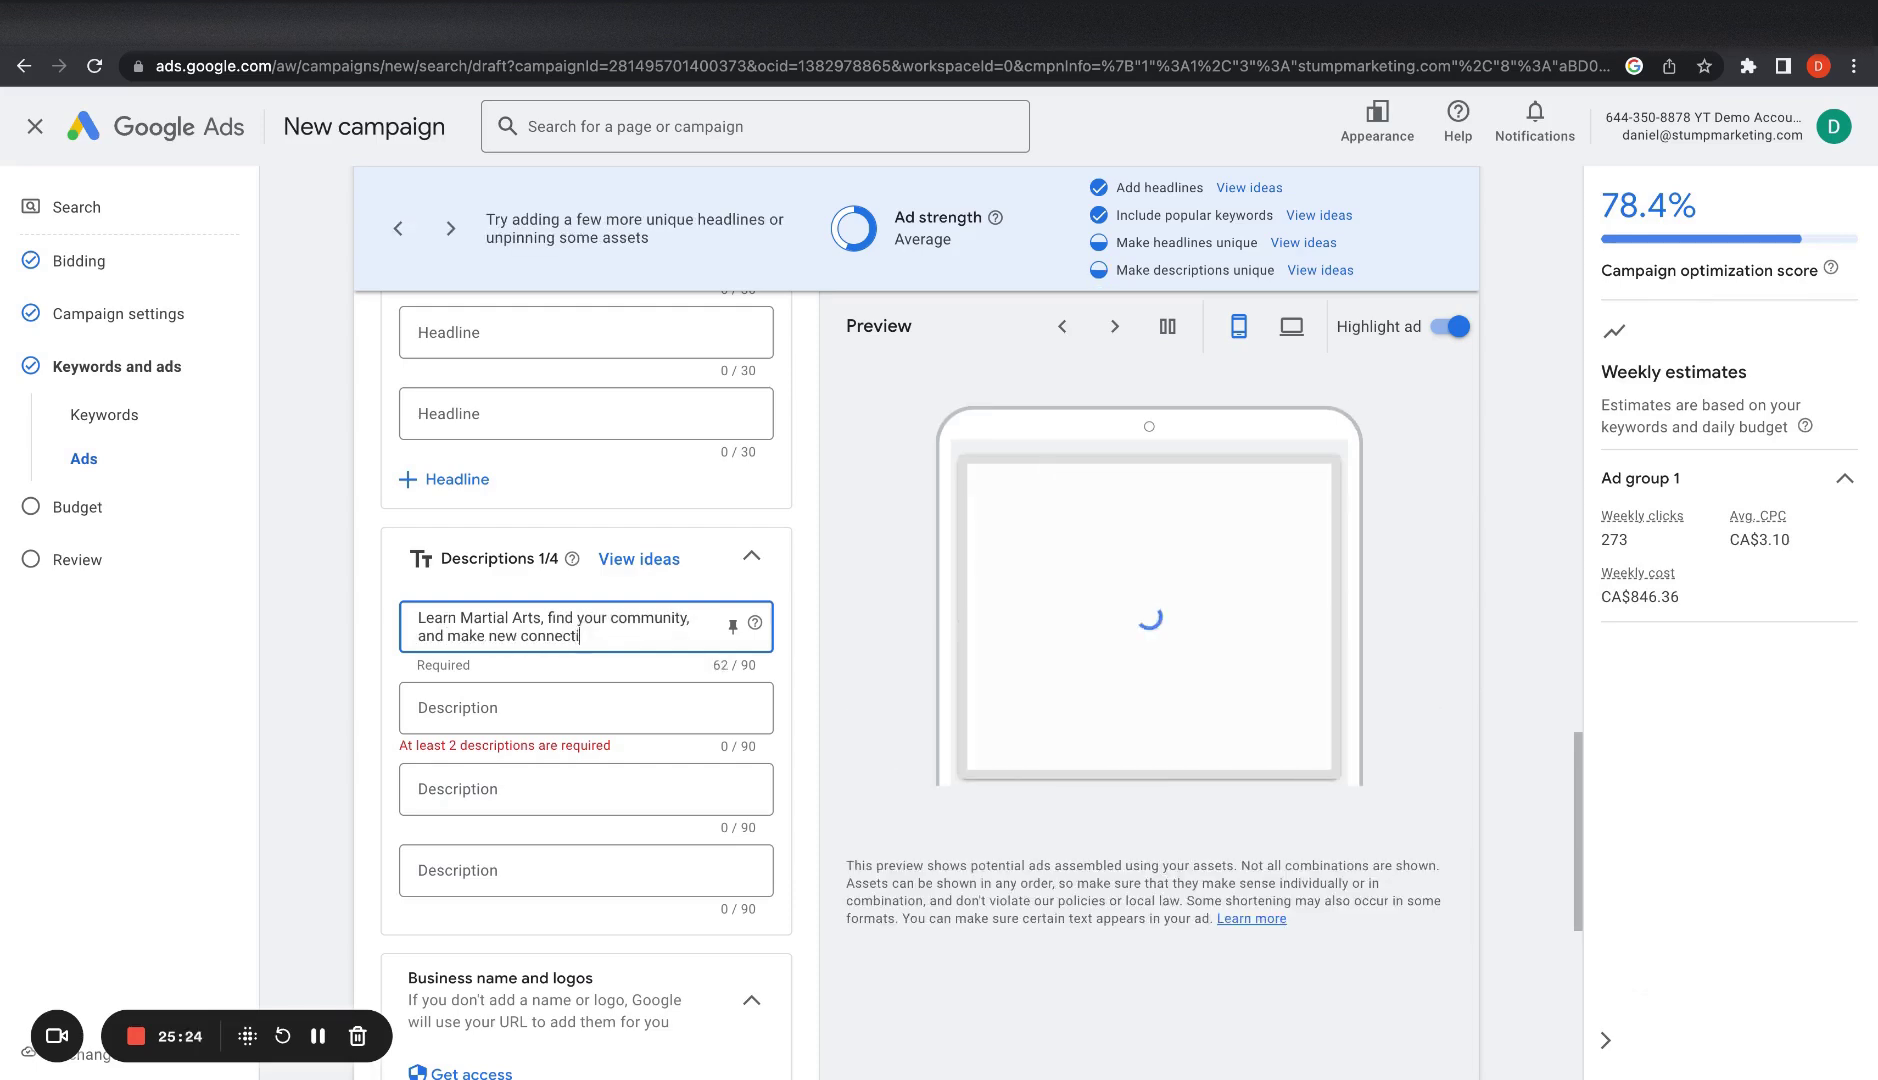
{"action": "left_click", "coordinate": [692, 613]}
{"action": "key", "text": "BackSpace"}
{"action": "key", "text": "BackSpace"}
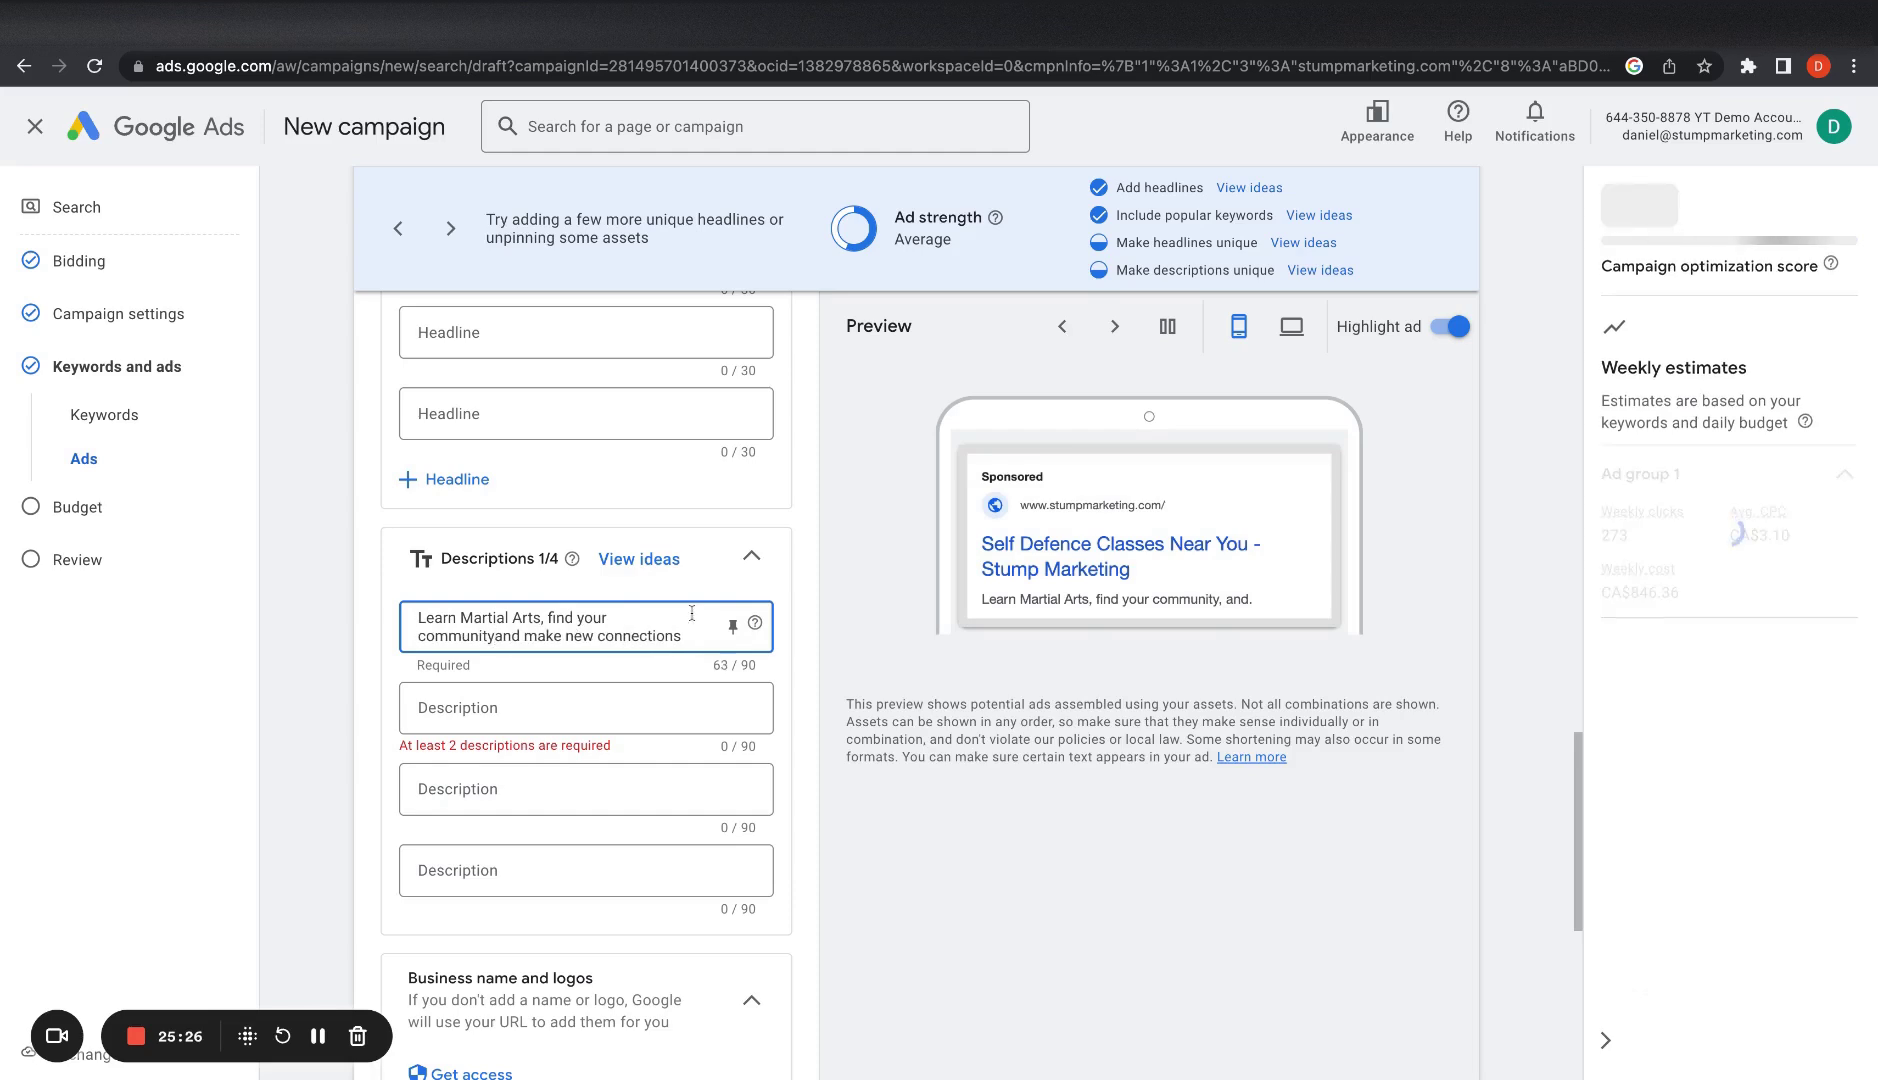
{"action": "type", "text": ","}
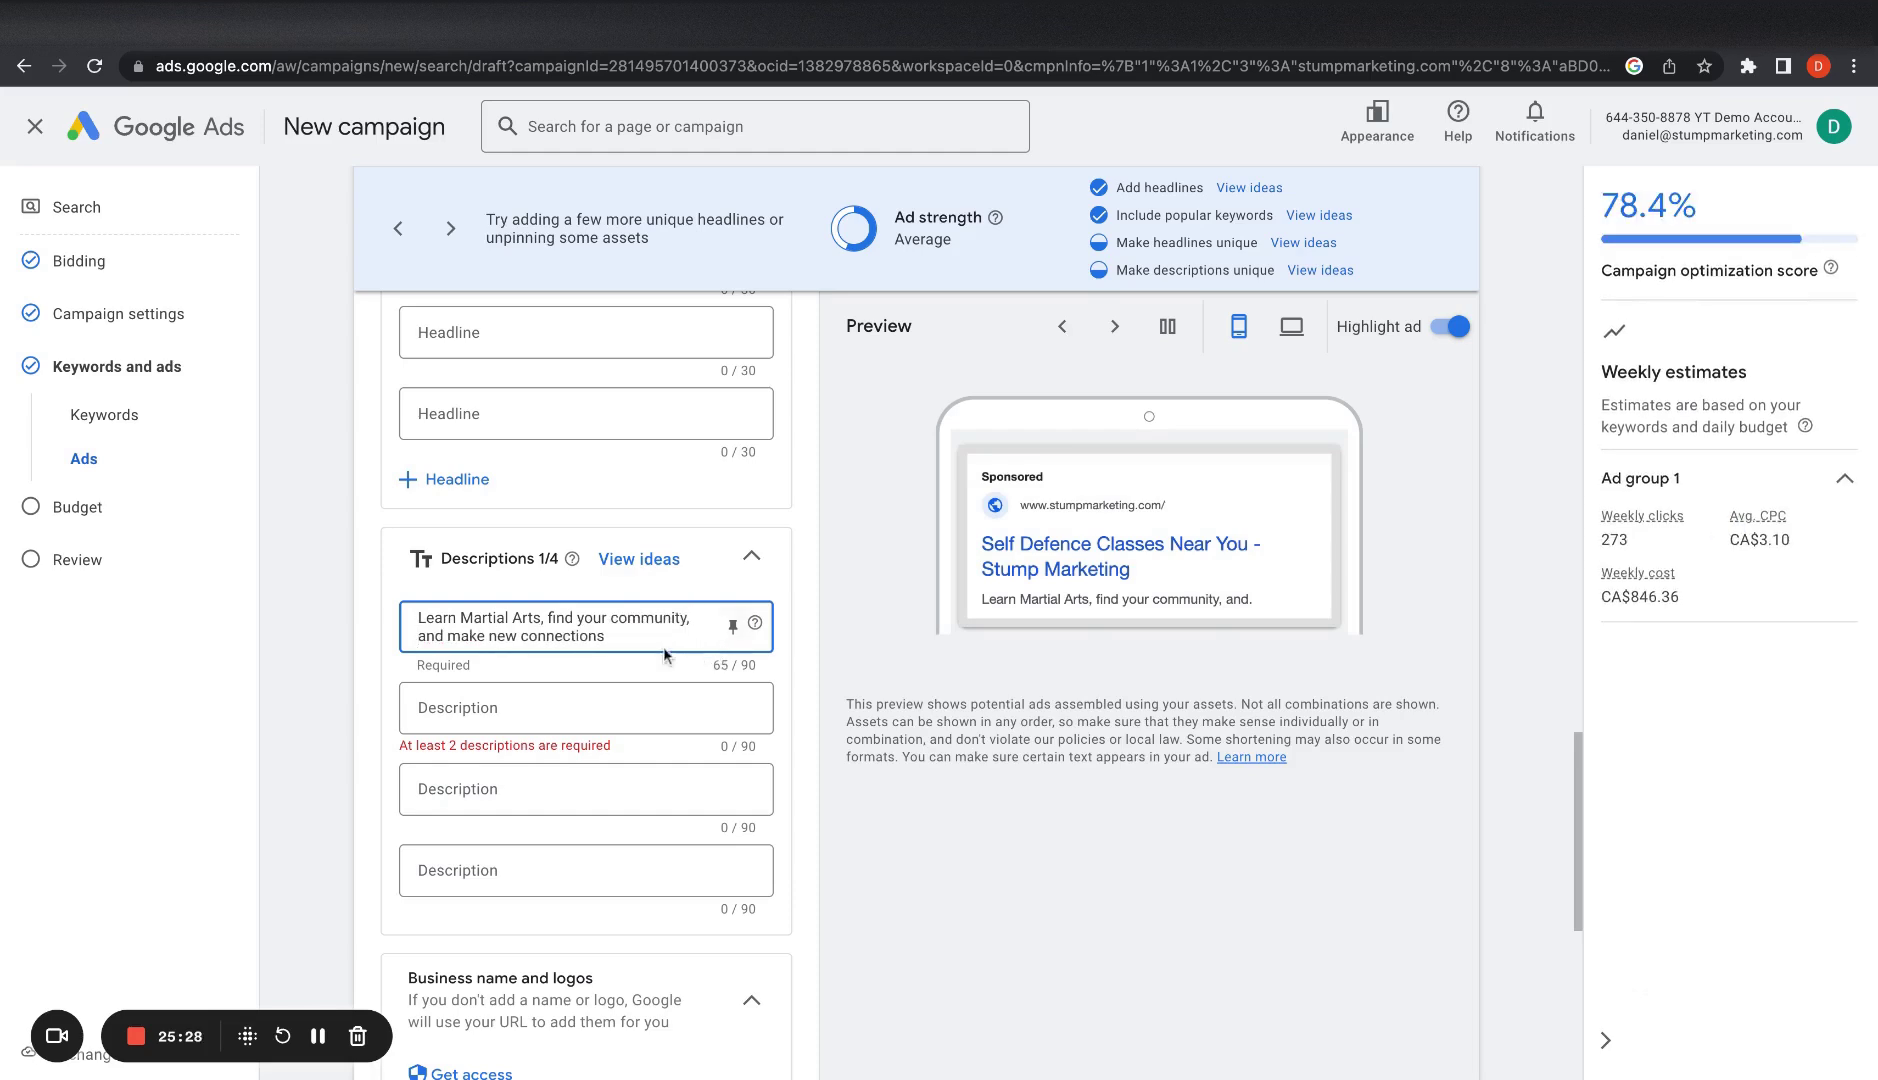
{"action": "left_click", "coordinate": [593, 708]}
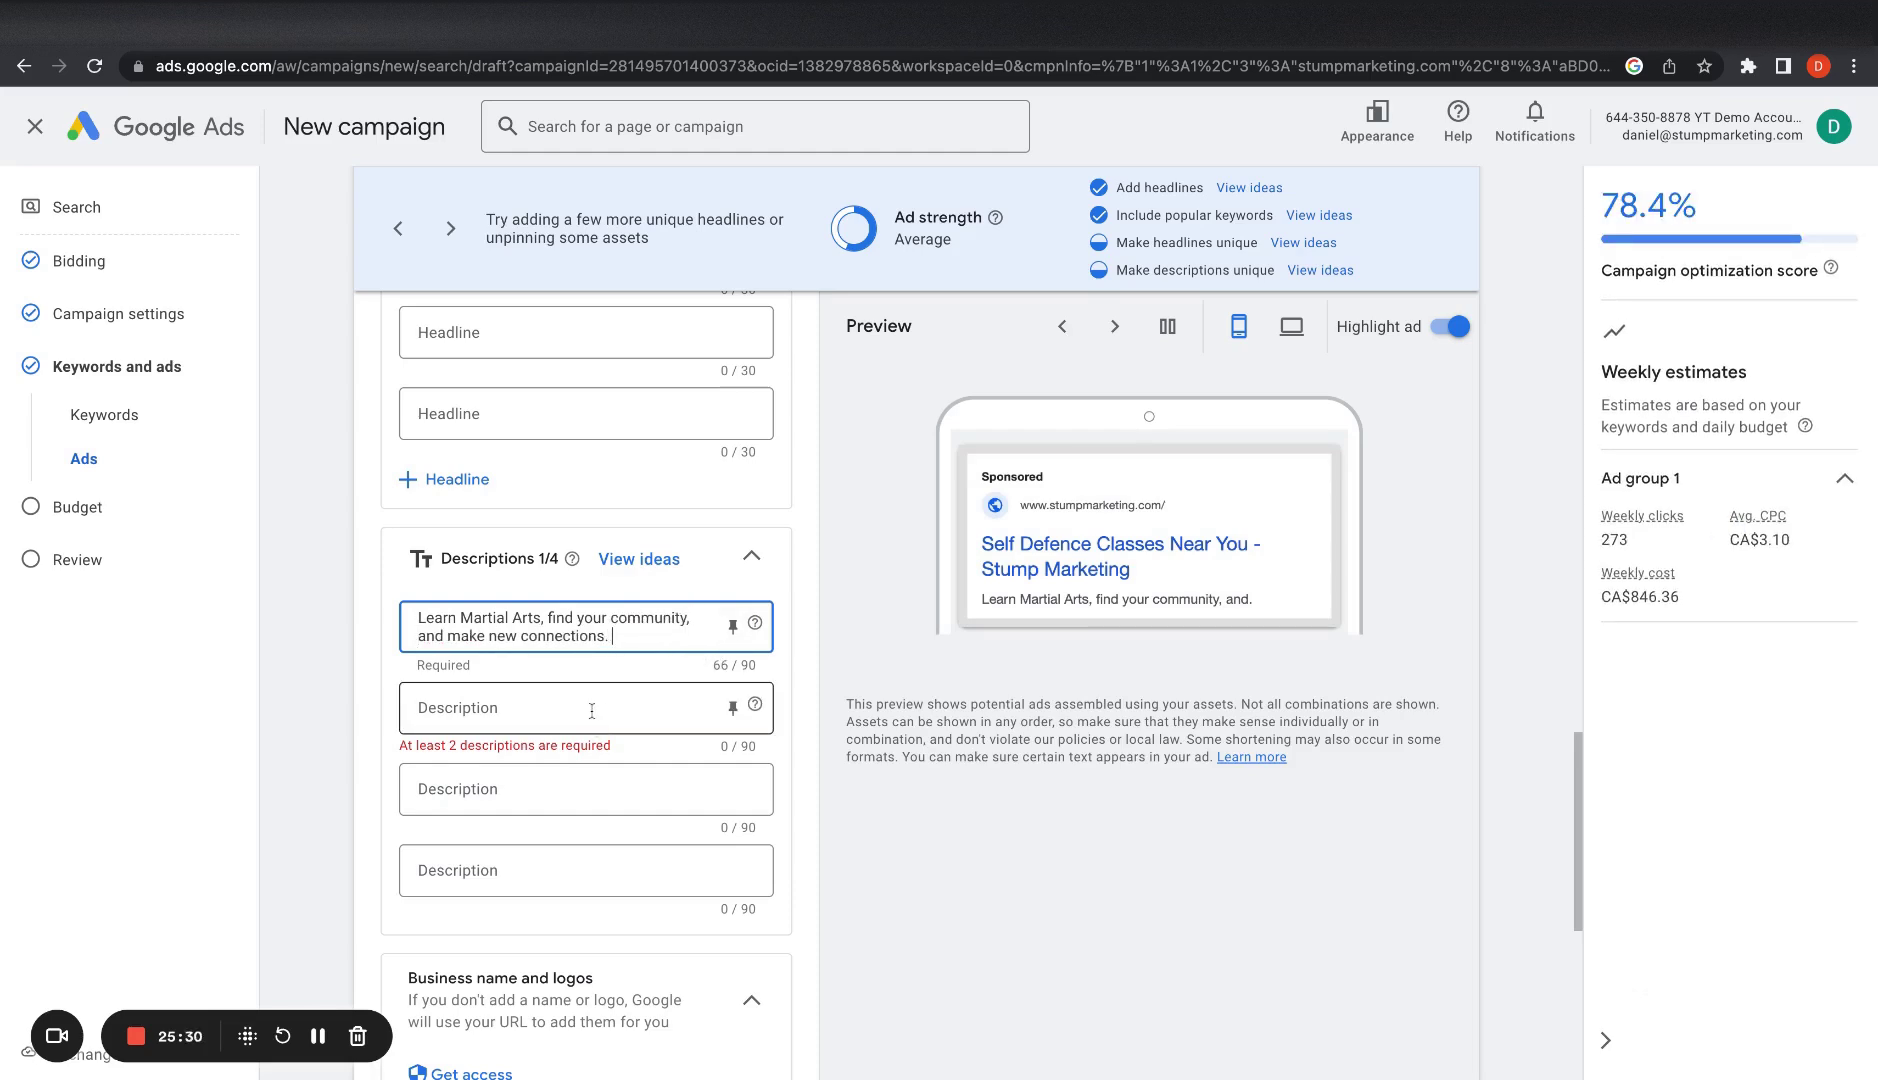
Step: Enter "Learn real martial arts skills at and receive 3 Free Trials for your class" as the ad's second description
{"action": "type", "text": "Learn"}
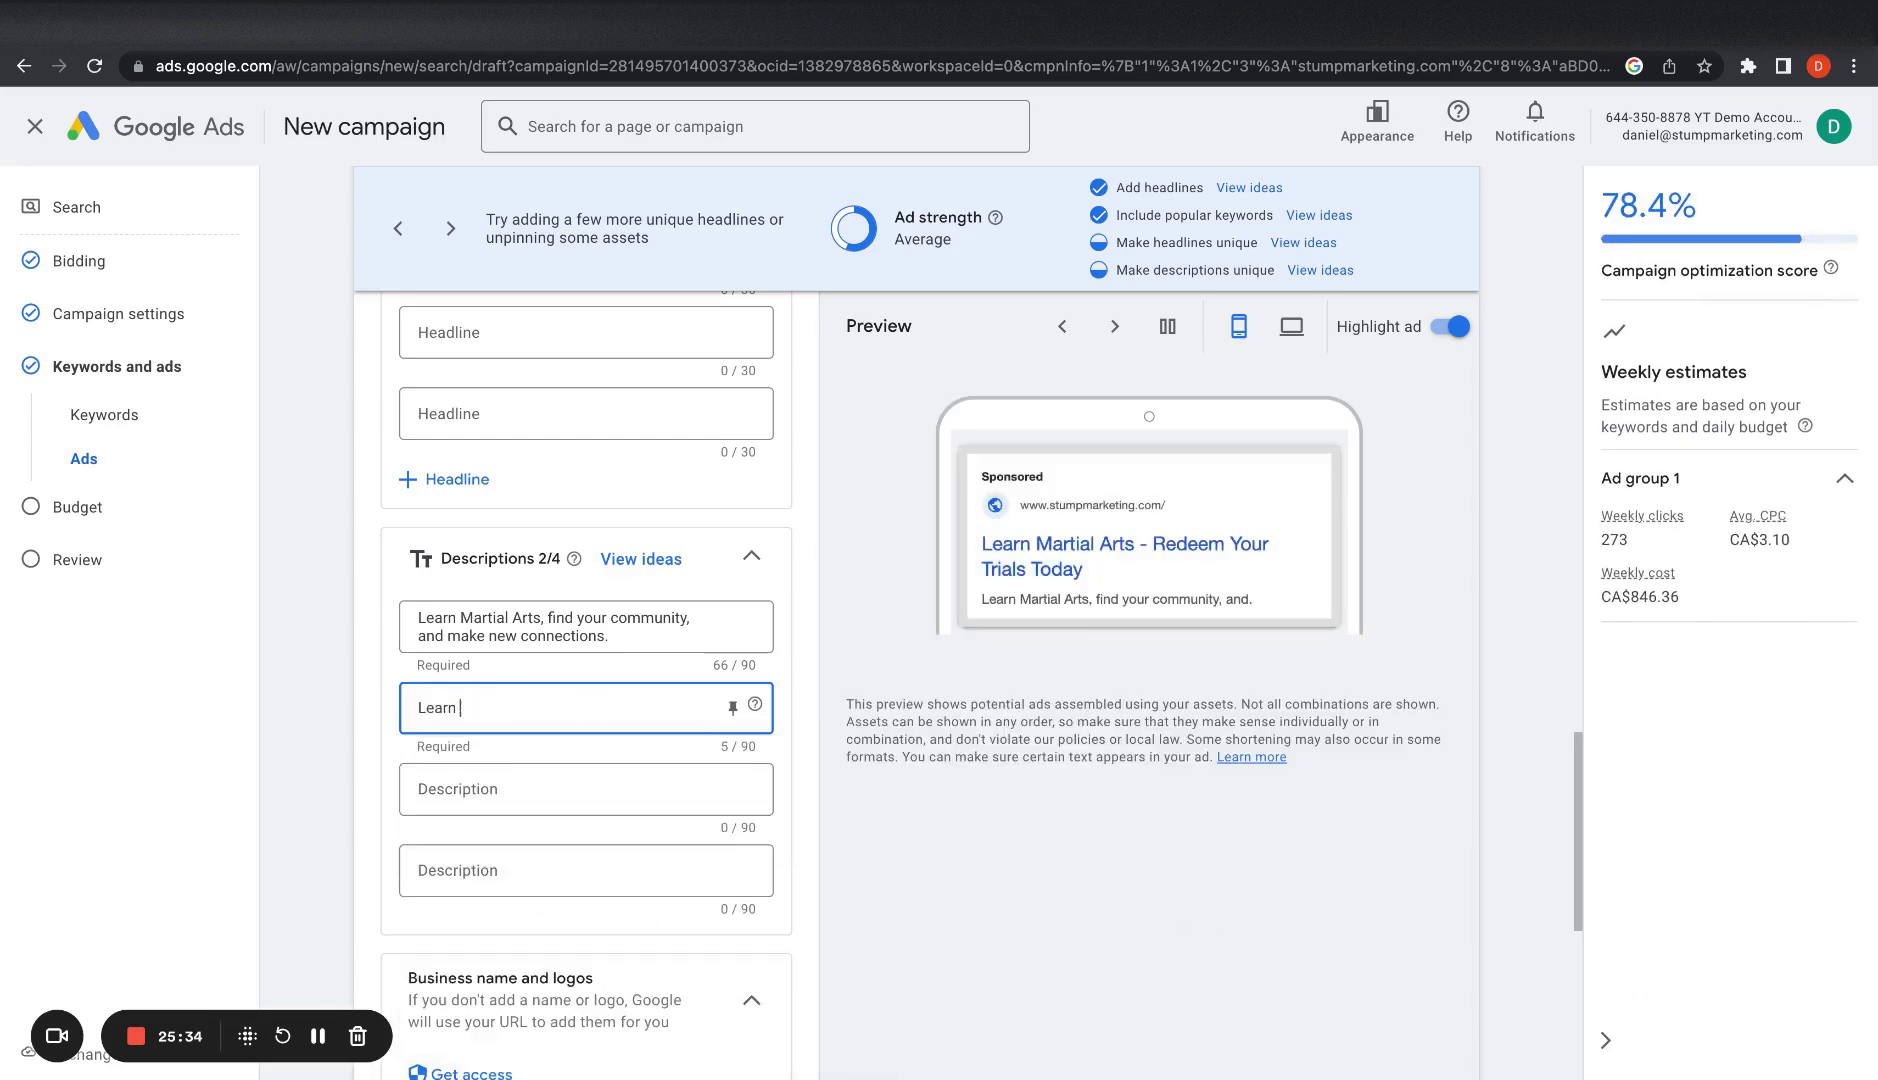
{"action": "type", "text": " heal martial arts skills at++"}
{"action": "key", "text": "BackSpace"}
{"action": "key", "text": "BackSpace"}
{"action": "key", "text": "BackSpace"}
{"action": "key", "text": "BackSpace"}
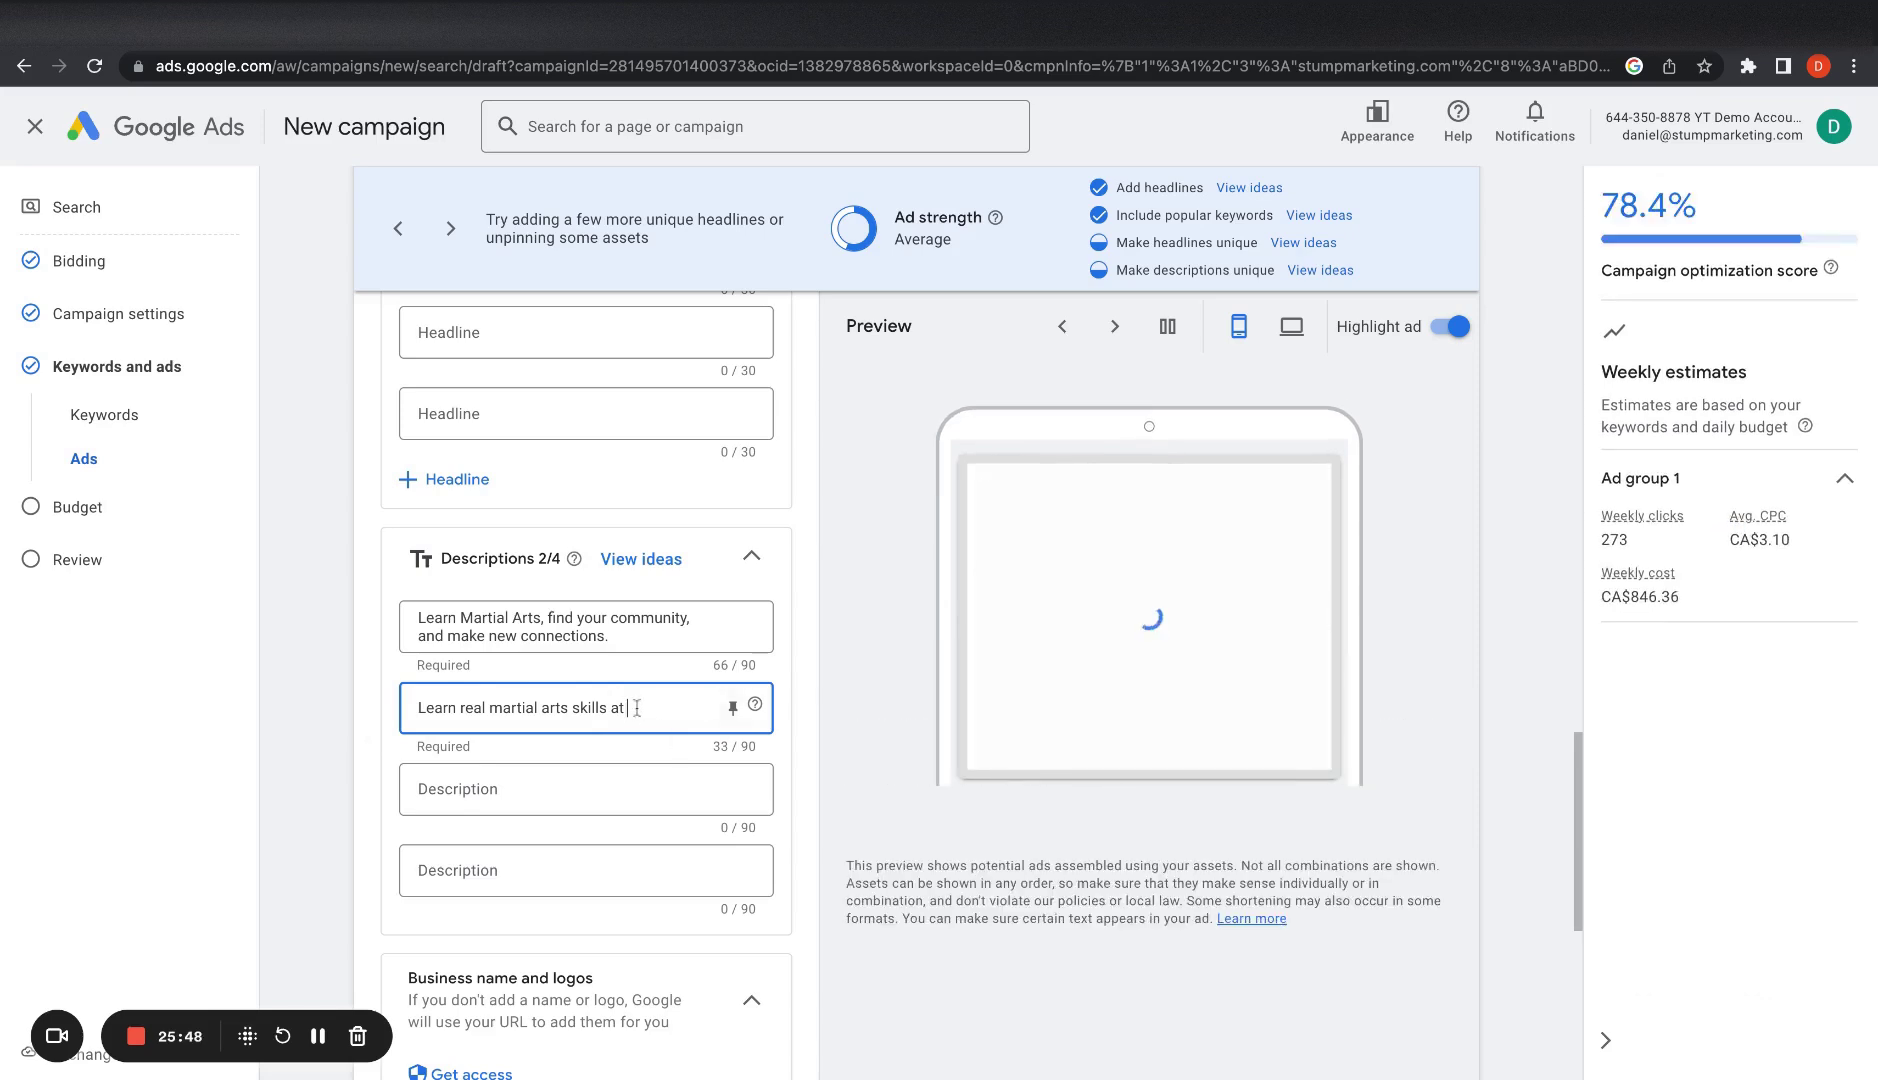
{"action": "type", "text": "and recieve f"}
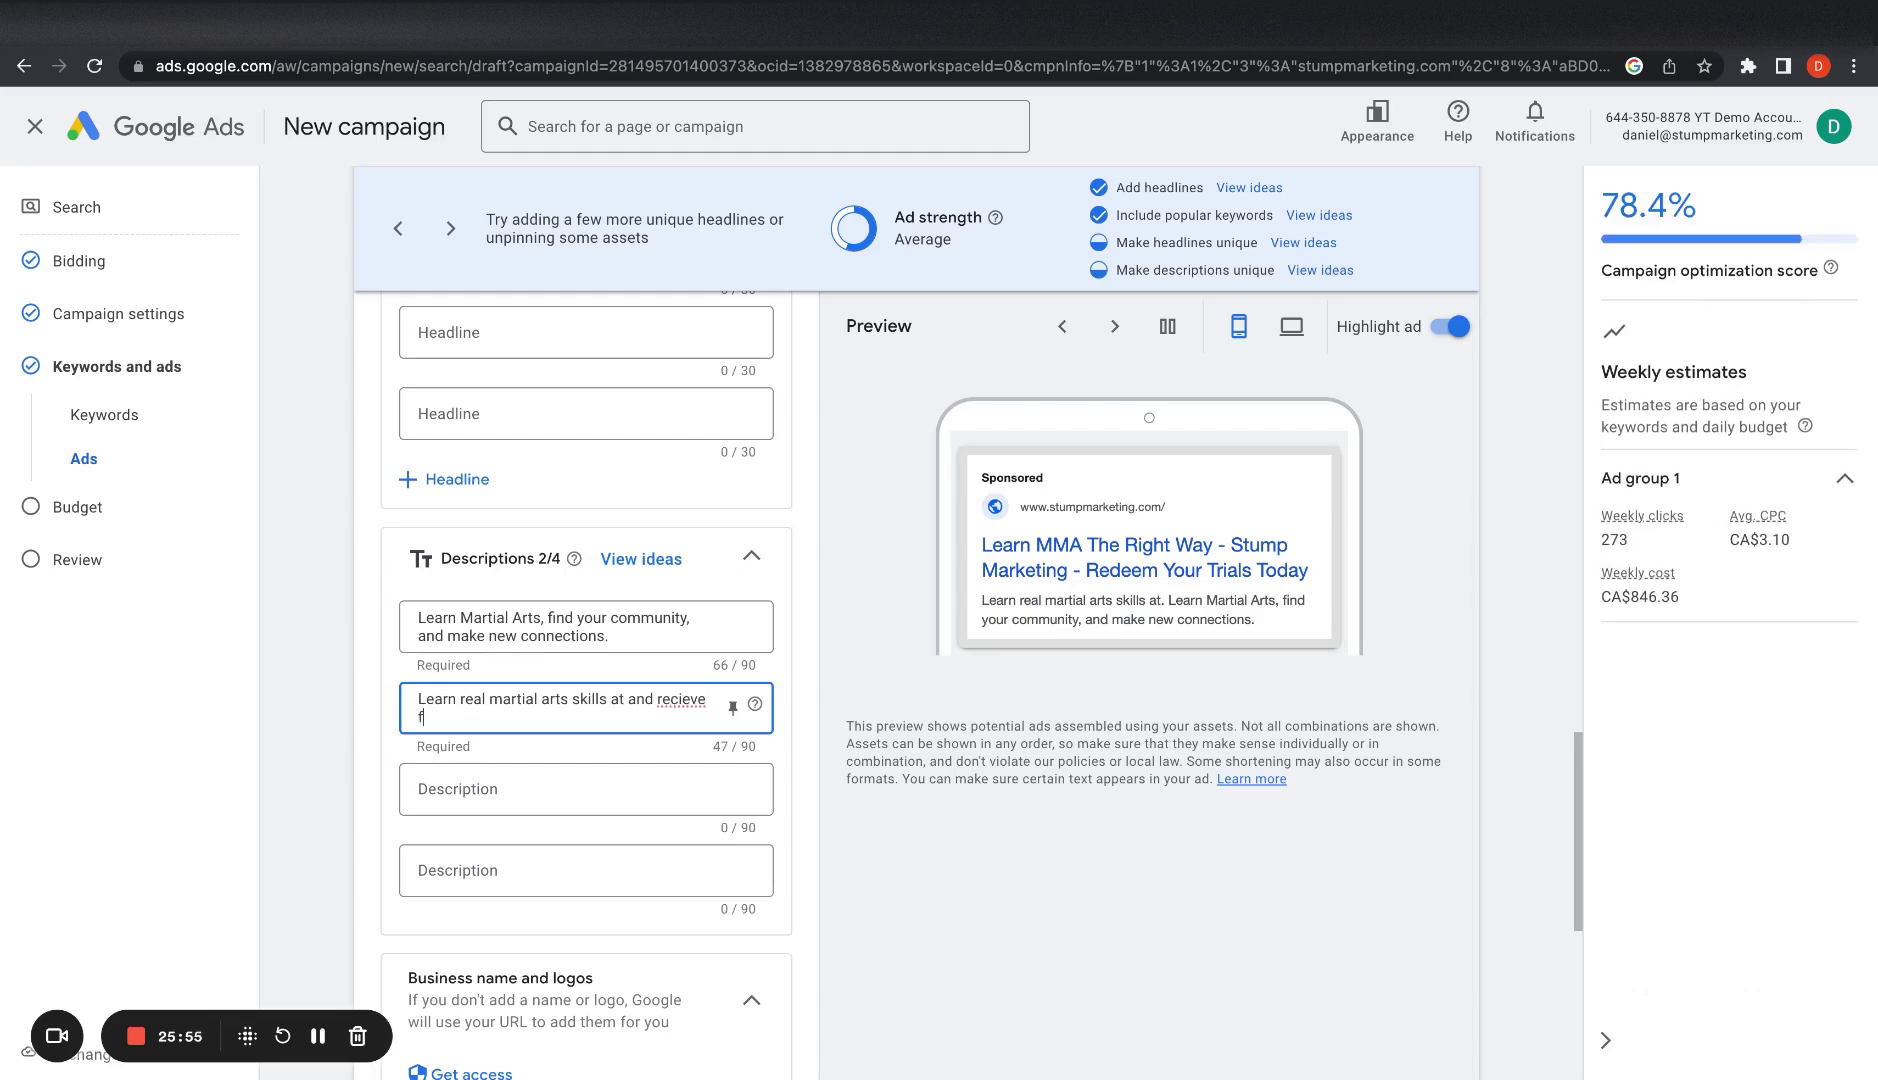
{"action": "type", "text": "ree trials fo"}
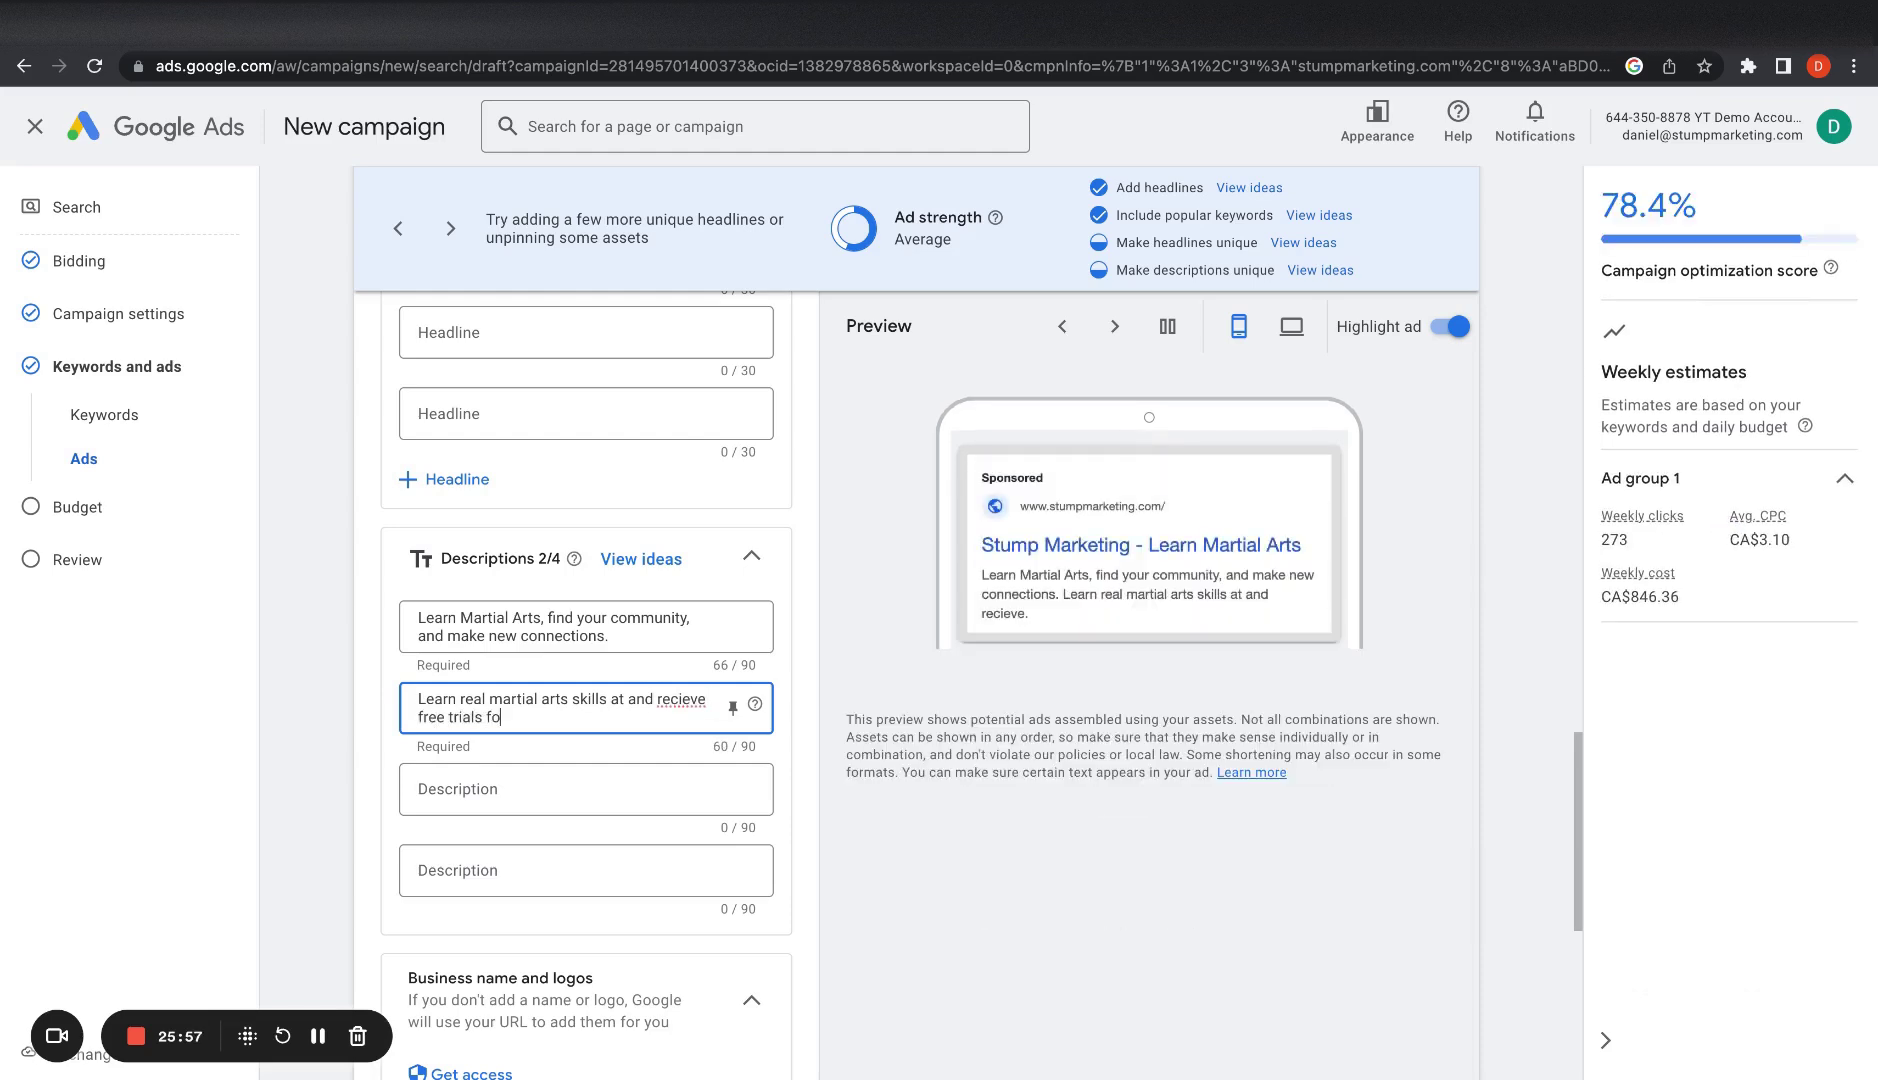
{"action": "type", "text": " your class"}
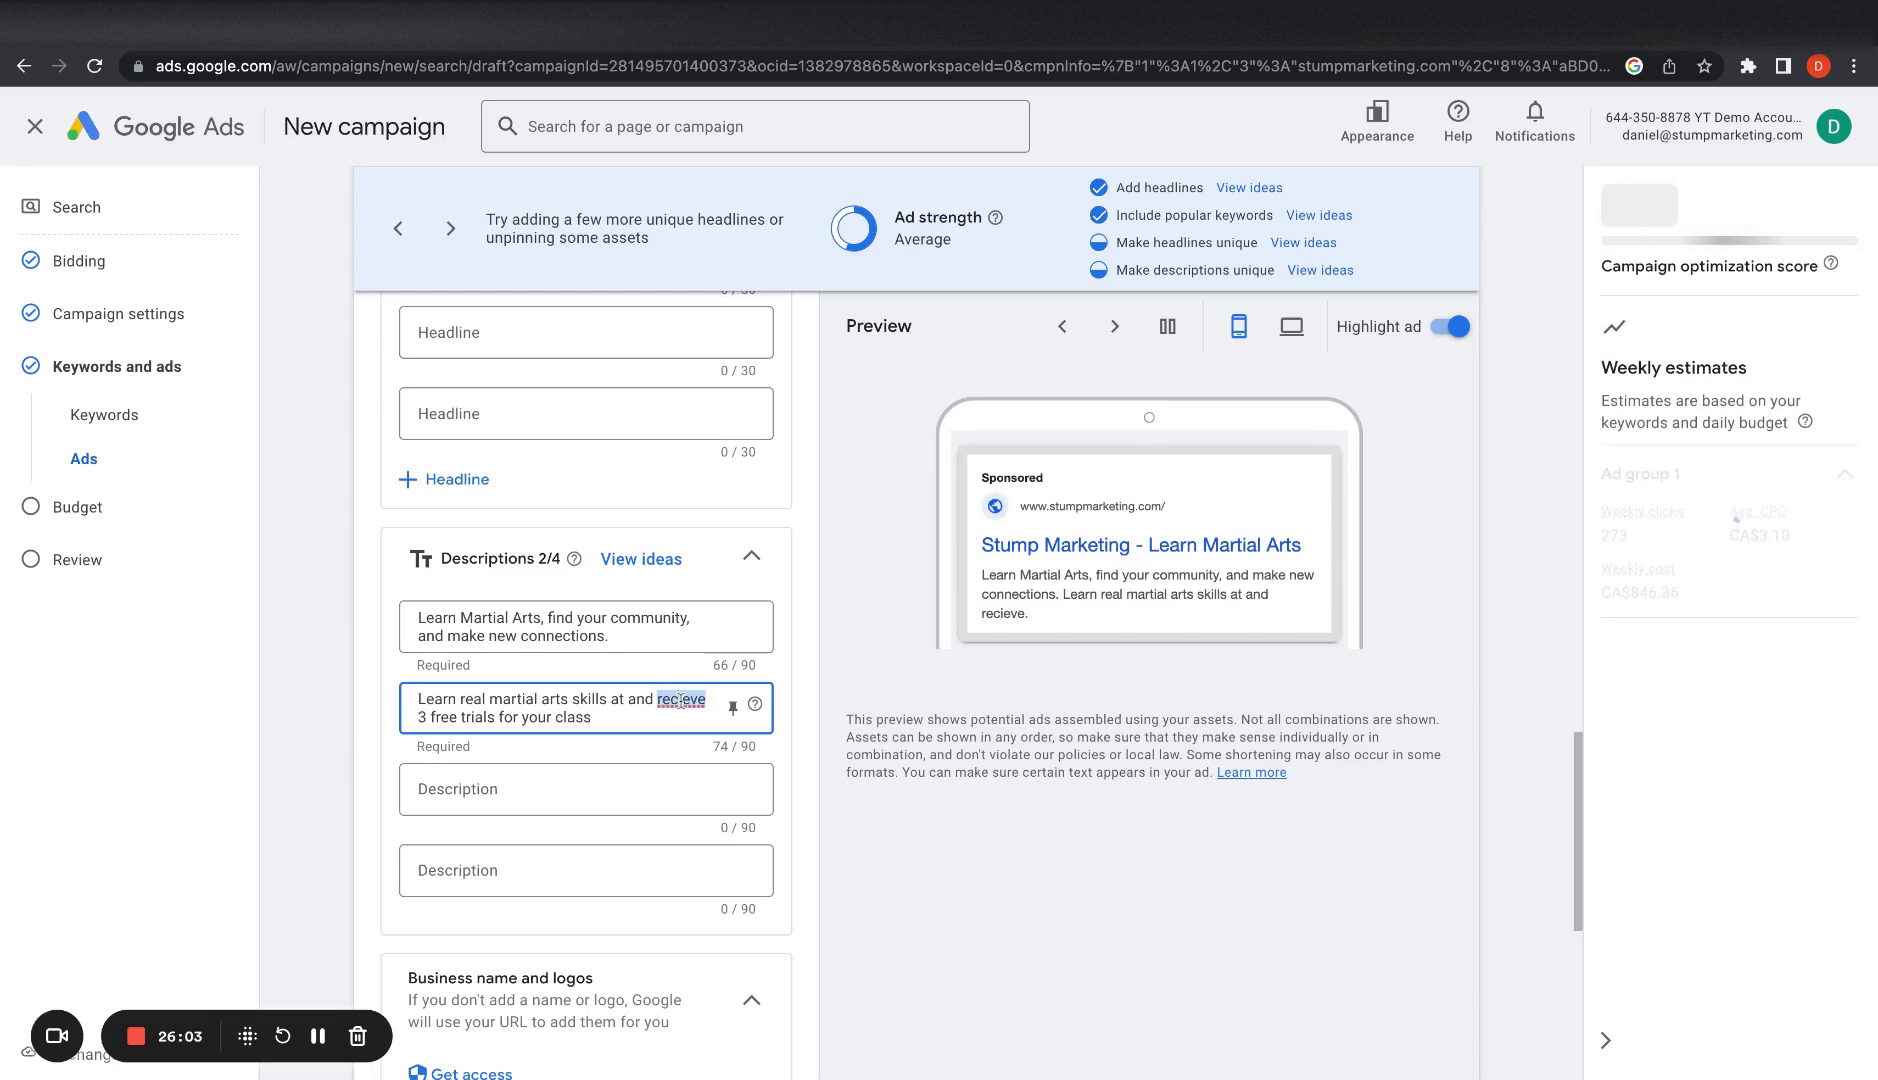
{"action": "left_click", "coordinate": [514, 790]}
{"action": "left_click", "coordinate": [372, 796]}
{"action": "scroll", "coordinate": [370, 793], "scroll_direction": "down", "scroll_amount": 1}
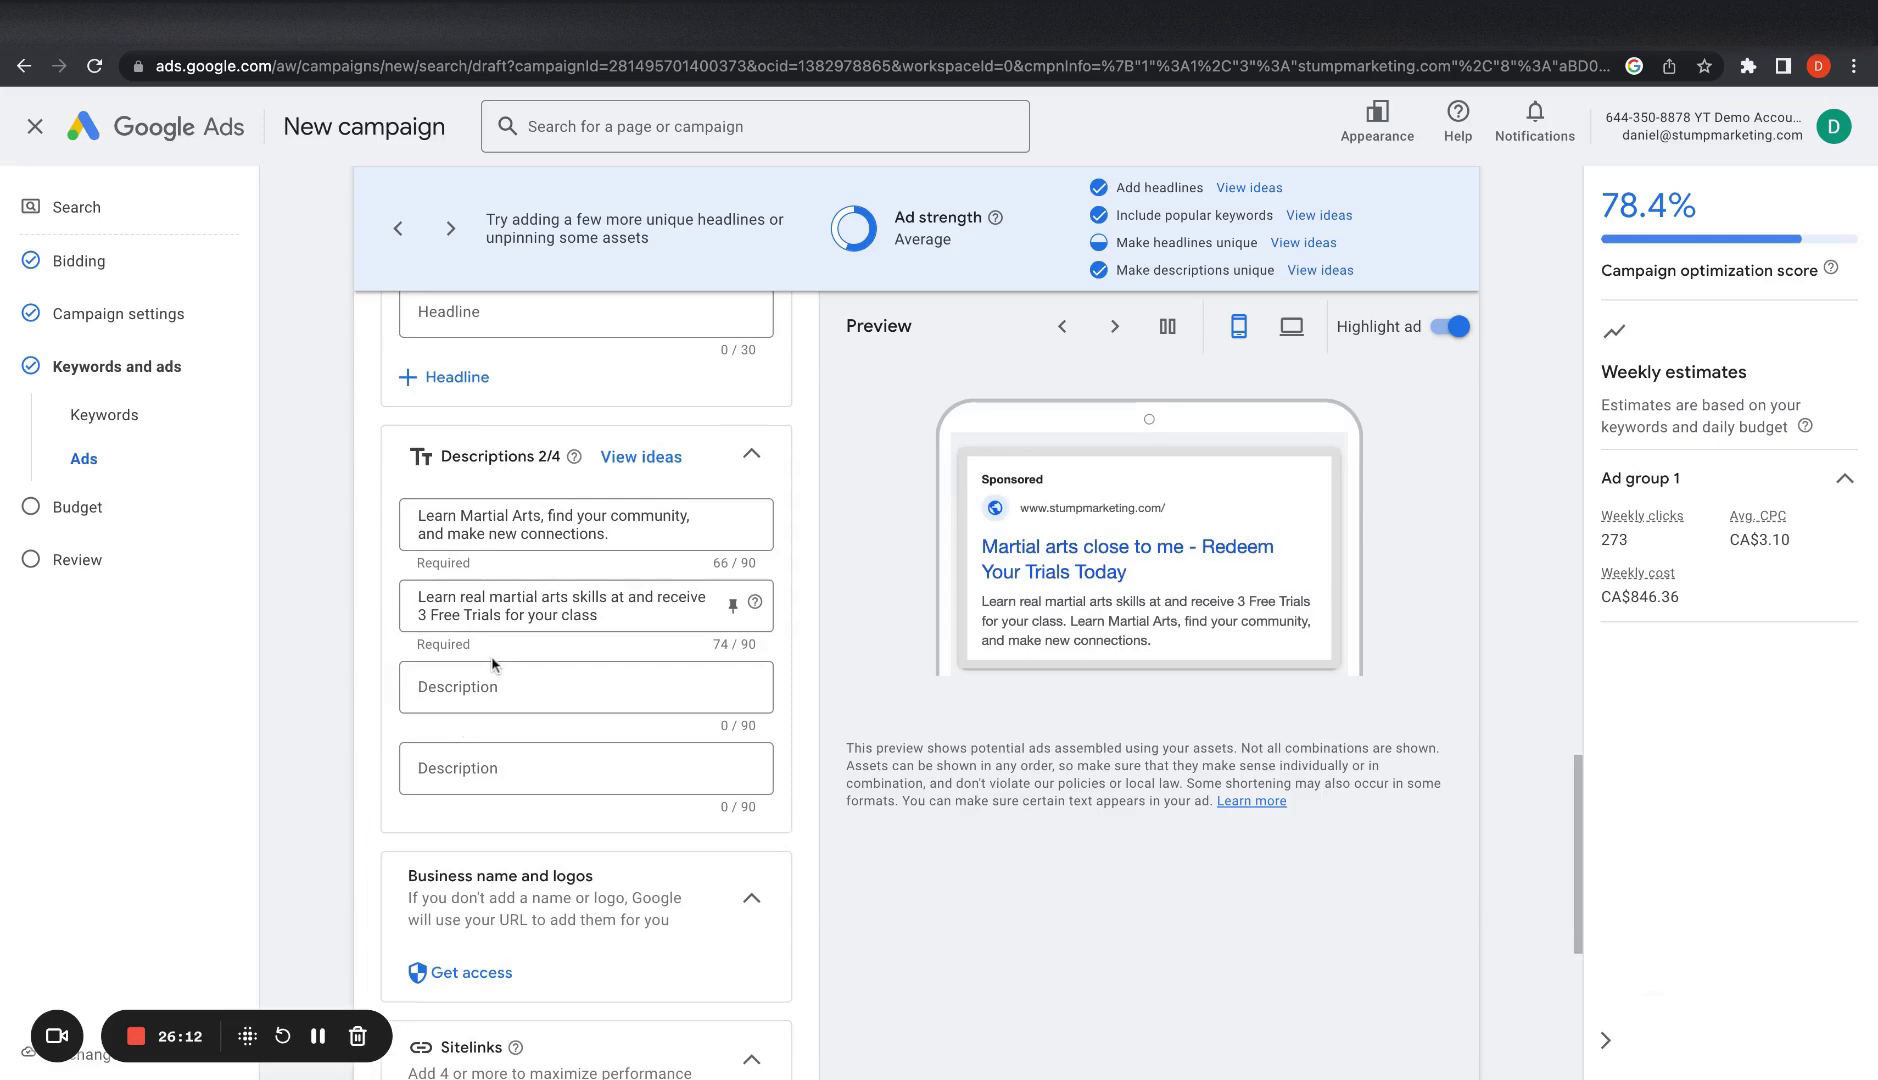
{"action": "scroll", "coordinate": [586, 610], "scroll_direction": "up", "scroll_amount": 5}
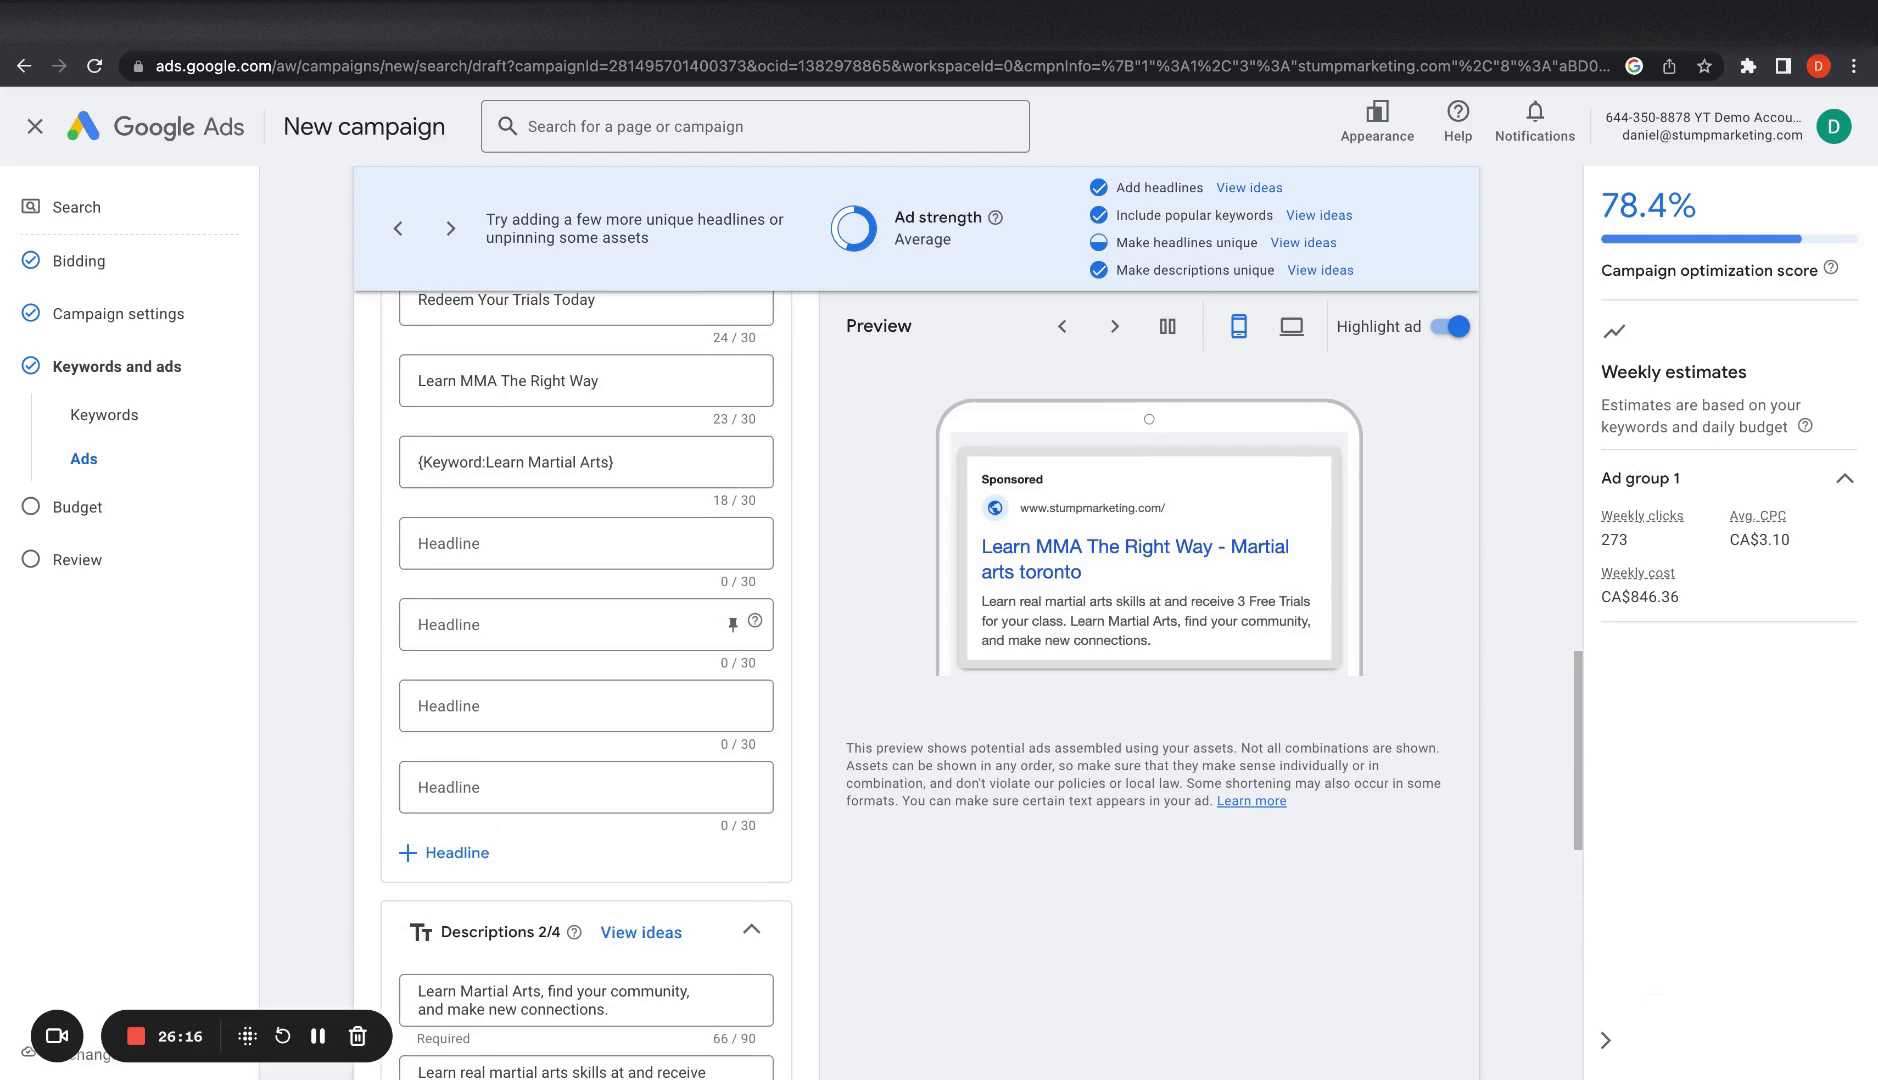
{"action": "scroll", "coordinate": [277, 764], "scroll_direction": "up", "scroll_amount": 2}
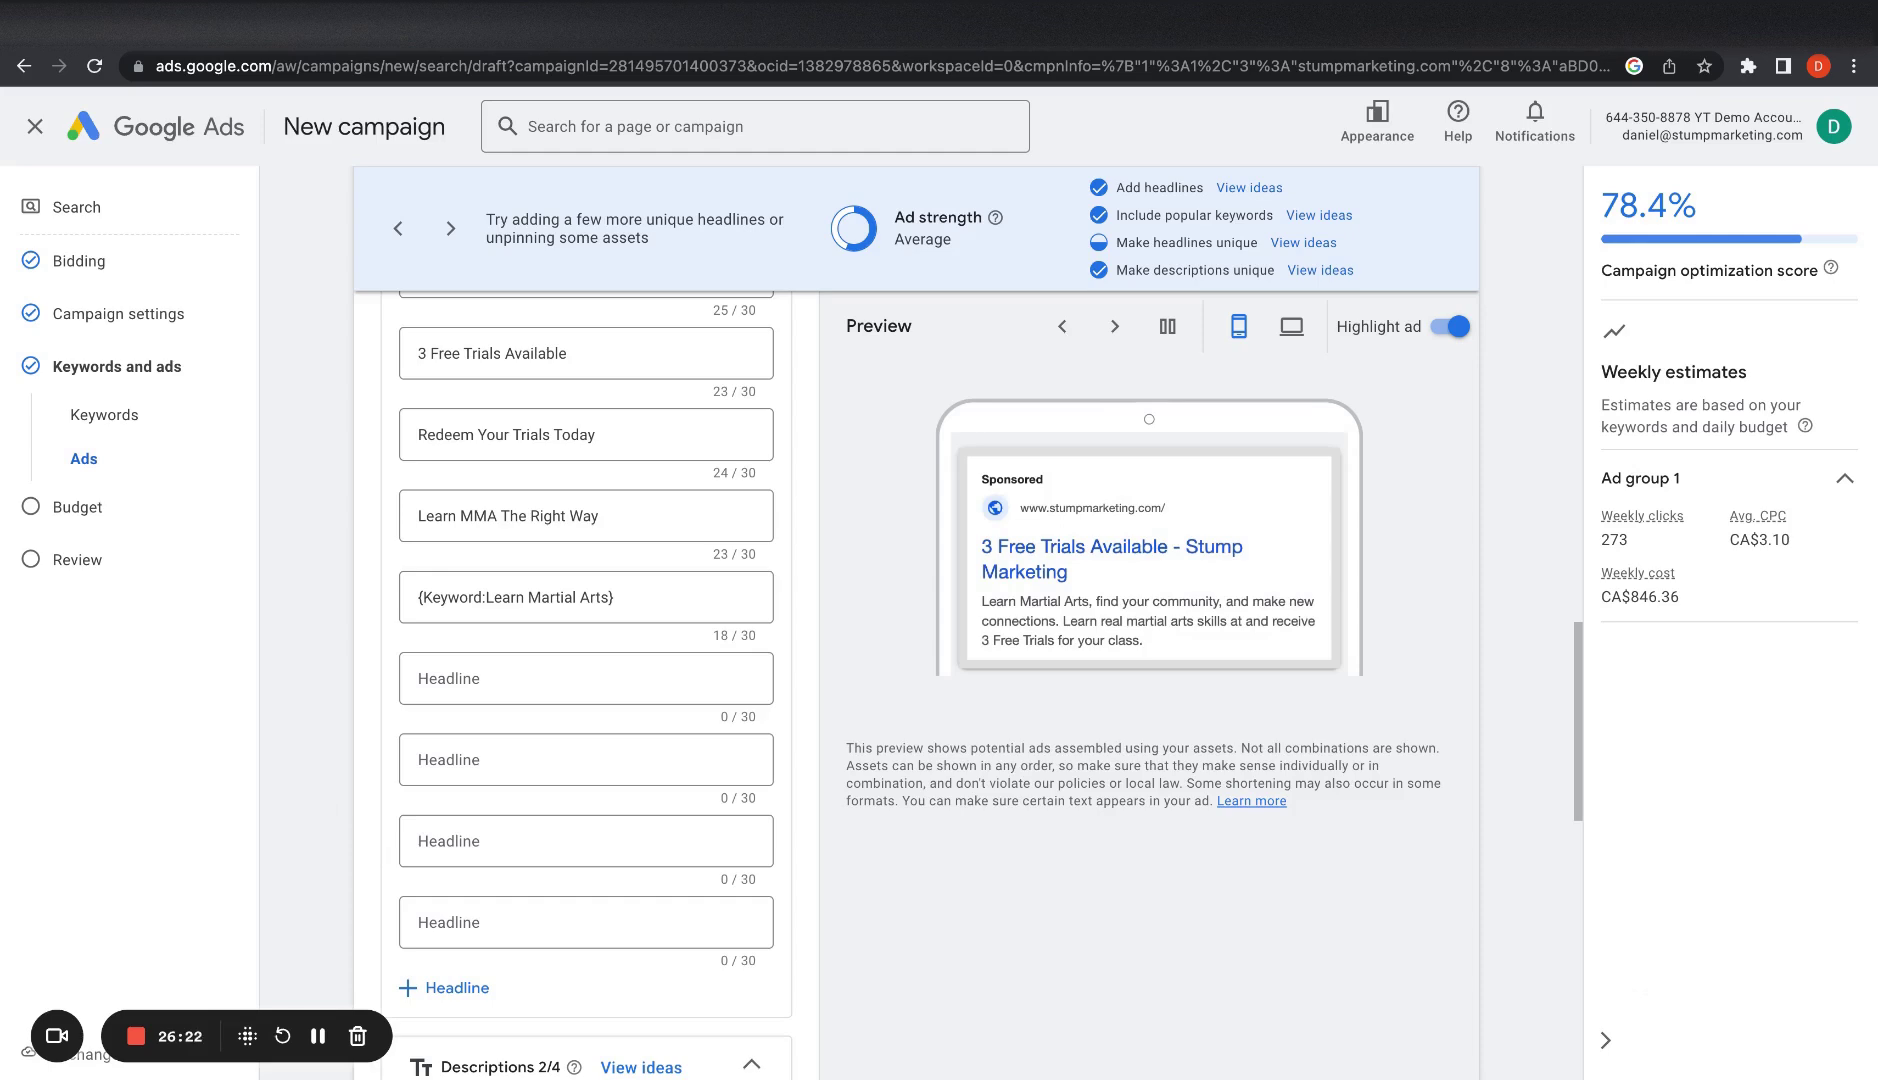
{"action": "scroll", "coordinate": [586, 690], "scroll_direction": "down", "scroll_amount": 2}
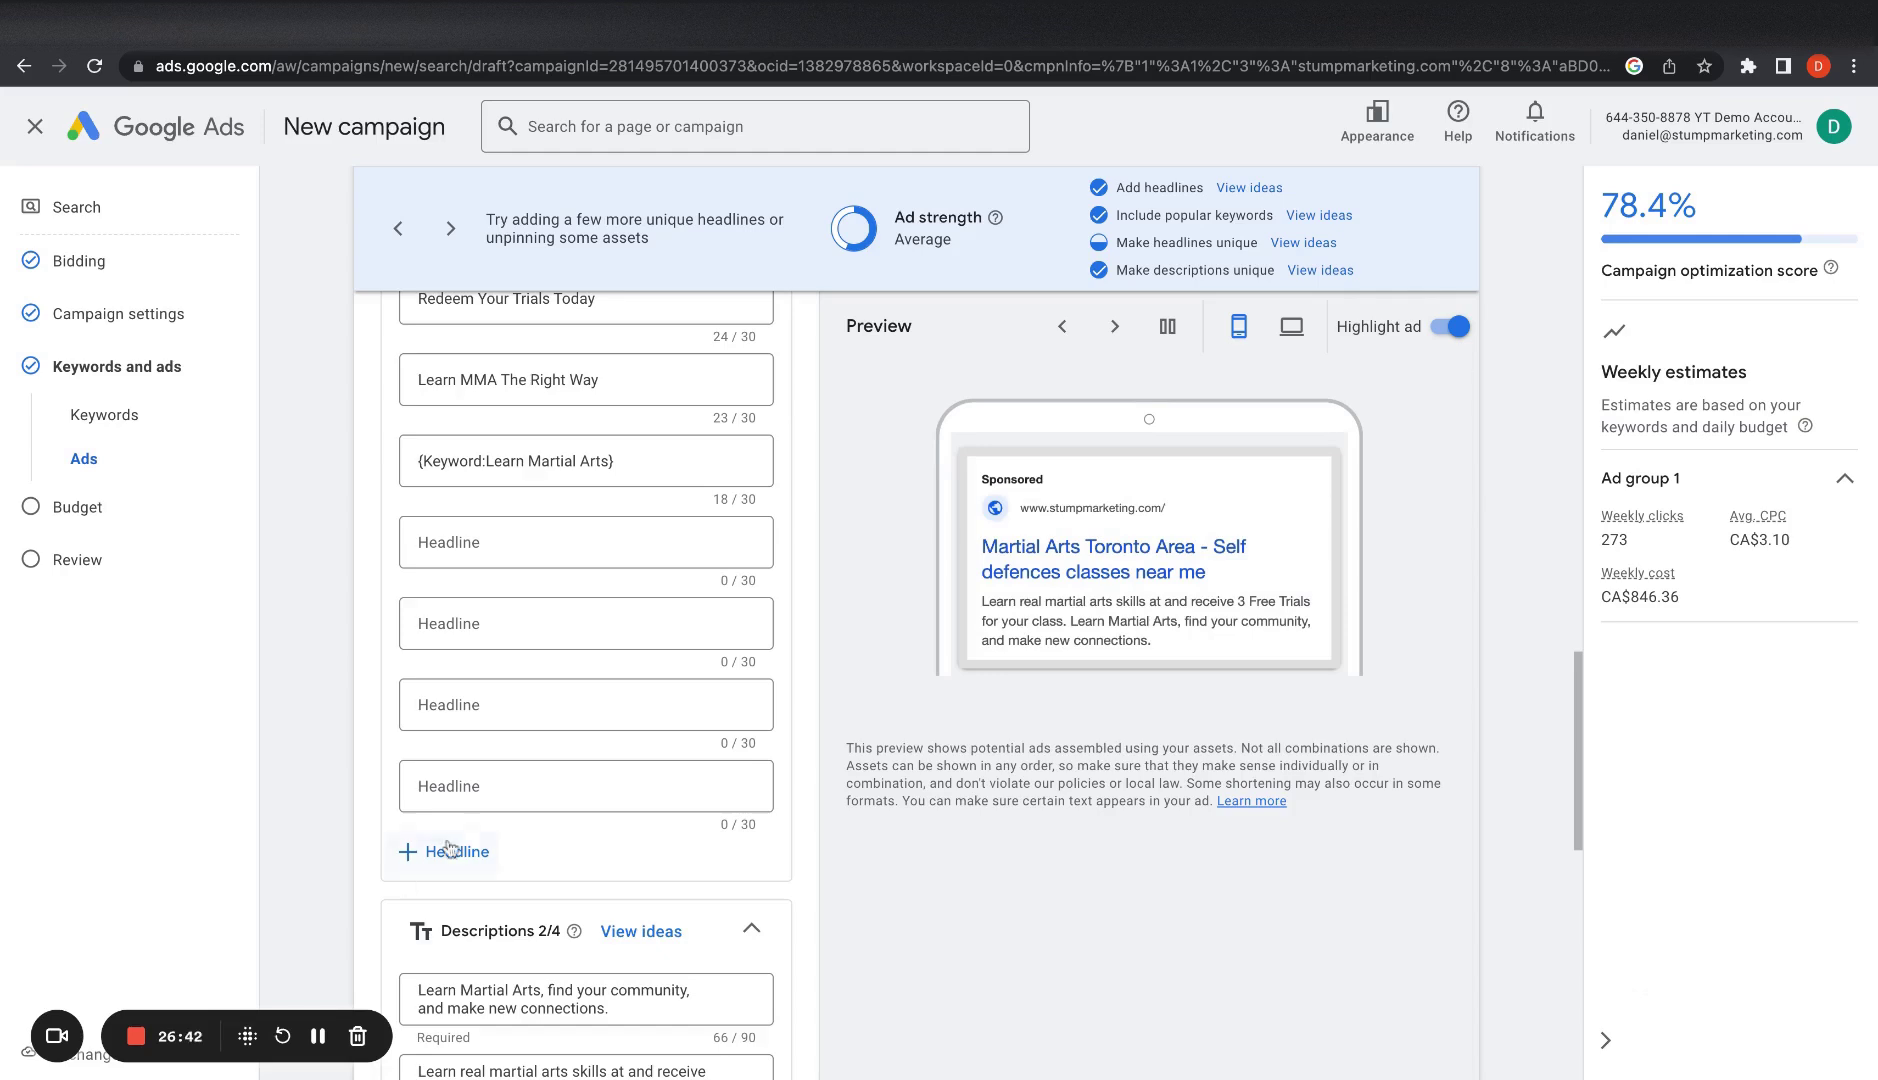
{"action": "left_click", "coordinate": [597, 540]}
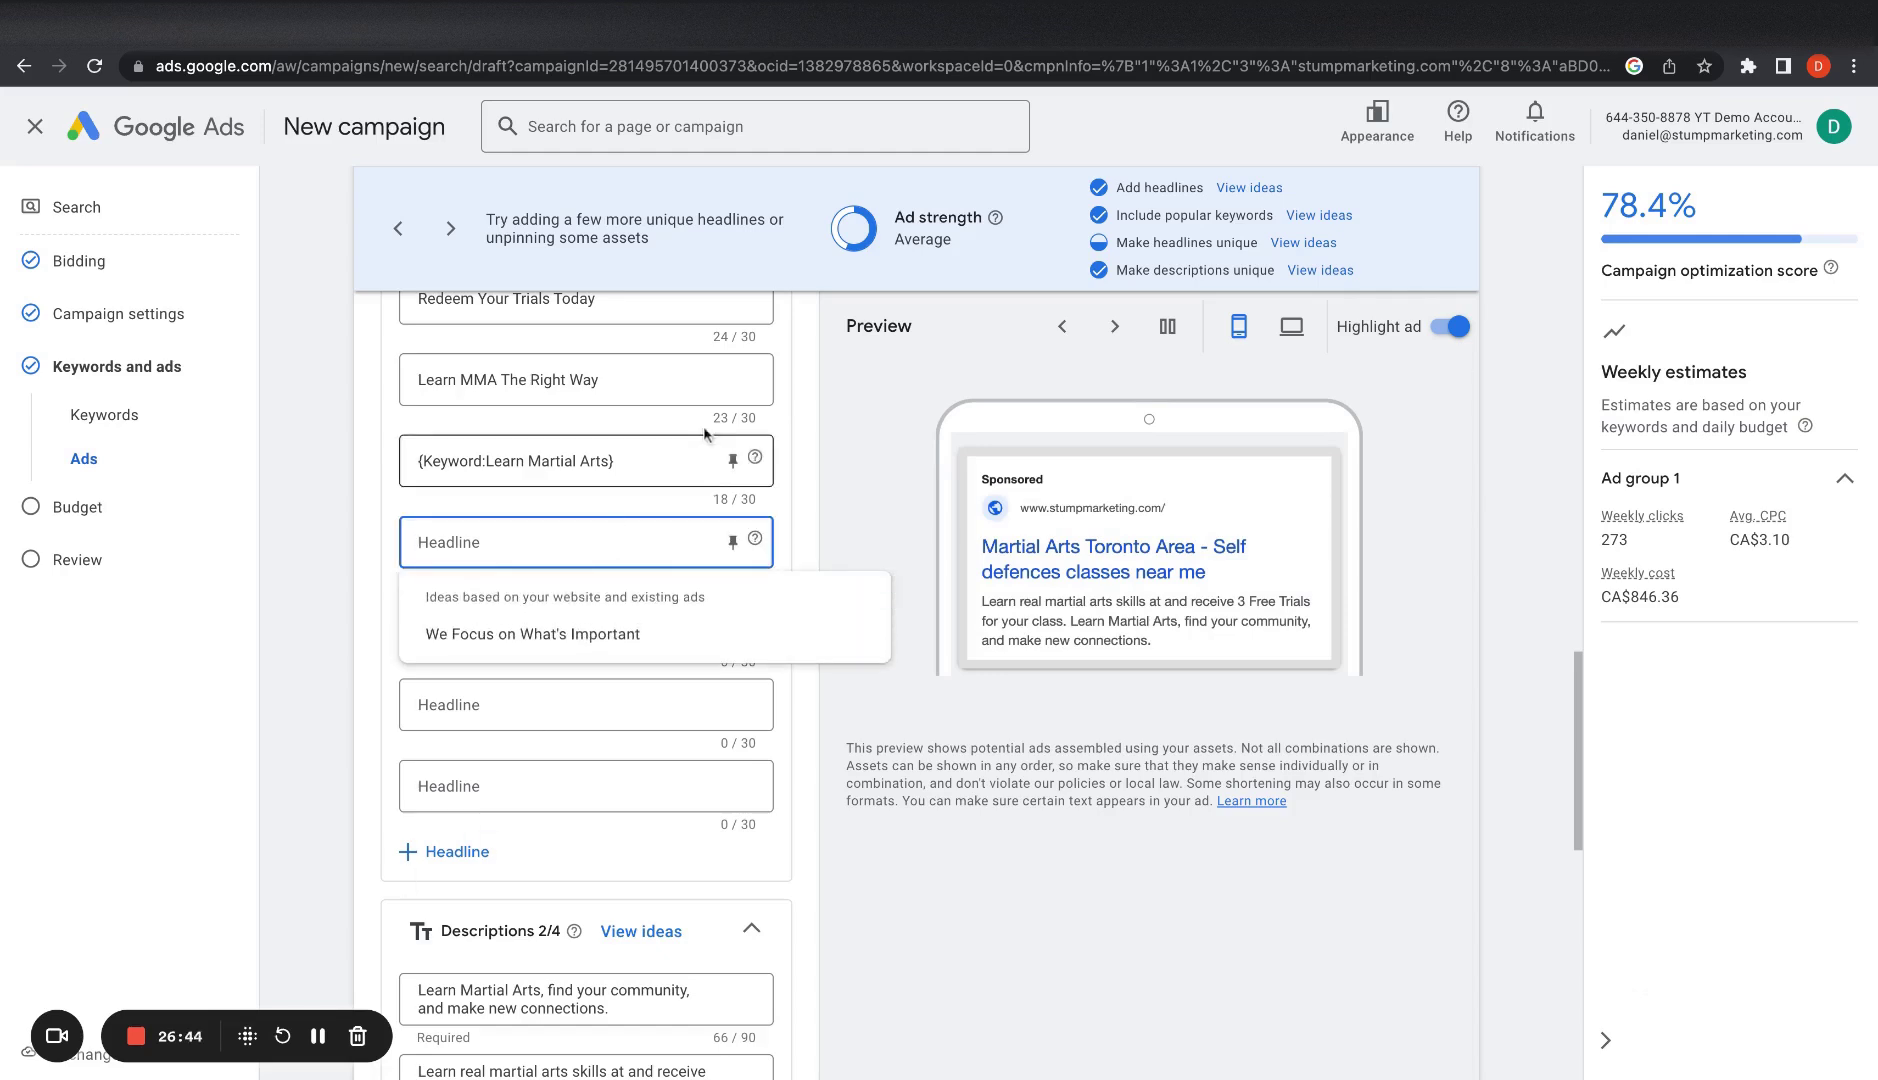
{"action": "type", "text": "Get Fit With"}
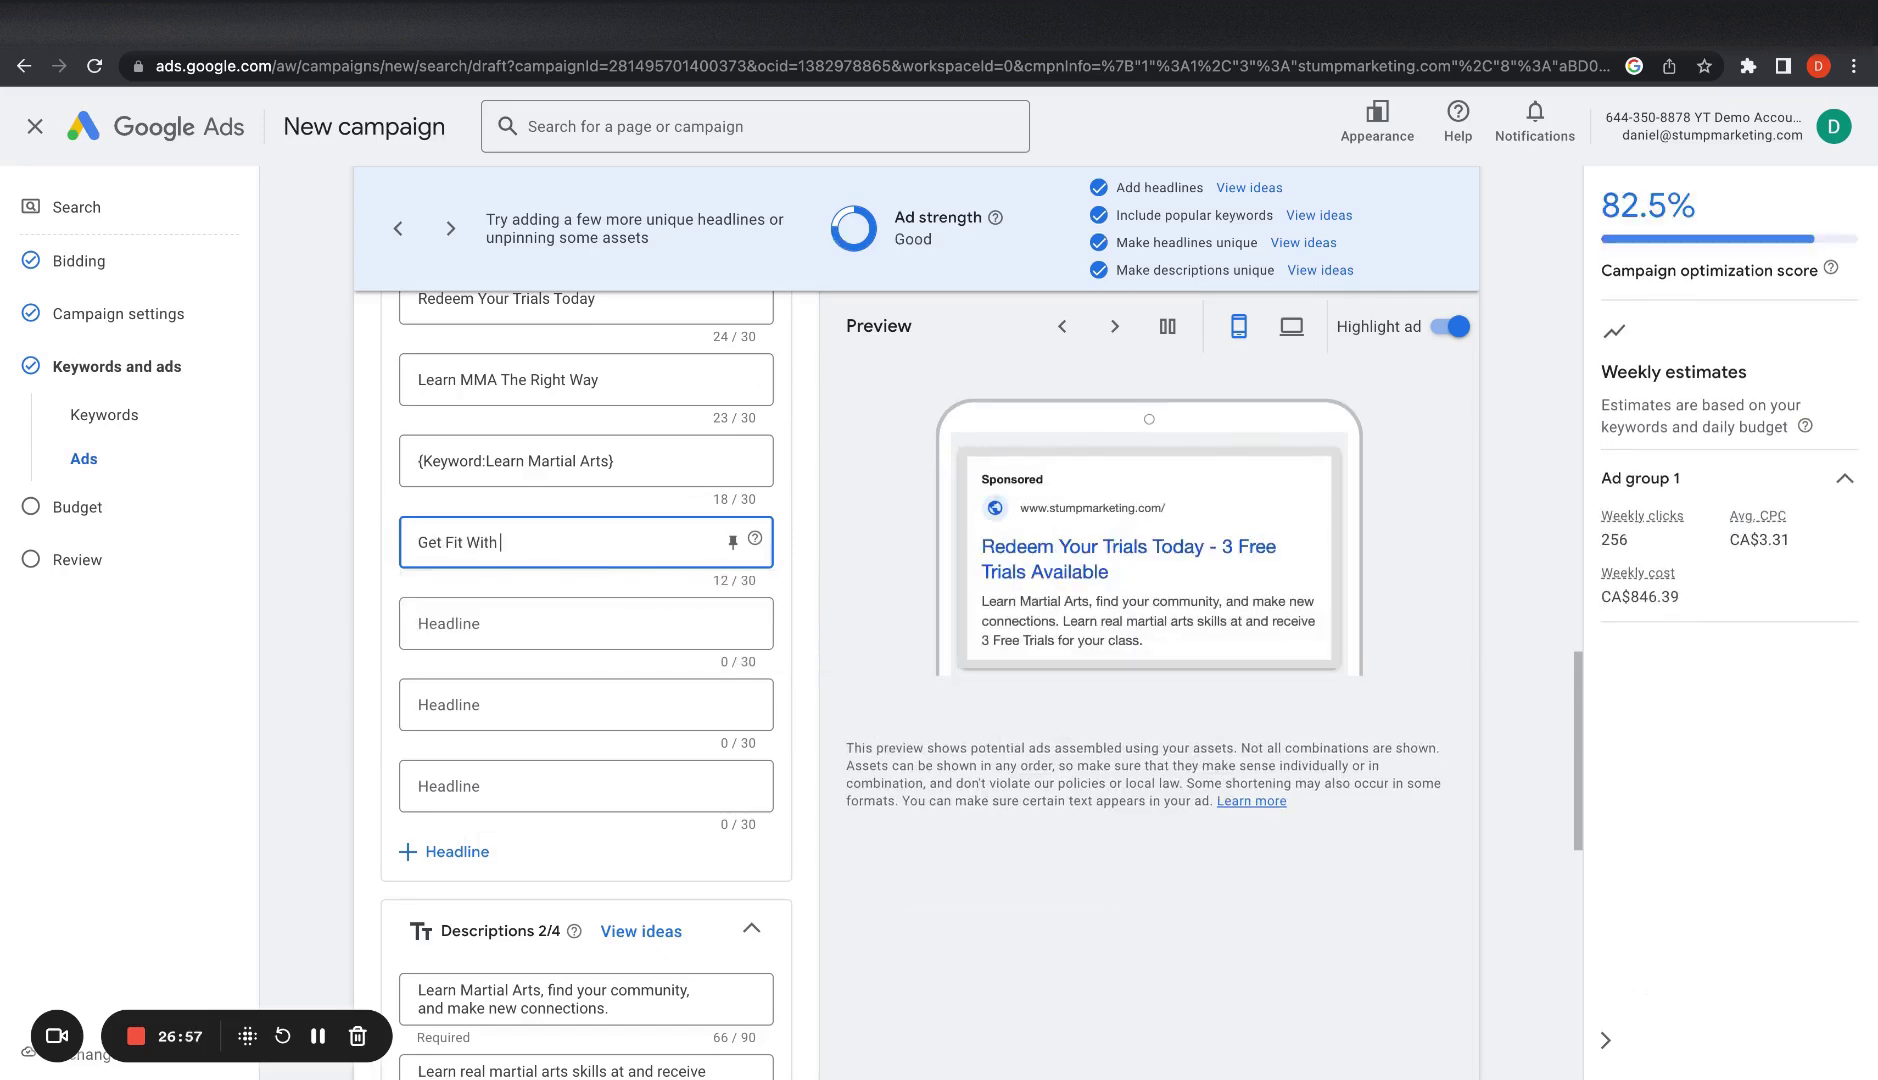
{"action": "type", "text": " Us at"}
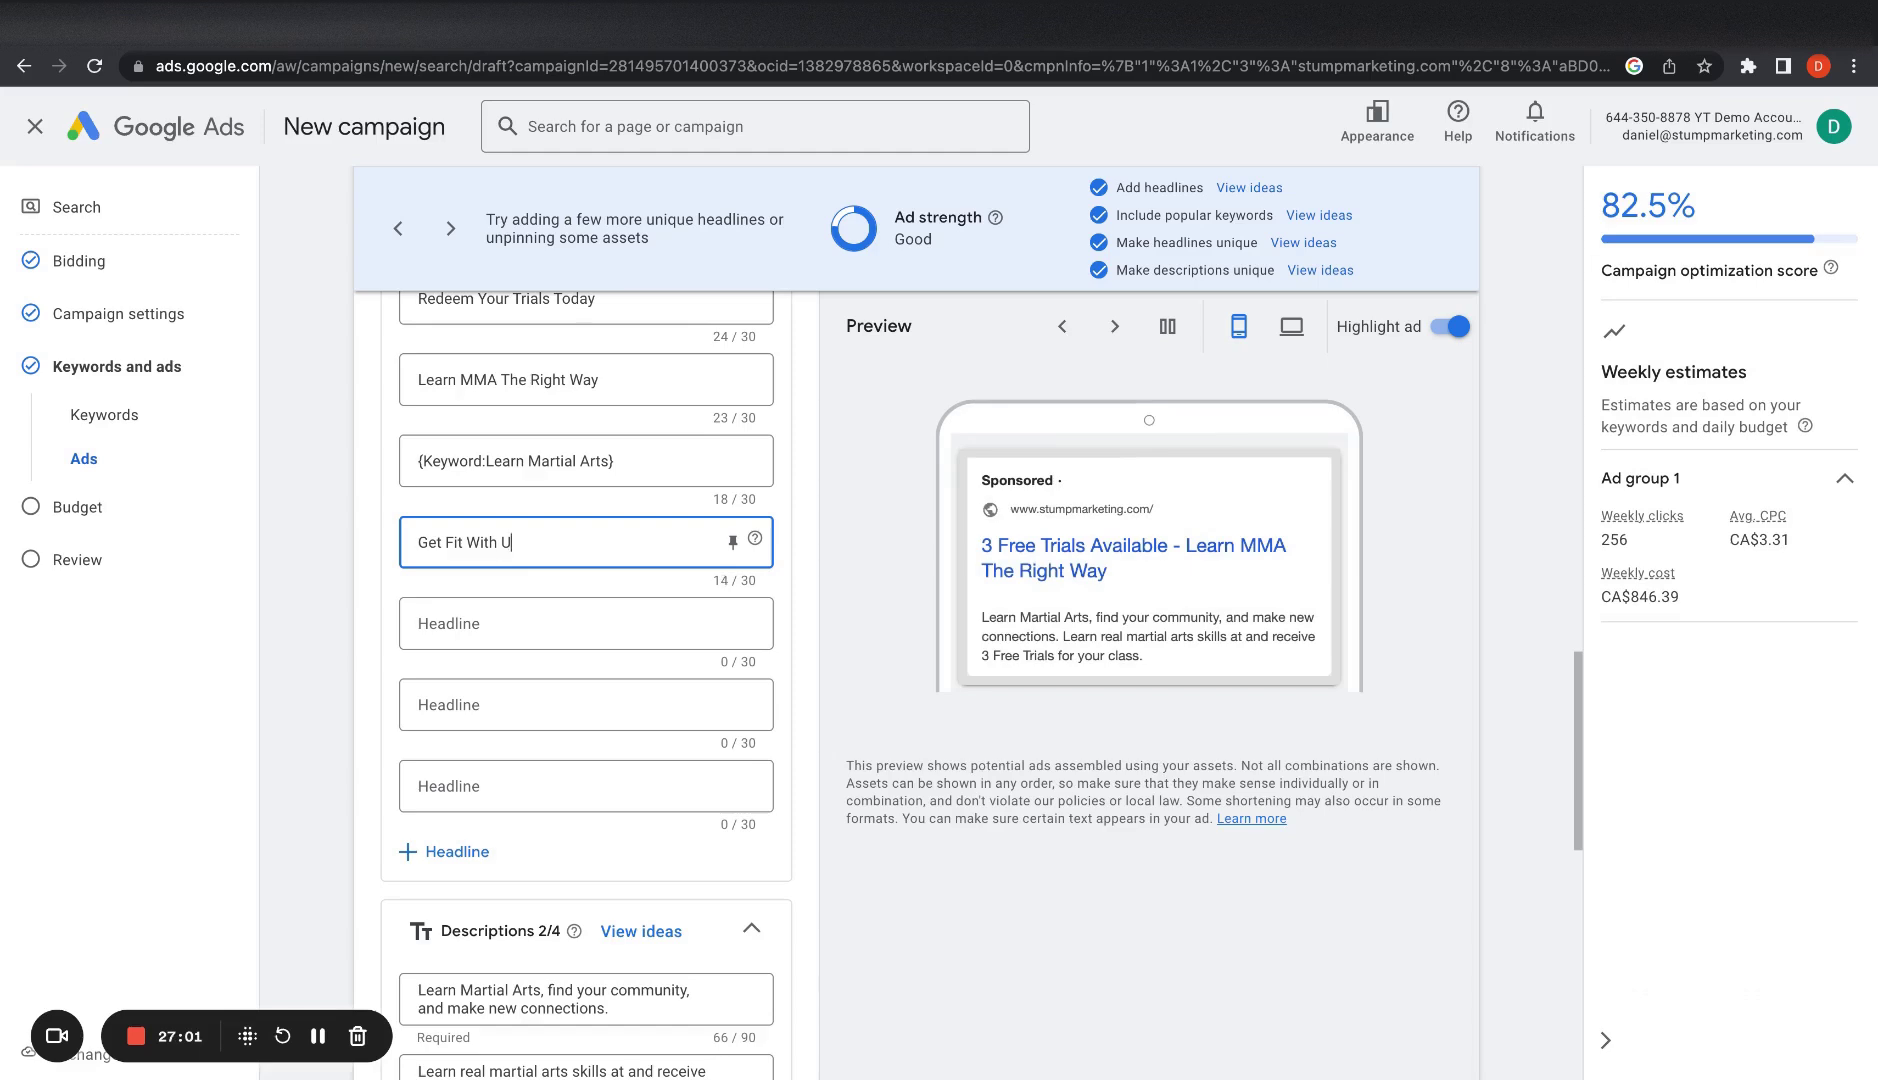
{"action": "key", "text": "BackSpace"}
{"action": "key", "text": "BackSpace"}
{"action": "left_click", "coordinate": [610, 512]}
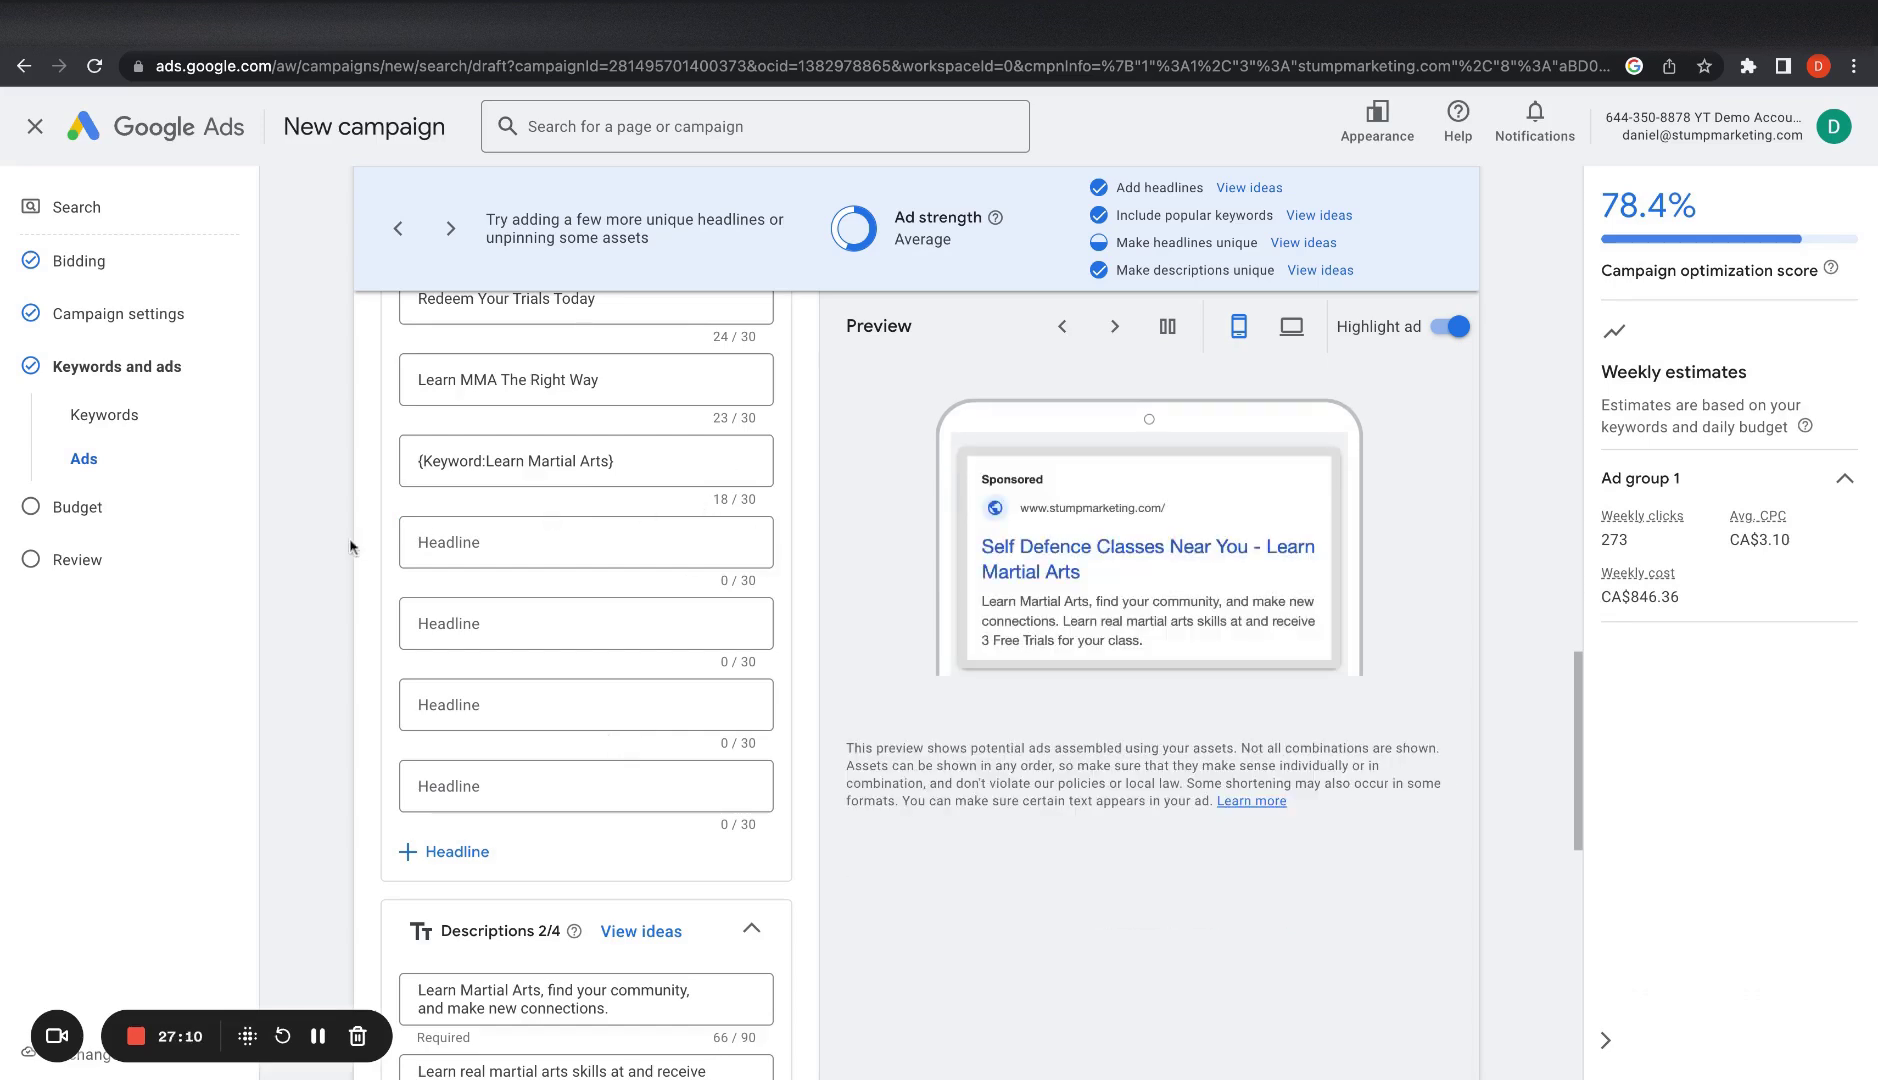
Step: Examine the fields for creating campaign sitelinks and leave without adding any
{"action": "scroll", "coordinate": [335, 656], "scroll_direction": "down", "scroll_amount": 6}
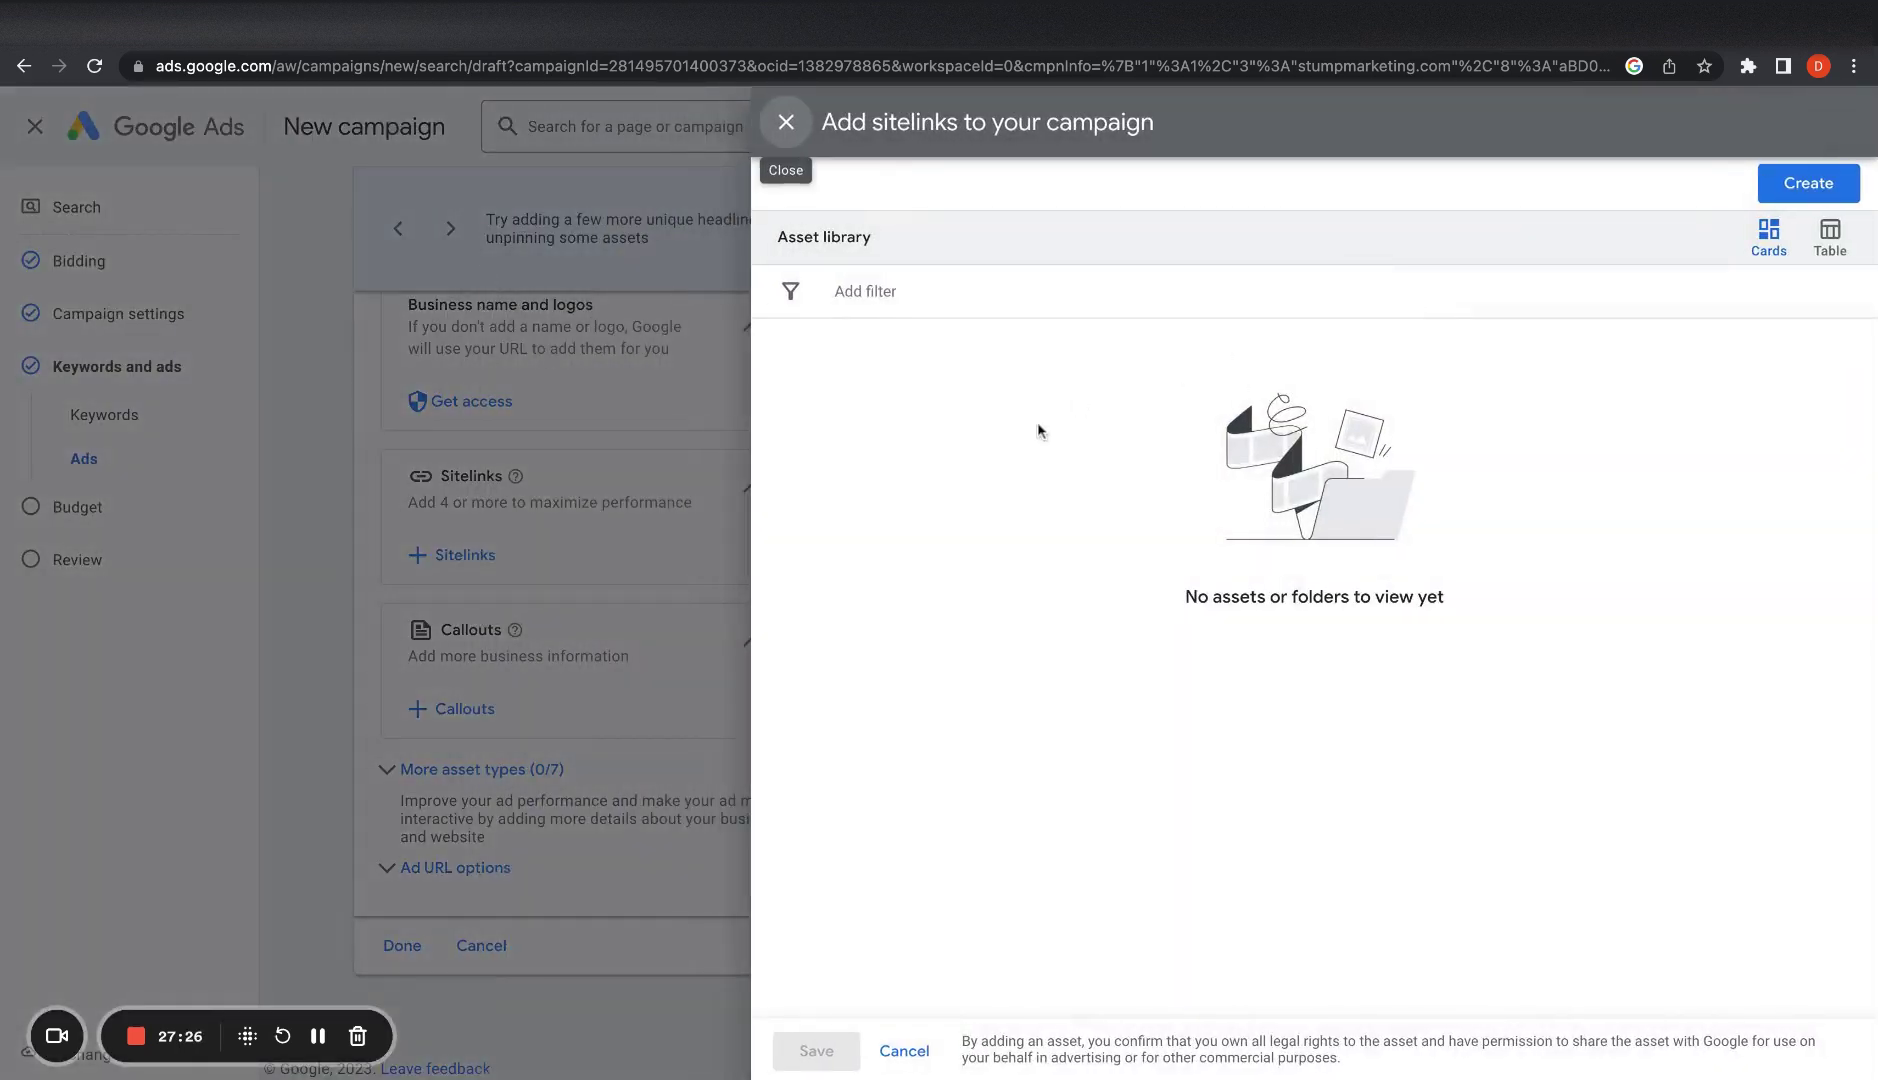
{"action": "left_click", "coordinate": [1763, 185]}
{"action": "left_click", "coordinate": [727, 324]}
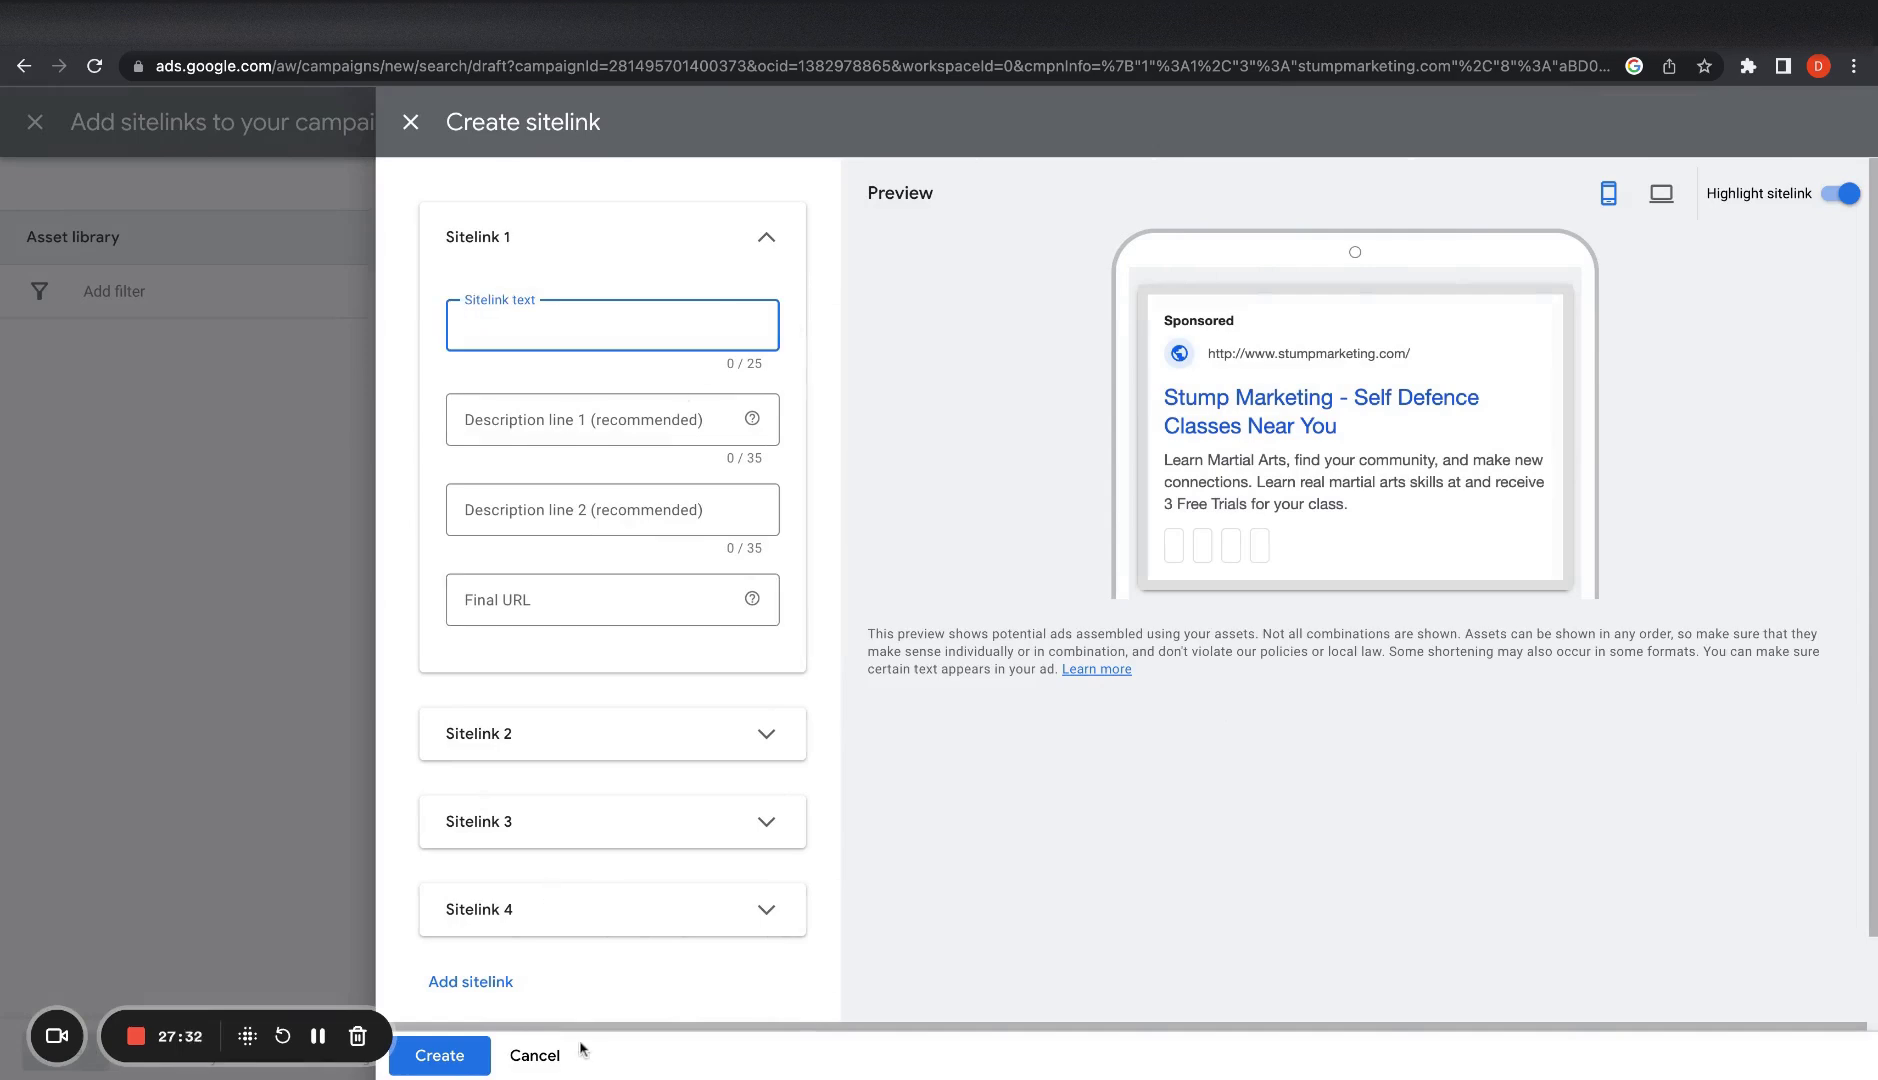
{"action": "key", "text": "Escape"}
{"action": "key", "text": "Escape"}
Step: Start adding campaign-level callouts and enter "Martial Arts Classes" as the first callout text
{"action": "left_click", "coordinate": [421, 710]}
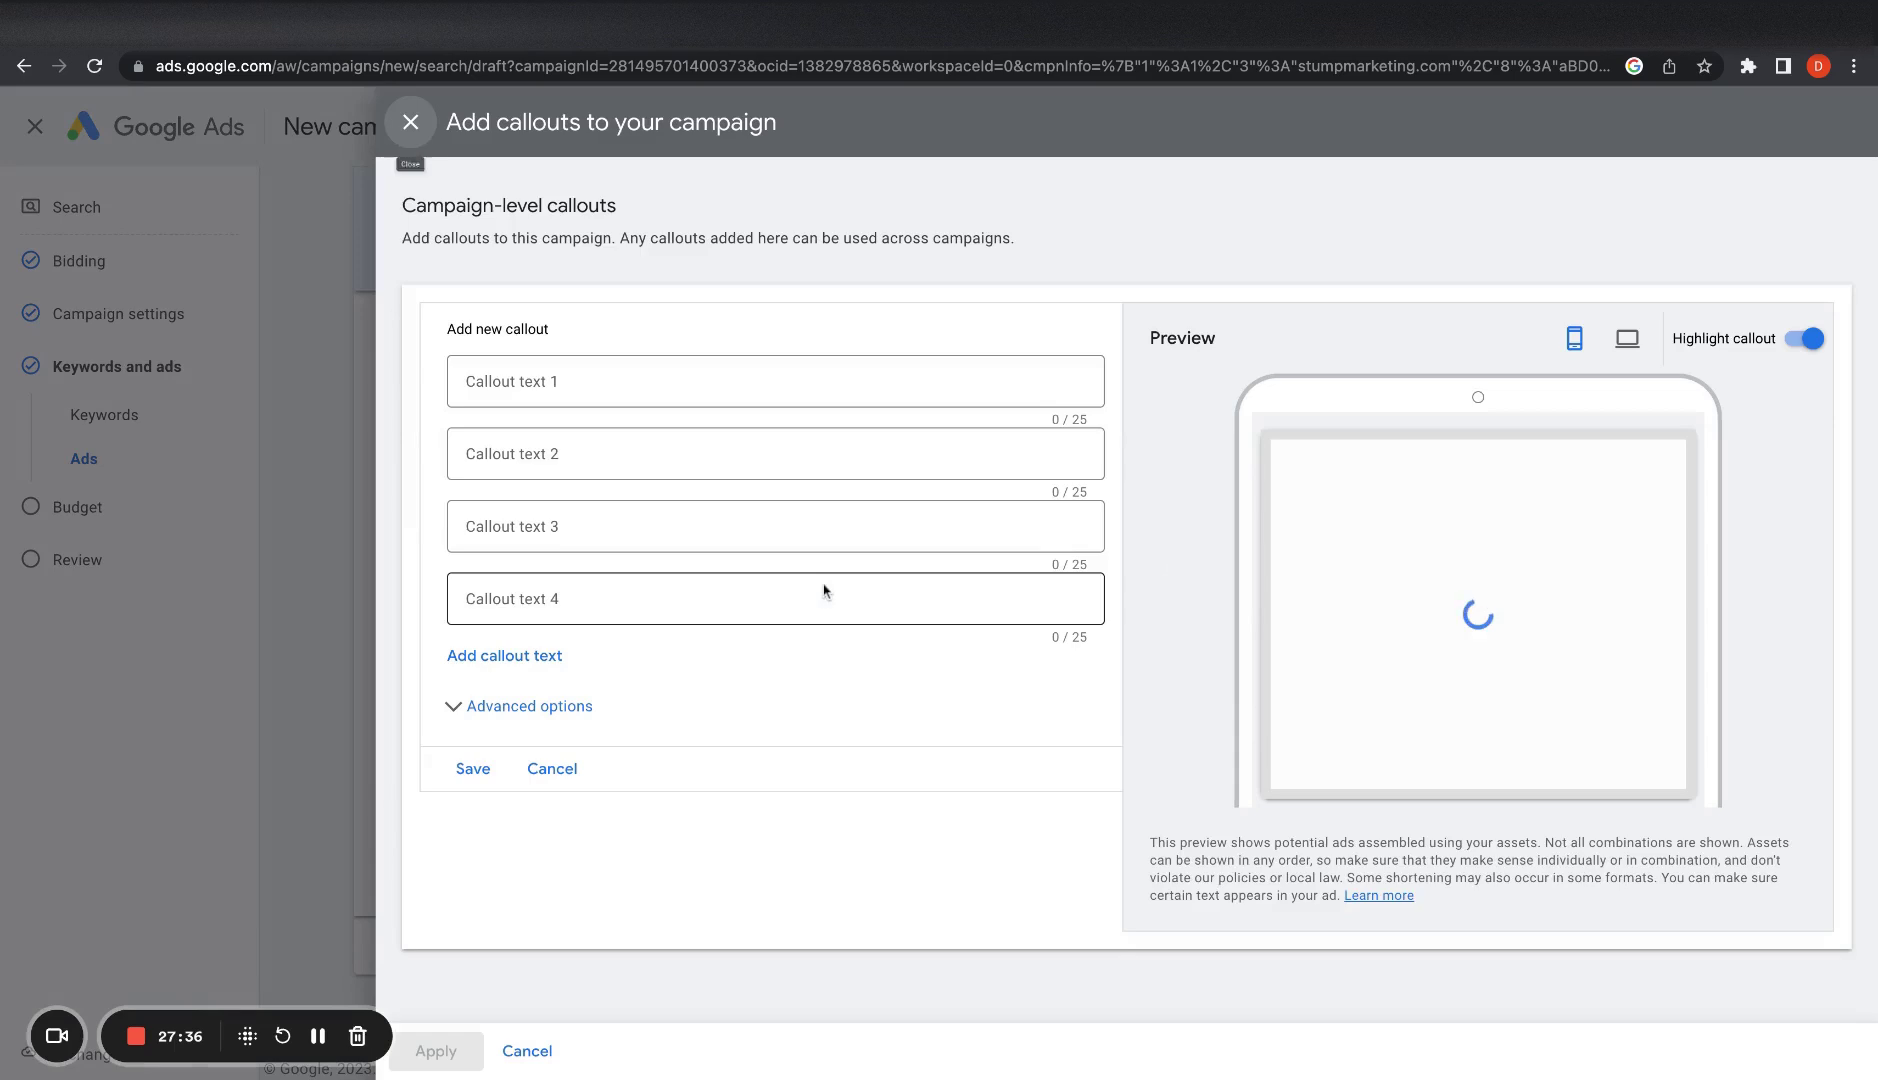
{"action": "left_click", "coordinate": [836, 384]}
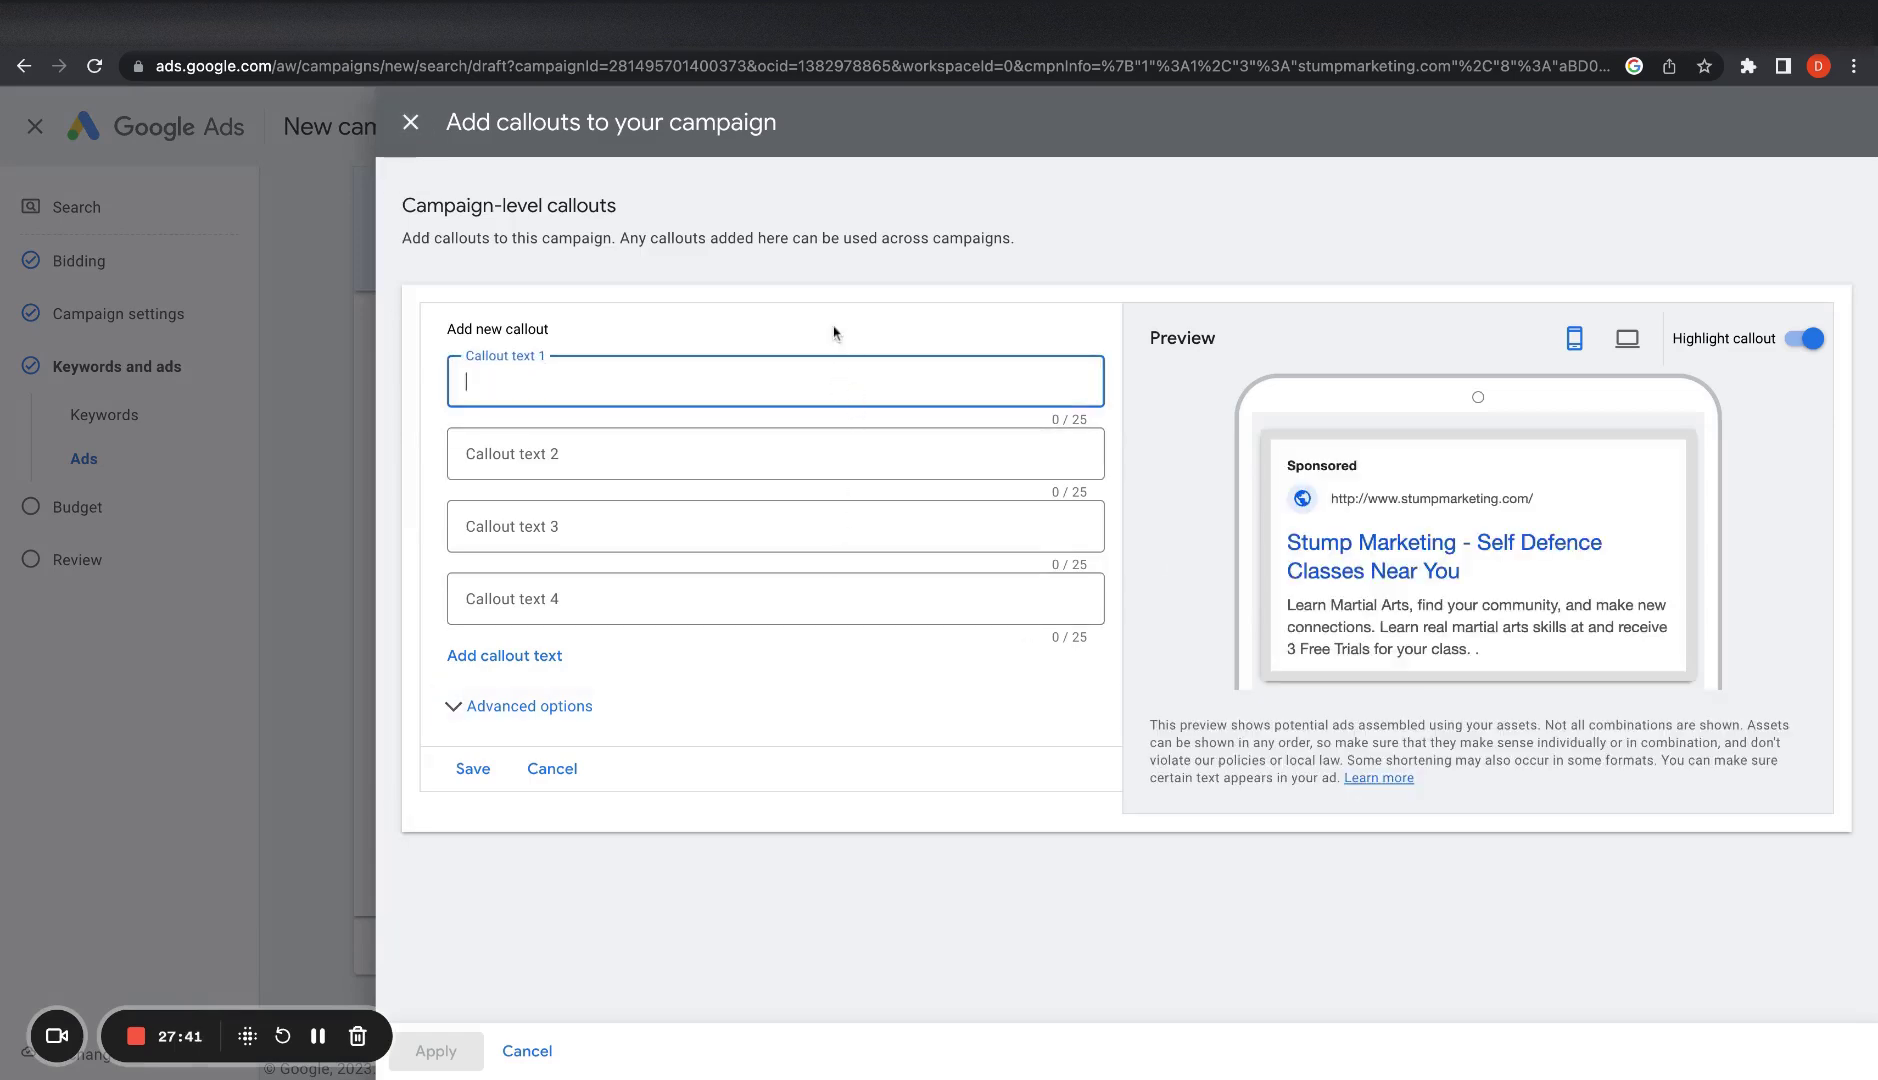
{"action": "type", "text": "Martial Arts Classes"}
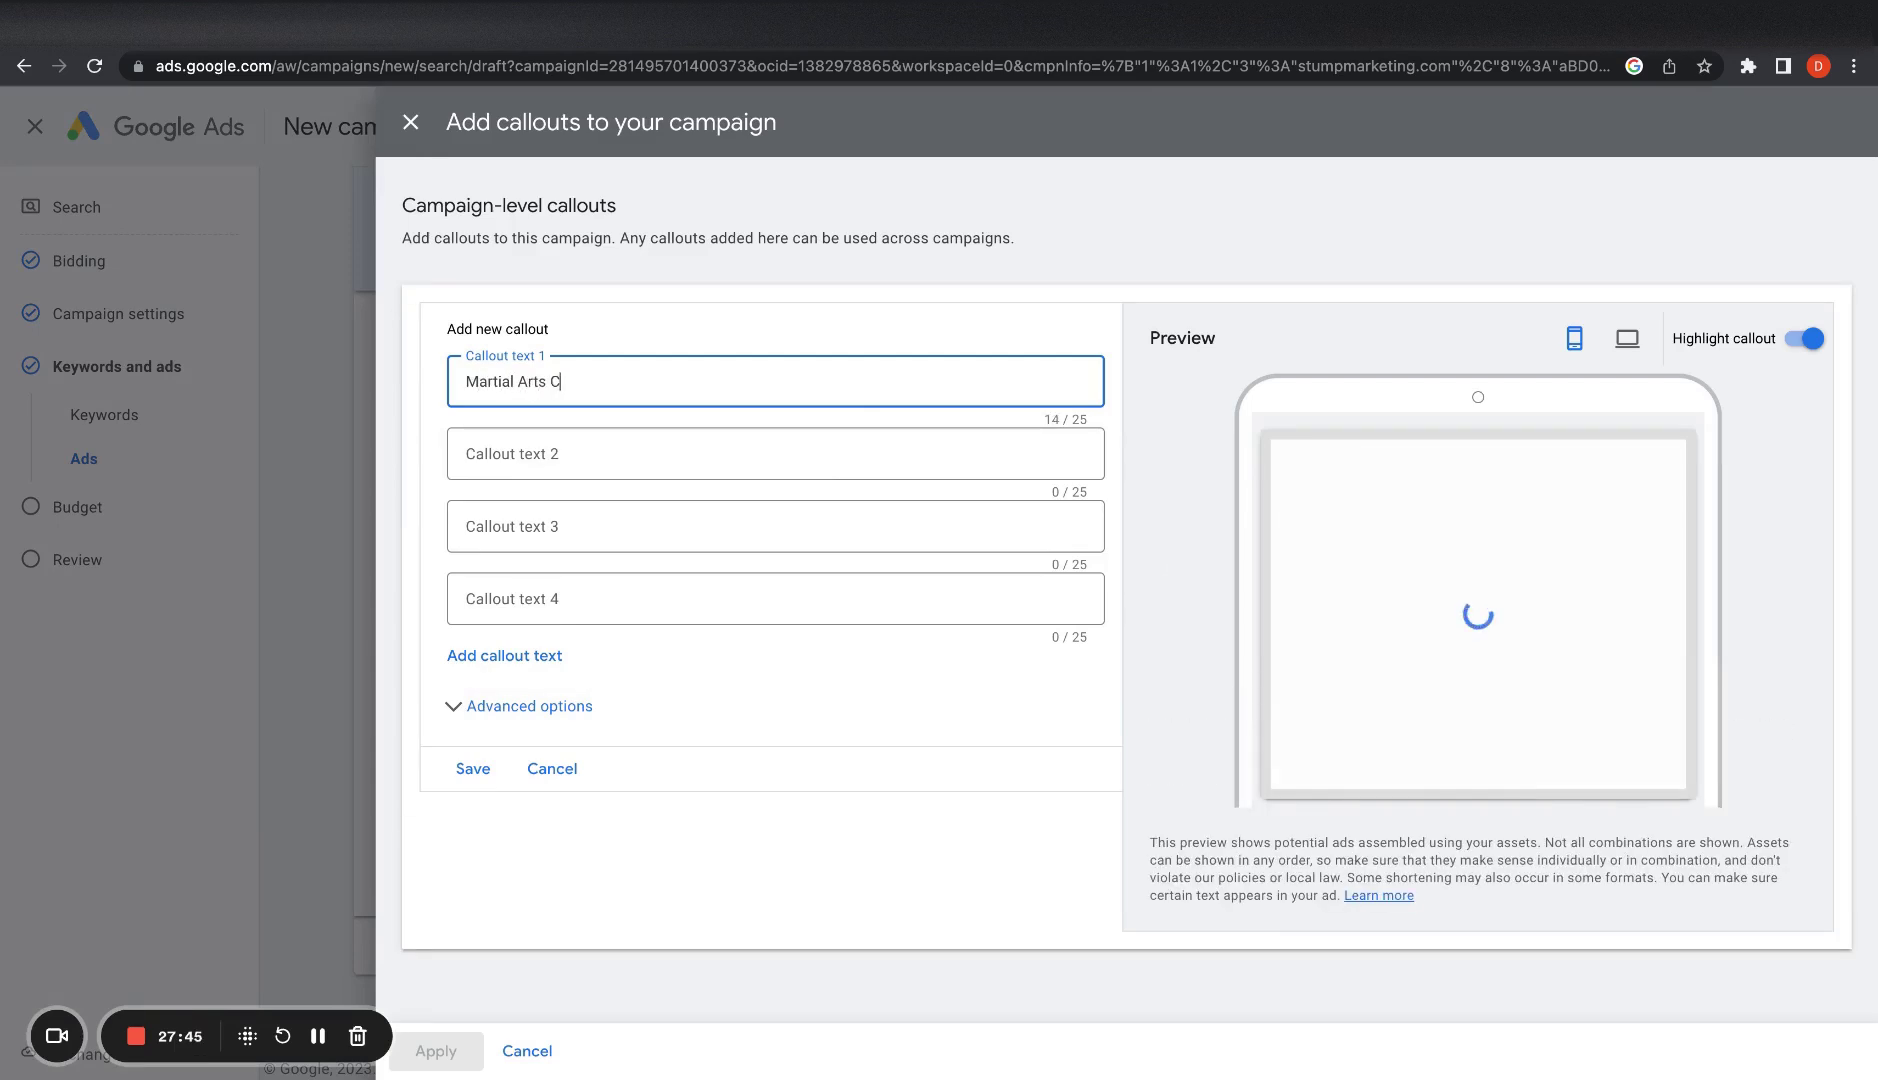
Step: Enter "Get in Shape Today" as the second callout text
{"action": "left_click", "coordinate": [840, 453]}
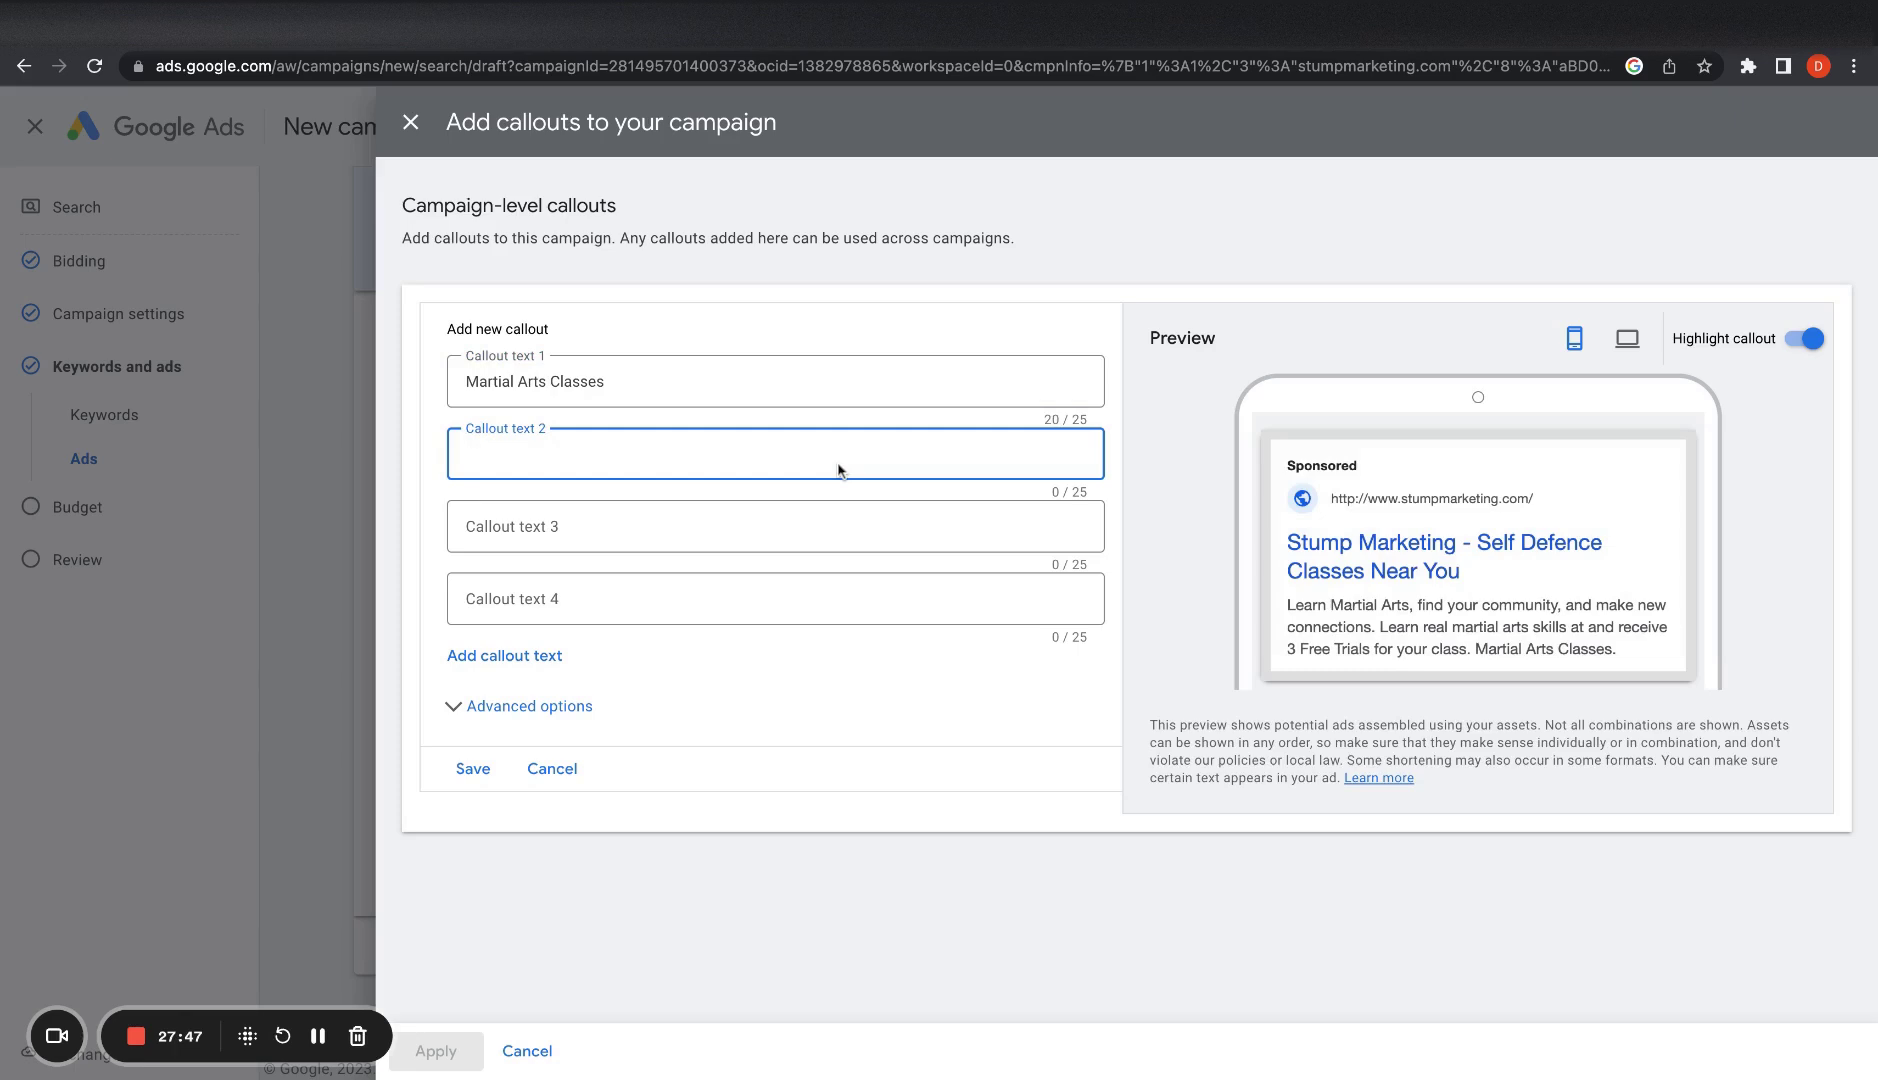
{"action": "type", "text": "Get omn"}
{"action": "key", "text": "BackSpace"}
{"action": "key", "text": "BackSpace"}
{"action": "key", "text": "BackSpace"}
{"action": "key", "text": "BackSpace"}
{"action": "type", "text": "ion"}
{"action": "key", "text": "BackSpace"}
{"action": "key", "text": "BackSpace"}
{"action": "type", "text": "n Sha"}
{"action": "type", "text": "hape"}
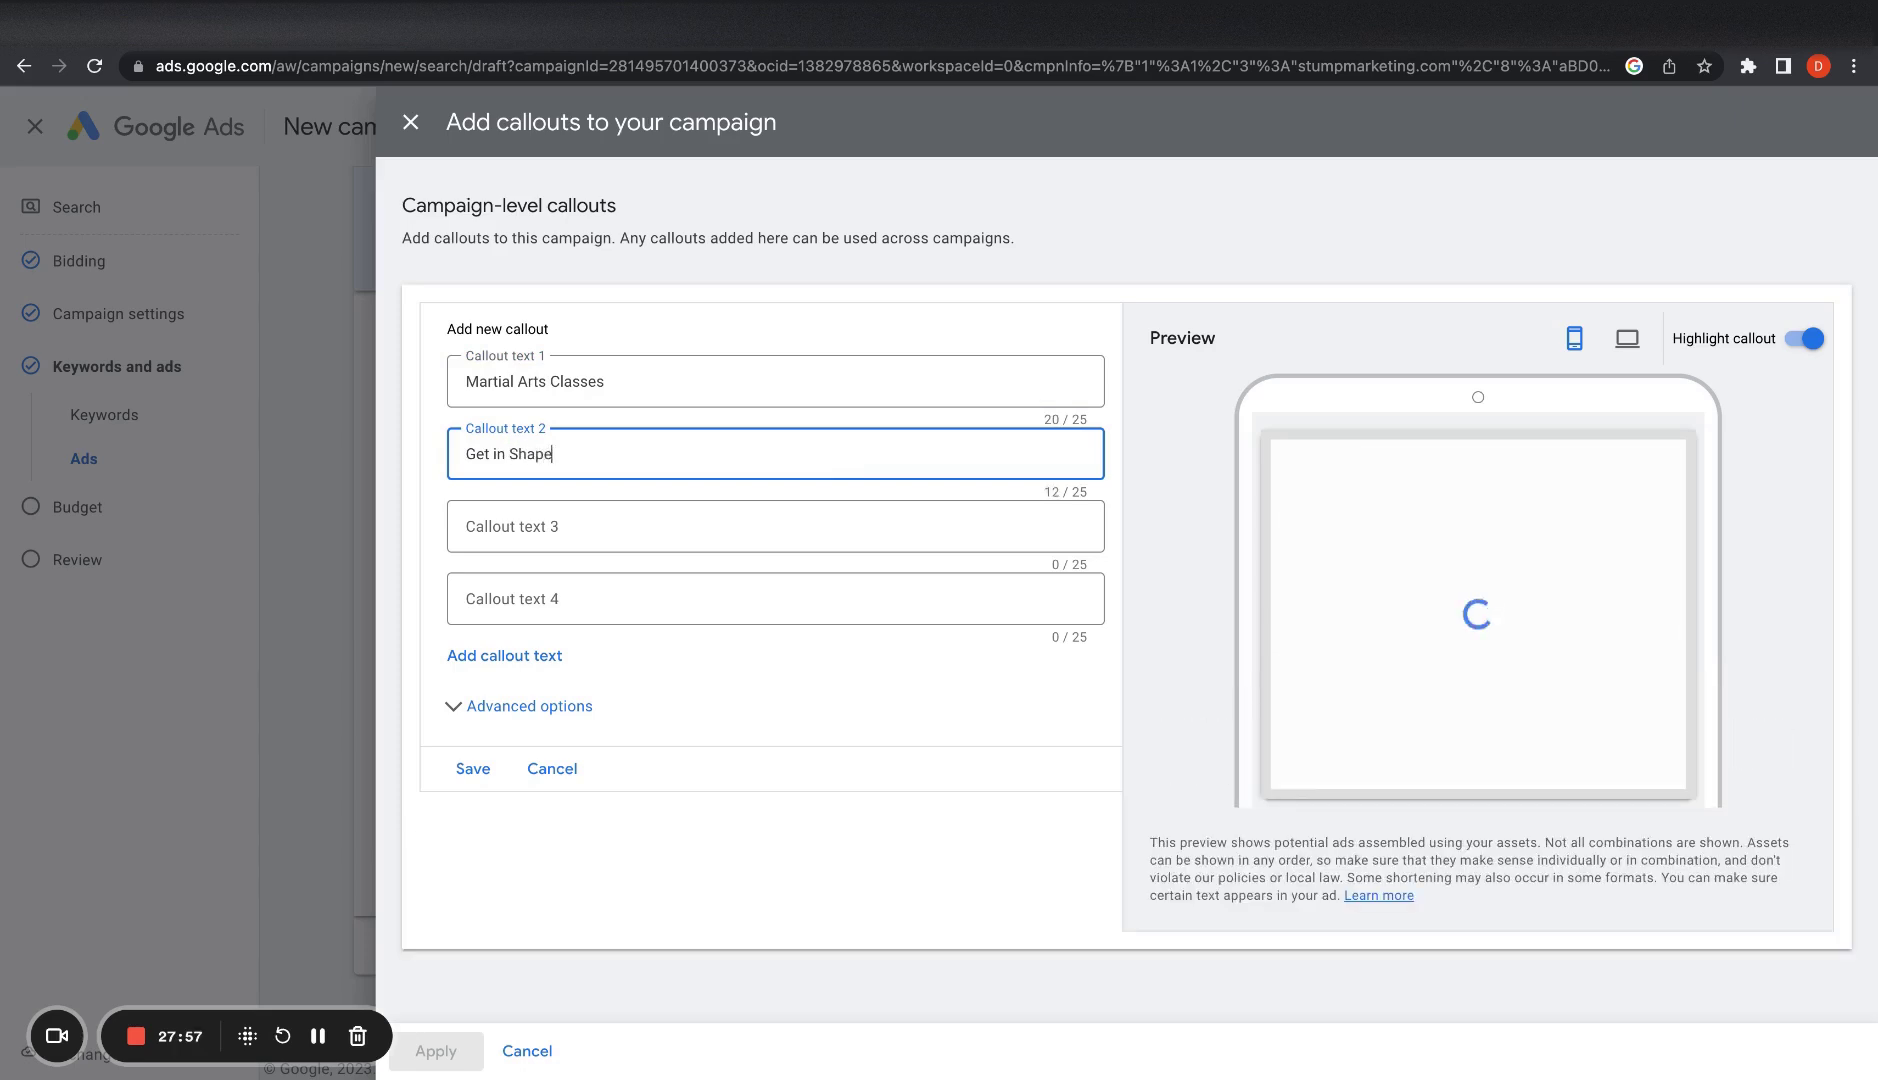
{"action": "type", "text": " TOdayoday"}
Step: Enter "Meet New People" as the third callout text, and save and apply the callouts to the campaign
{"action": "left_click", "coordinate": [840, 518]}
{"action": "type", "text": "Meet New People"}
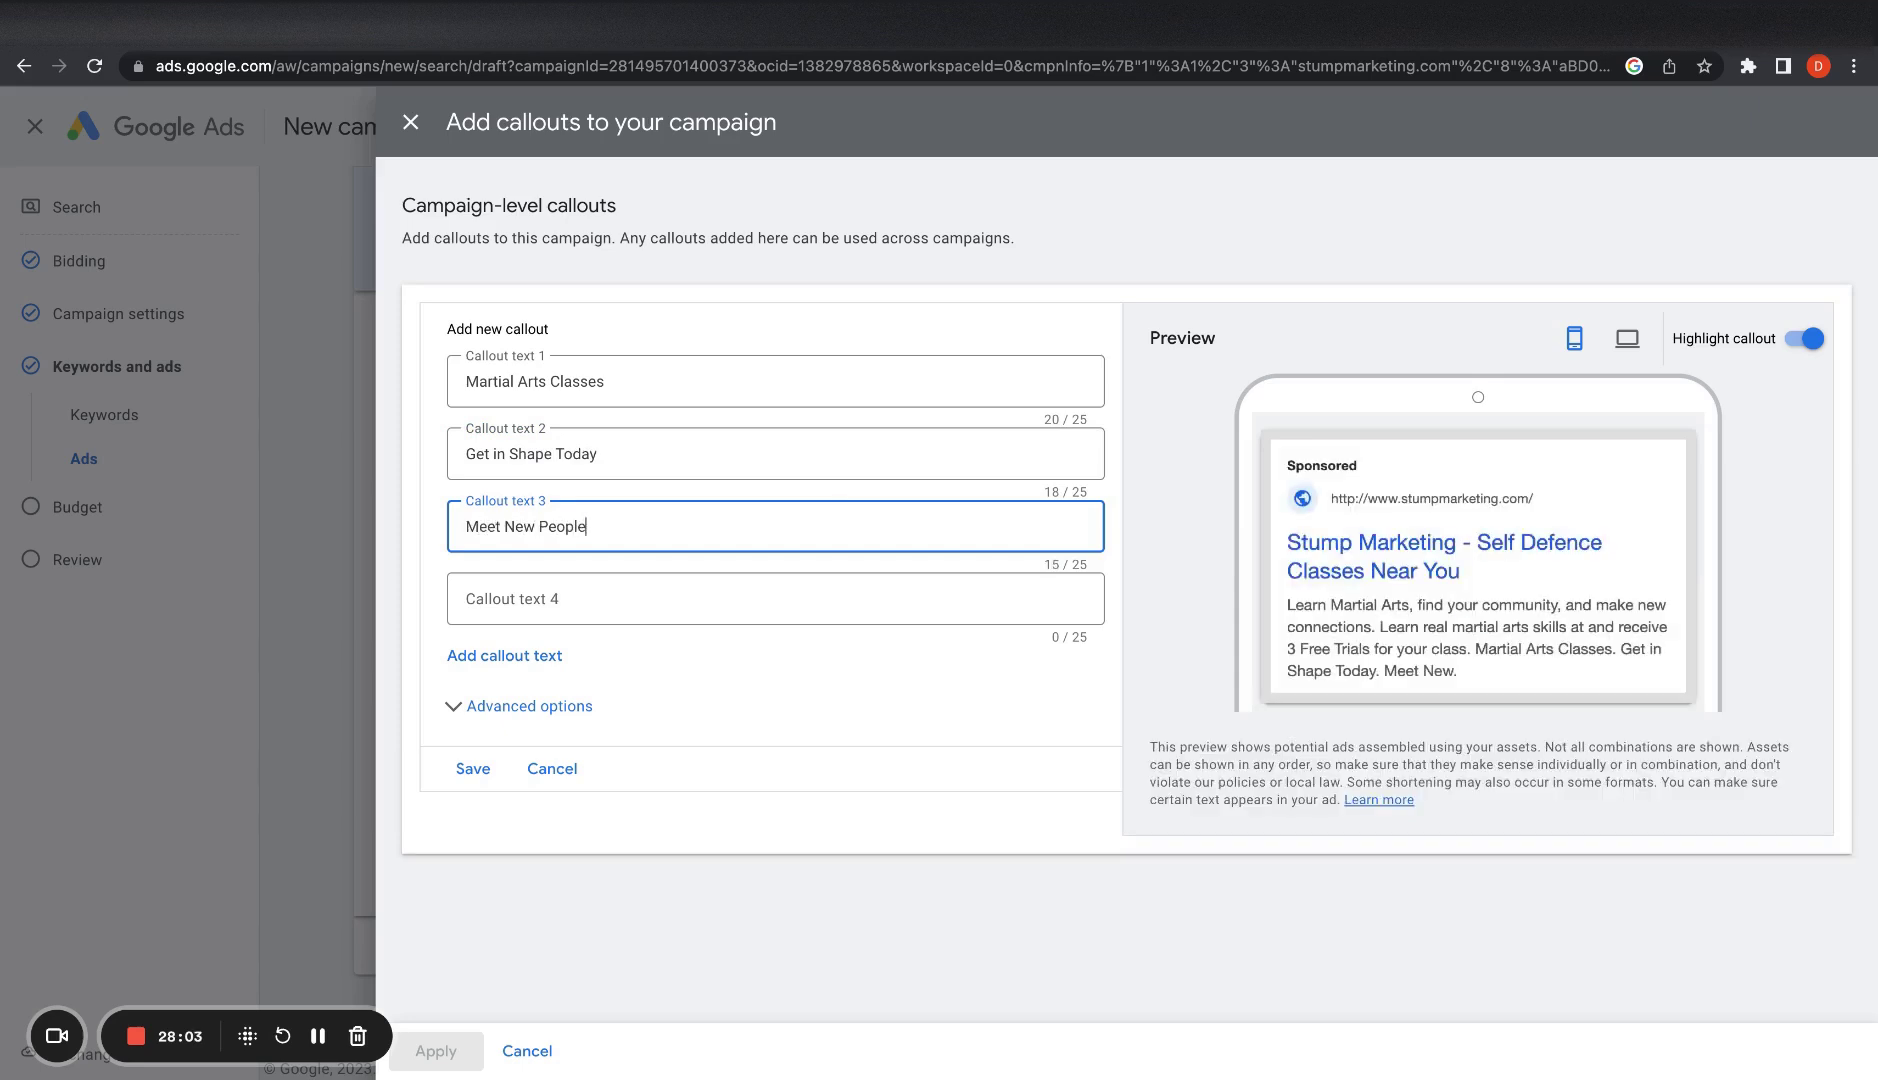
{"action": "left_click", "coordinate": [480, 770]}
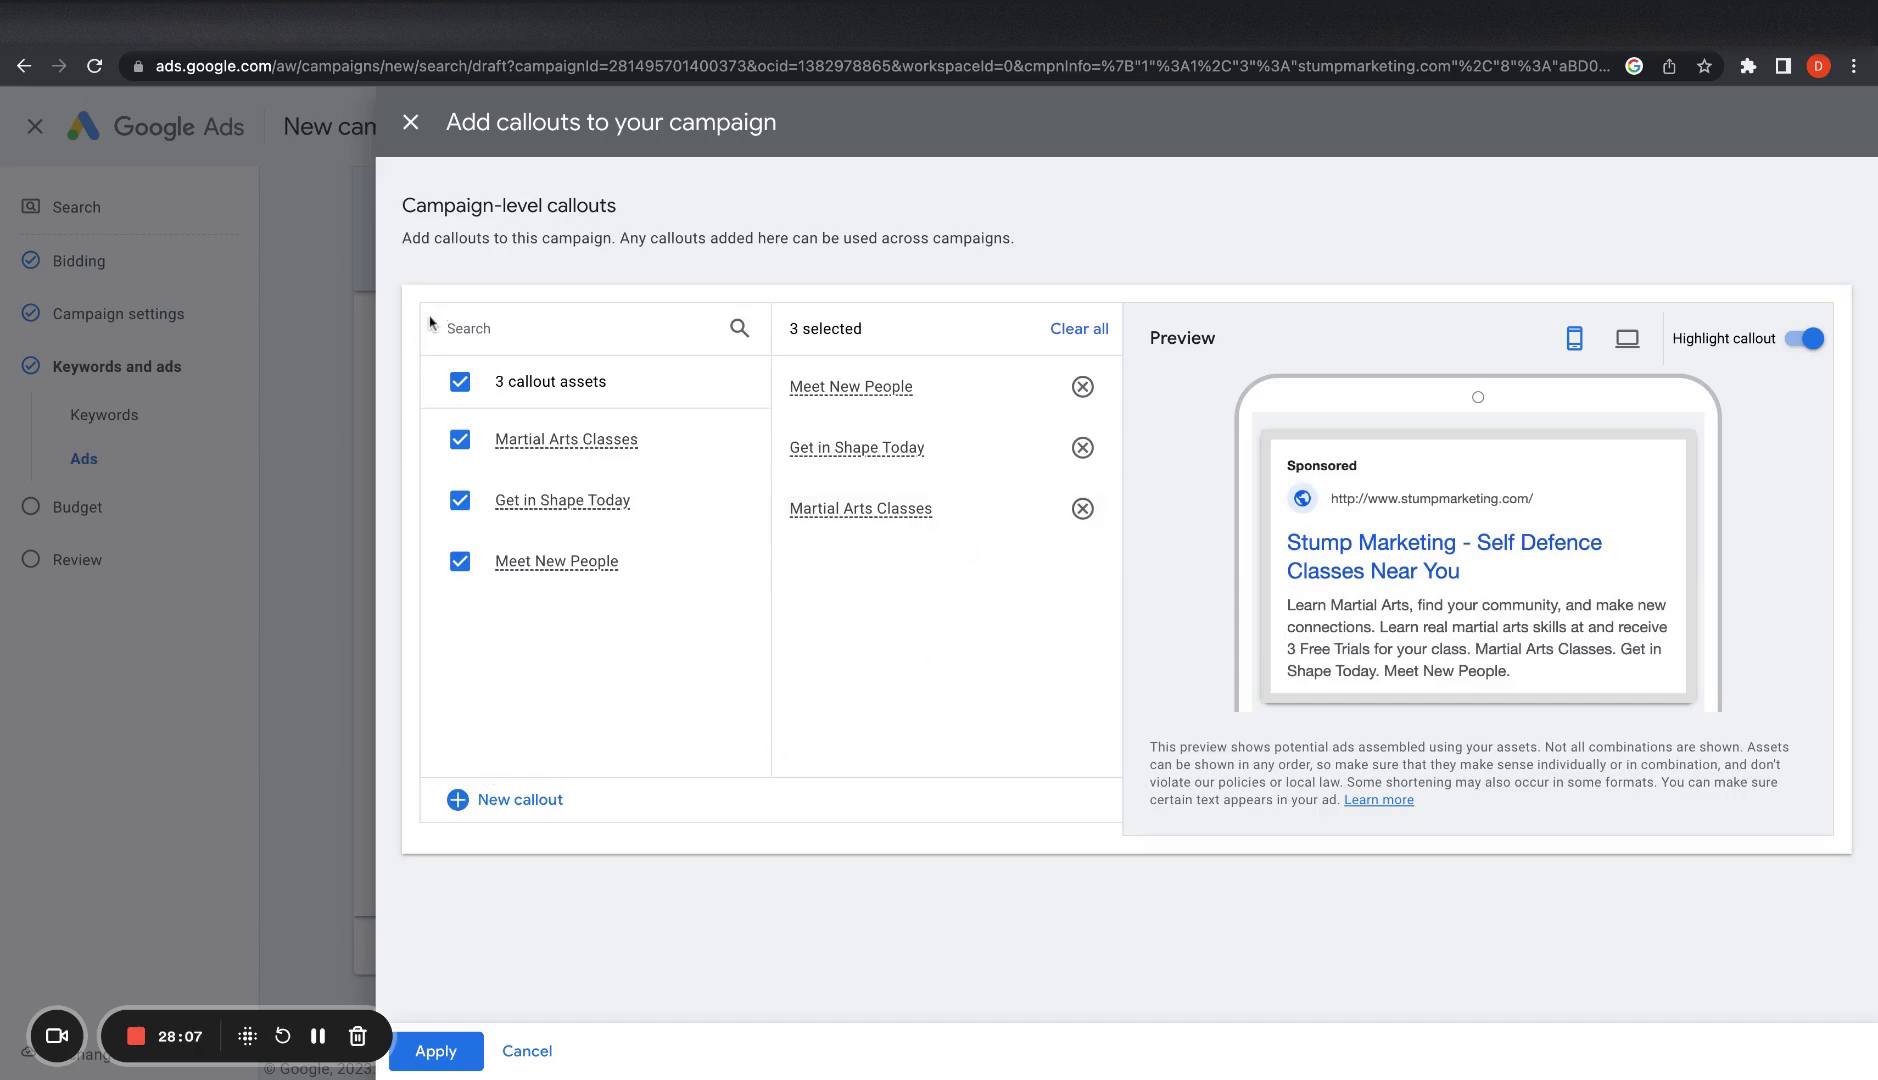
{"action": "left_click", "coordinate": [410, 122]}
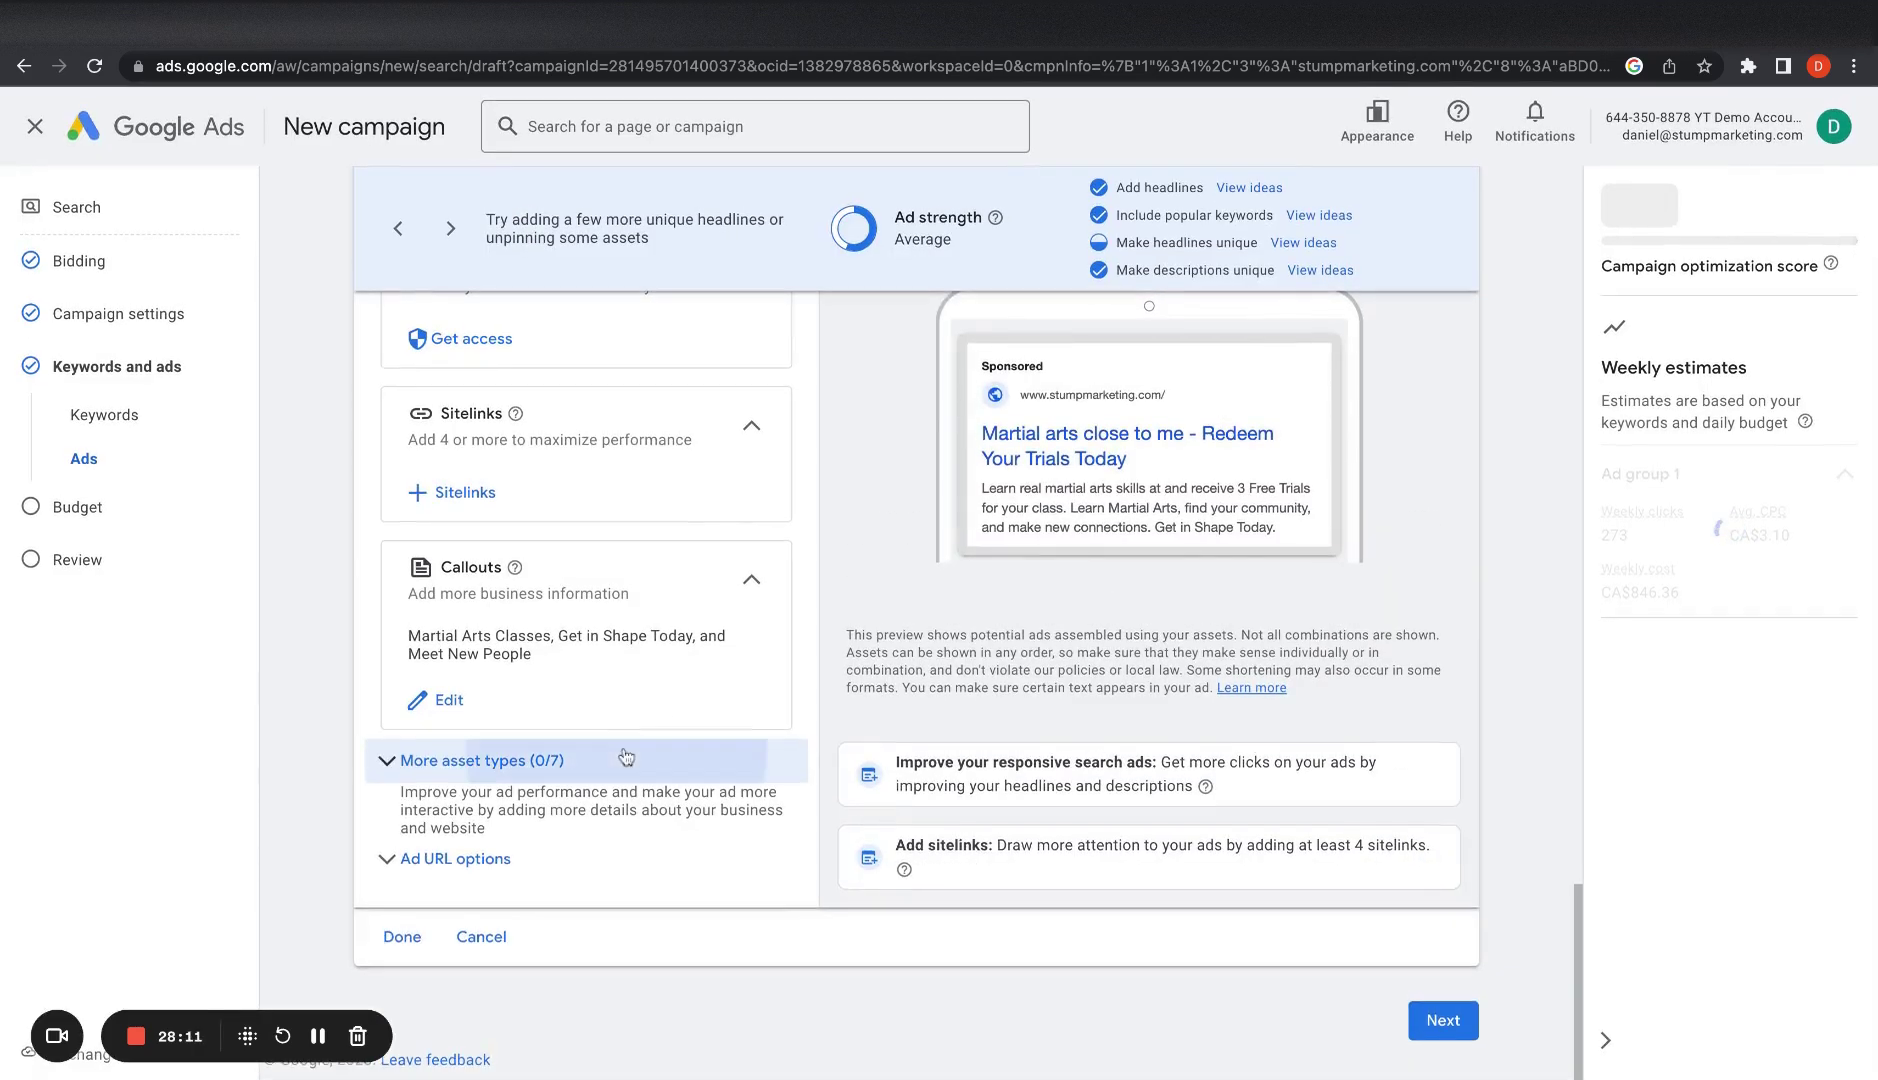
Step: Examine the country and conversion action options for a call asset among the additional asset types, and leave without adding one
{"action": "left_click", "coordinate": [626, 757]}
{"action": "scroll", "coordinate": [528, 800], "scroll_direction": "down", "scroll_amount": 3}
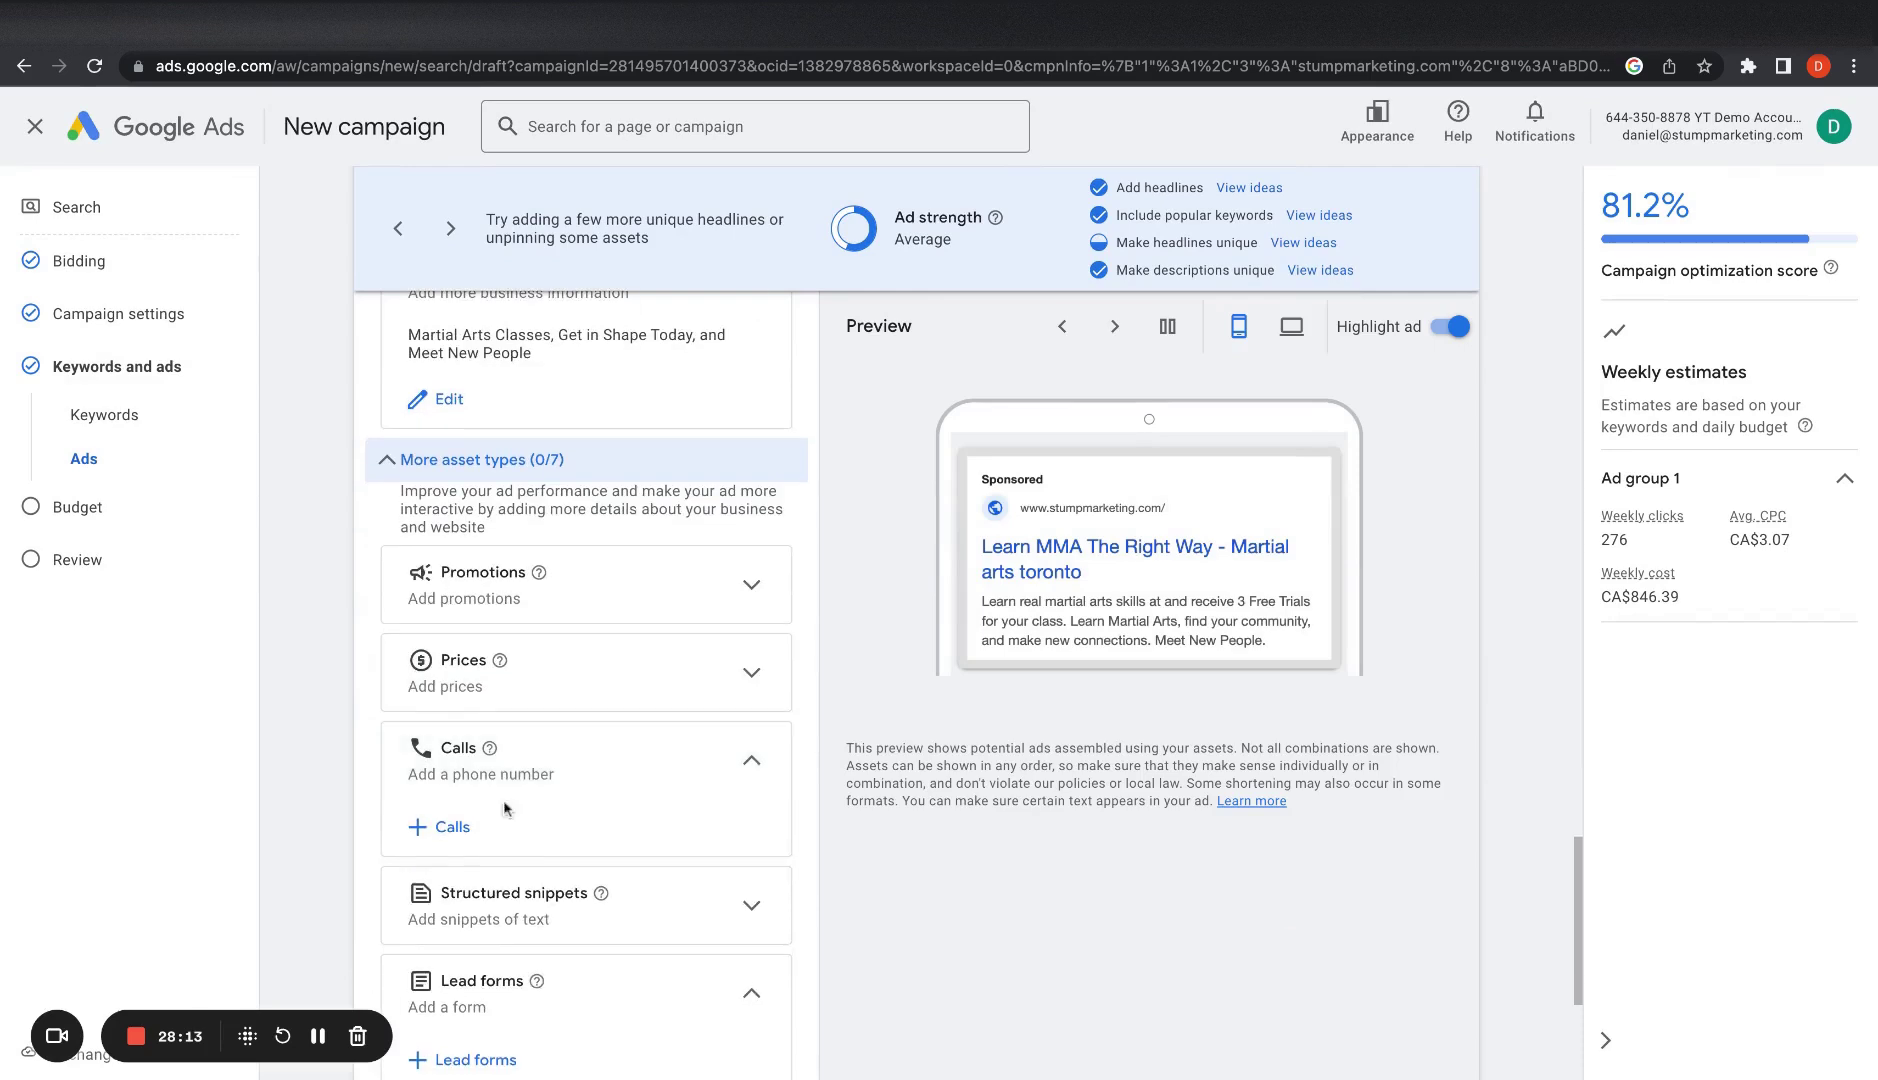
{"action": "left_click", "coordinate": [445, 826]}
{"action": "left_click", "coordinate": [545, 389]}
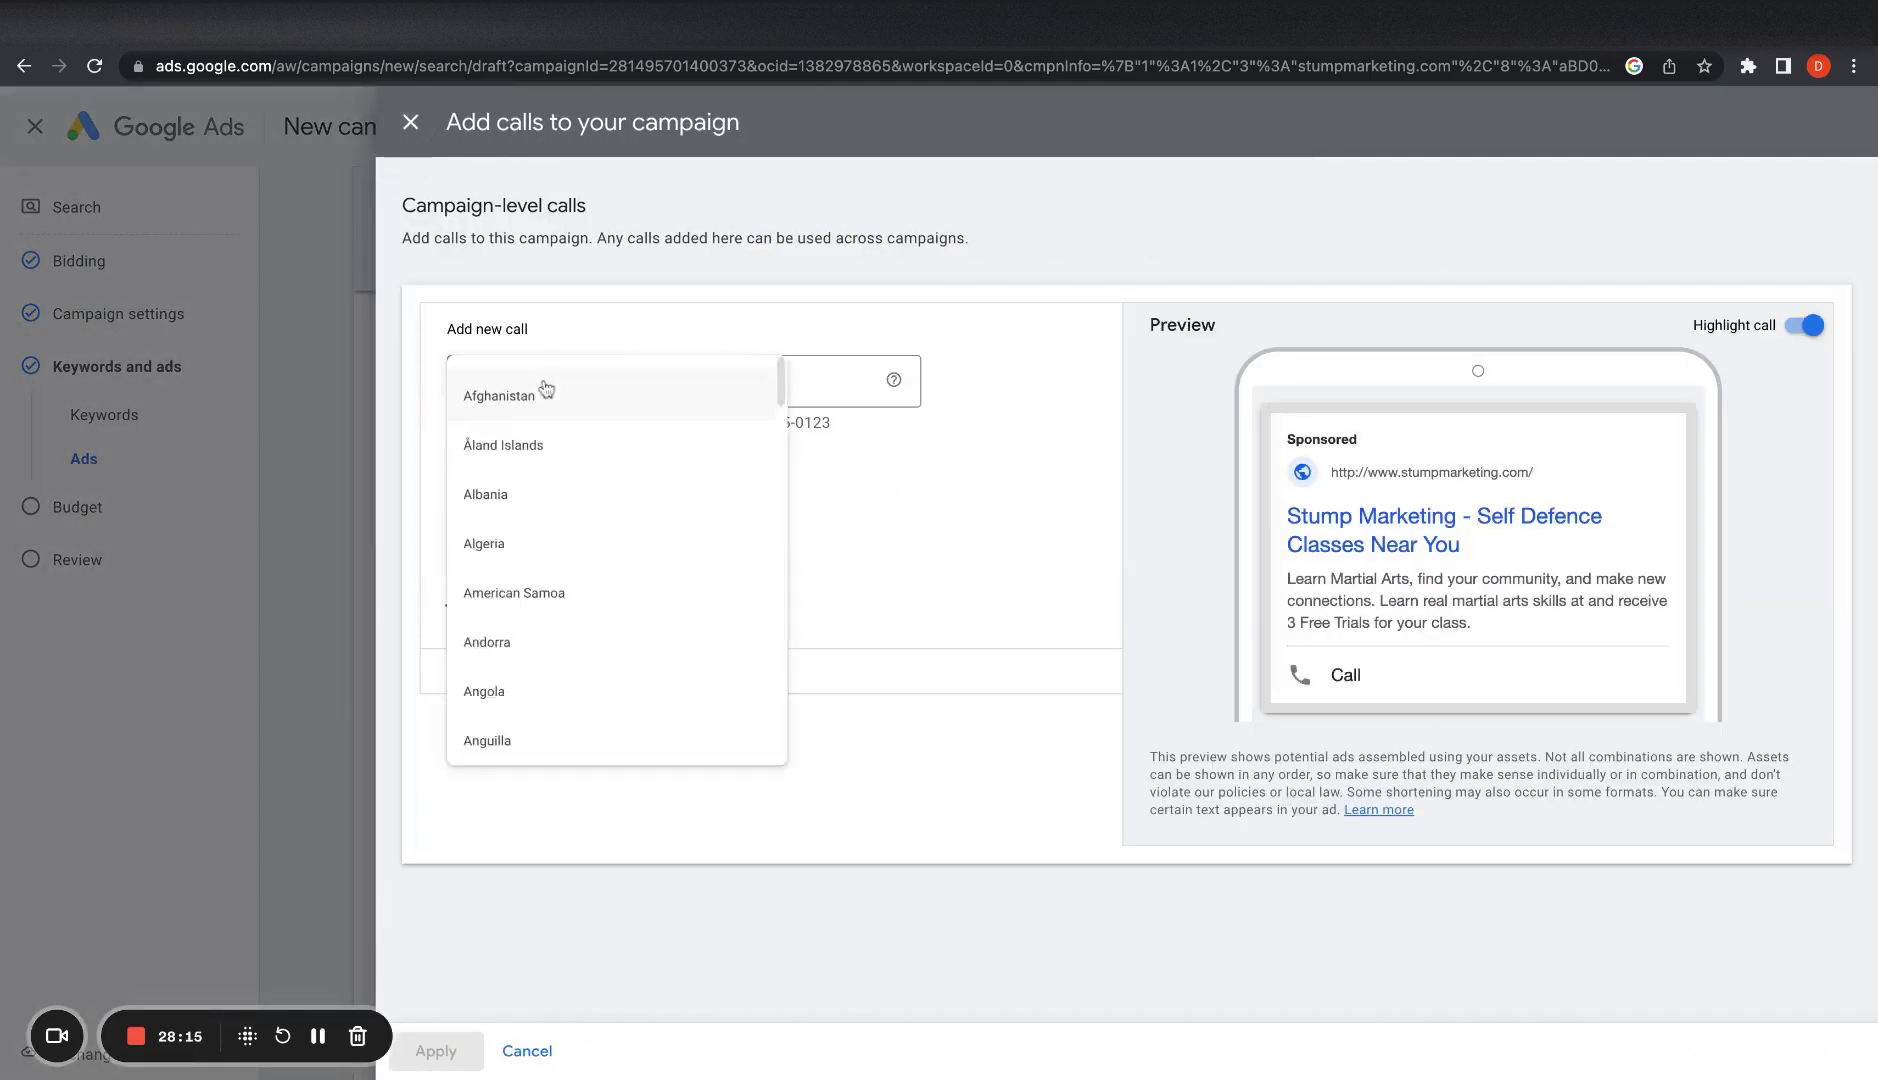
{"action": "left_click", "coordinate": [942, 560]}
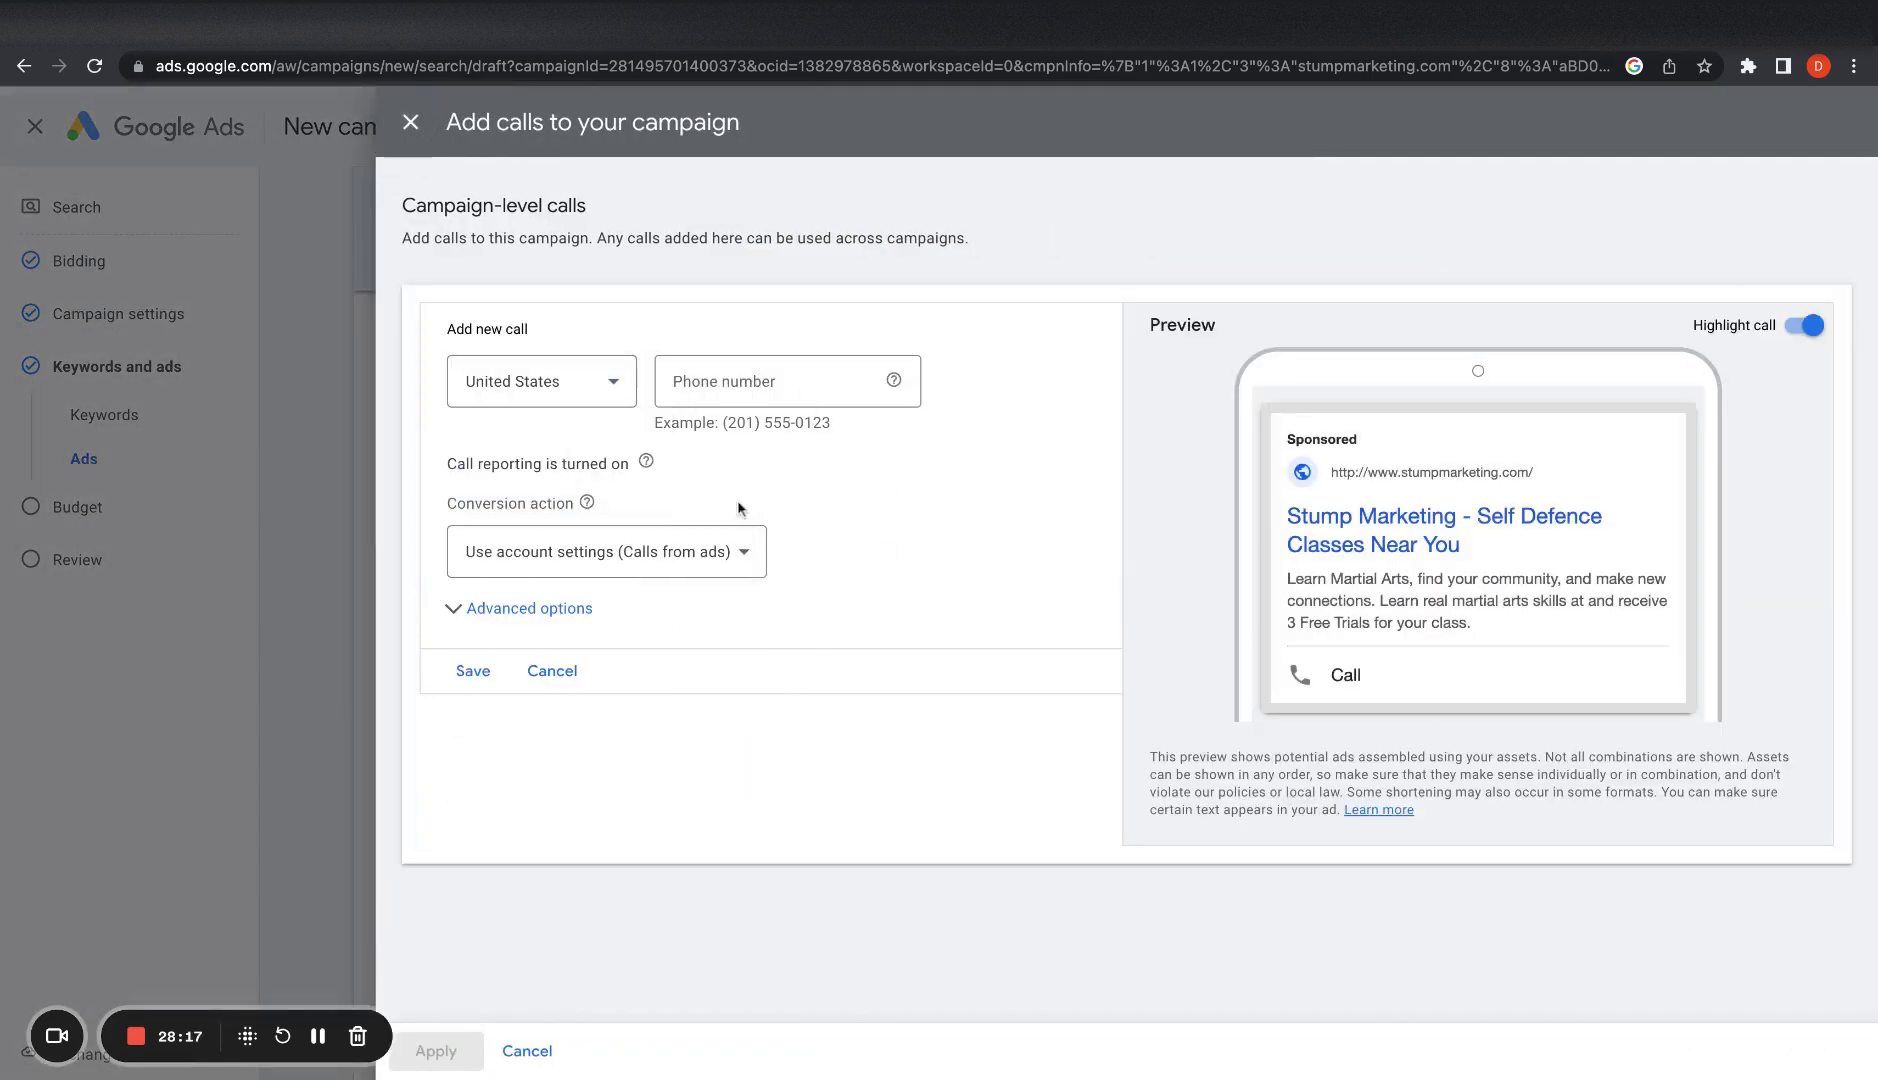
{"action": "left_click", "coordinate": [746, 551]}
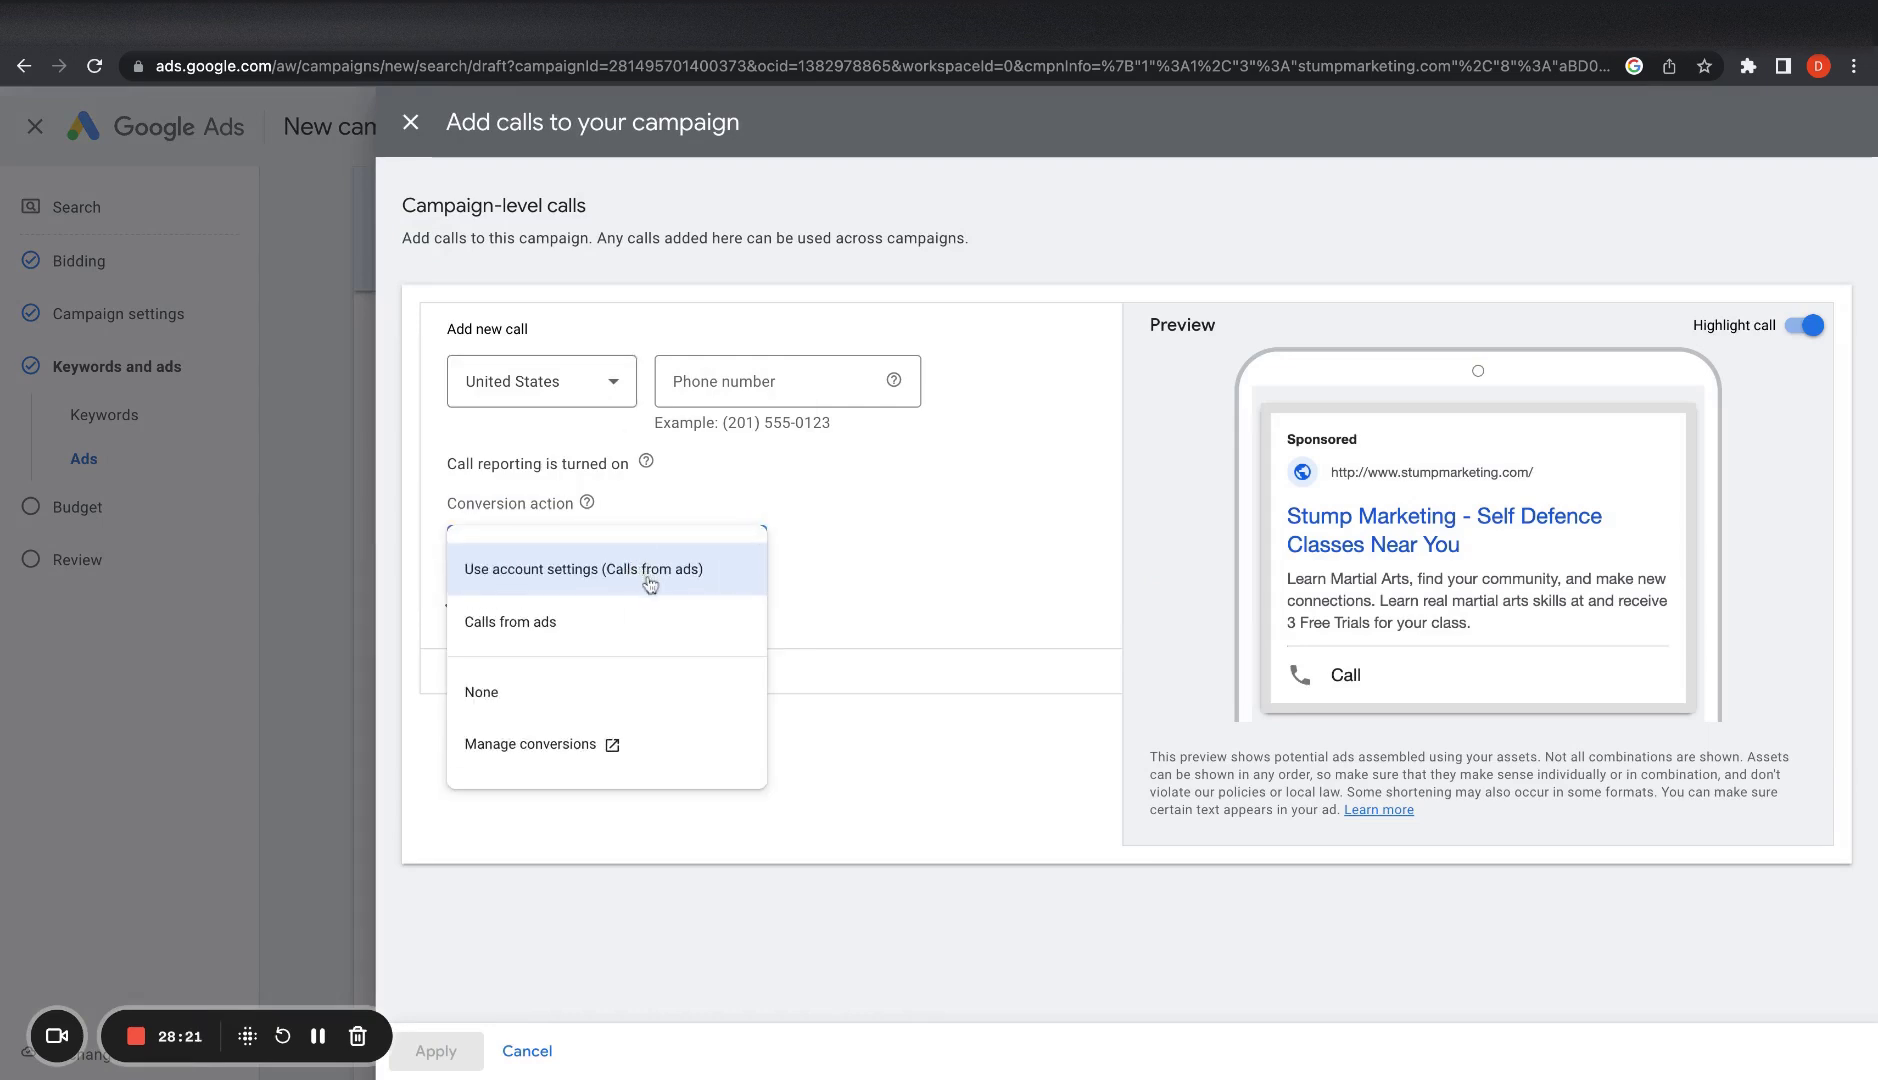
{"action": "left_click", "coordinate": [722, 577]}
{"action": "left_click", "coordinate": [527, 384]}
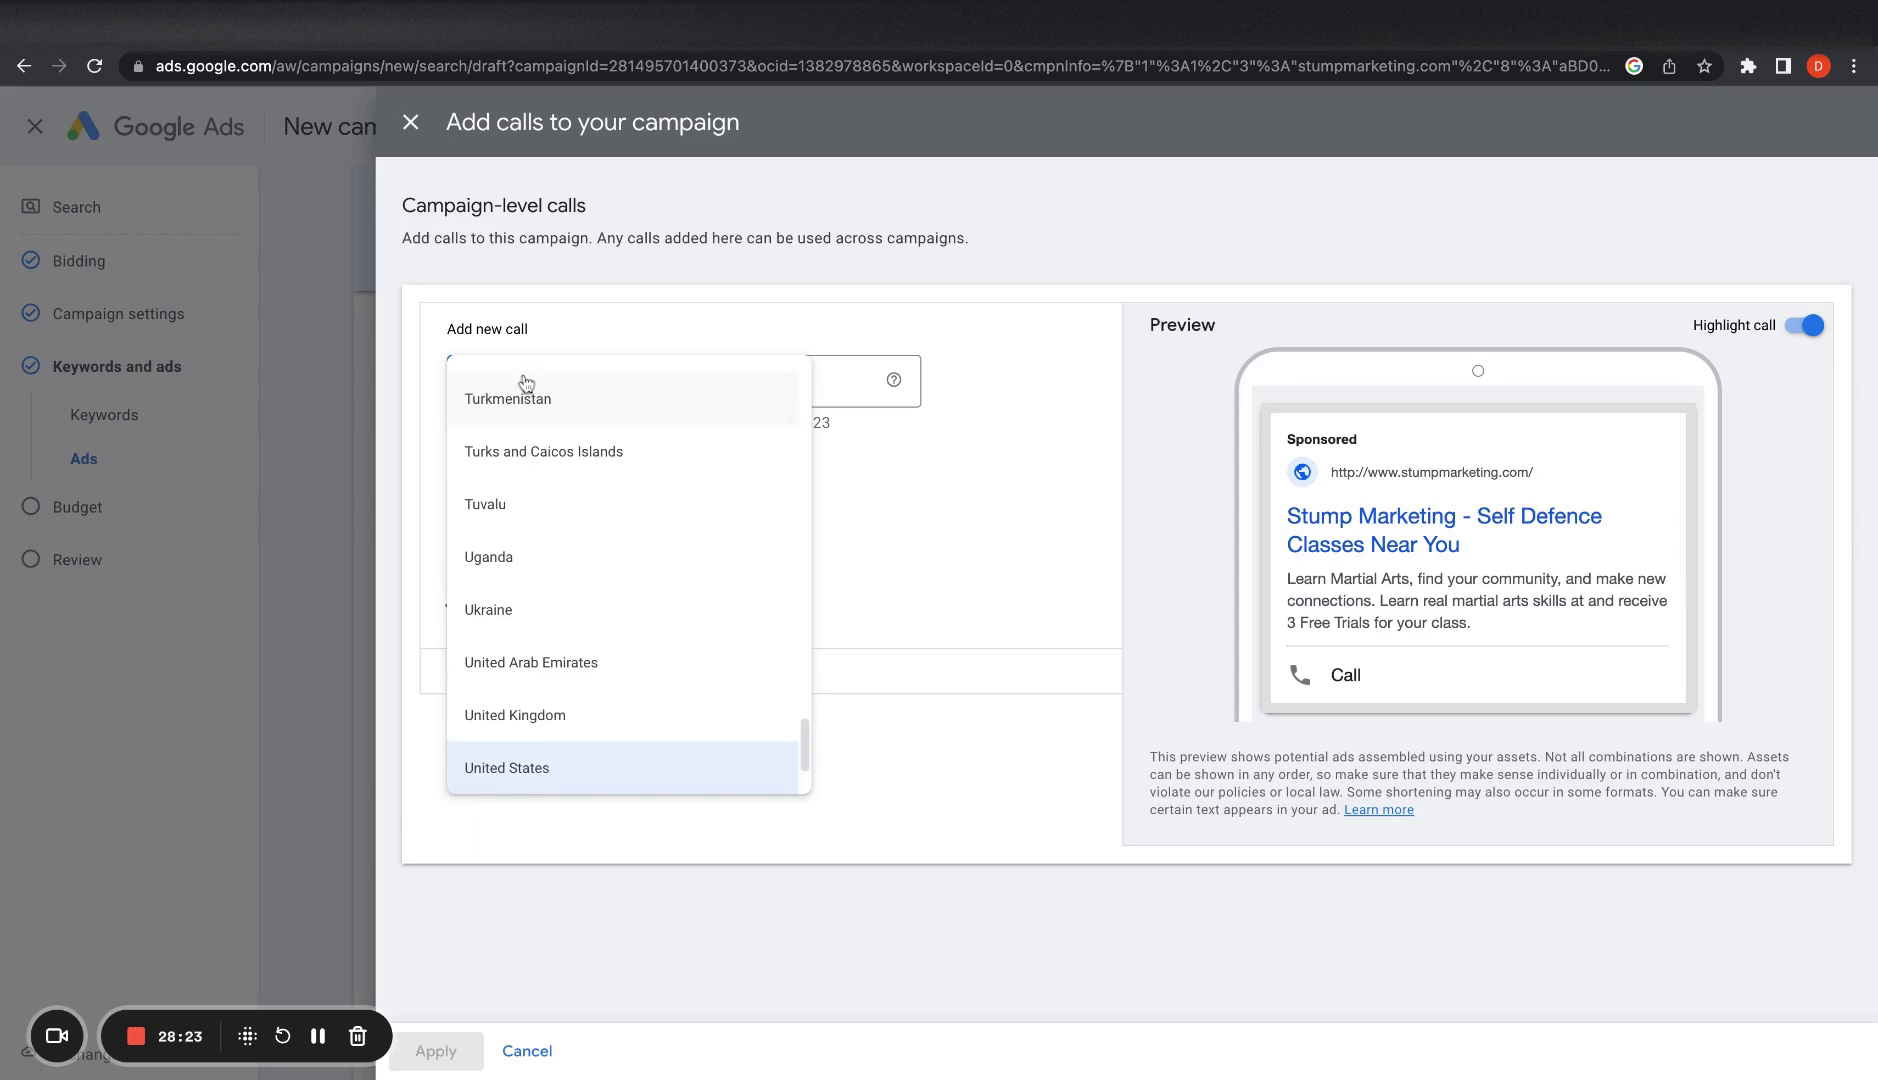
{"action": "scroll", "coordinate": [739, 652], "scroll_direction": "up", "scroll_amount": 1}
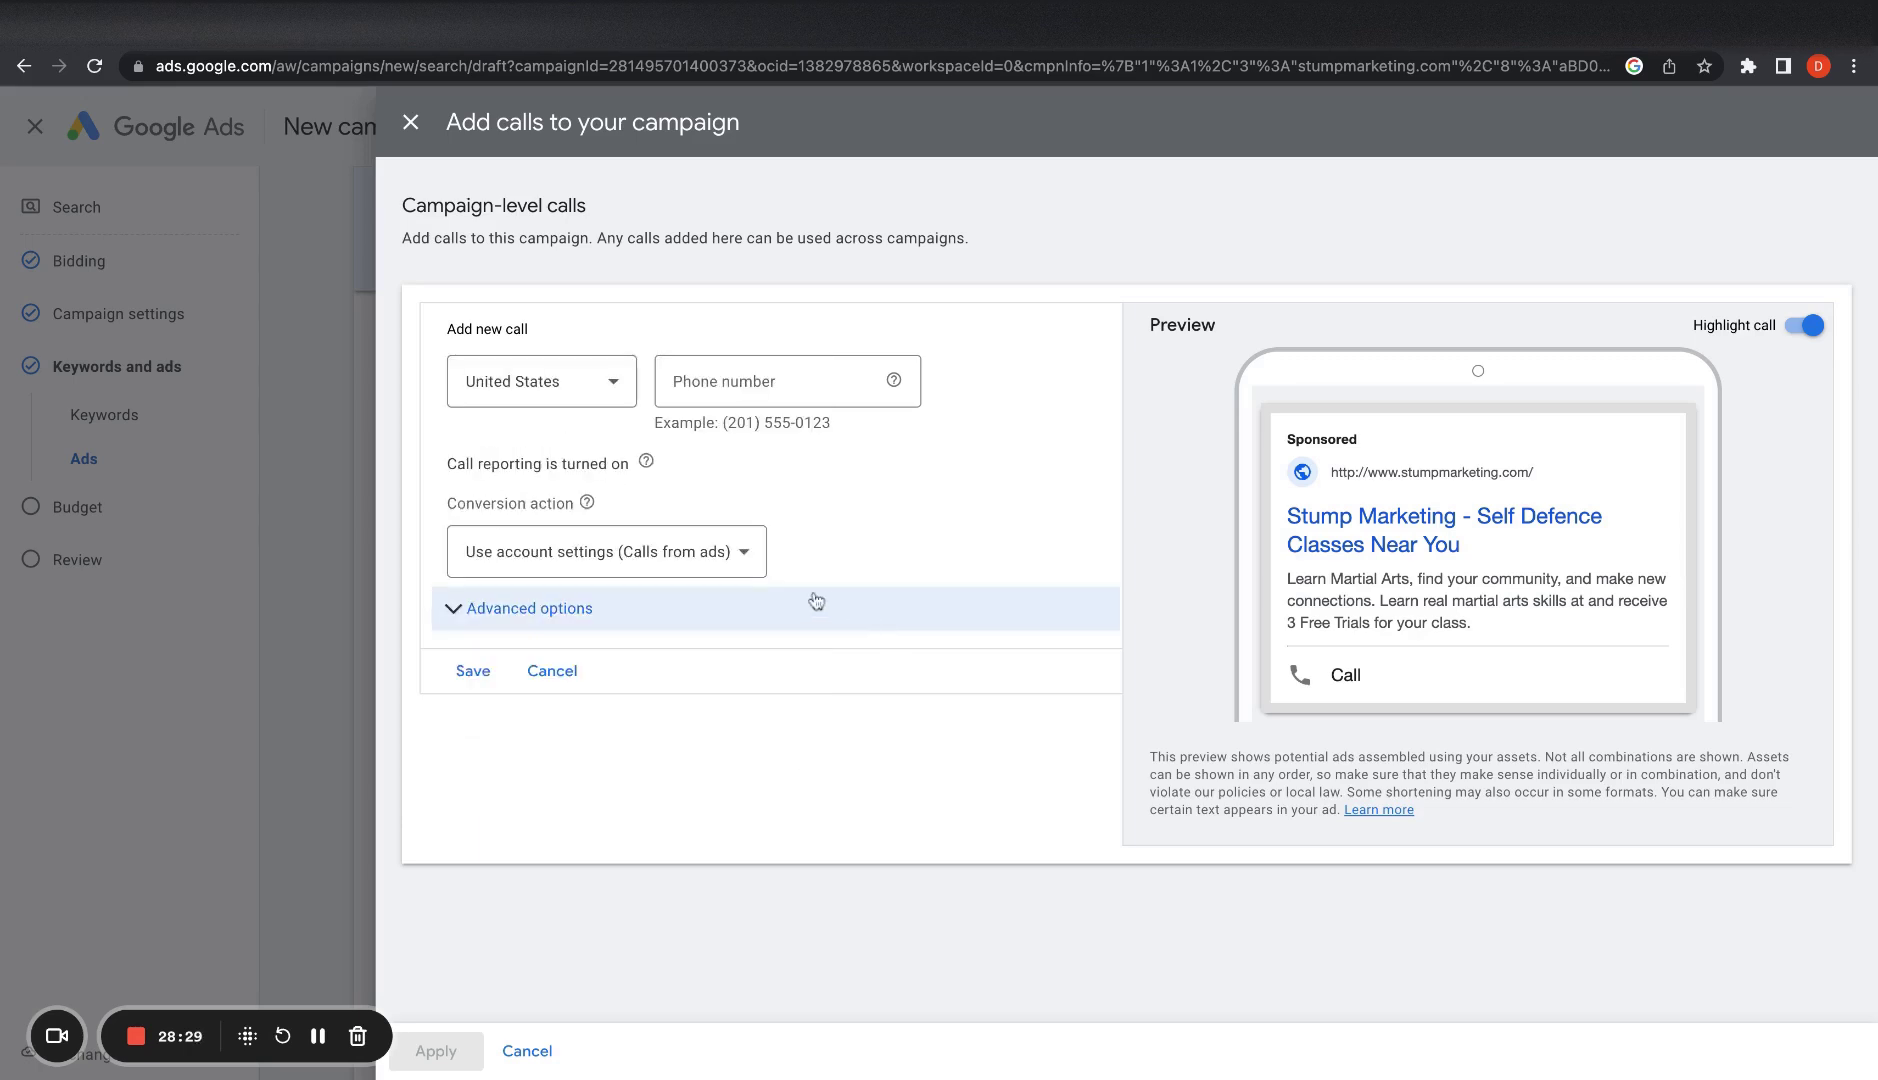
{"action": "left_click", "coordinate": [704, 551]}
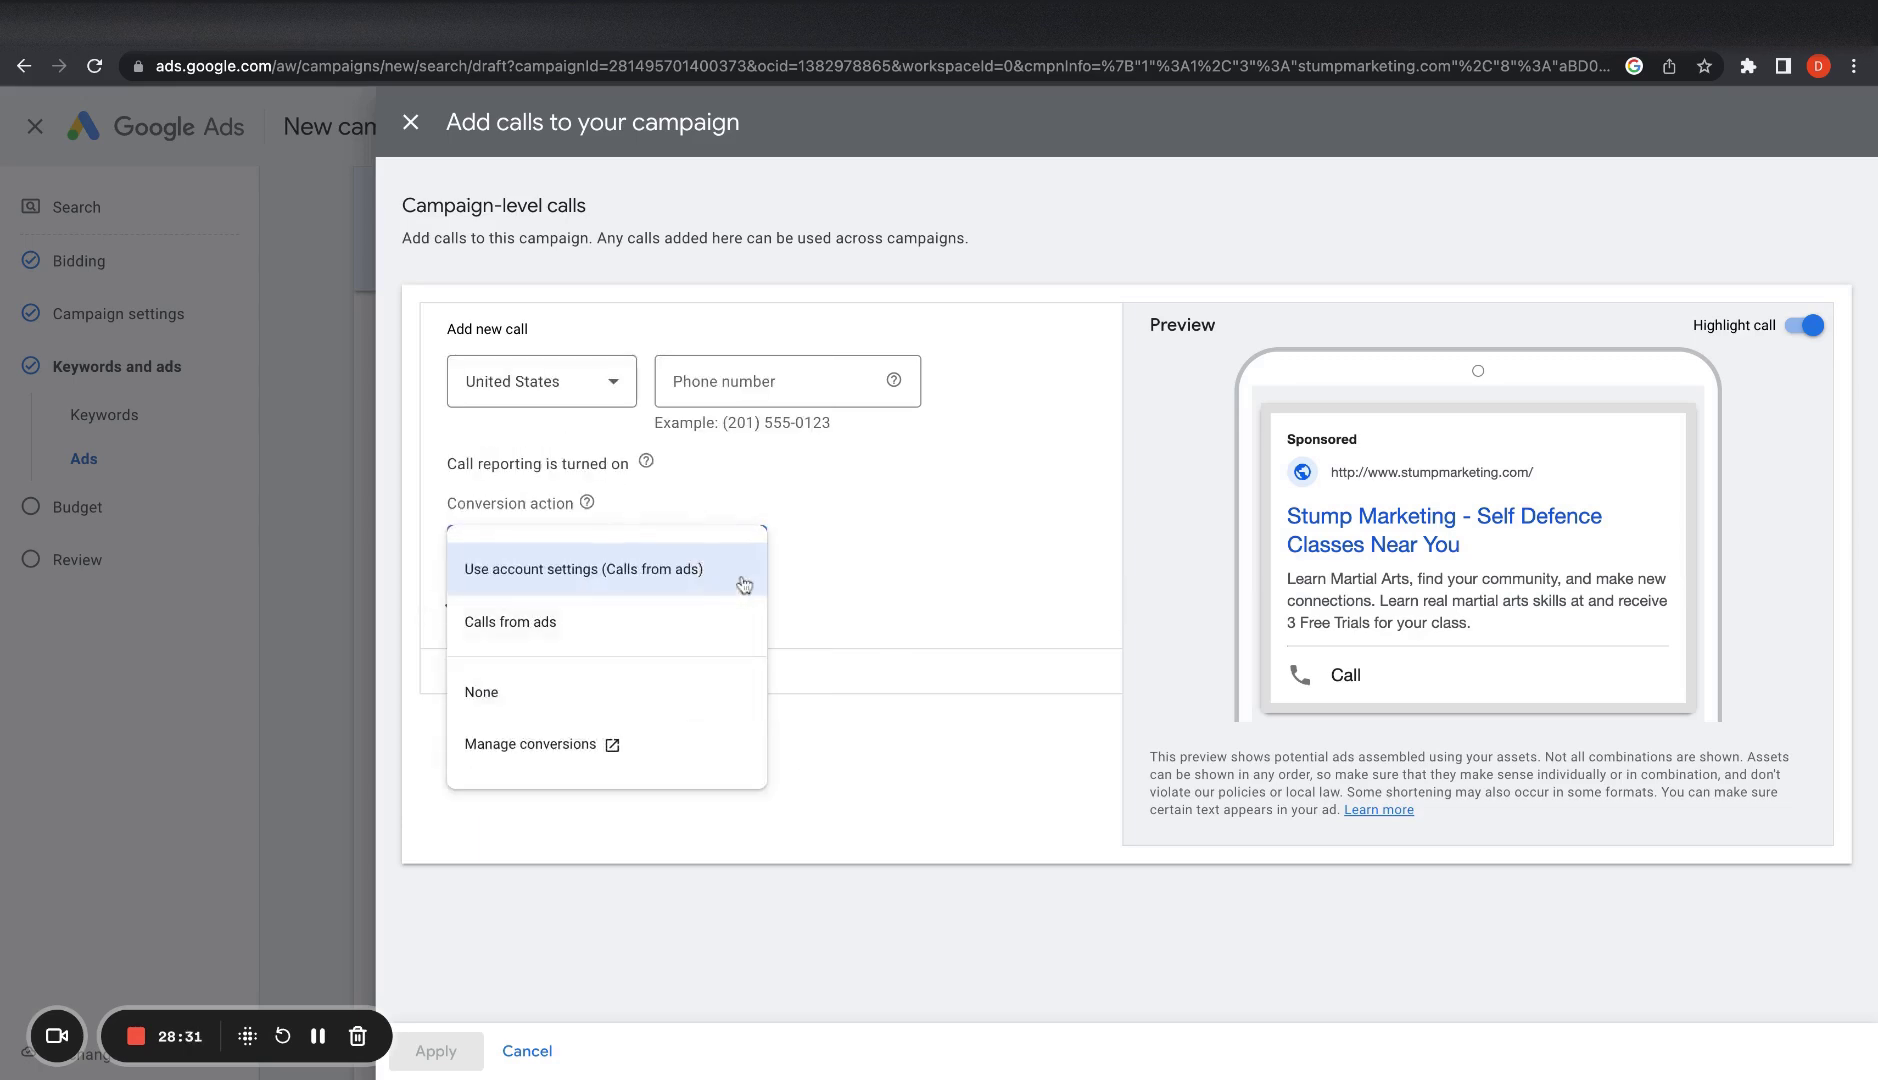
{"action": "left_click", "coordinate": [862, 562]}
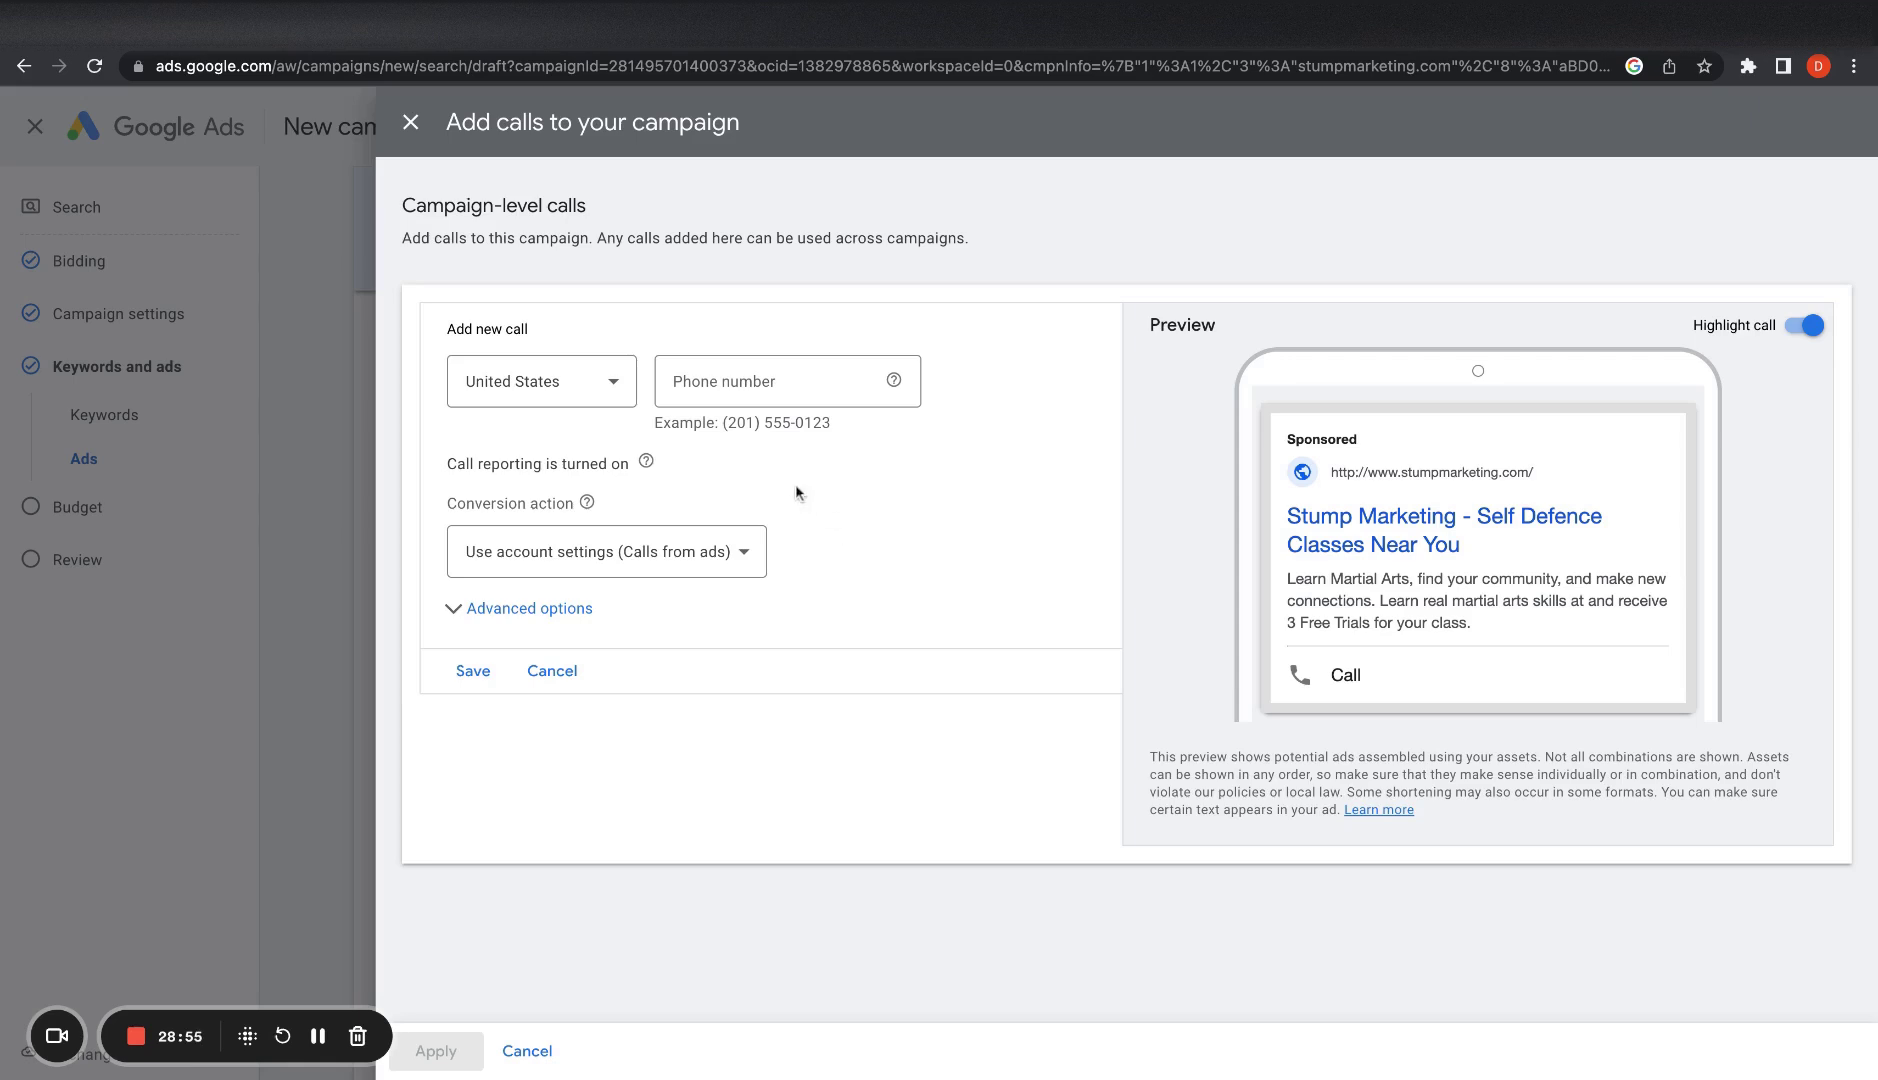
{"action": "left_click", "coordinate": [410, 122]}
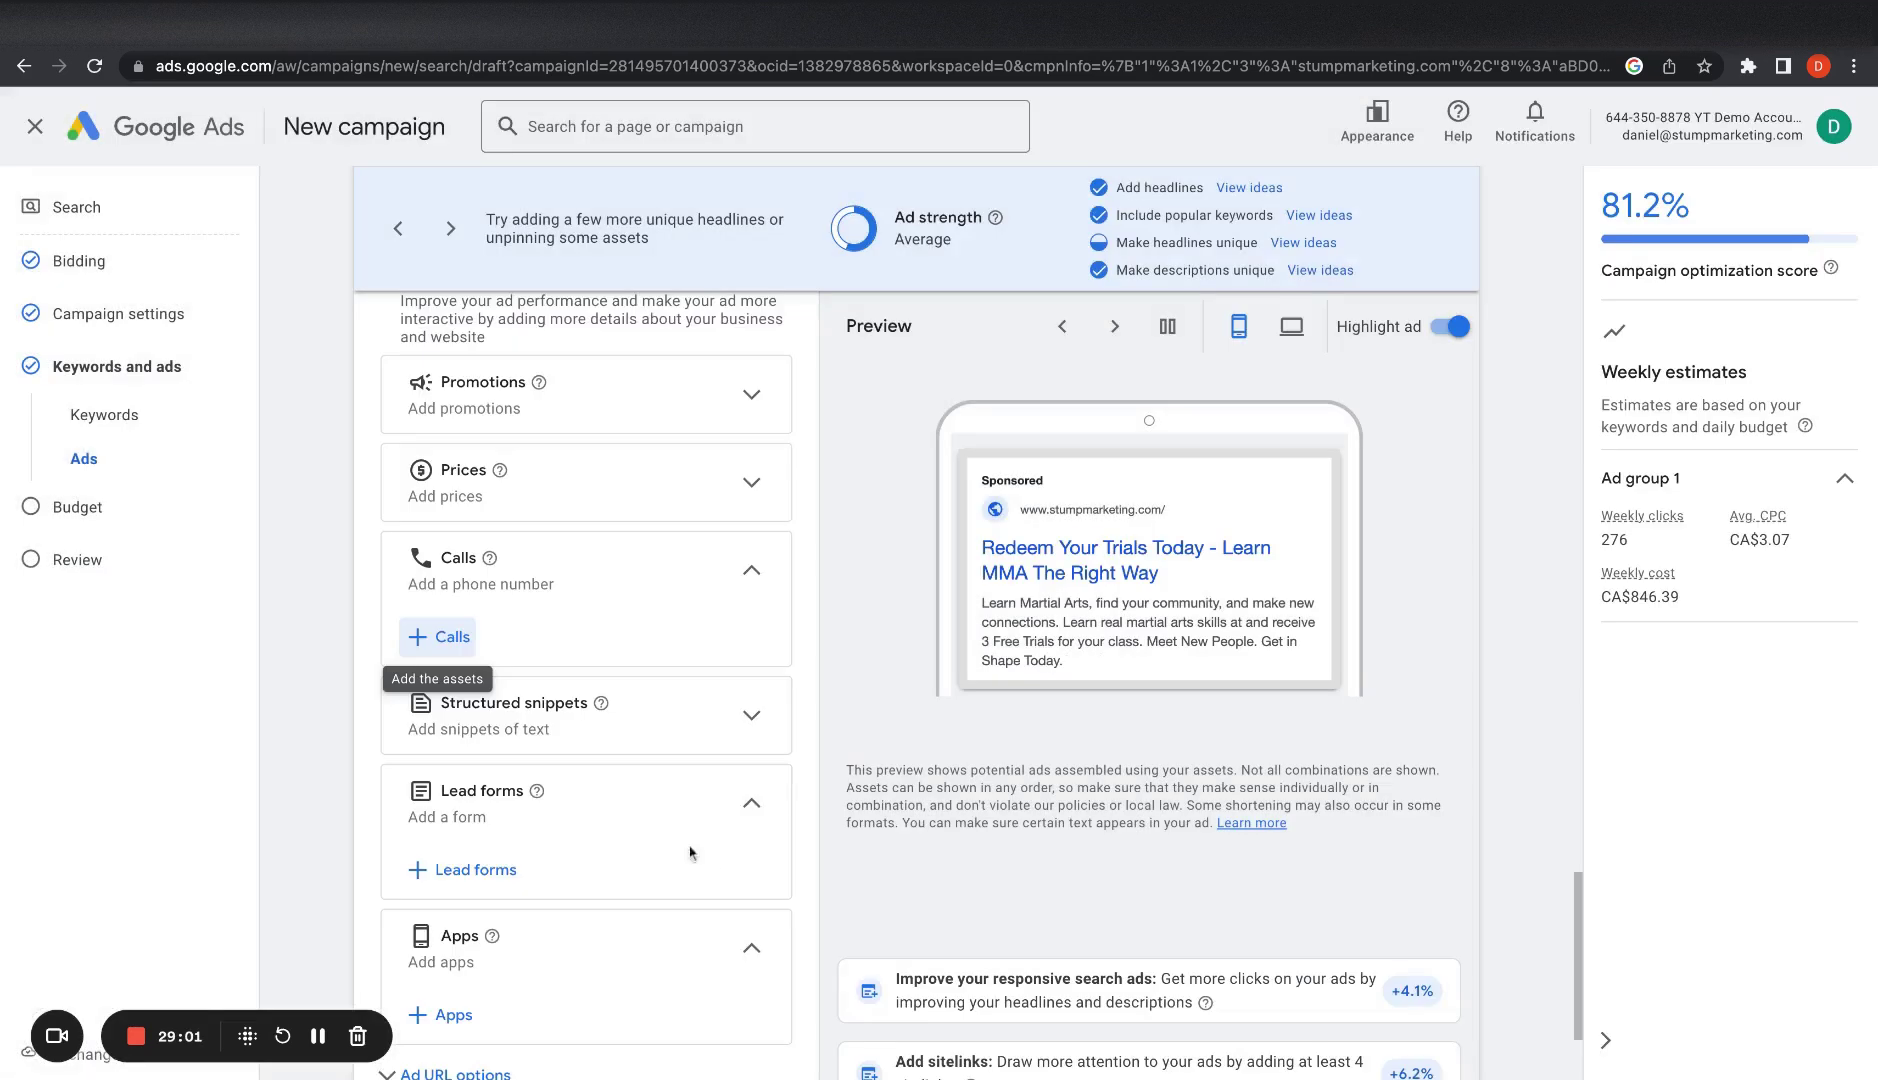
Step: Try a campaign-level structured snippet with the Service catalog header and the values "Martial Arts Training" and "Fitness", and leave without saving it
{"action": "scroll", "coordinate": [381, 871], "scroll_direction": "down", "scroll_amount": 2}
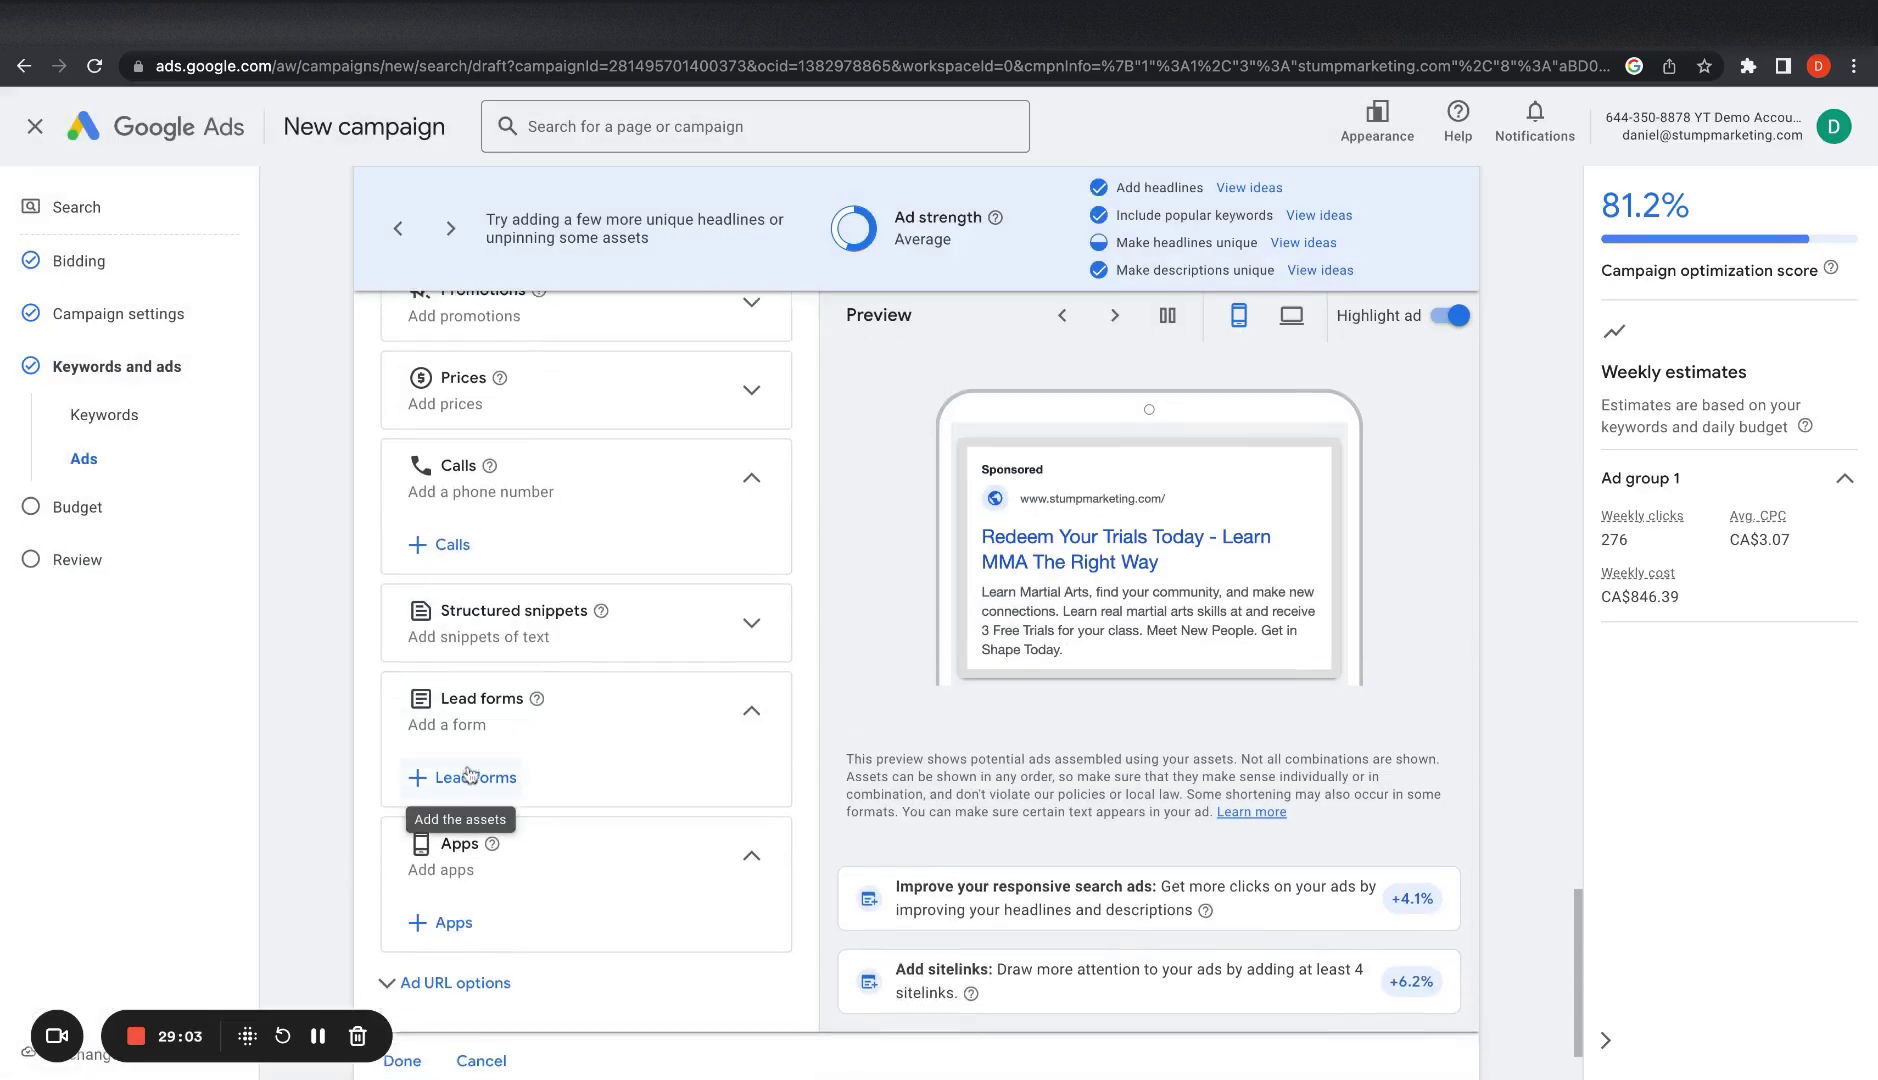
{"action": "left_click", "coordinate": [591, 650]}
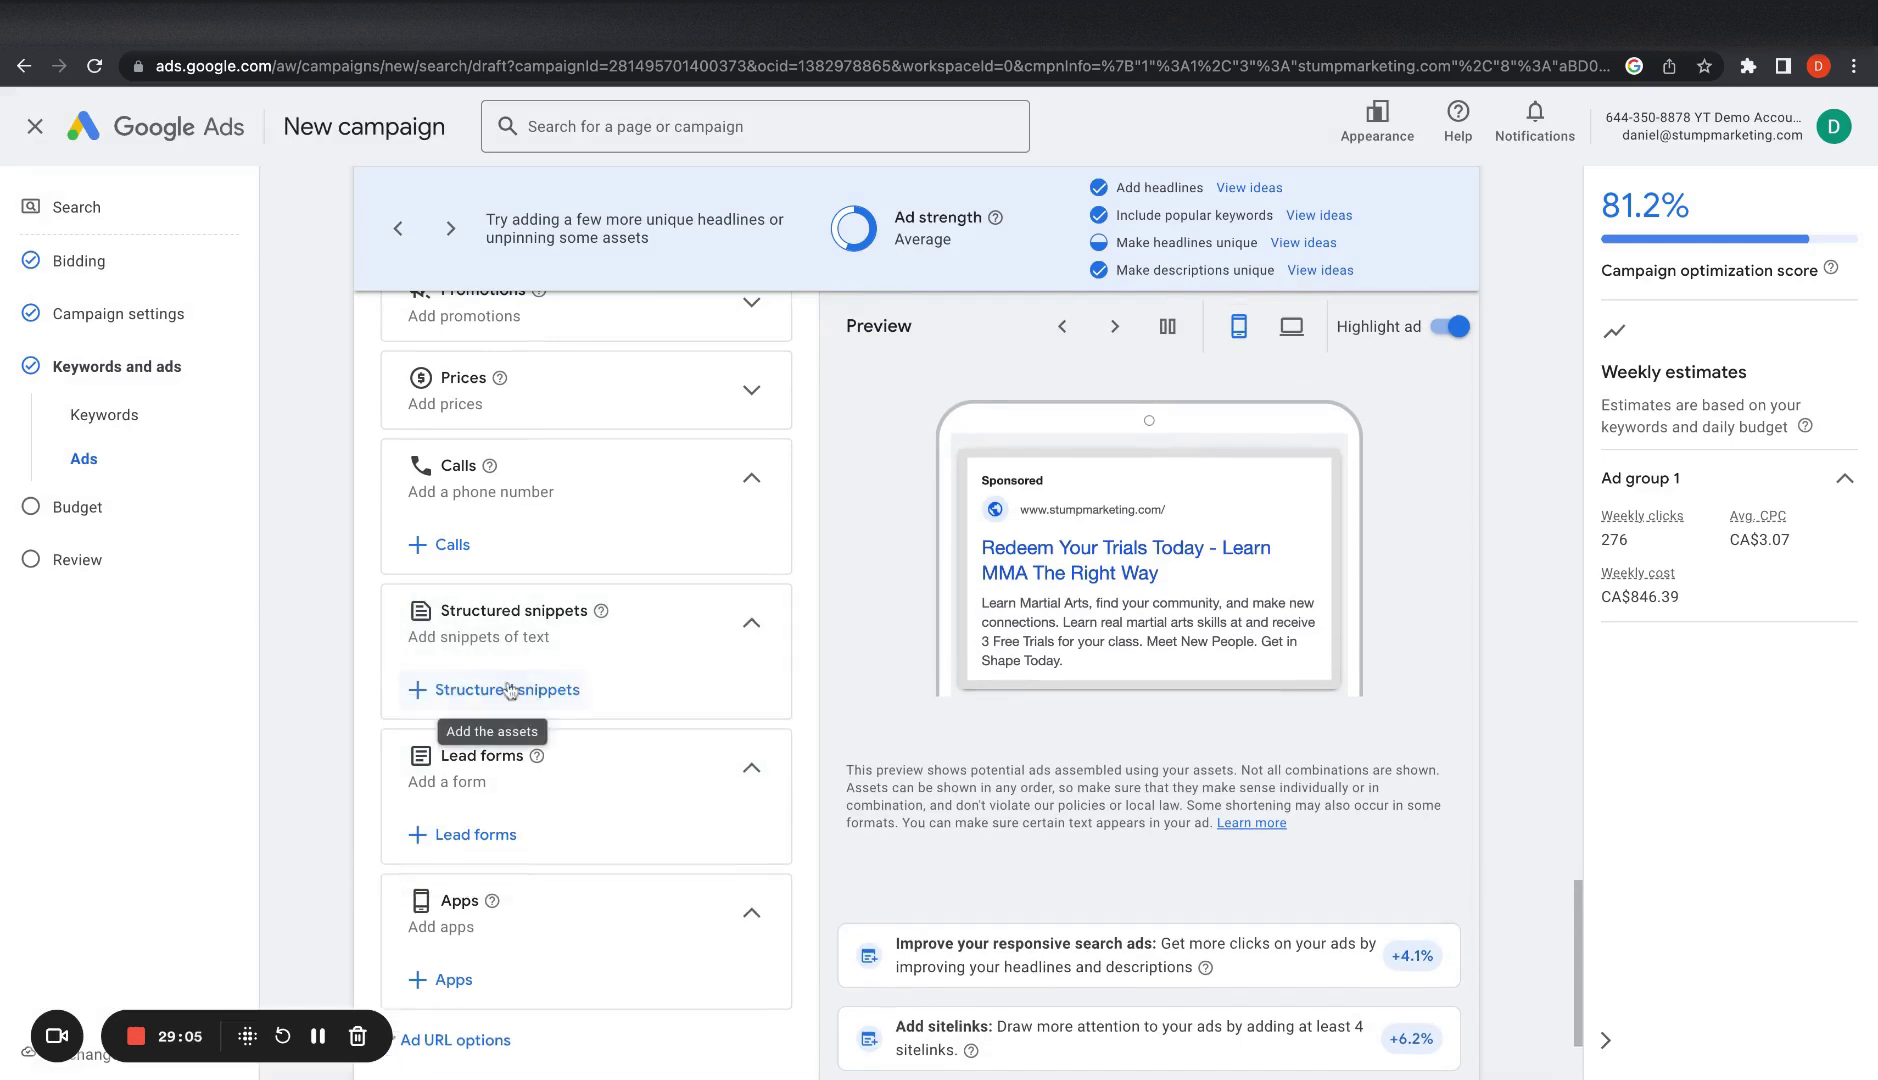
{"action": "left_click", "coordinate": [509, 690]}
{"action": "left_click", "coordinate": [672, 411]}
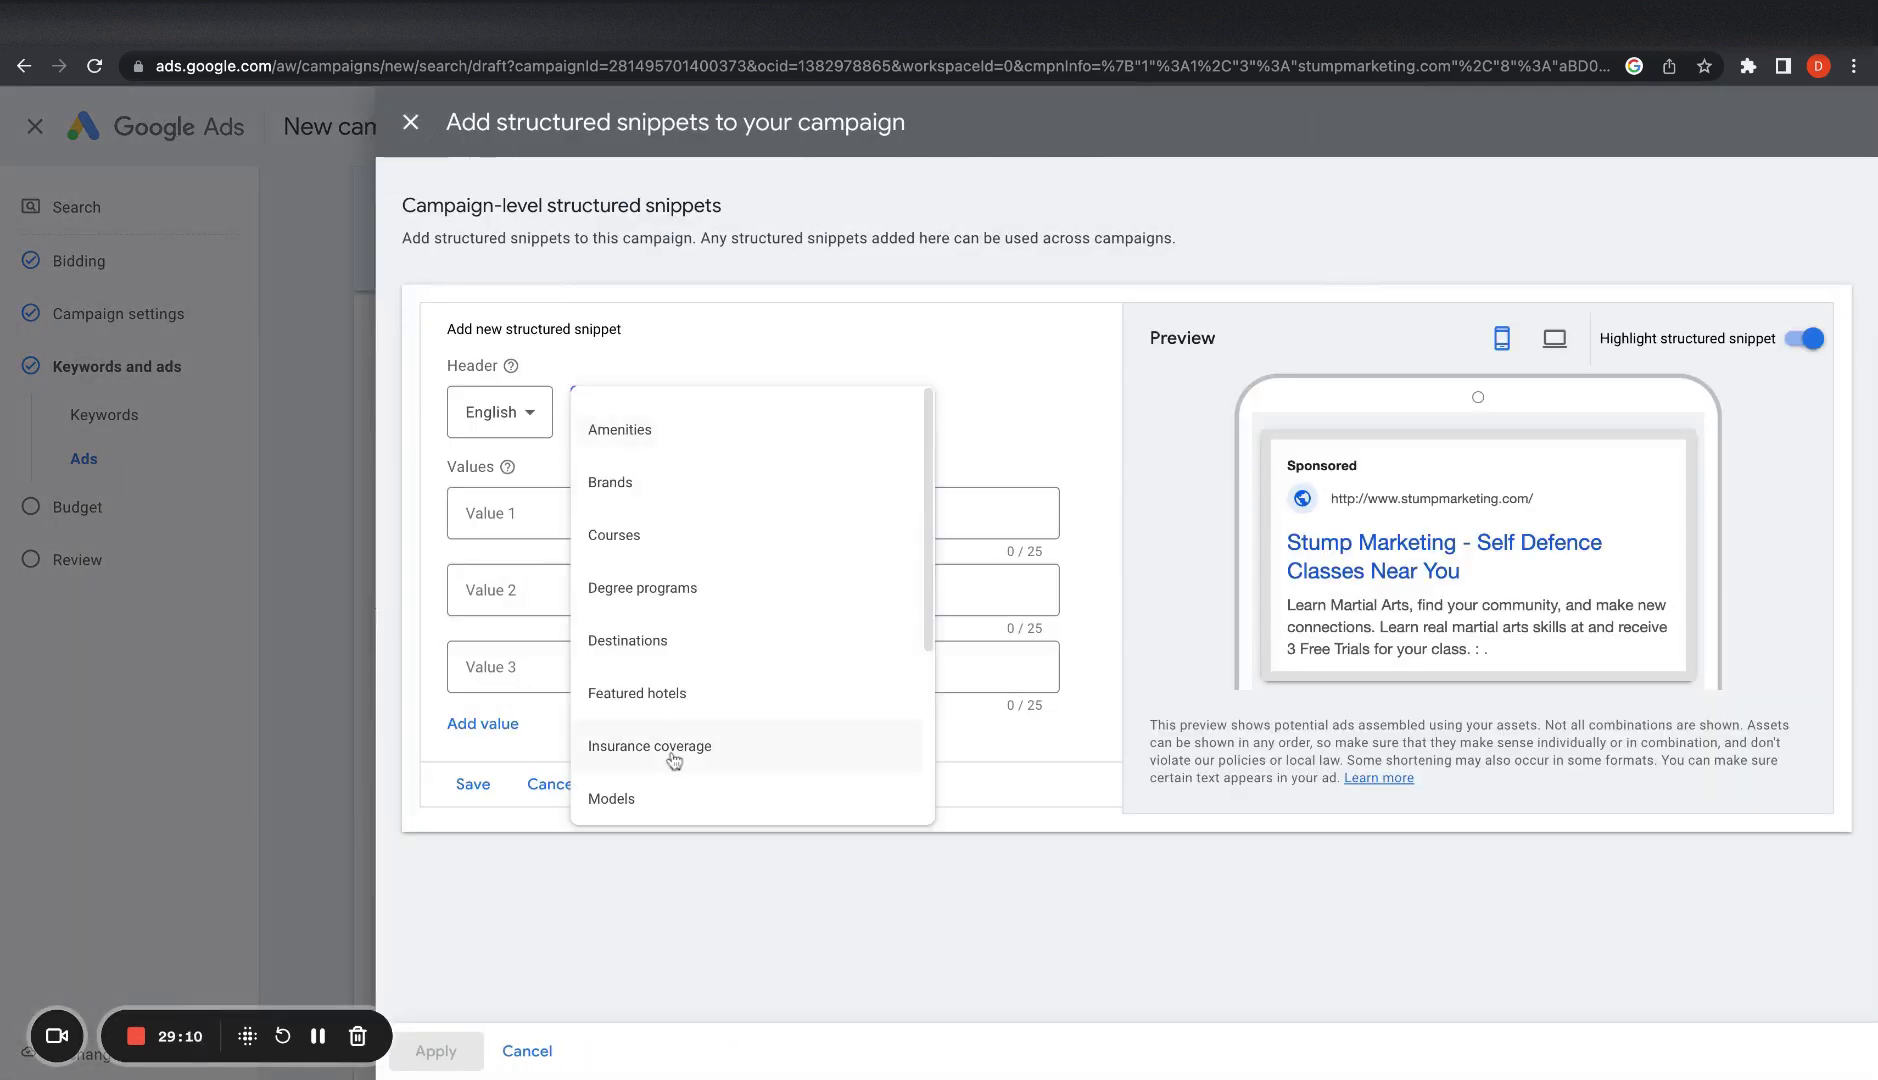
{"action": "scroll", "coordinate": [673, 760], "scroll_direction": "down", "scroll_amount": 3}
{"action": "left_click", "coordinate": [733, 640]}
{"action": "left_click", "coordinate": [676, 517]}
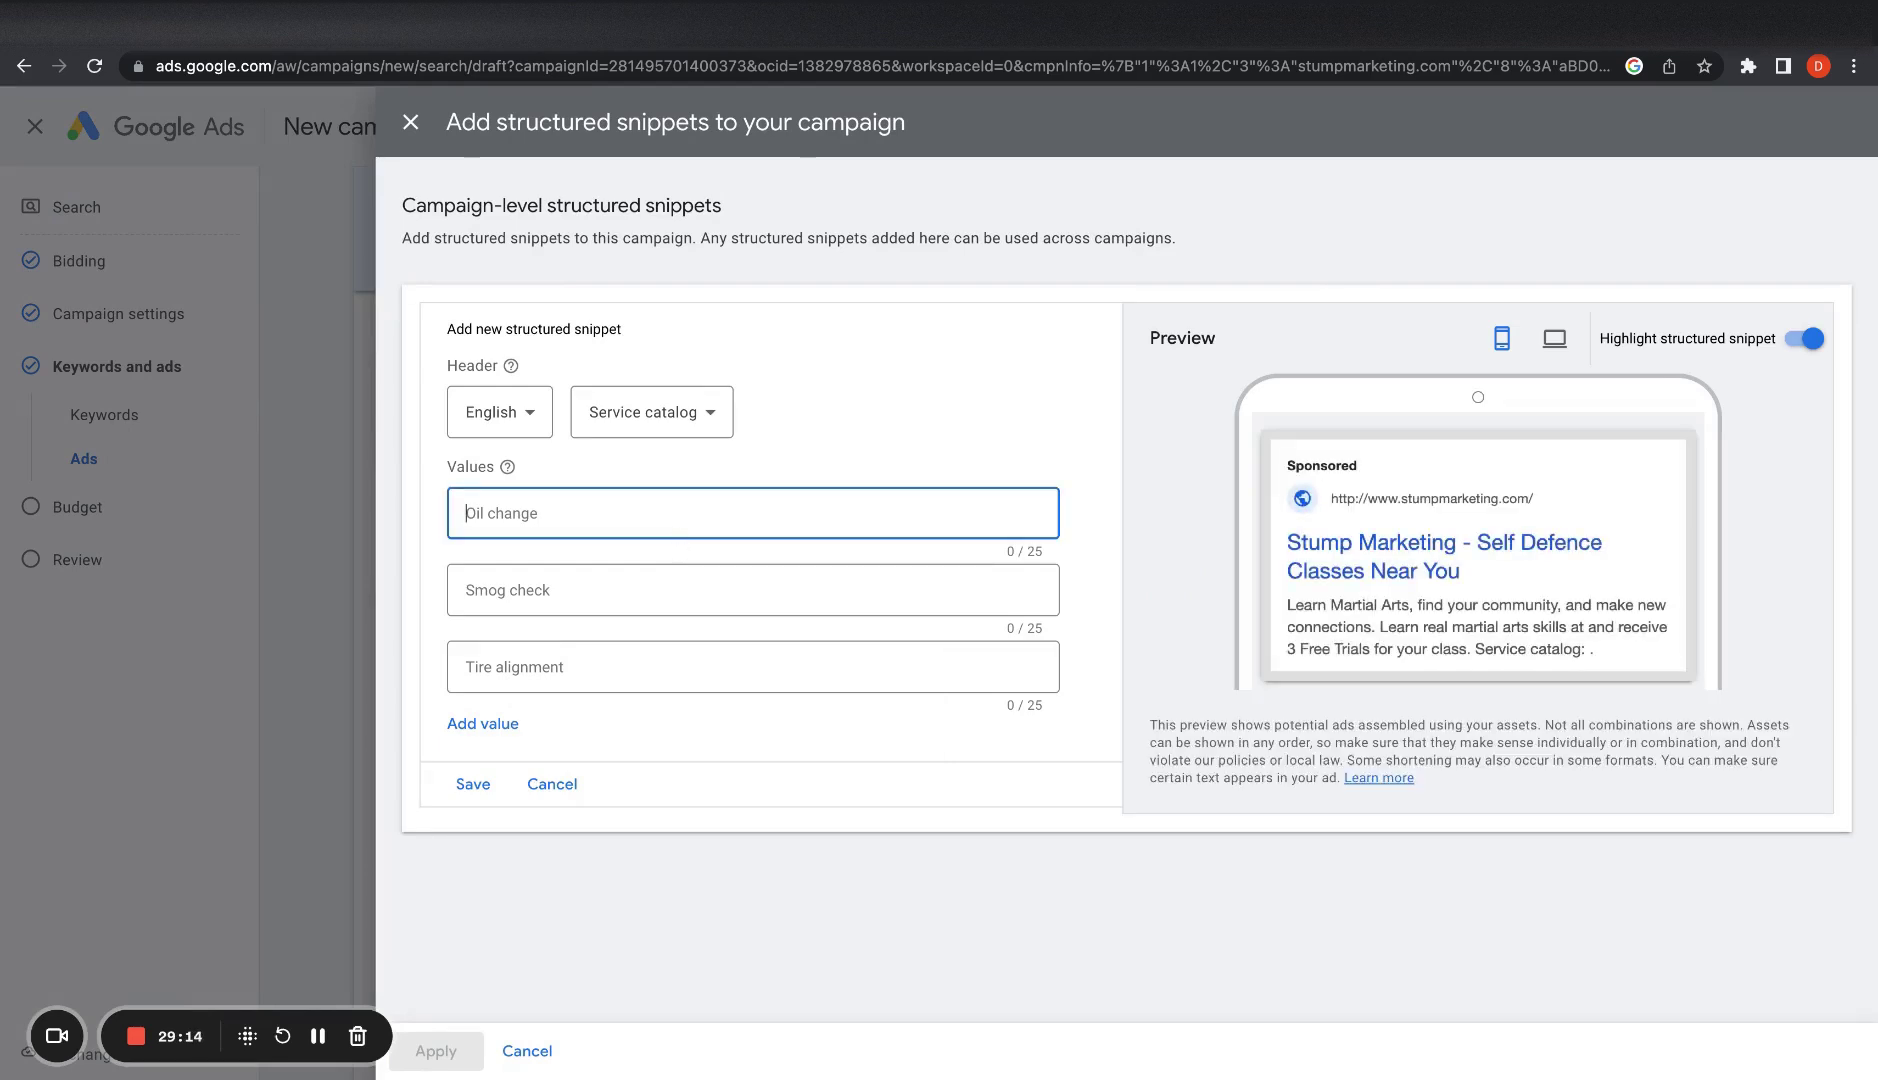
{"action": "type", "text": "Martial Arts Training"}
{"action": "left_click", "coordinate": [670, 583]}
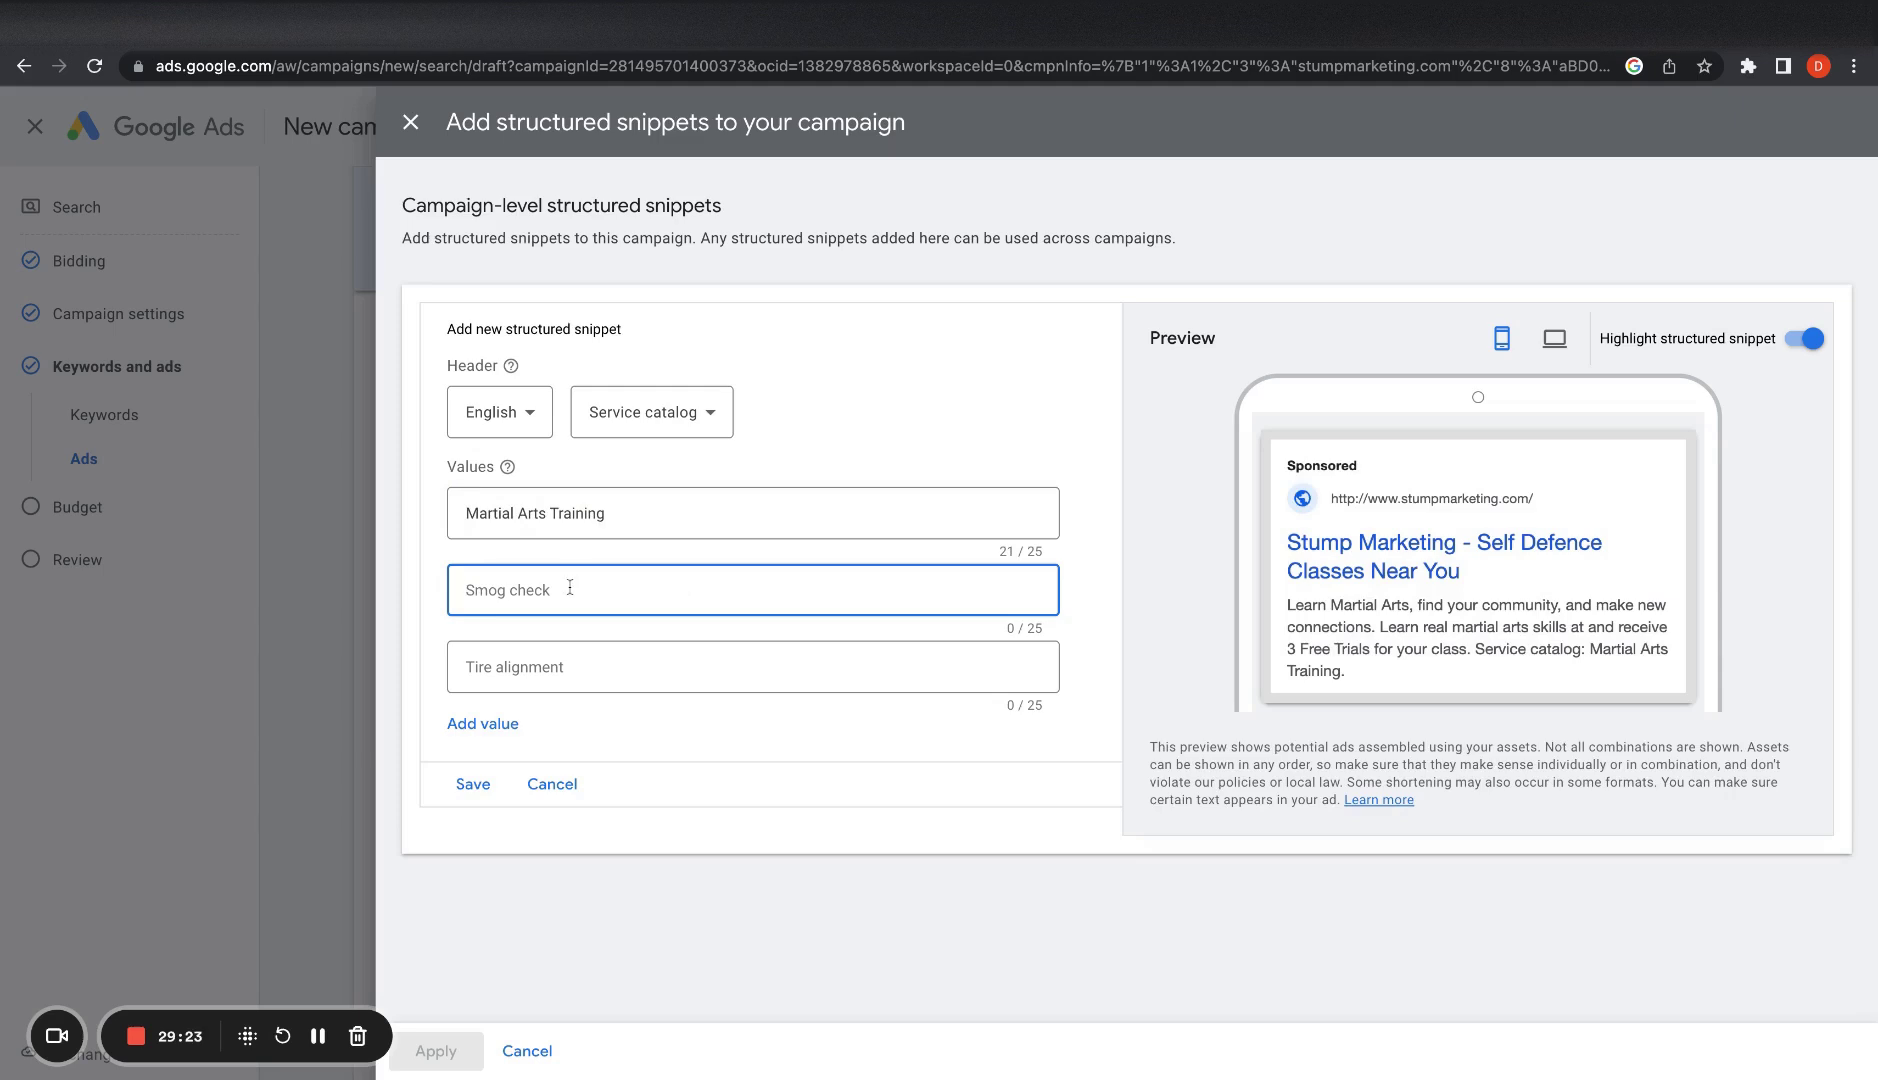
{"action": "type", "text": "Fitness"}
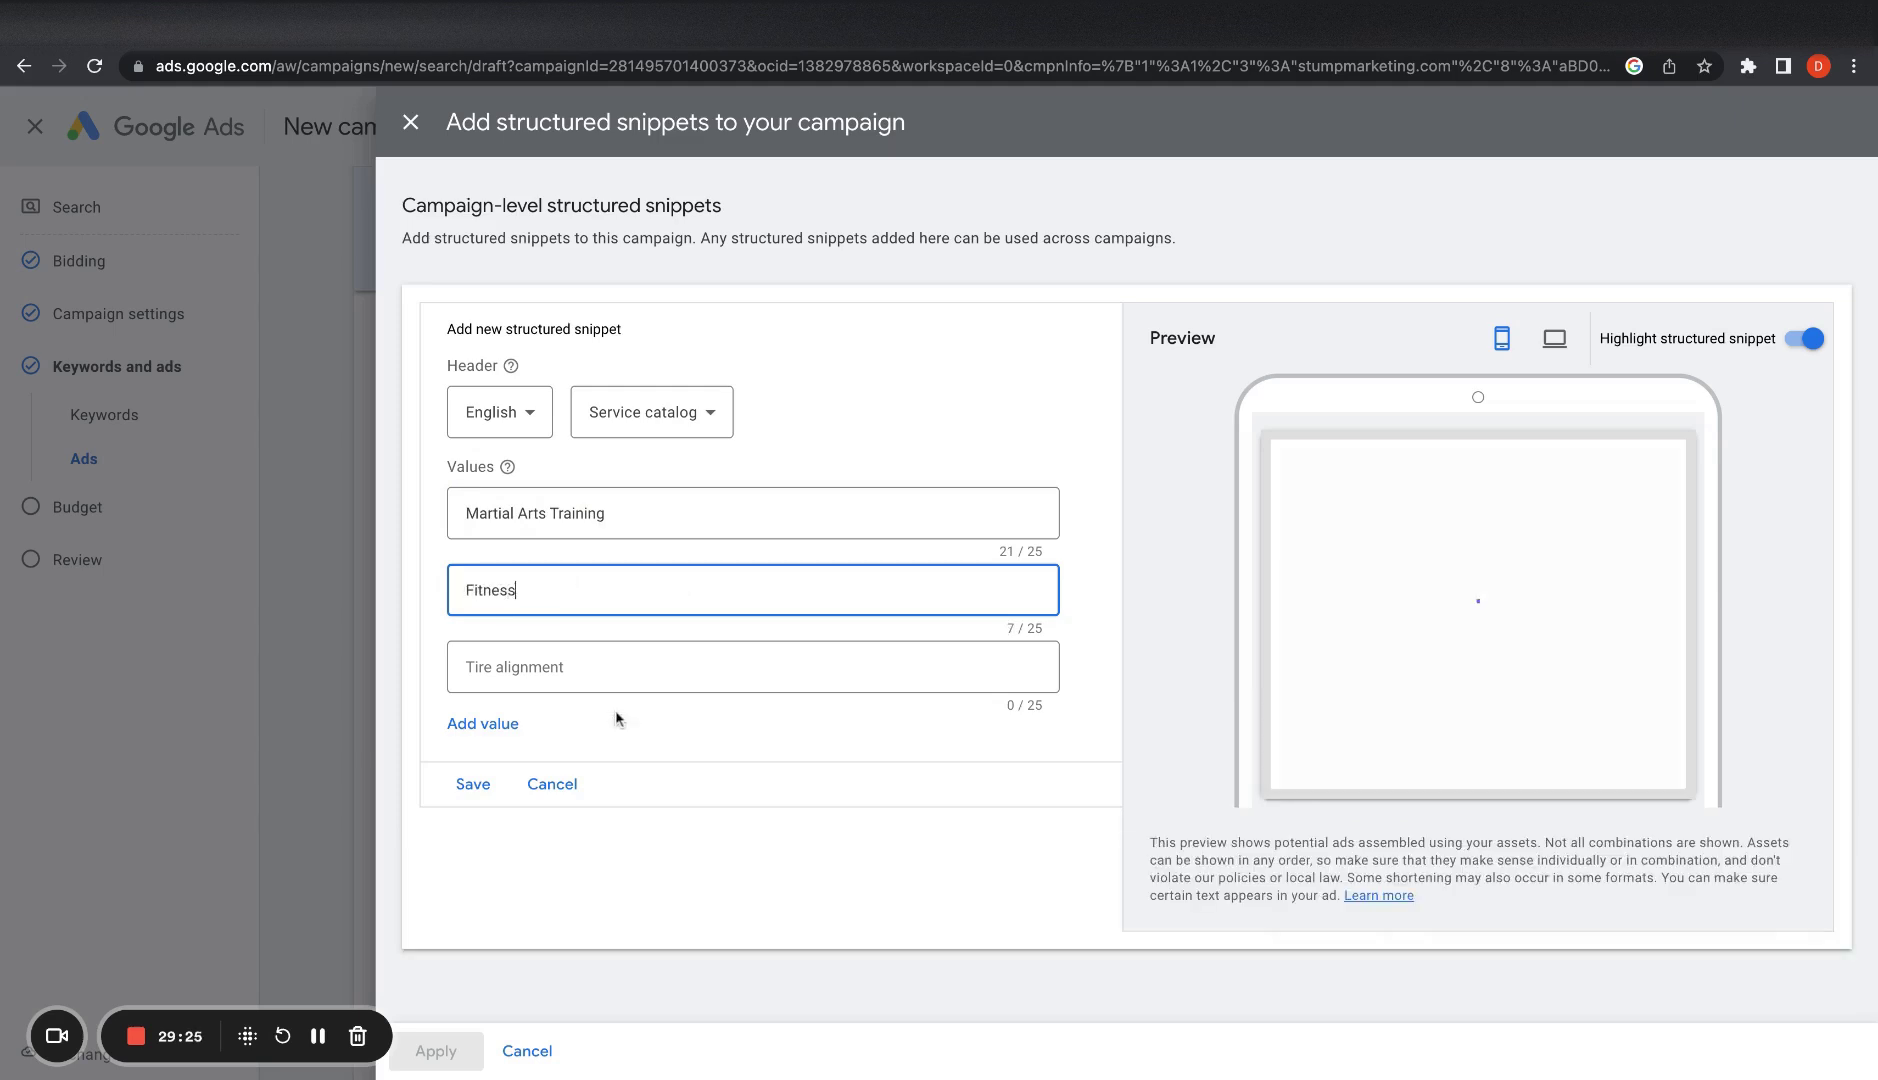
{"action": "left_click", "coordinate": [410, 122]}
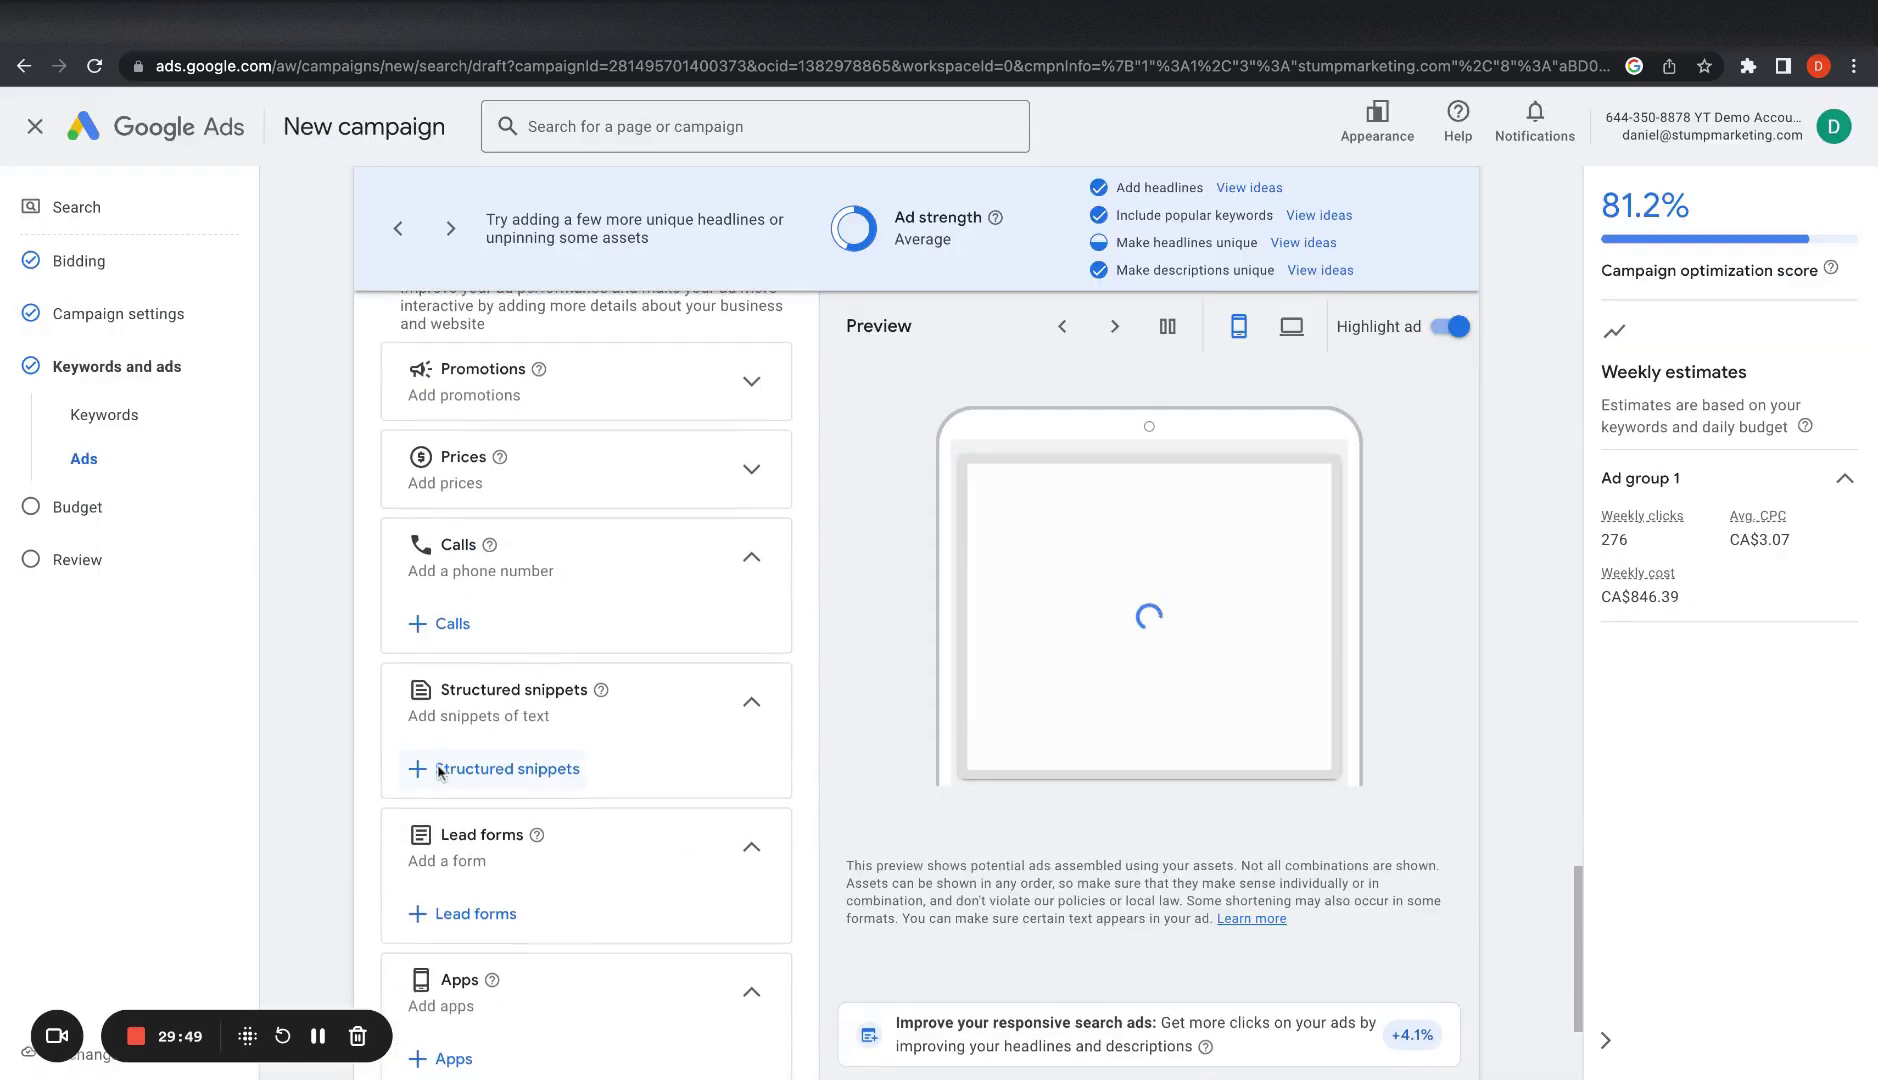
Step: Review the ad's sitelinks, callouts and additional asset types through to the end of the ad editor
{"action": "scroll", "coordinate": [555, 628], "scroll_direction": "up", "scroll_amount": 2}
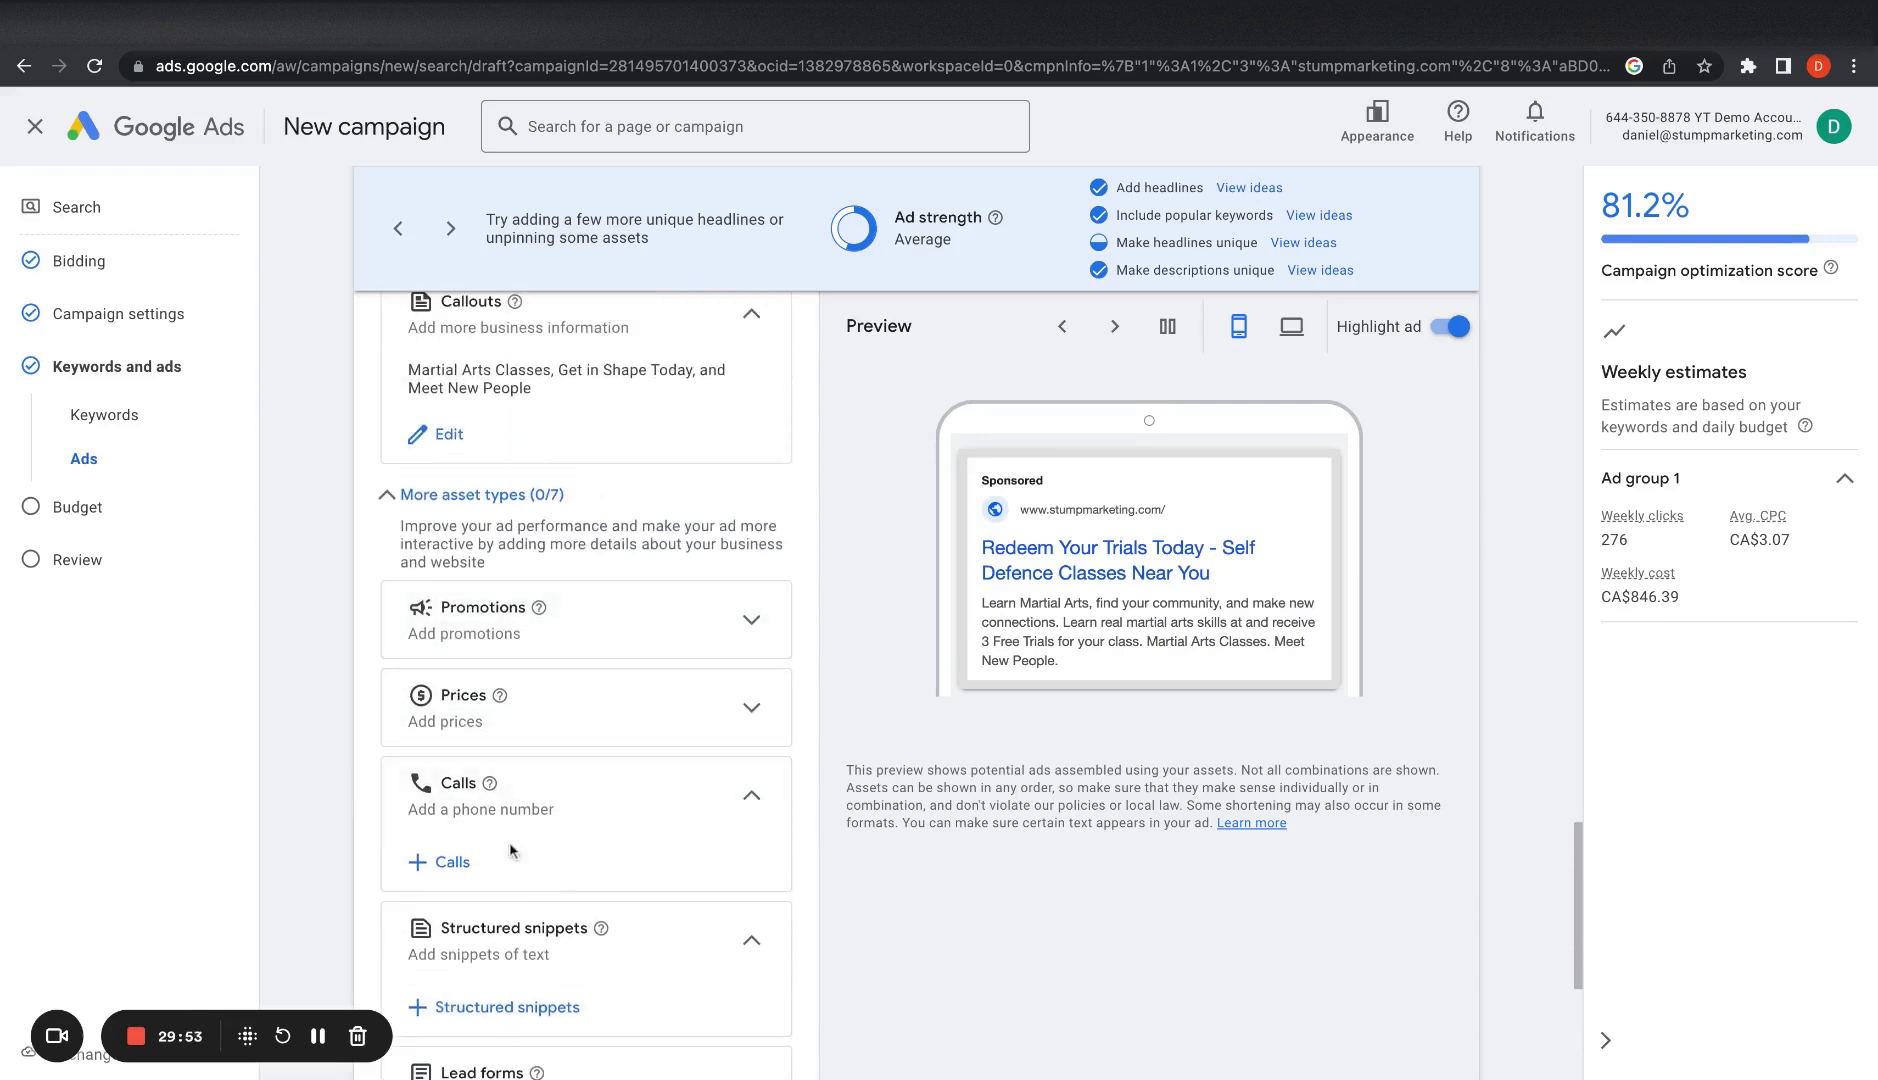
{"action": "scroll", "coordinate": [565, 700], "scroll_direction": "up", "scroll_amount": 1}
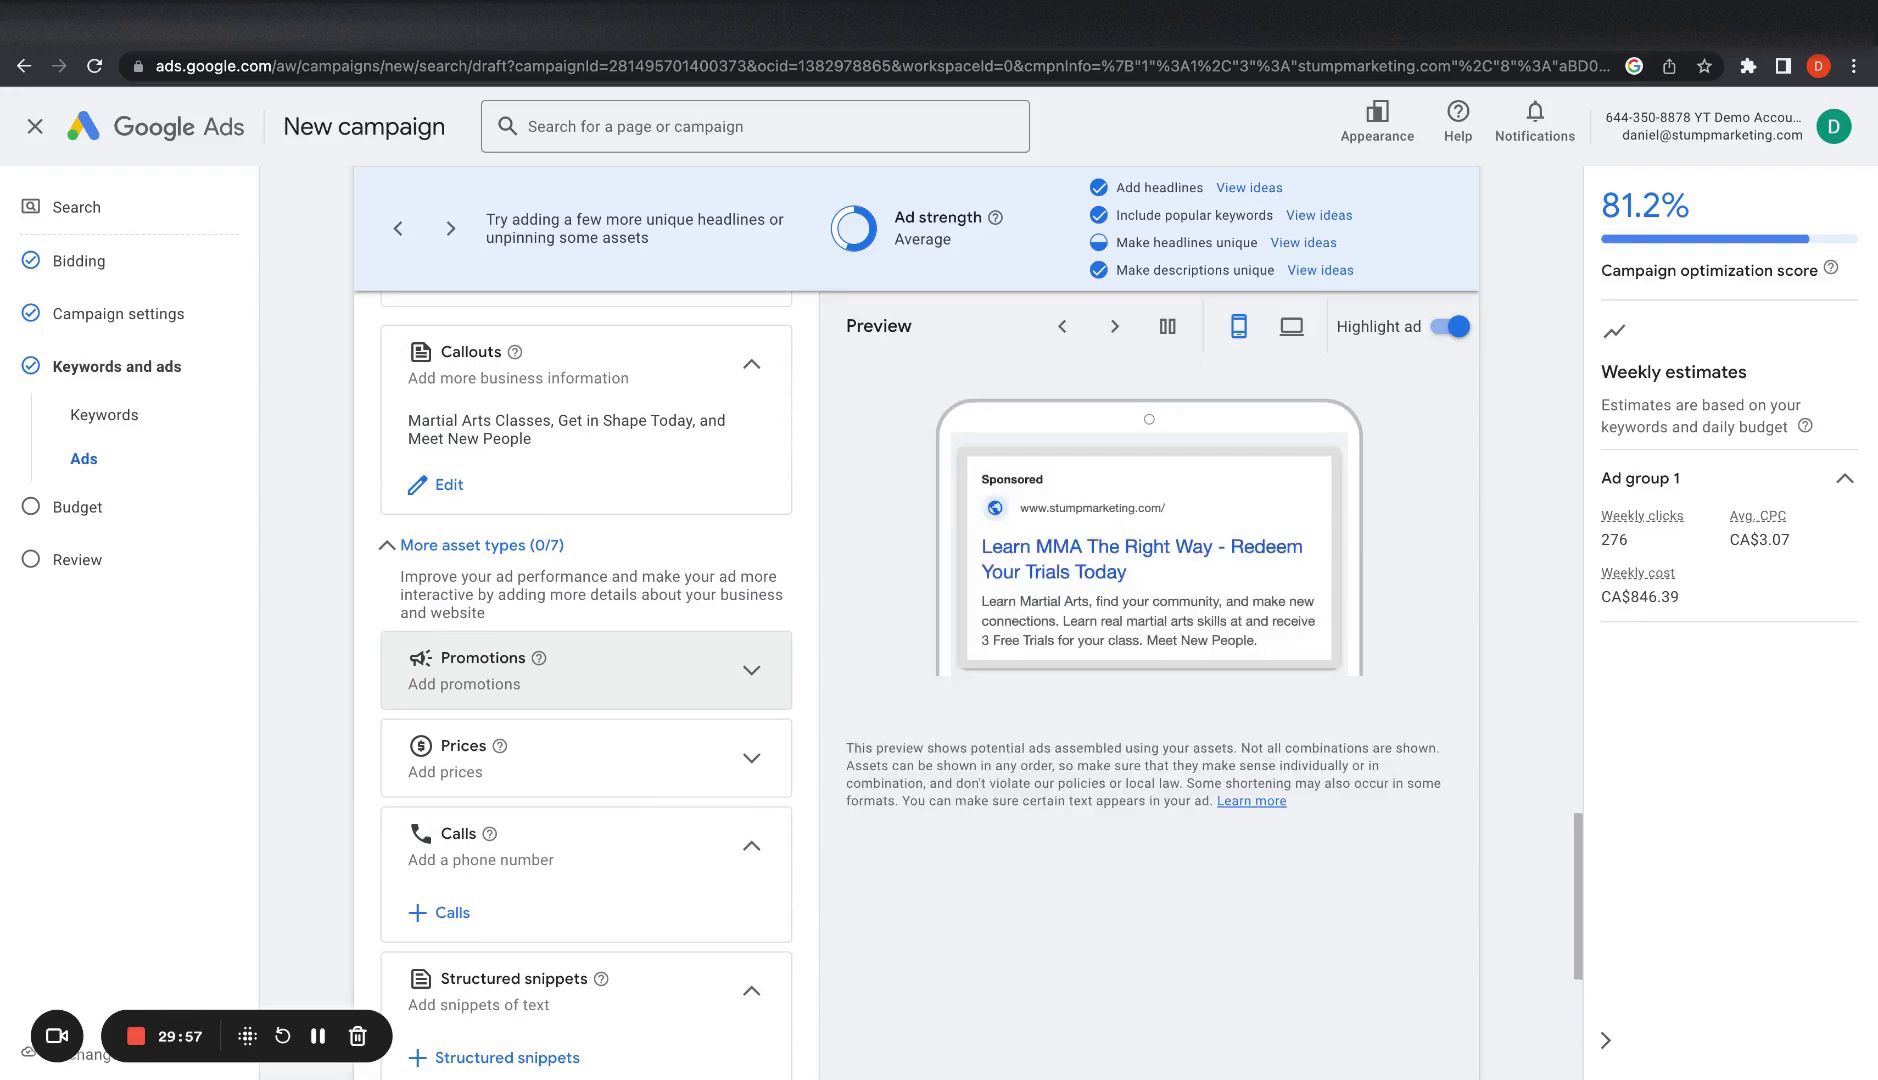
{"action": "scroll", "coordinate": [586, 670], "scroll_direction": "up", "scroll_amount": 2}
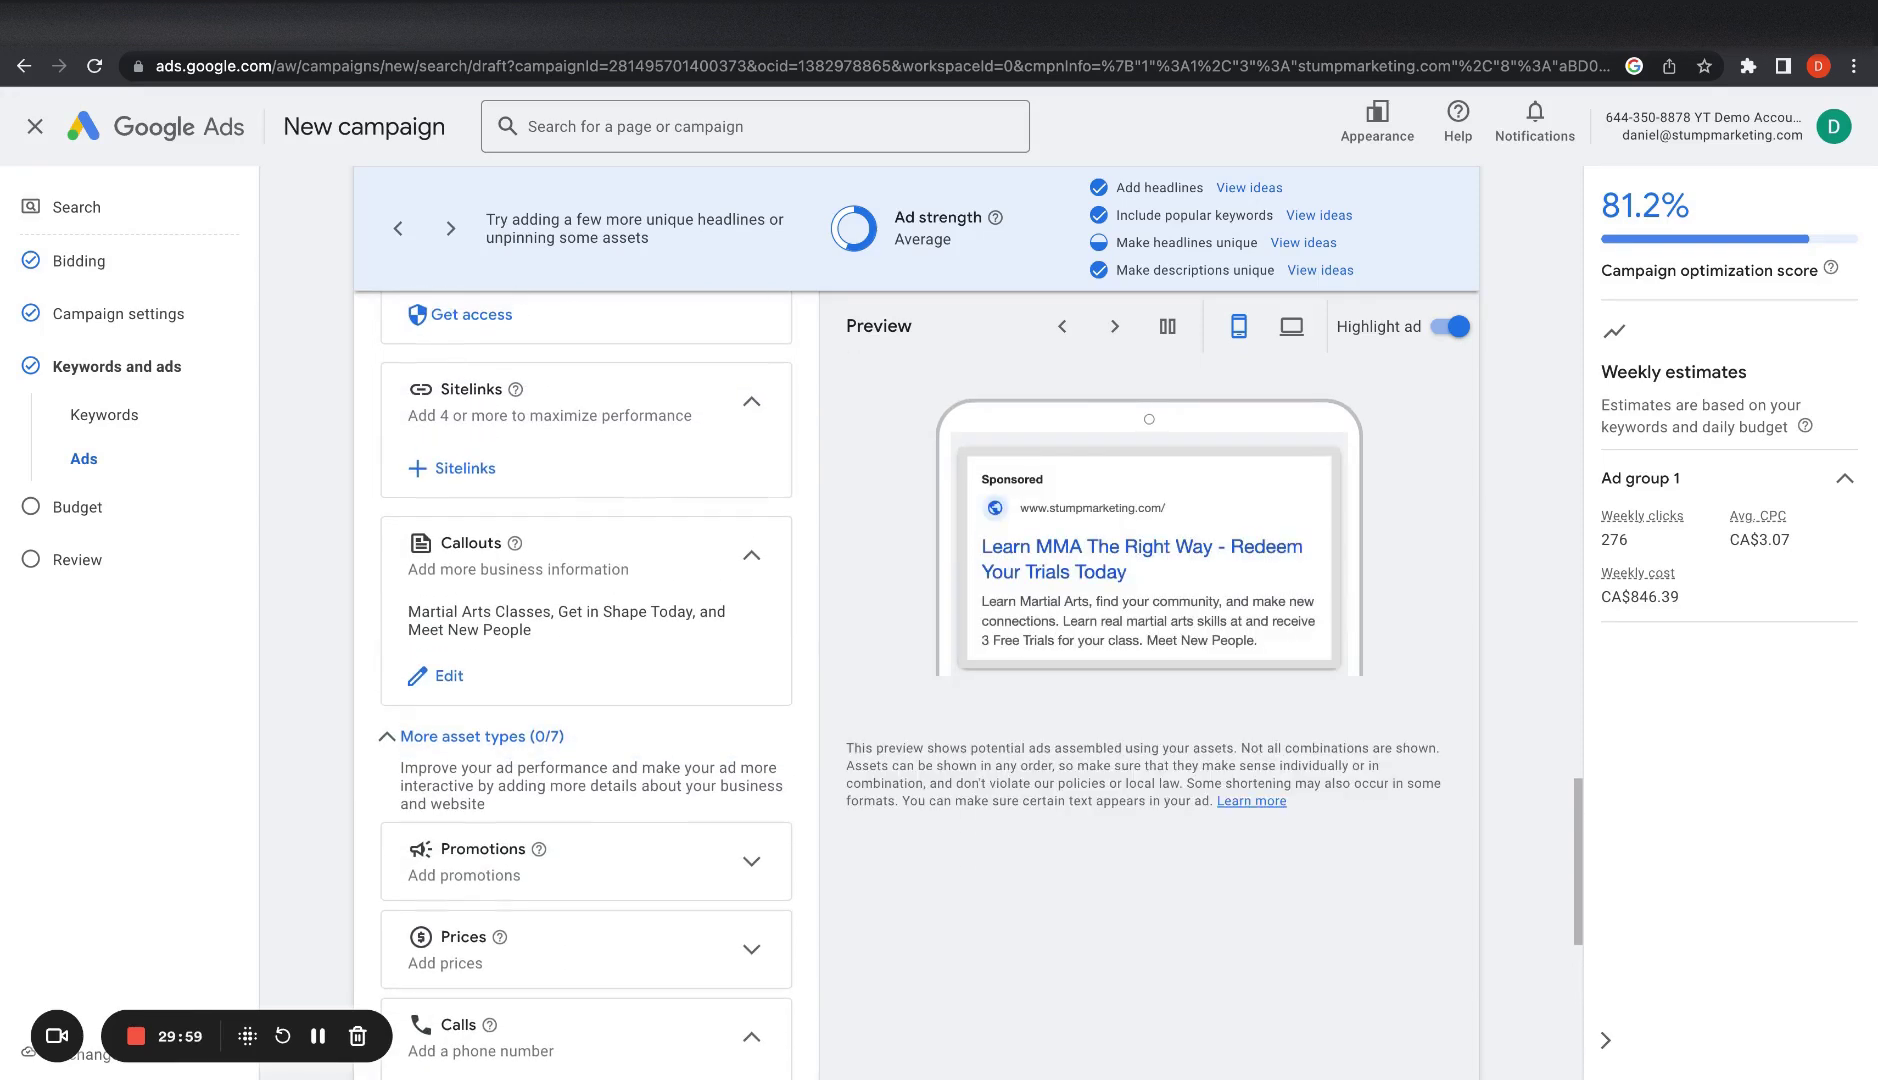
{"action": "scroll", "coordinate": [586, 685], "scroll_direction": "up", "scroll_amount": 1}
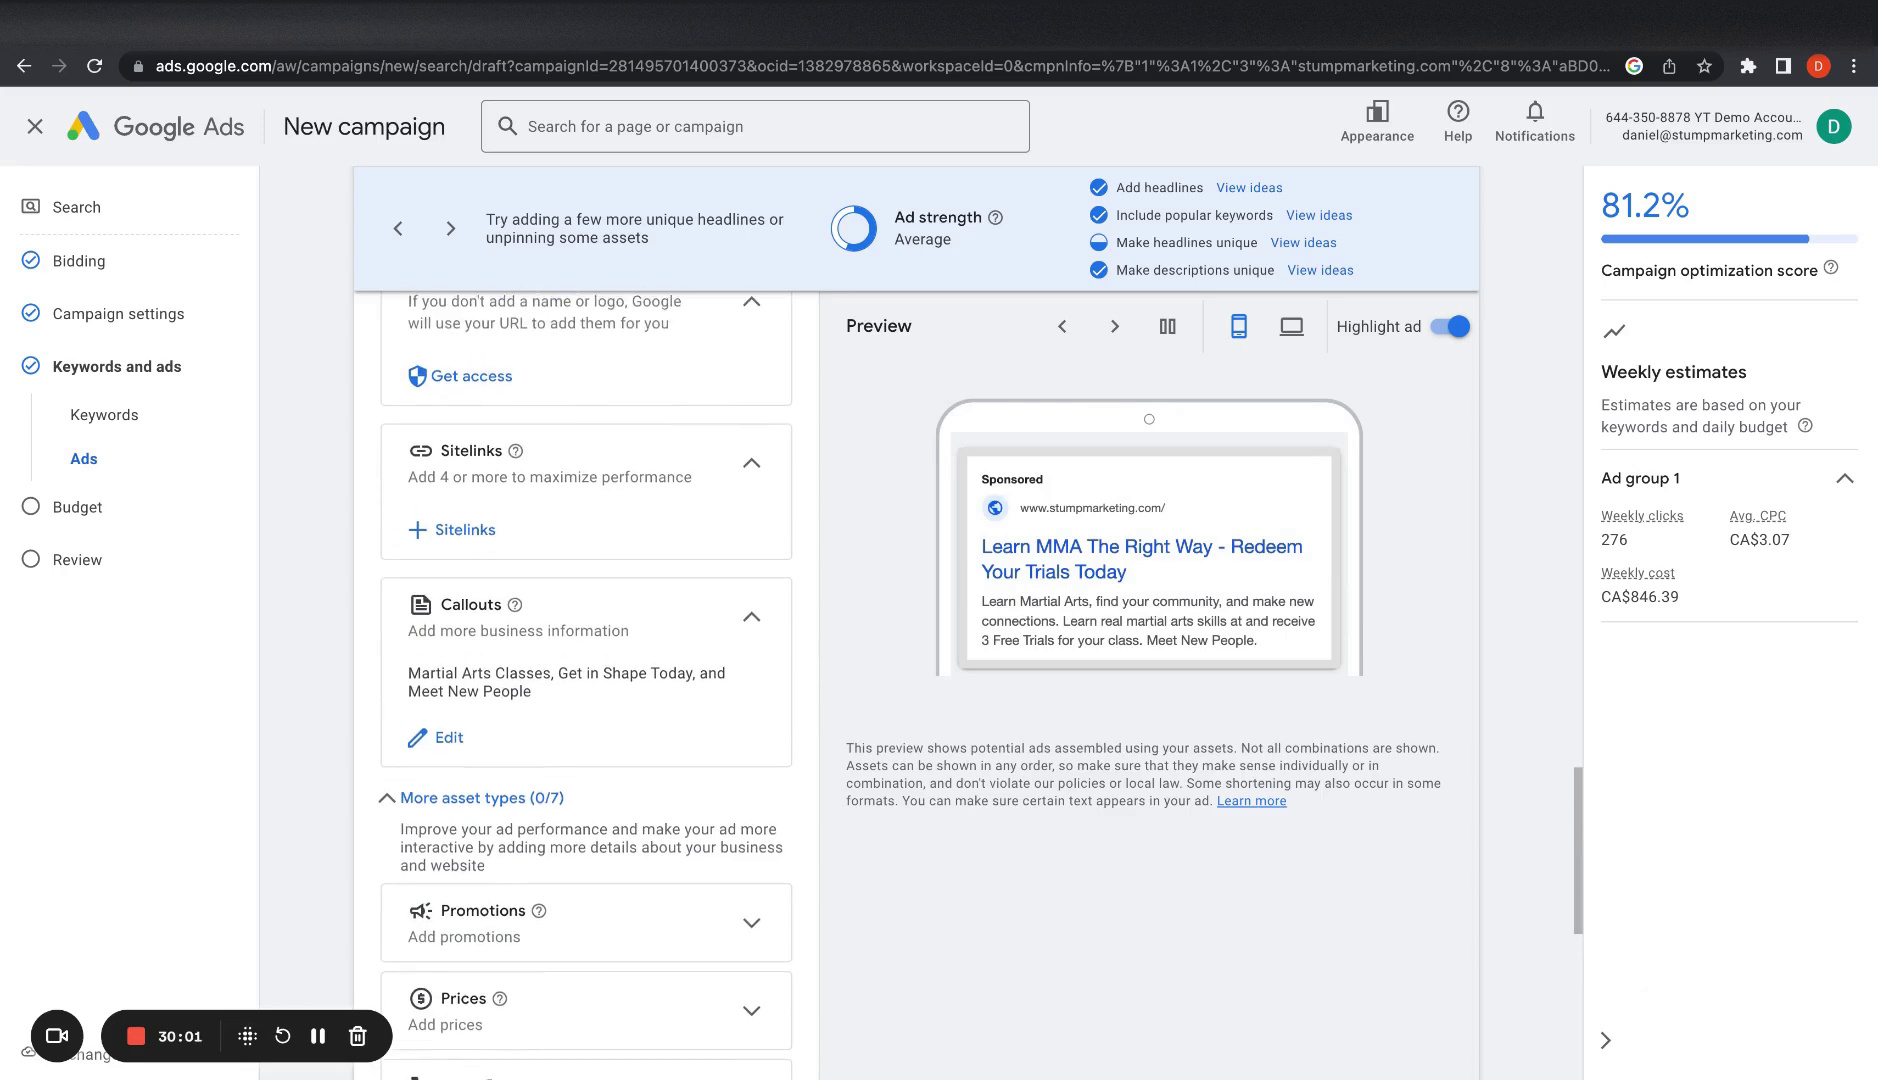
{"action": "scroll", "coordinate": [586, 650], "scroll_direction": "down", "scroll_amount": 3}
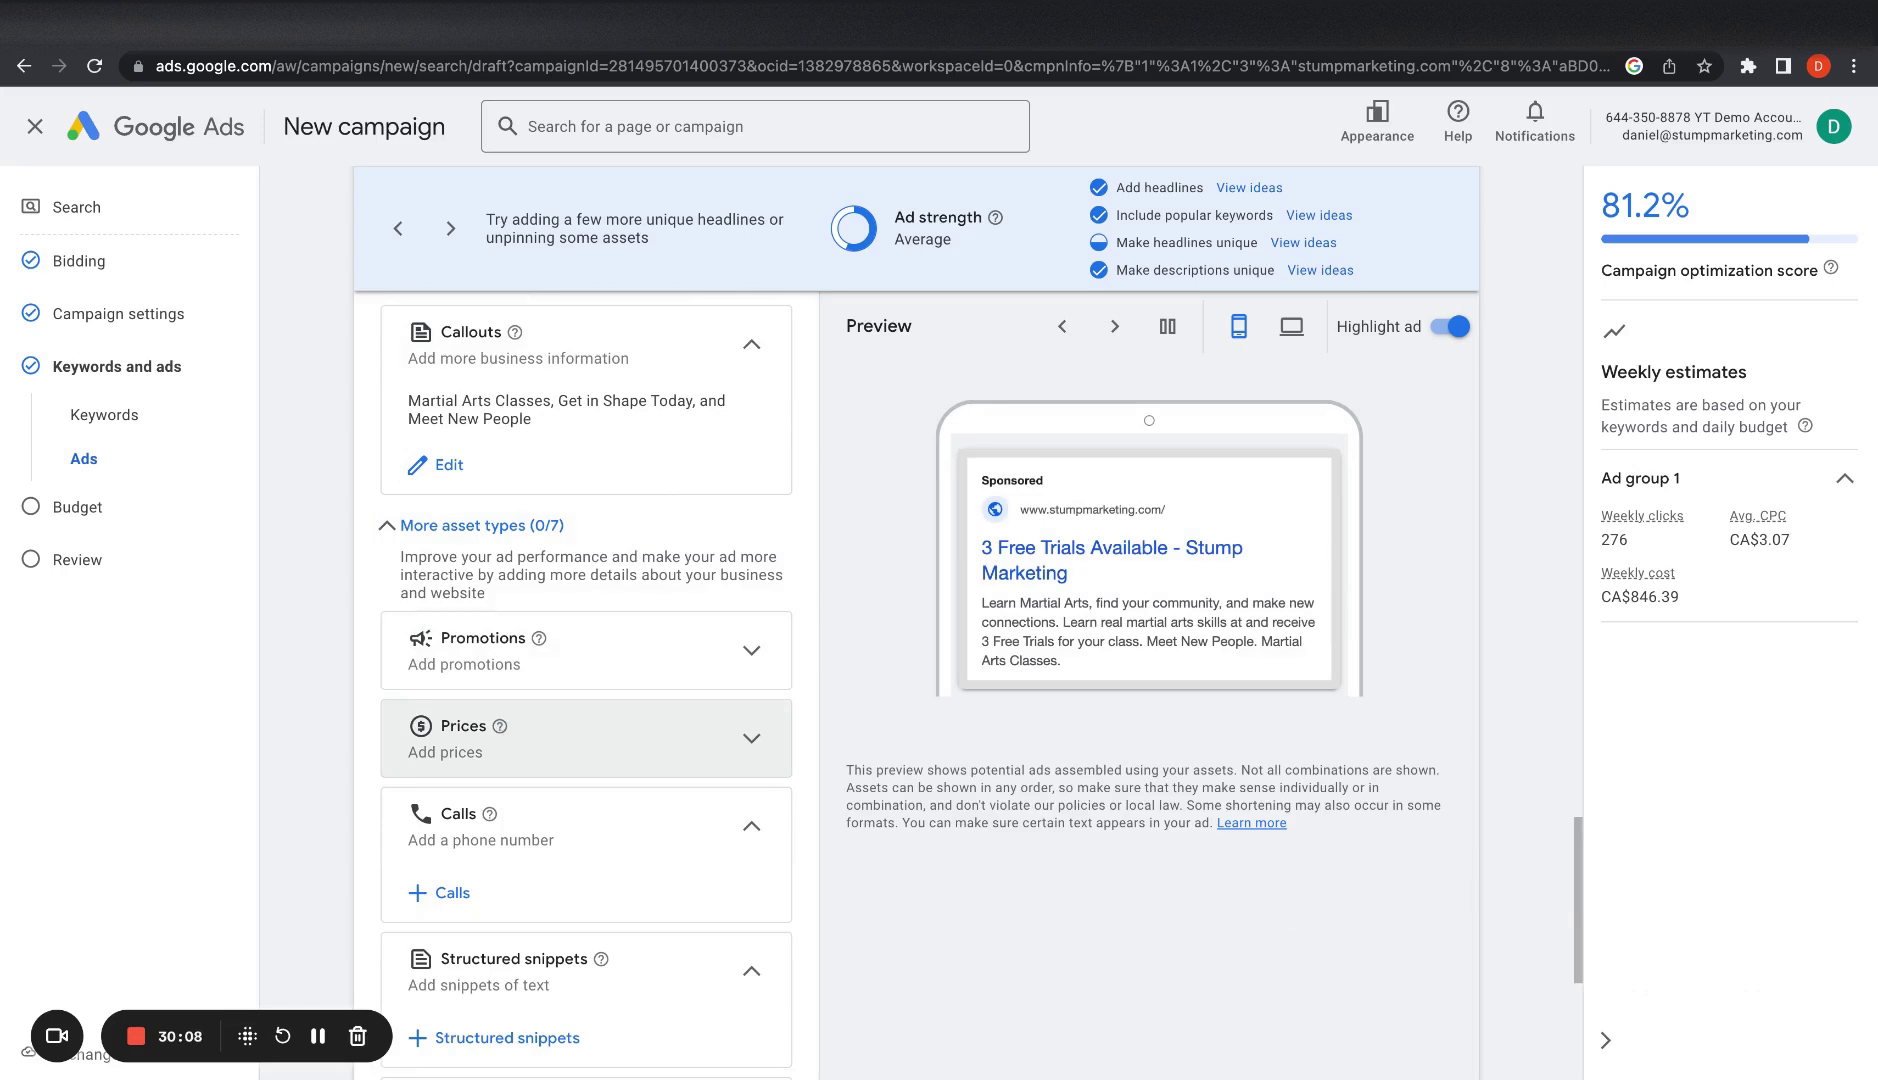
{"action": "scroll", "coordinate": [395, 913], "scroll_direction": "down", "scroll_amount": 5}
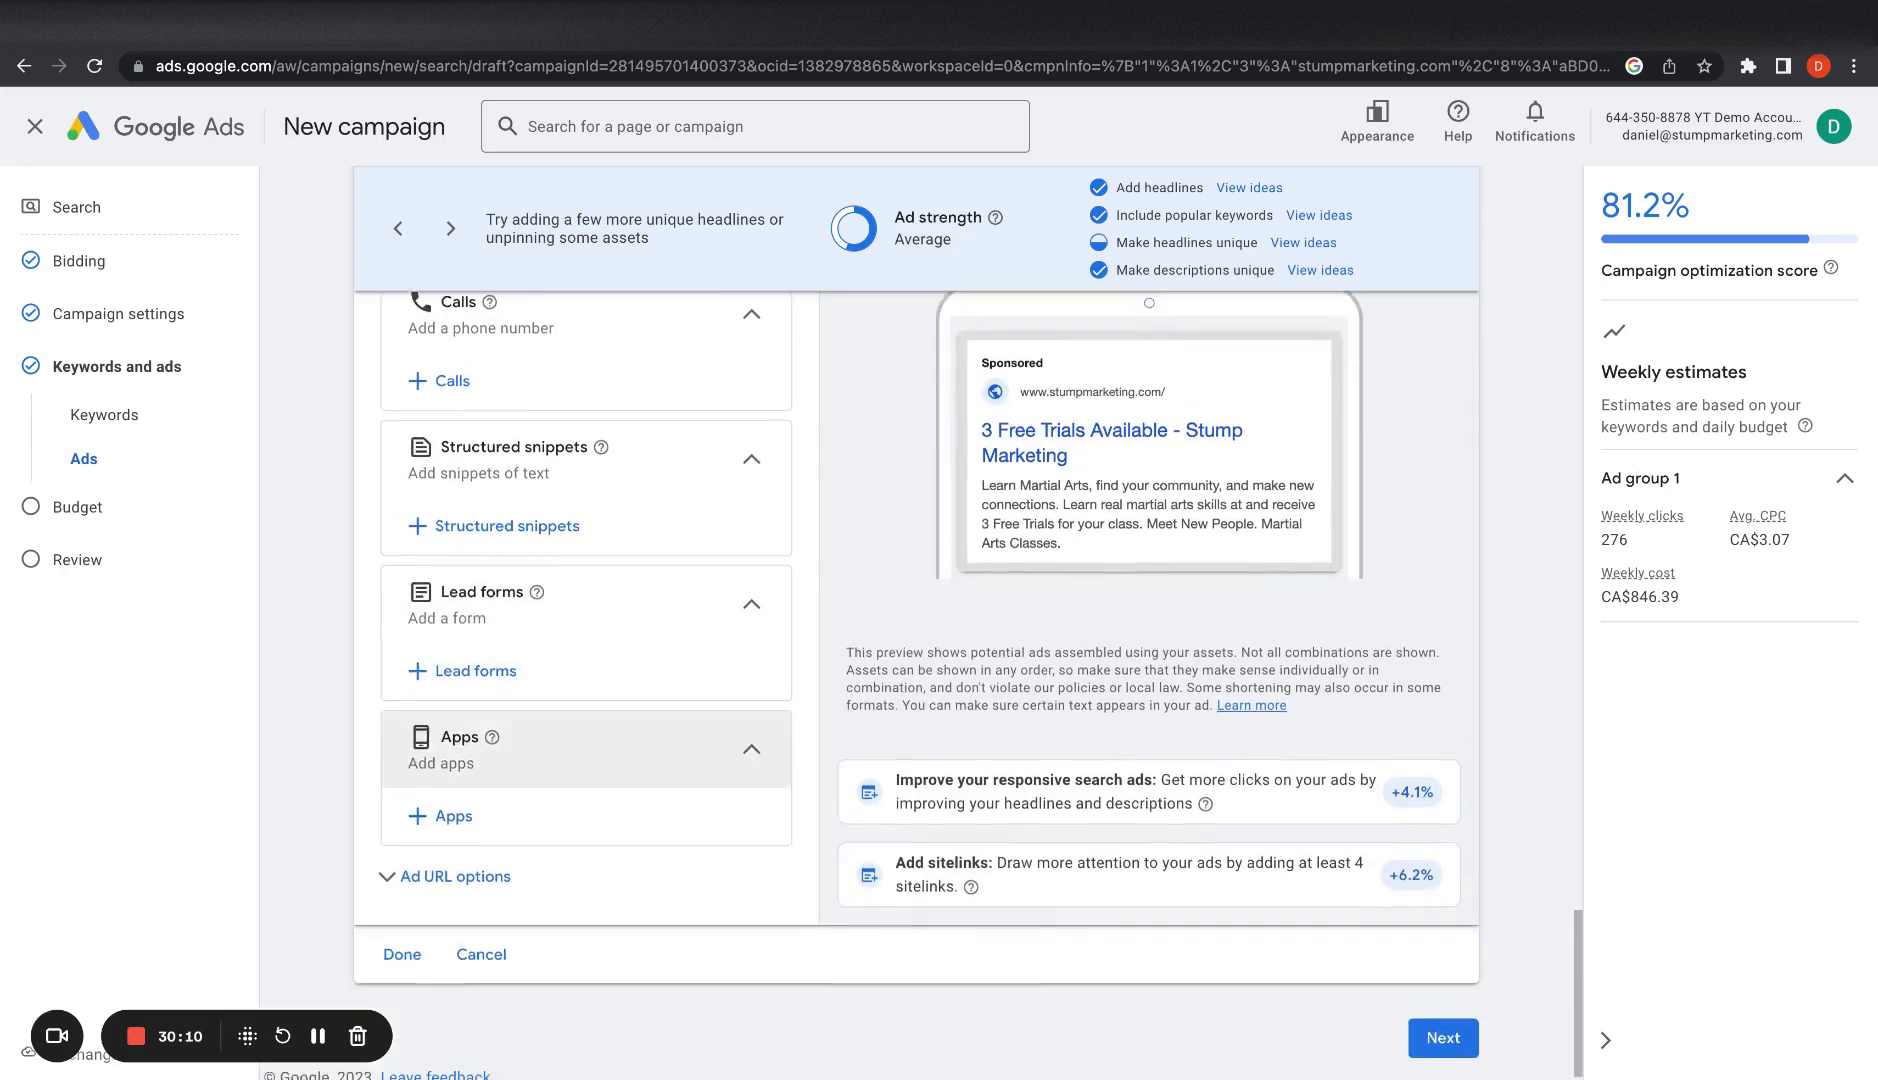
{"action": "left_click", "coordinate": [398, 937]}
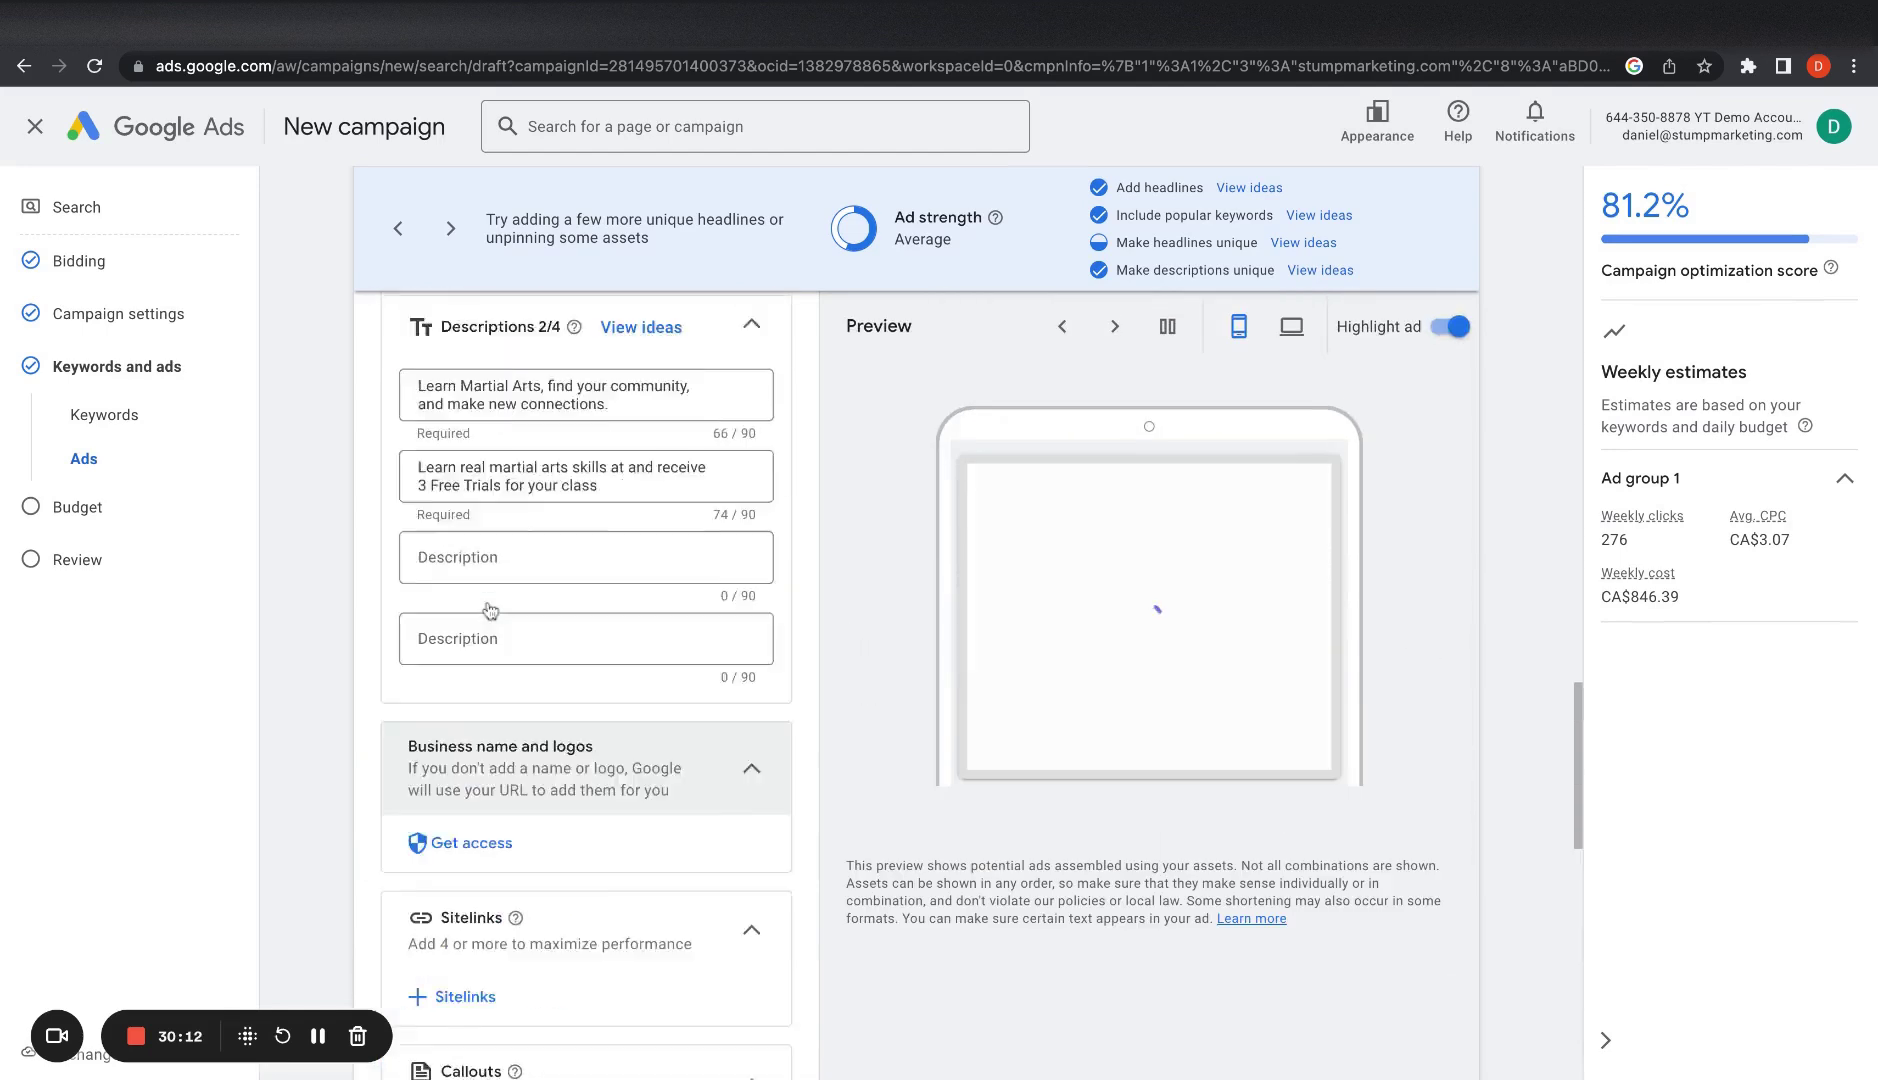
Step: Rename the ad group as "Martial Arts"
{"action": "left_click", "coordinate": [491, 207]}
{"action": "triple_click", "coordinate": [466, 210]}
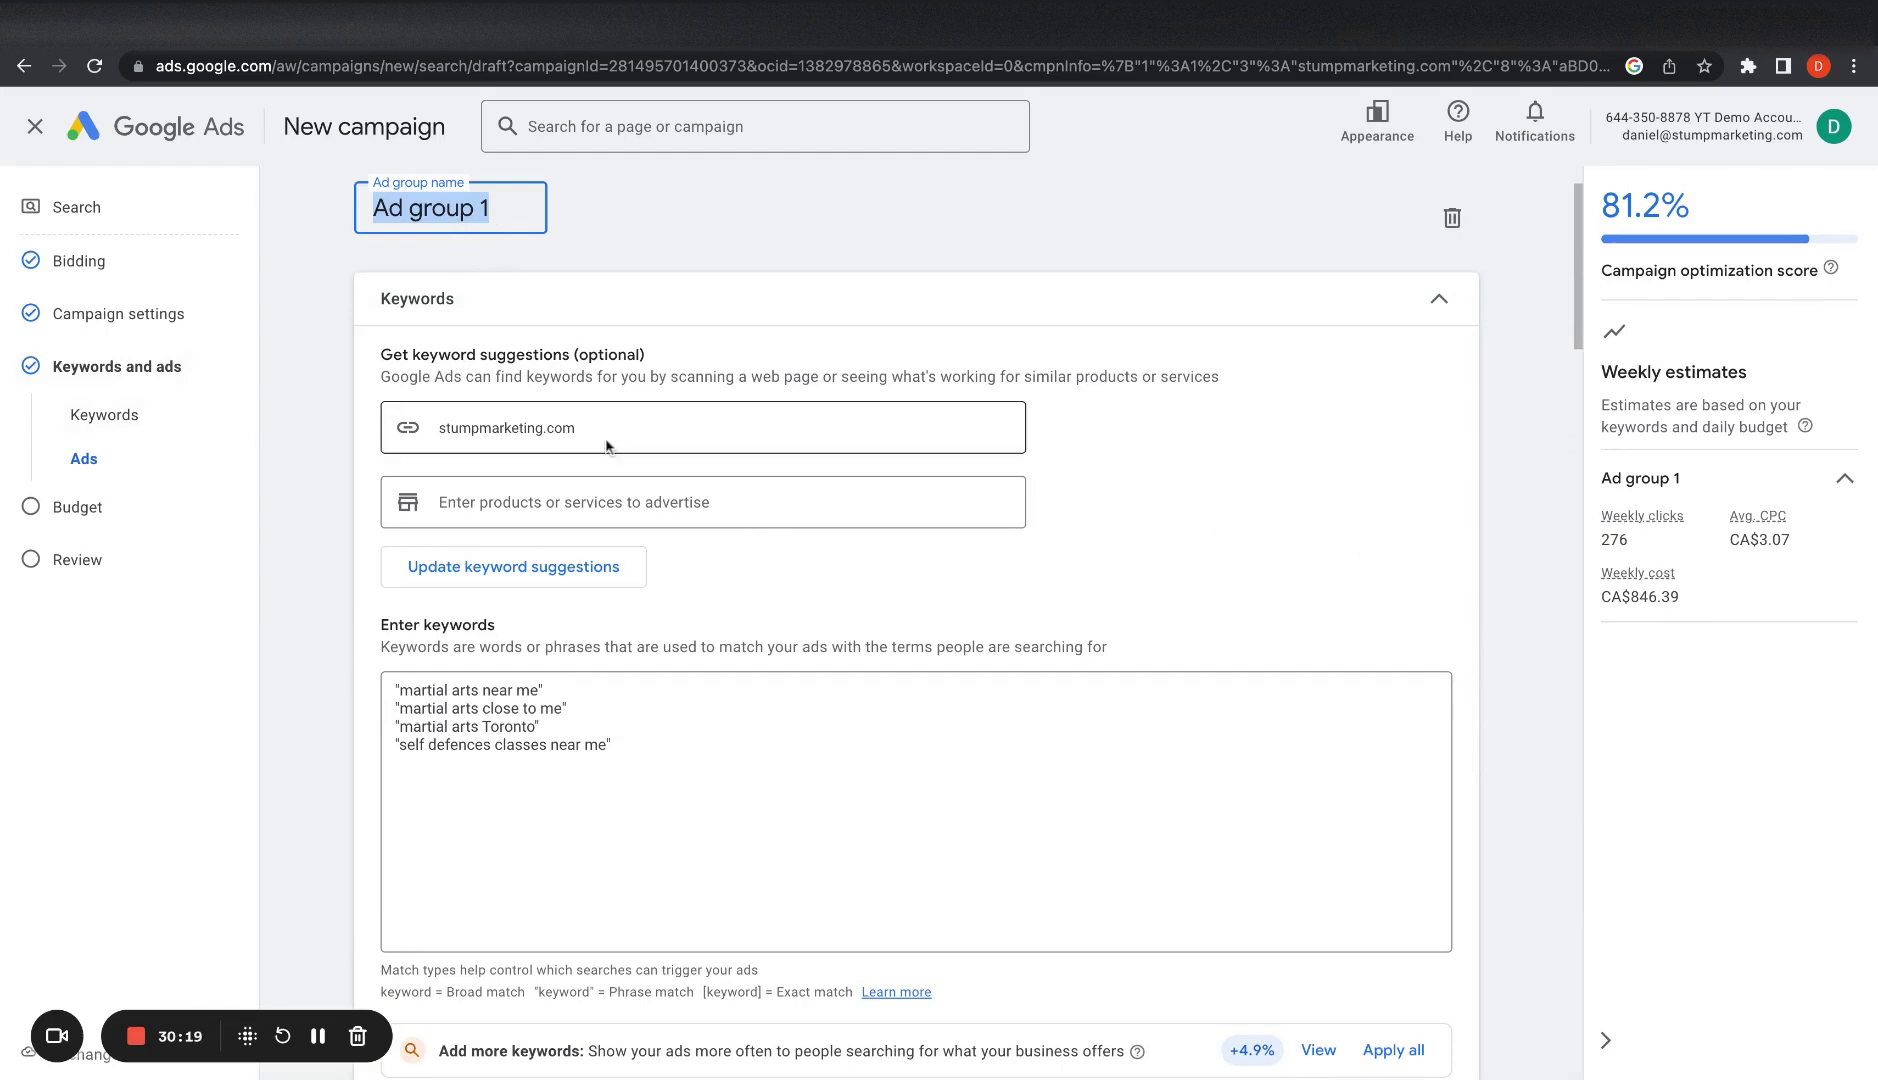
{"action": "type", "text": "Martial Arts"}
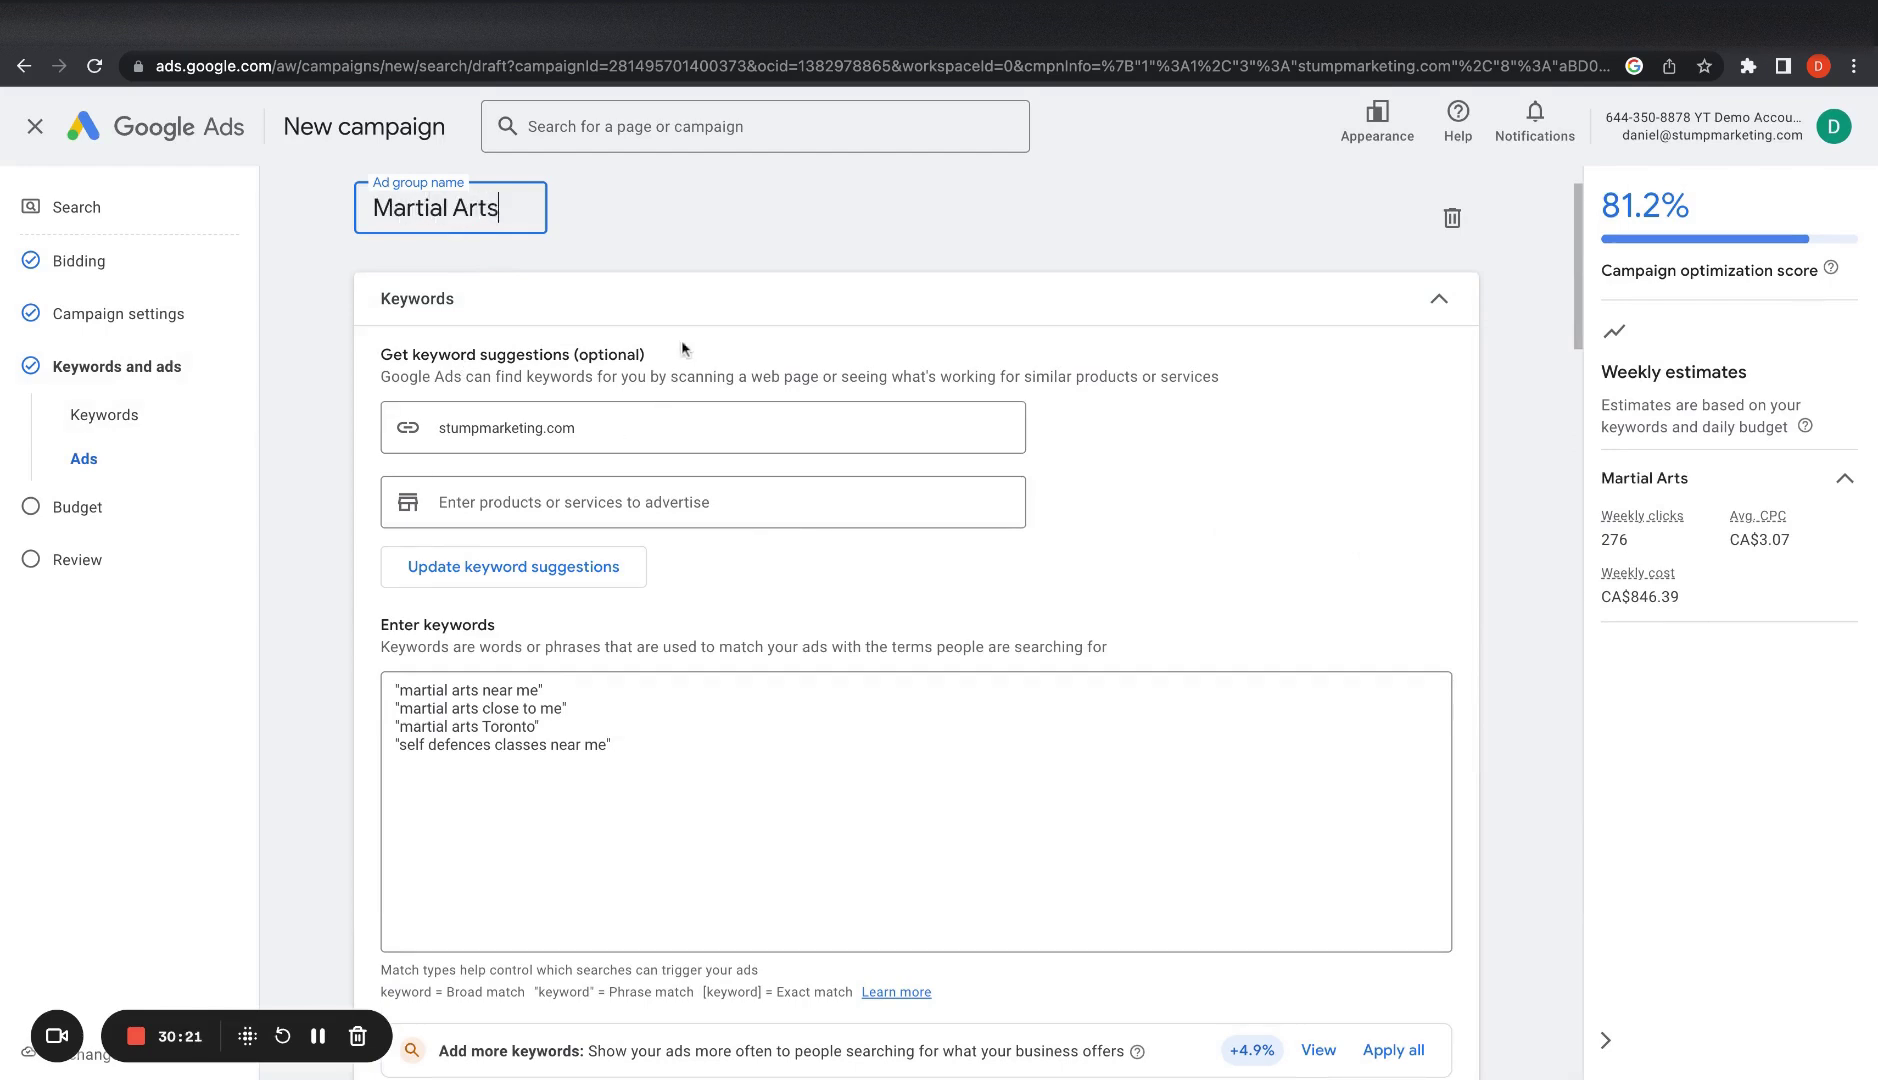
{"action": "type", "text": " Classes"}
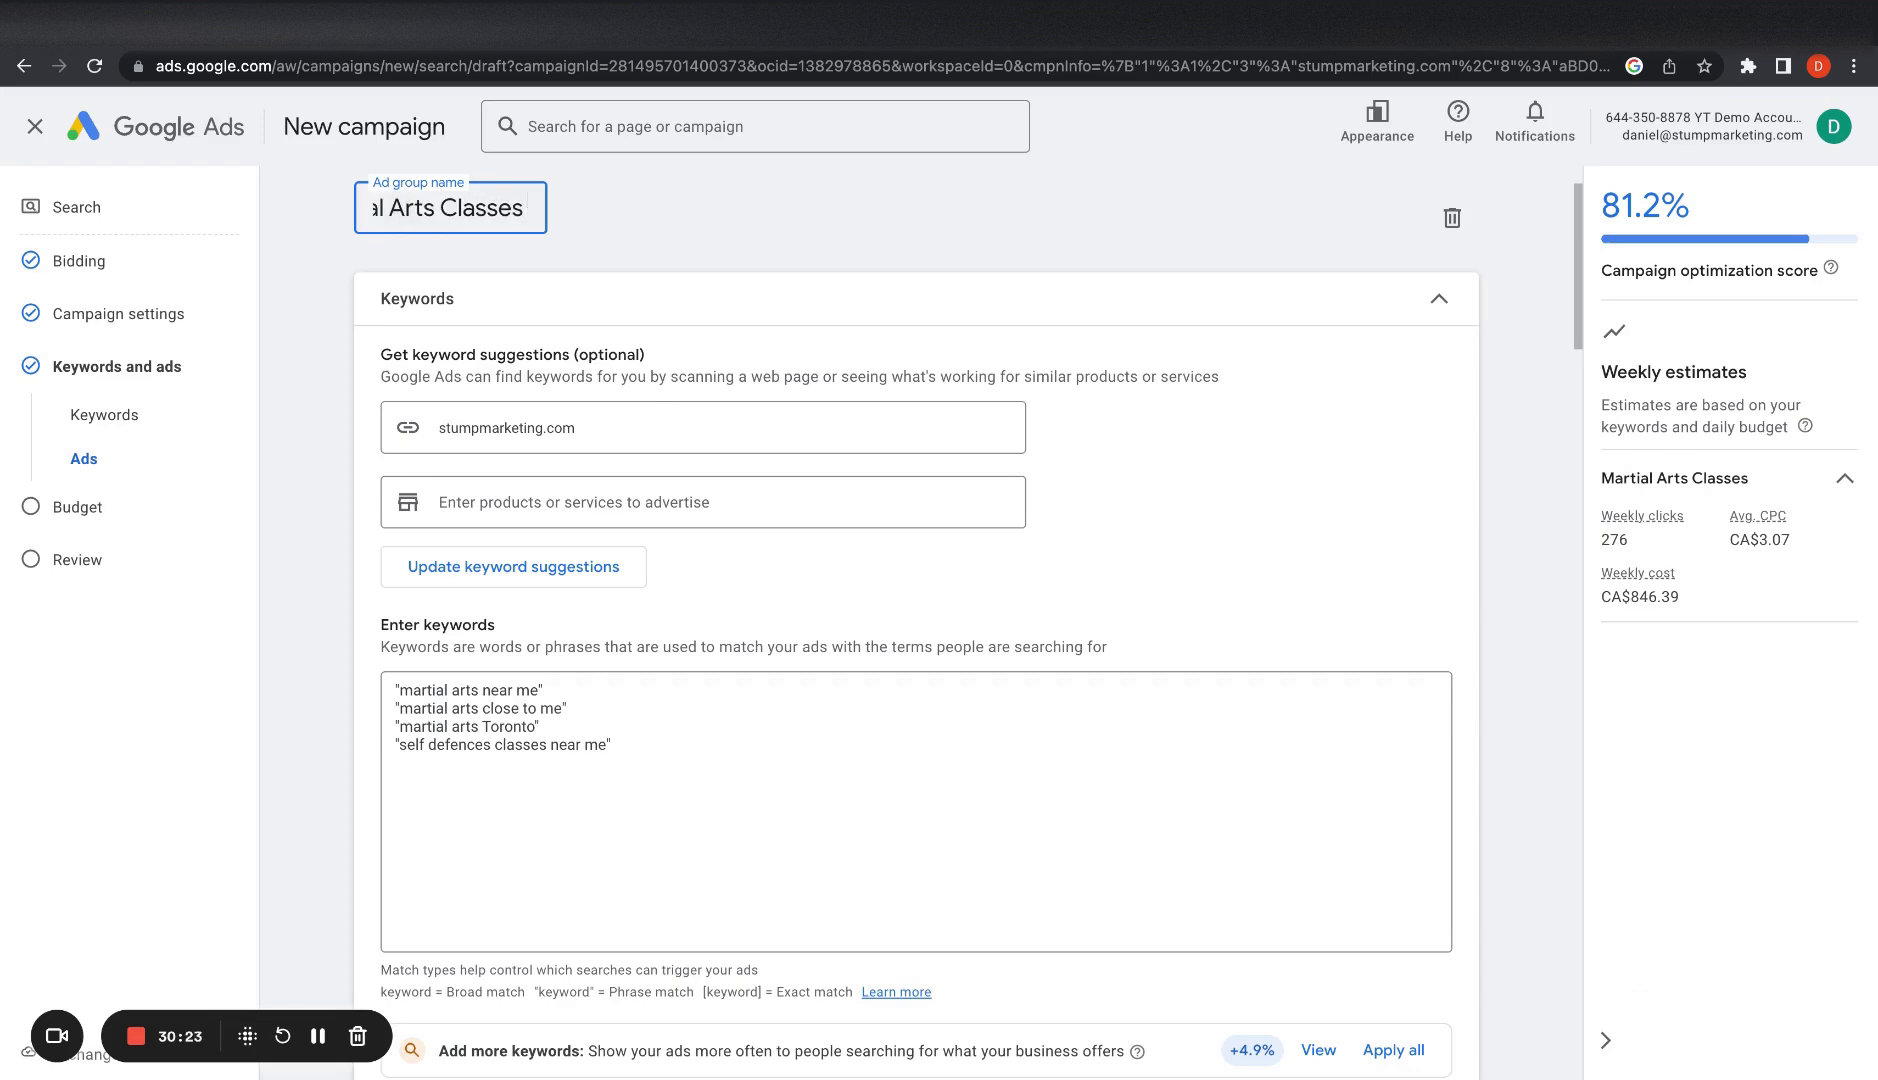
{"action": "double_click", "coordinate": [481, 205]}
{"action": "key", "text": "BackSpace"}
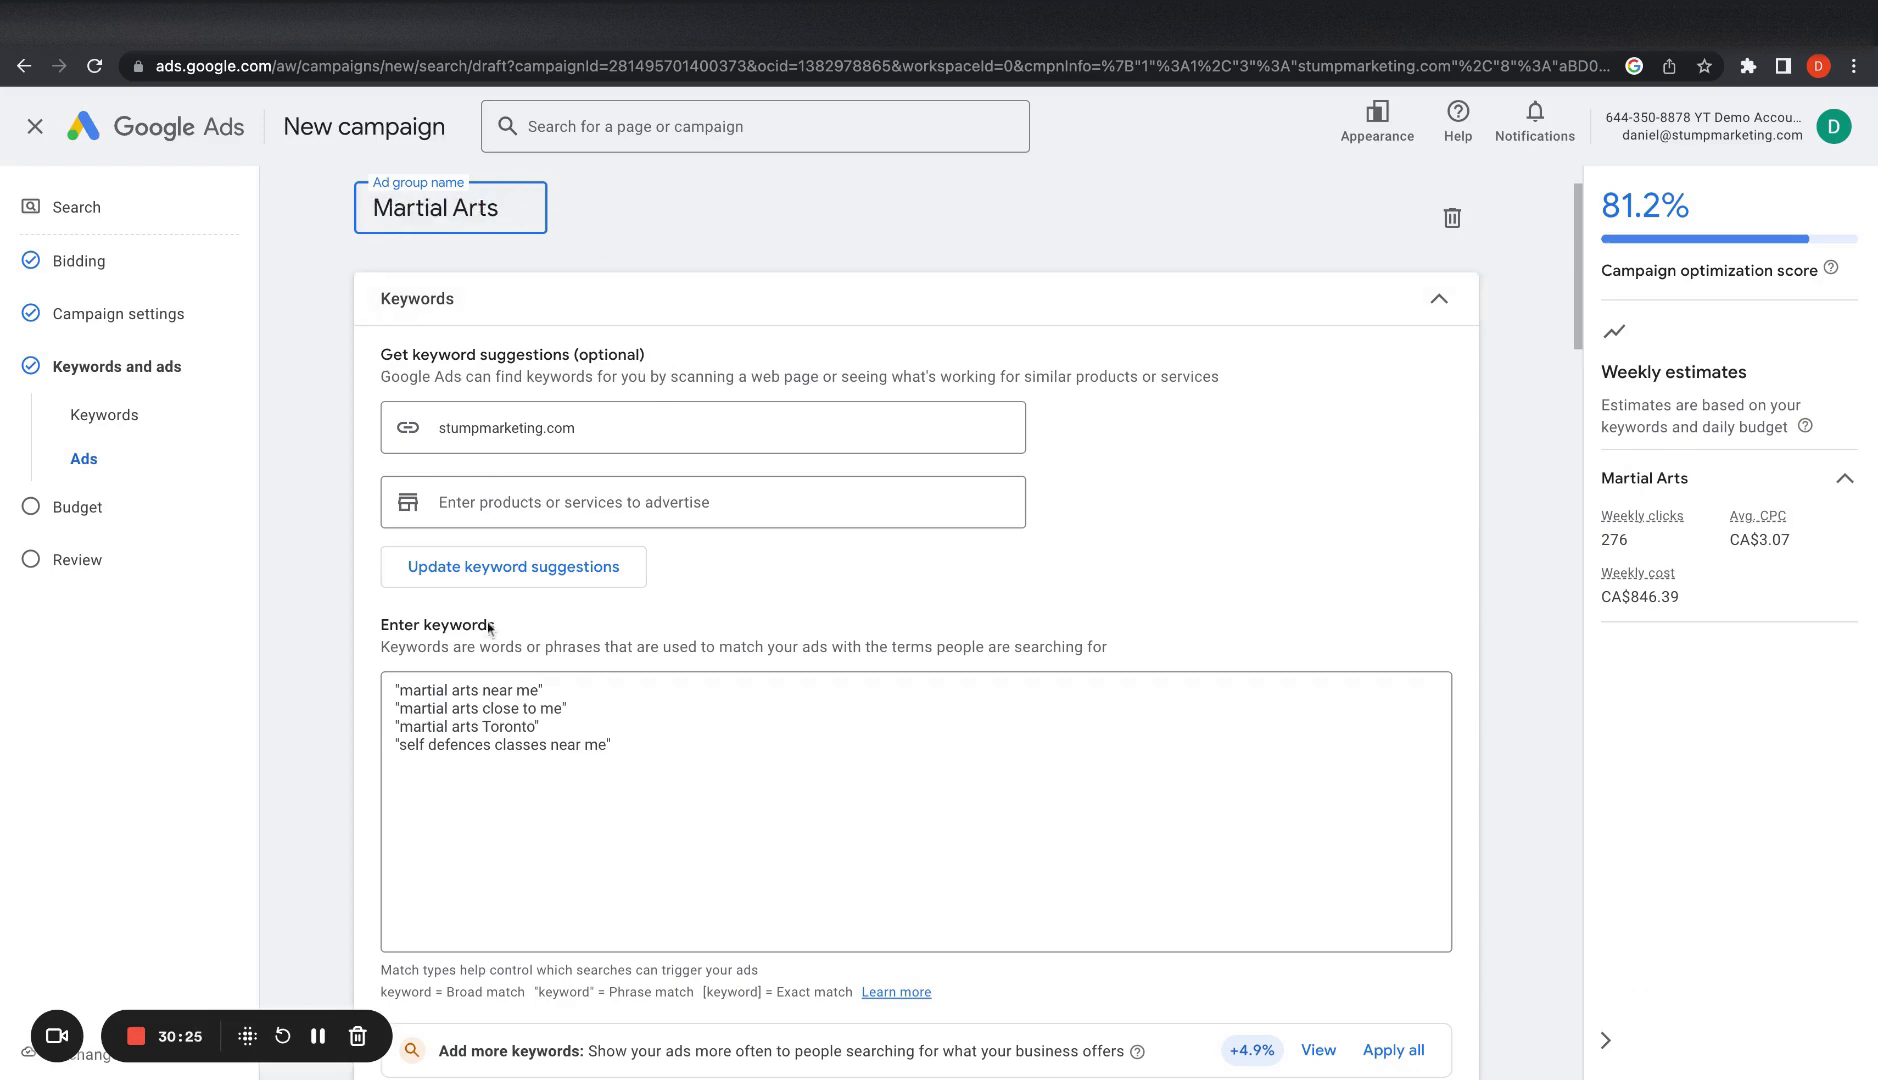
Step: Review the ad group's phrase-match keyword list against its name and theme
{"action": "left_click", "coordinate": [396, 688]}
{"action": "key", "text": "ctrl+a"}
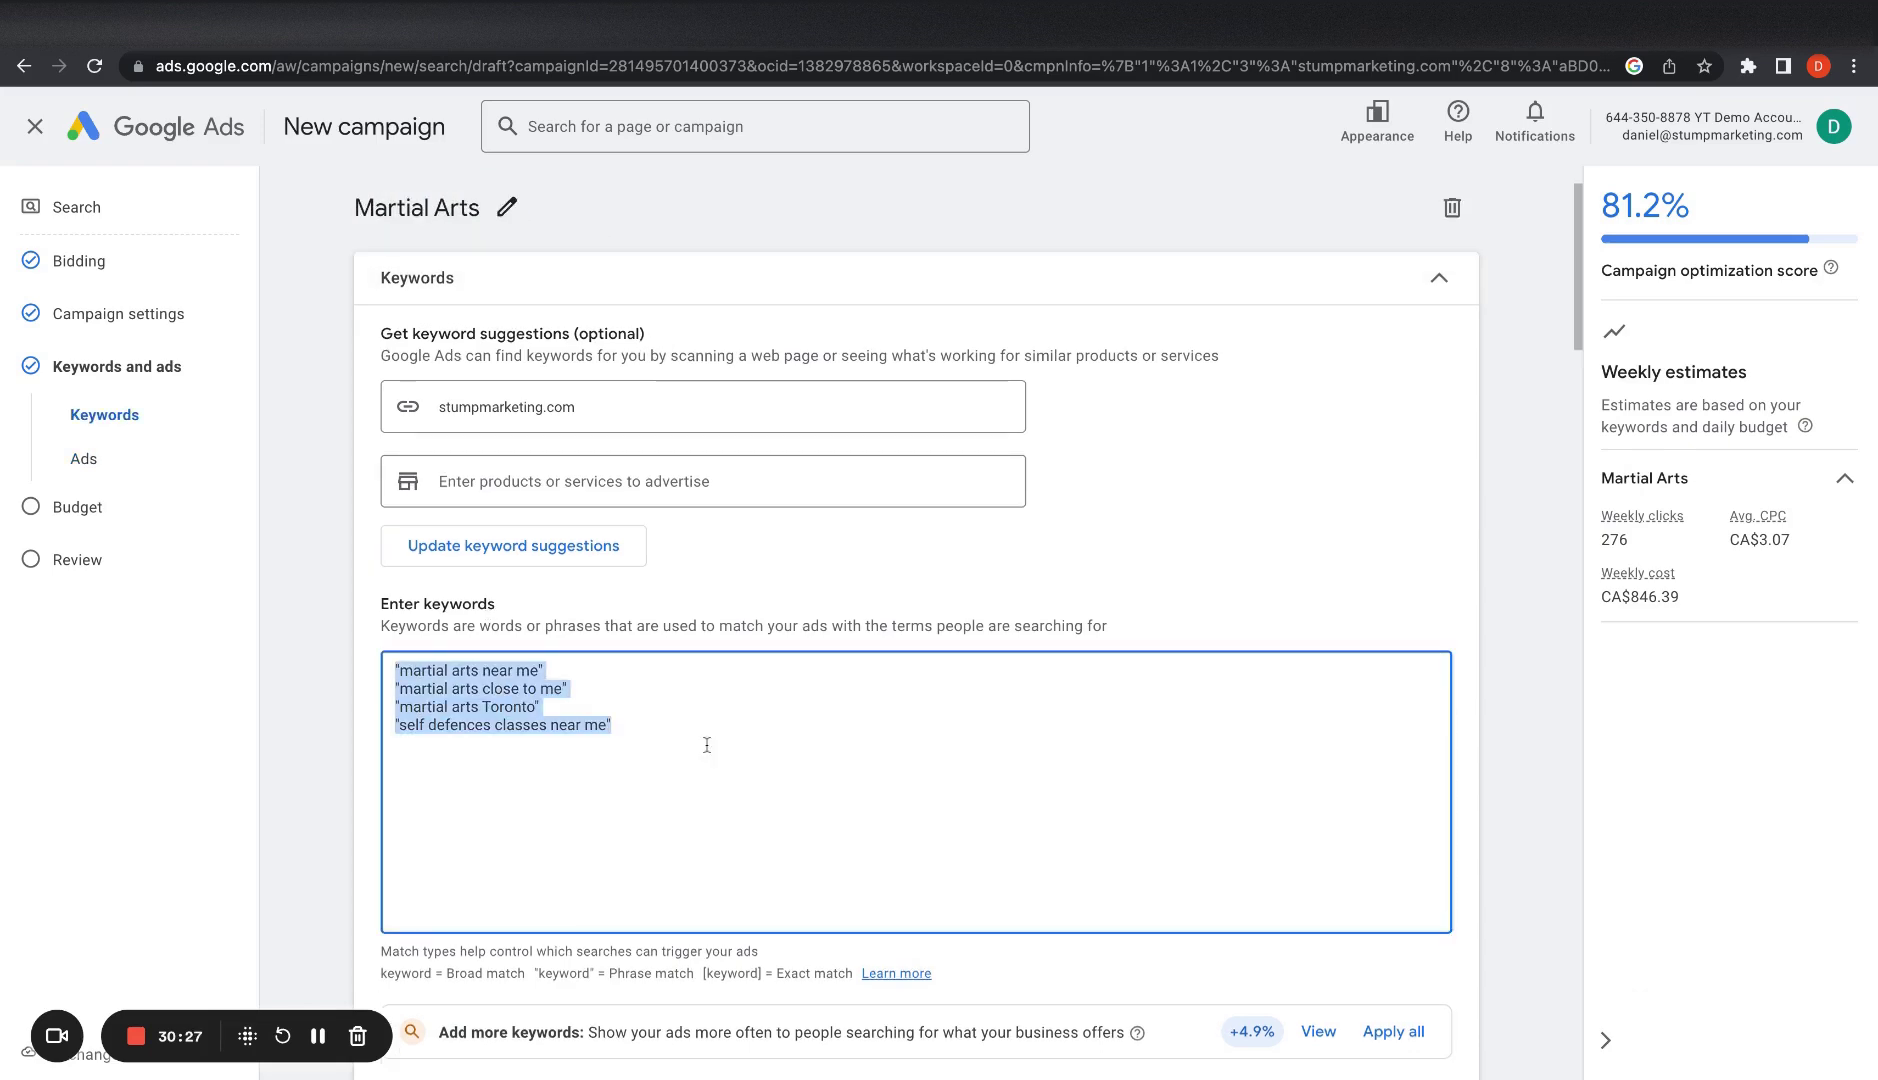
{"action": "scroll", "coordinate": [704, 746], "scroll_direction": "down", "scroll_amount": 1}
{"action": "left_click", "coordinate": [683, 648]}
{"action": "scroll", "coordinate": [683, 648], "scroll_direction": "down", "scroll_amount": 5}
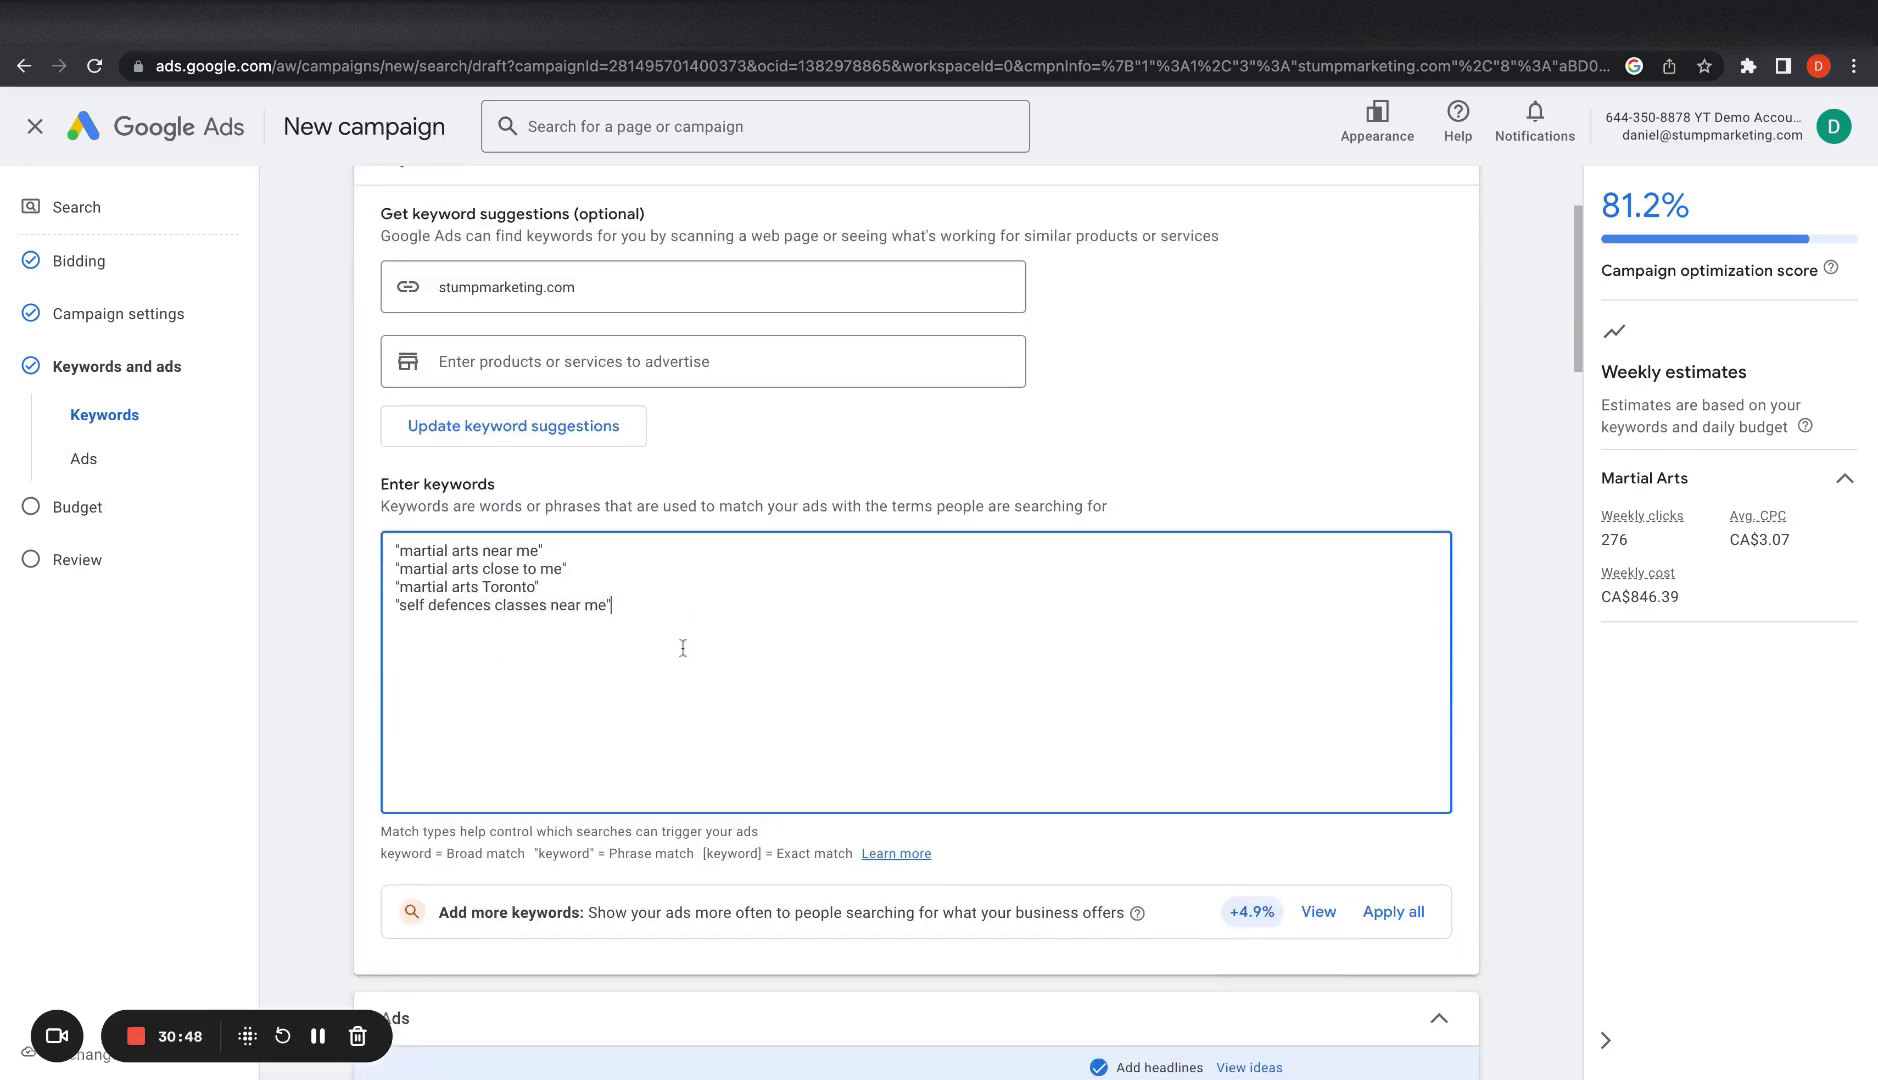
{"action": "scroll", "coordinate": [740, 412], "scroll_direction": "up", "scroll_amount": 6}
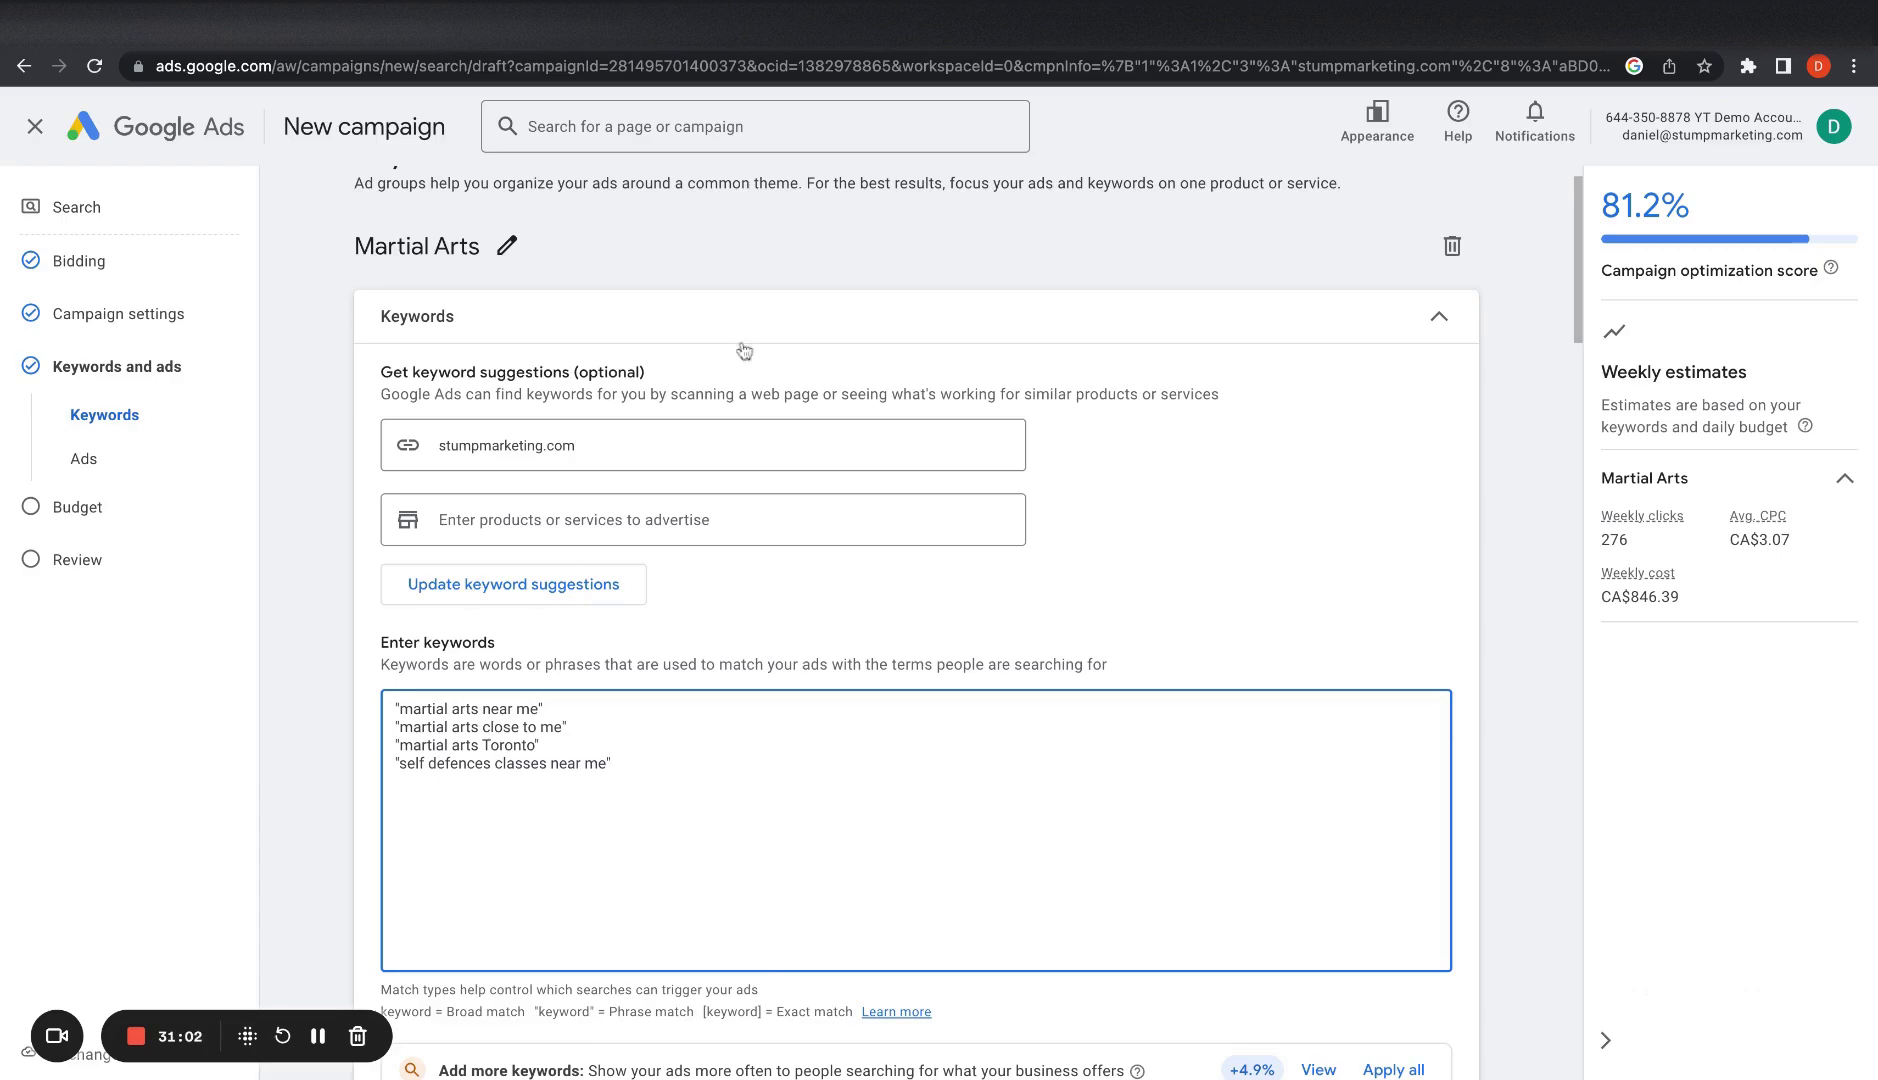
{"action": "scroll", "coordinate": [778, 572], "scroll_direction": "down", "scroll_amount": 3}
Step: Finish editing the responsive search ad and continue to the campaign budget
{"action": "left_click", "coordinate": [315, 595]}
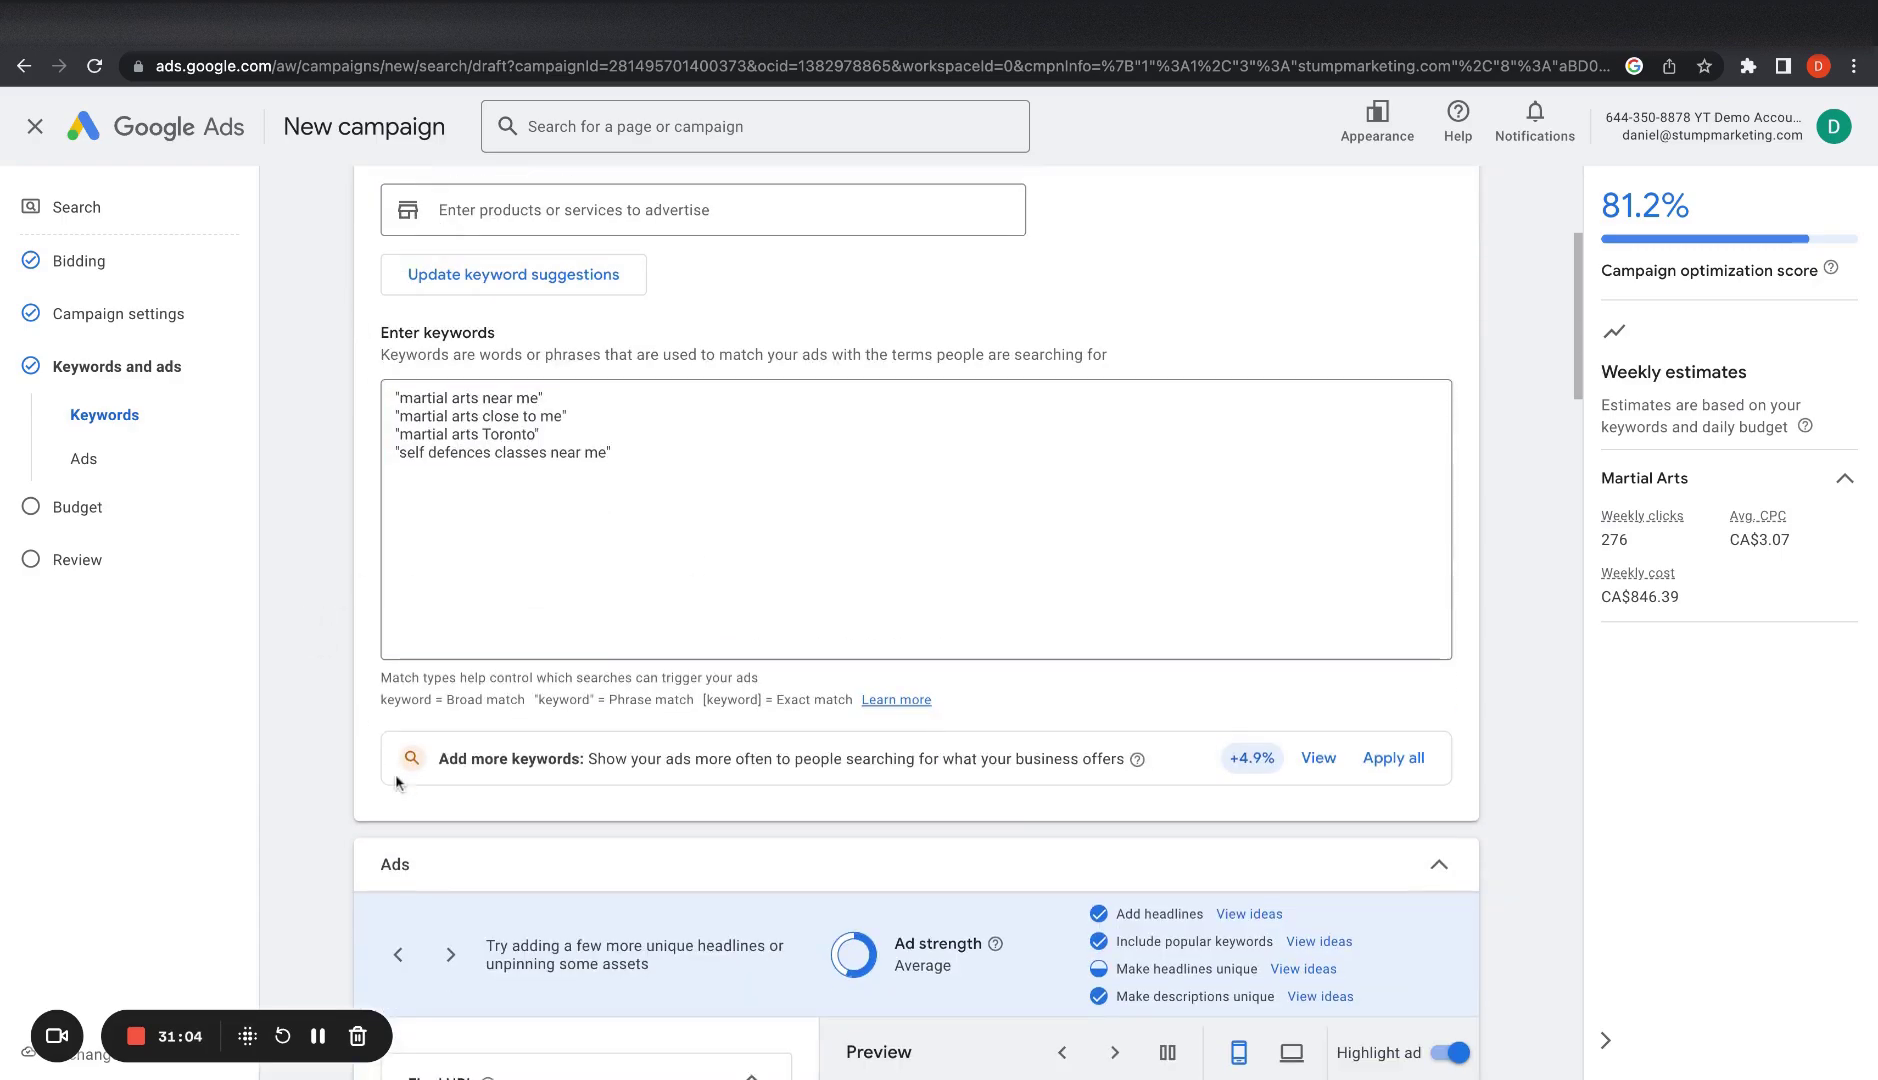
{"action": "scroll", "coordinate": [392, 765], "scroll_direction": "down", "scroll_amount": 7}
{"action": "scroll", "coordinate": [397, 787], "scroll_direction": "down", "scroll_amount": 20}
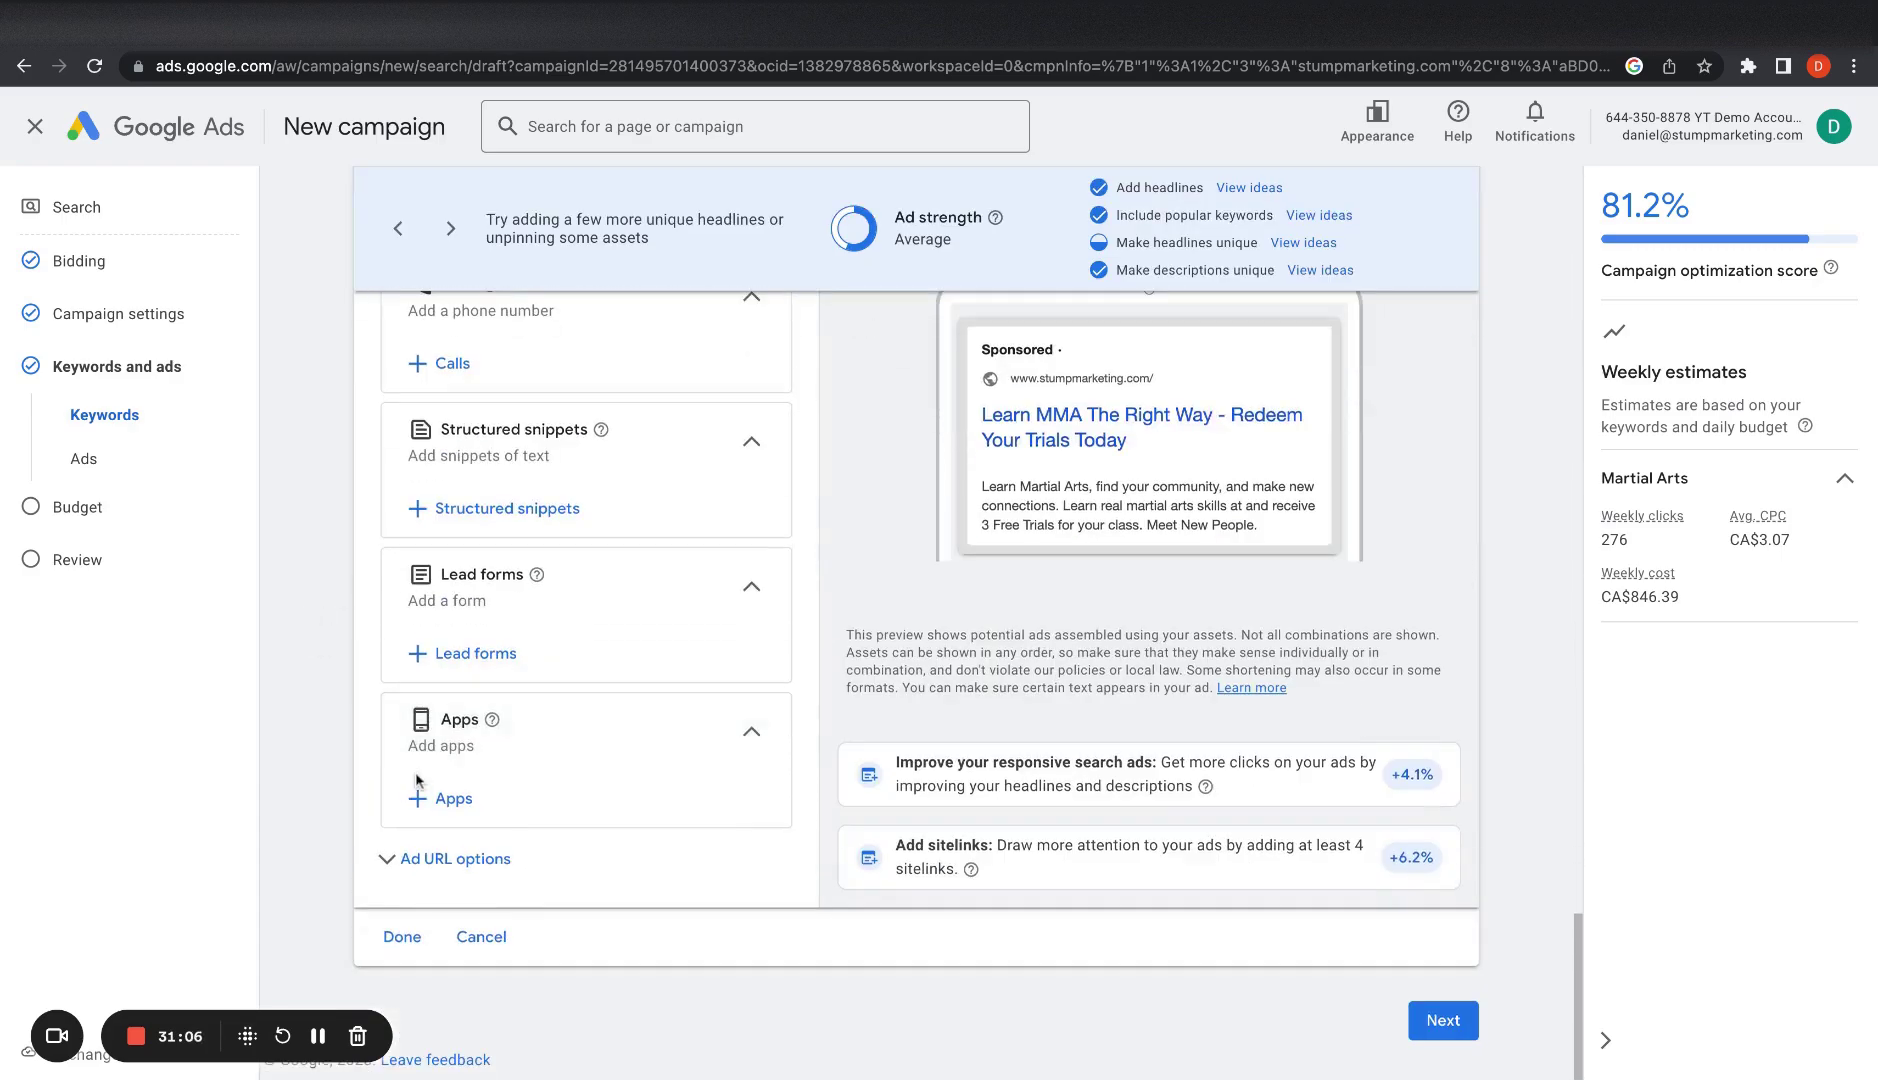
{"action": "left_click", "coordinate": [400, 936]}
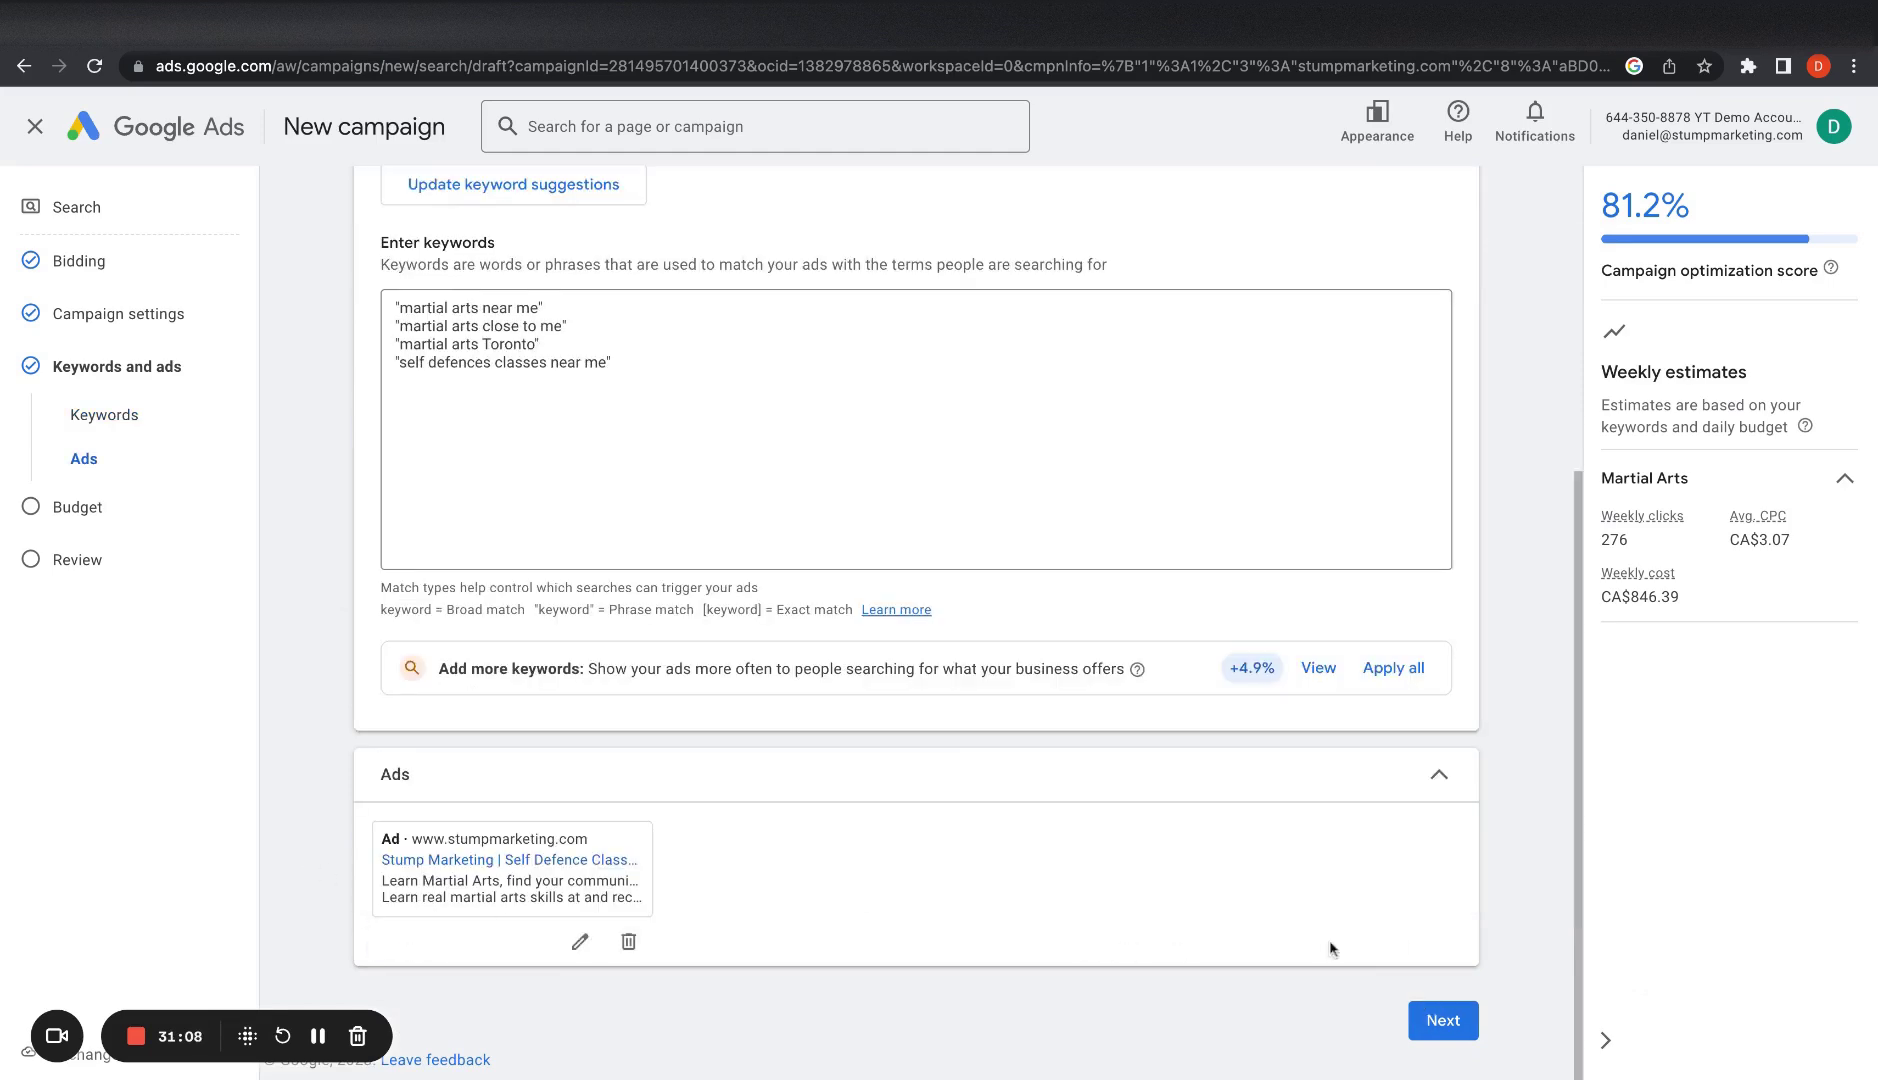
{"action": "left_click", "coordinate": [1466, 1030]}
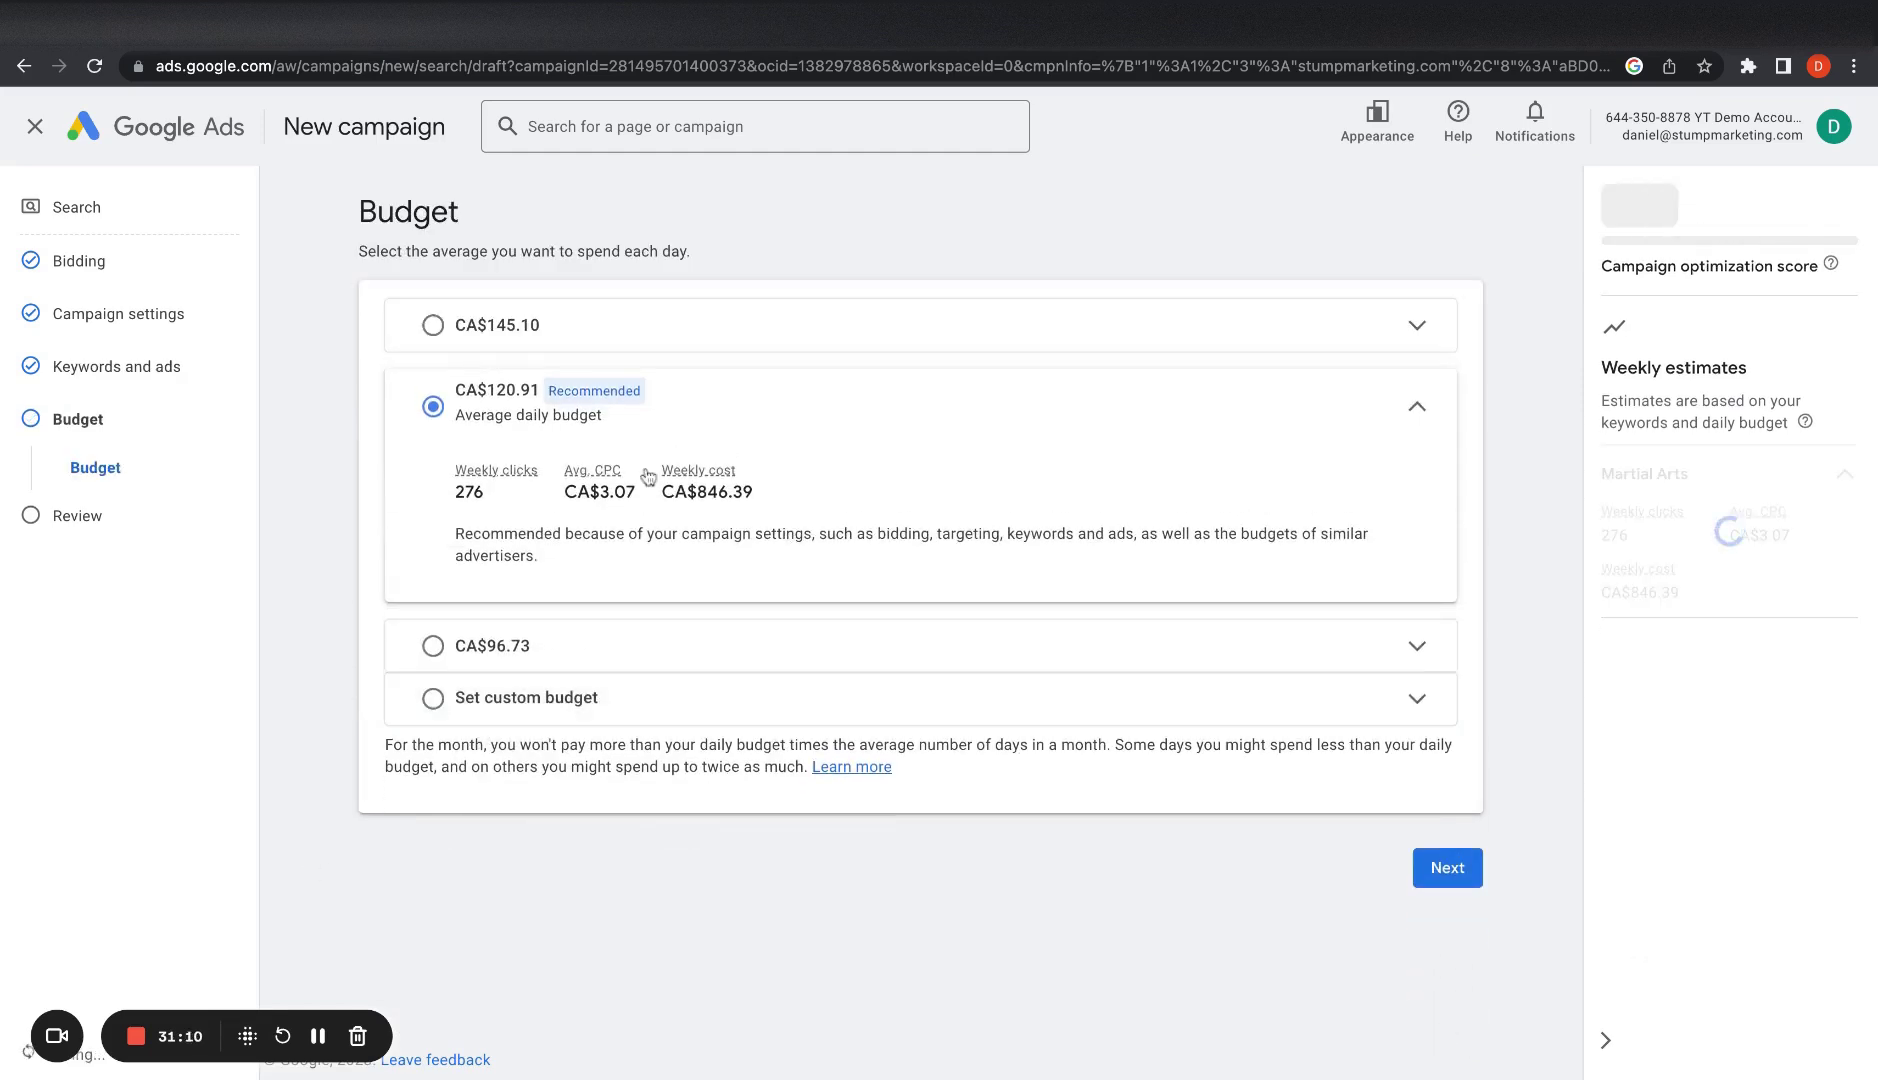
Step: Choose a custom average daily budget of CA$120.91 and continue to the campaign review
{"action": "left_click", "coordinate": [588, 699]}
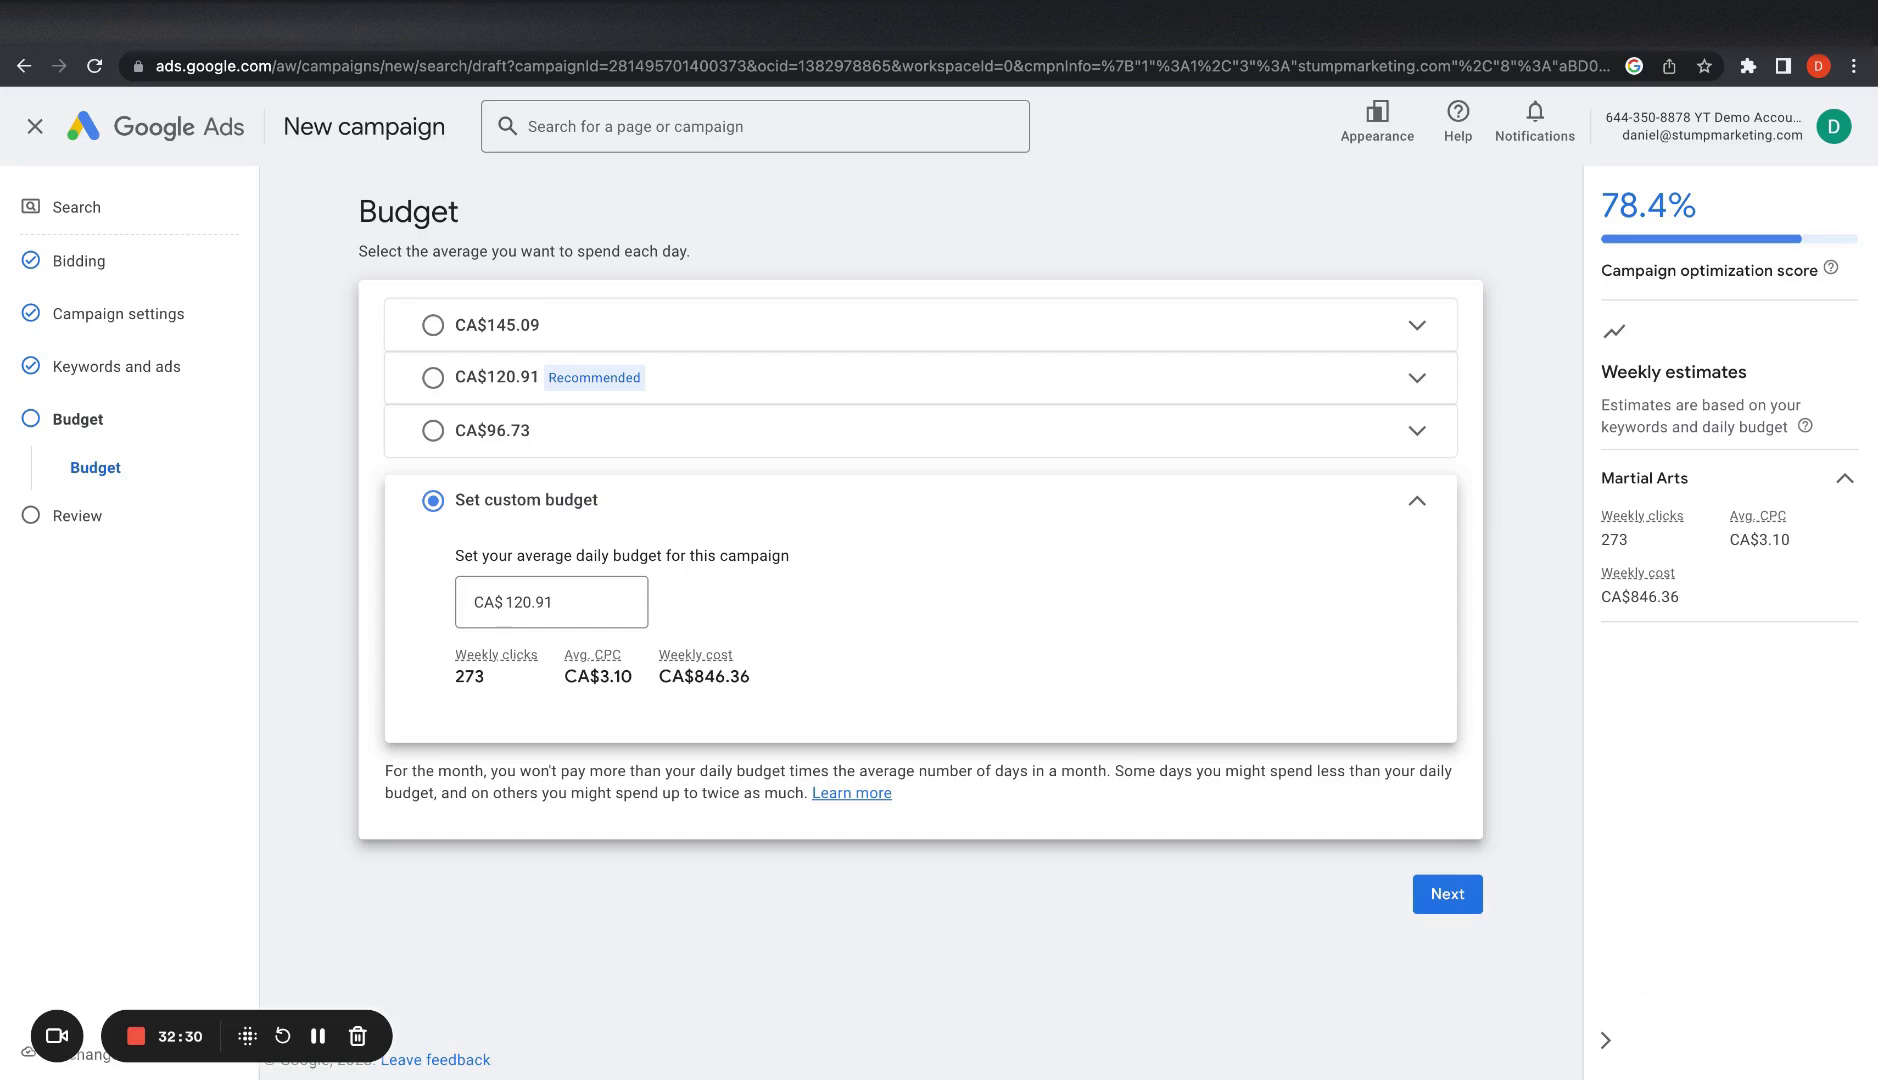
{"action": "left_click", "coordinate": [1438, 896]}
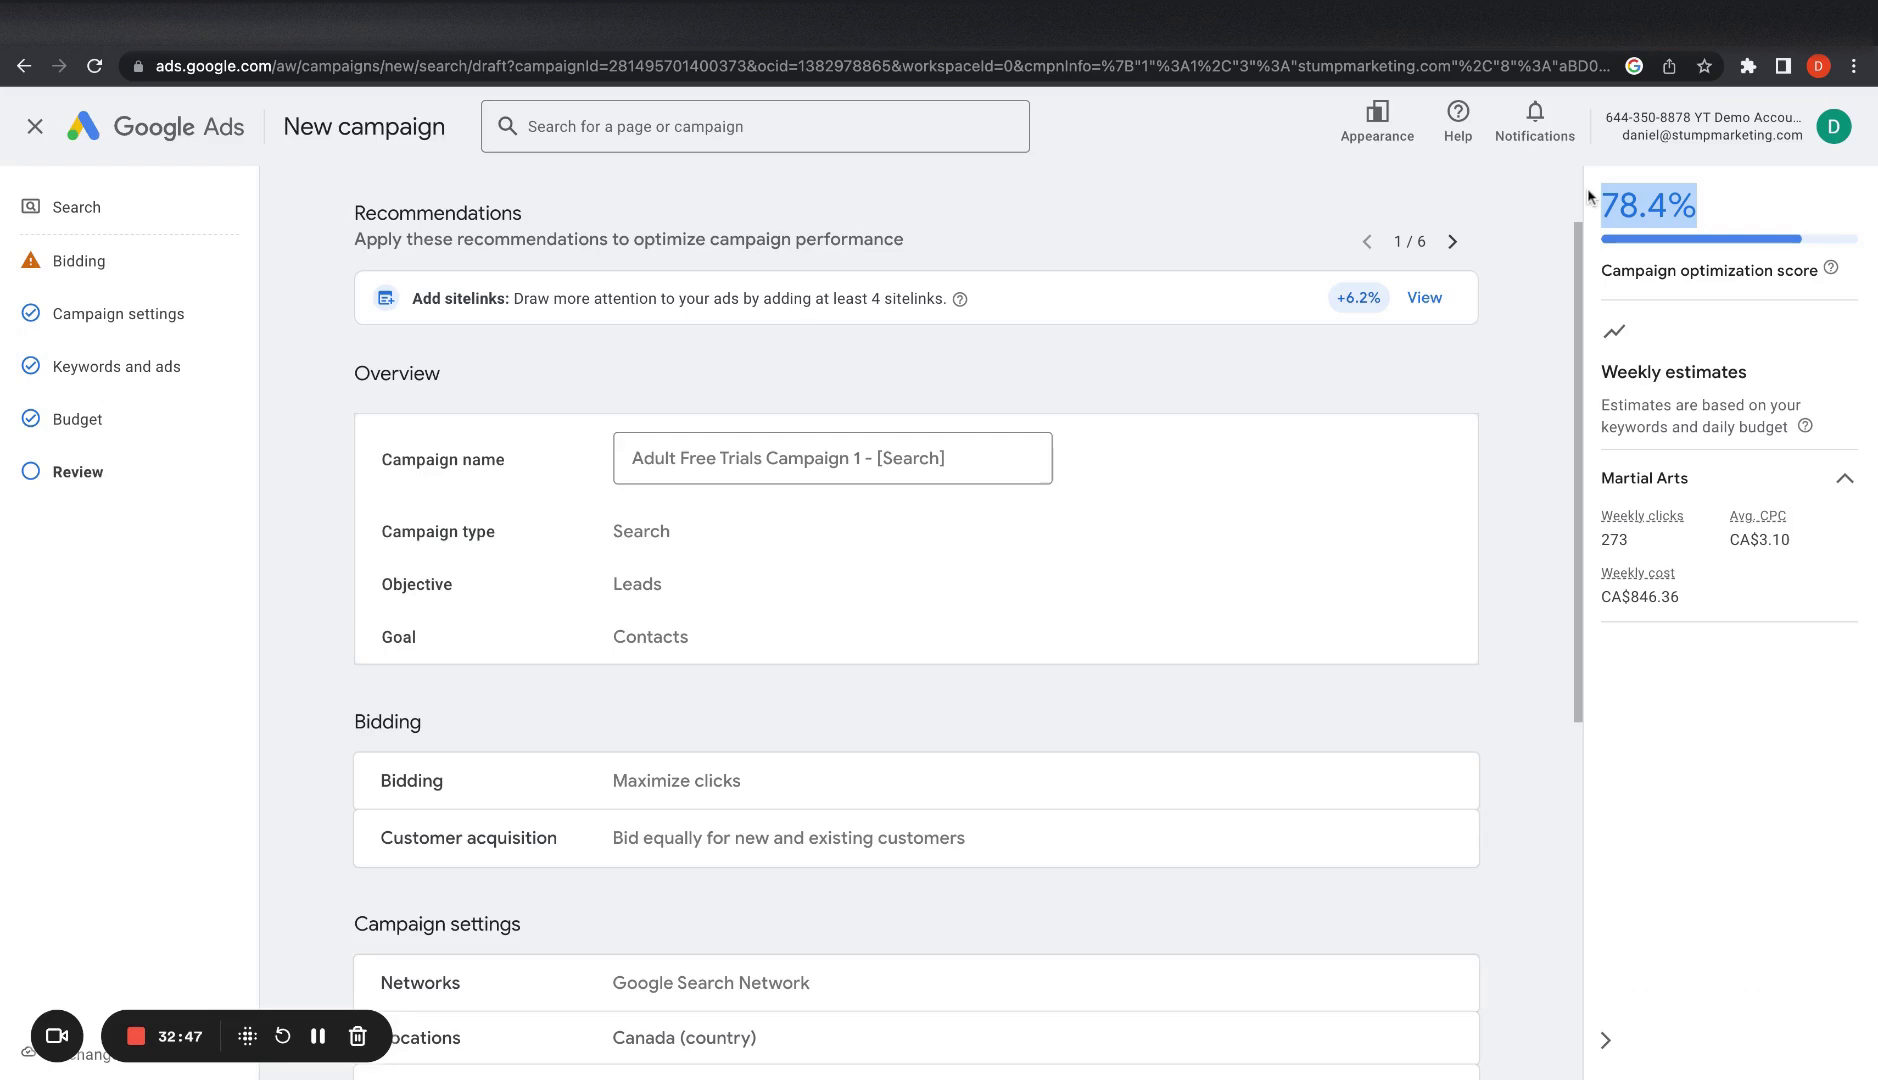
Step: Examine the estimated weekly clicks, weekly cost and average CPC for the Martial Arts ad group
{"action": "left_click_drag", "start_coordinate": [1636, 516], "coordinate": [1766, 606]}
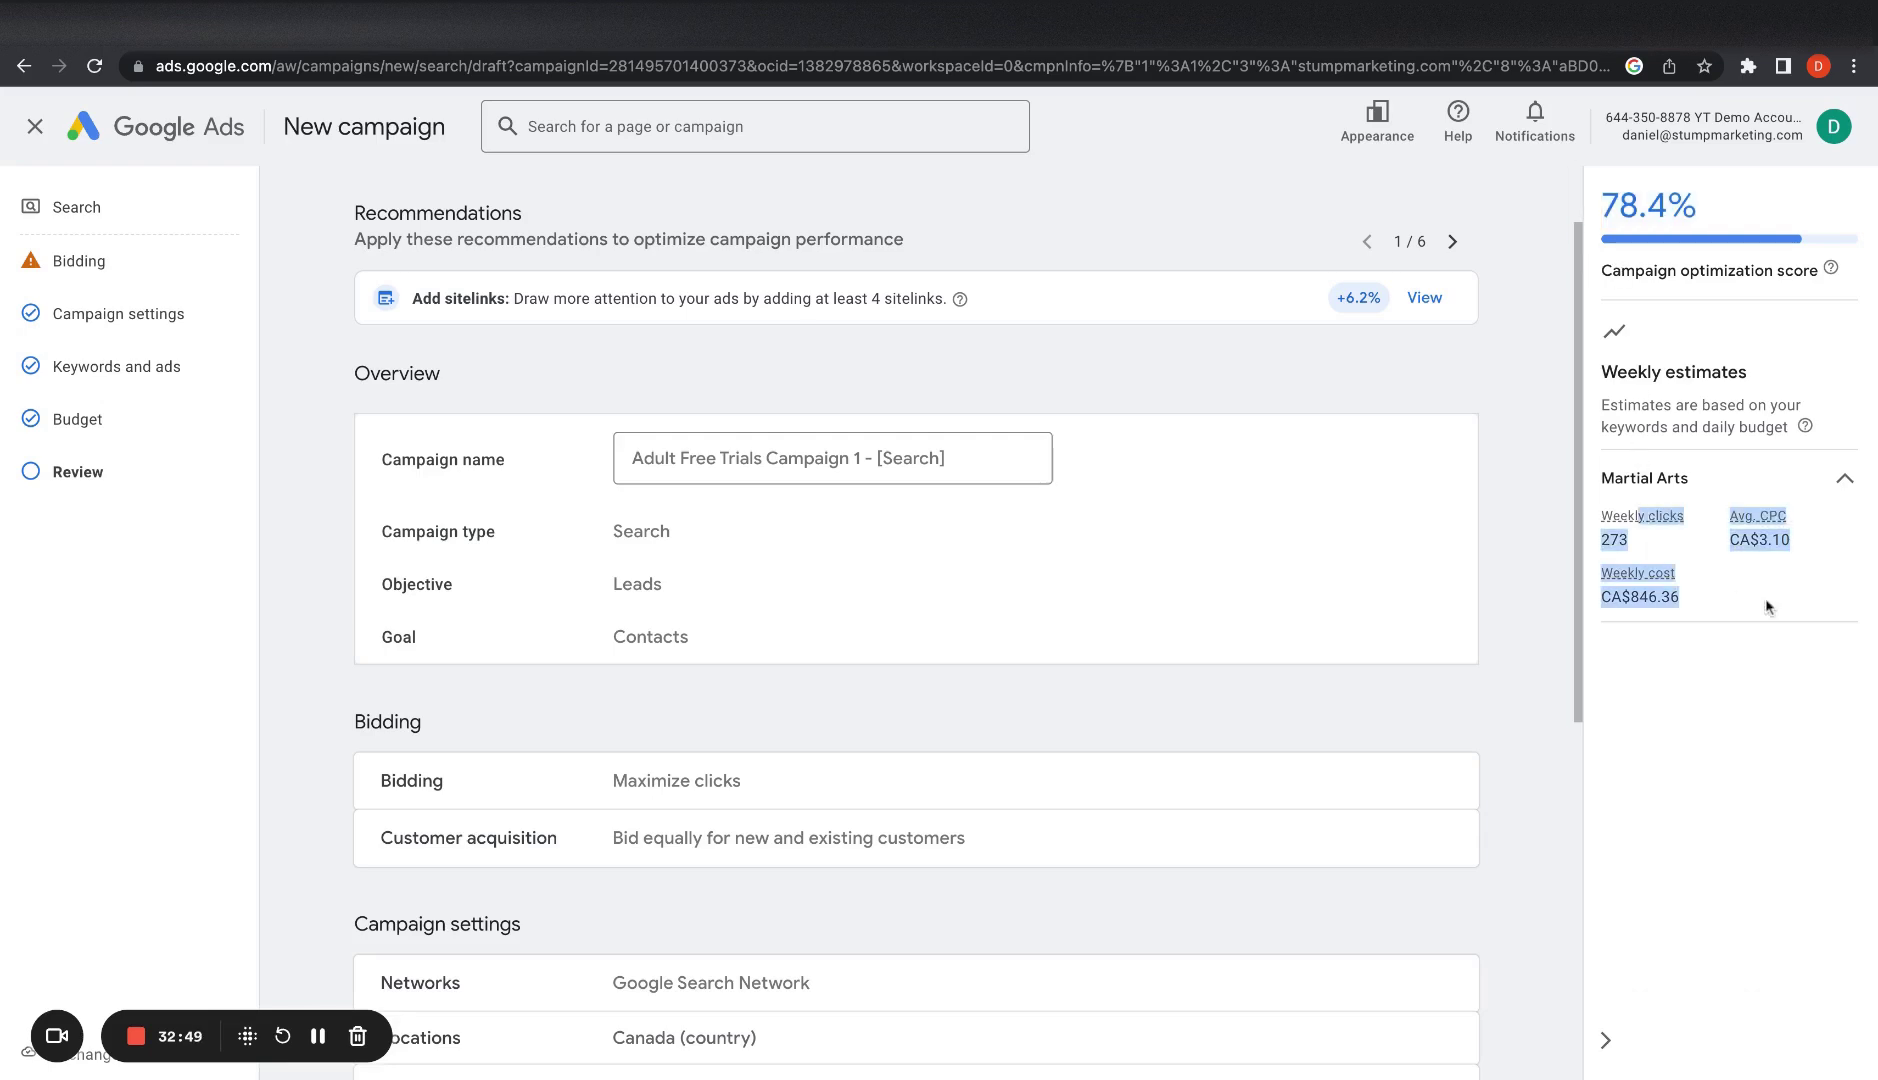
{"action": "left_click", "coordinate": [1698, 446]}
{"action": "scroll", "coordinate": [1516, 407], "scroll_direction": "up", "scroll_amount": 2}
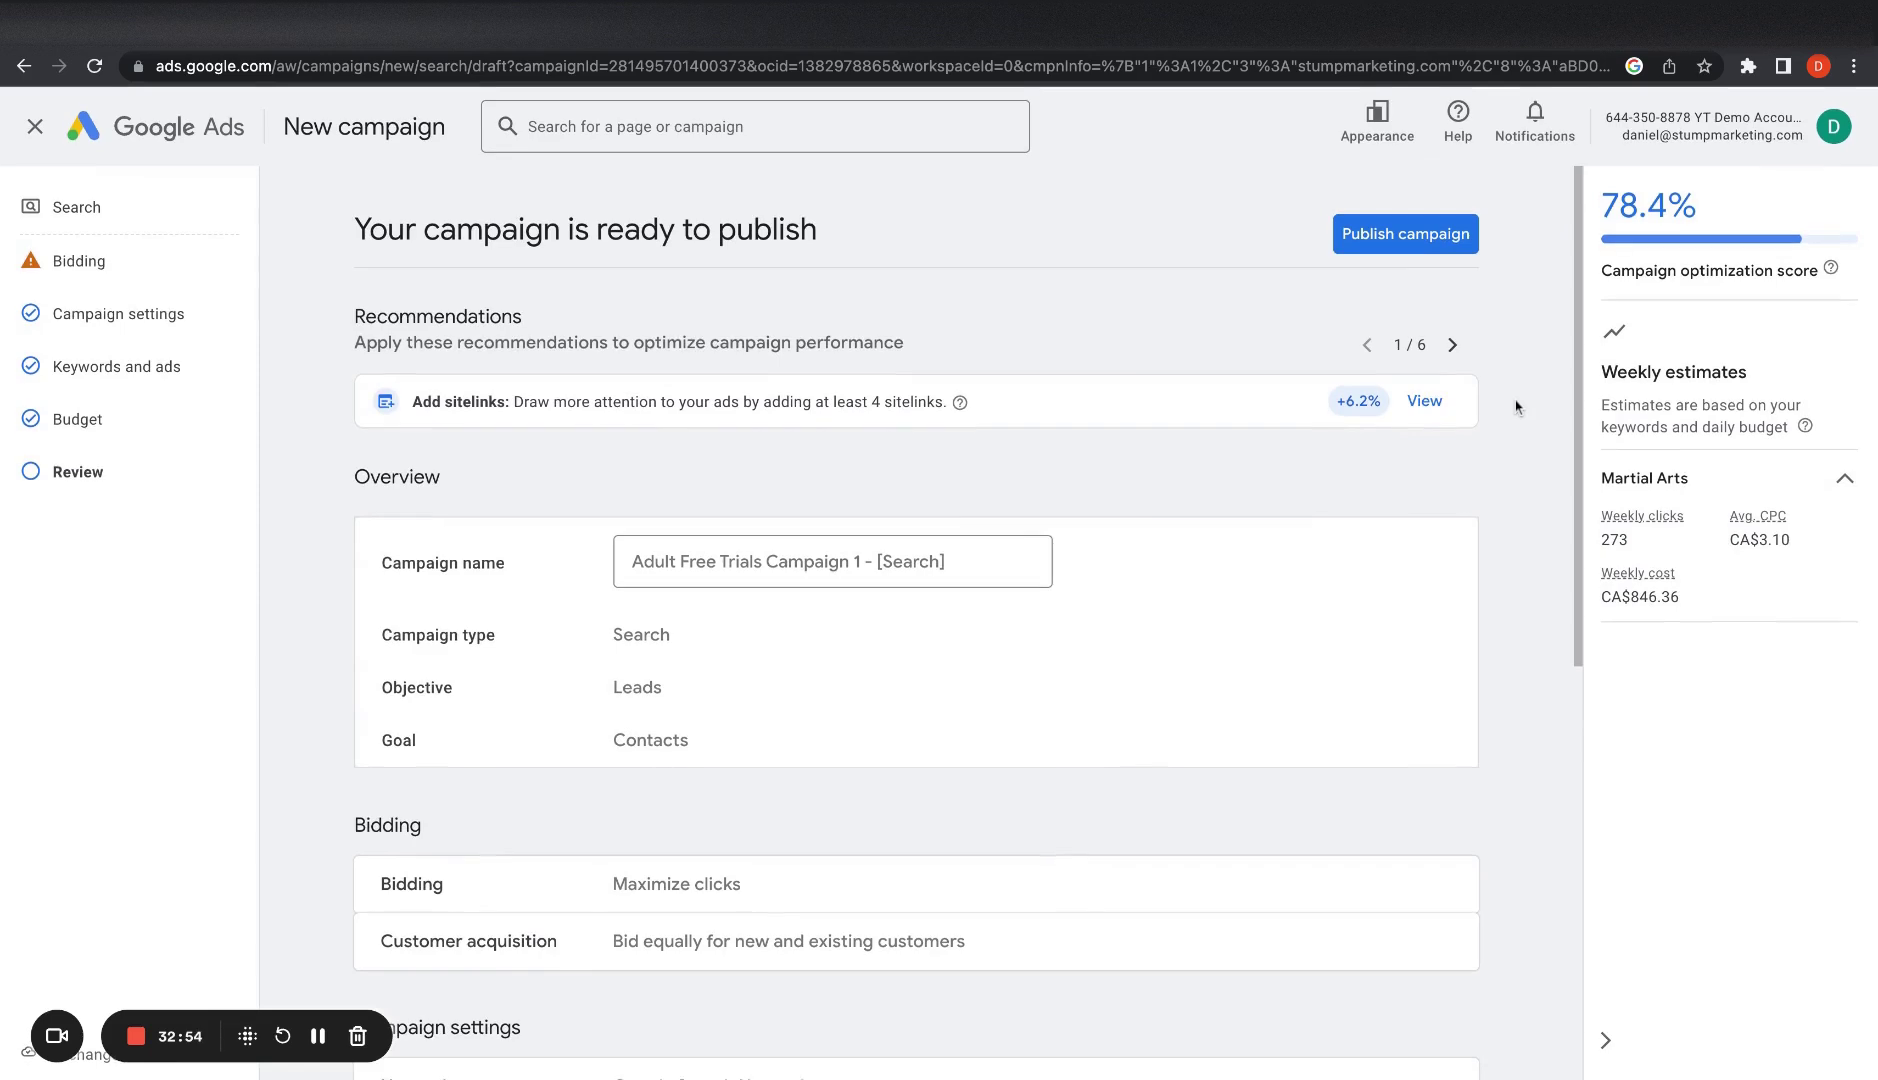
{"action": "left_click_drag", "start_coordinate": [1814, 556], "coordinate": [1740, 540]}
{"action": "key", "text": "shift+Right"}
{"action": "key", "text": "shift+Right"}
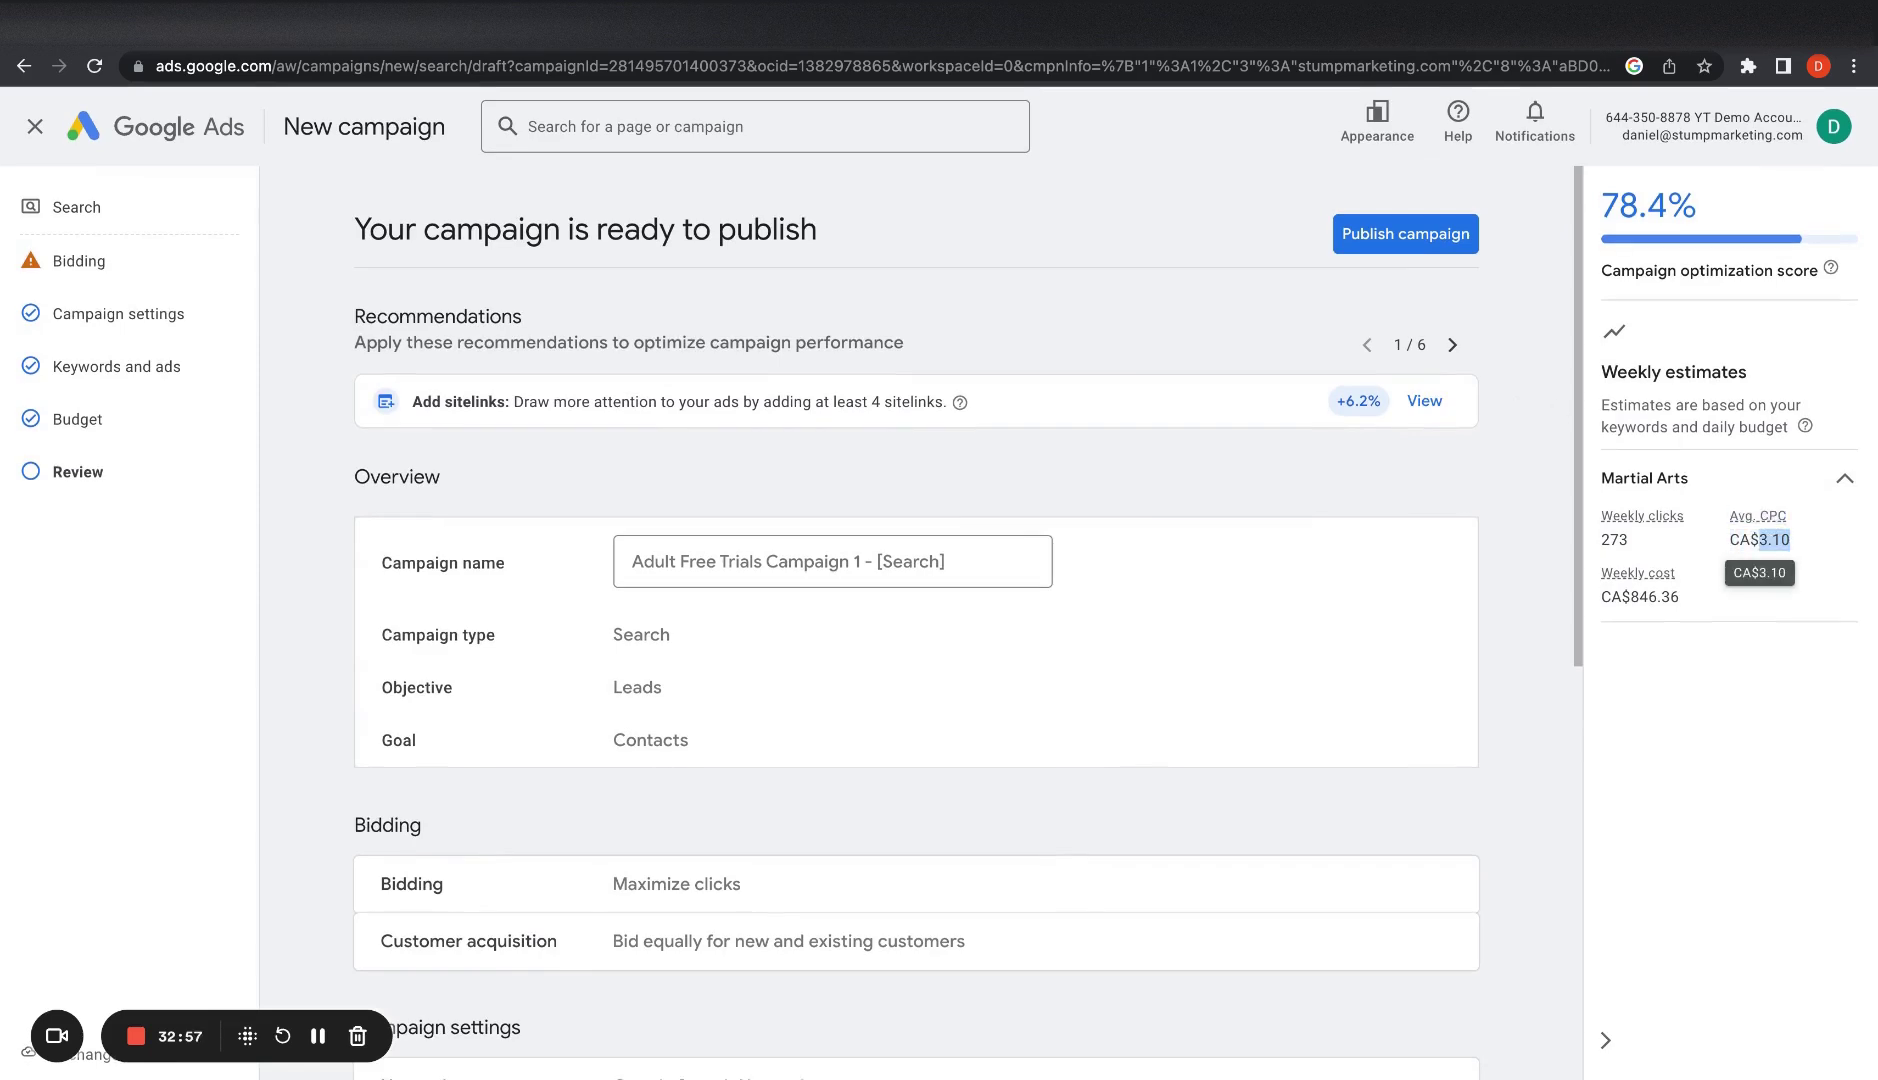